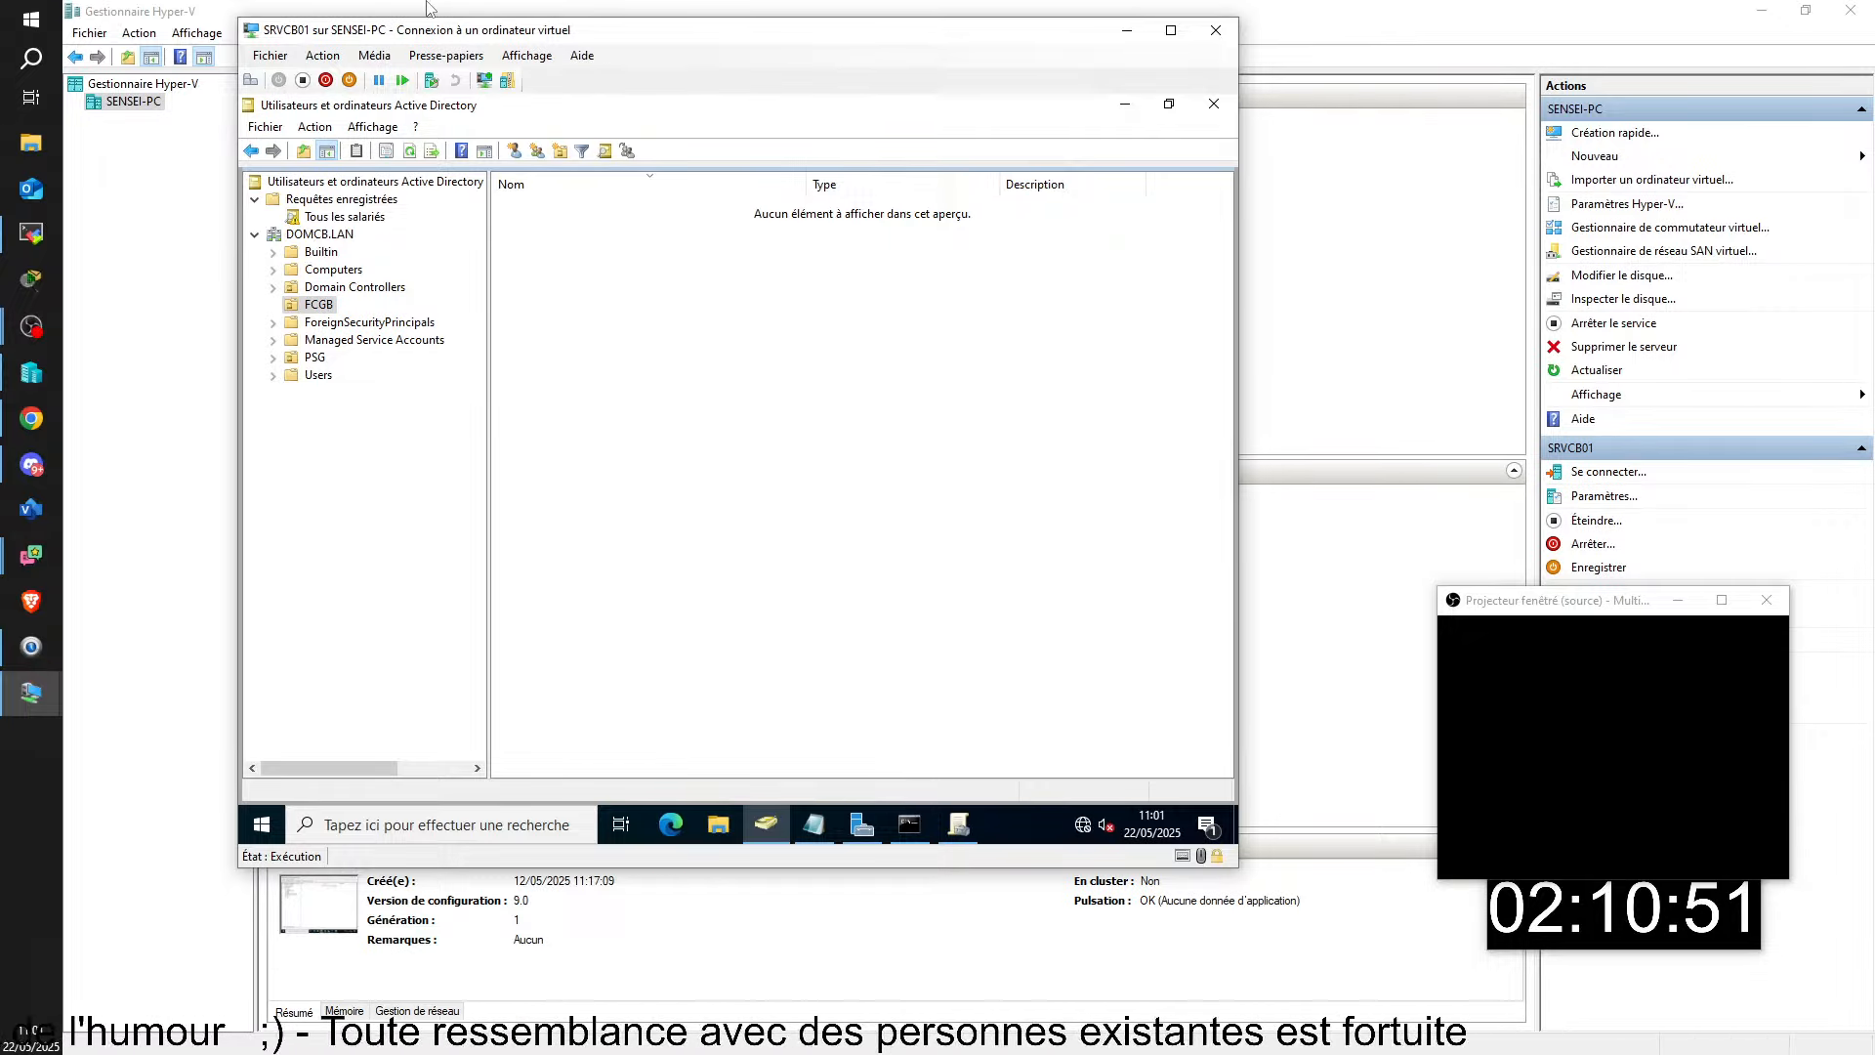
- Open the Default Domain Policy of DOMCB.LAN for editing in Gestion de stratégie de groupe
left_click(957, 824)
left_click(372, 249)
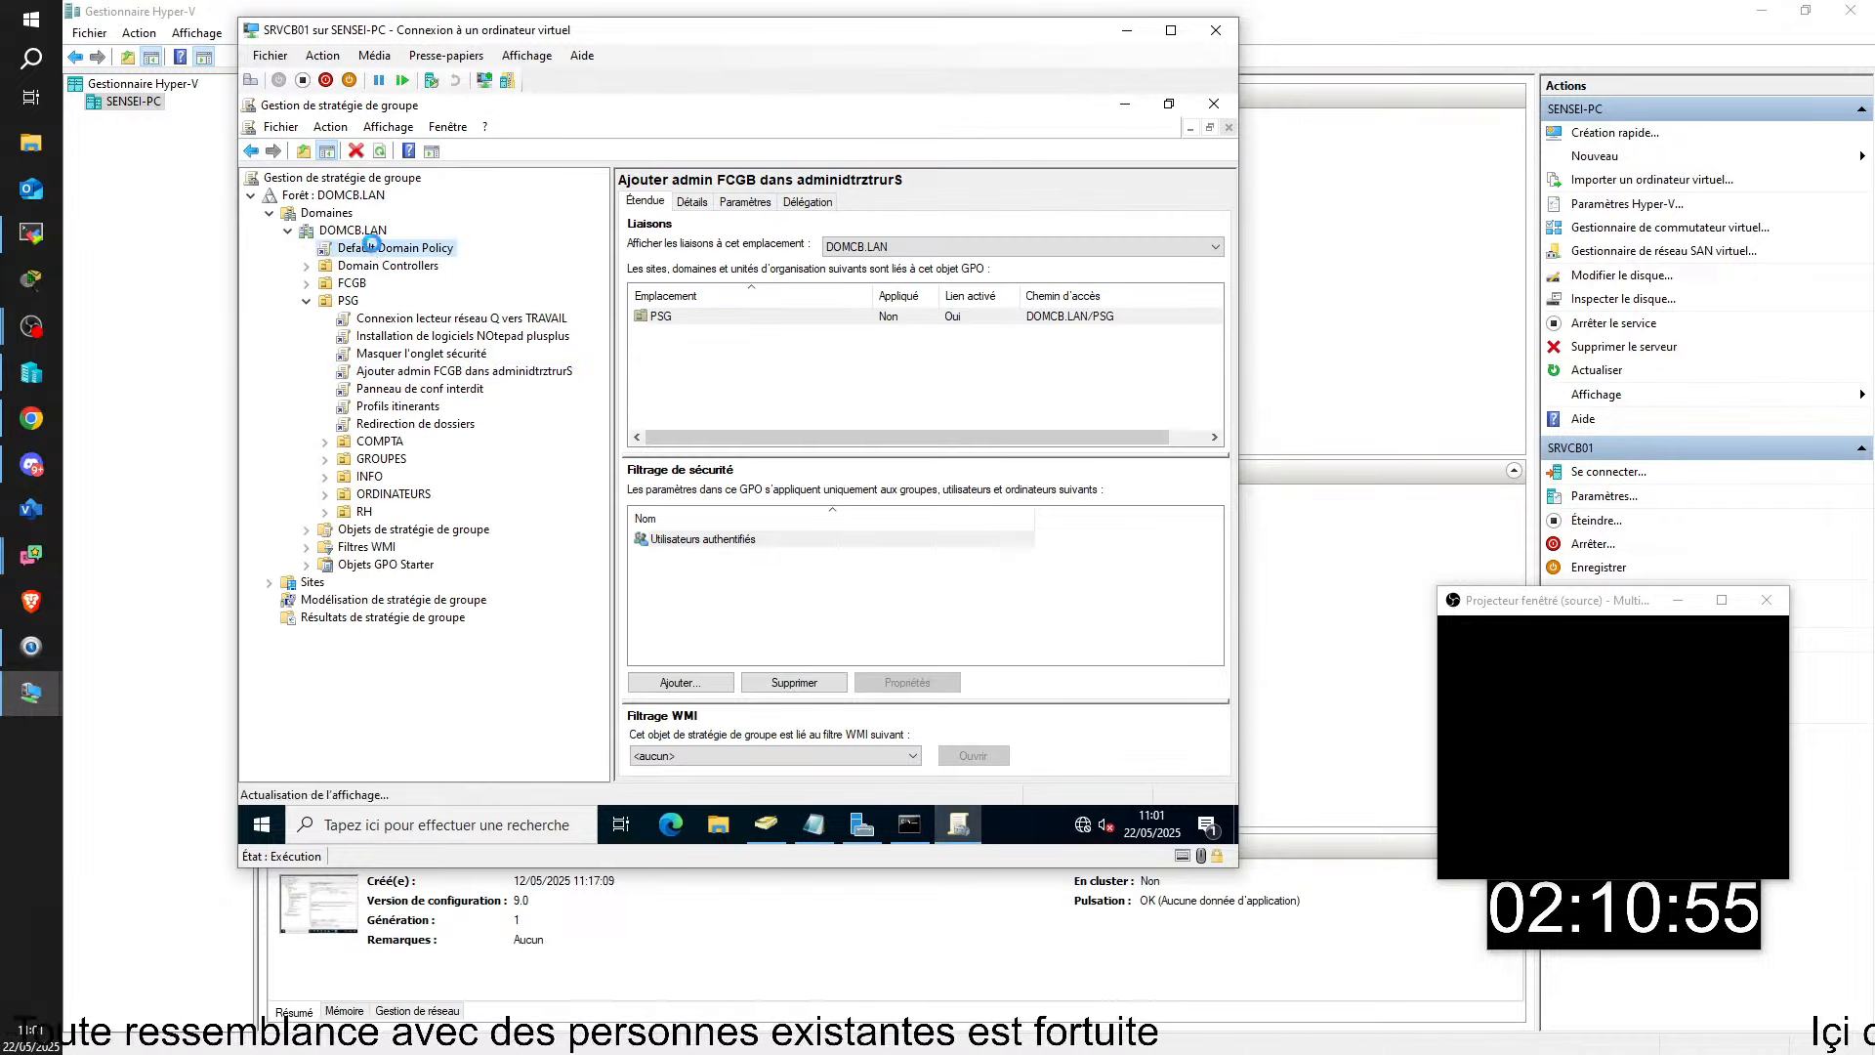
right_click(414, 250)
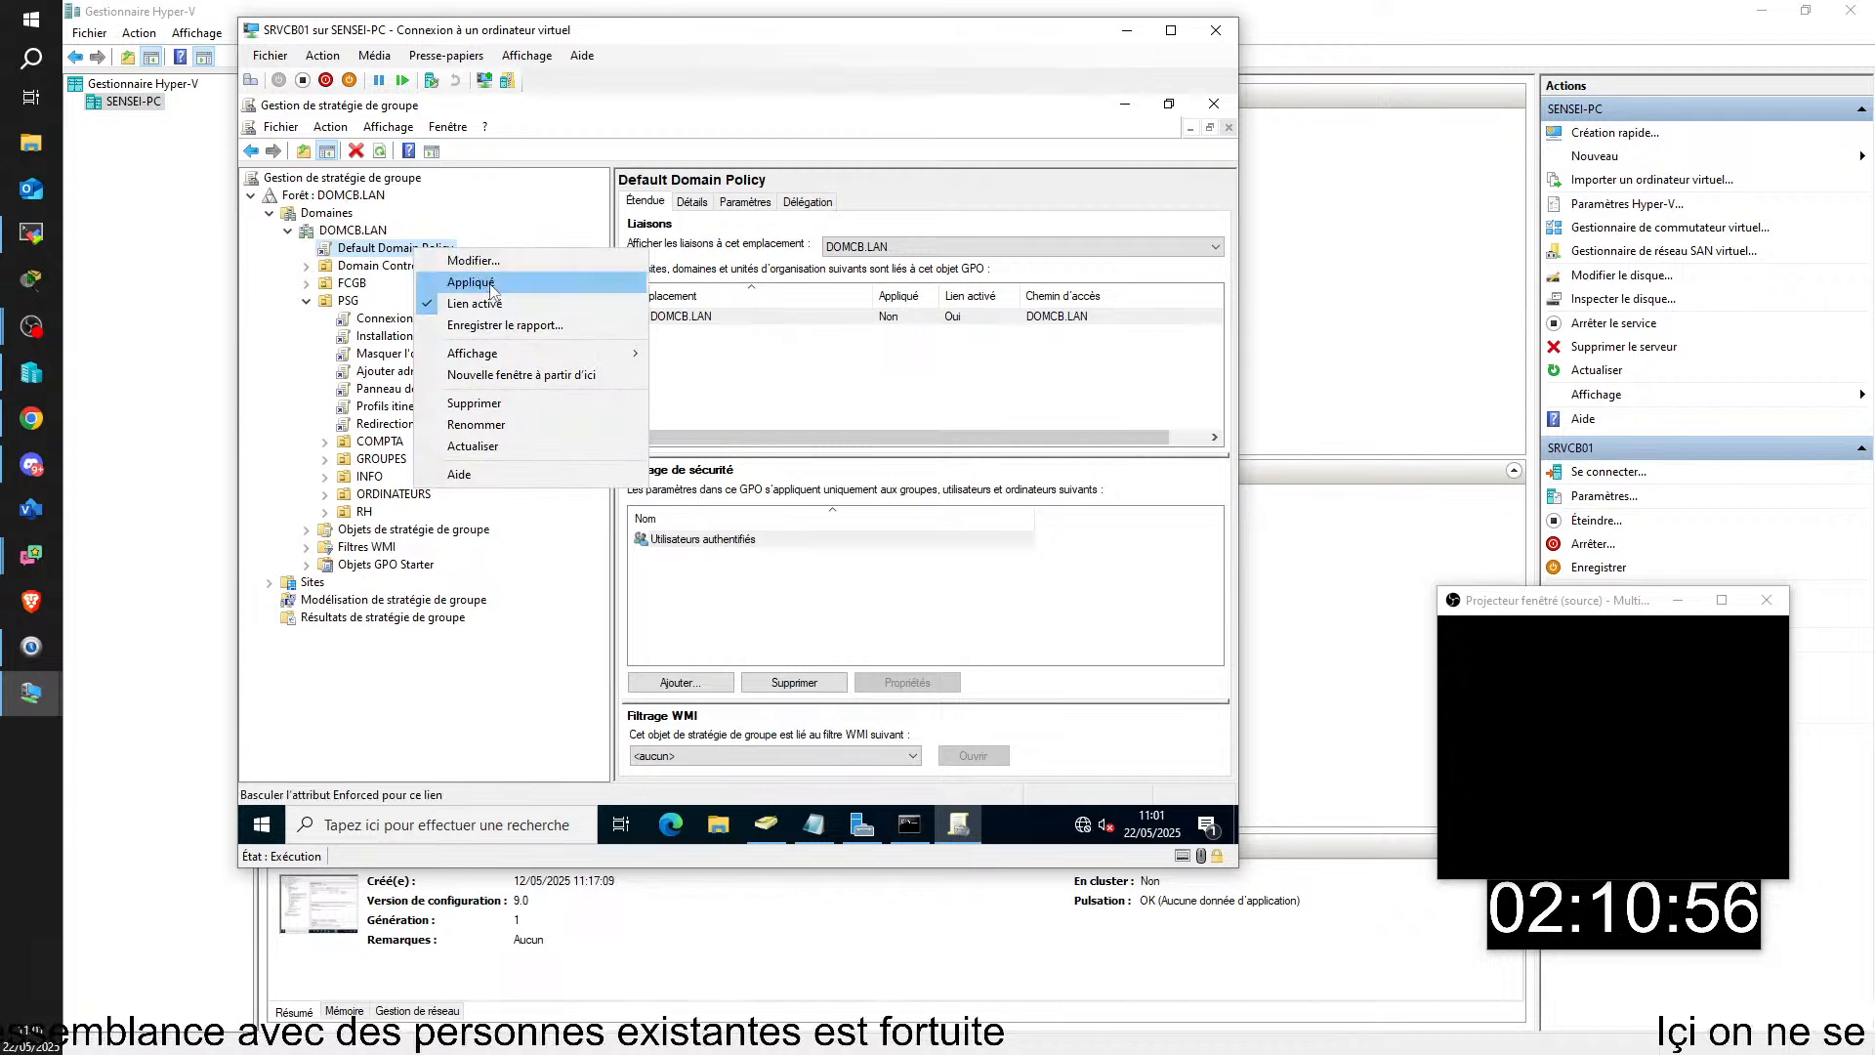
left_click(491, 262)
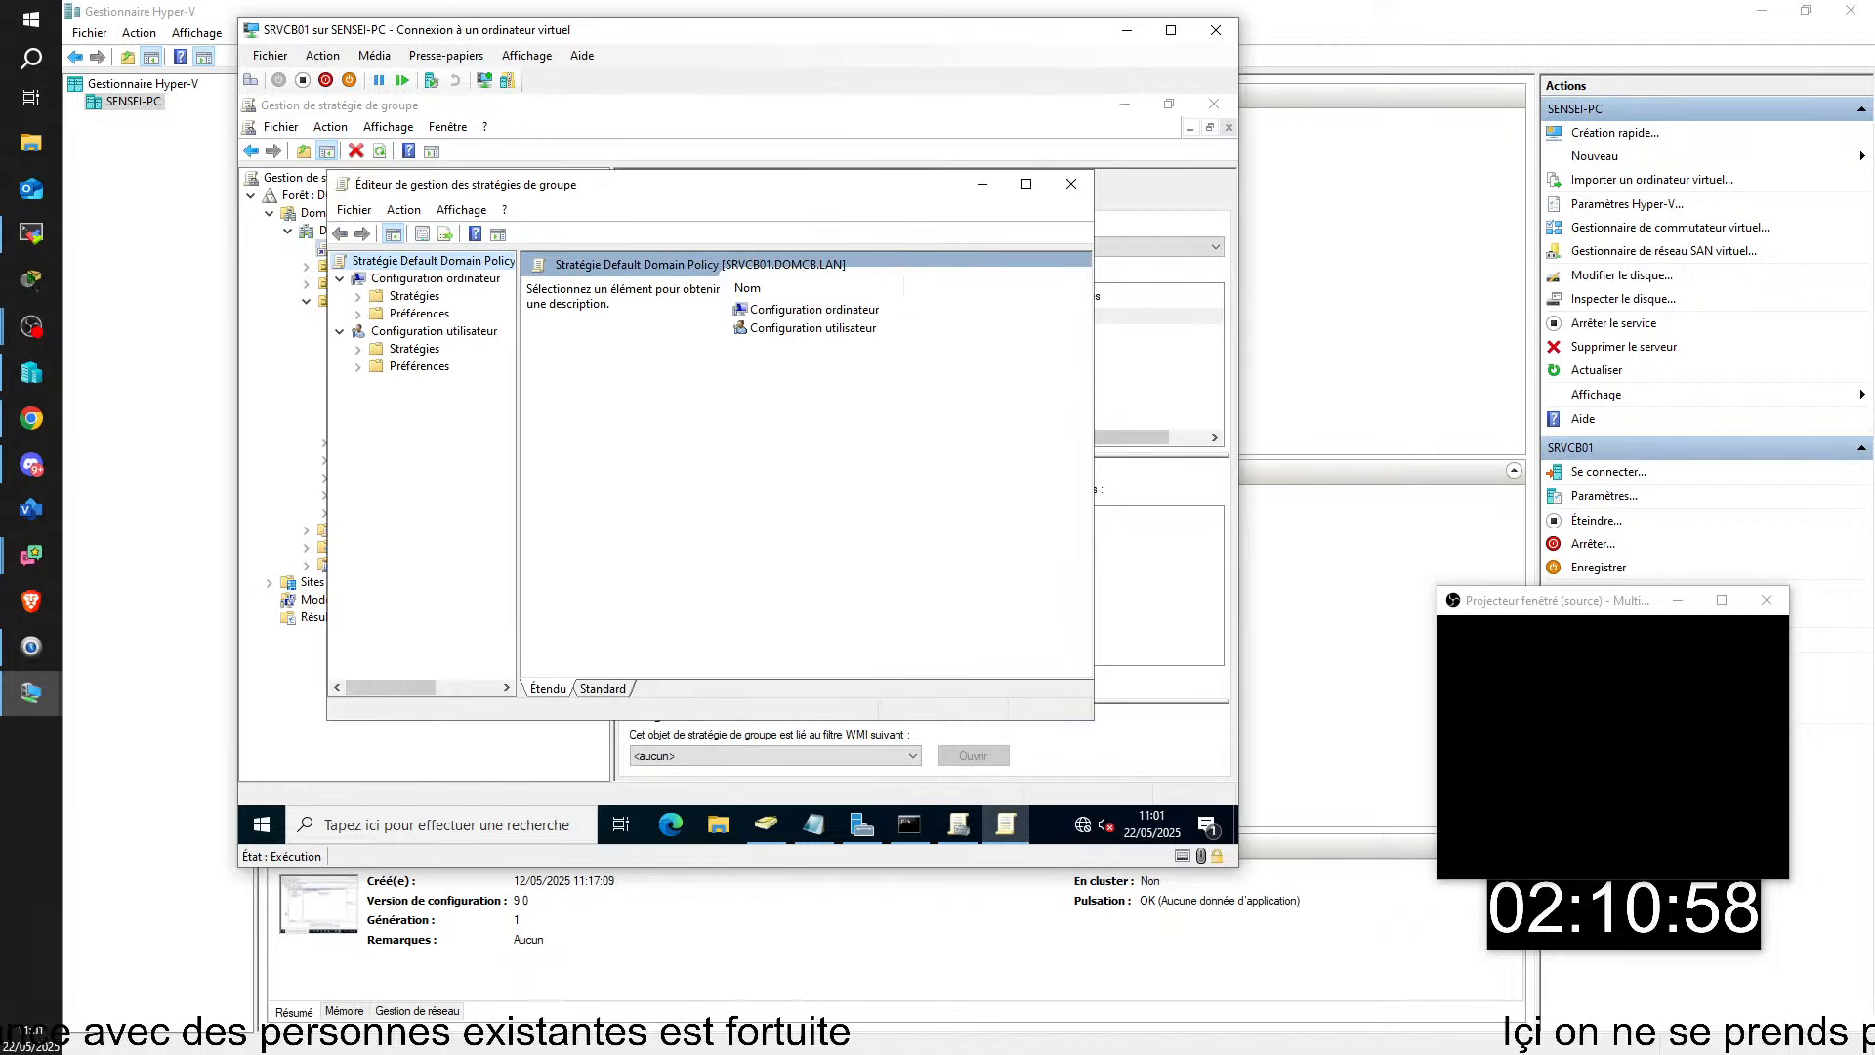
left_click_drag(772, 212, 590, 212)
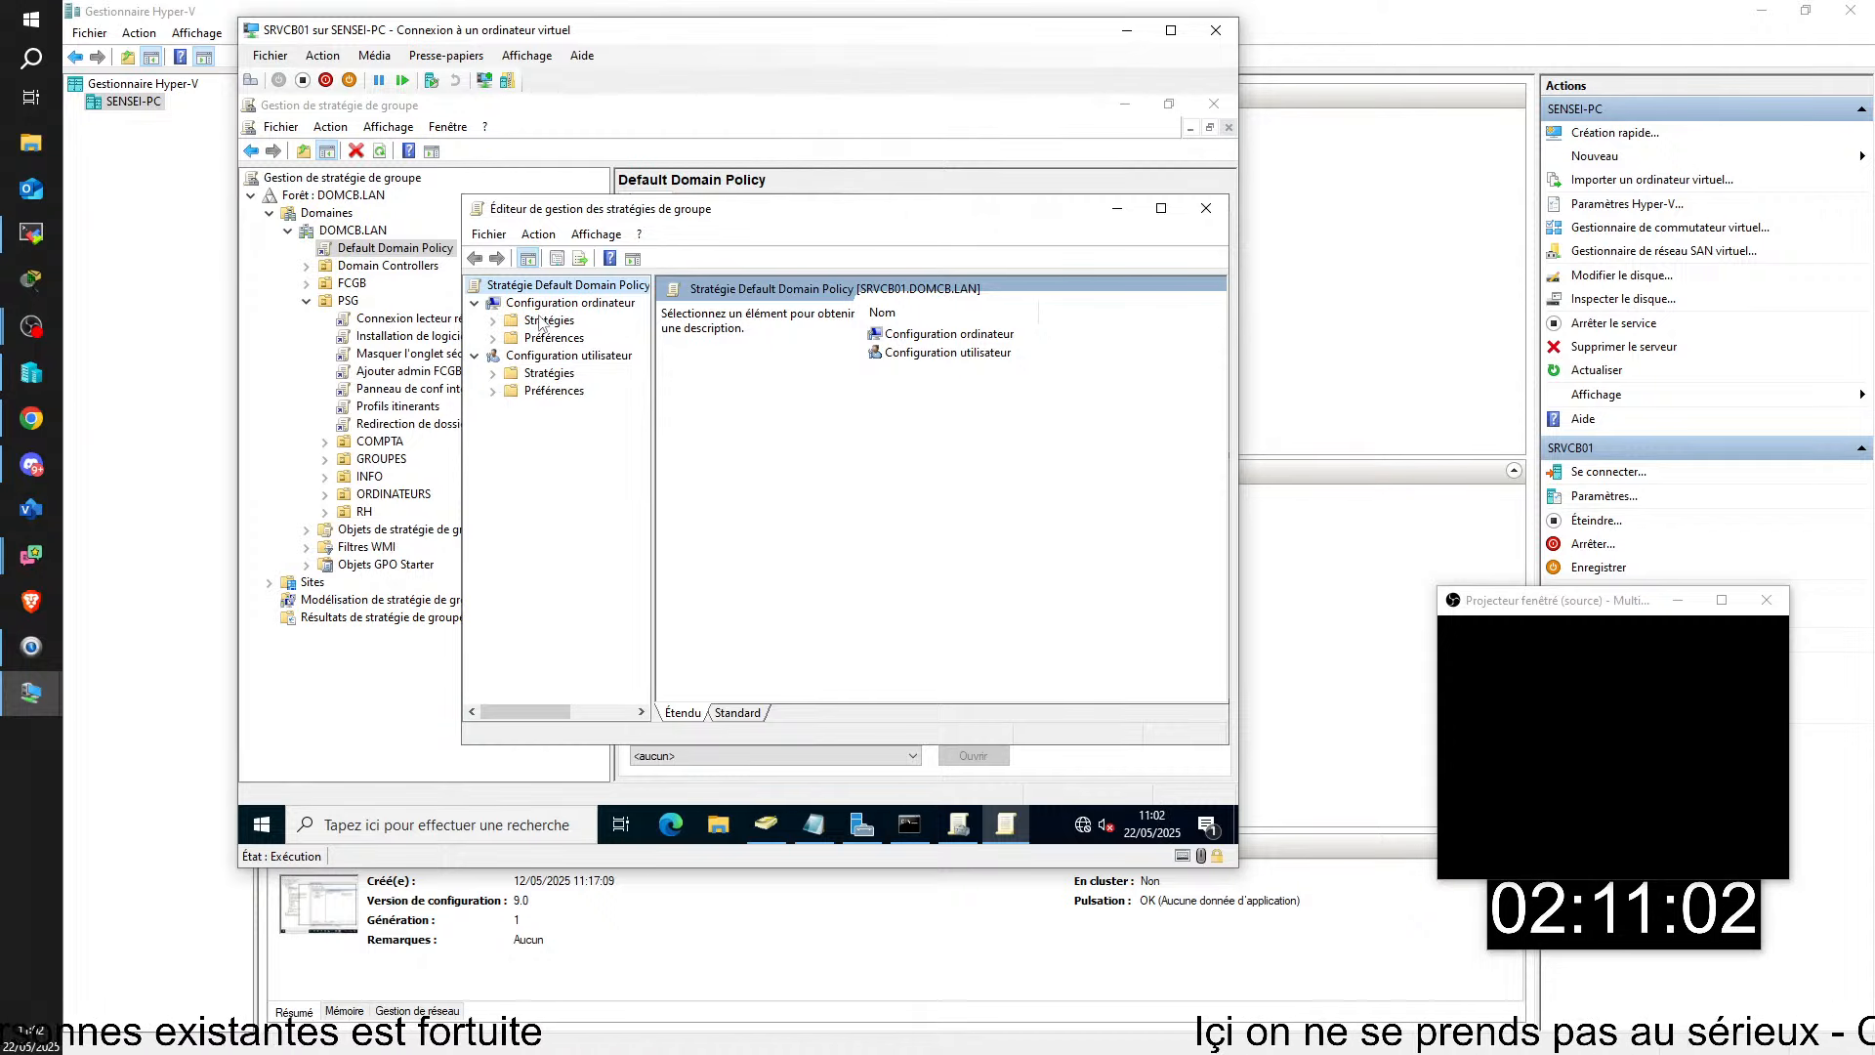
- Open Stratégie de mot de passe under the computer configuration's Paramètres de sécurité > Stratégies de comptes and widen the tree pane
double_click(550, 322)
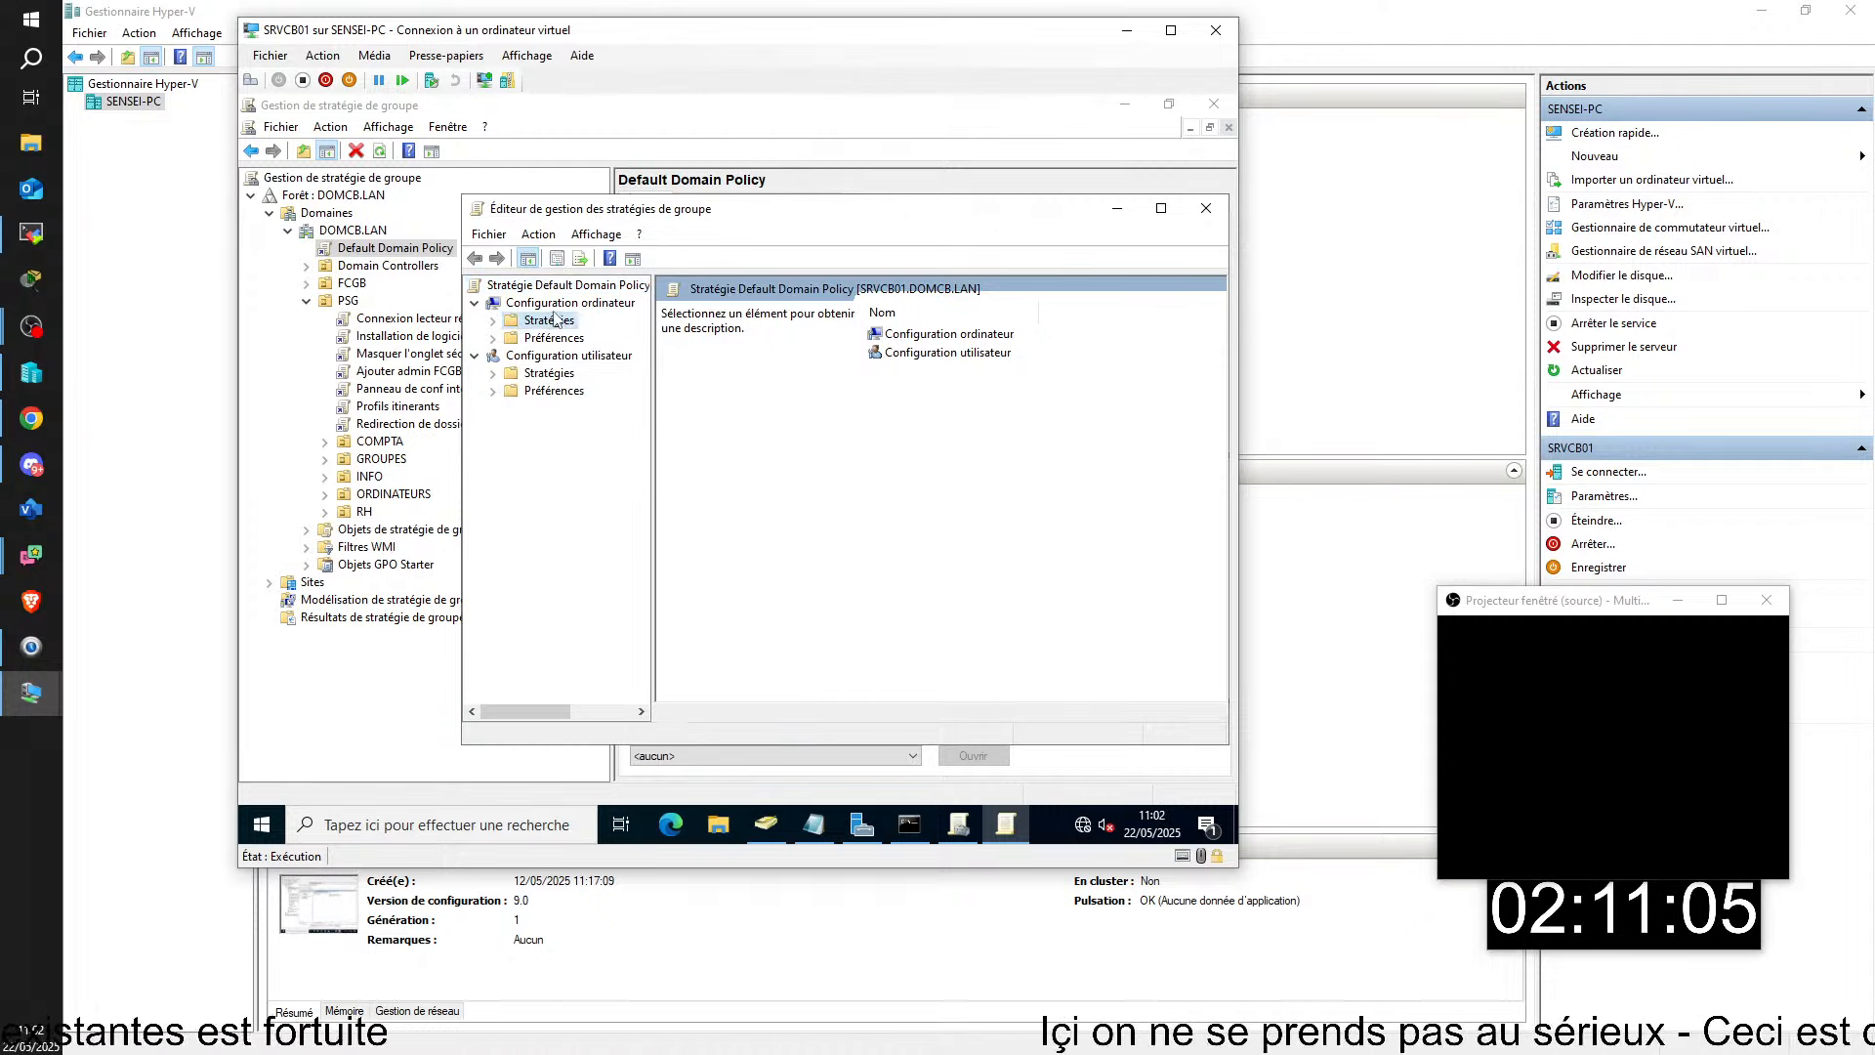
left_click(591, 375)
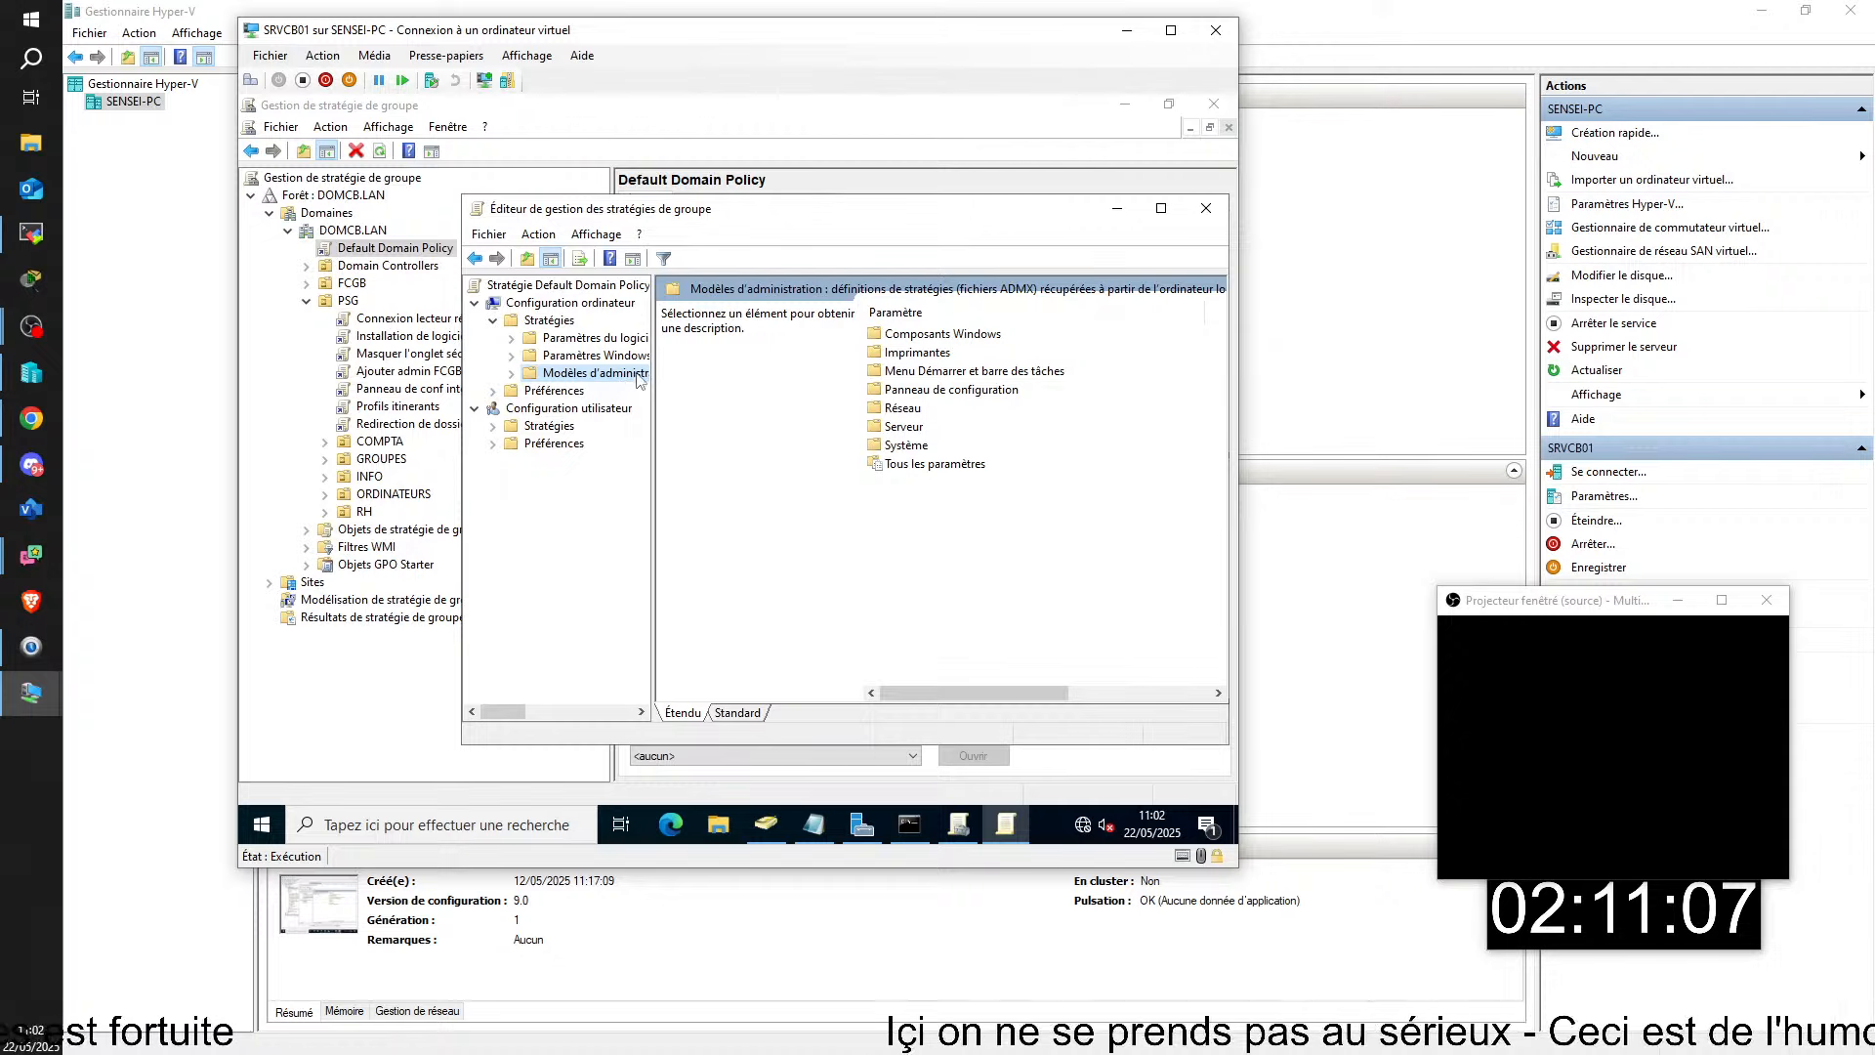
double_click(597, 355)
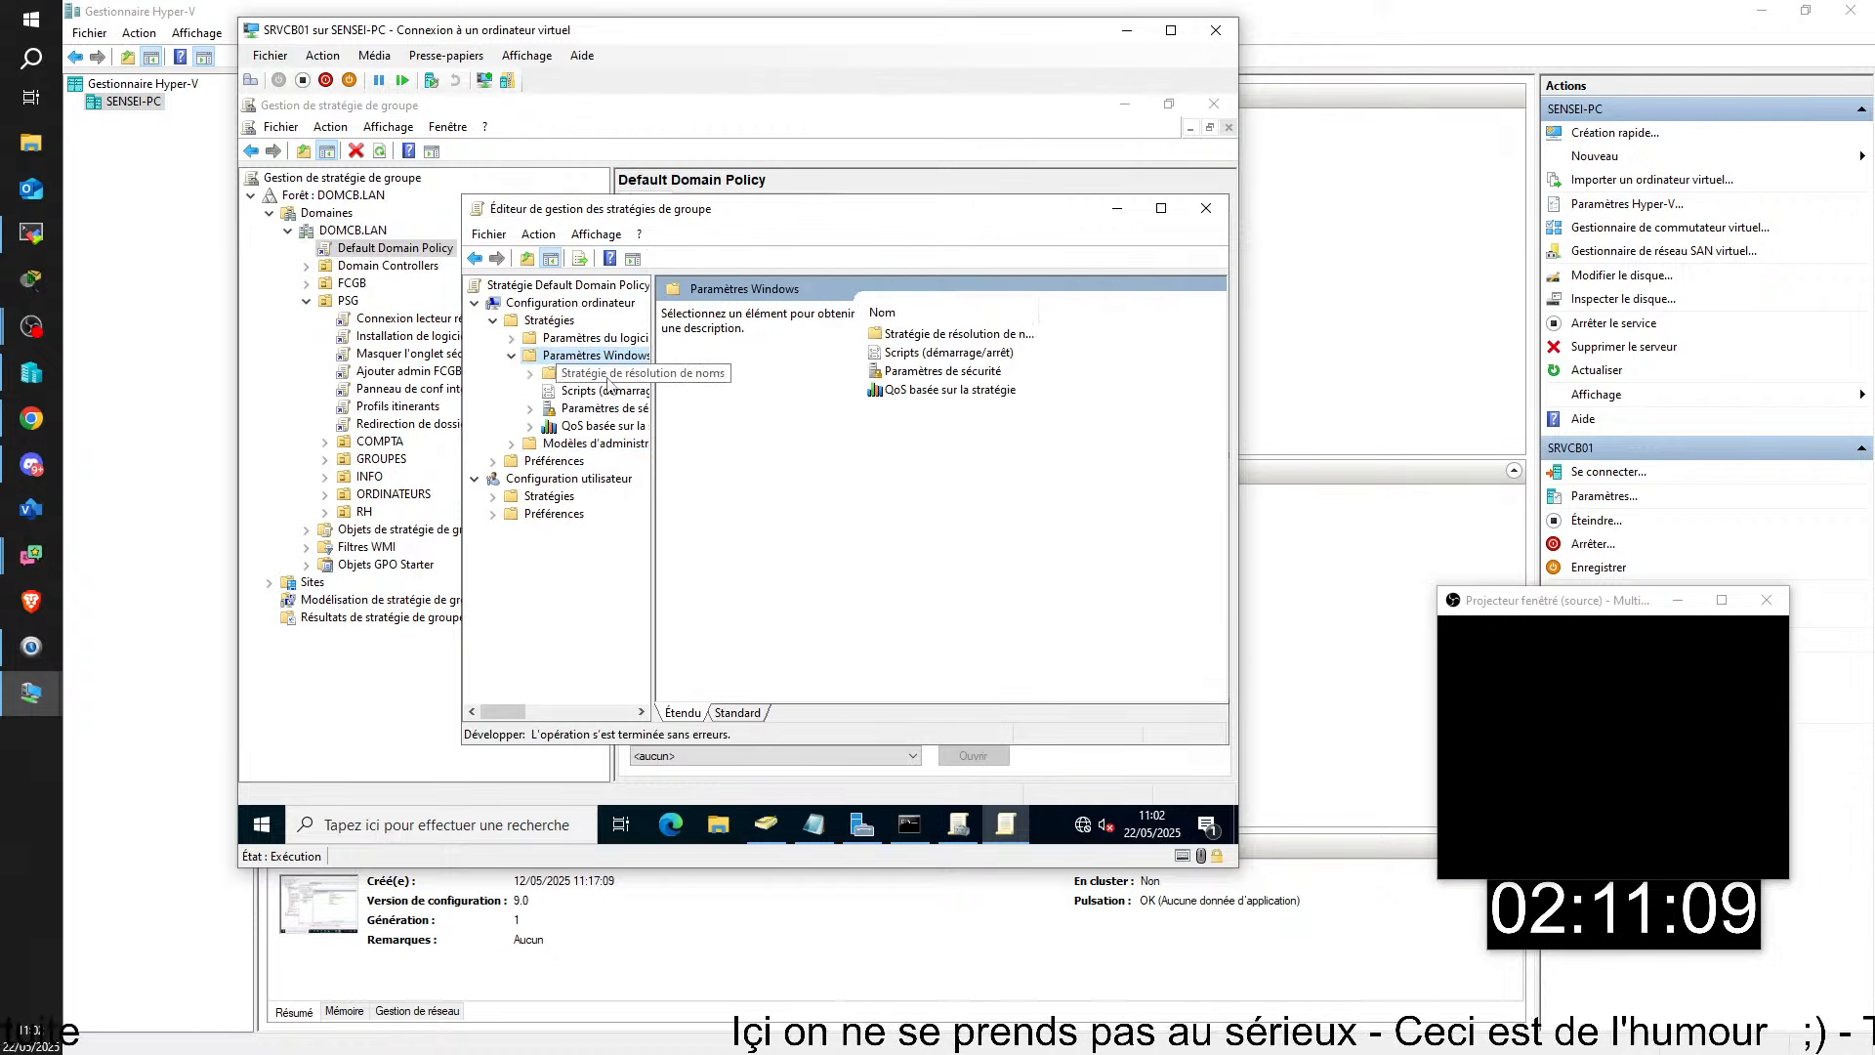
left_click(594, 373)
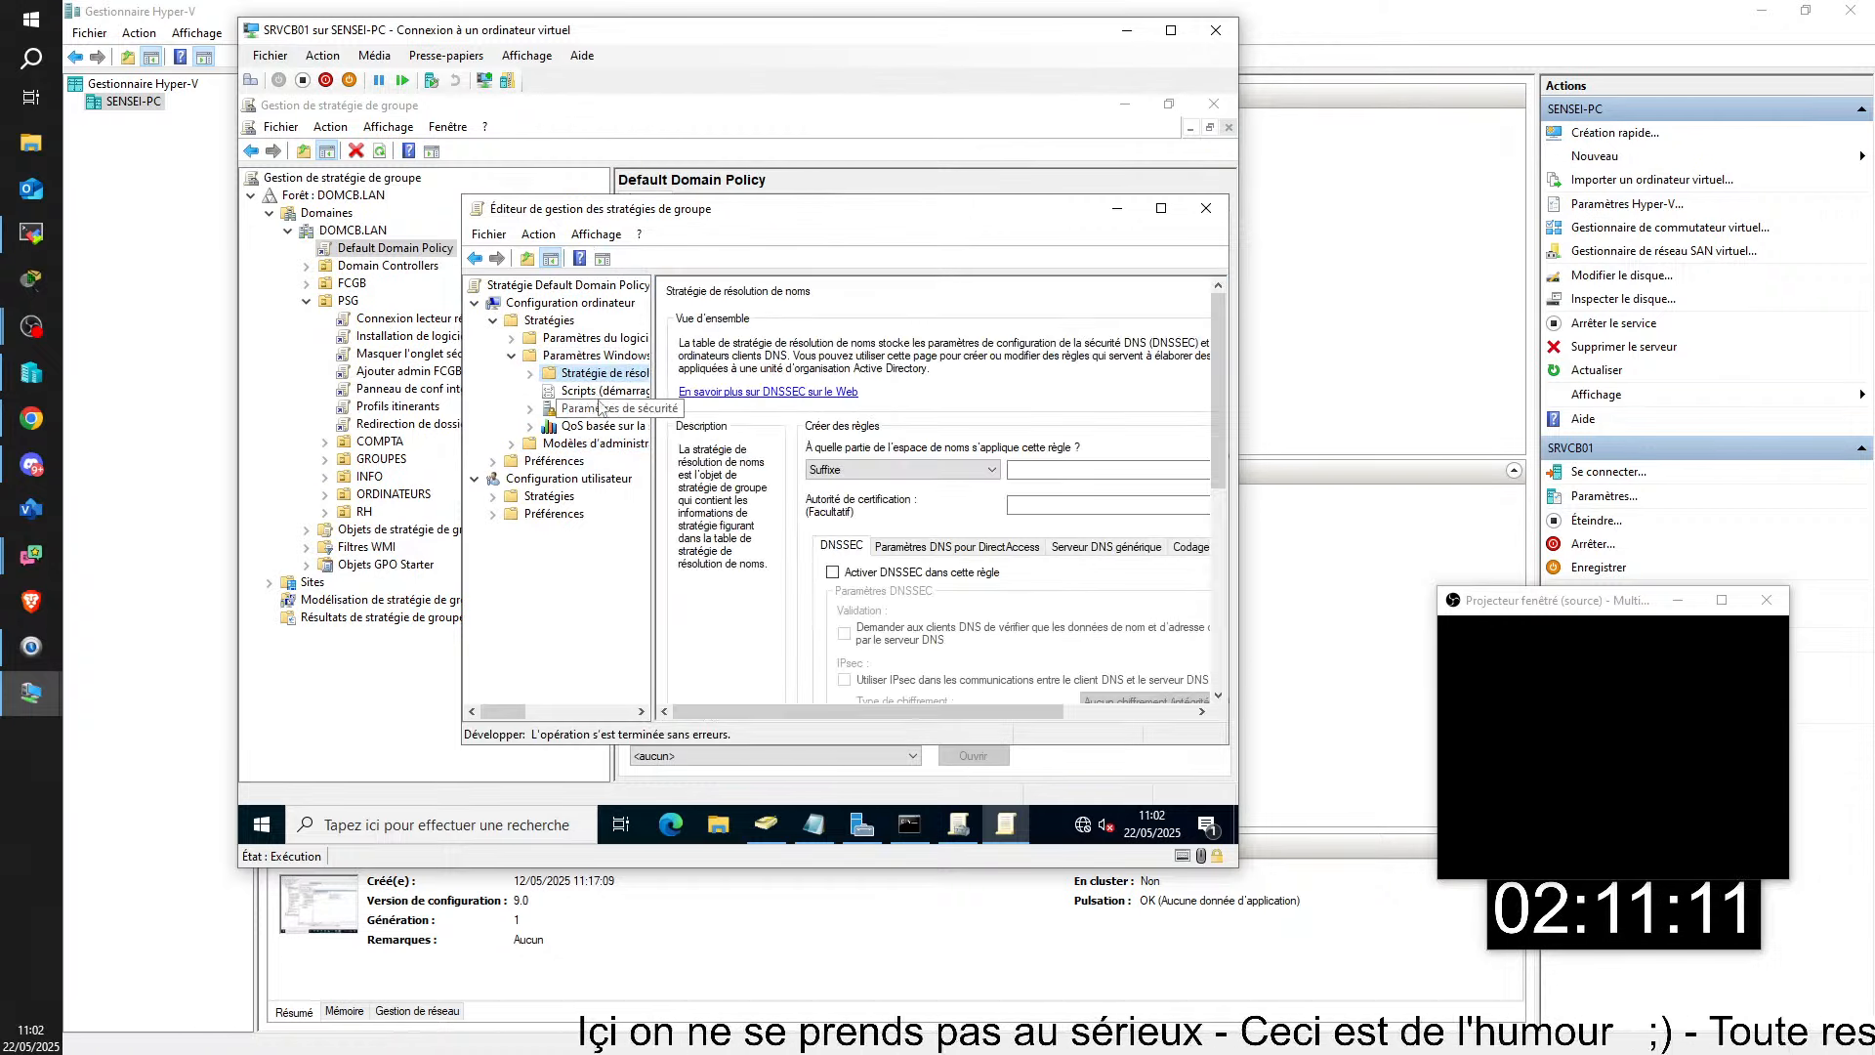
double_click(604, 410)
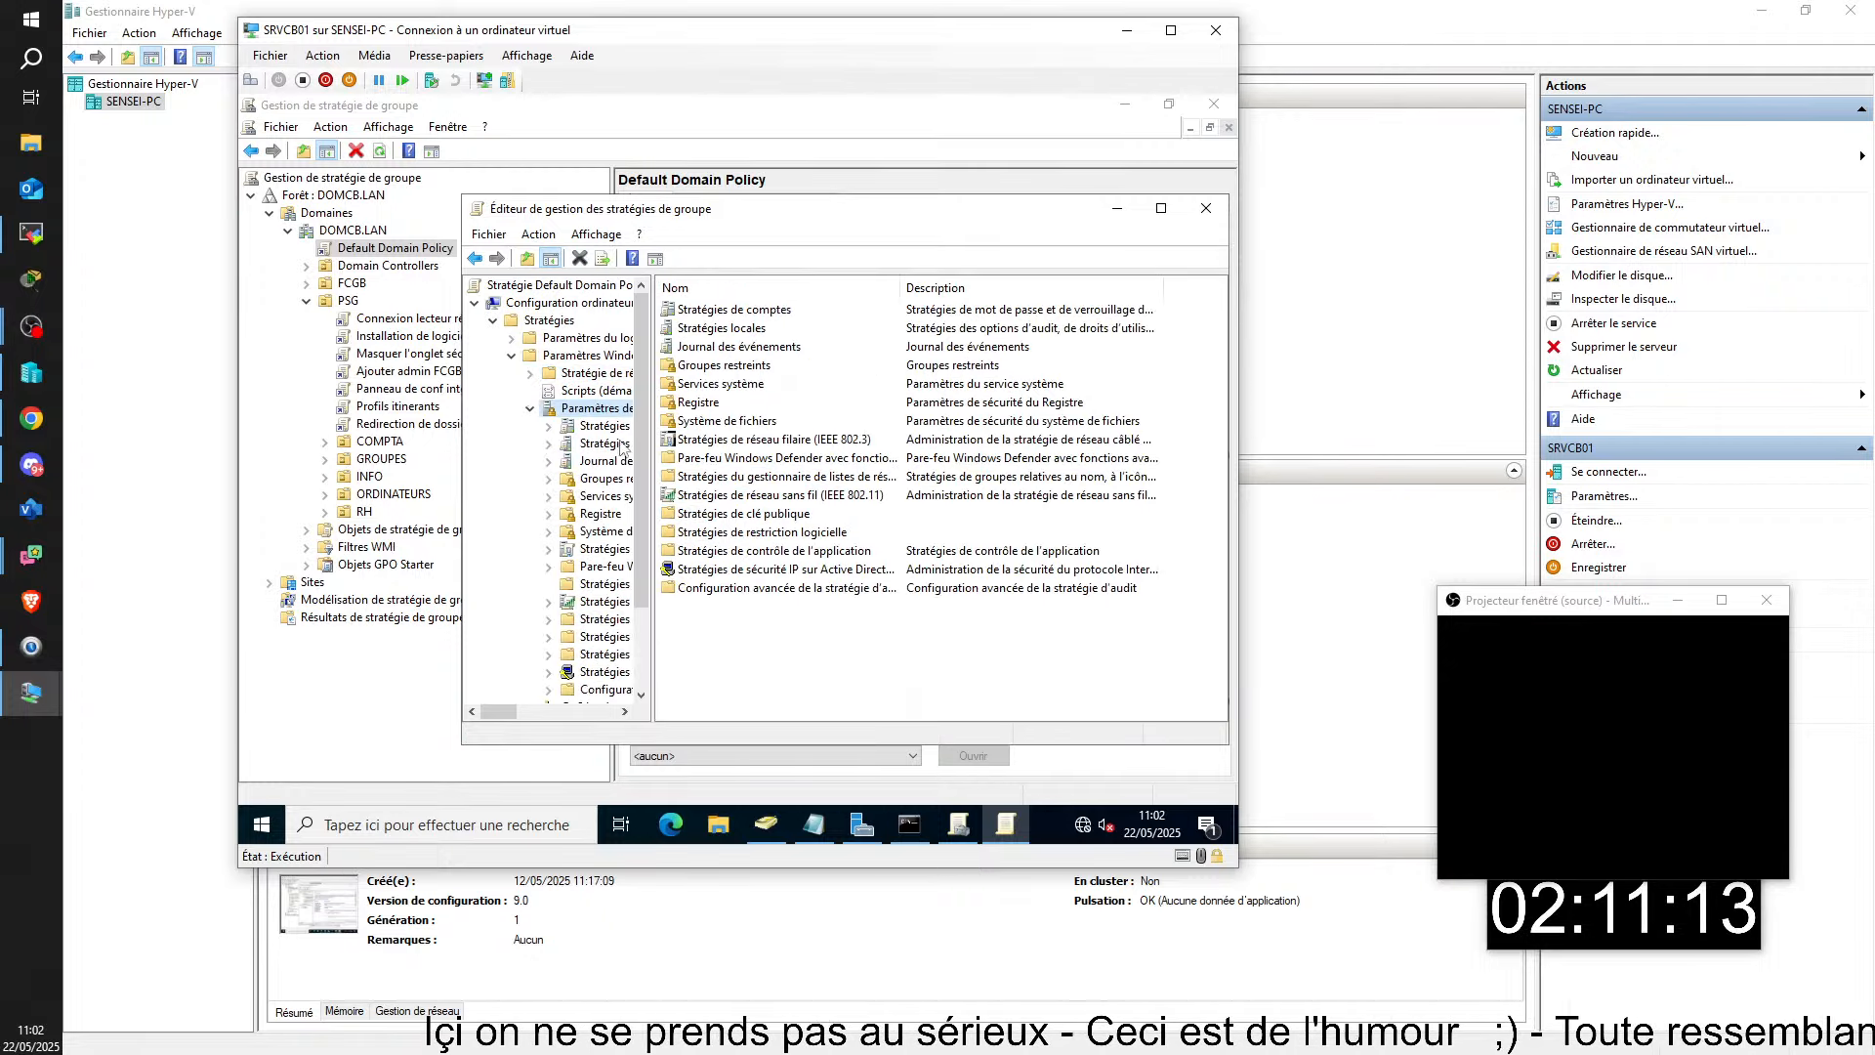
double_click(737, 310)
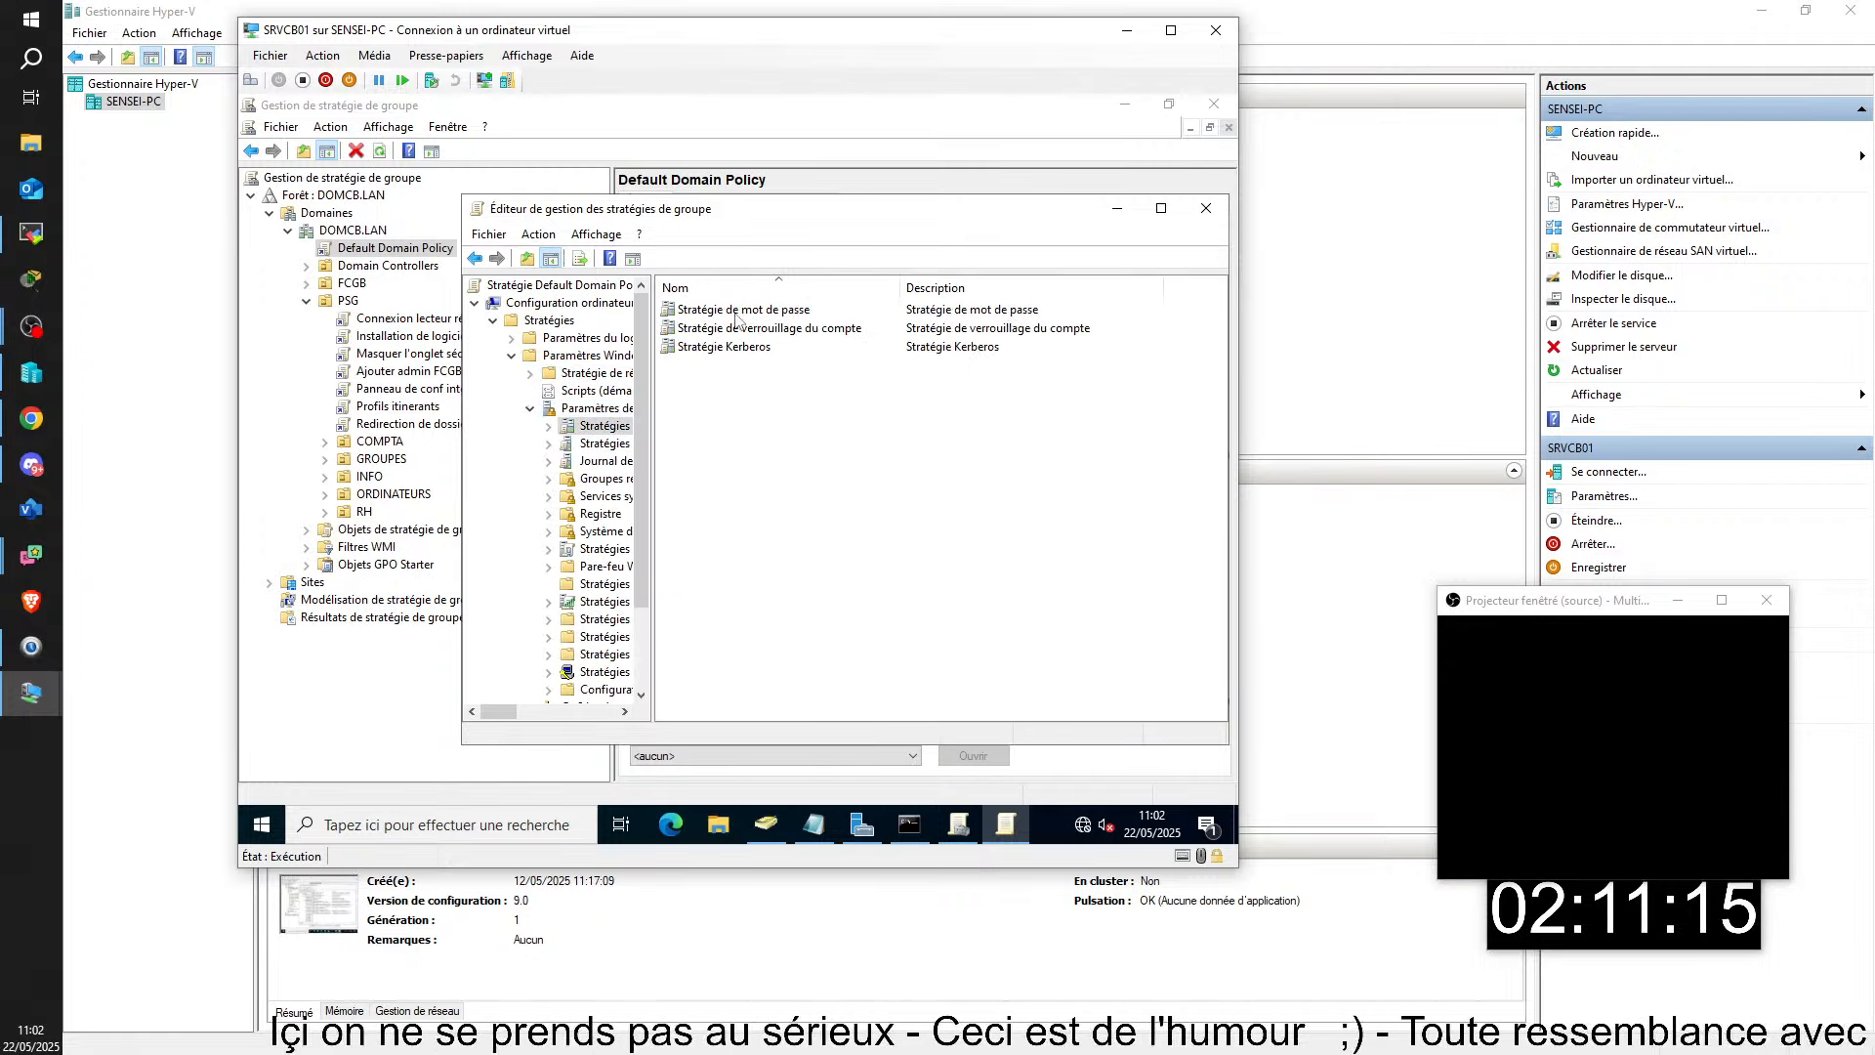
double_click(740, 312)
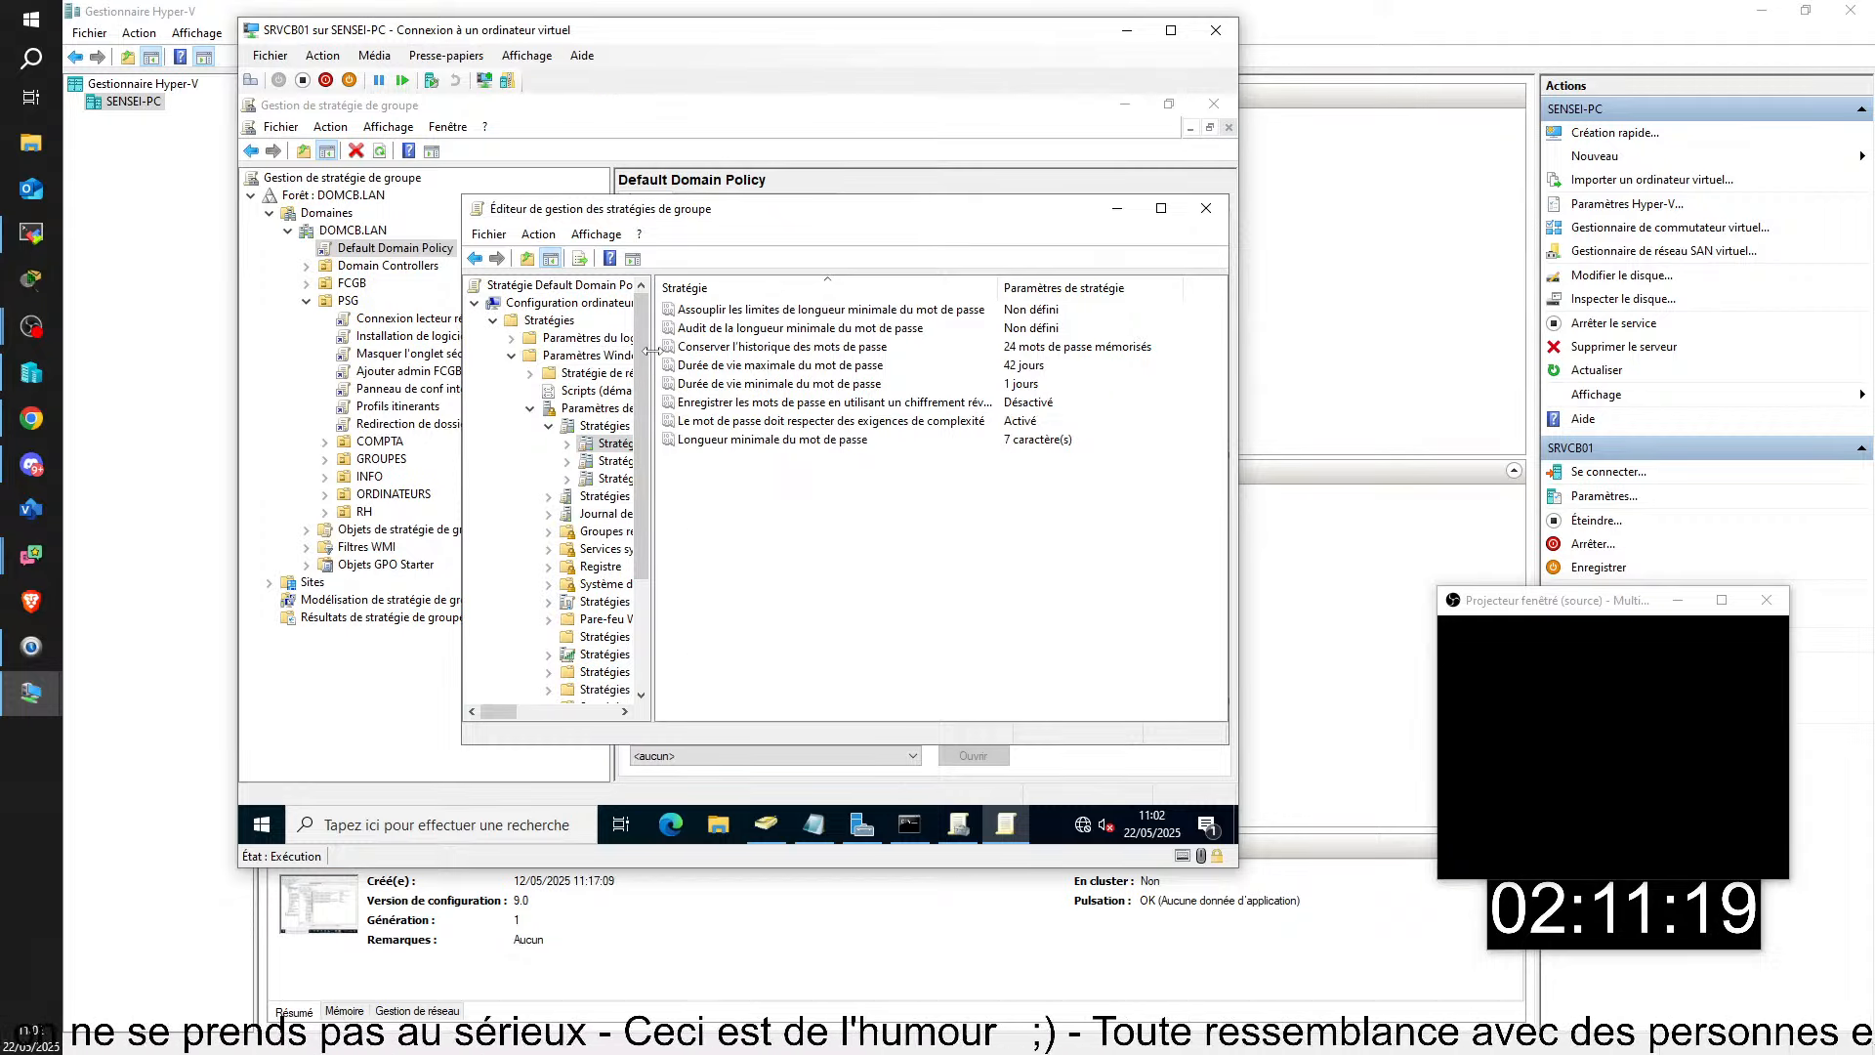
left_click_drag(652, 360, 751, 376)
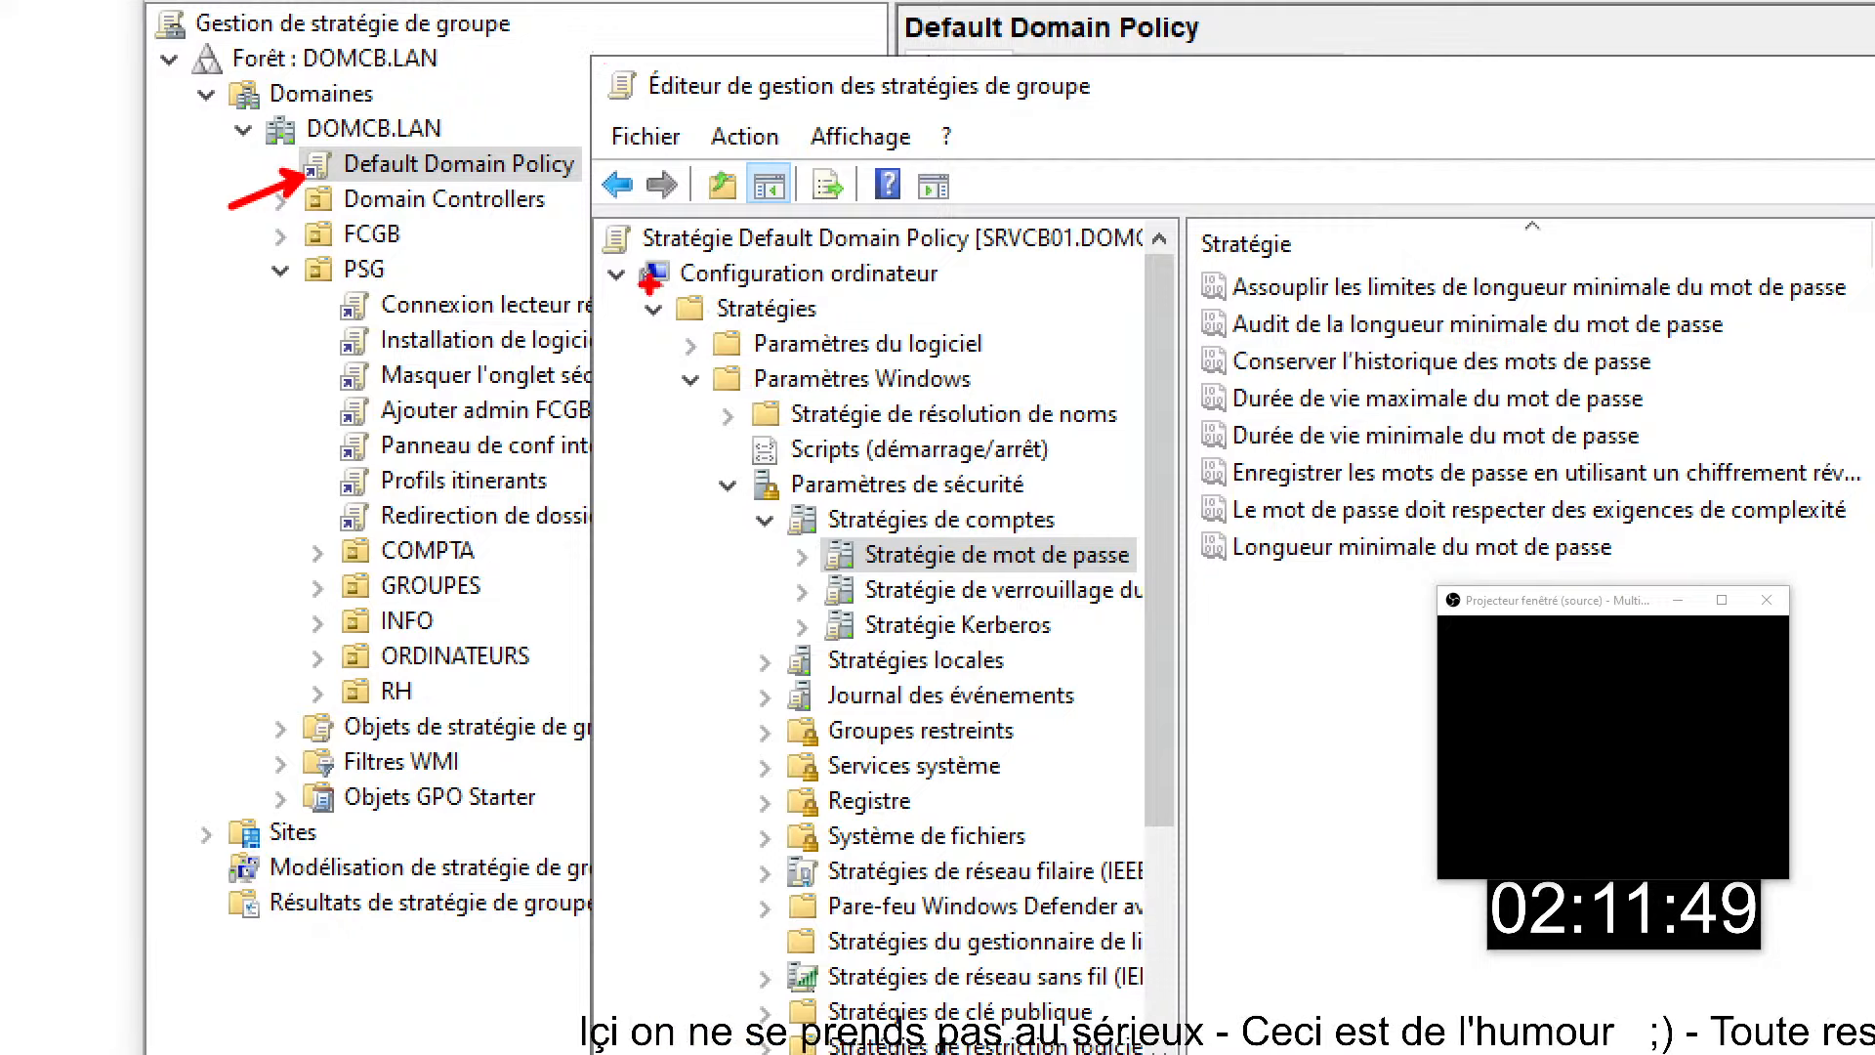
mouse_move(652, 277)
left_mouse_down()
mouse_move(625, 384)
mouse_move(641, 437)
left_mouse_up()
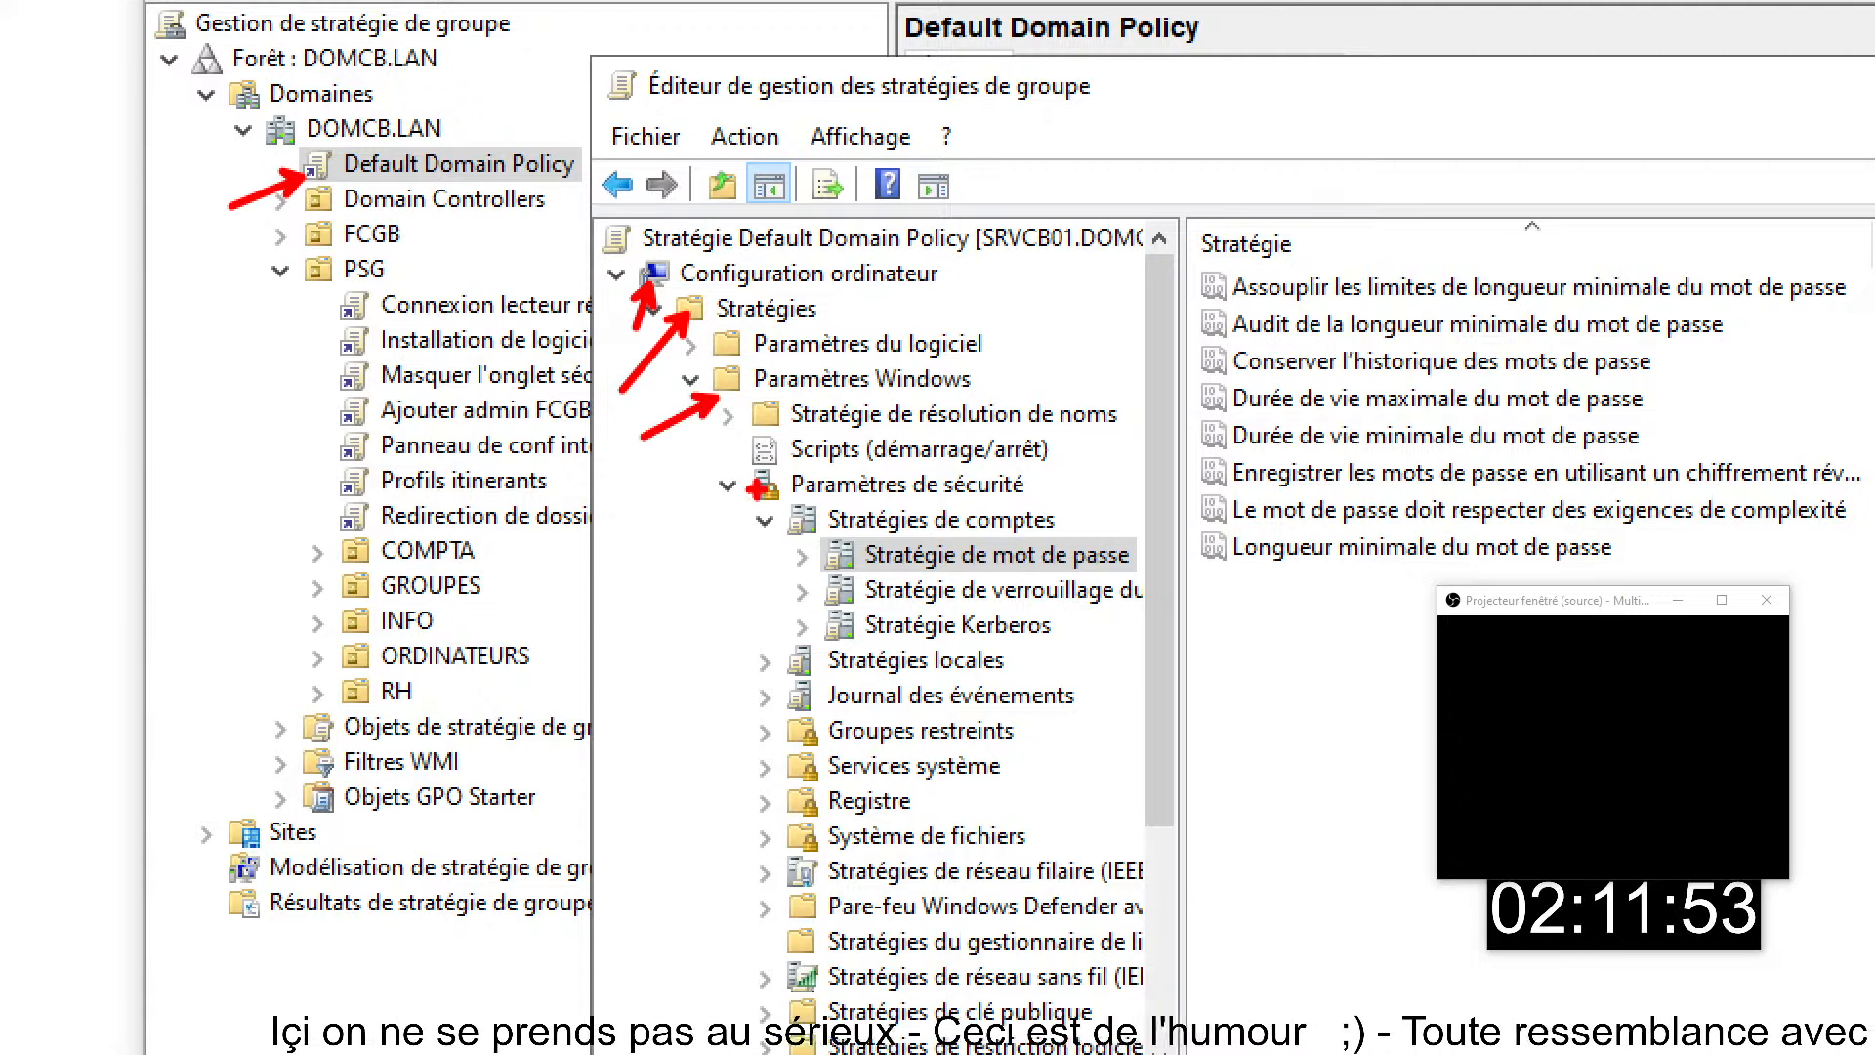
mouse_move(758, 488)
left_mouse_down()
mouse_move(691, 527)
mouse_move(777, 578)
mouse_move(721, 576)
left_mouse_up()
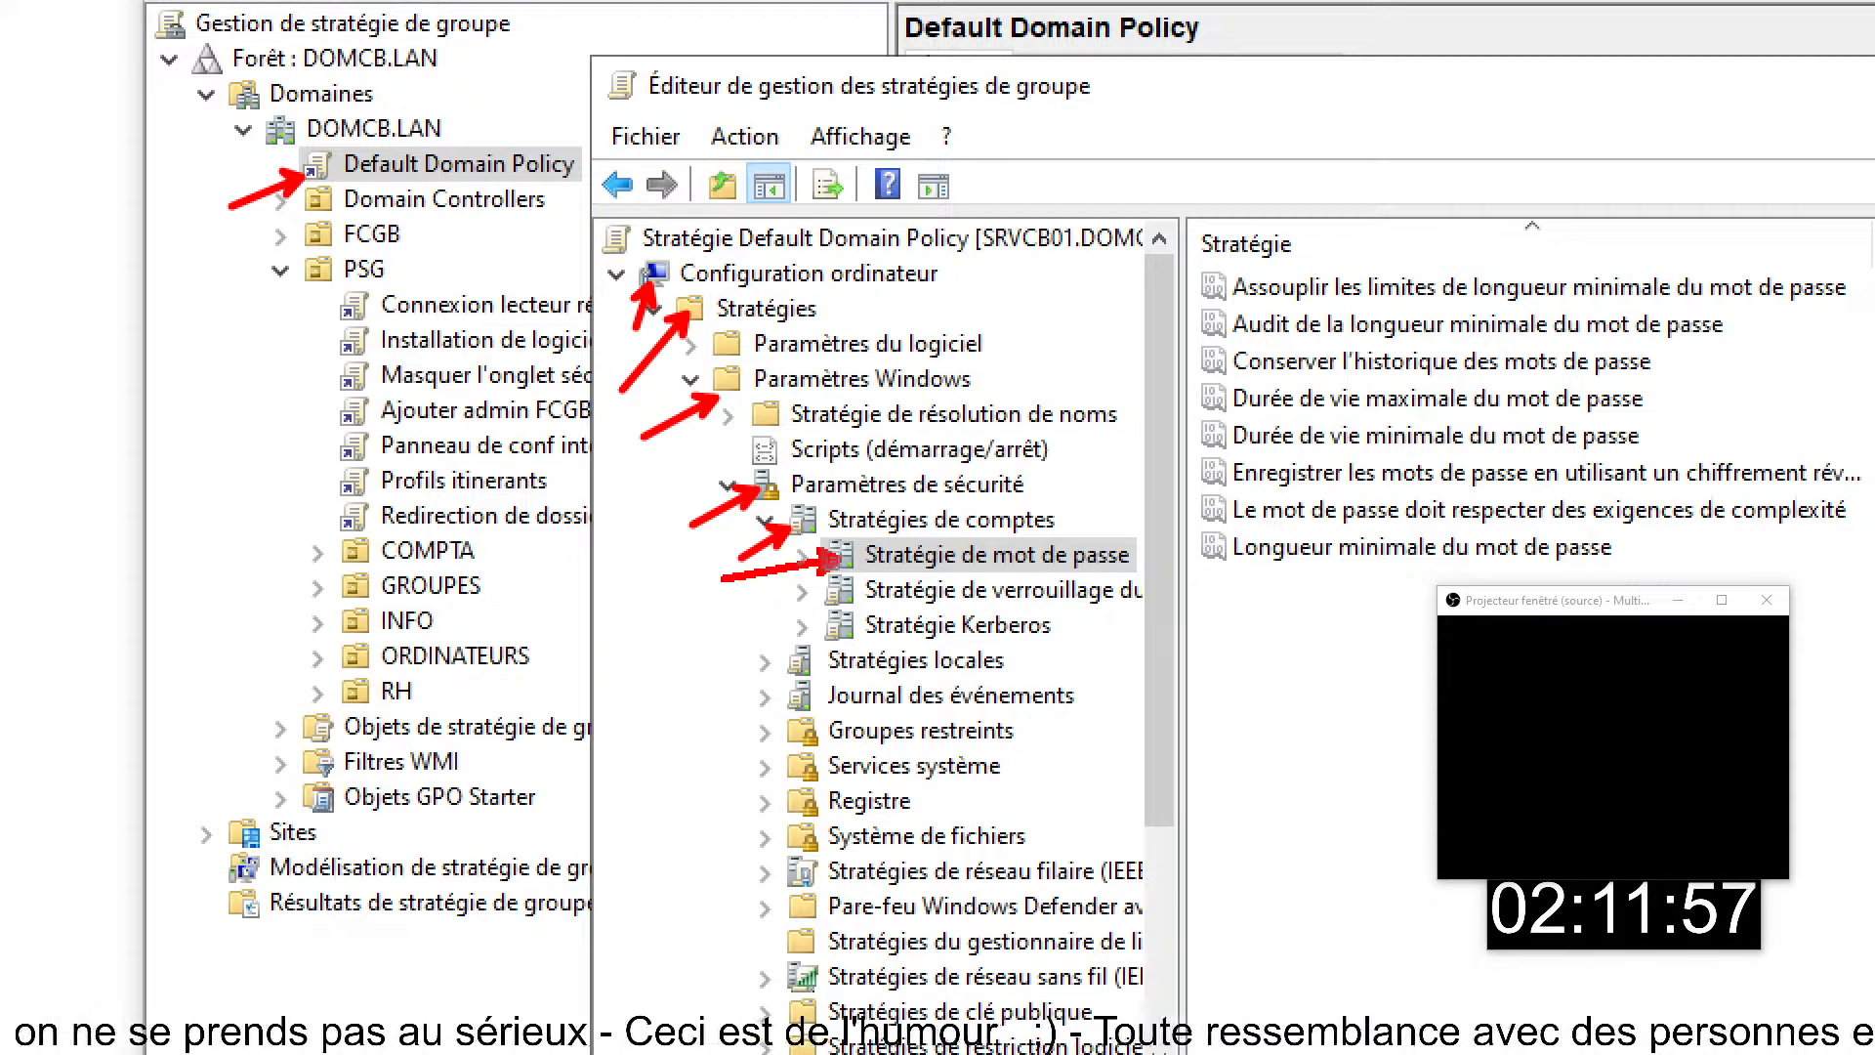
mouse_move(1208, 227)
left_mouse_down()
mouse_move(1509, 468)
mouse_move(1749, 598)
mouse_move(1863, 586)
left_mouse_up()
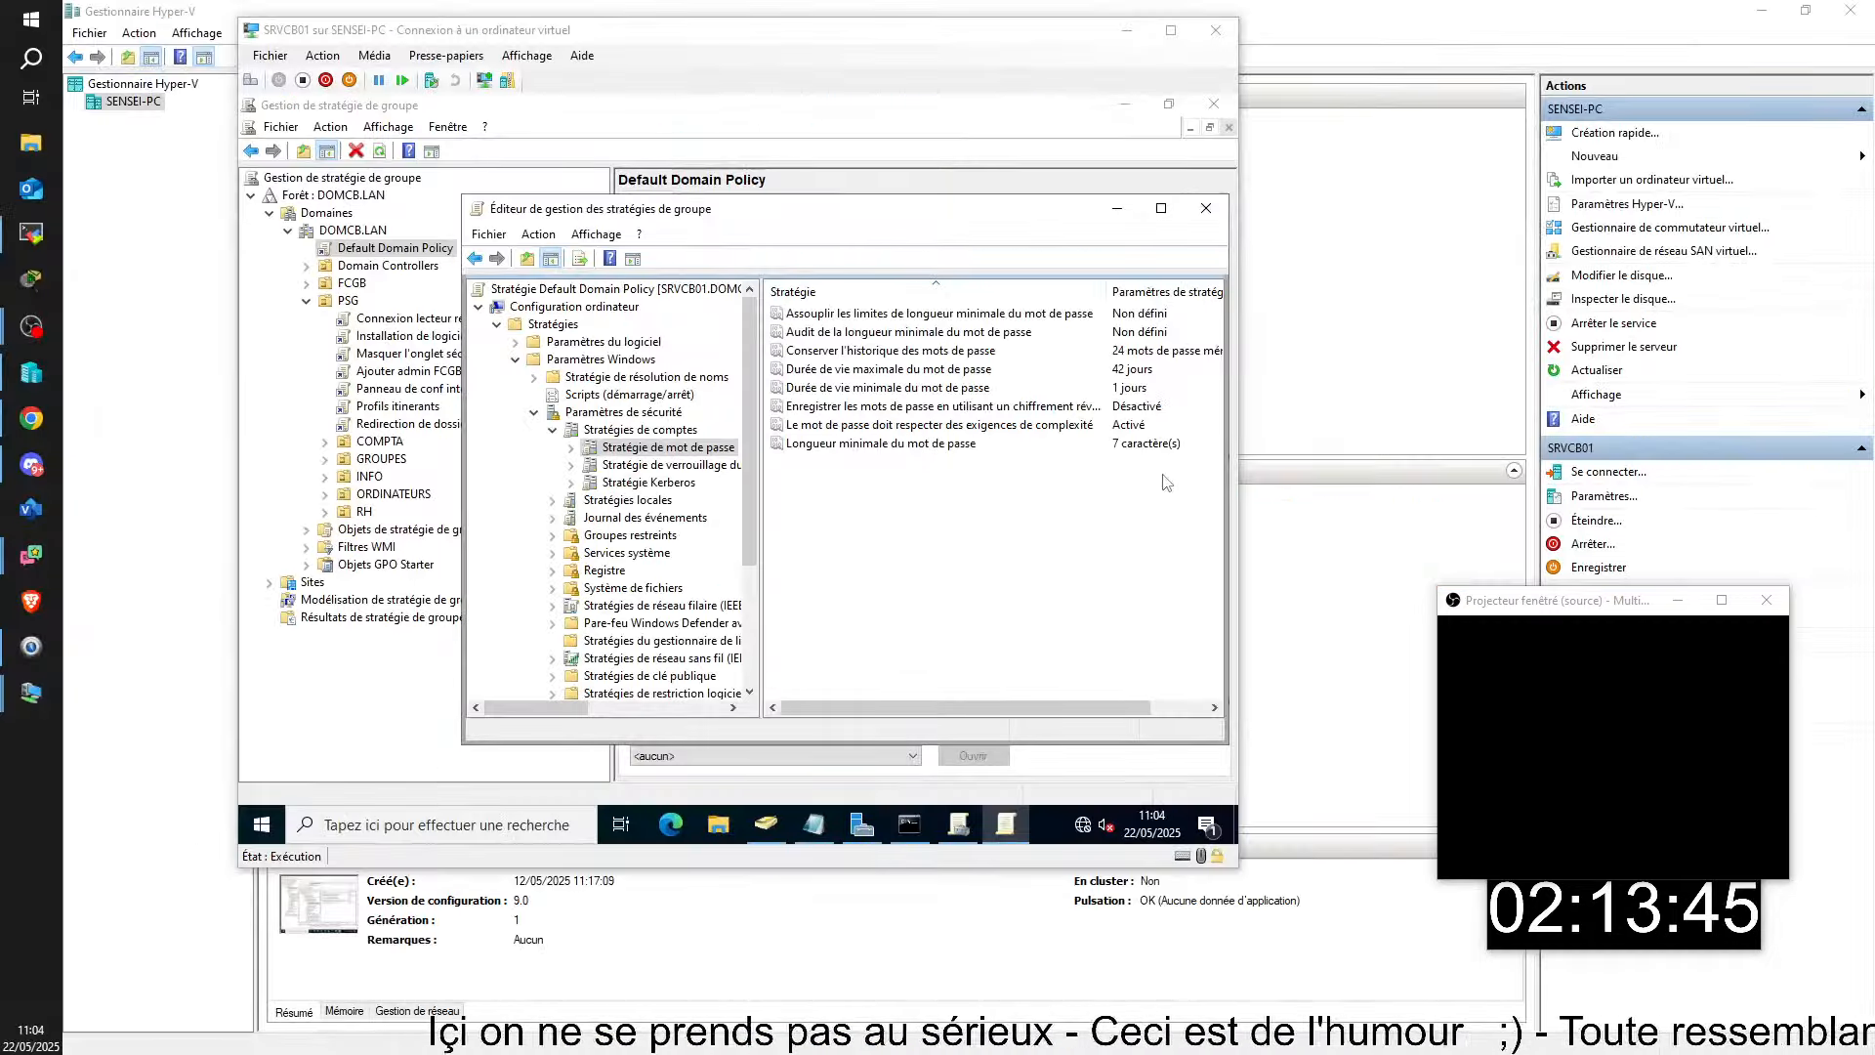
- Set the Longueur minimale du mot de passe policy to 0 characters
double_click(887, 449)
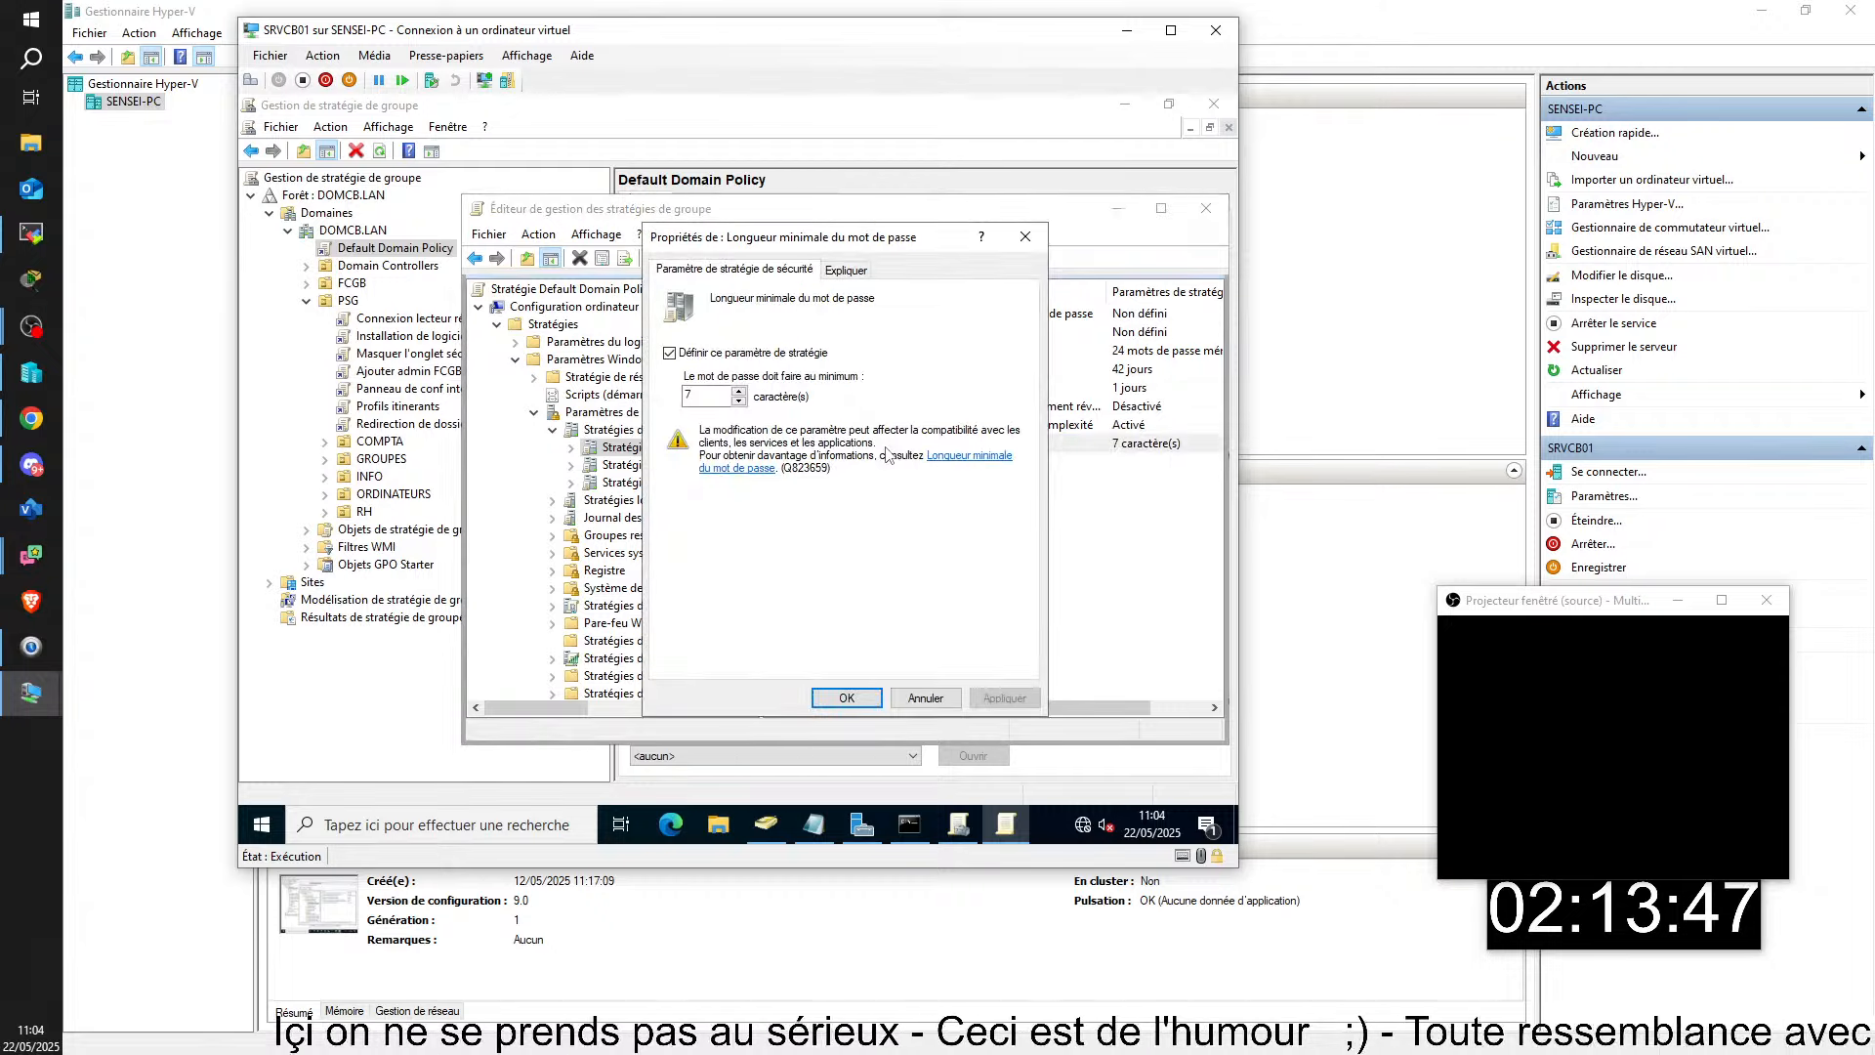
double_click(722, 391)
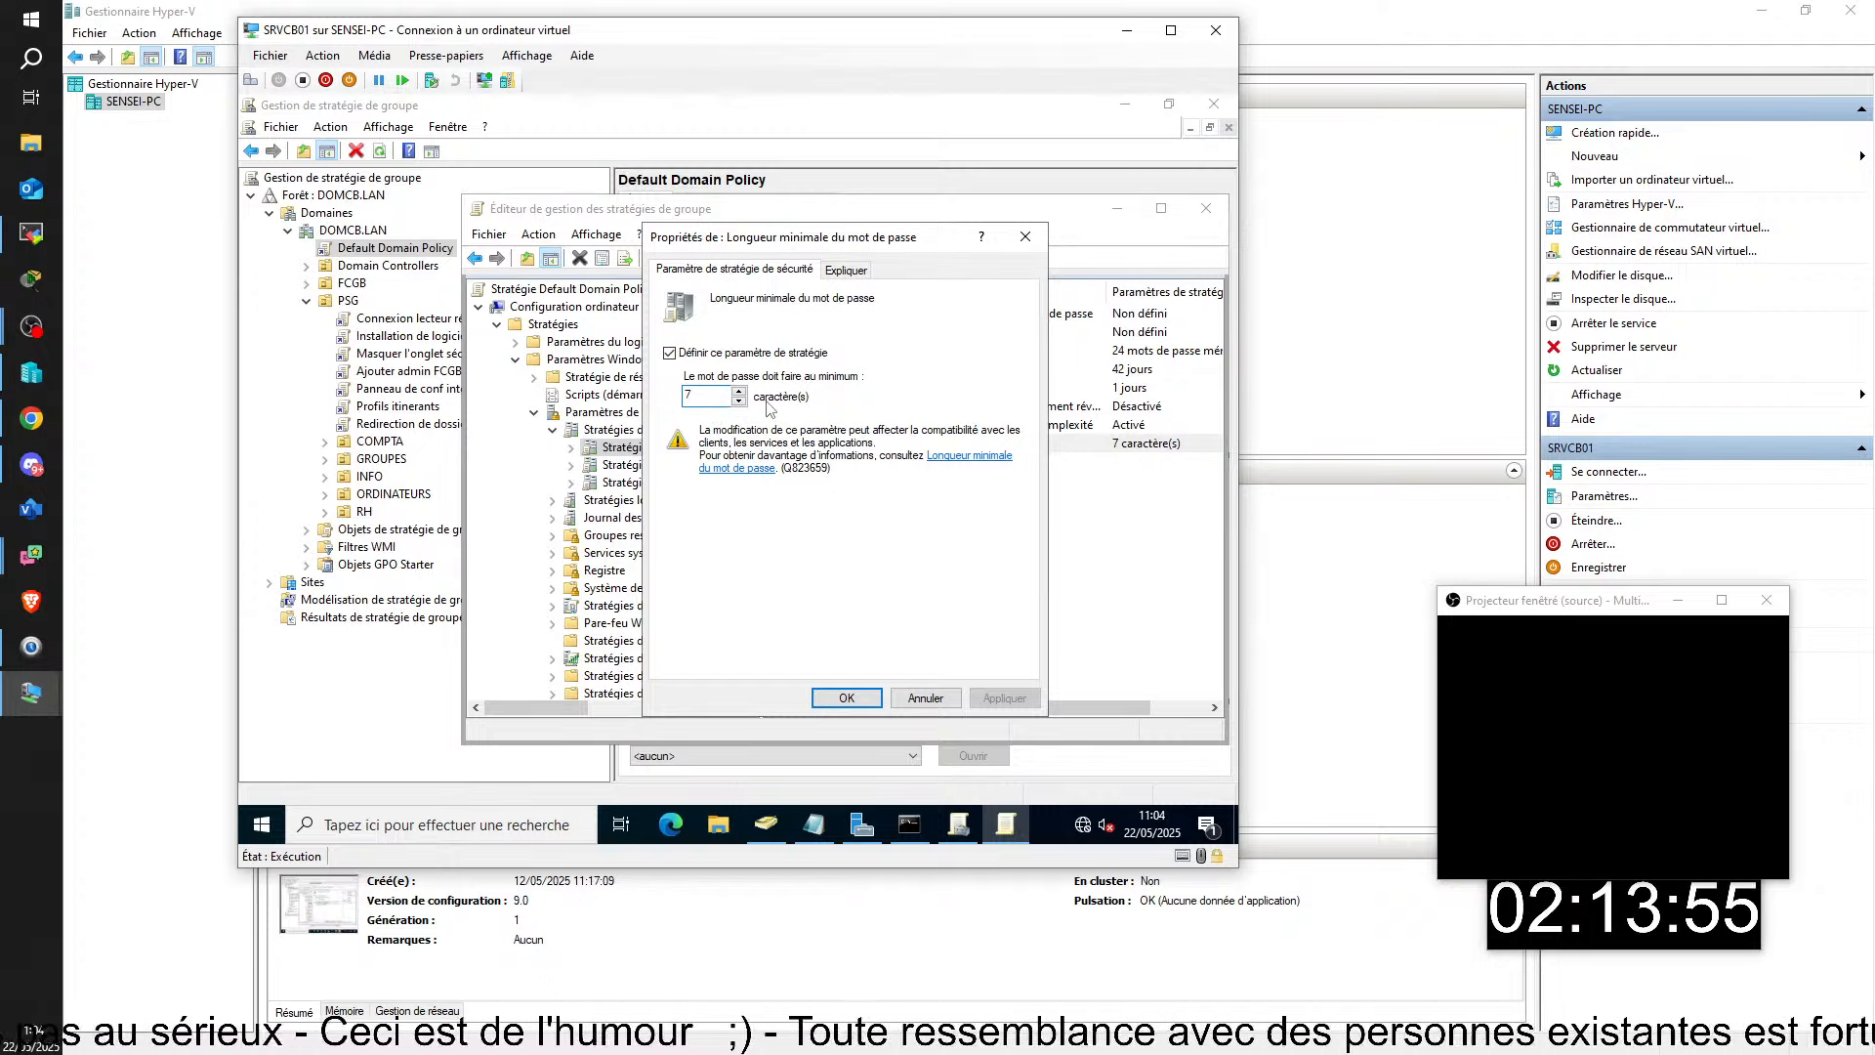
key("BackSpace")
type("0")
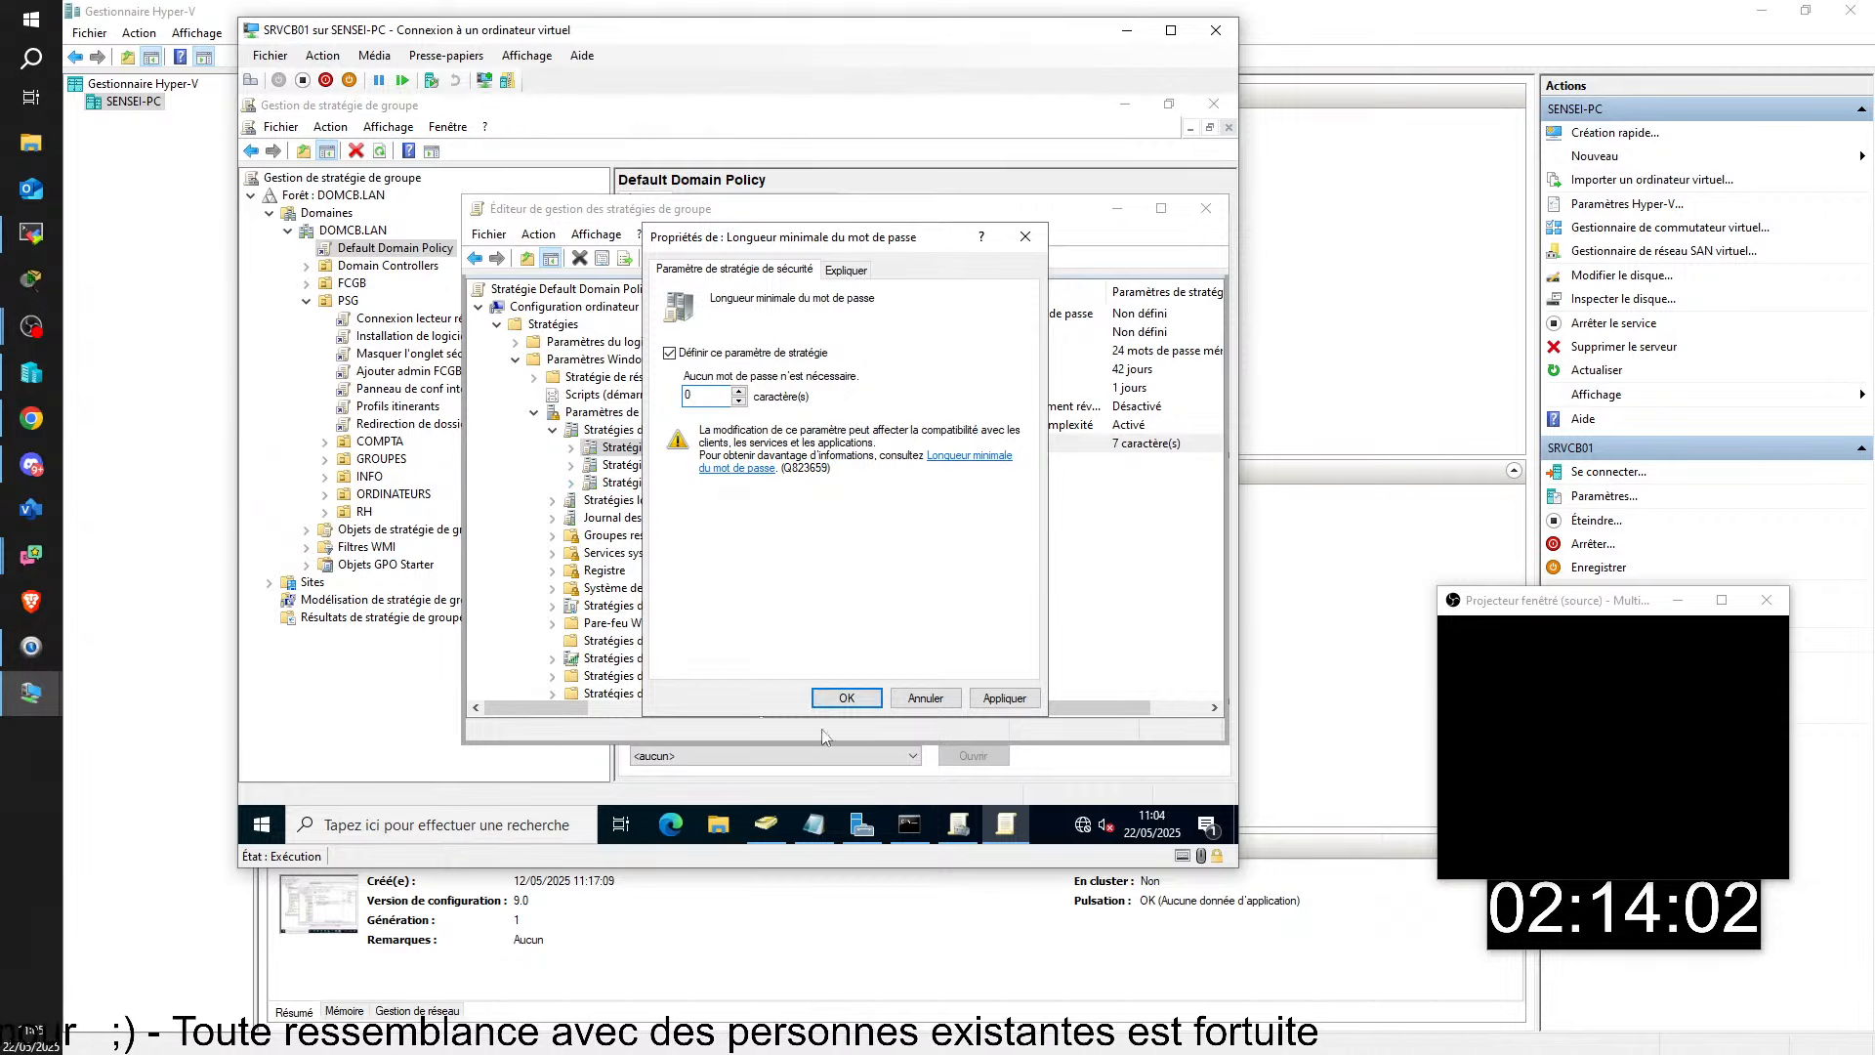
left_click(846, 697)
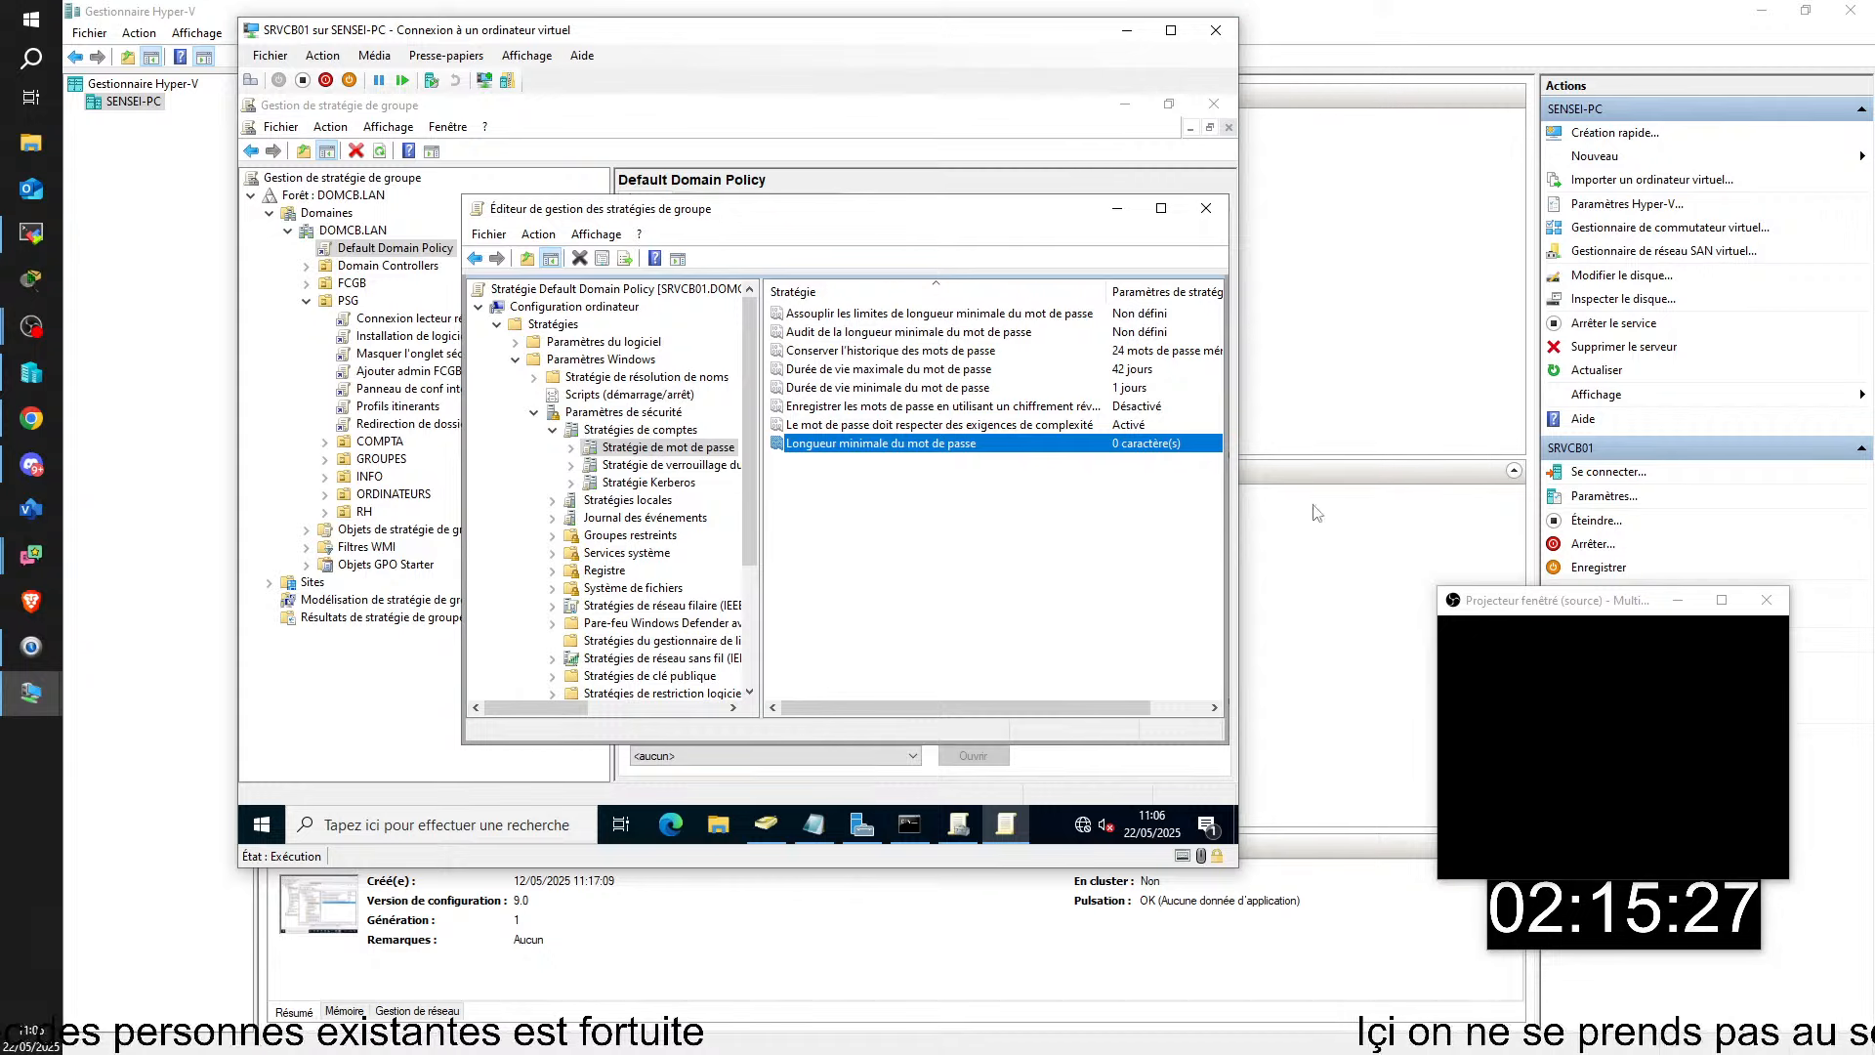
- Set the Longueur minimale du mot de passe policy to 4 characters
double_click(851, 444)
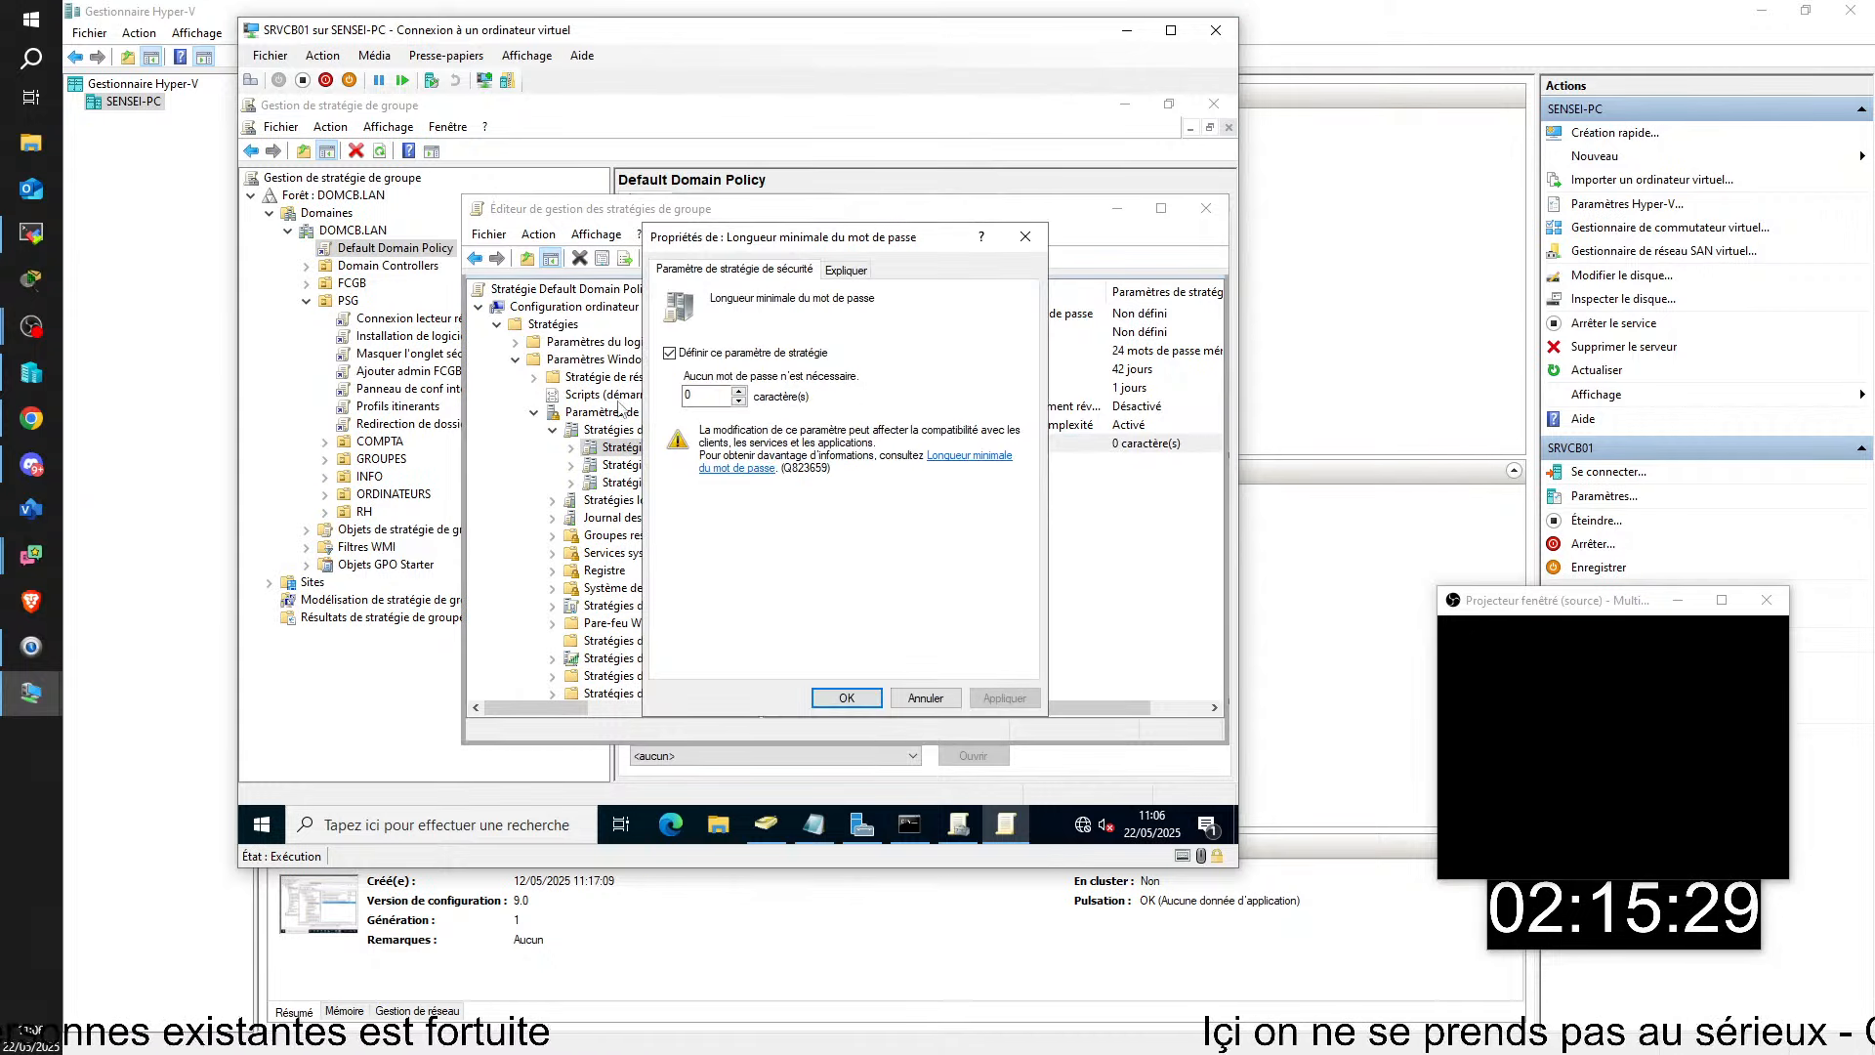
left_click_drag(707, 397, 587, 419)
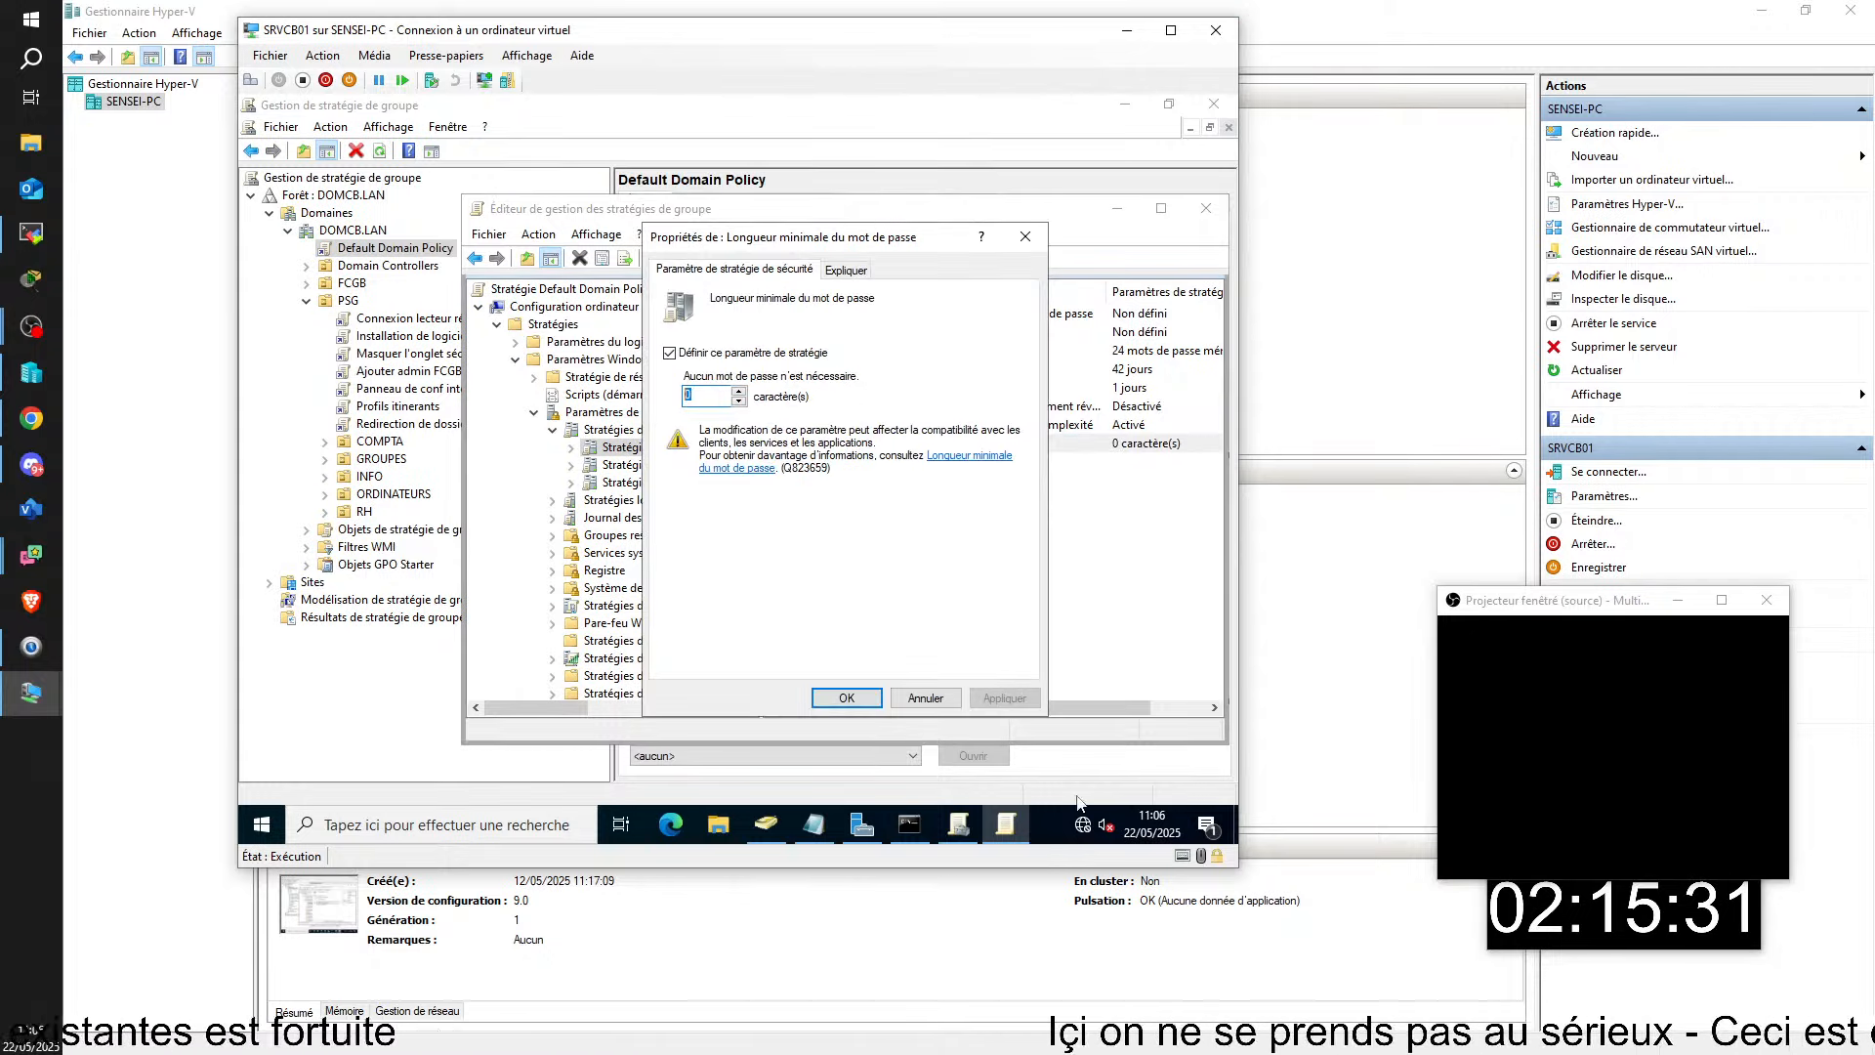
type("4")
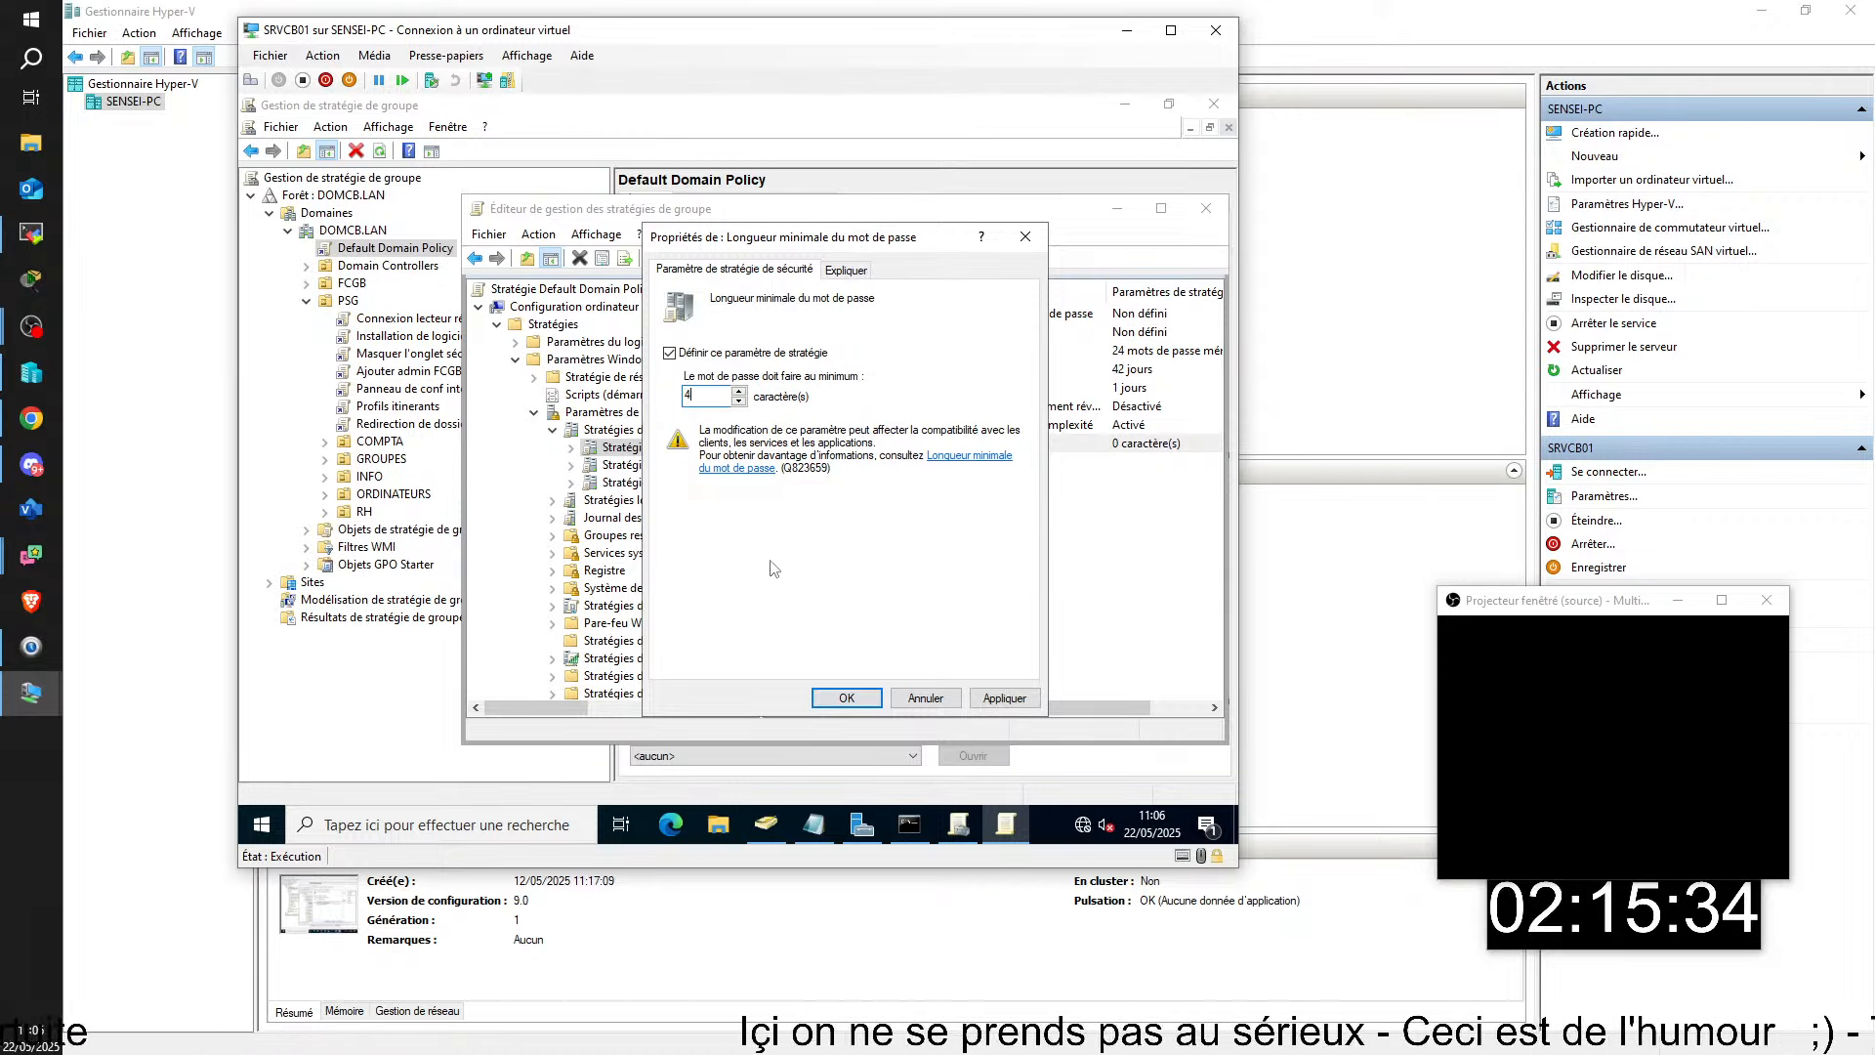
left_click(847, 696)
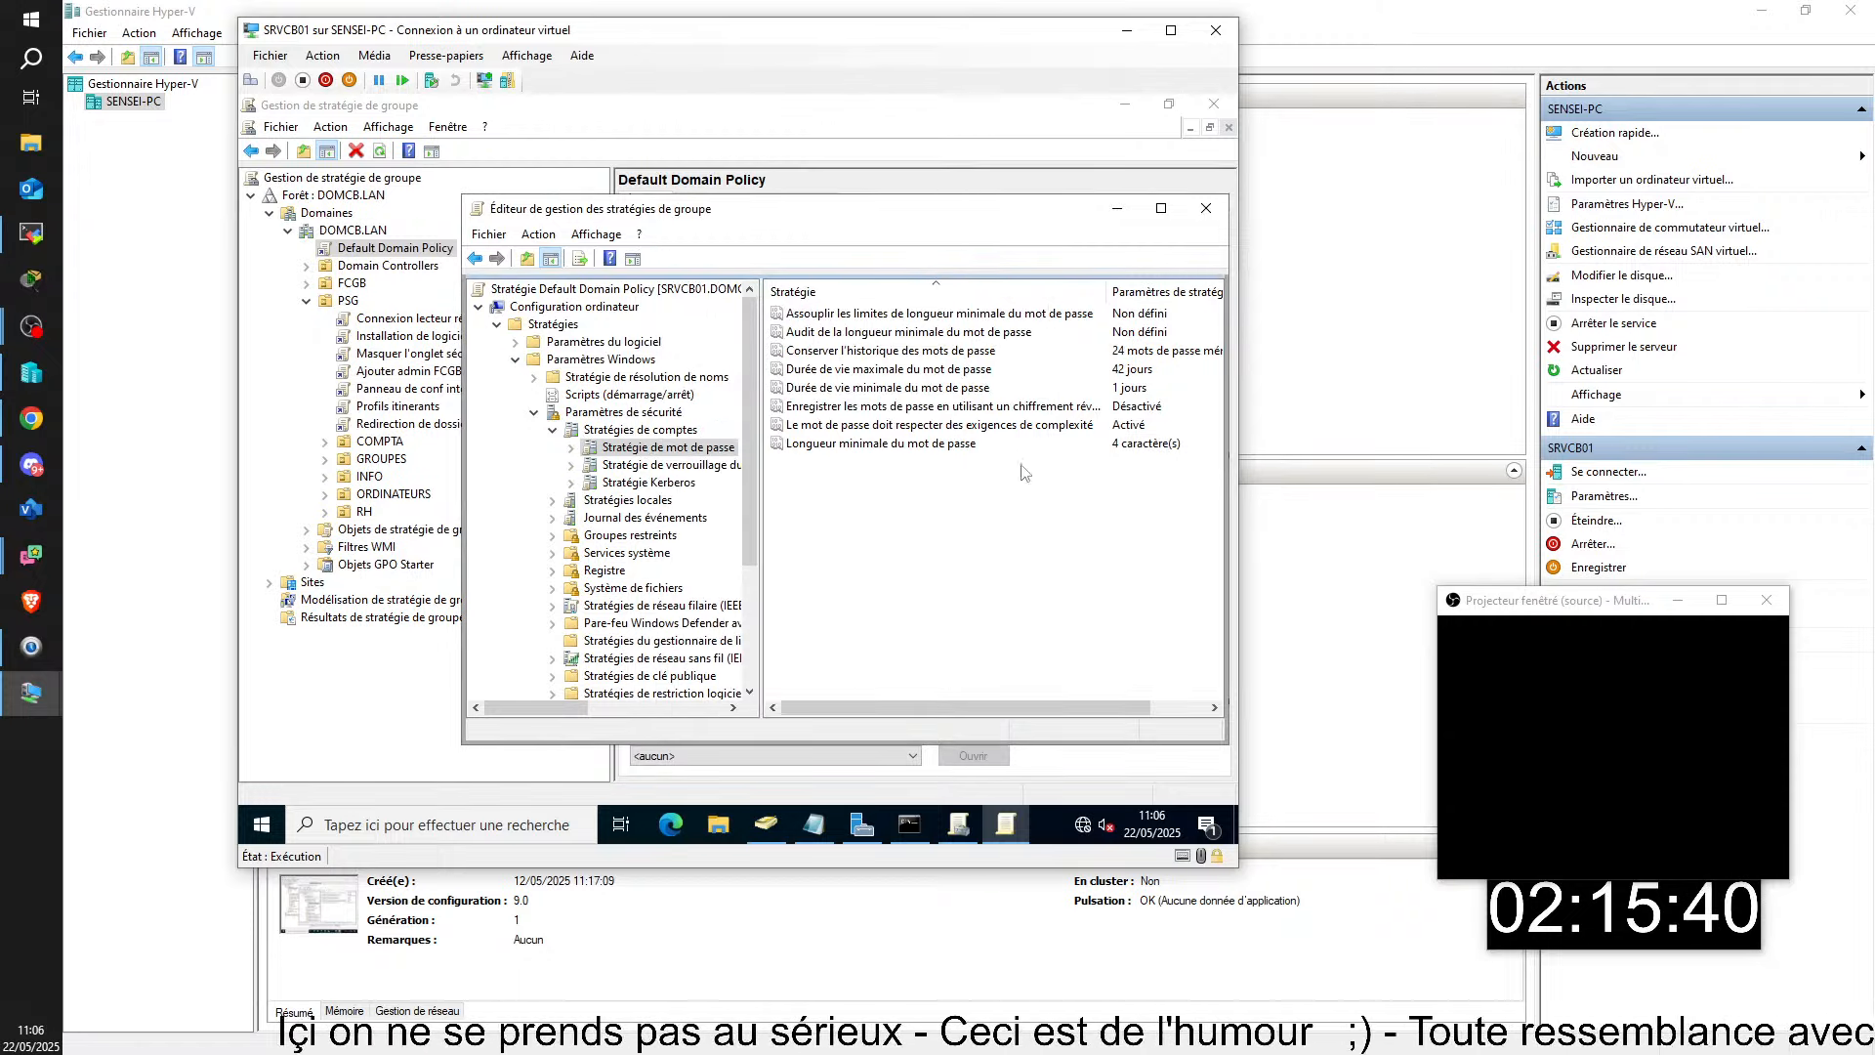
- Read the explanation of the policy Le mot de passe doit respecter des exigences de complexité
double_click(826, 425)
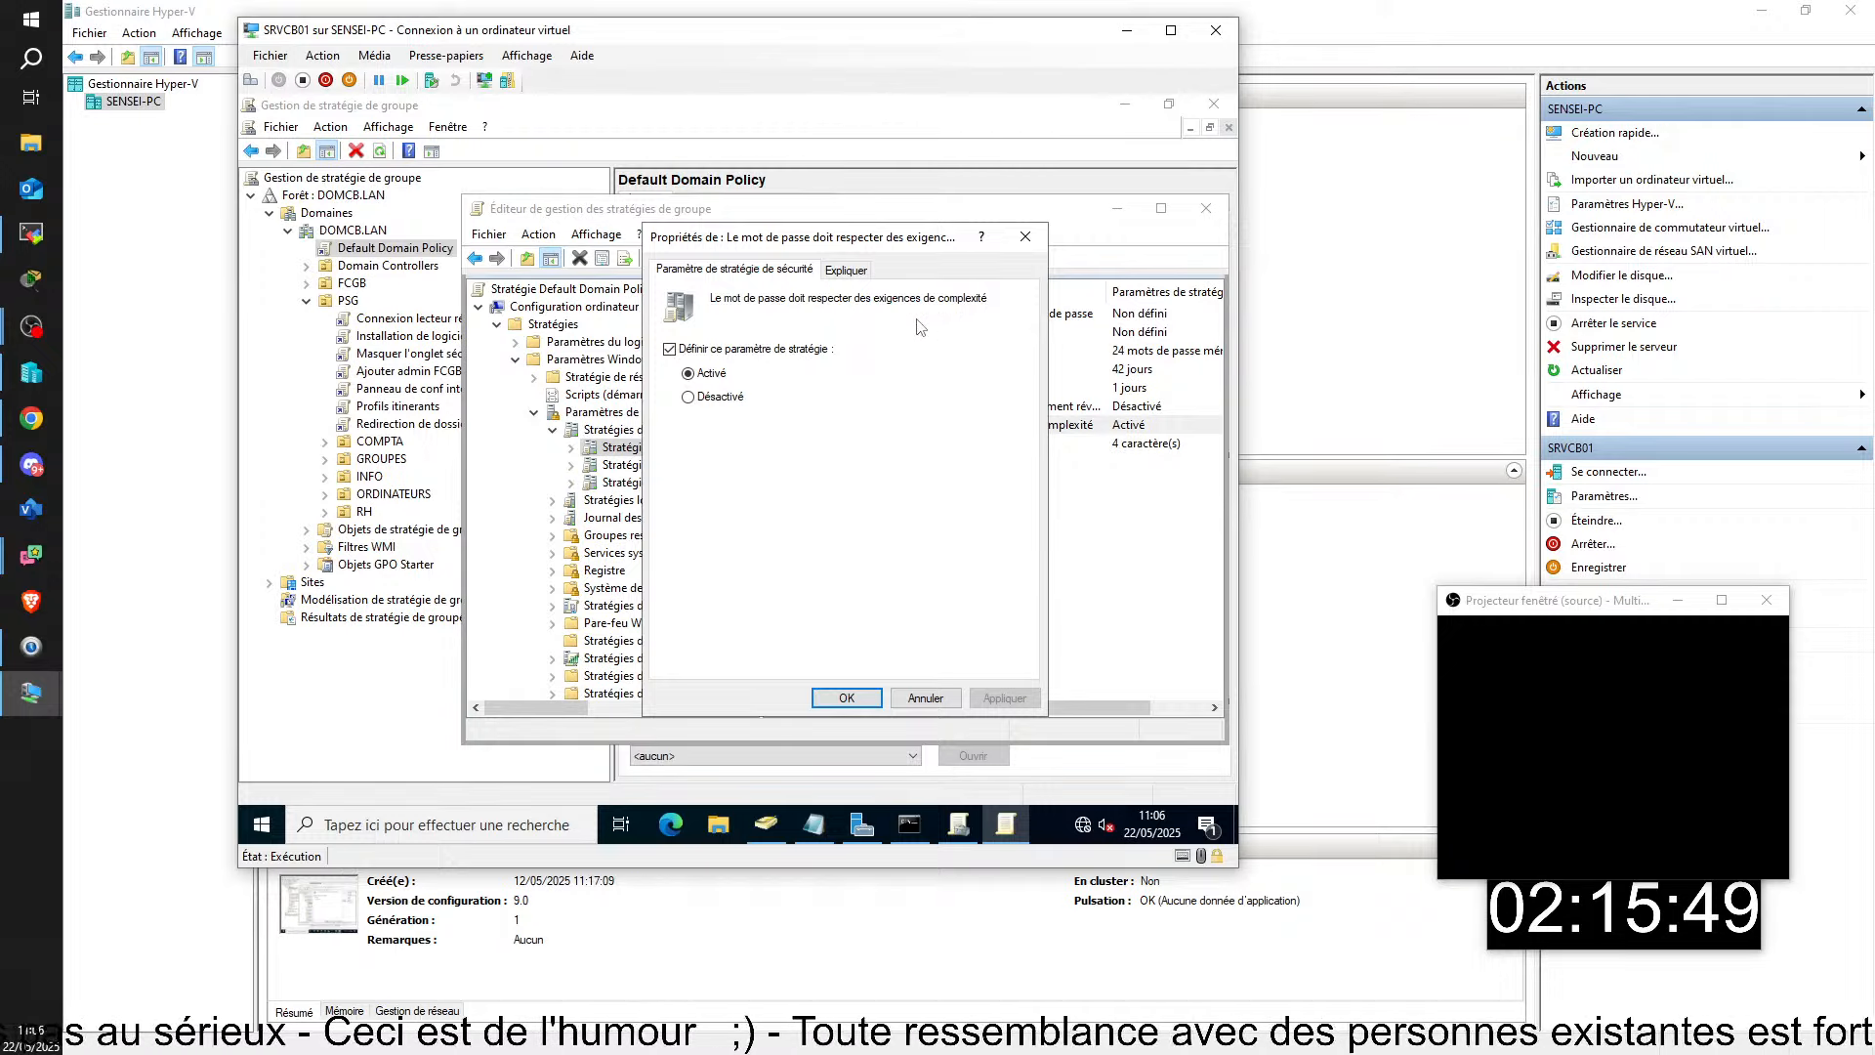
left_click(846, 271)
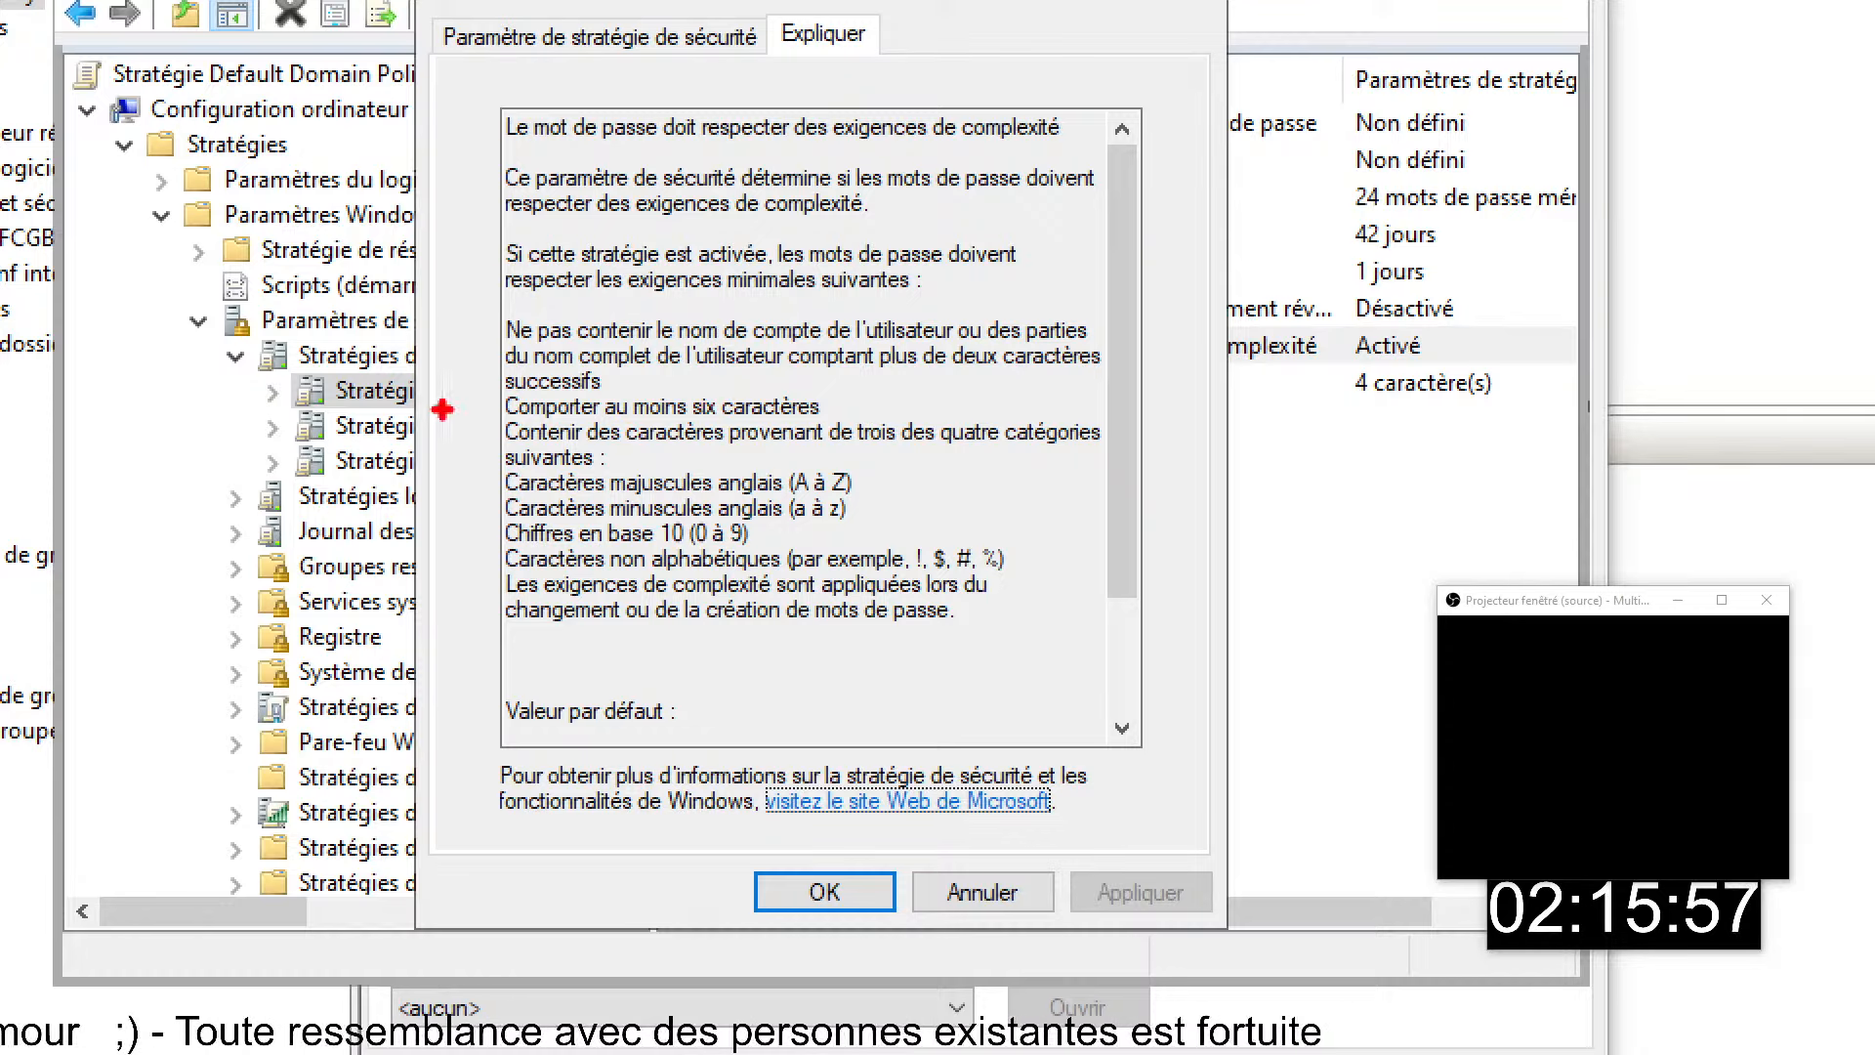
left_click_drag(496, 406, 356, 342)
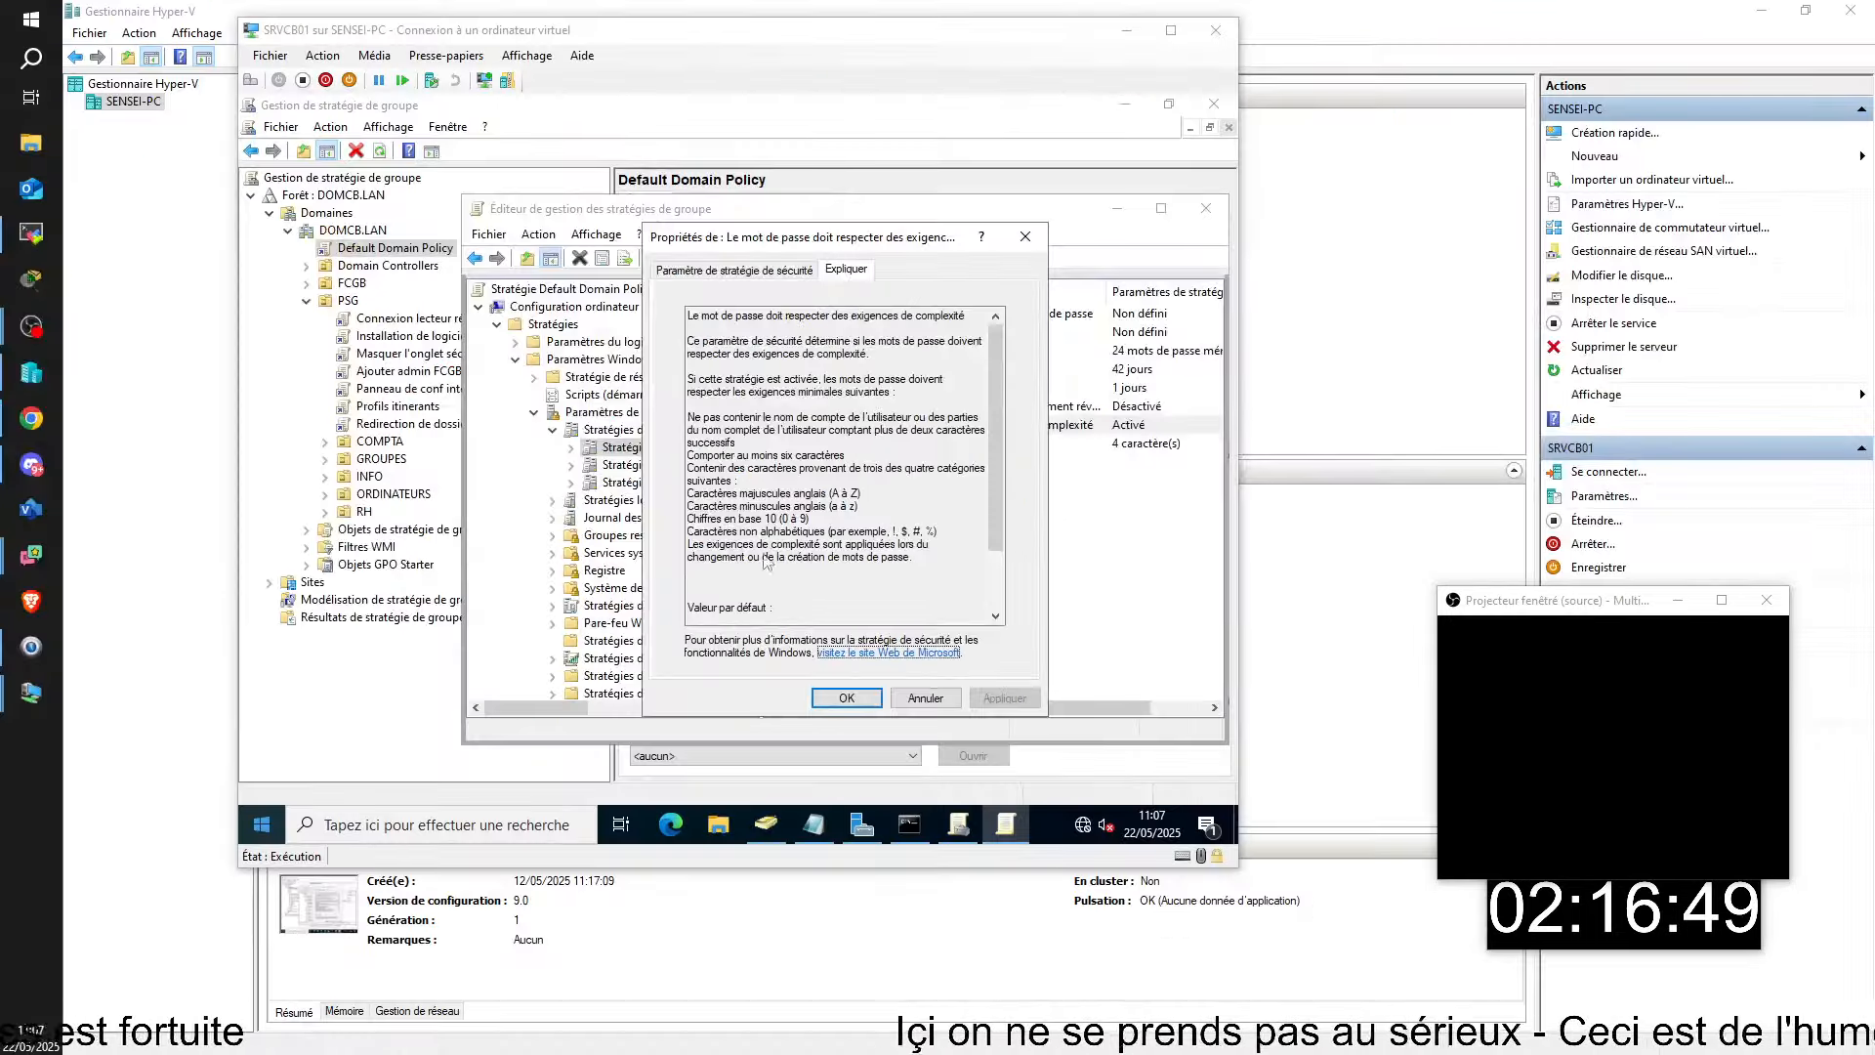
left_click(724, 269)
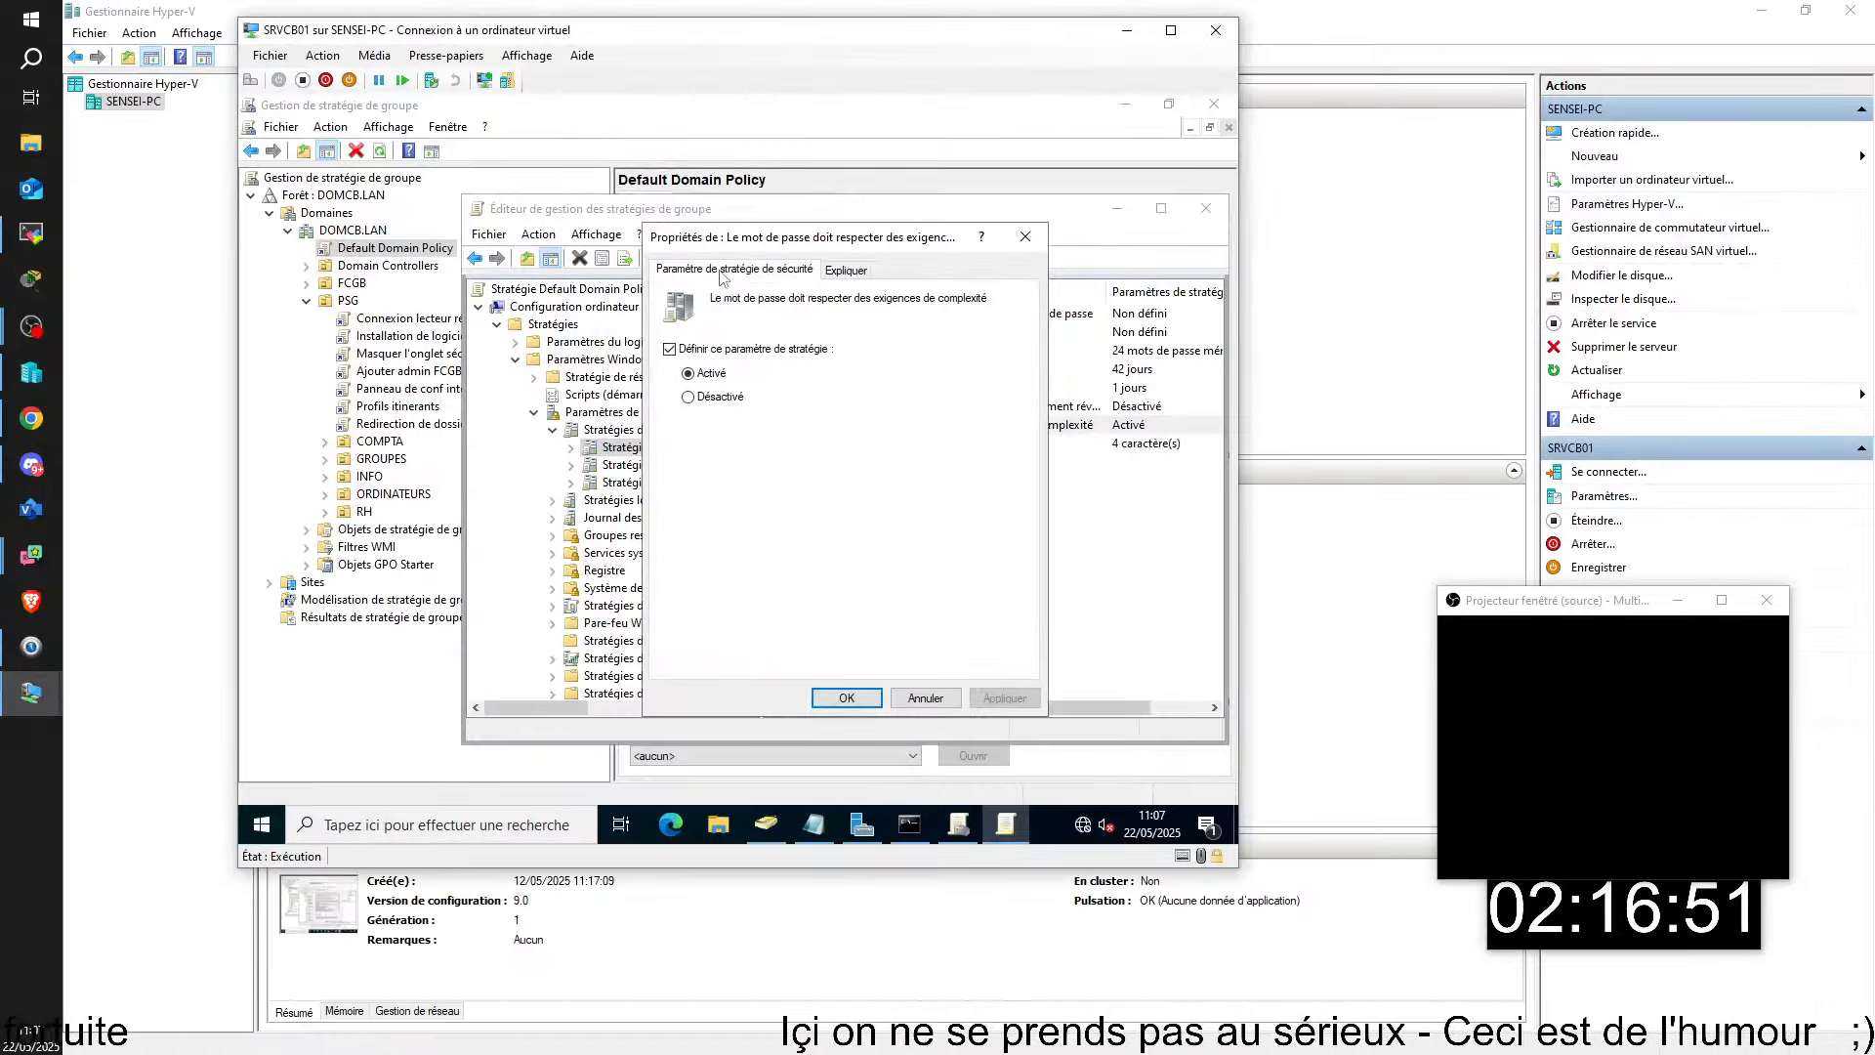
left_click(728, 397)
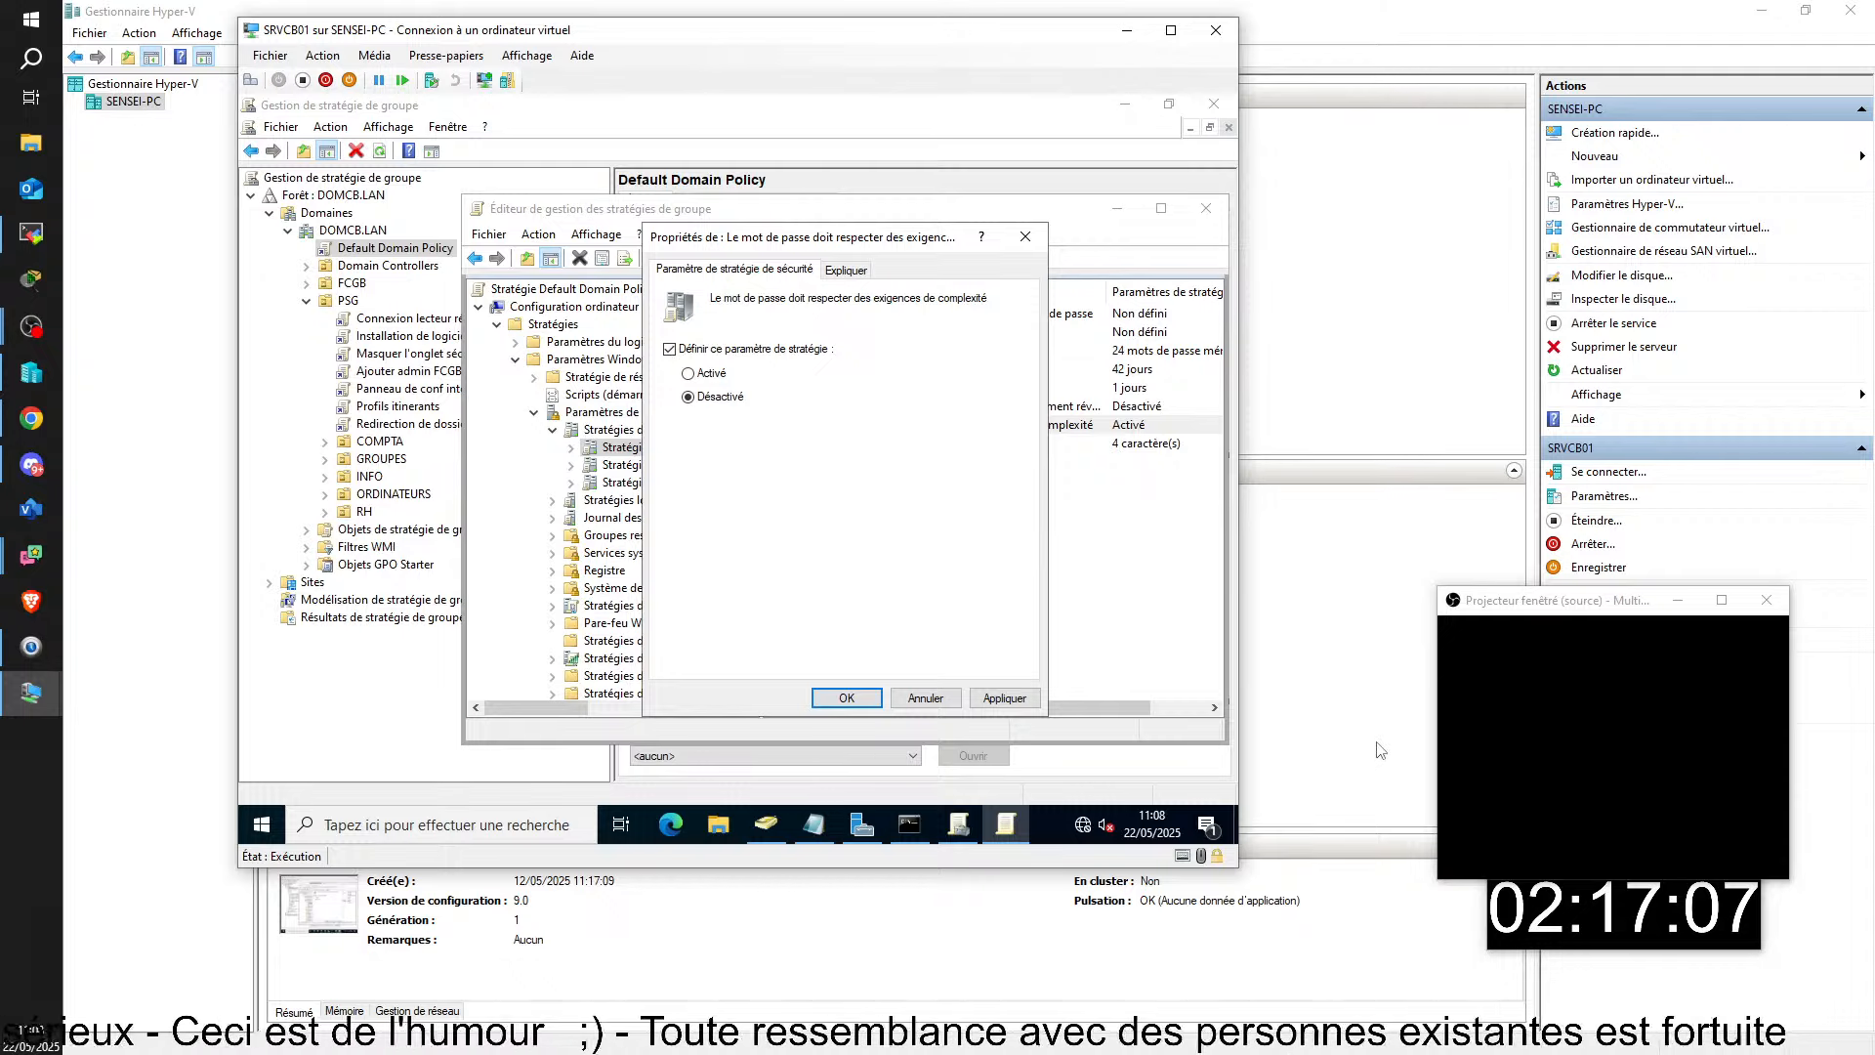
left_click(924, 697)
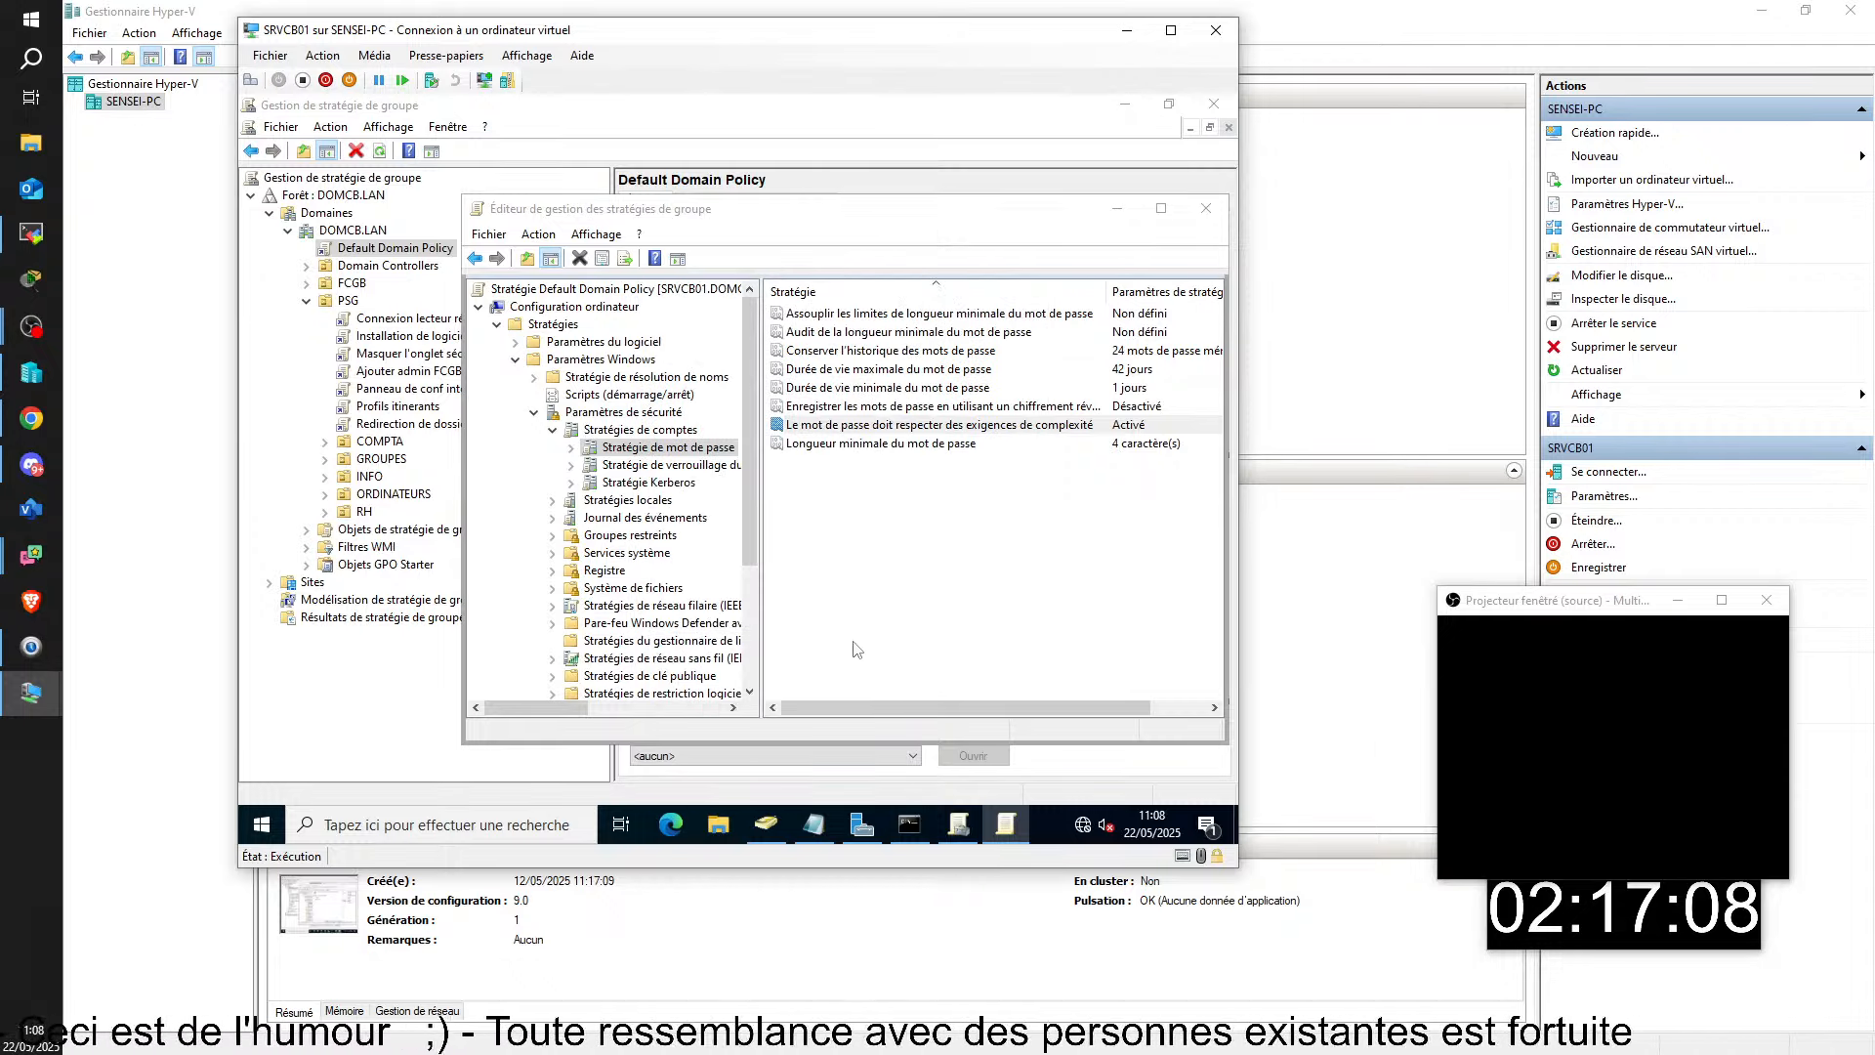
- Set the policy Le mot de passe doit respecter des exigences de complexité to Désactivé
double_click(864, 426)
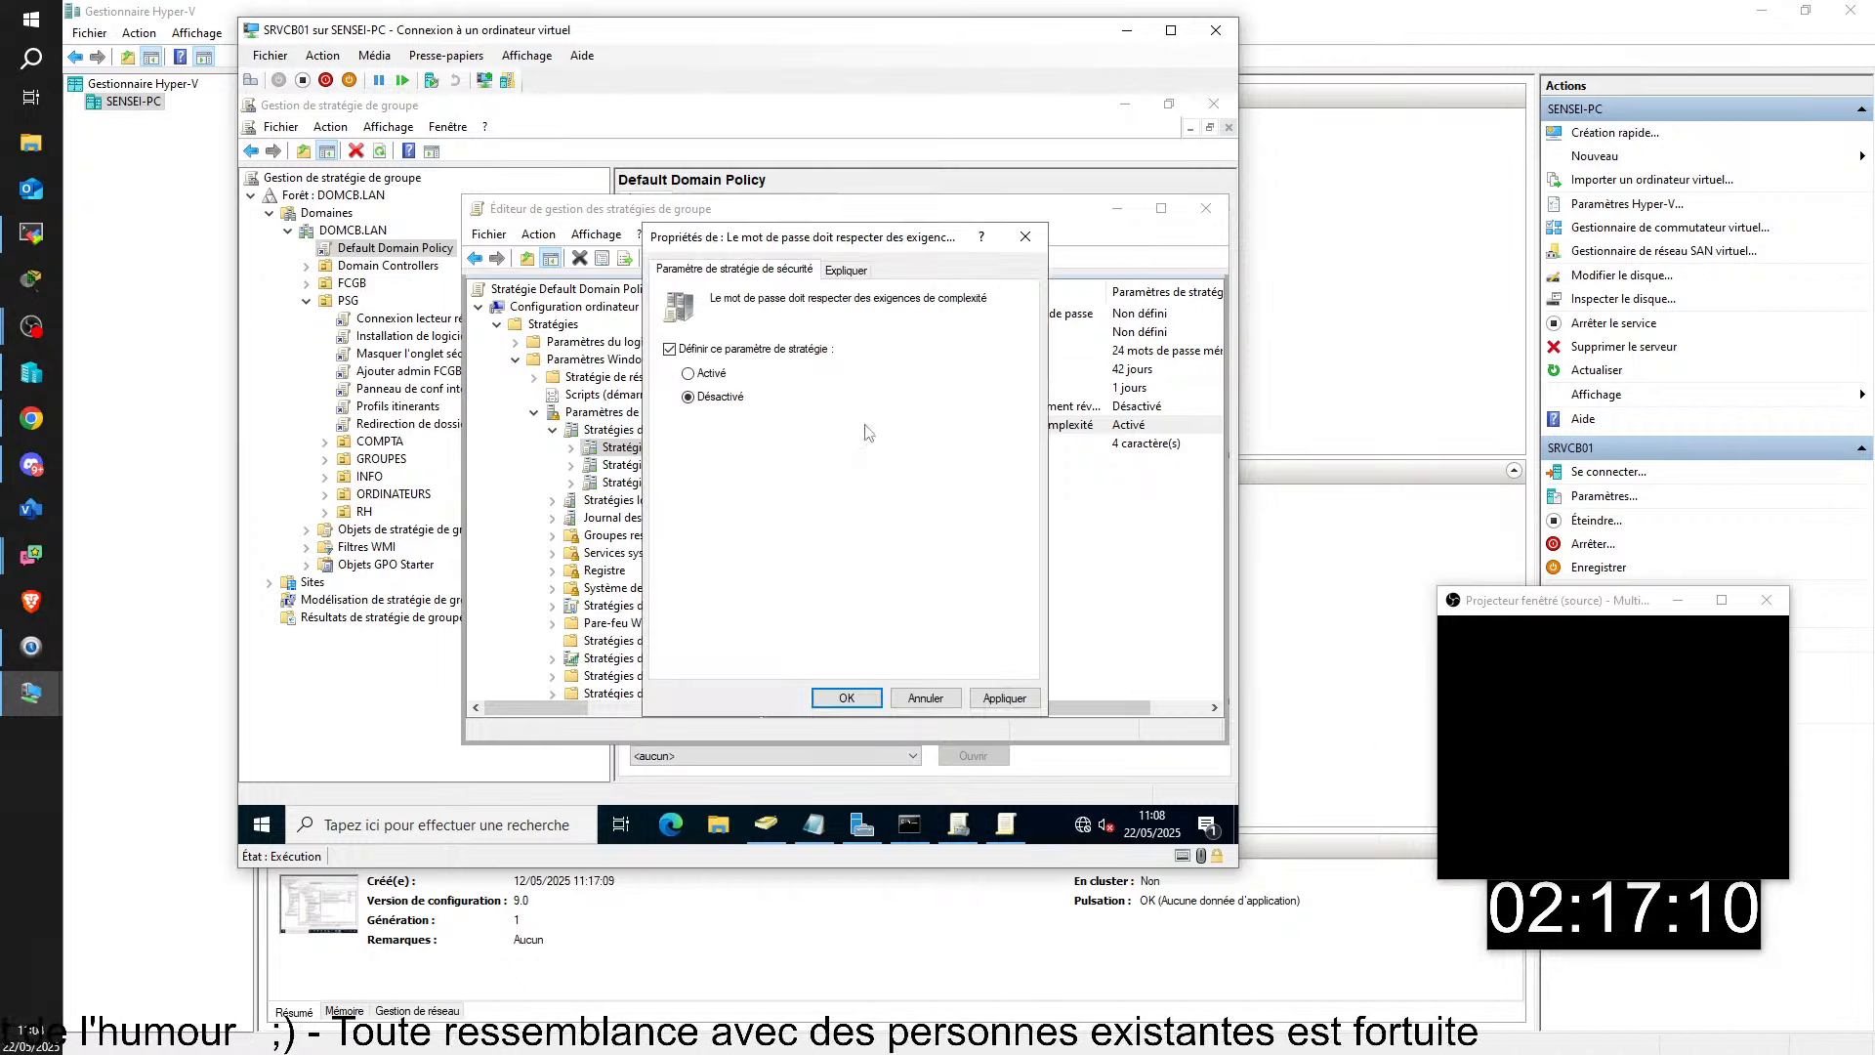
left_click(719, 398)
left_click(847, 697)
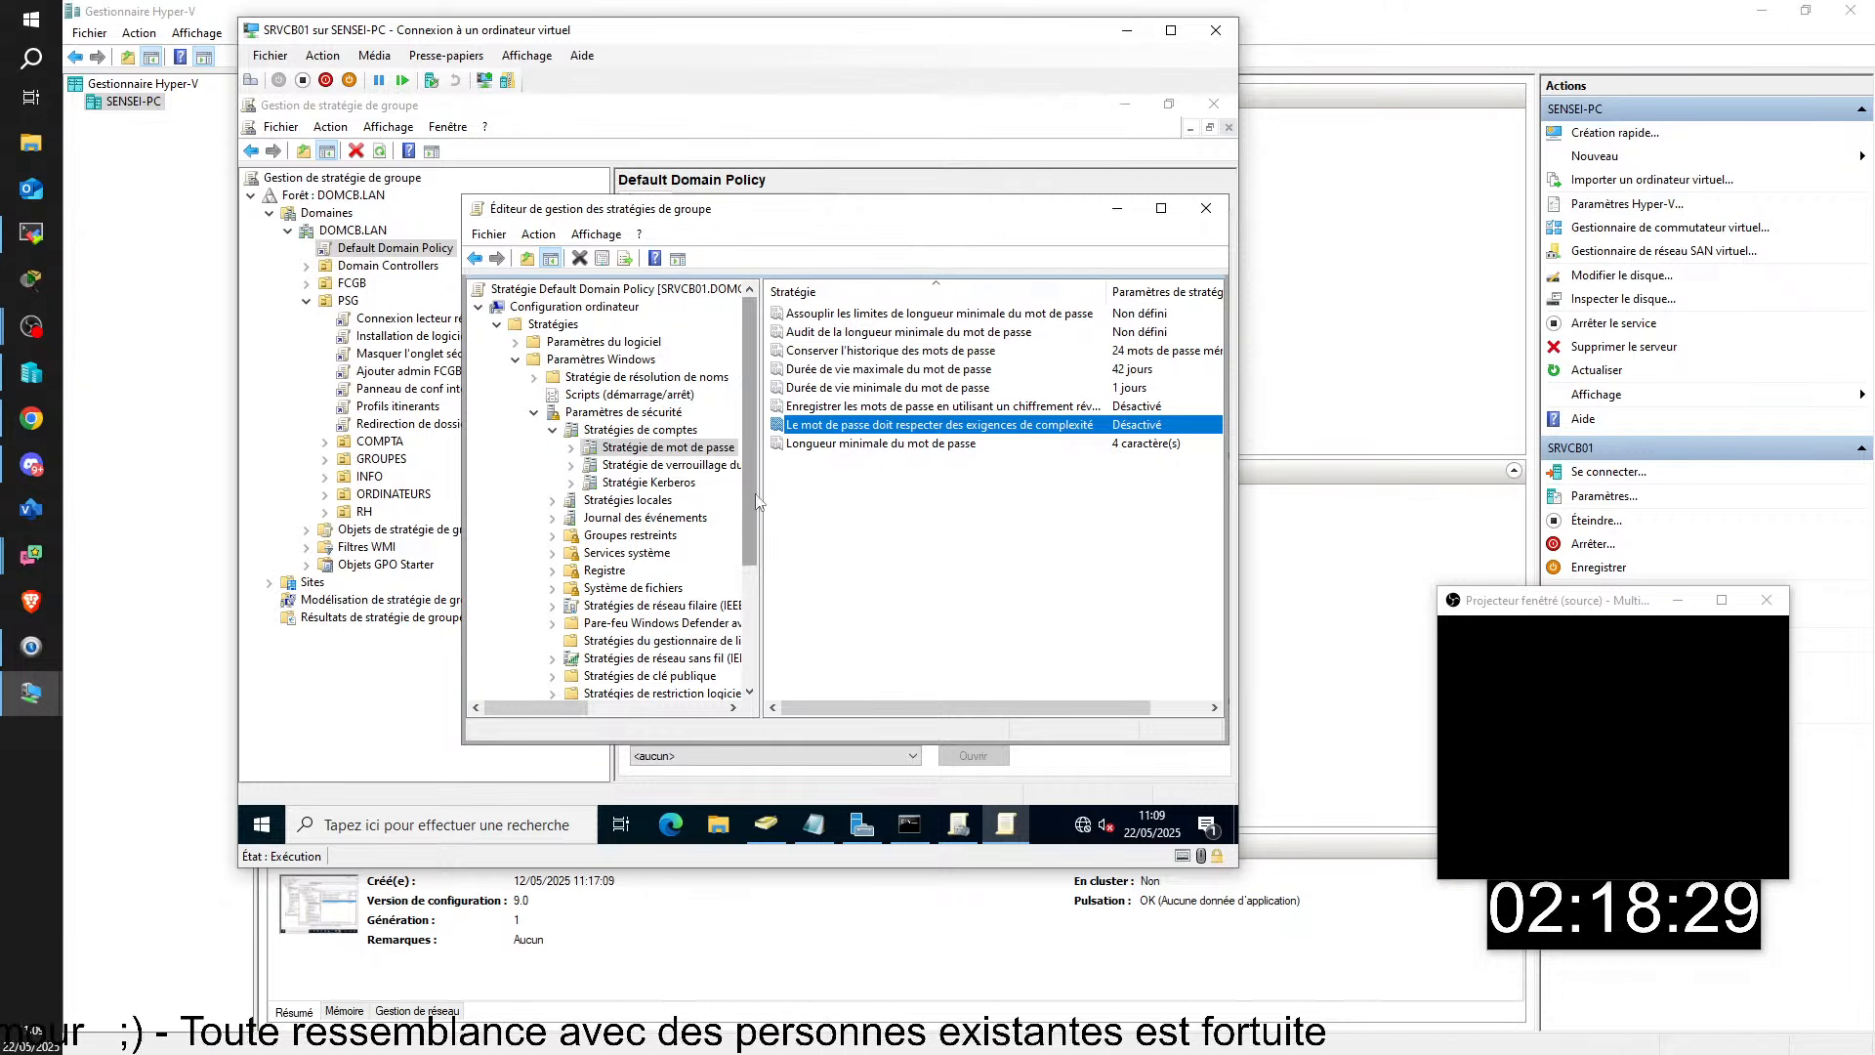
- Set the Durée de vie maximale du mot de passe policy to 0 days
left_click_drag(766, 500, 730, 502)
left_click(829, 457)
left_click(846, 368)
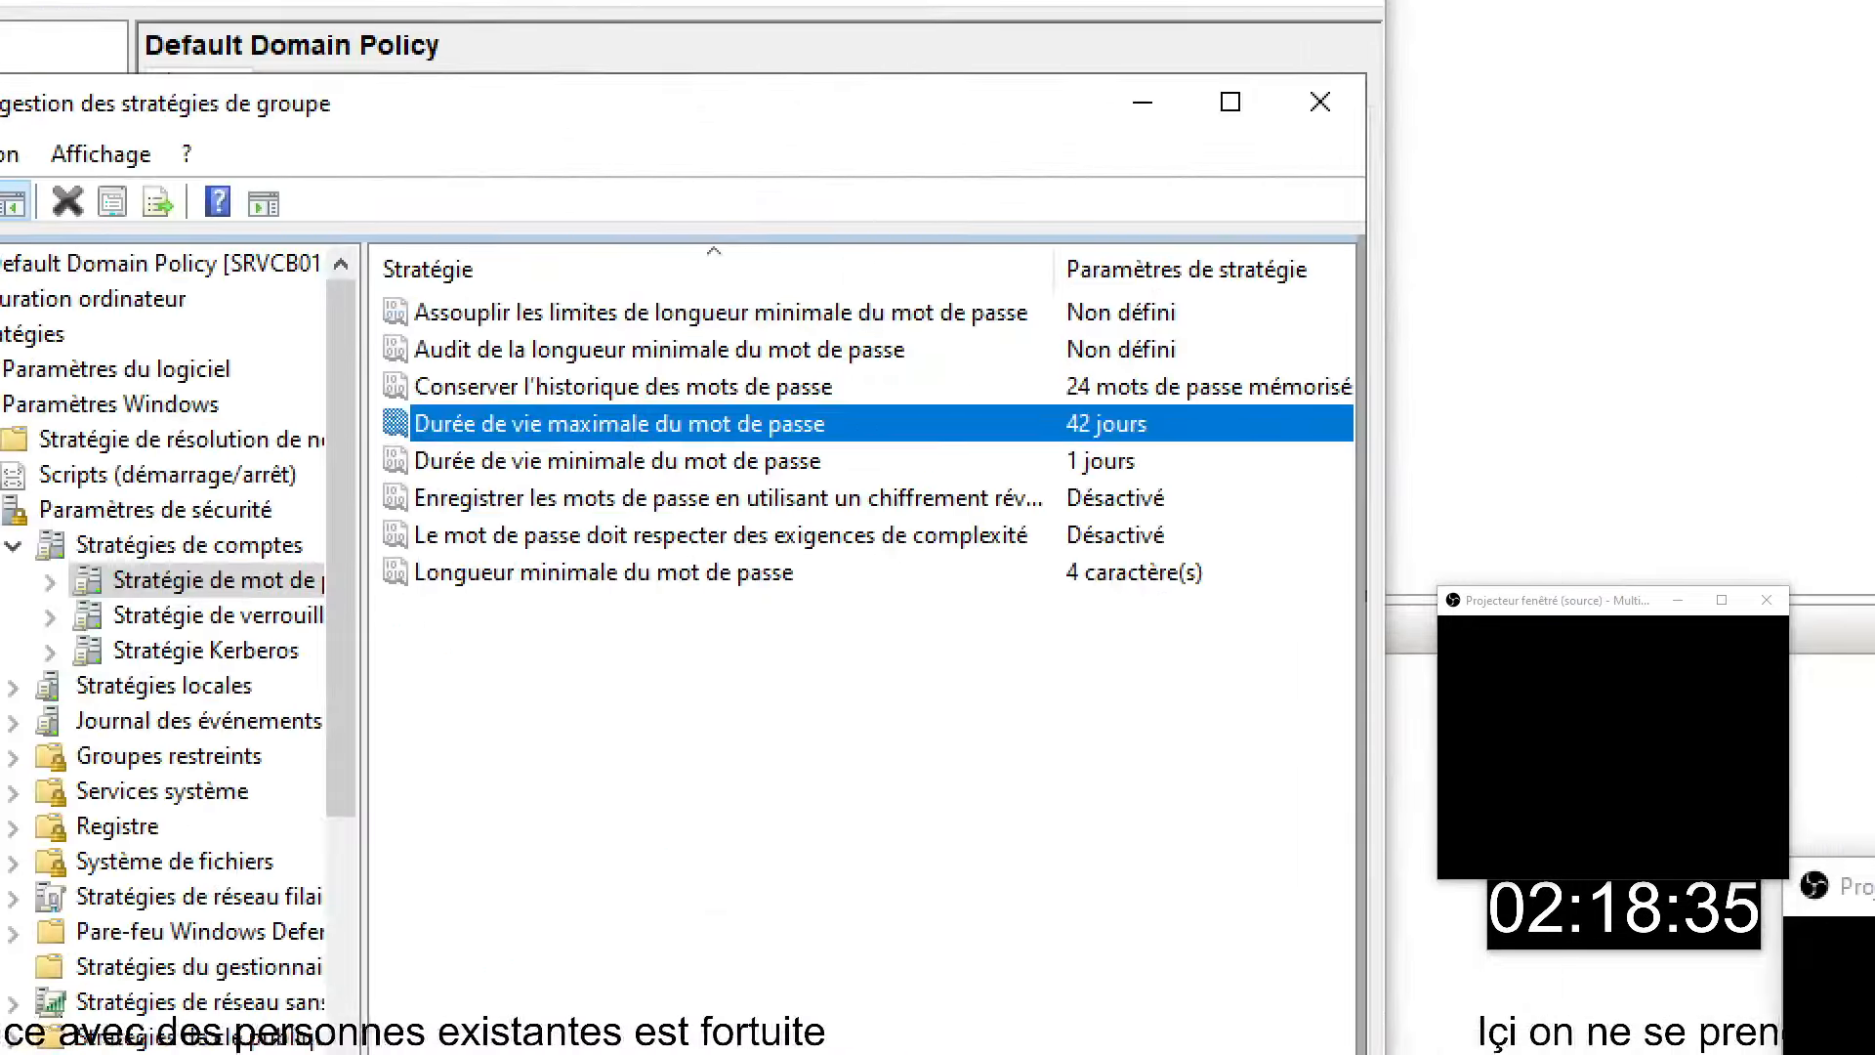
left_click(997, 238)
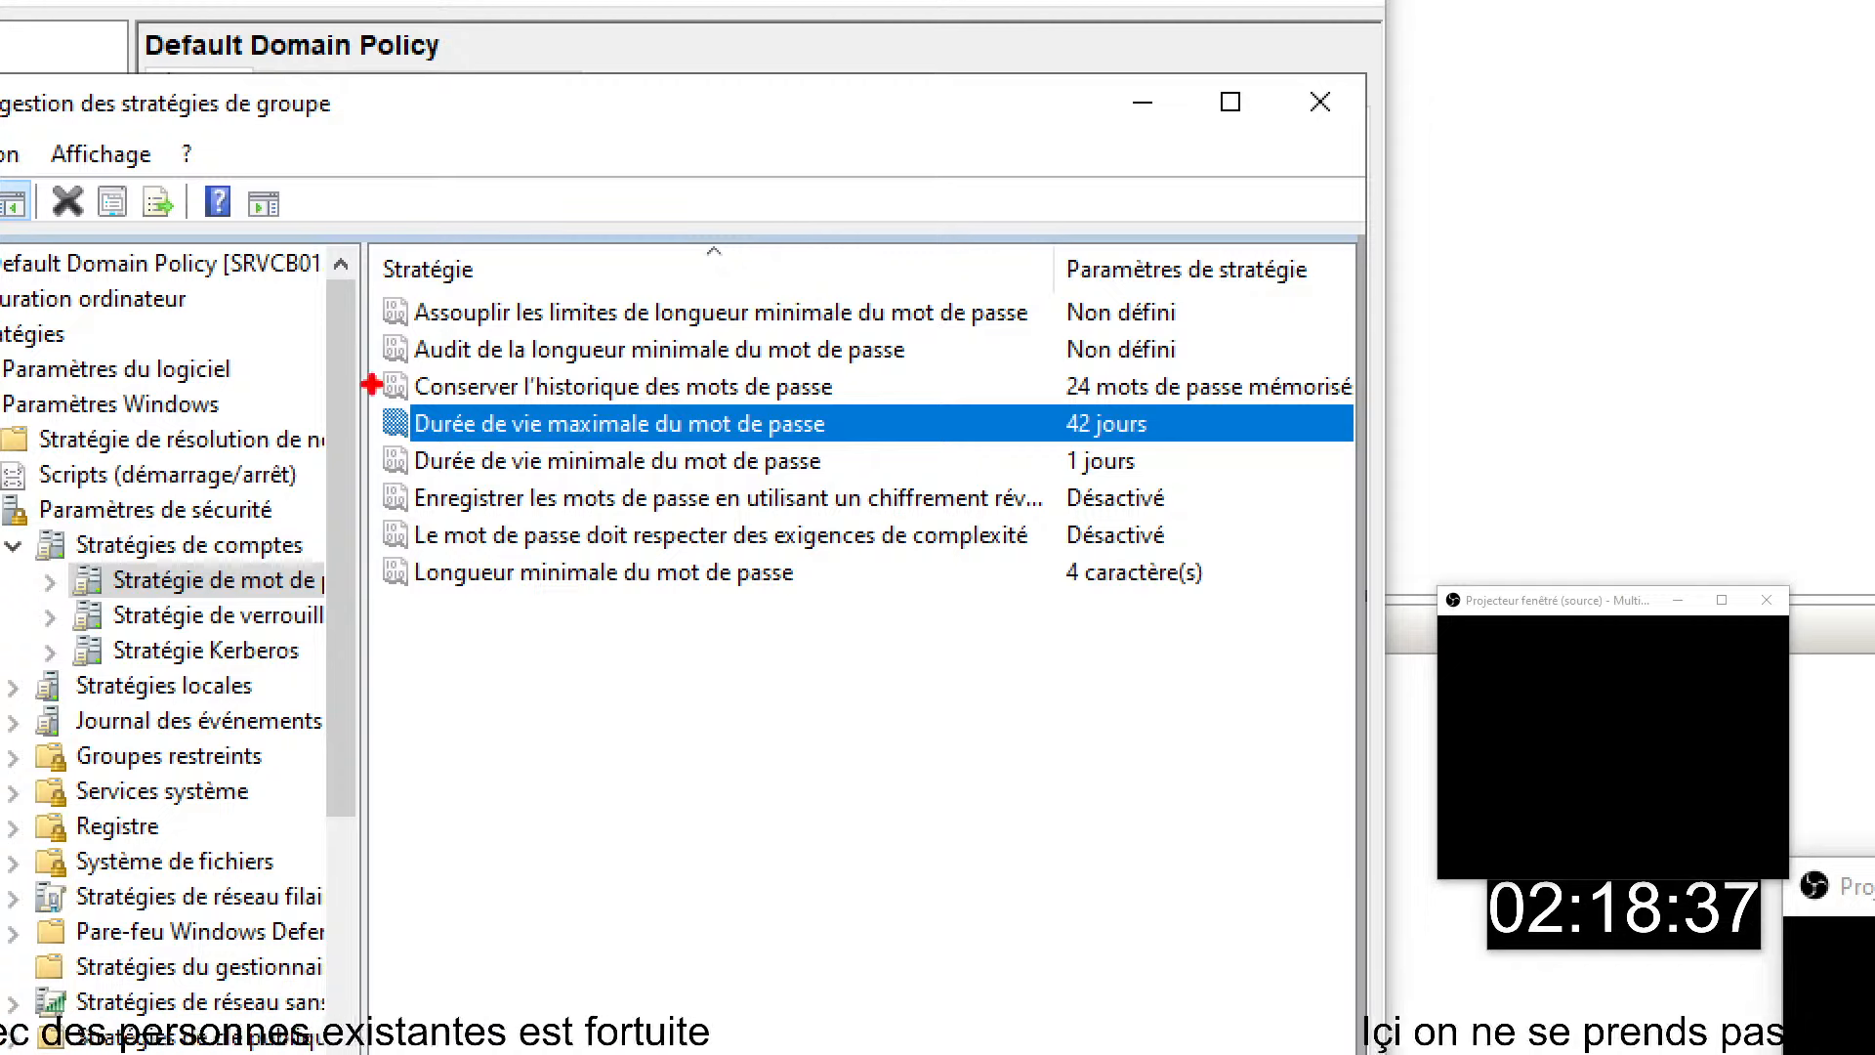
mouse_move(372, 383)
left_mouse_down()
mouse_move(733, 506)
mouse_move(1190, 461)
left_mouse_up()
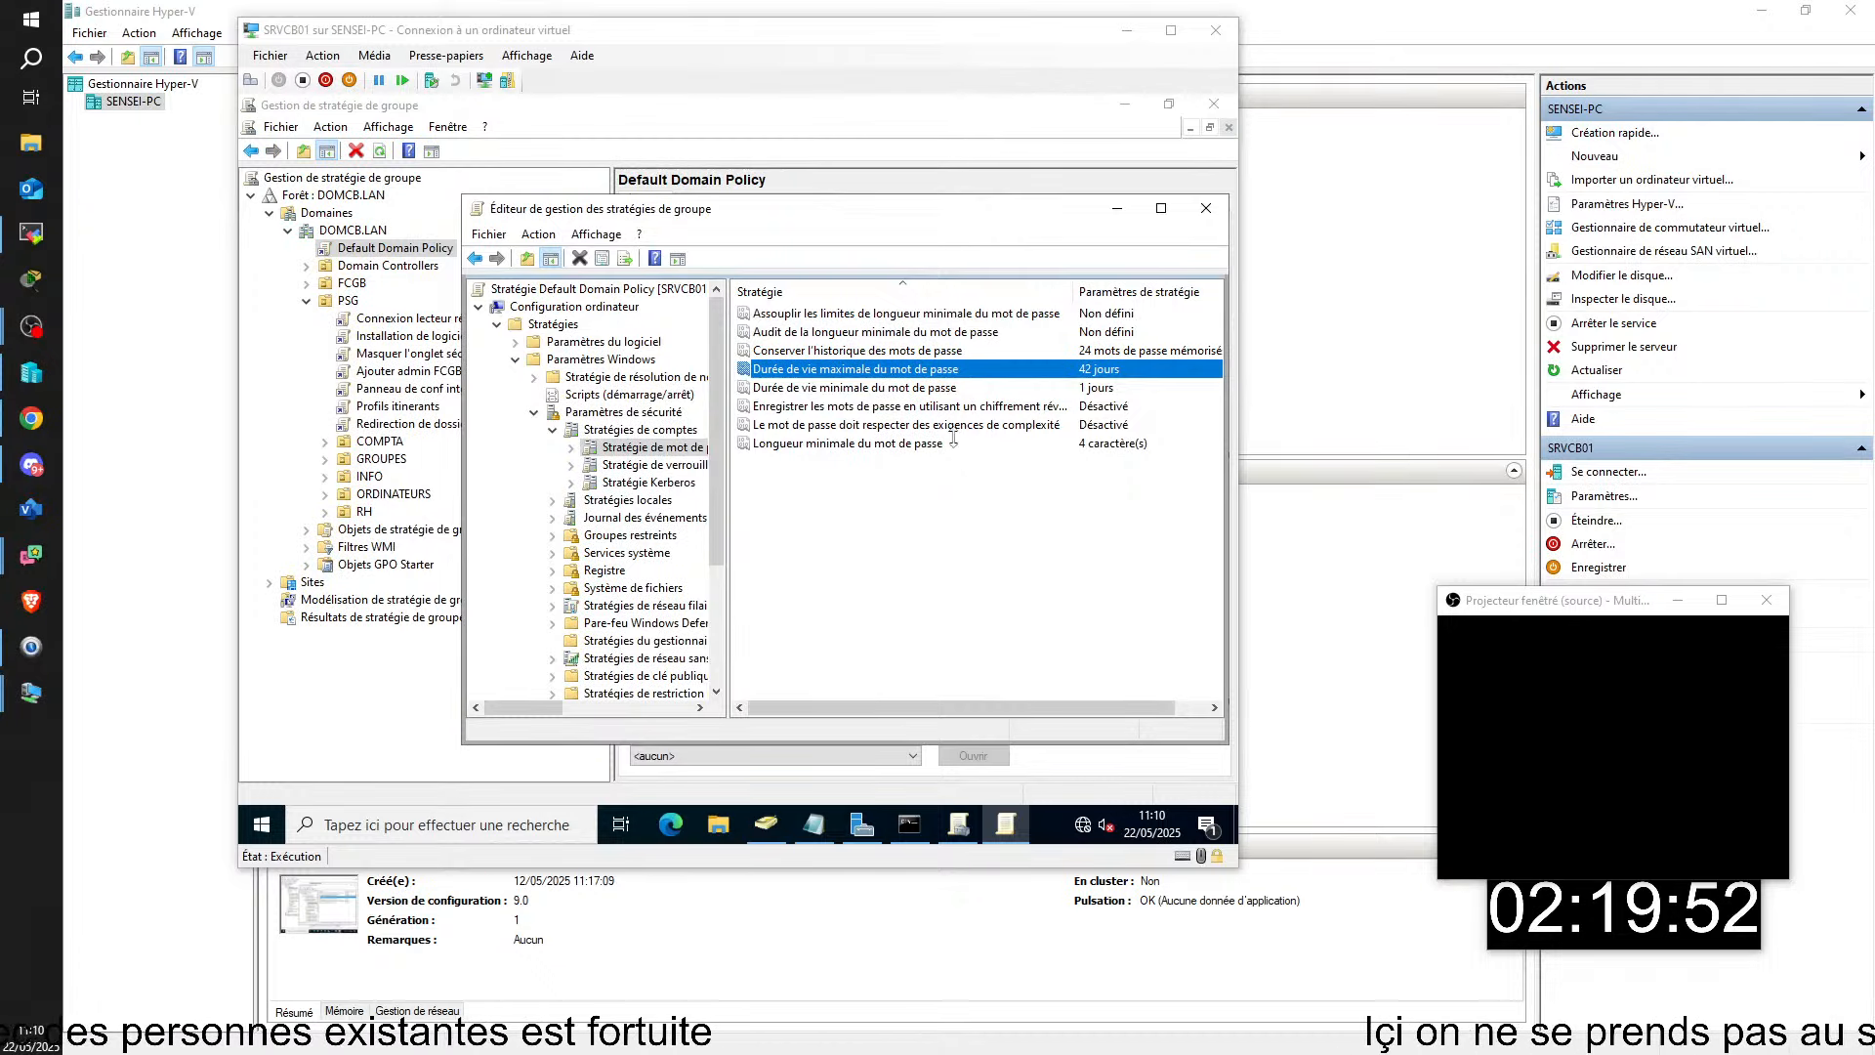
double_click(912, 369)
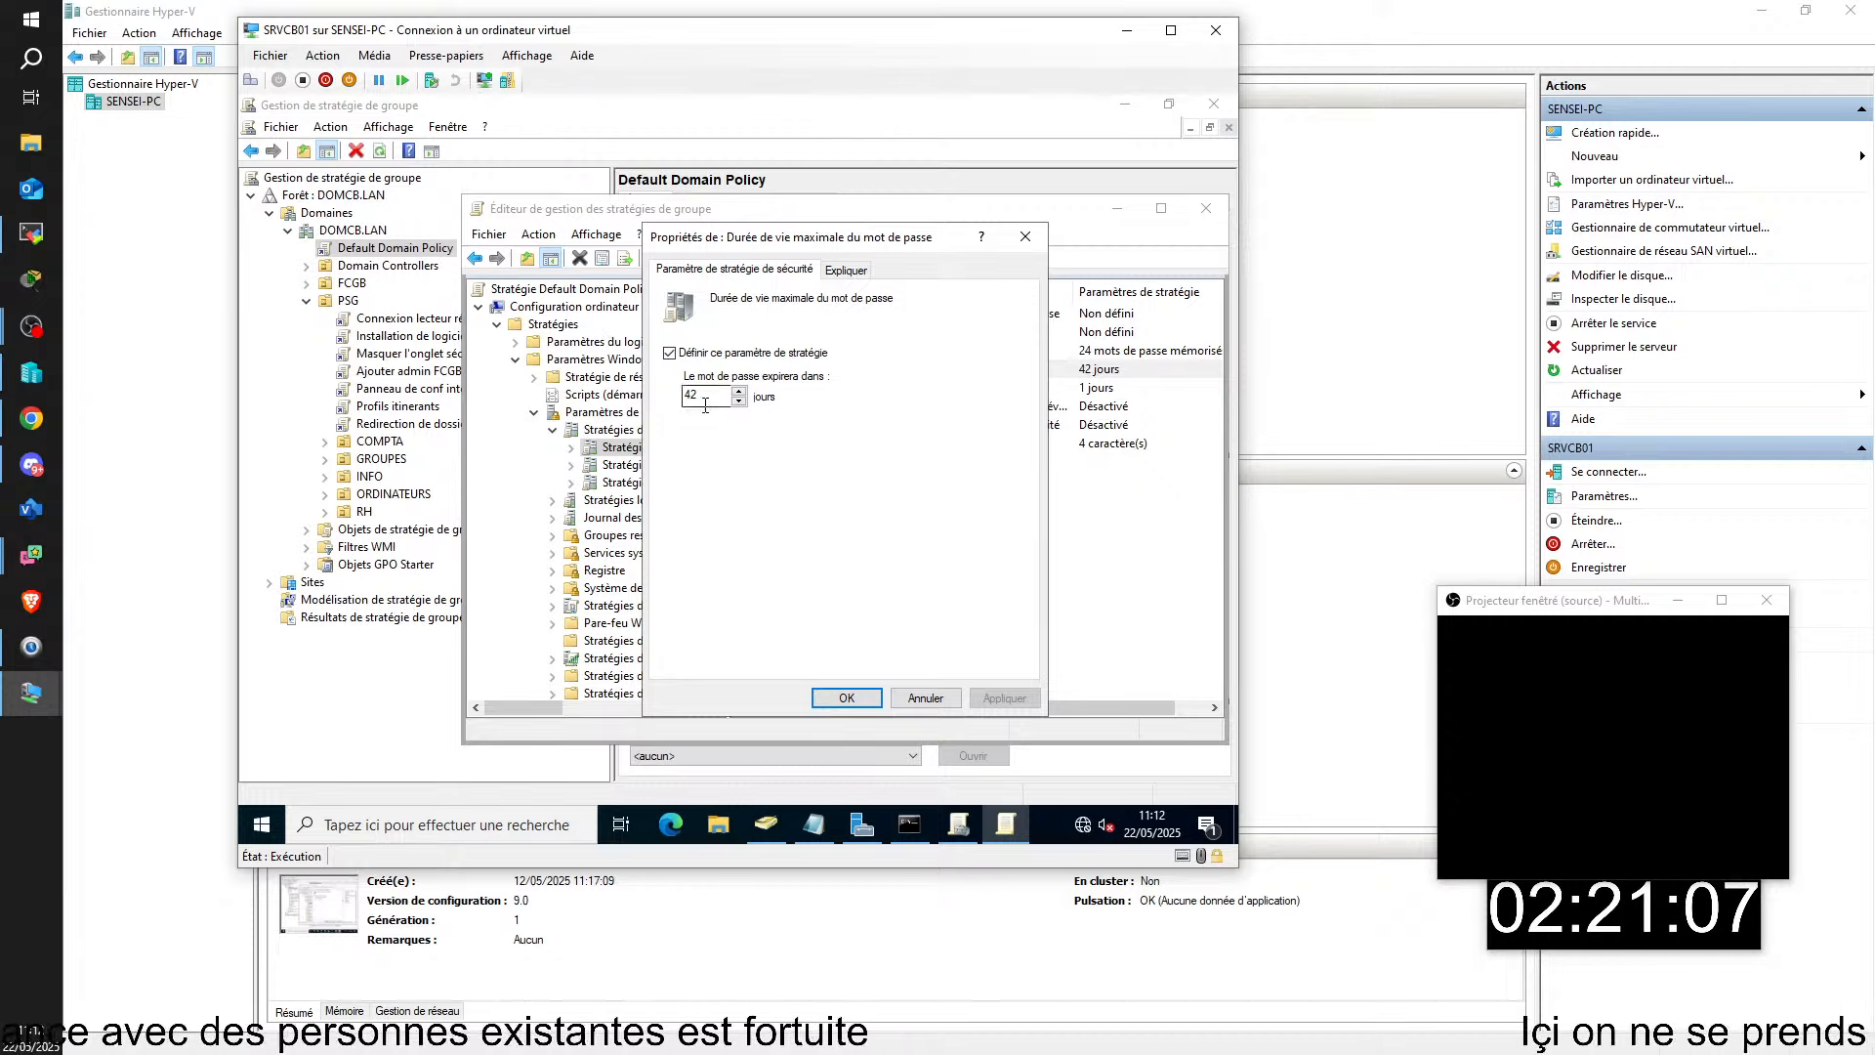
left_click_drag(710, 398, 570, 384)
type("0")
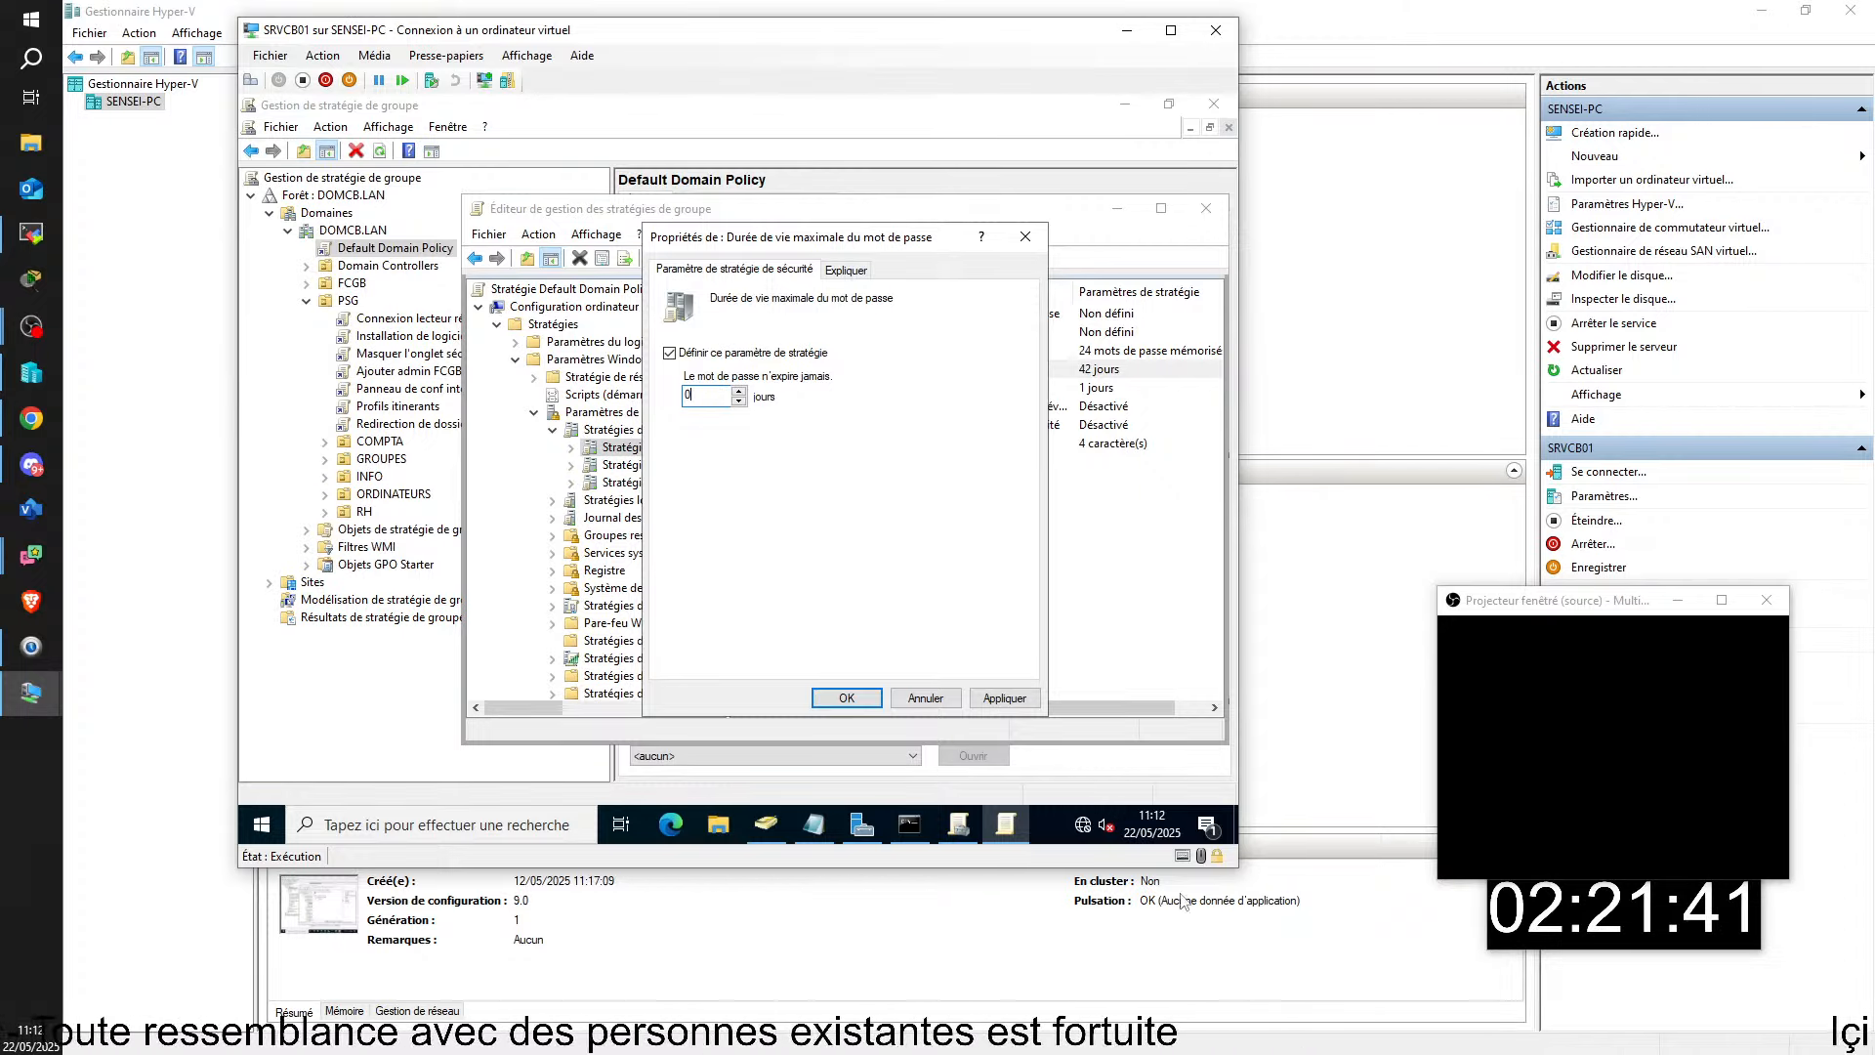
left_click(847, 697)
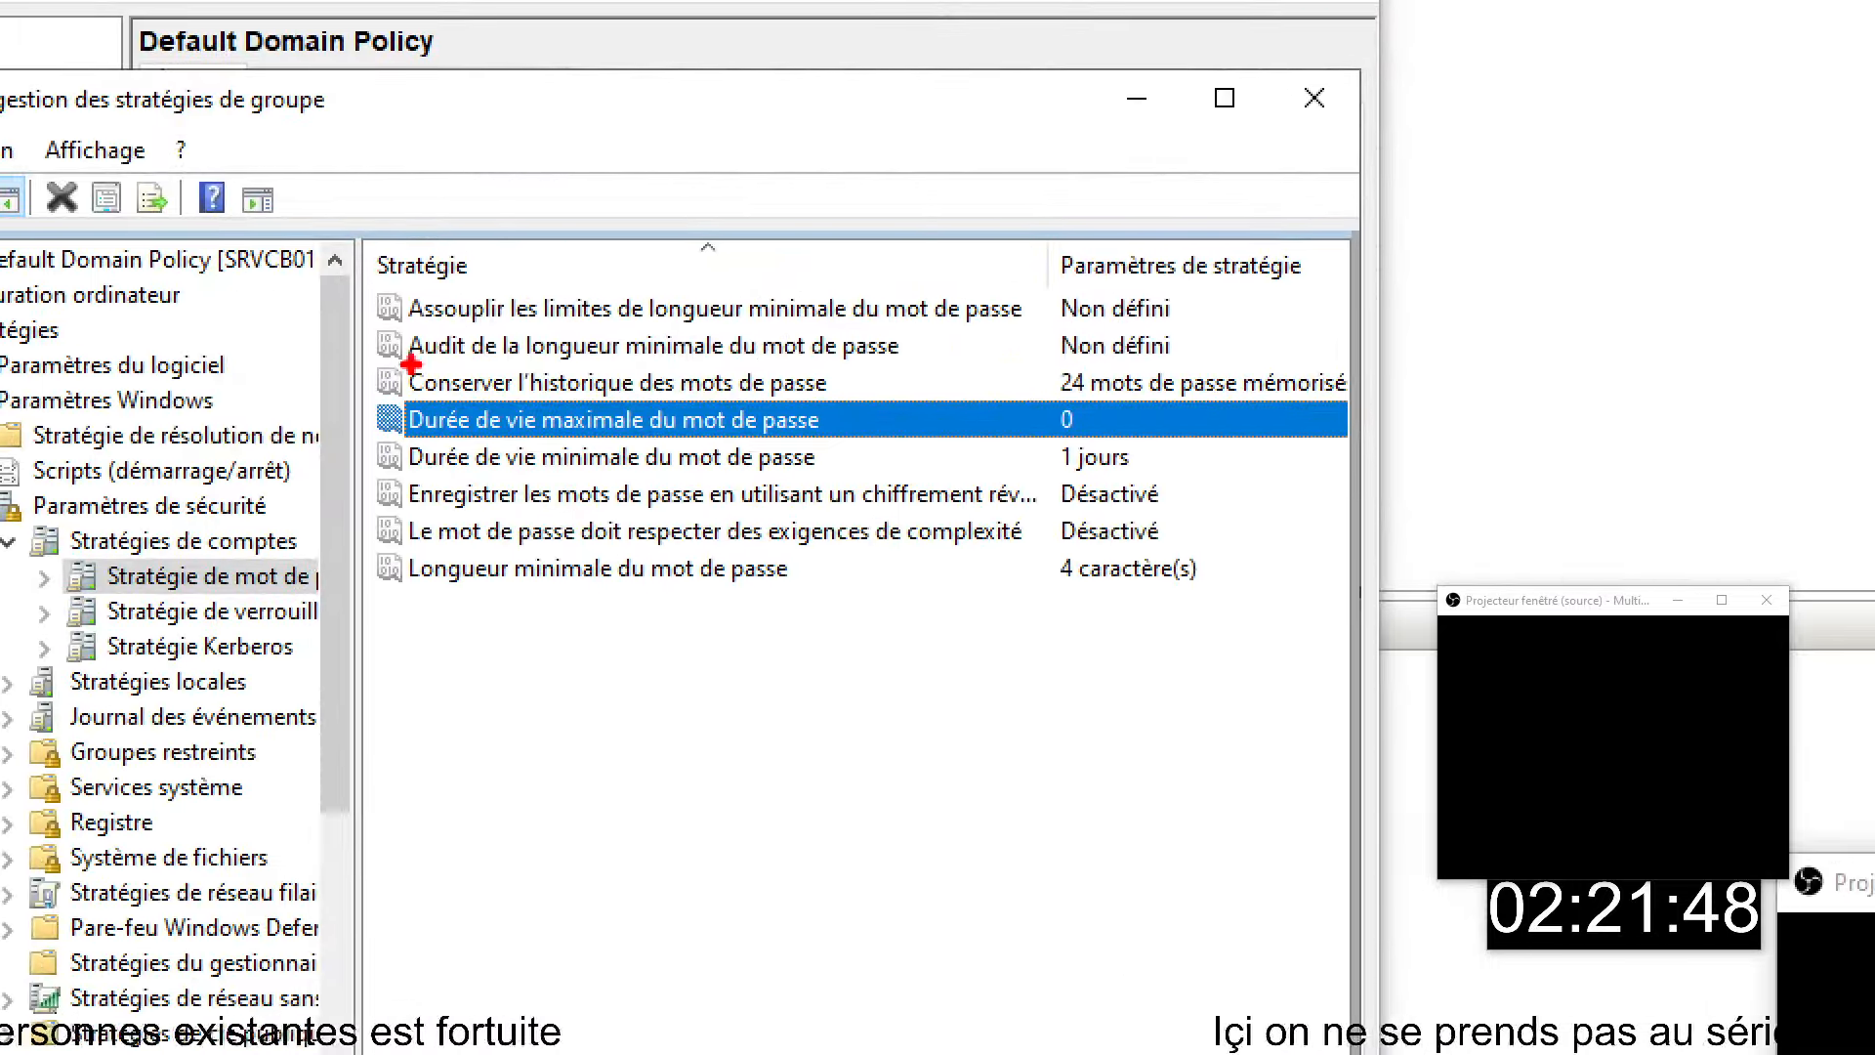
- Set the Conserver l'historique des mots de passe policy to 0 remembered passwords
mouse_move(385, 348)
left_mouse_down()
mouse_move(861, 405)
mouse_move(932, 439)
mouse_move(954, 400)
left_mouse_up()
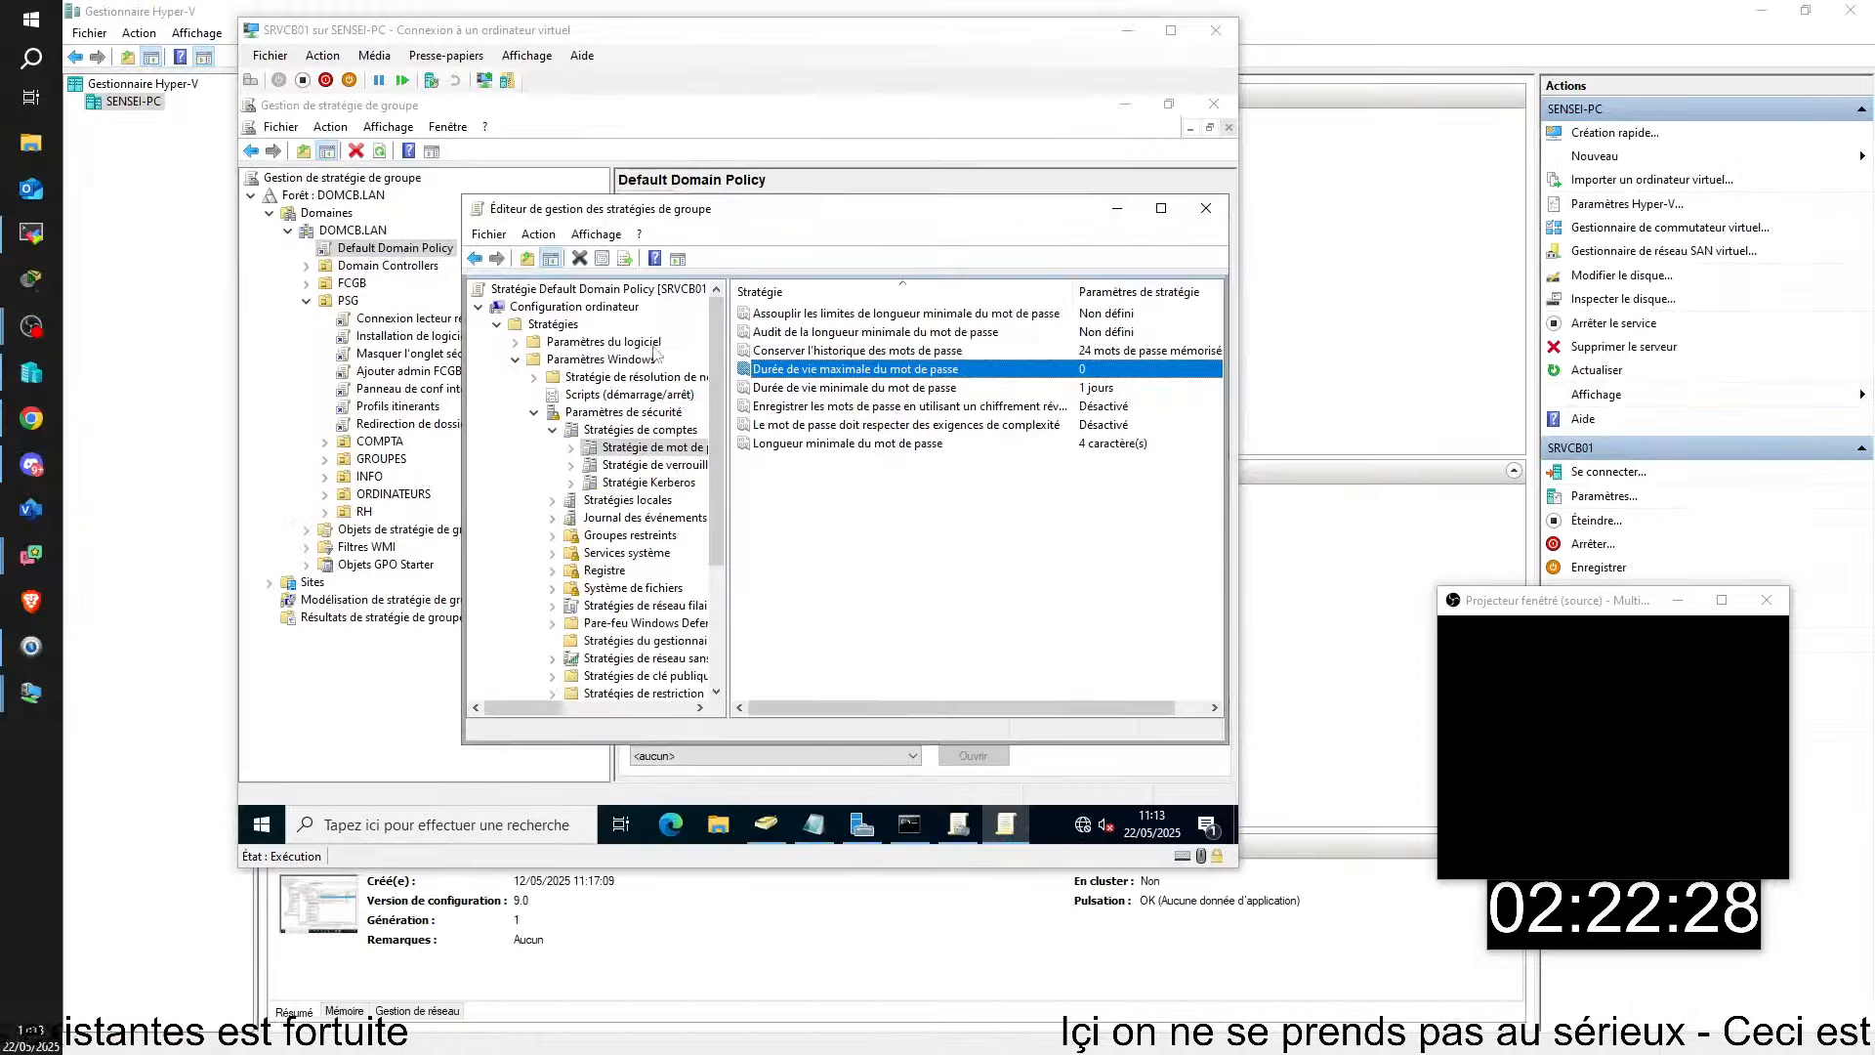
double_click(803, 353)
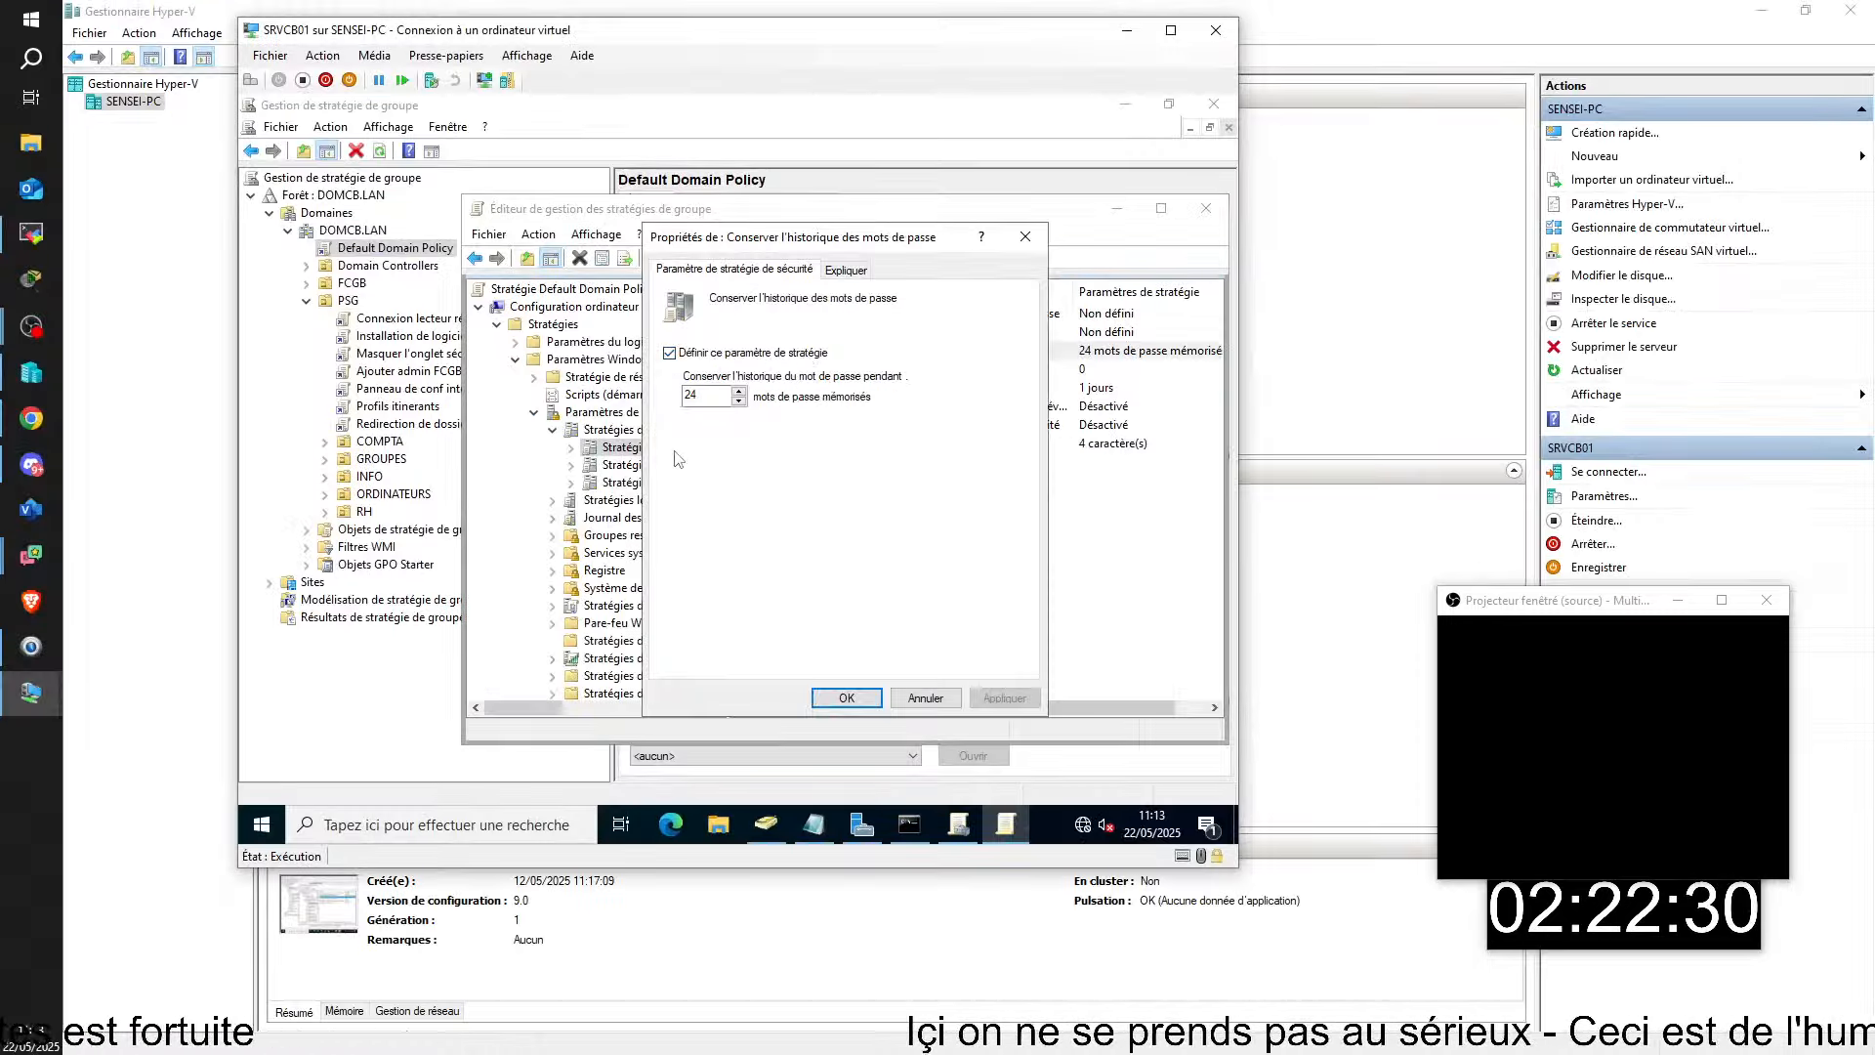
double_click(692, 395)
type("0")
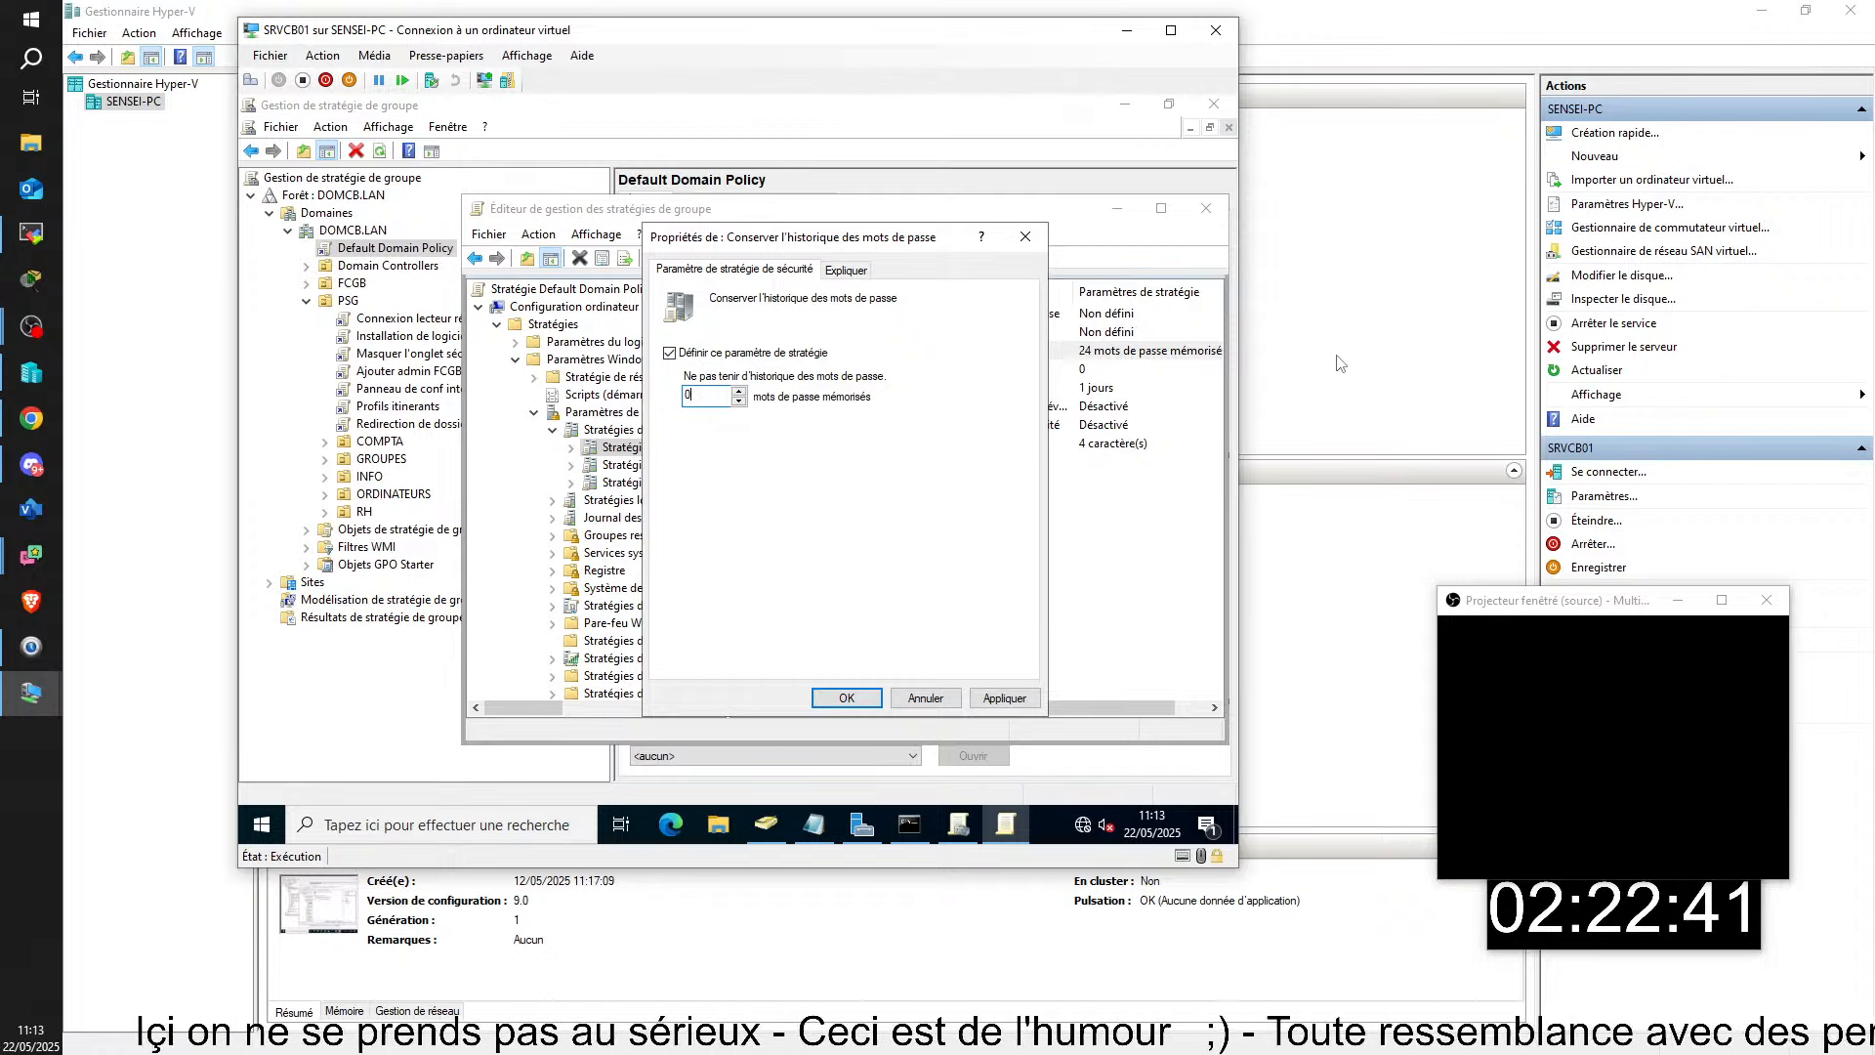
left_click(825, 699)
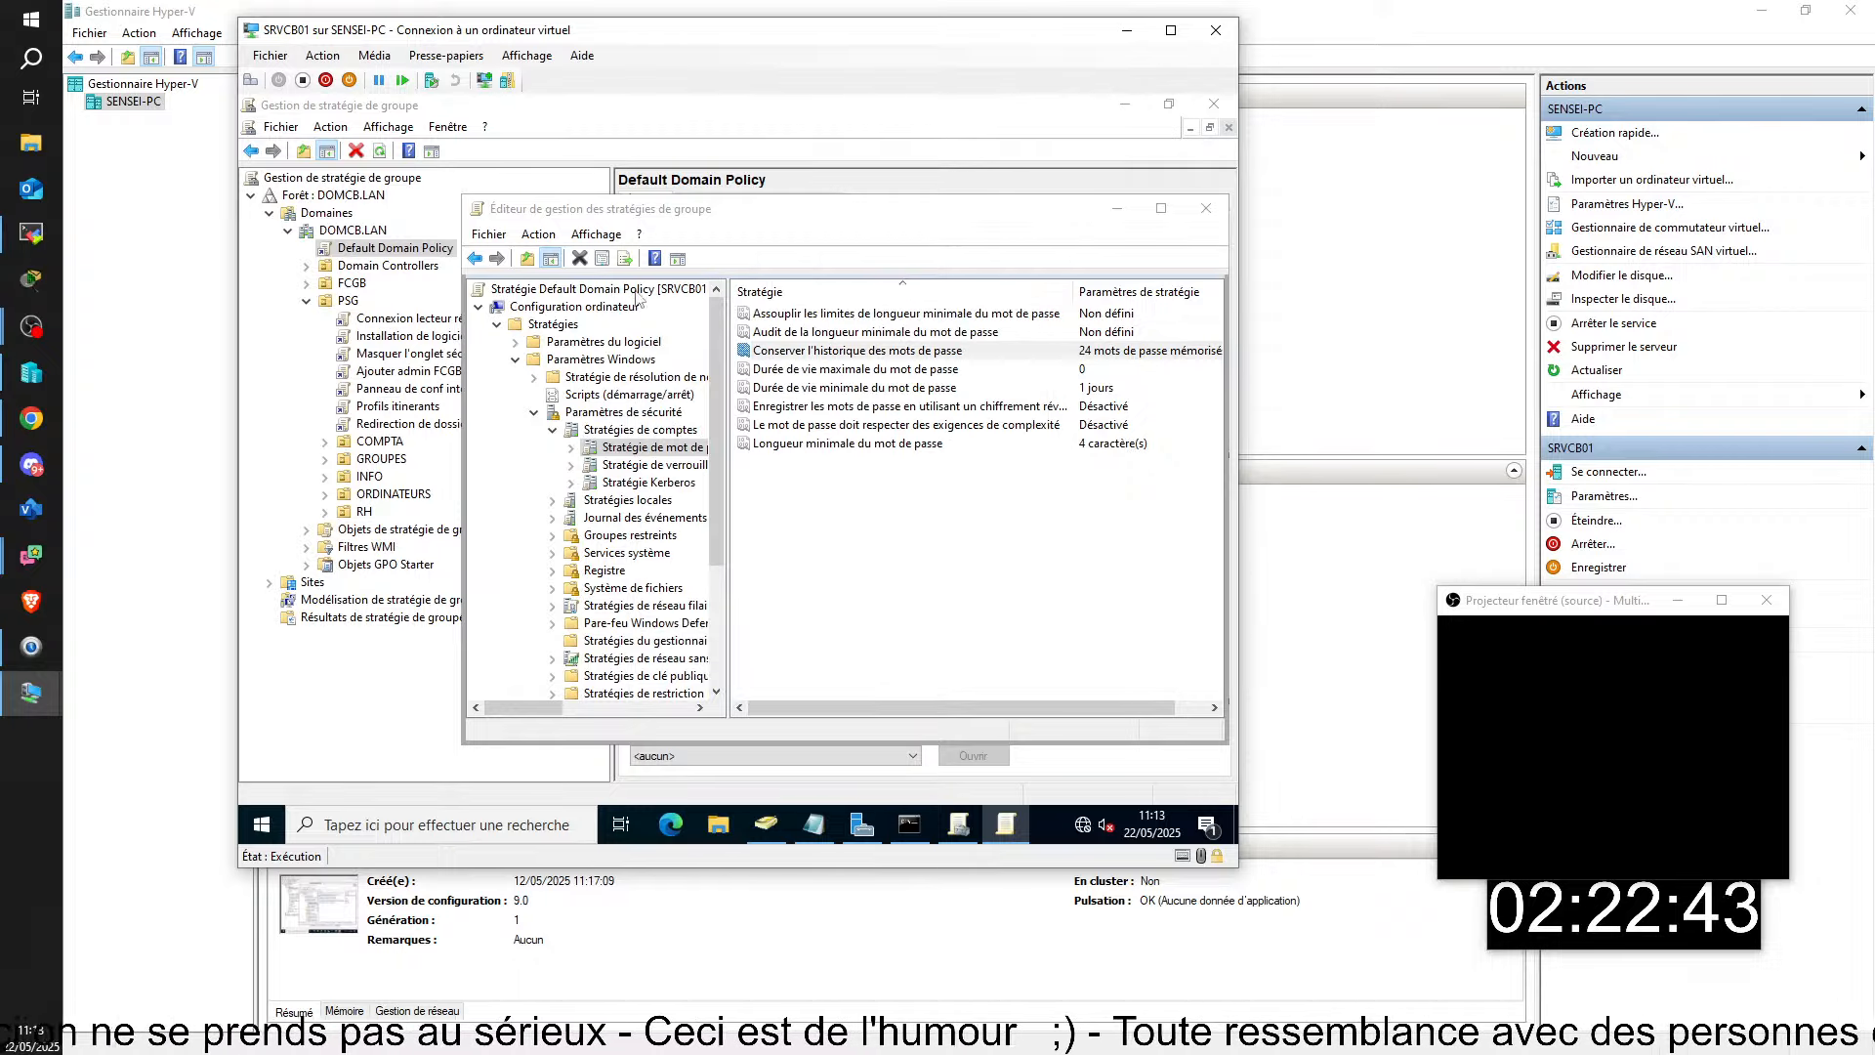
double_click(786, 349)
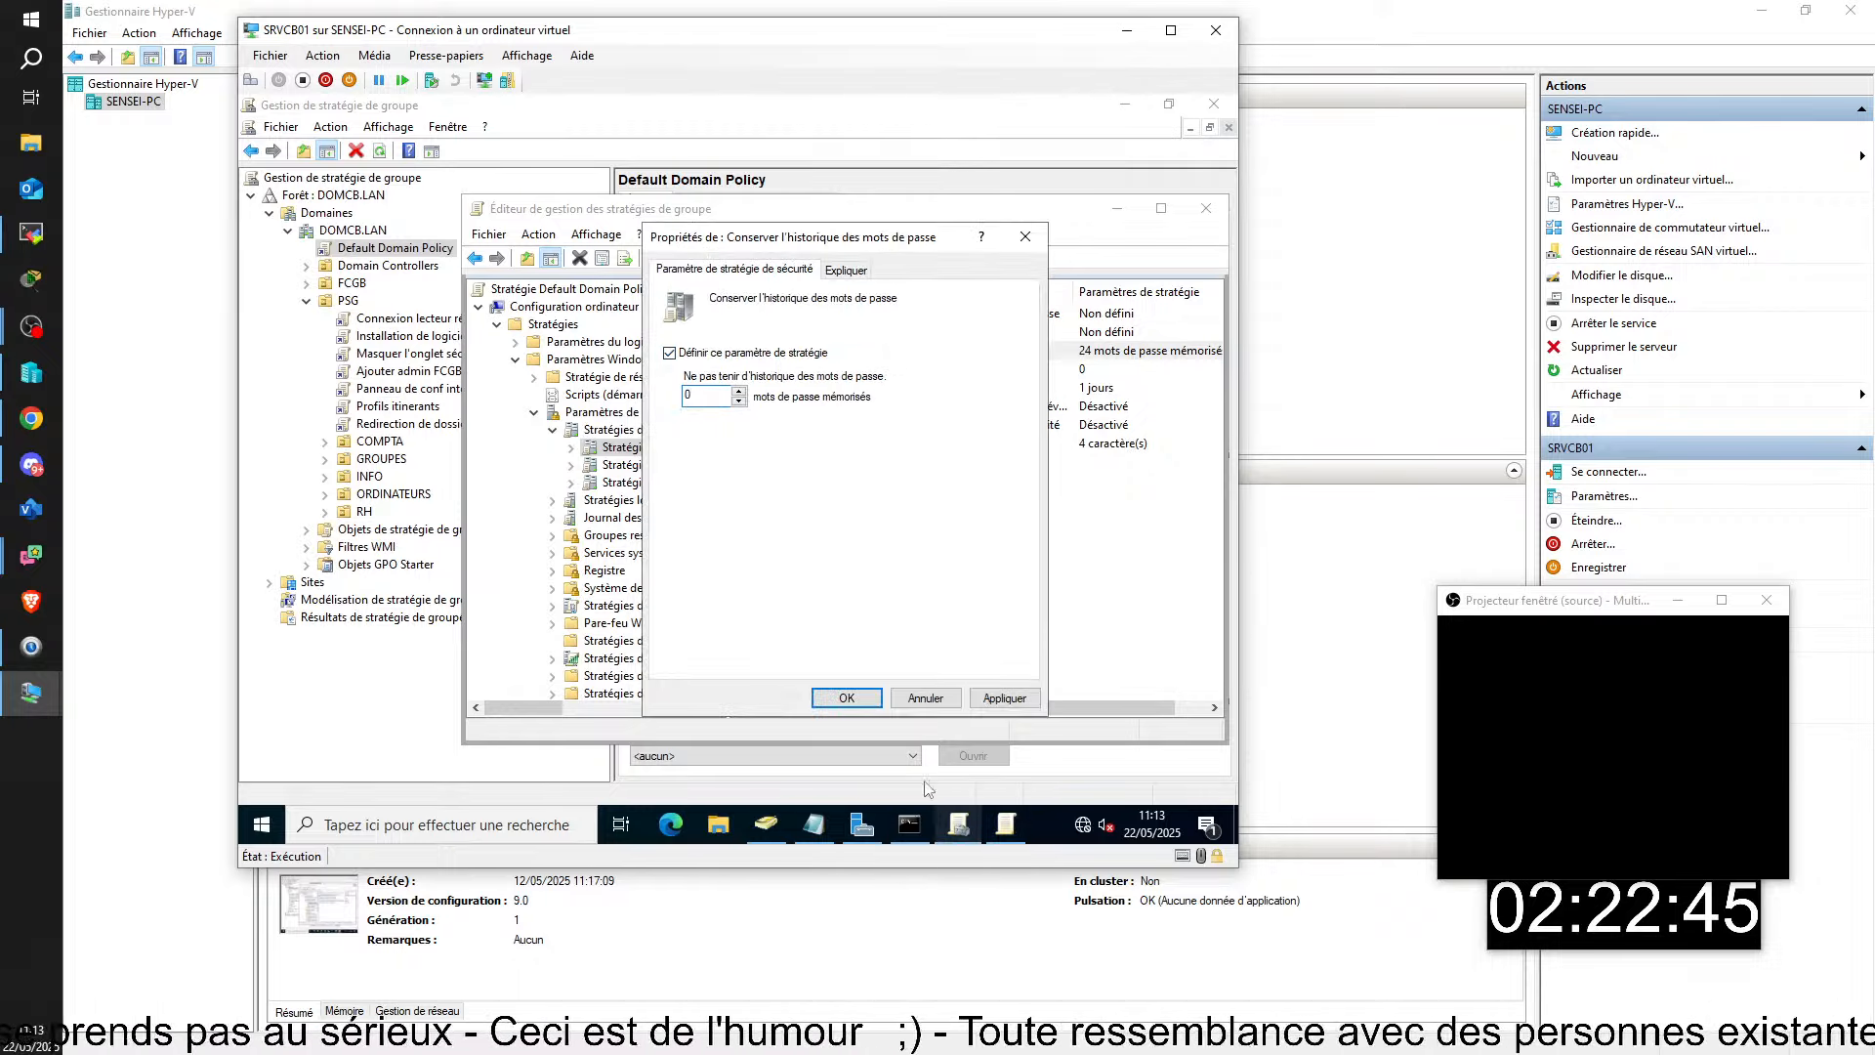
left_click(858, 697)
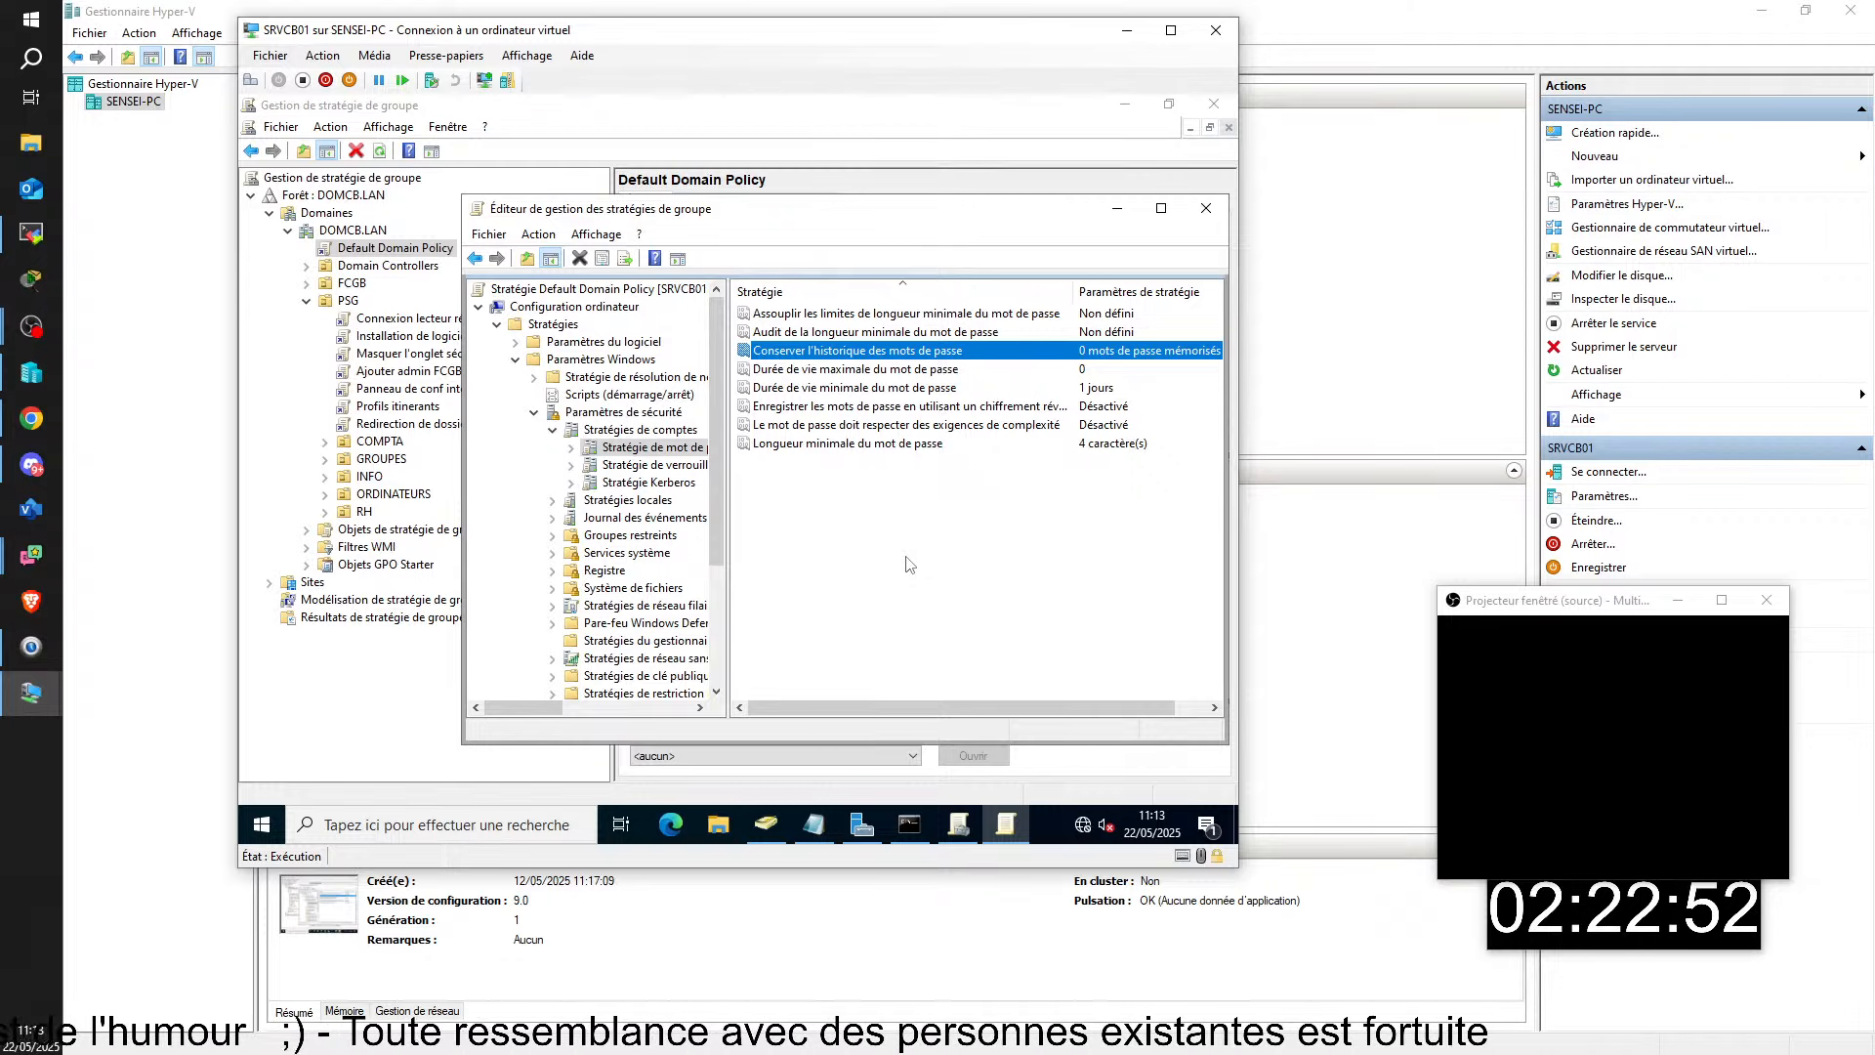
- Check the properties of the Conserver l'historique des mots de passe and Durée de vie maximale du mot de passe policies
double_click(876, 350)
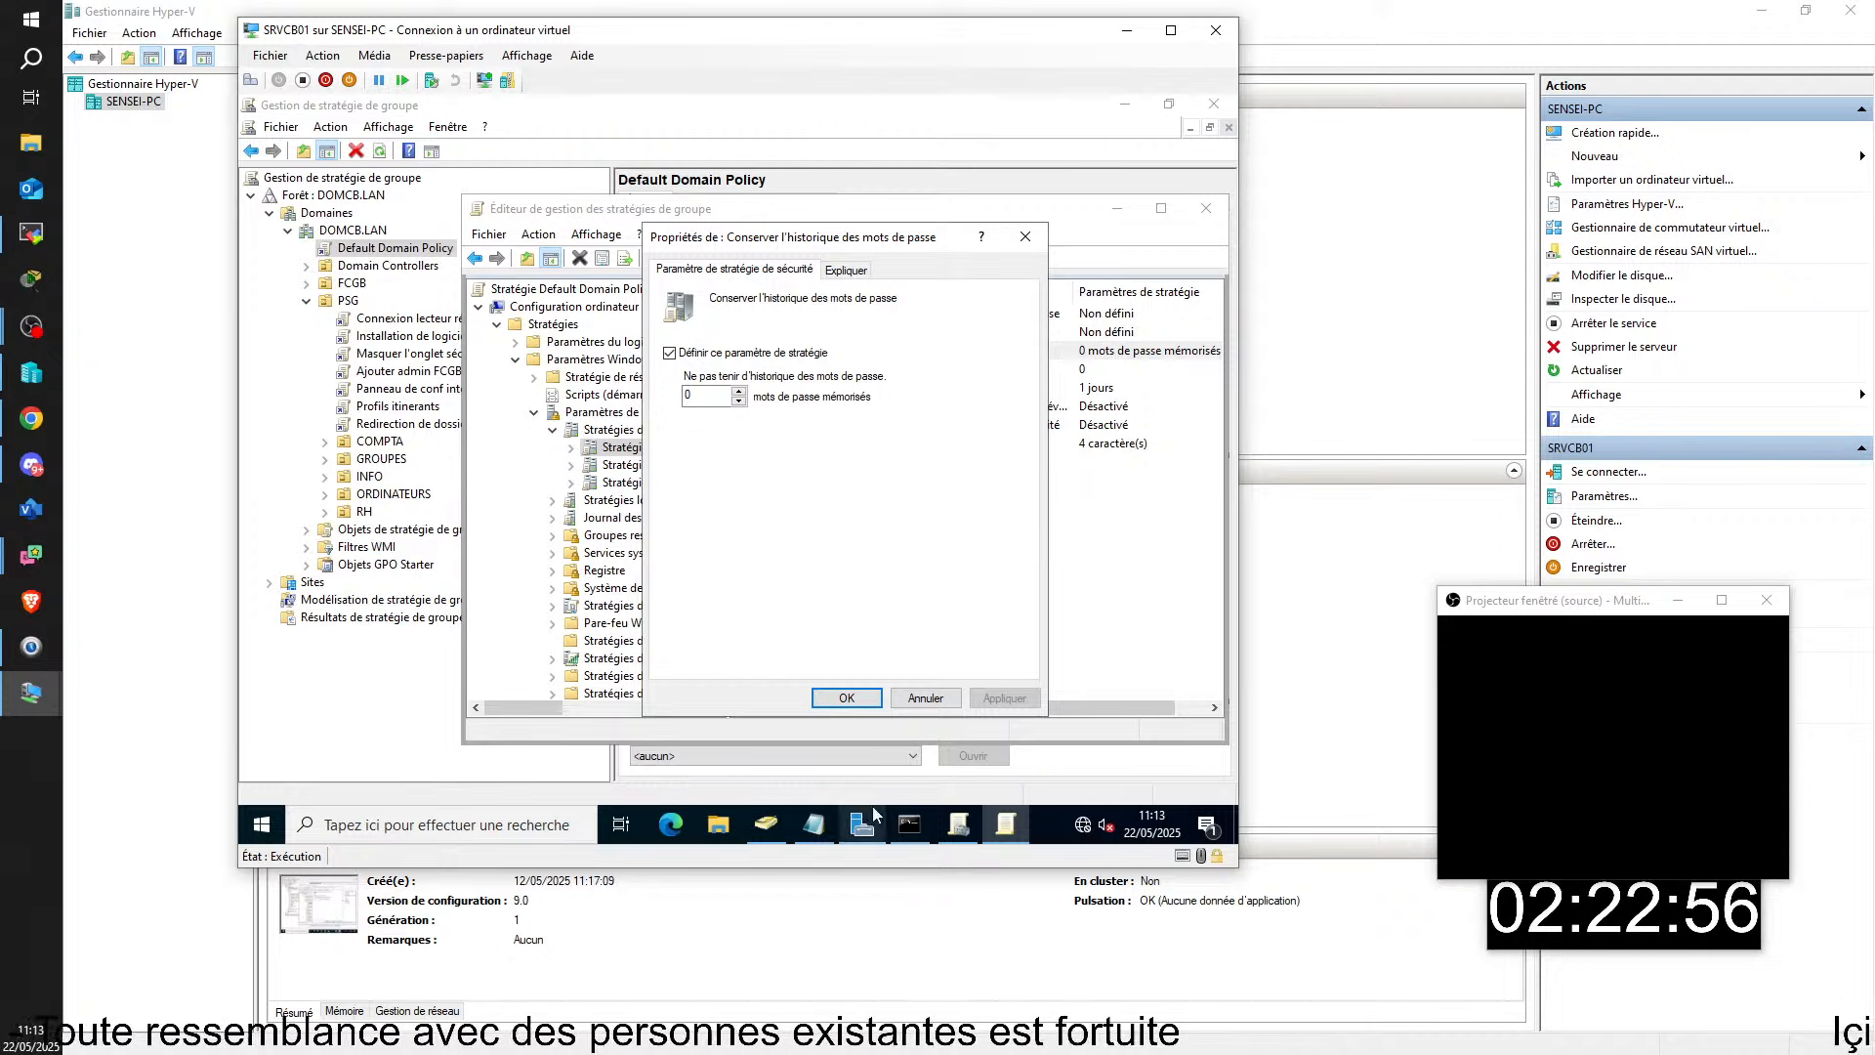
left_click(847, 697)
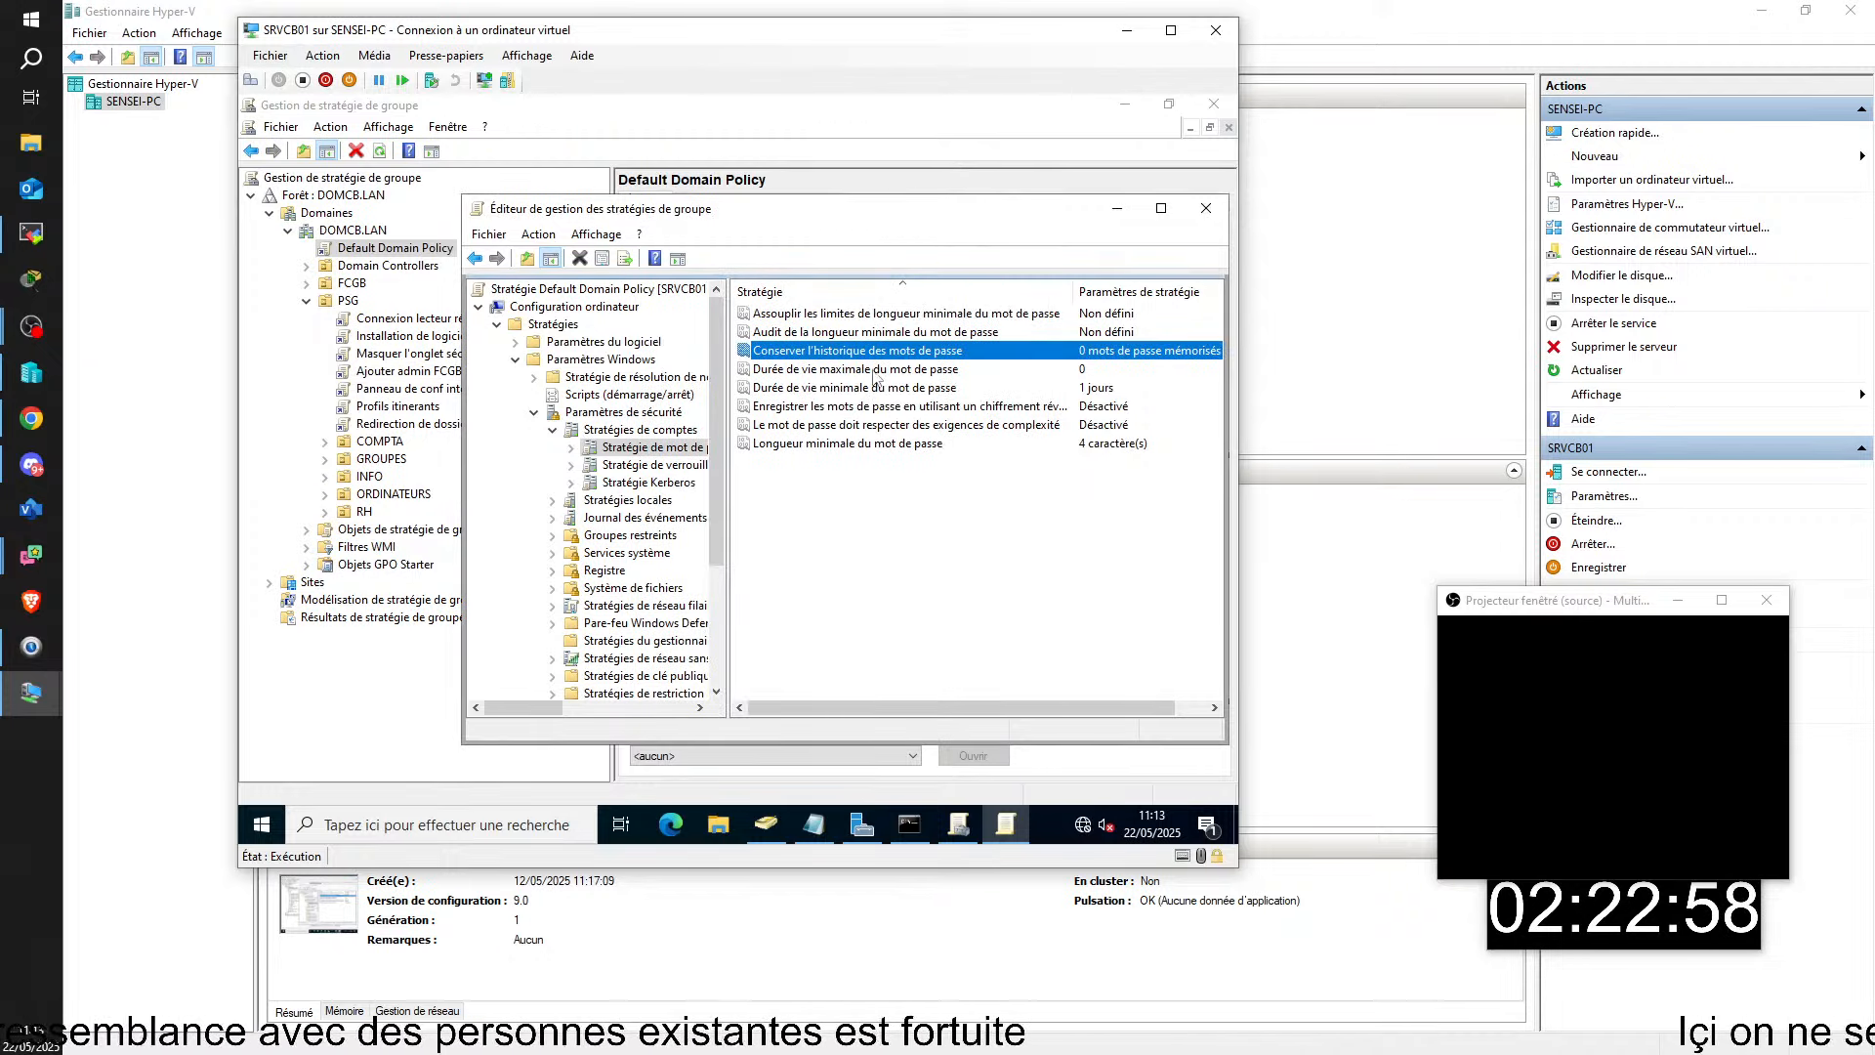
double_click(873, 369)
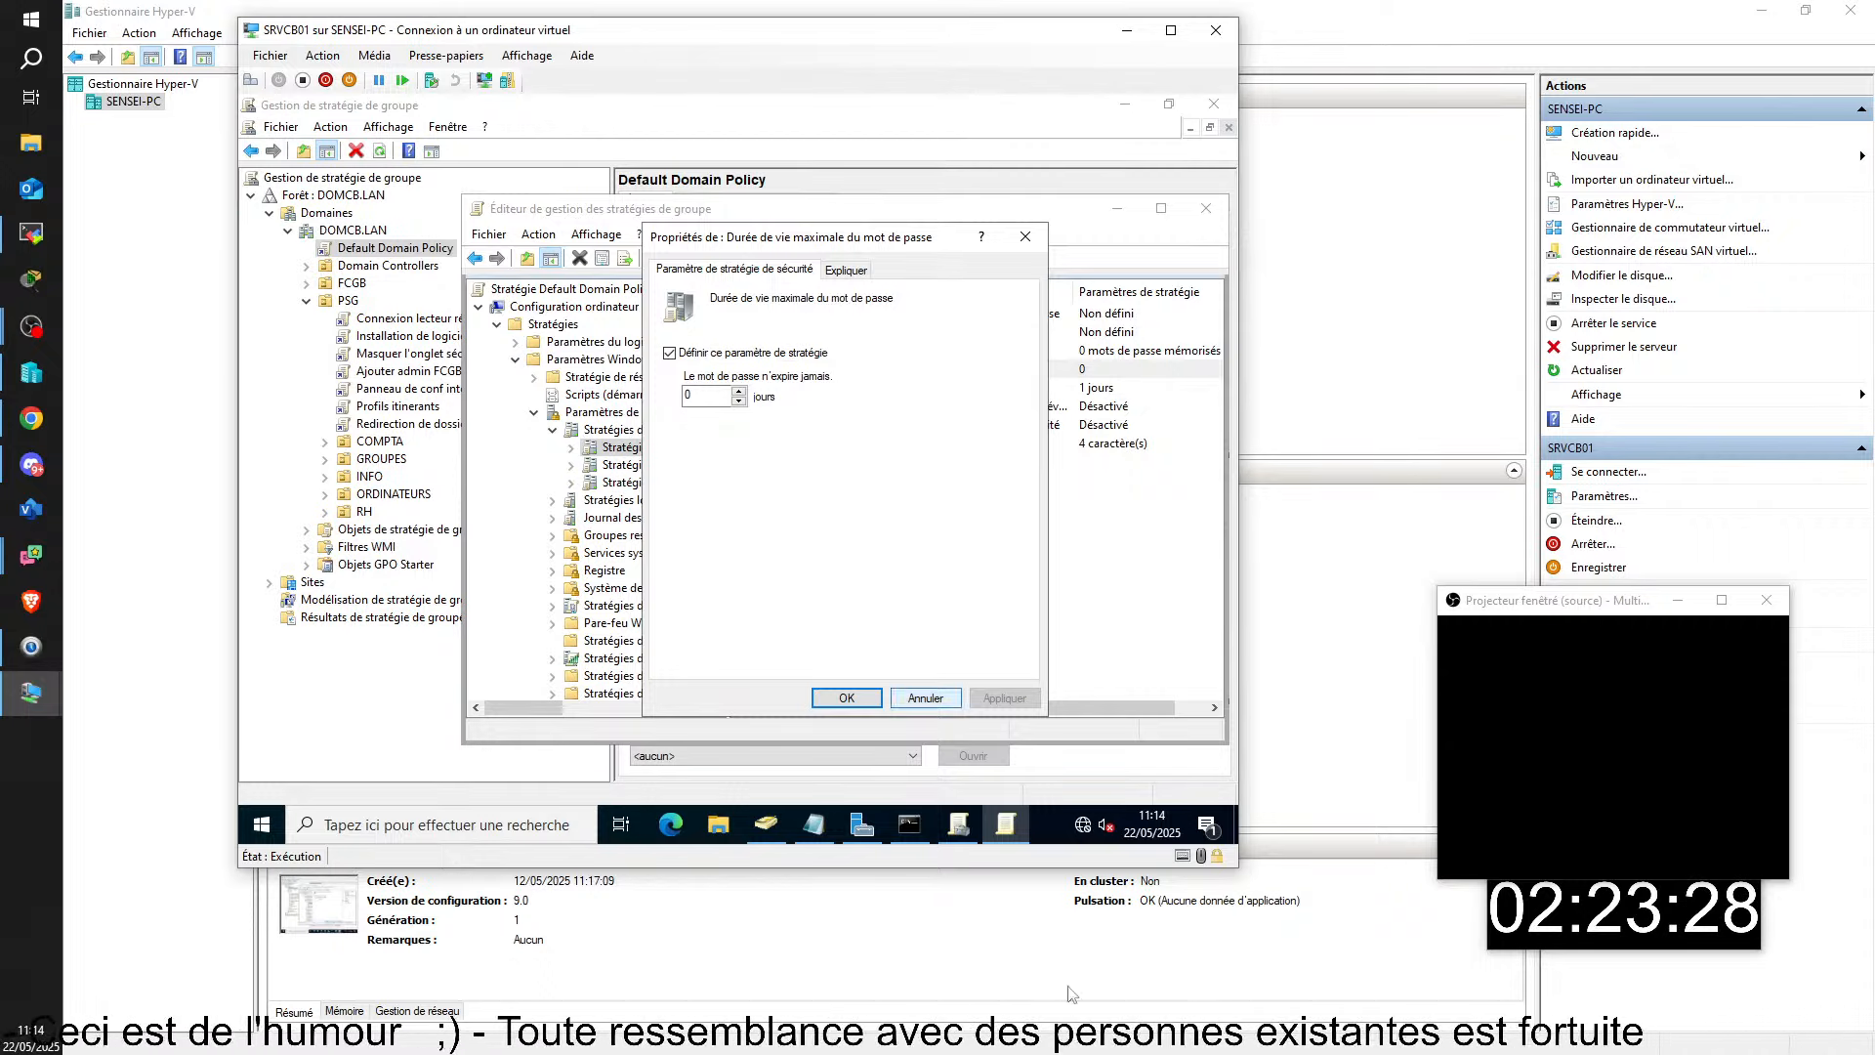
left_click(845, 697)
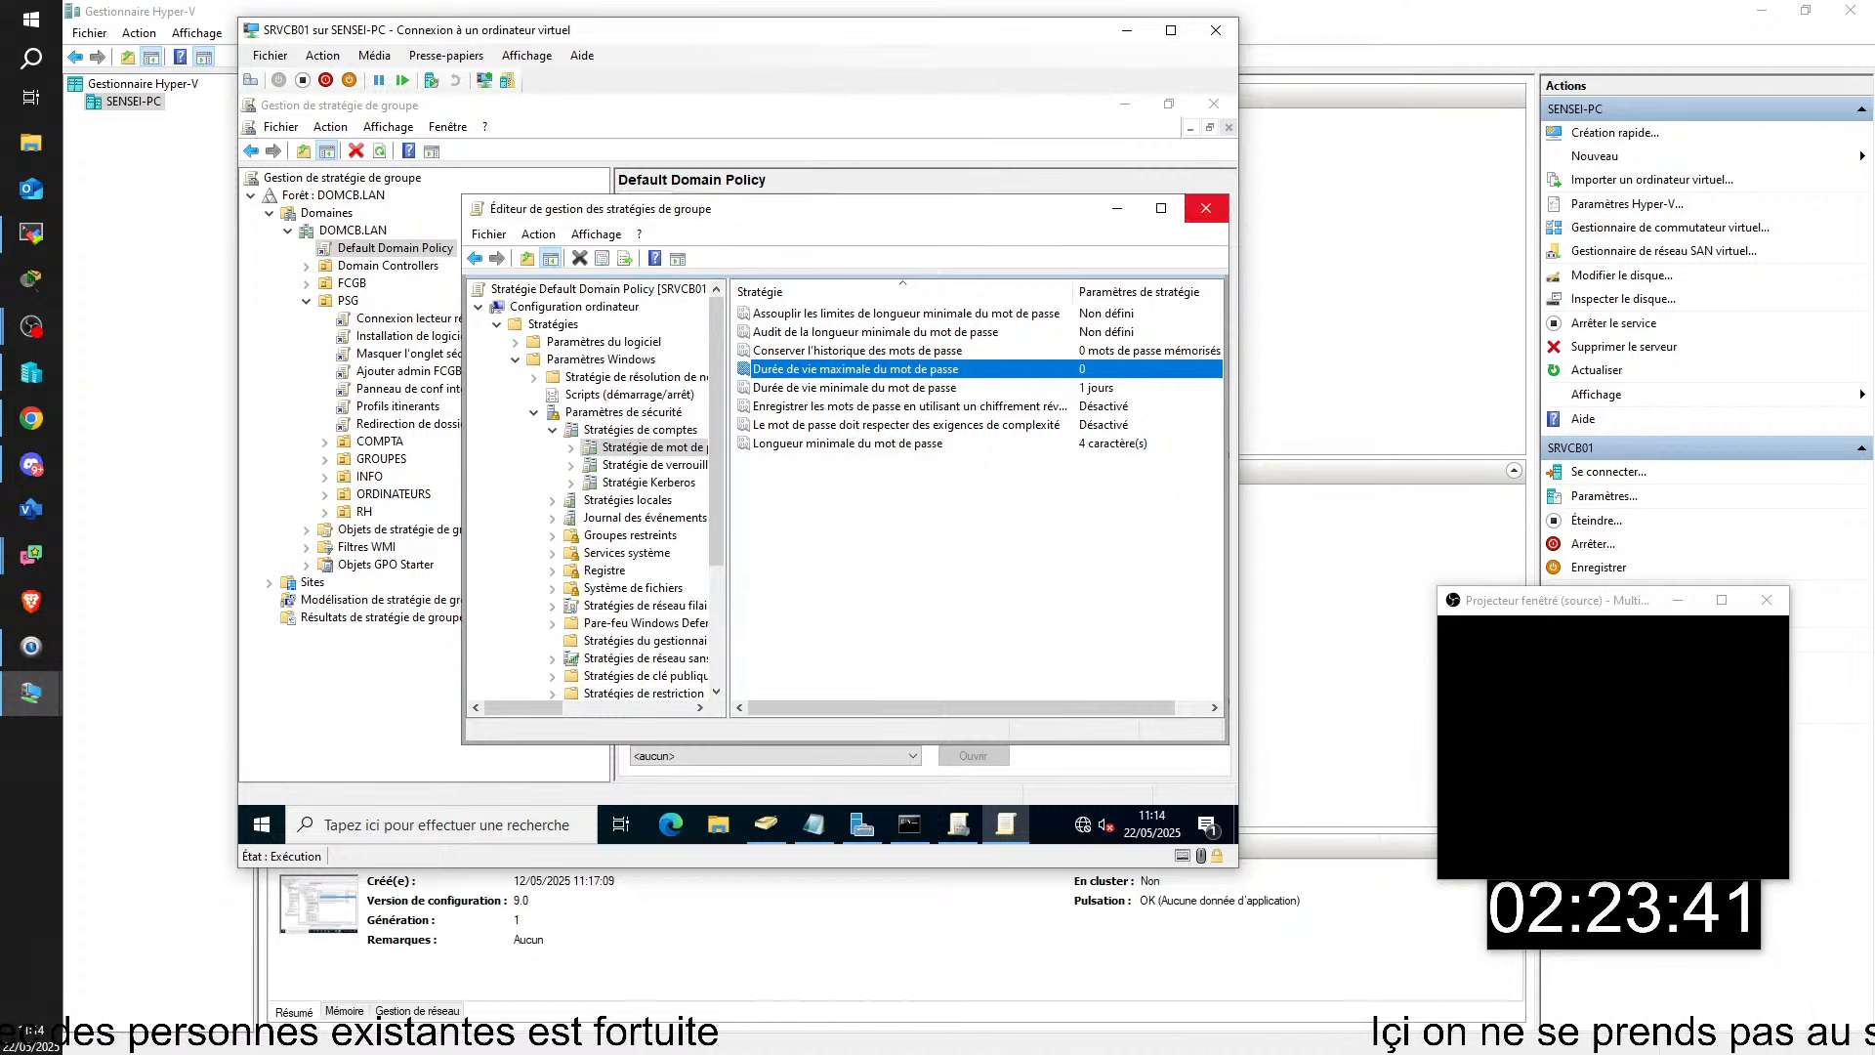
- Open the properties of the Durée de vie minimale du mot de passe policy
left_click(837, 503)
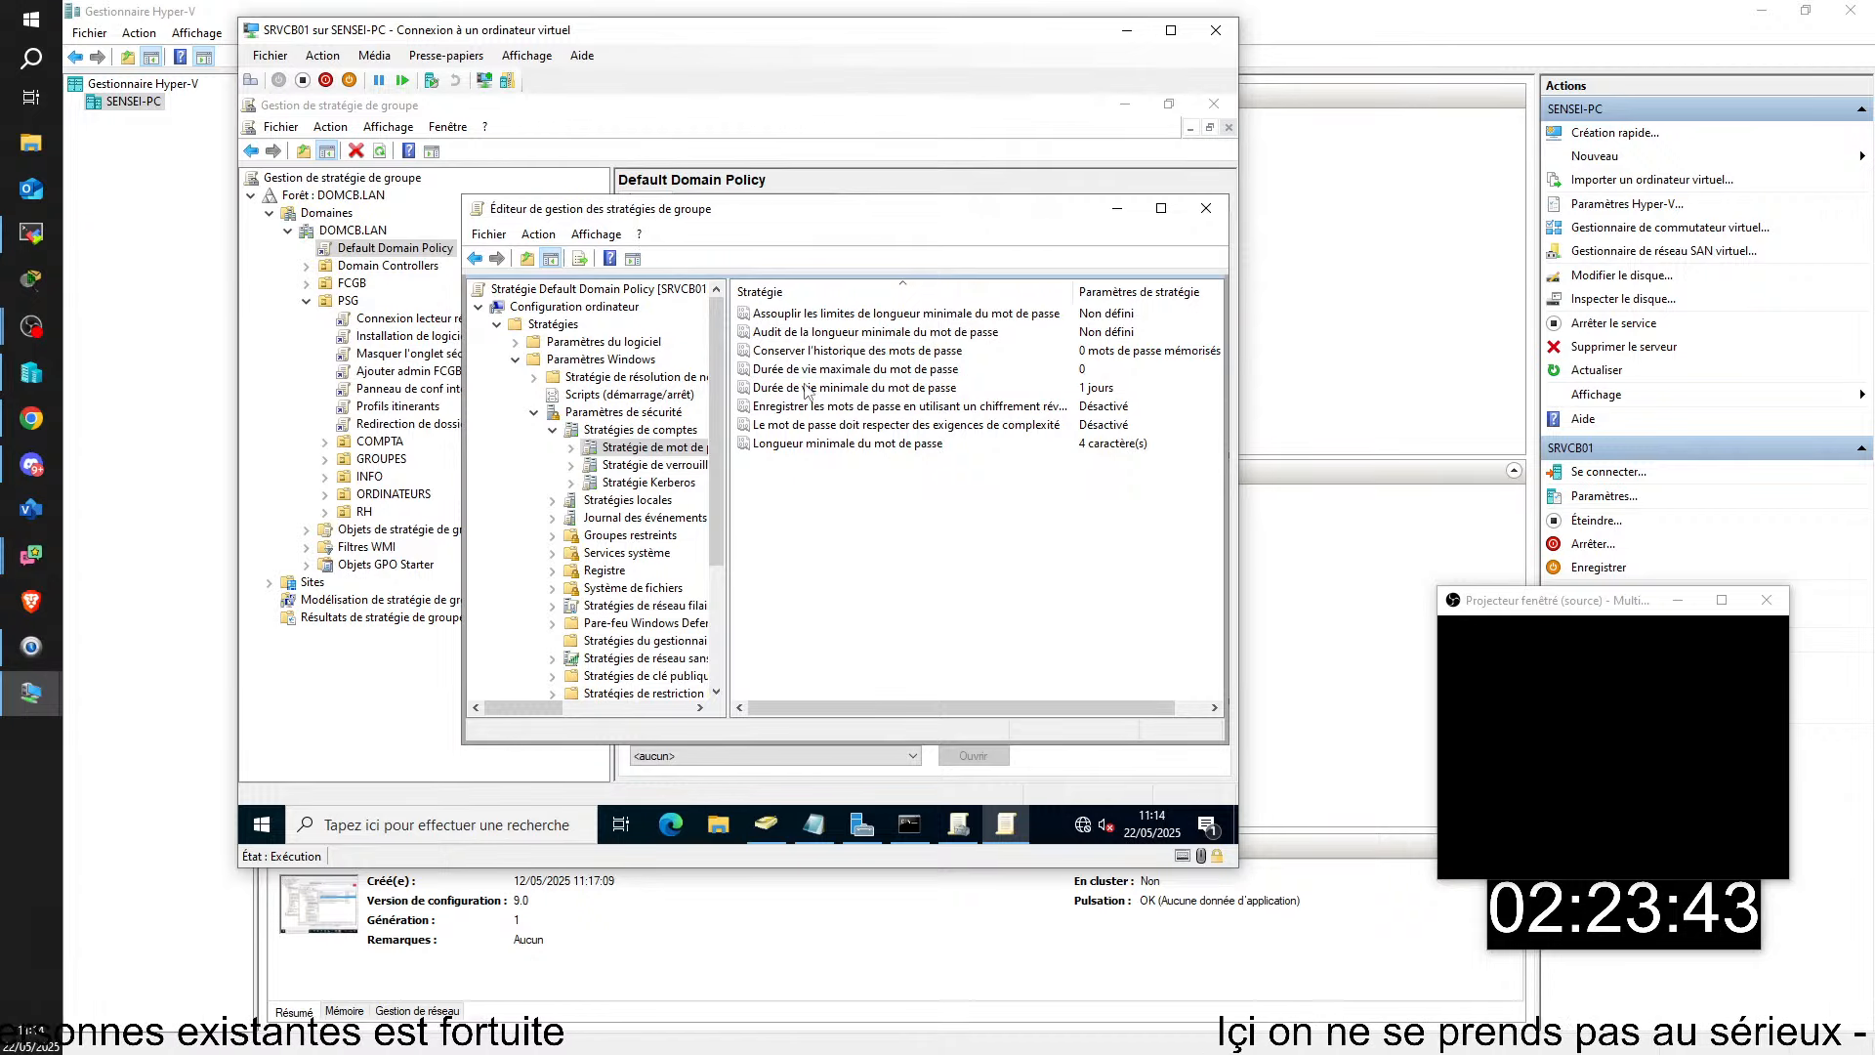
double_click(806, 388)
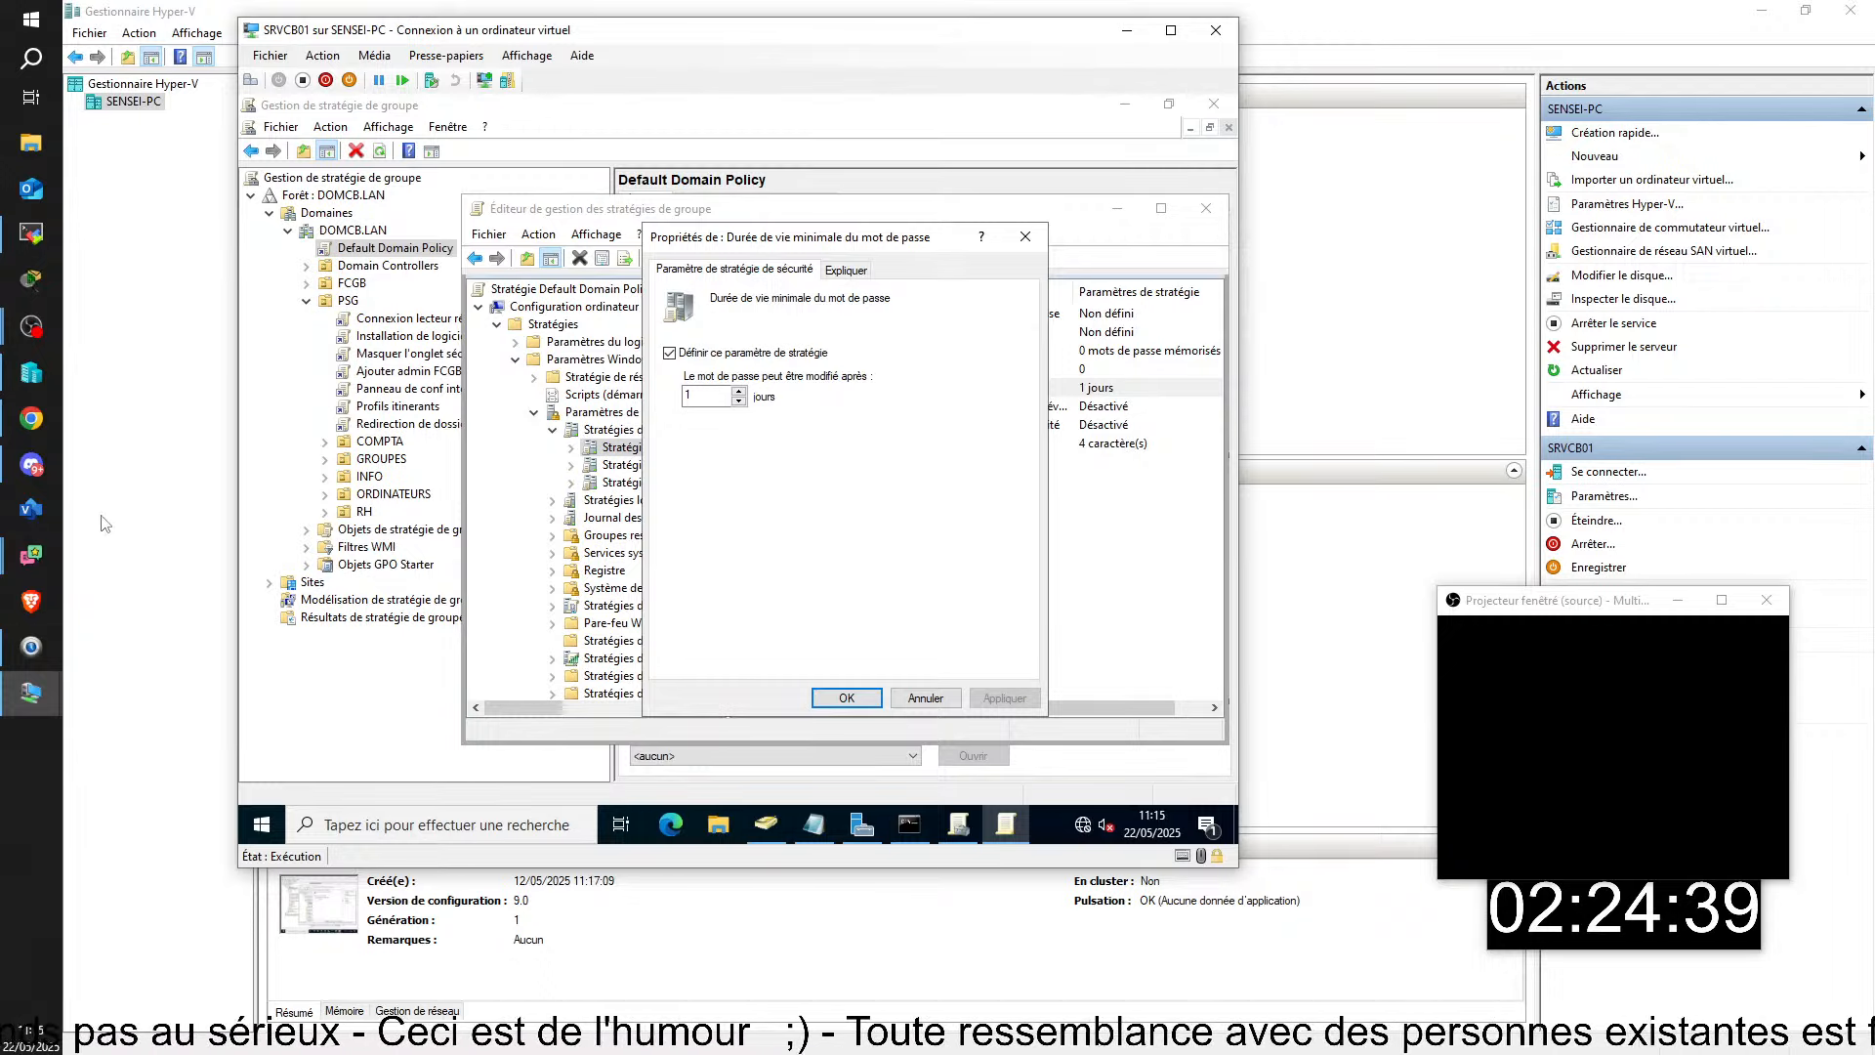
left_click(33, 337)
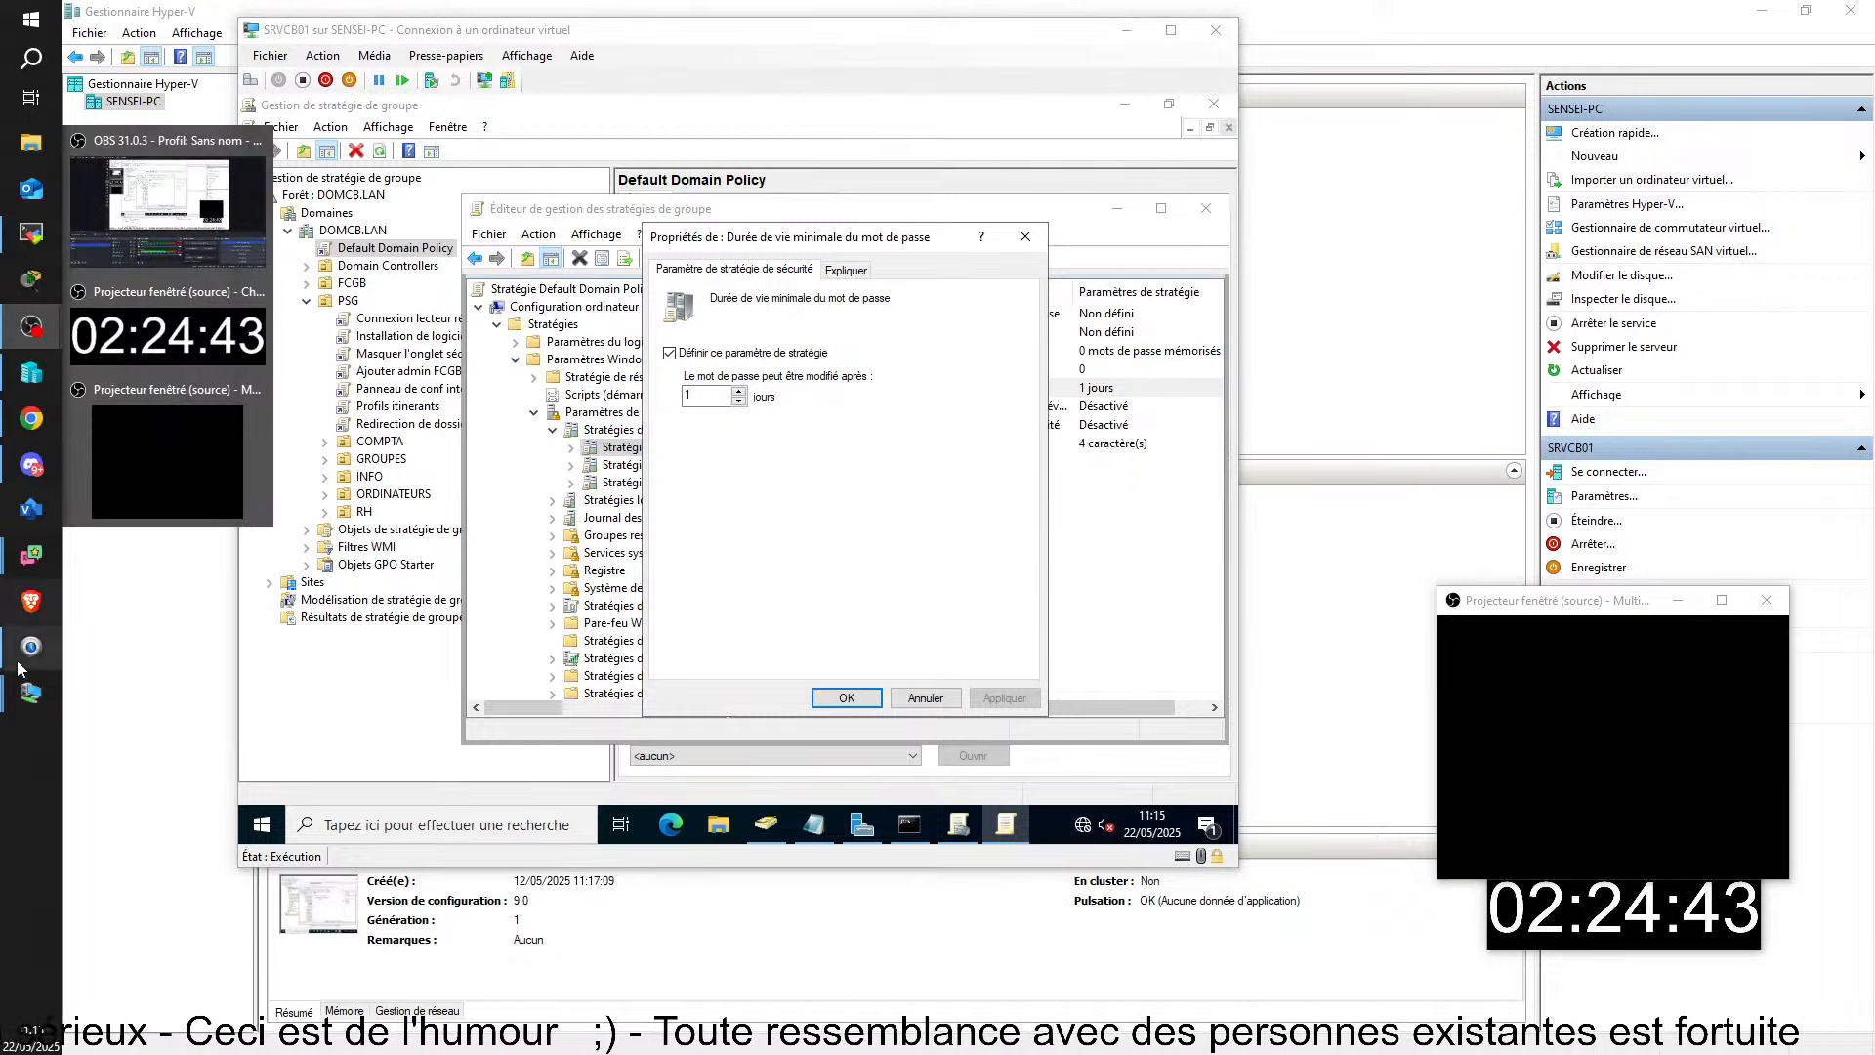
mouse_move(31, 691)
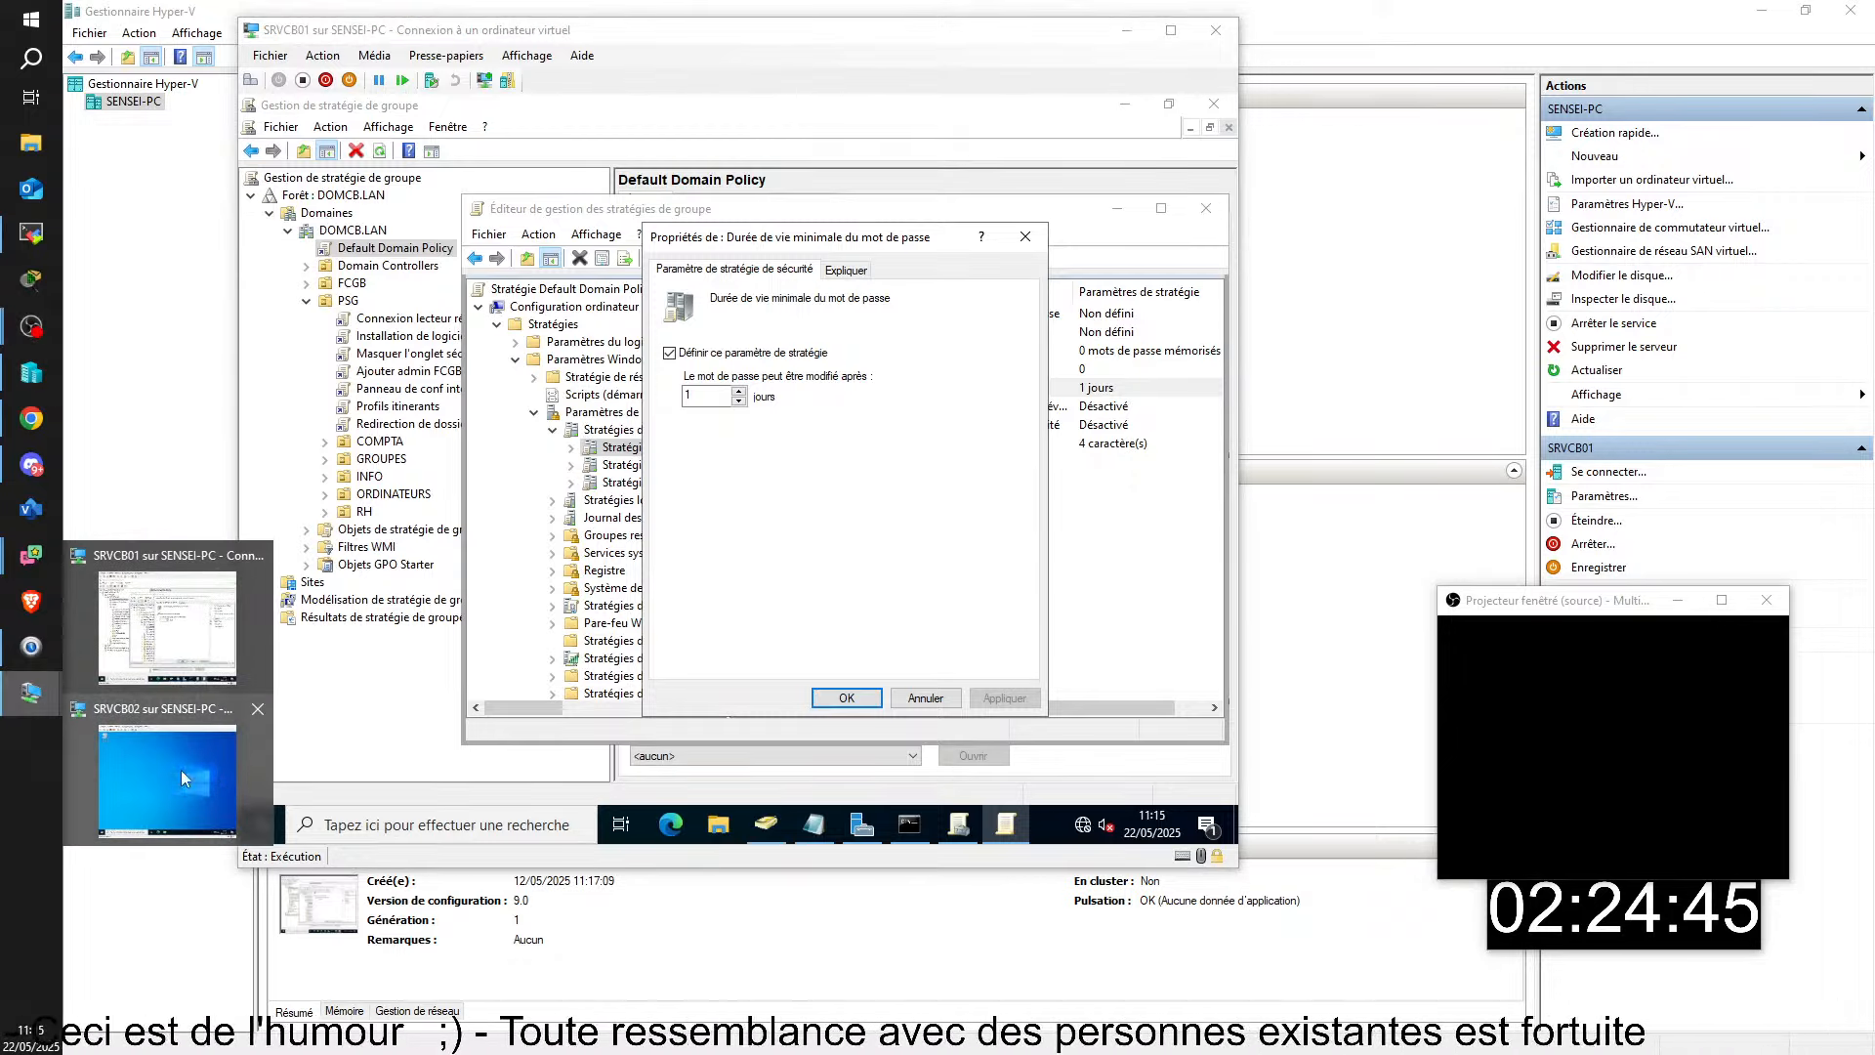
left_click(828, 557)
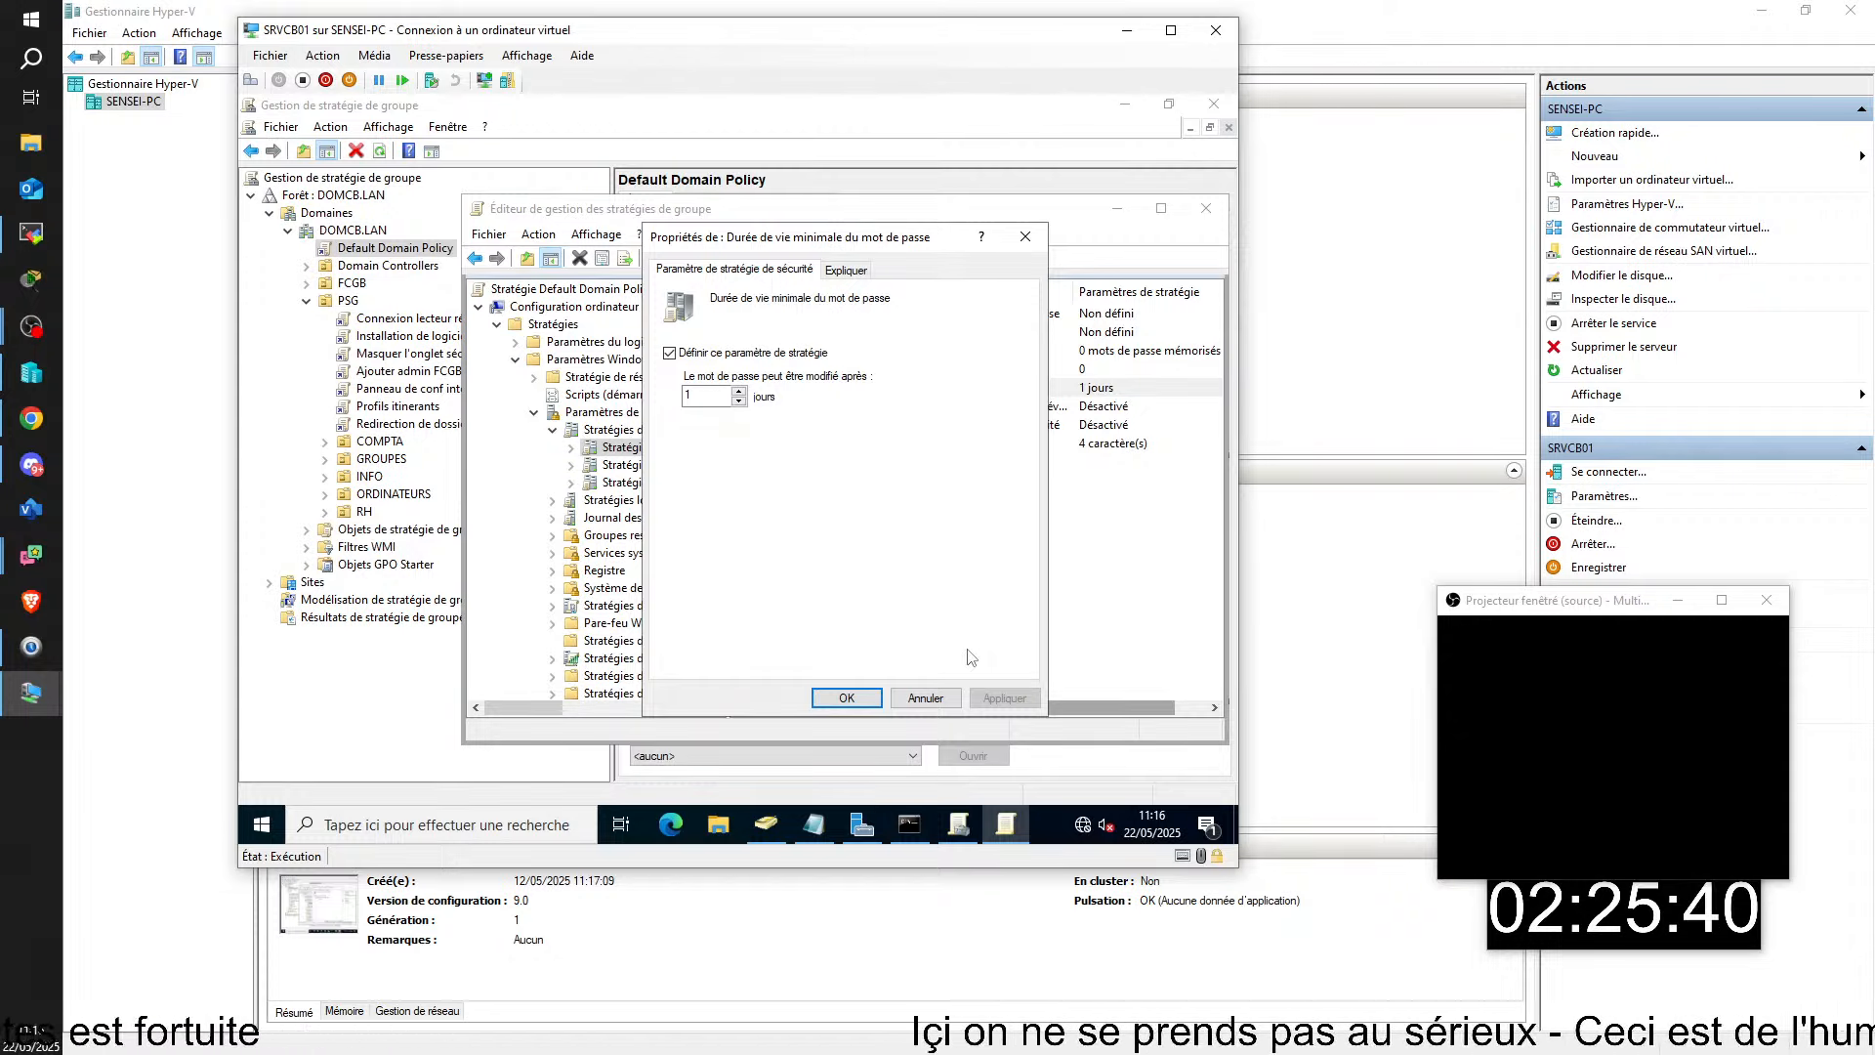
key("ctrl+shift+Escape")
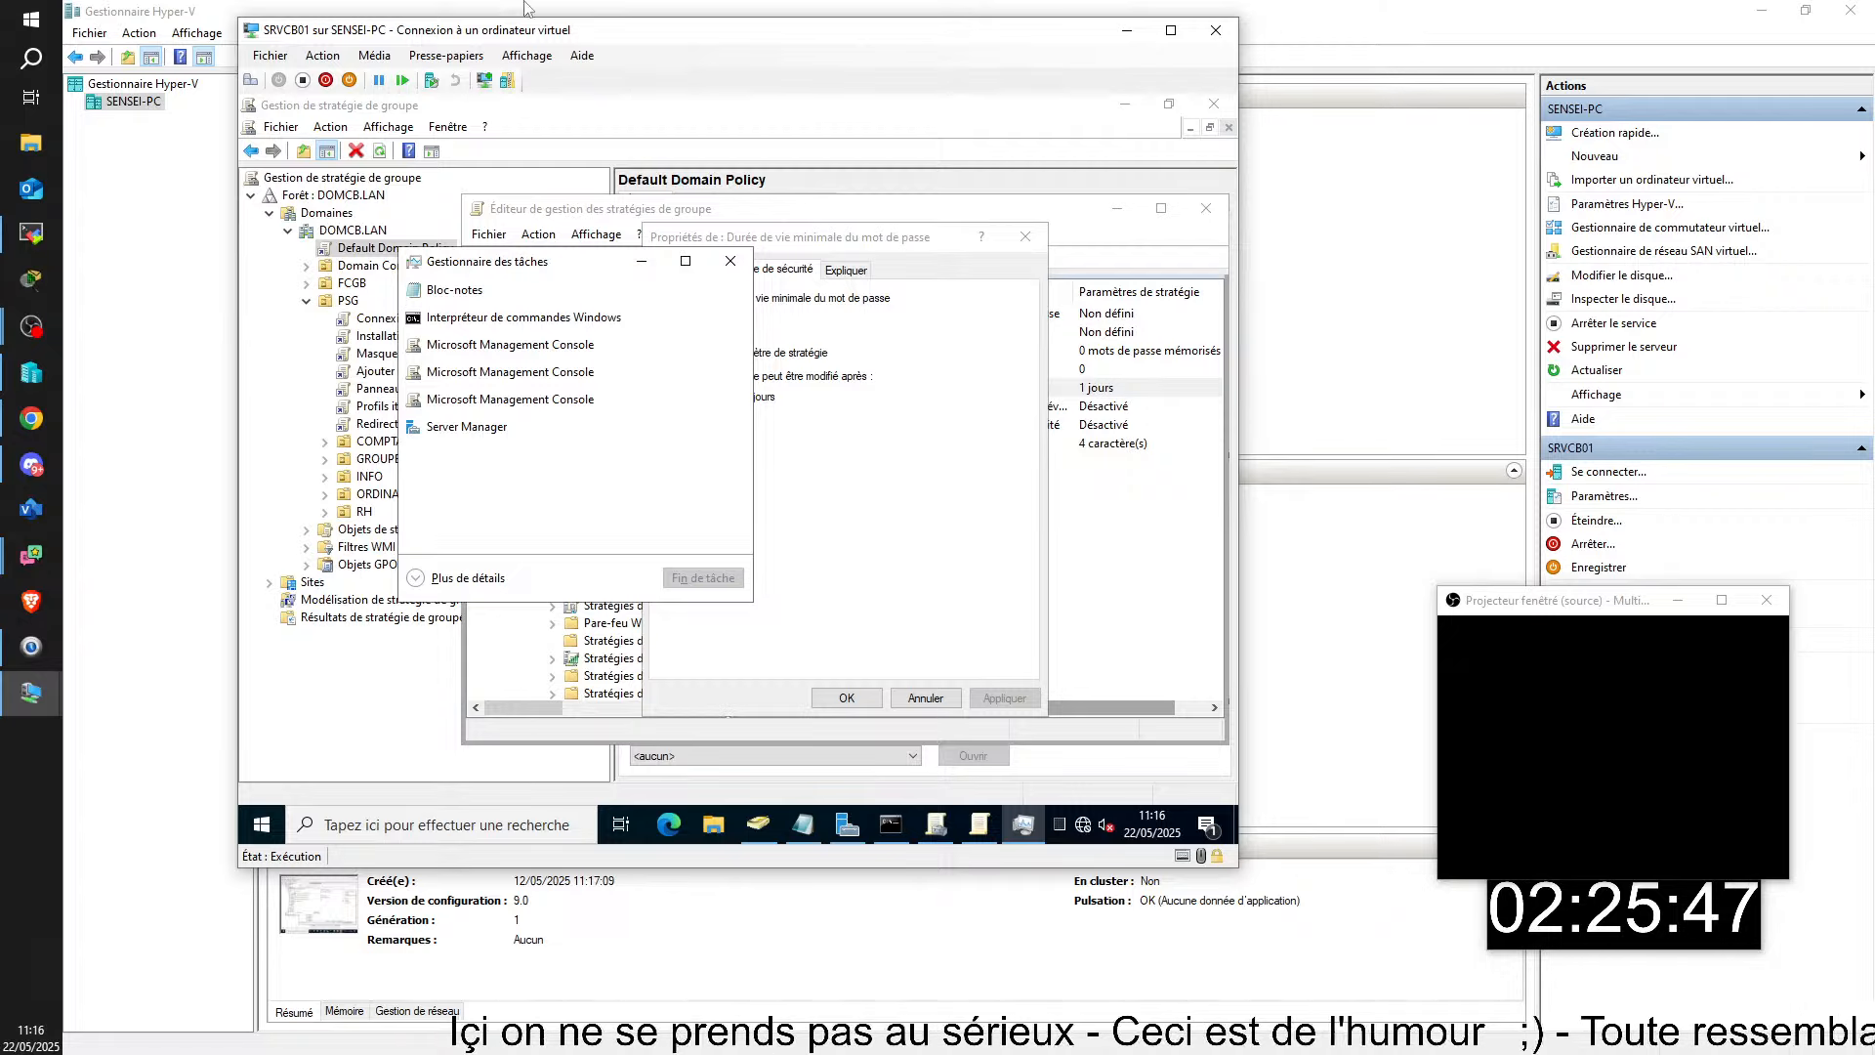
left_click(730, 260)
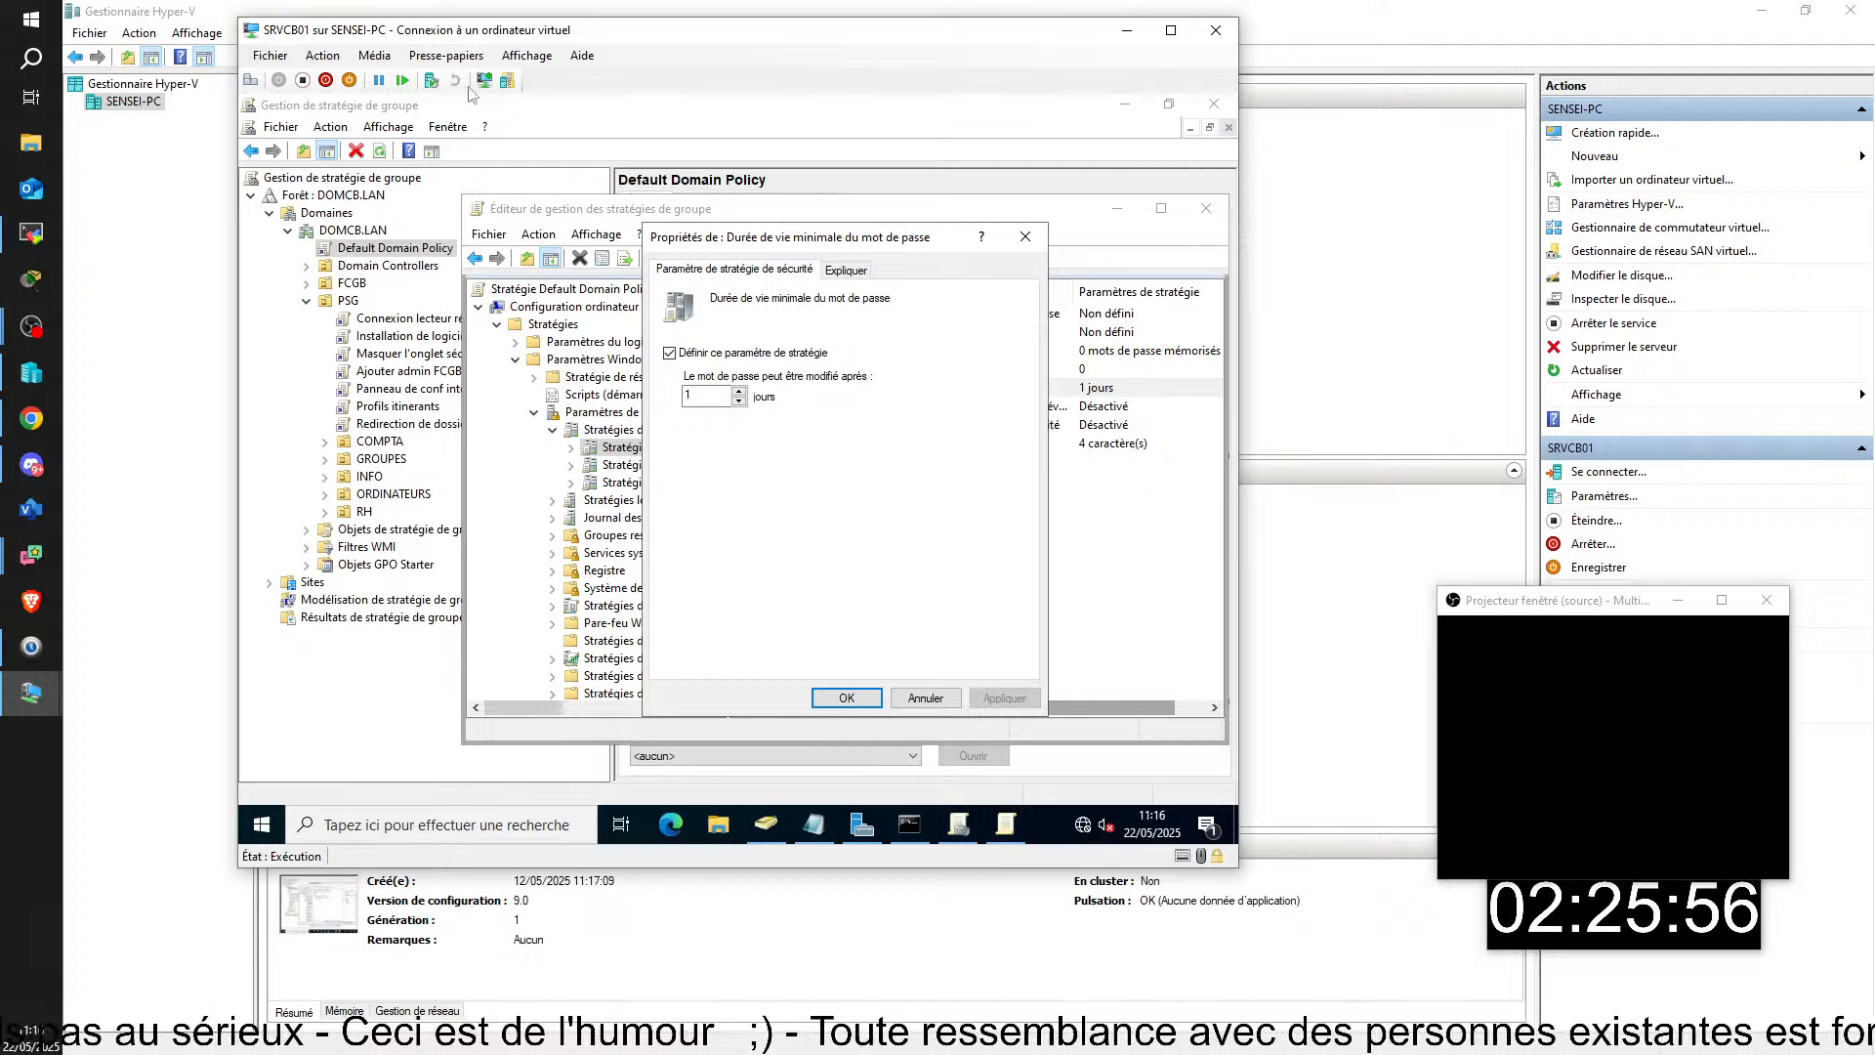
- Examine the fields of the Modifier un mot de passe screen on SRVCB01 and return to the policy properties without changing the password
left_click_drag(544, 33, 552, 31)
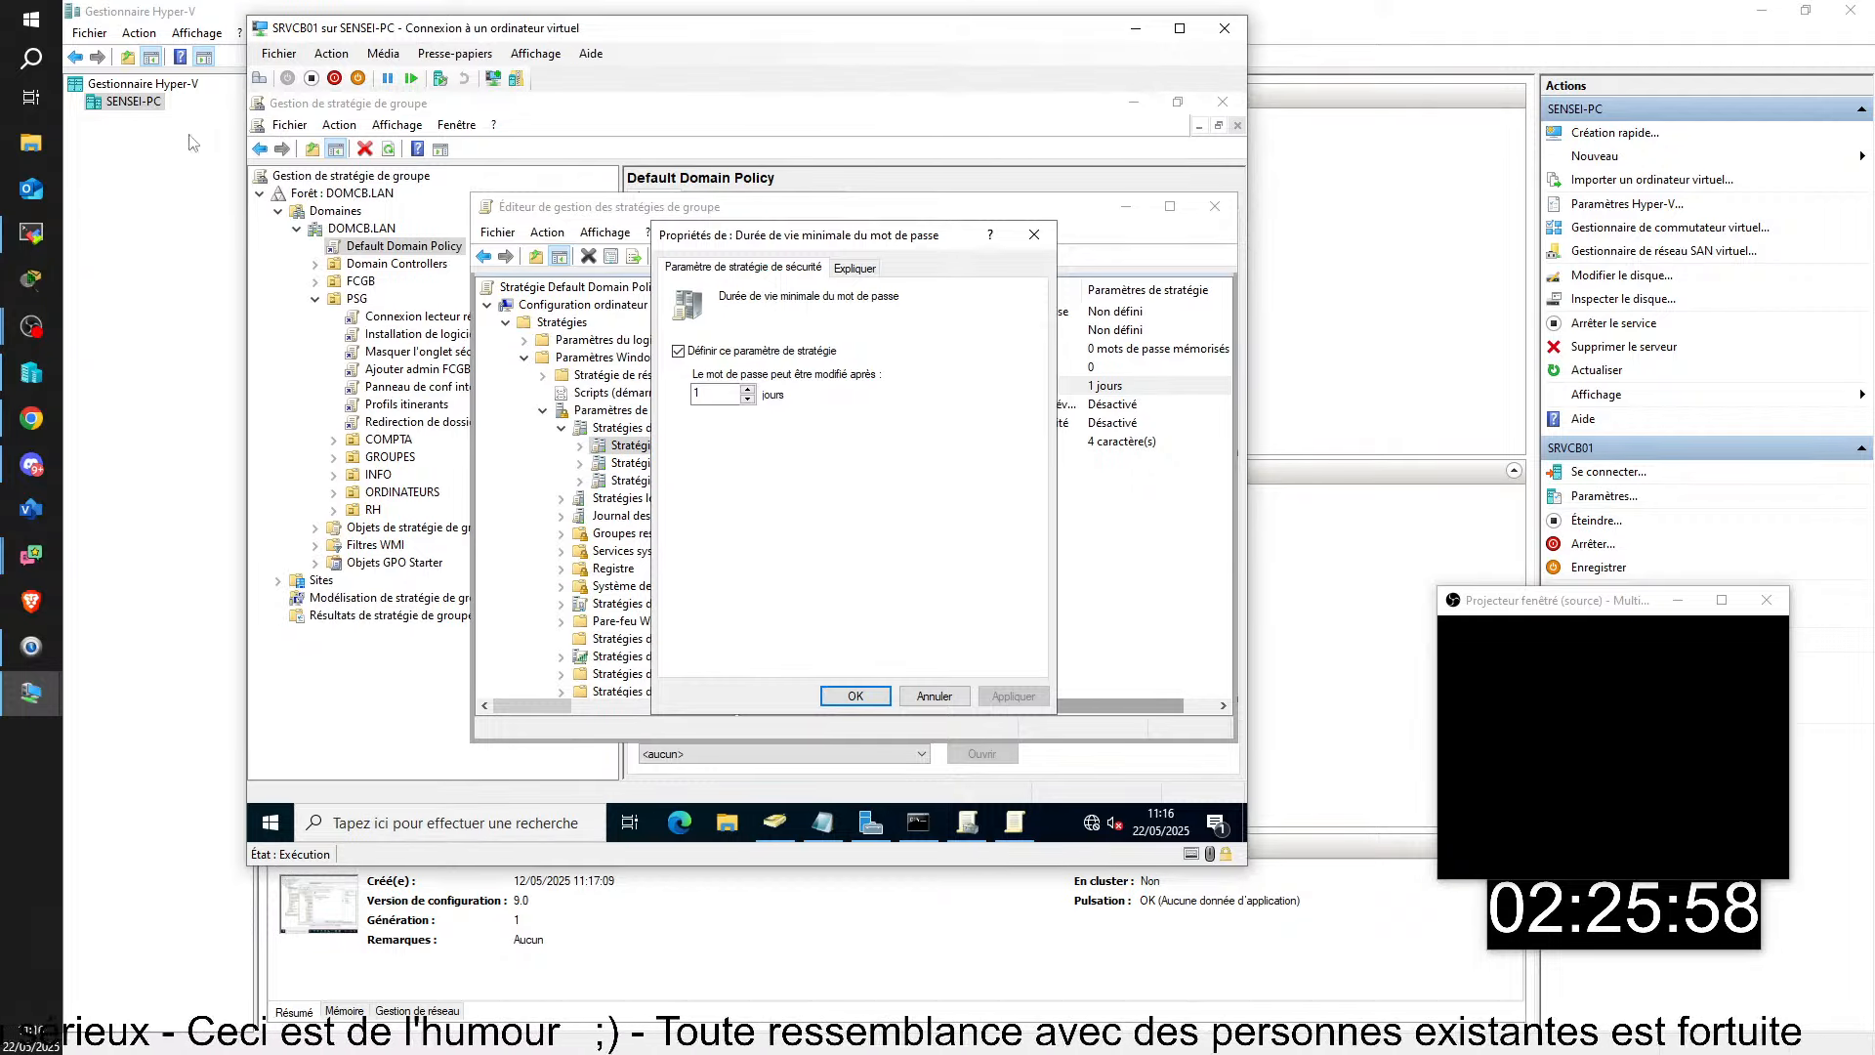
left_click(260, 78)
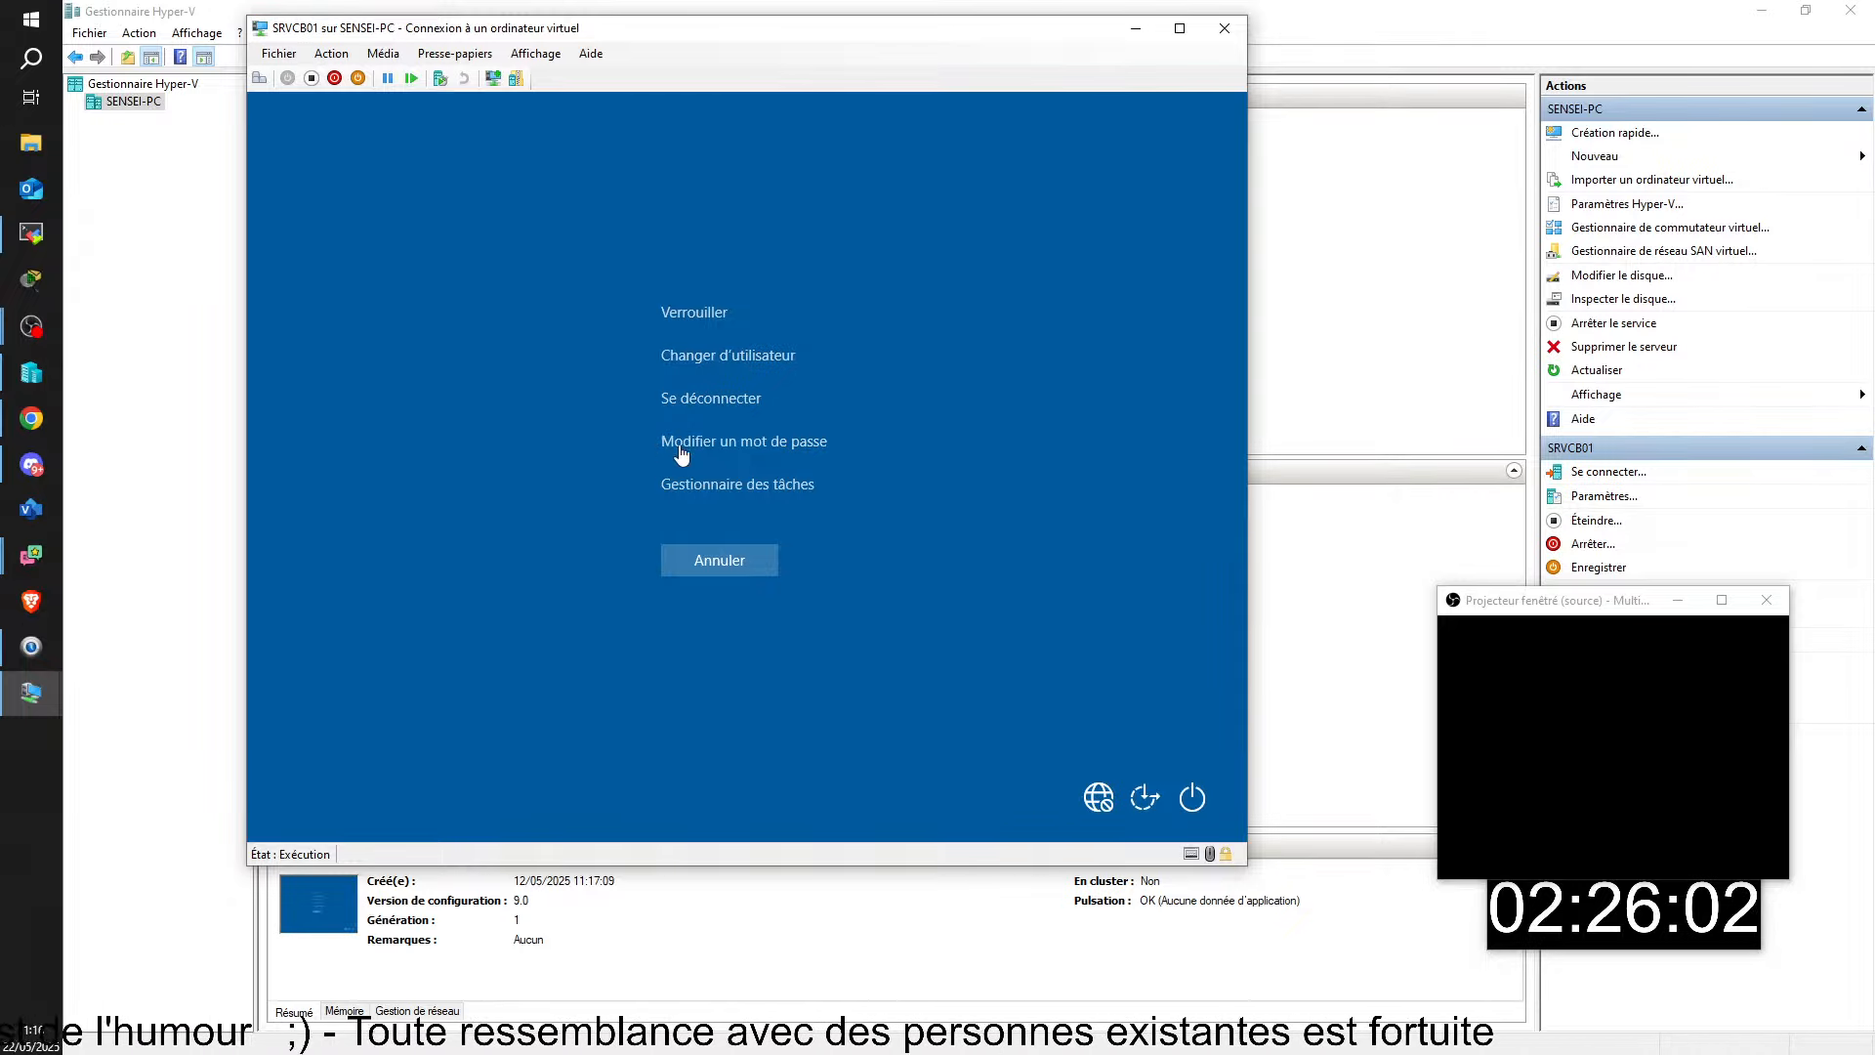
left_click(782, 444)
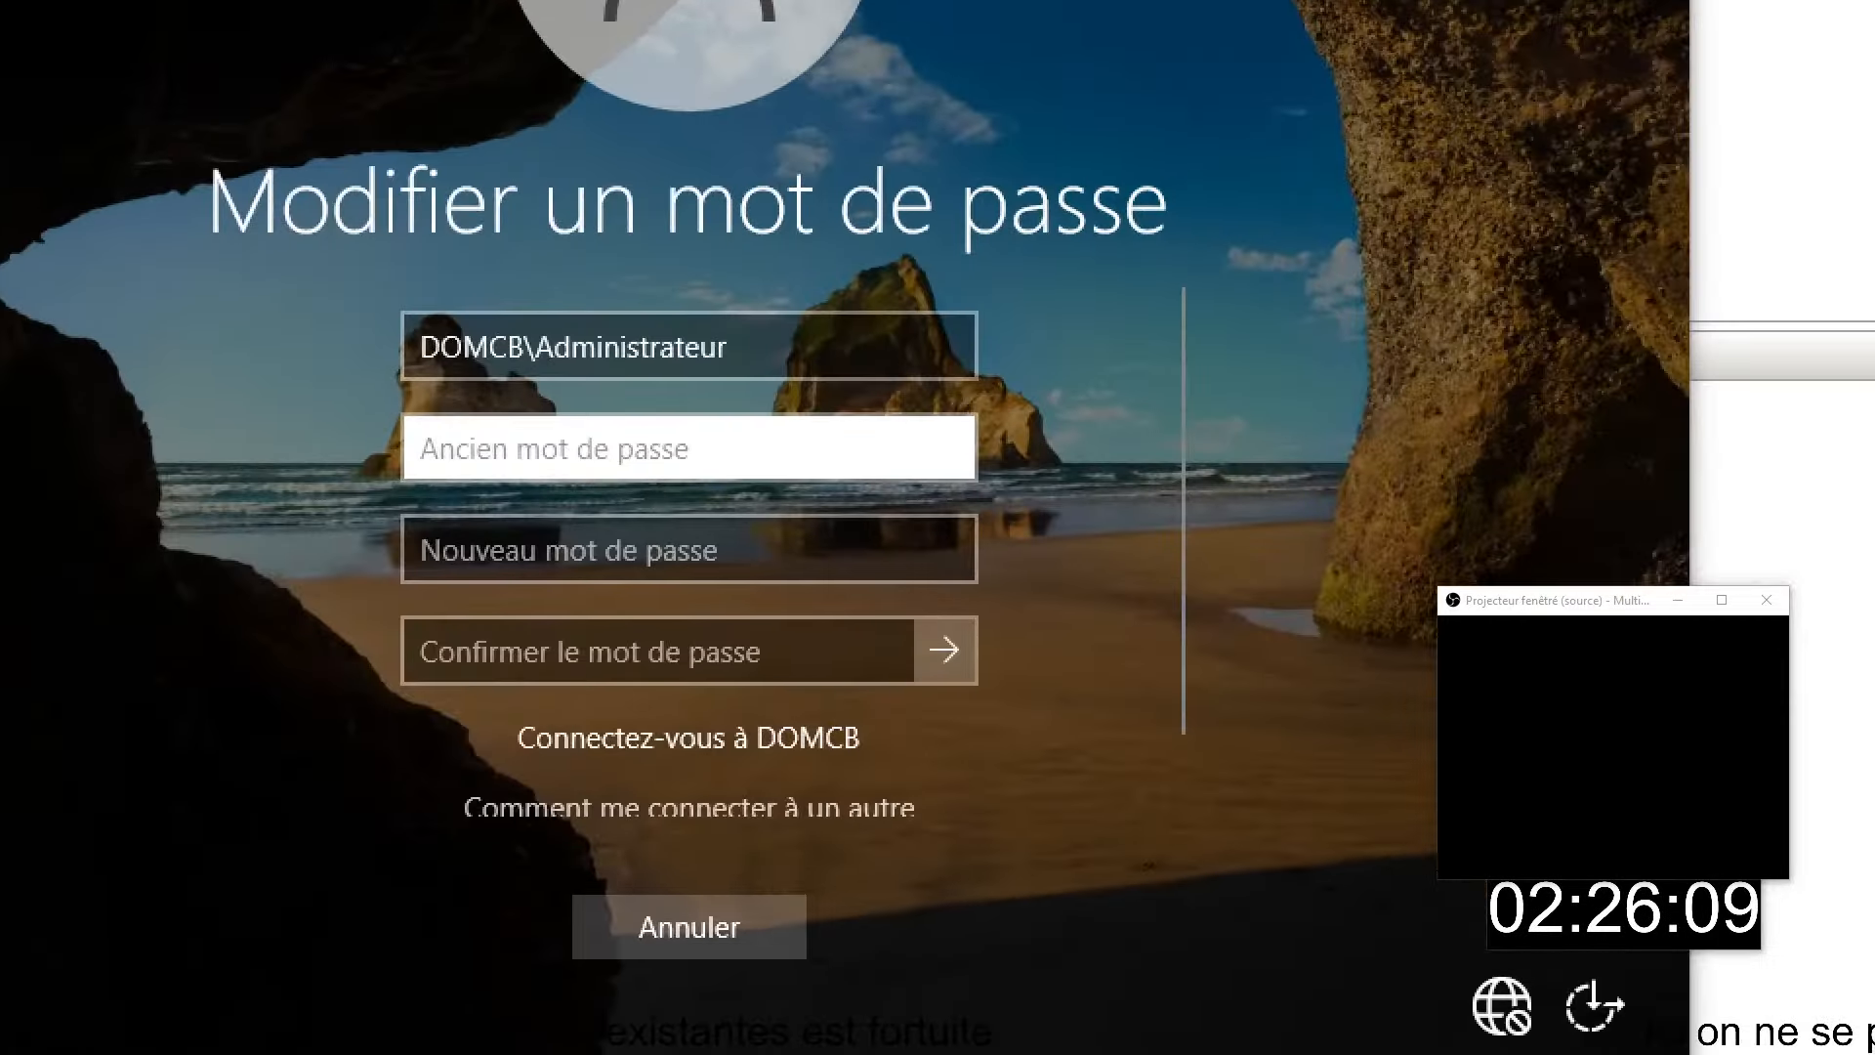
left_click(431, 497)
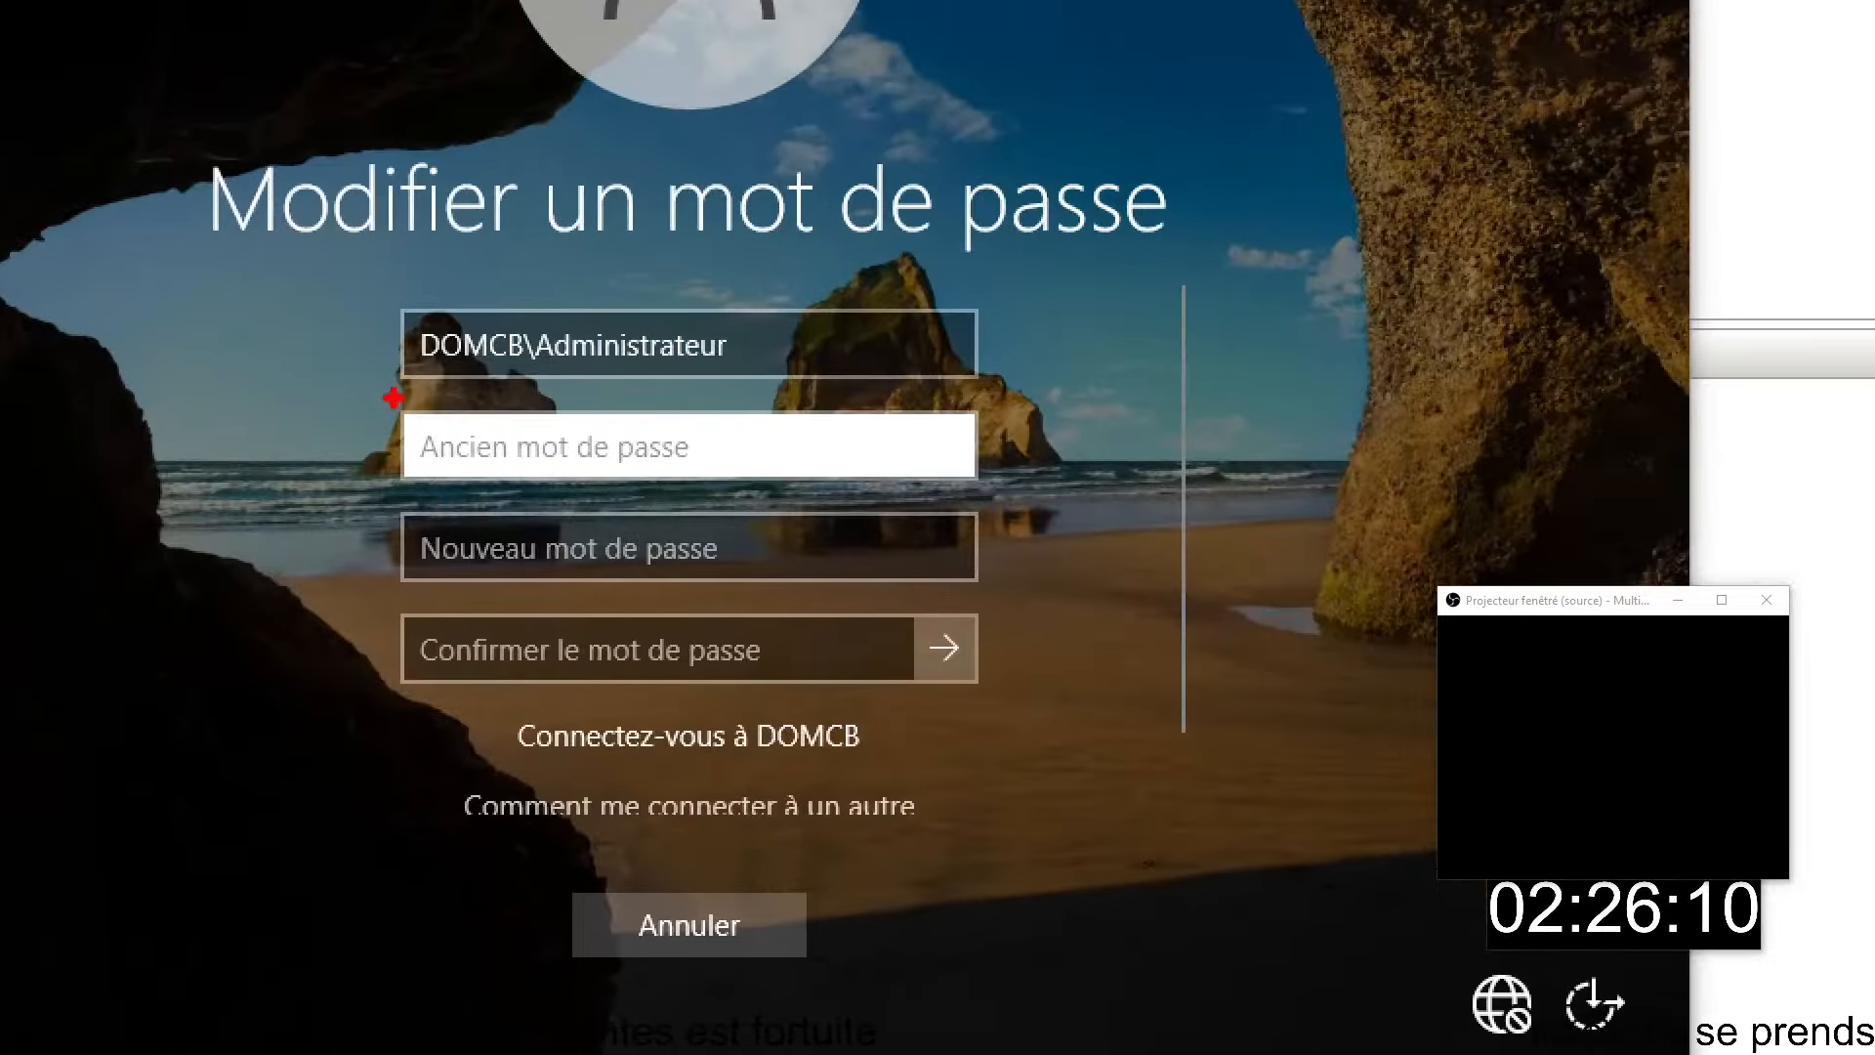
mouse_move(393, 397)
left_mouse_down()
mouse_move(974, 520)
mouse_move(998, 496)
left_mouse_up()
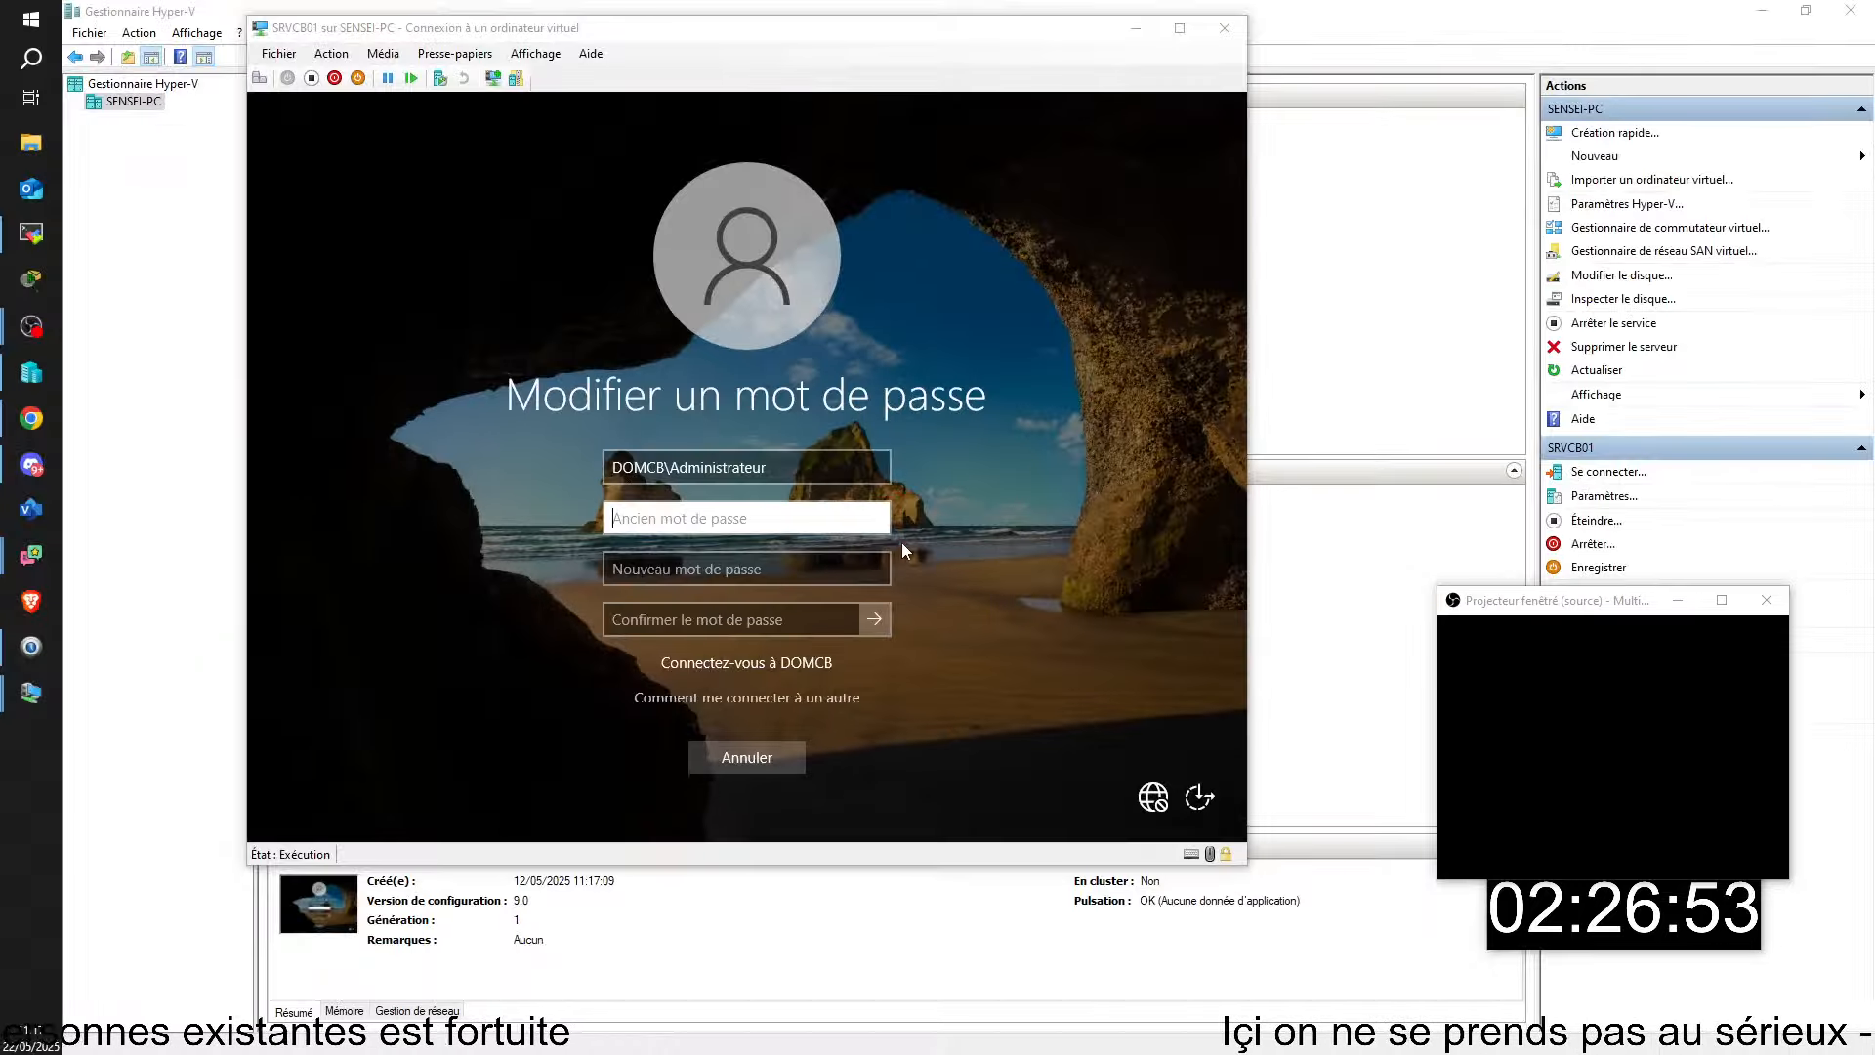
left_click(741, 765)
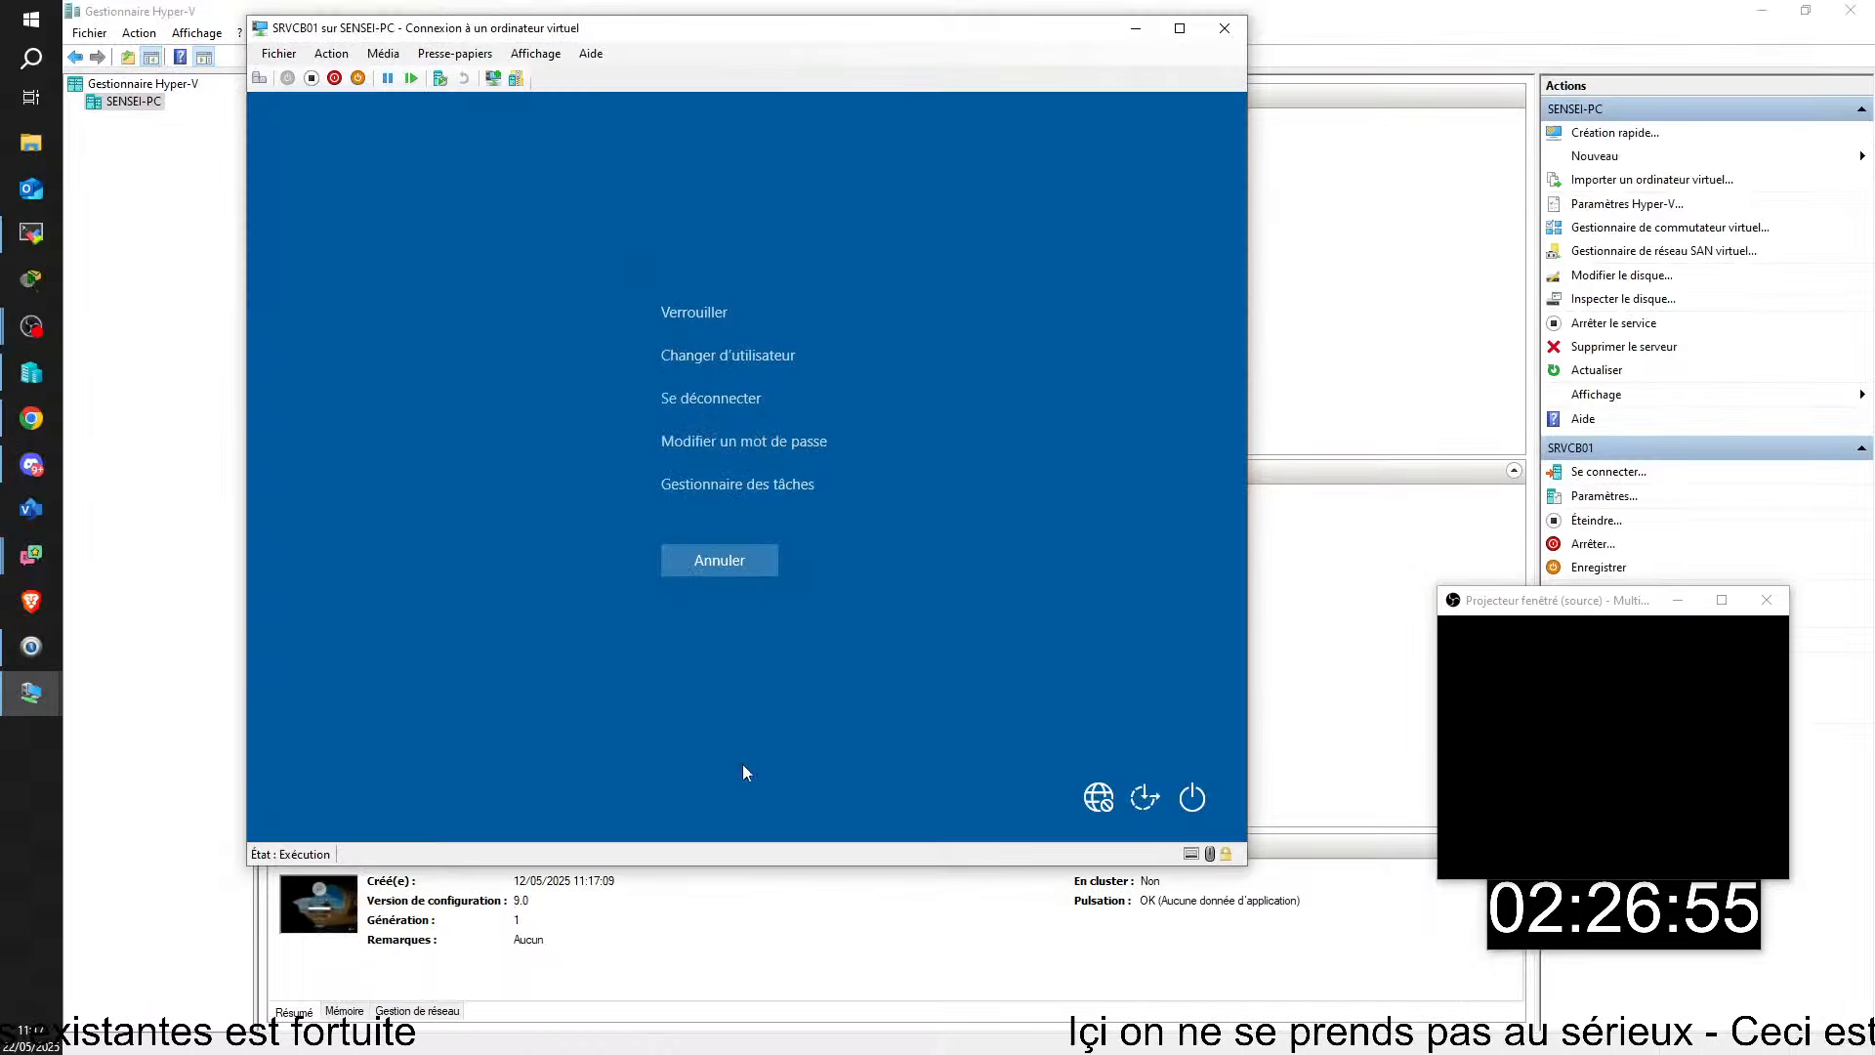
left_click(719, 565)
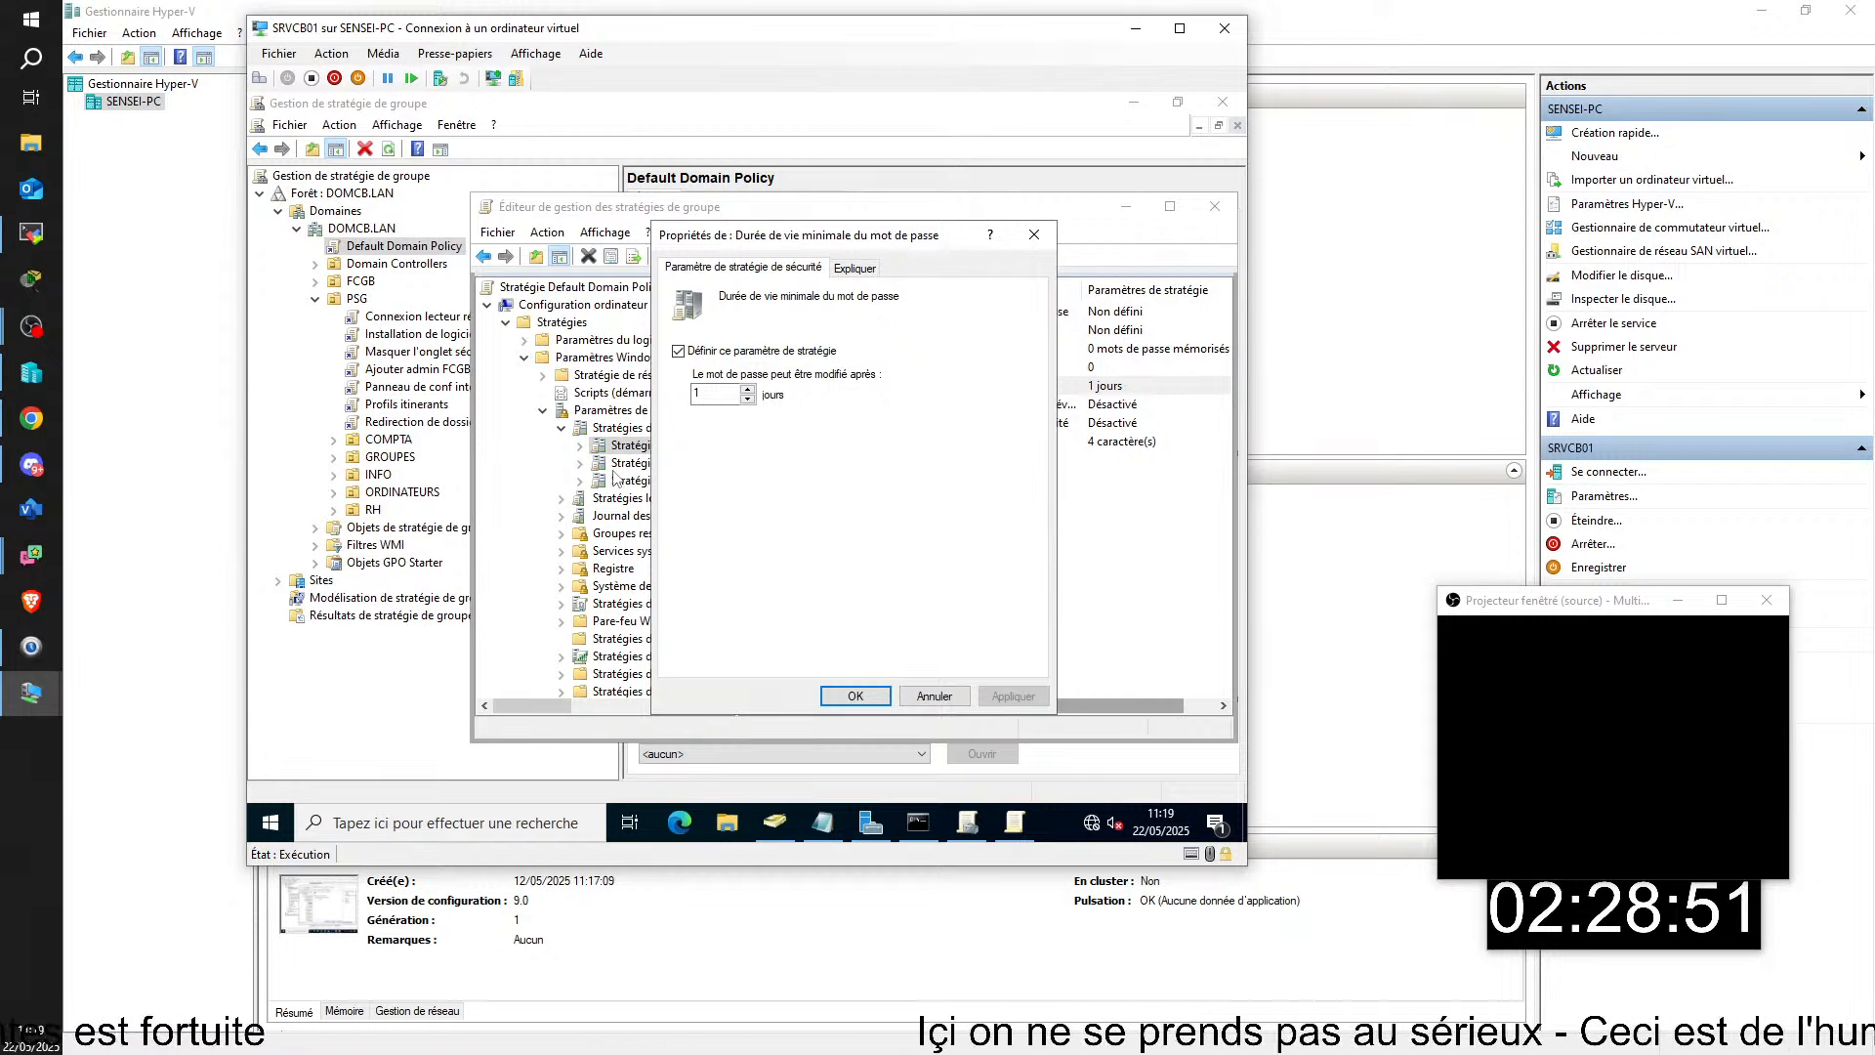
- Set the Durée de vie minimale du mot de passe policy to 0 days
left_click_drag(733, 392, 632, 391)
type("0")
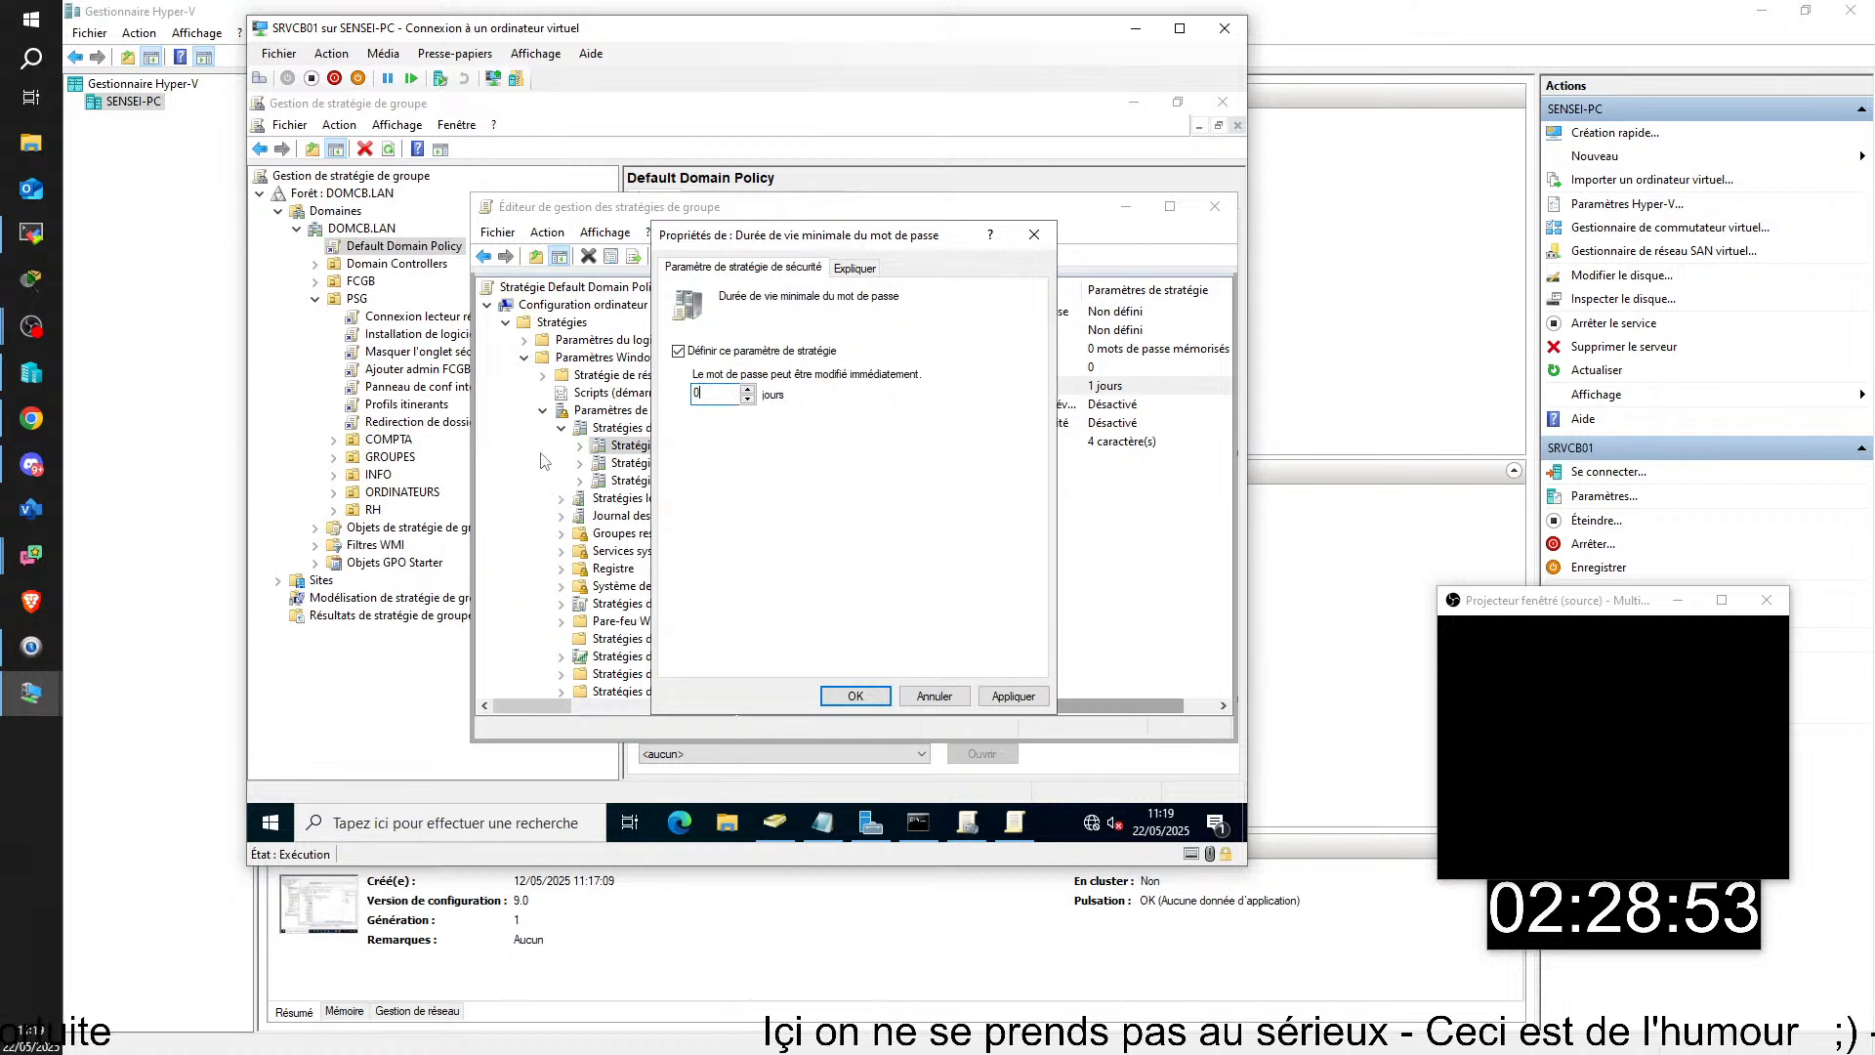
left_click(854, 695)
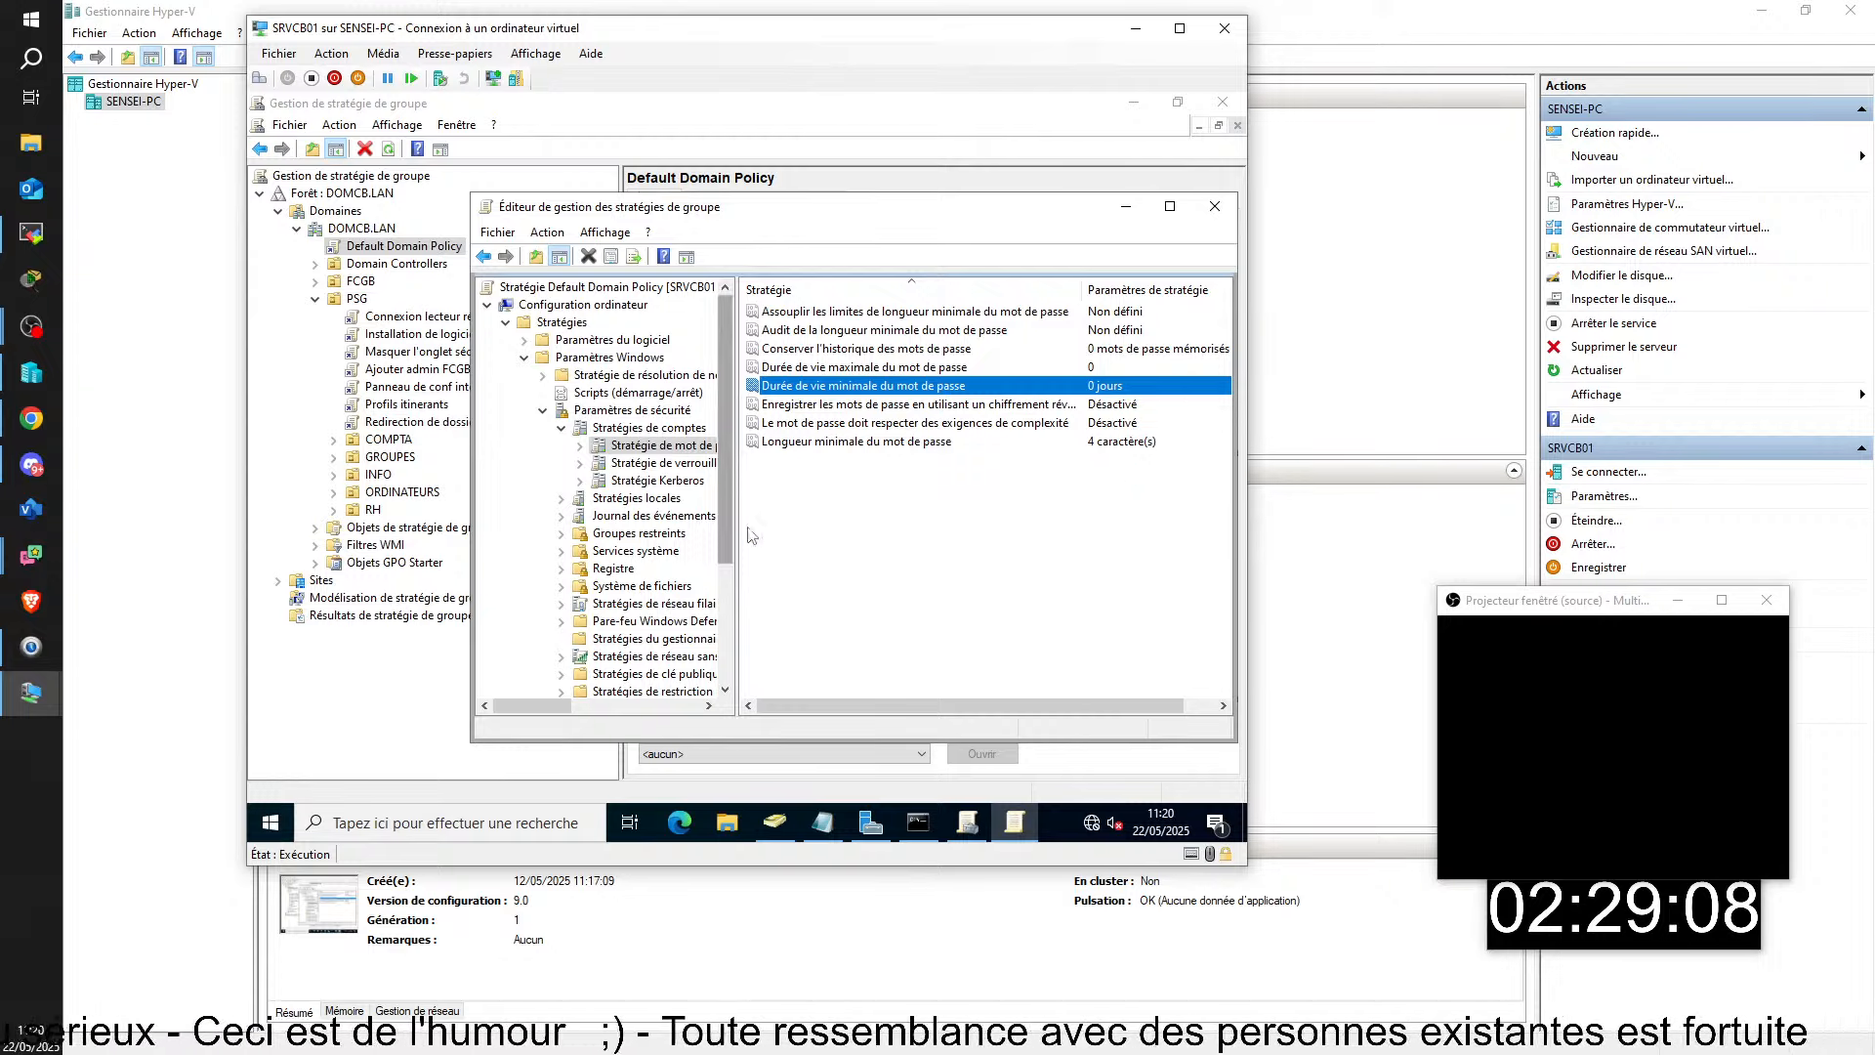
left_click(840, 565)
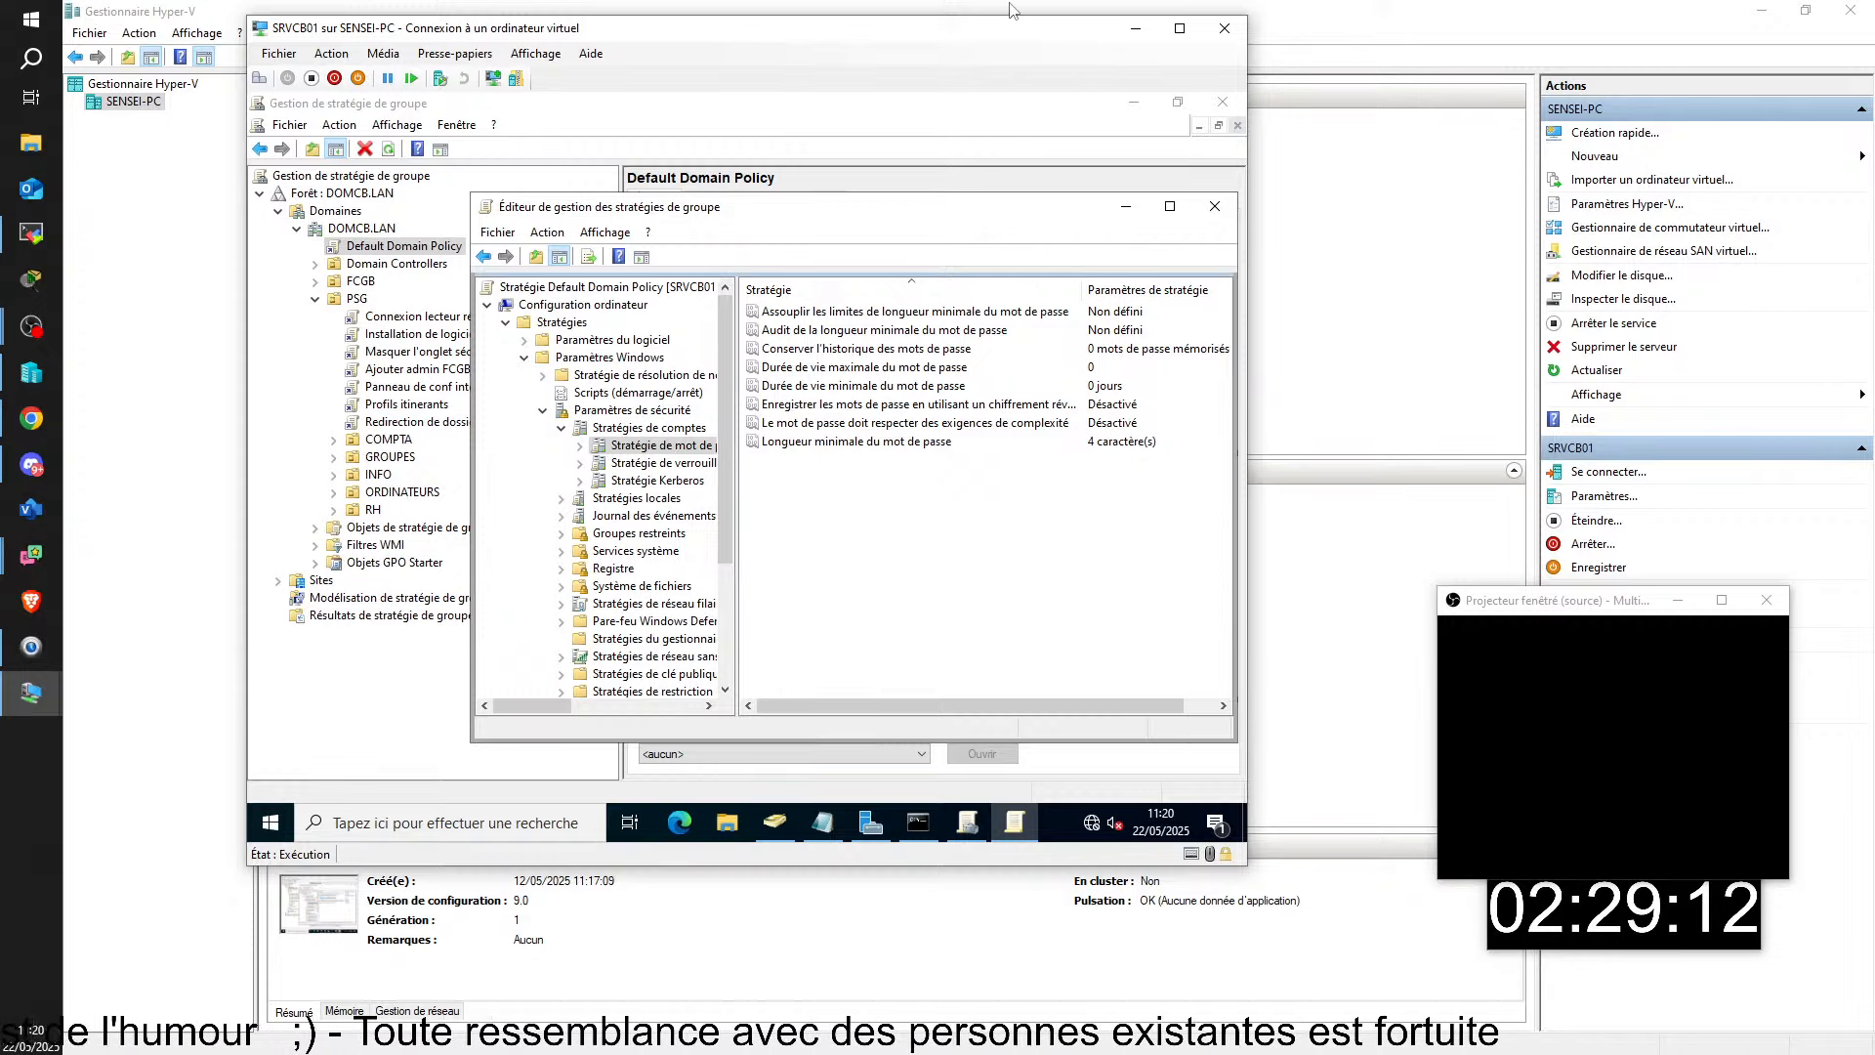
left_click(1037, 447)
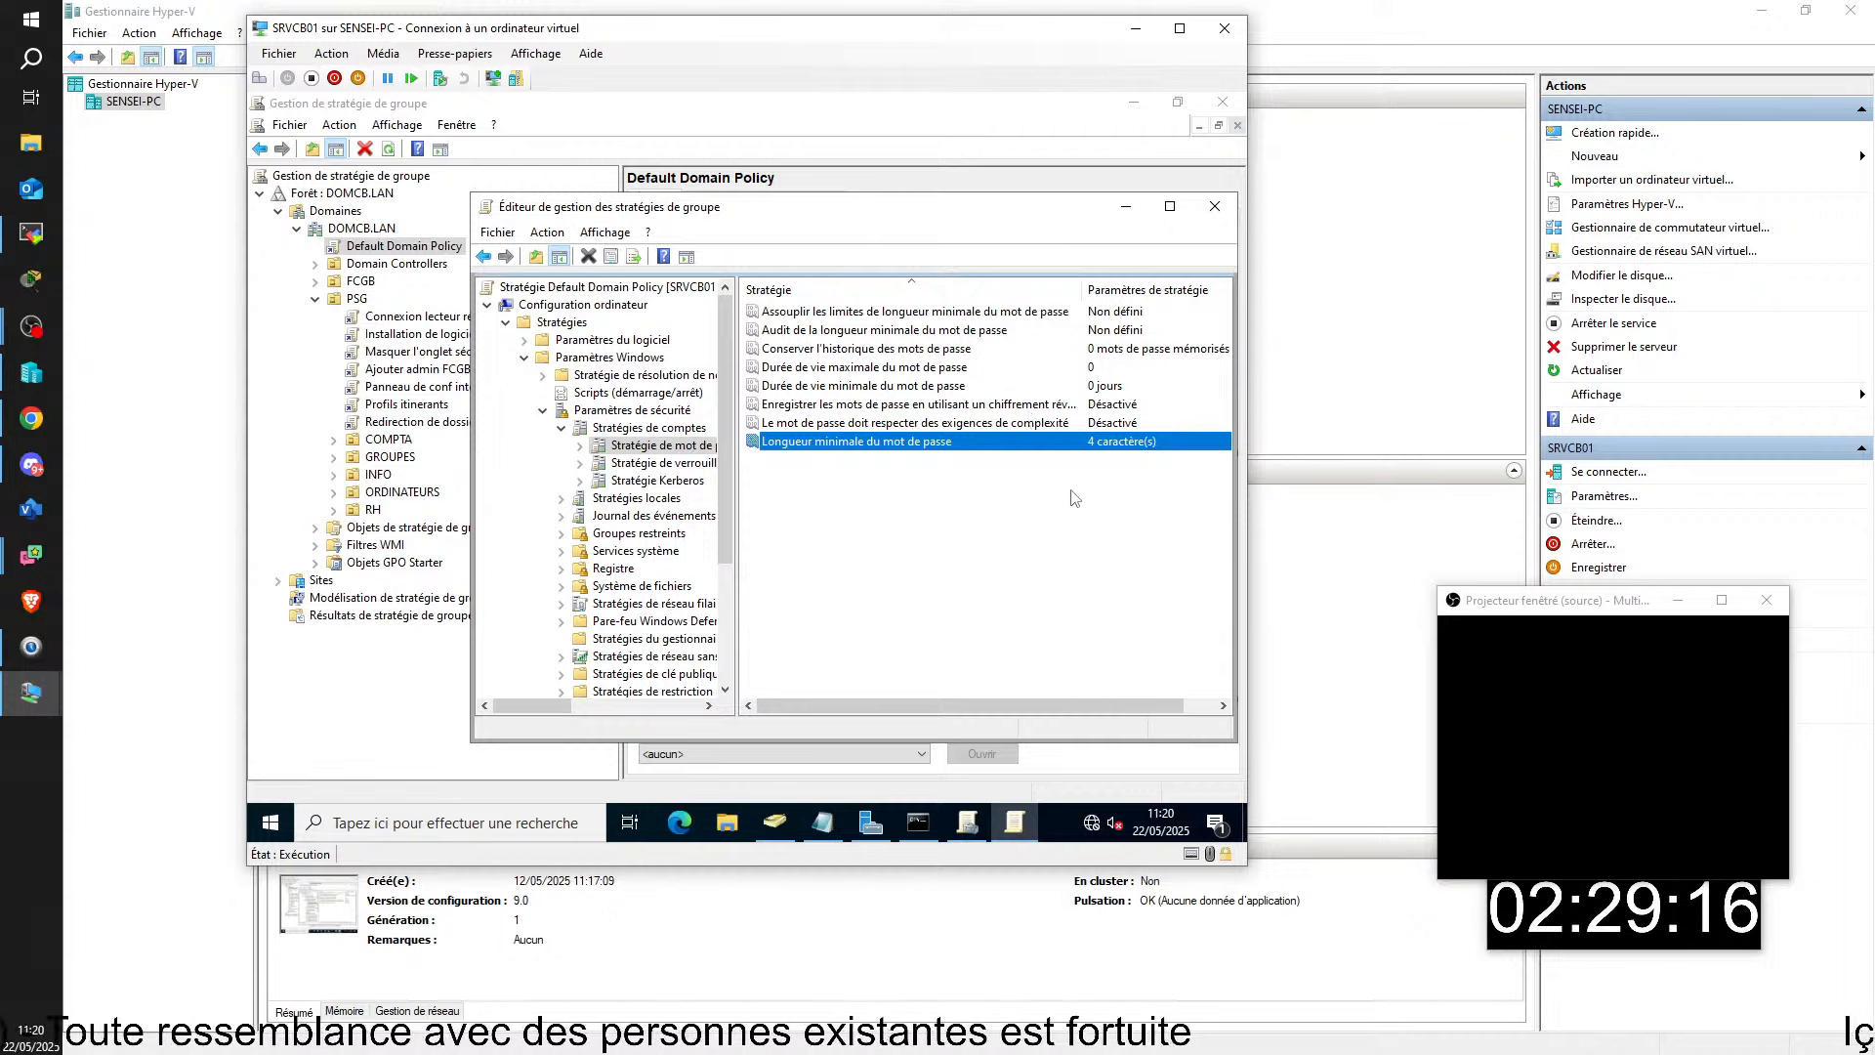
left_click(1071, 498)
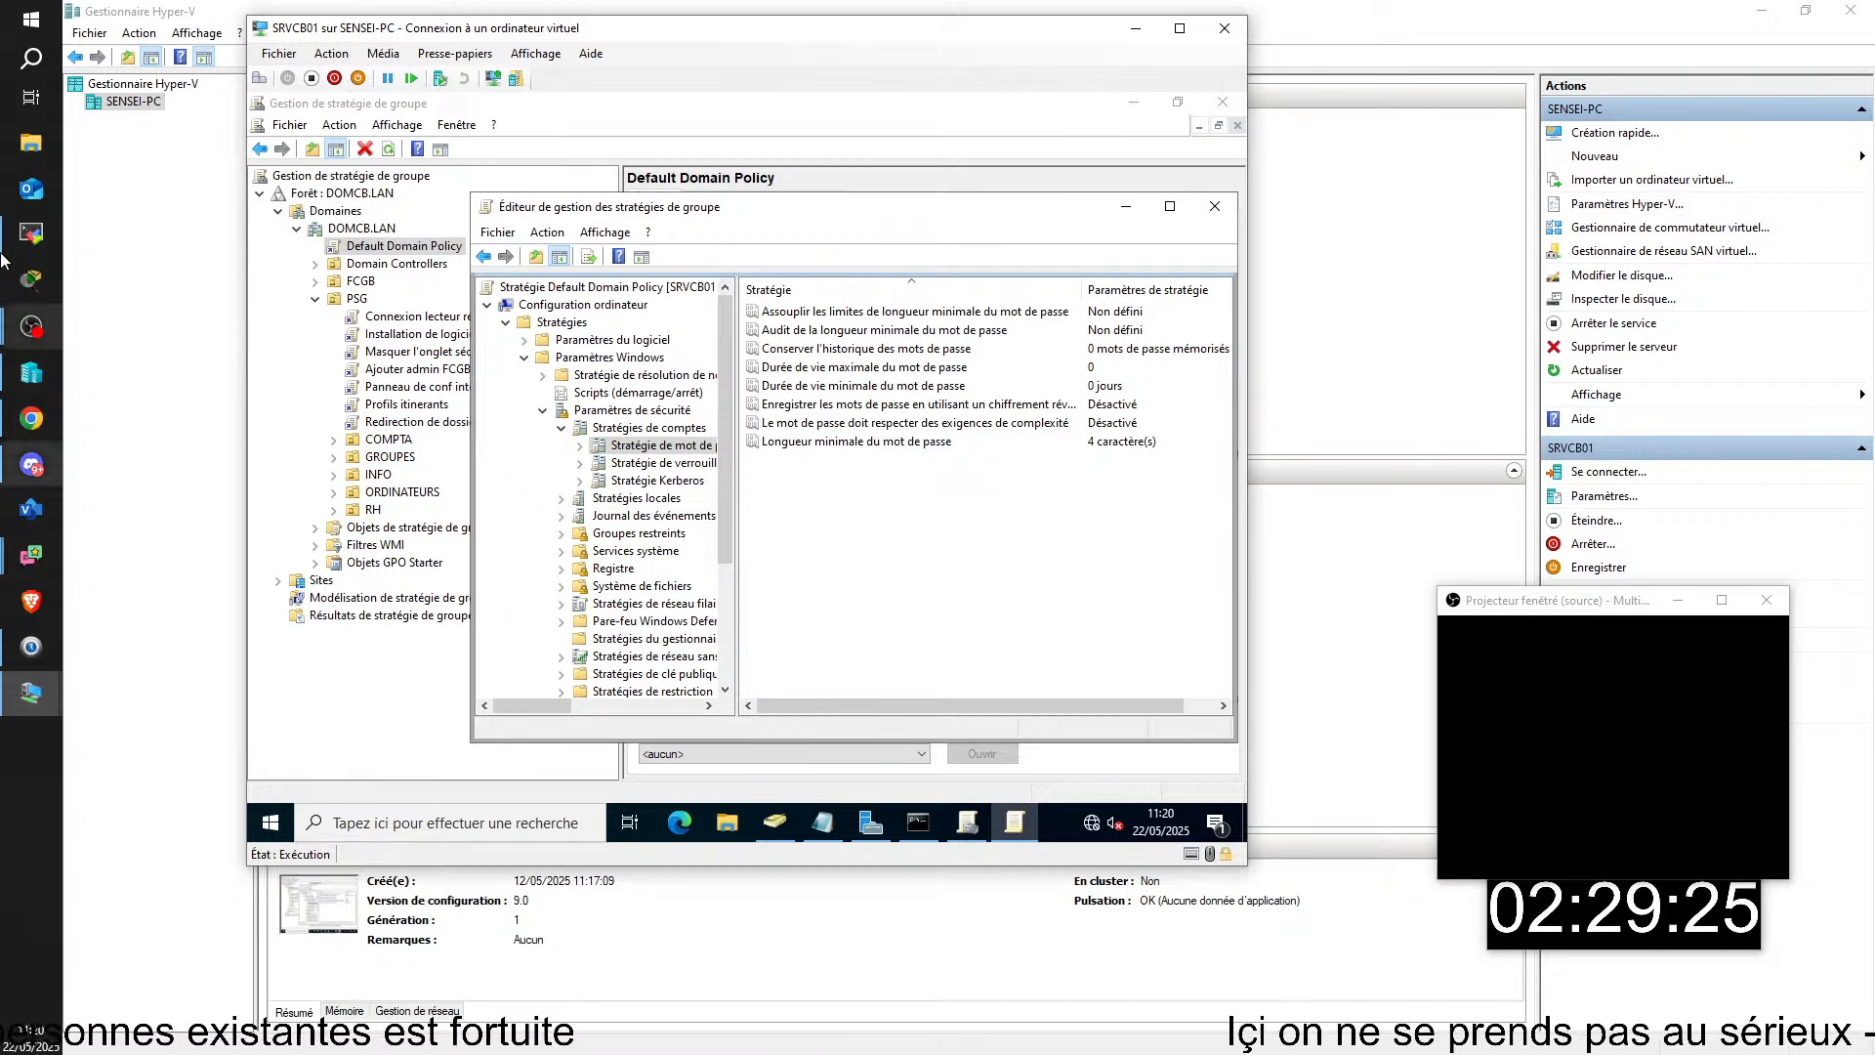
- Widen the policy tree and display the Stratégie de verrouillage du compte settings
mouse_move(35, 691)
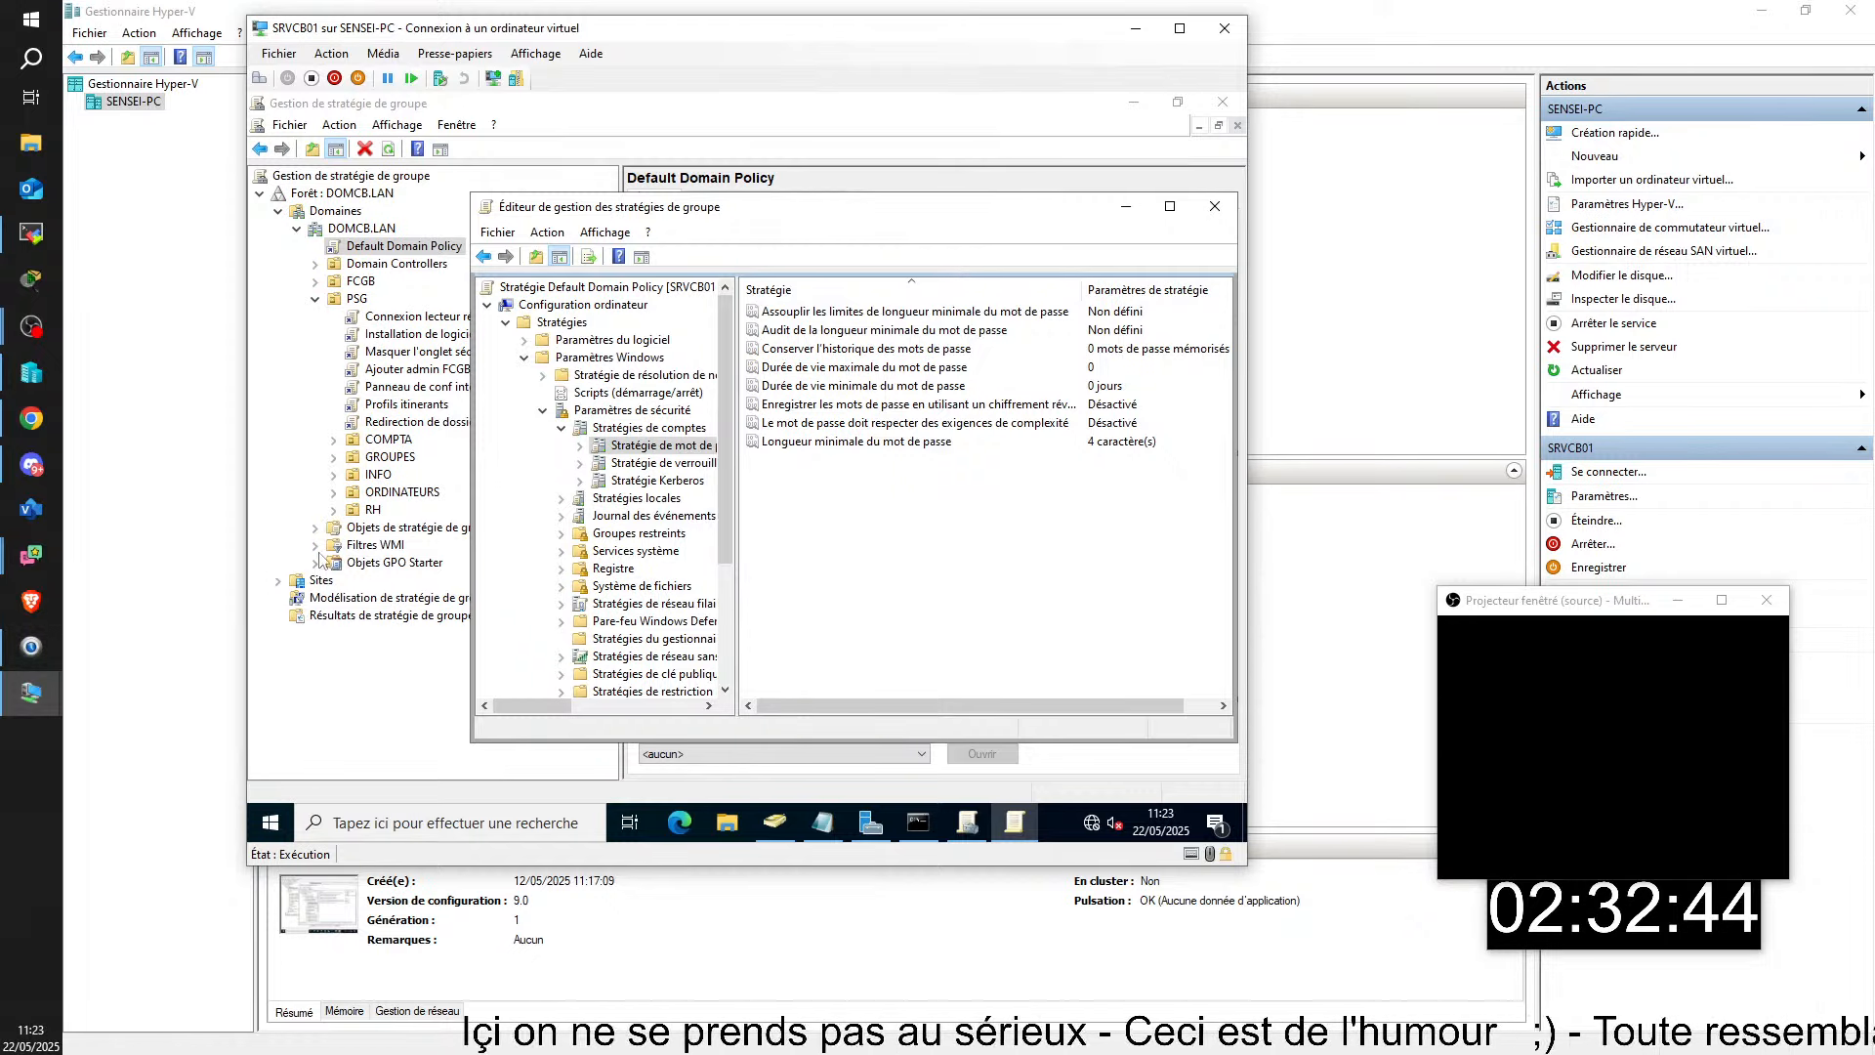
left_click_drag(737, 550, 774, 544)
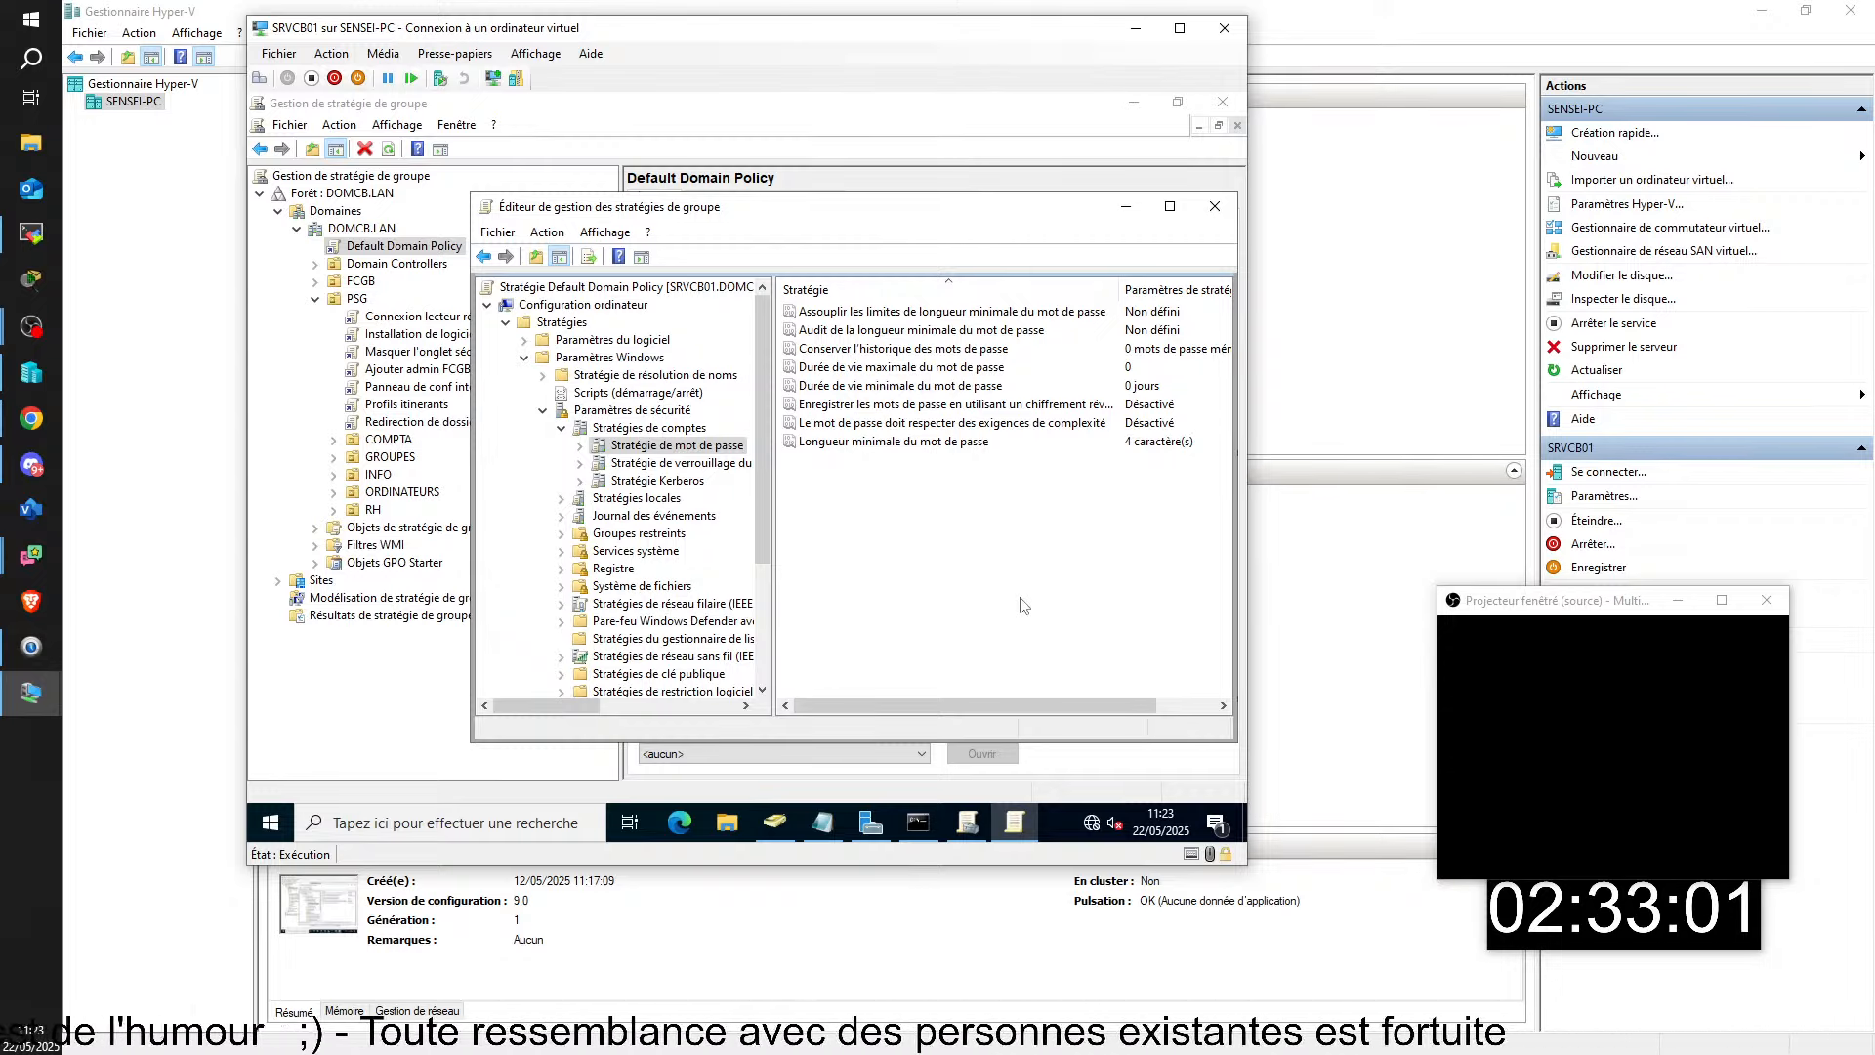
left_click(654, 466)
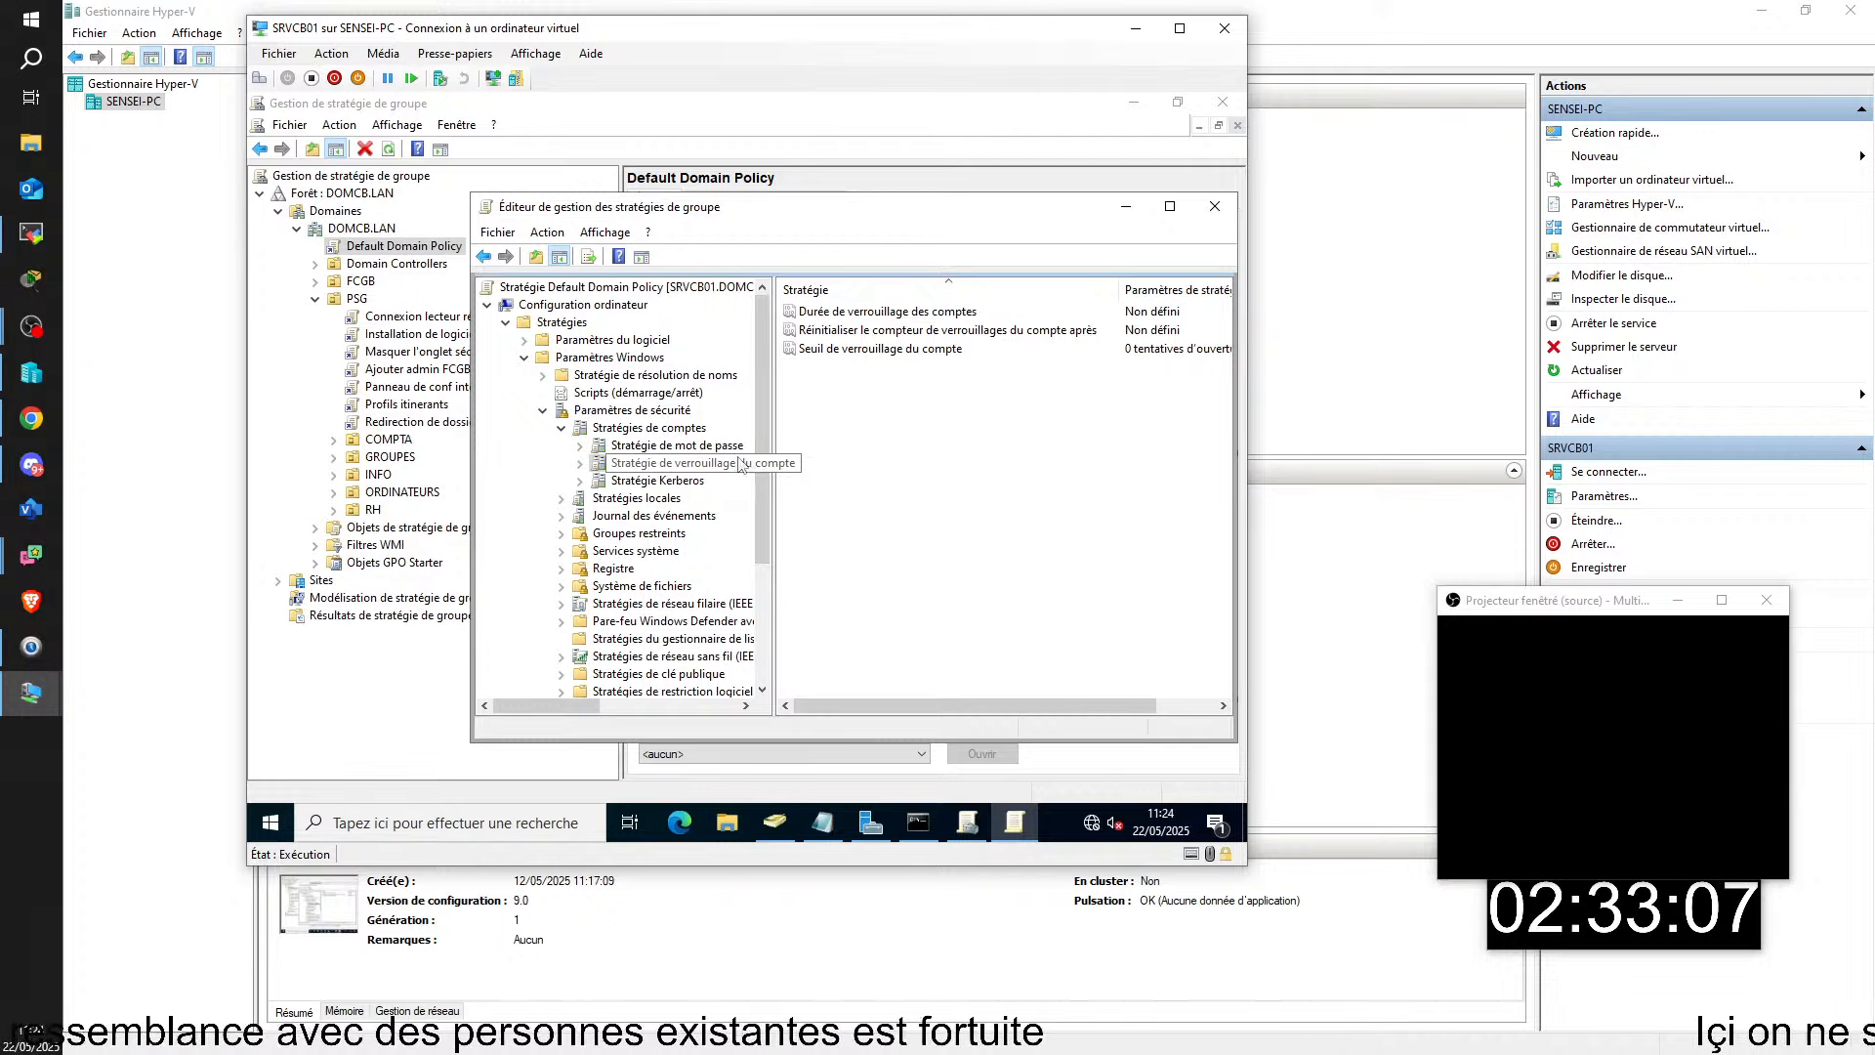
- Bring the SRVCB01 virtual machine console back to the front and maximize the policy editor with a wider policy tree
left_click(1433, 525)
left_click(1260, 344)
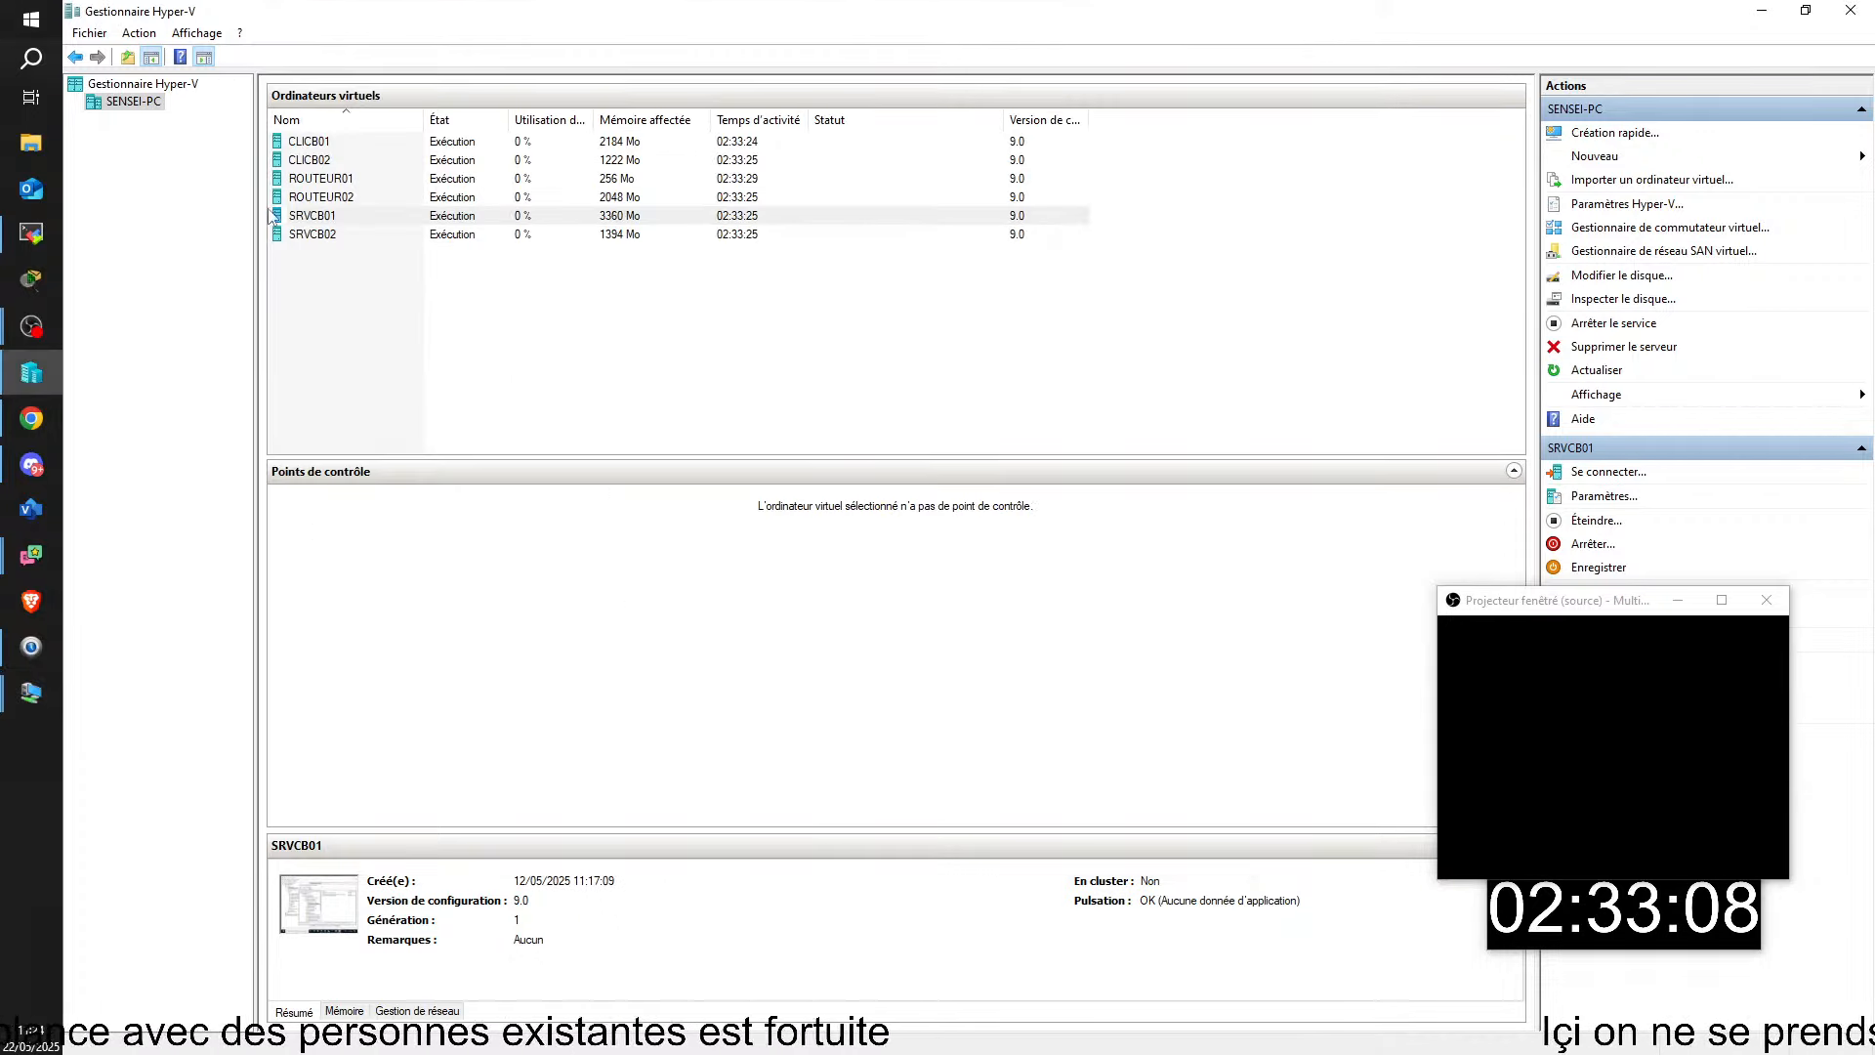
left_click(314, 216)
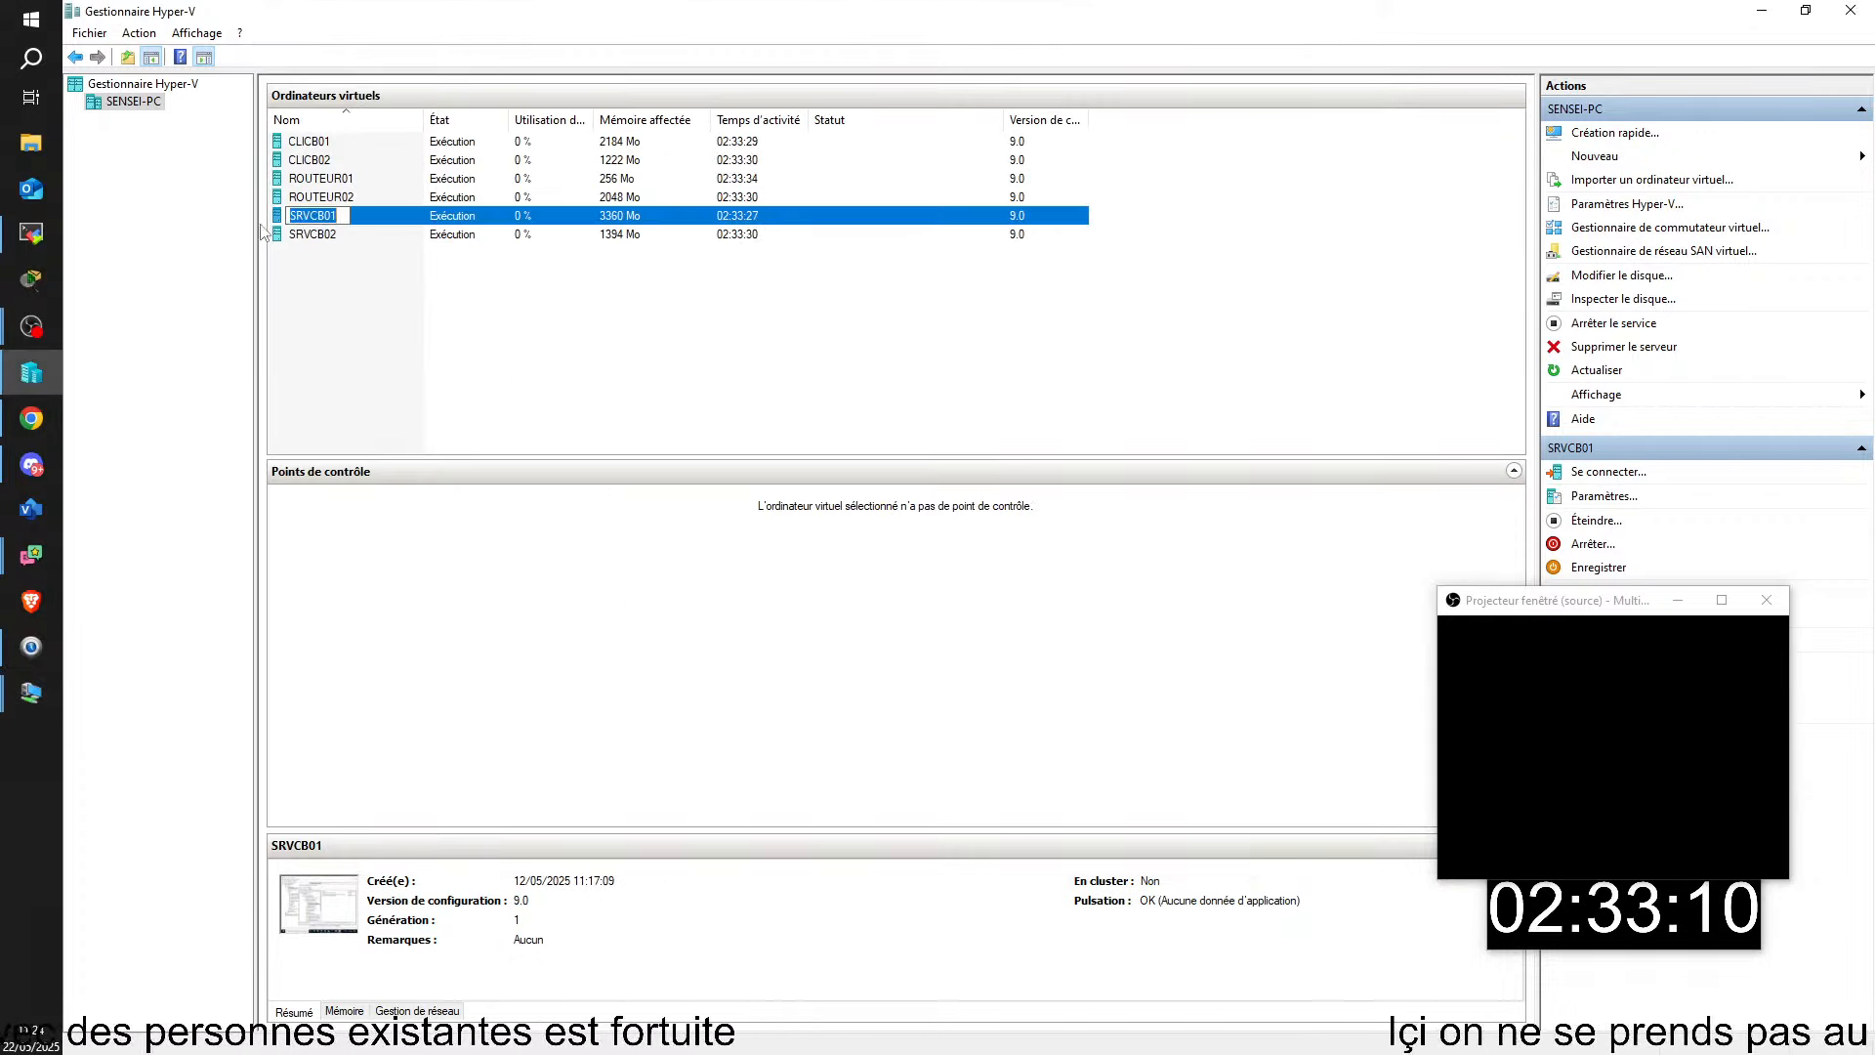
double_click(284, 216)
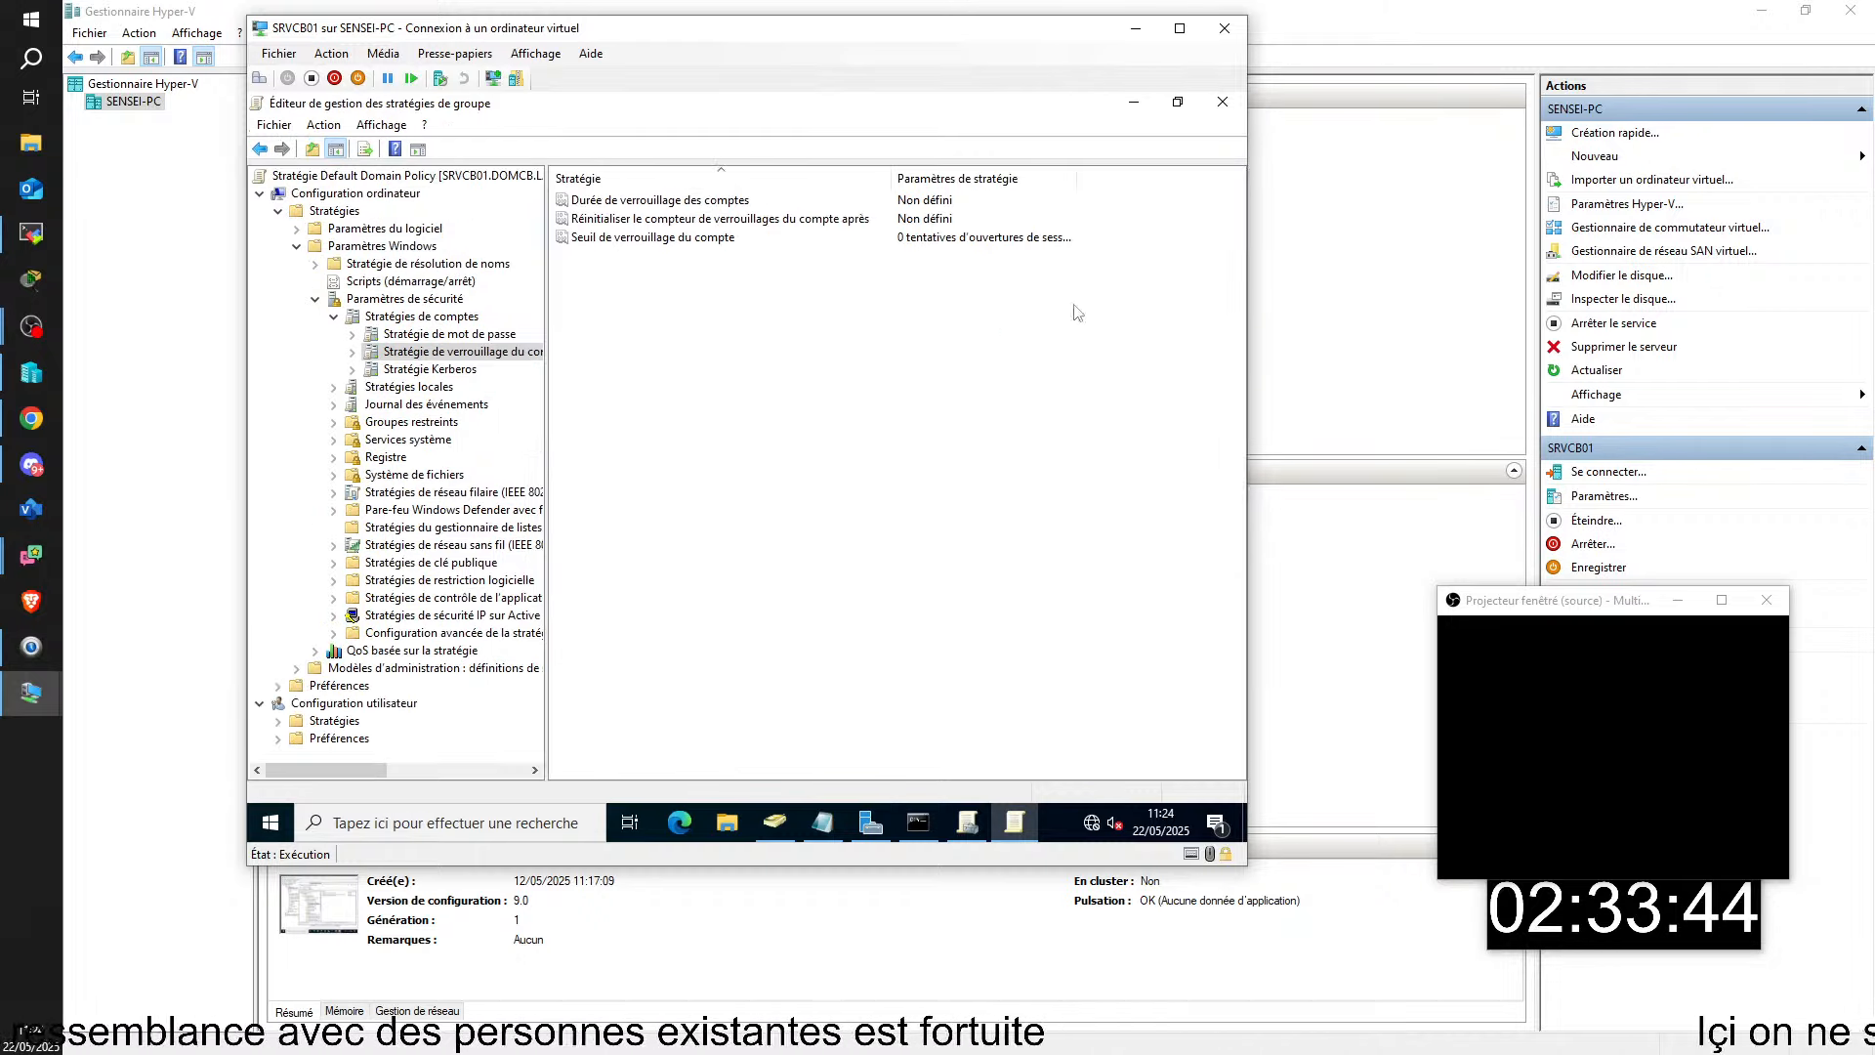
left_click(1169, 206)
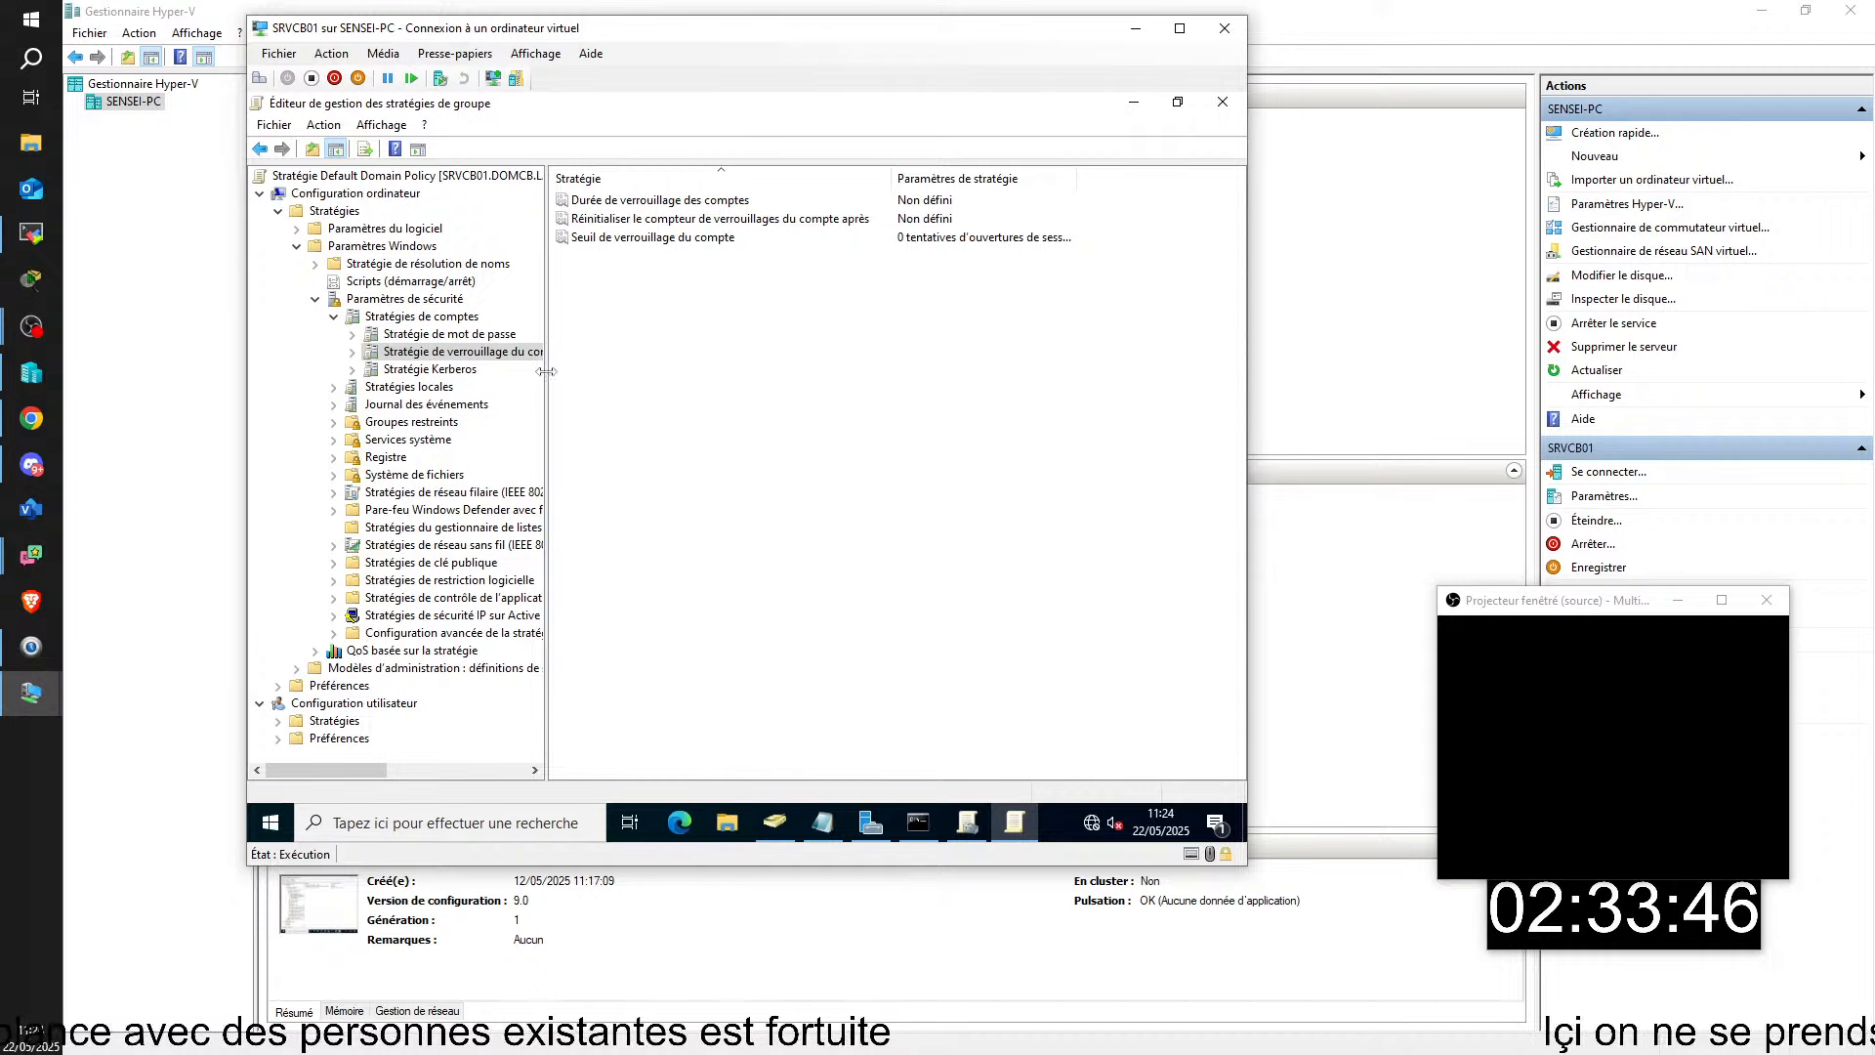
left_click_drag(546, 377, 587, 377)
- Set the Seuil de verrouillage du compte policy to 3 invalid logon attempts
double_click(722, 239)
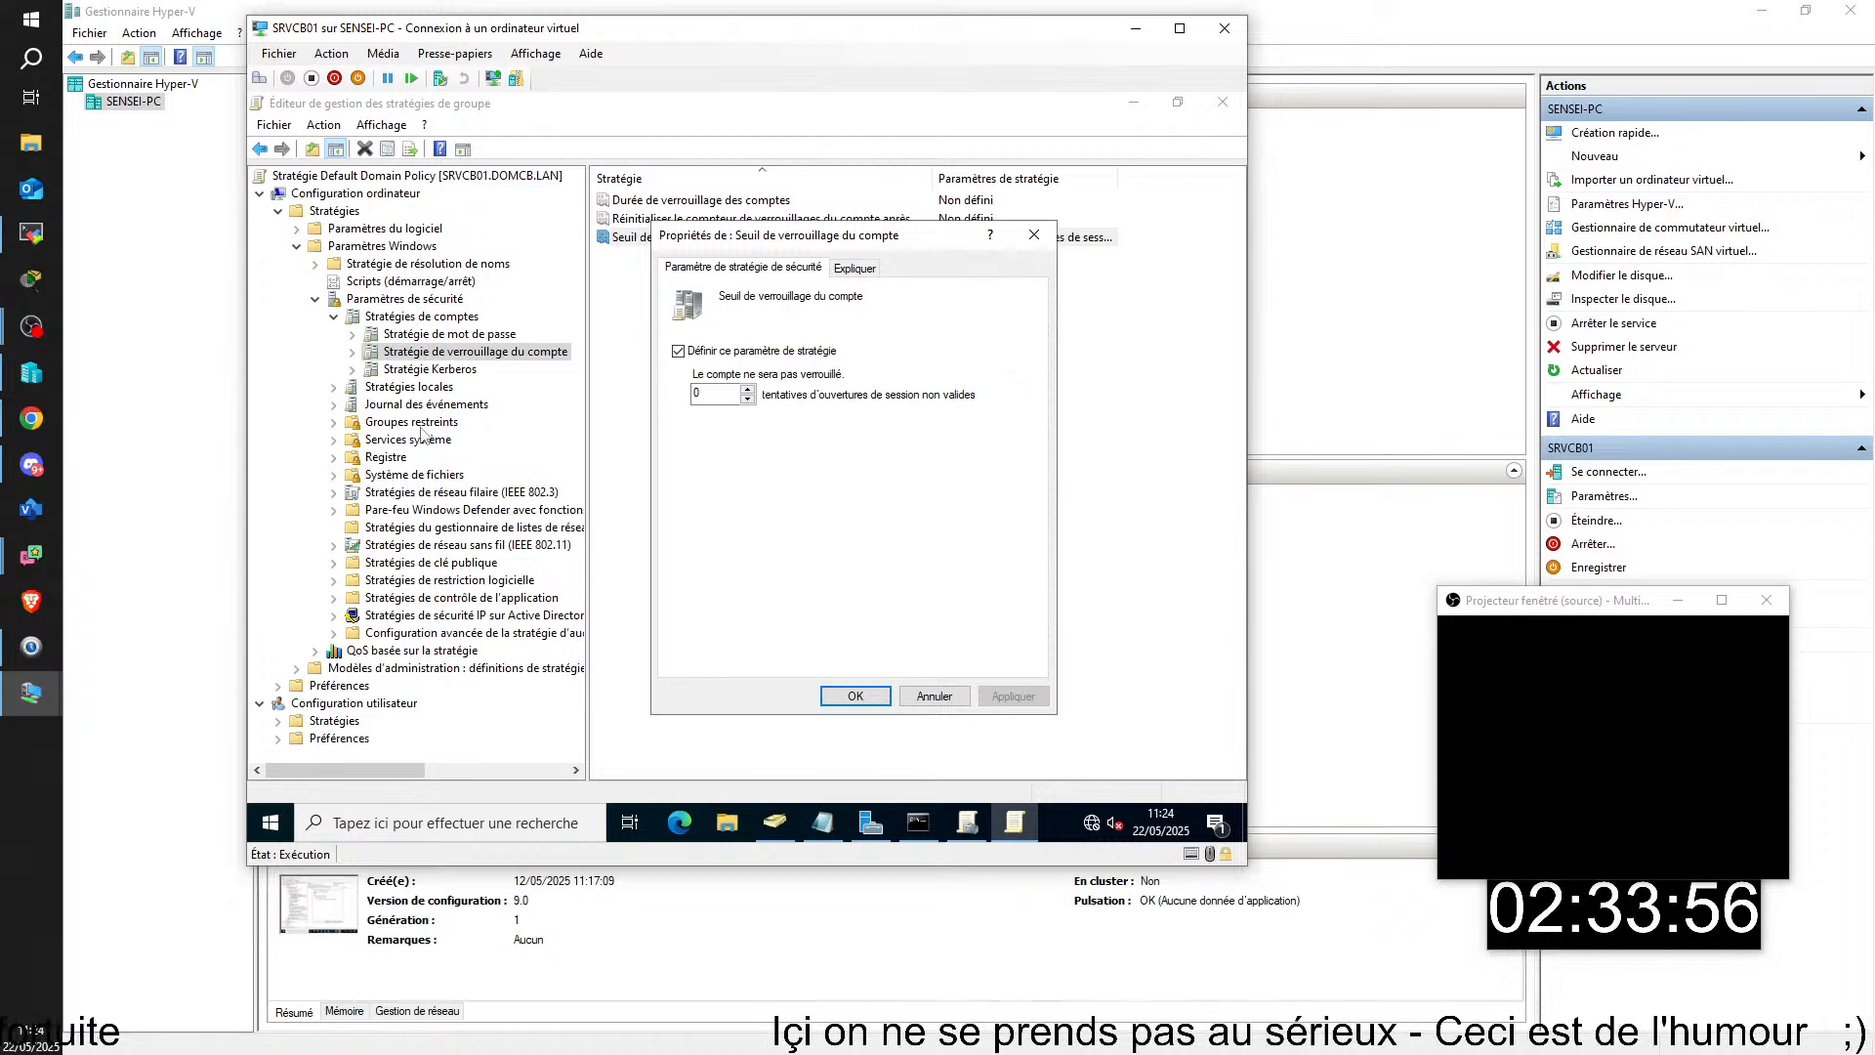
double_click(698, 393)
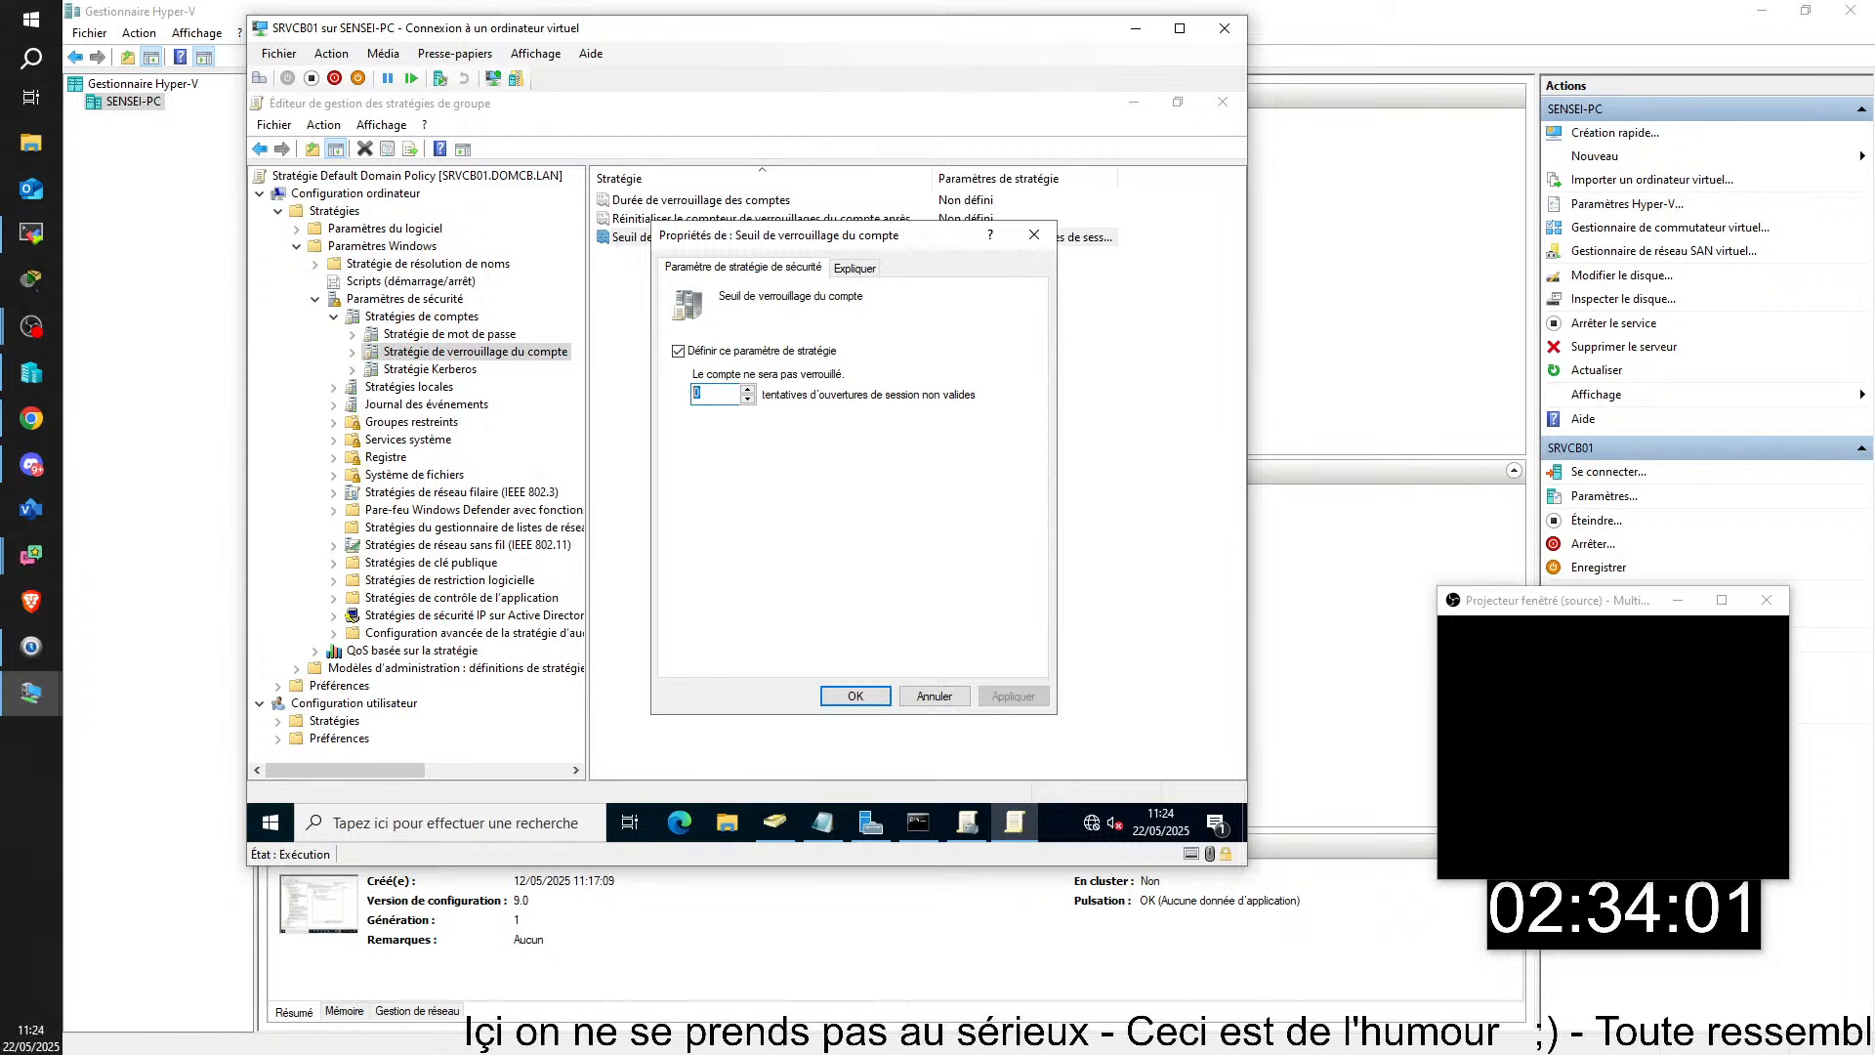
type("1")
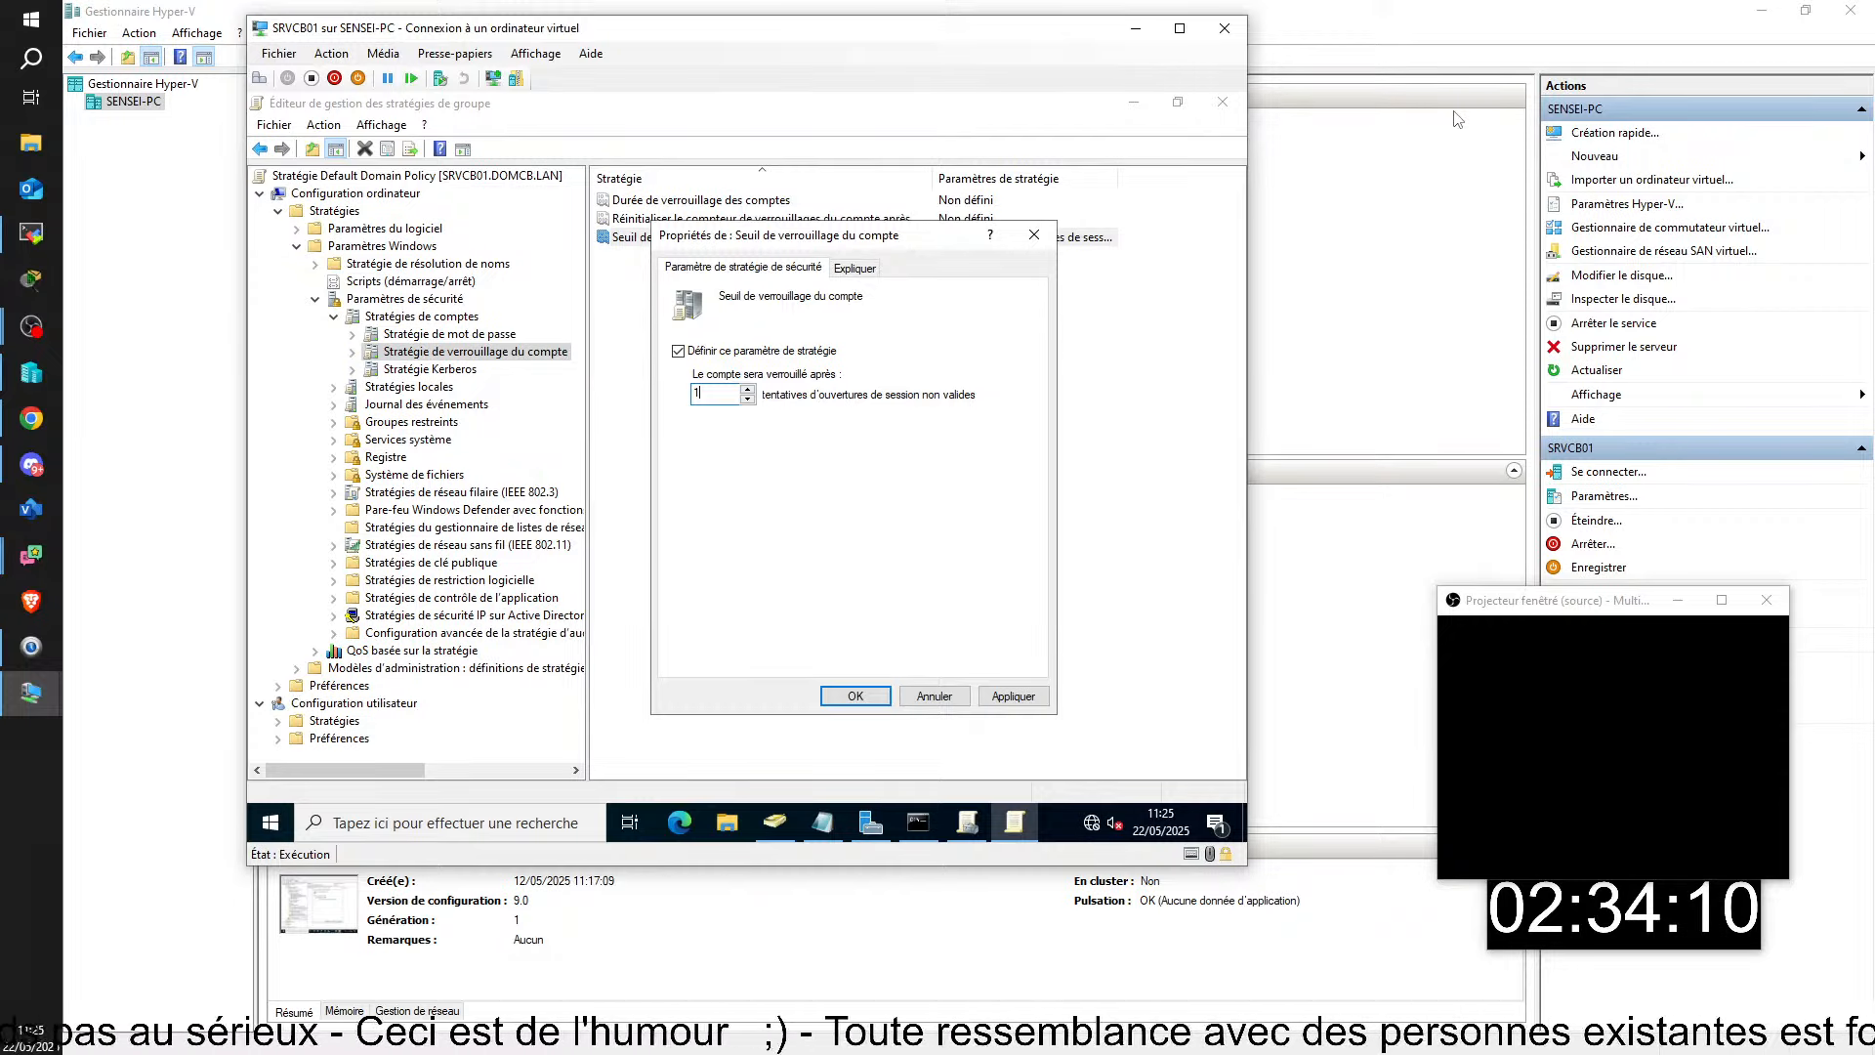
key("BackSpace")
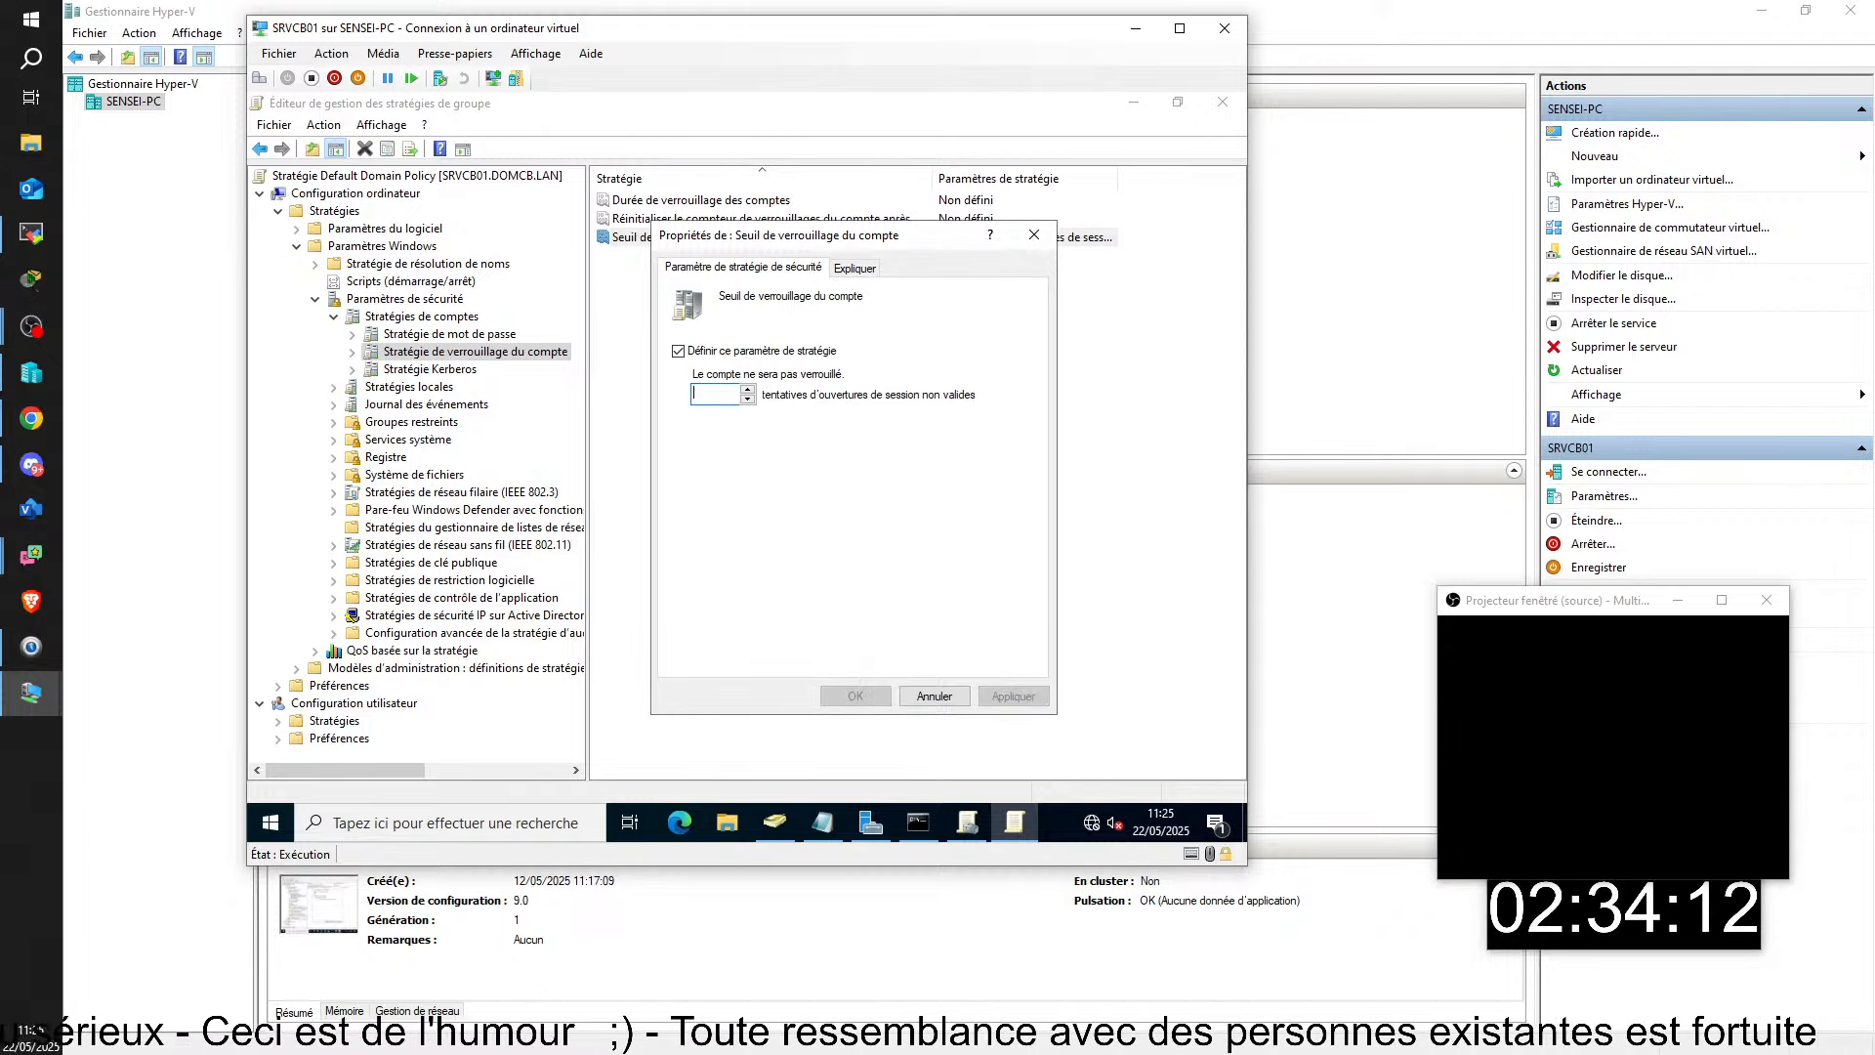
type("3")
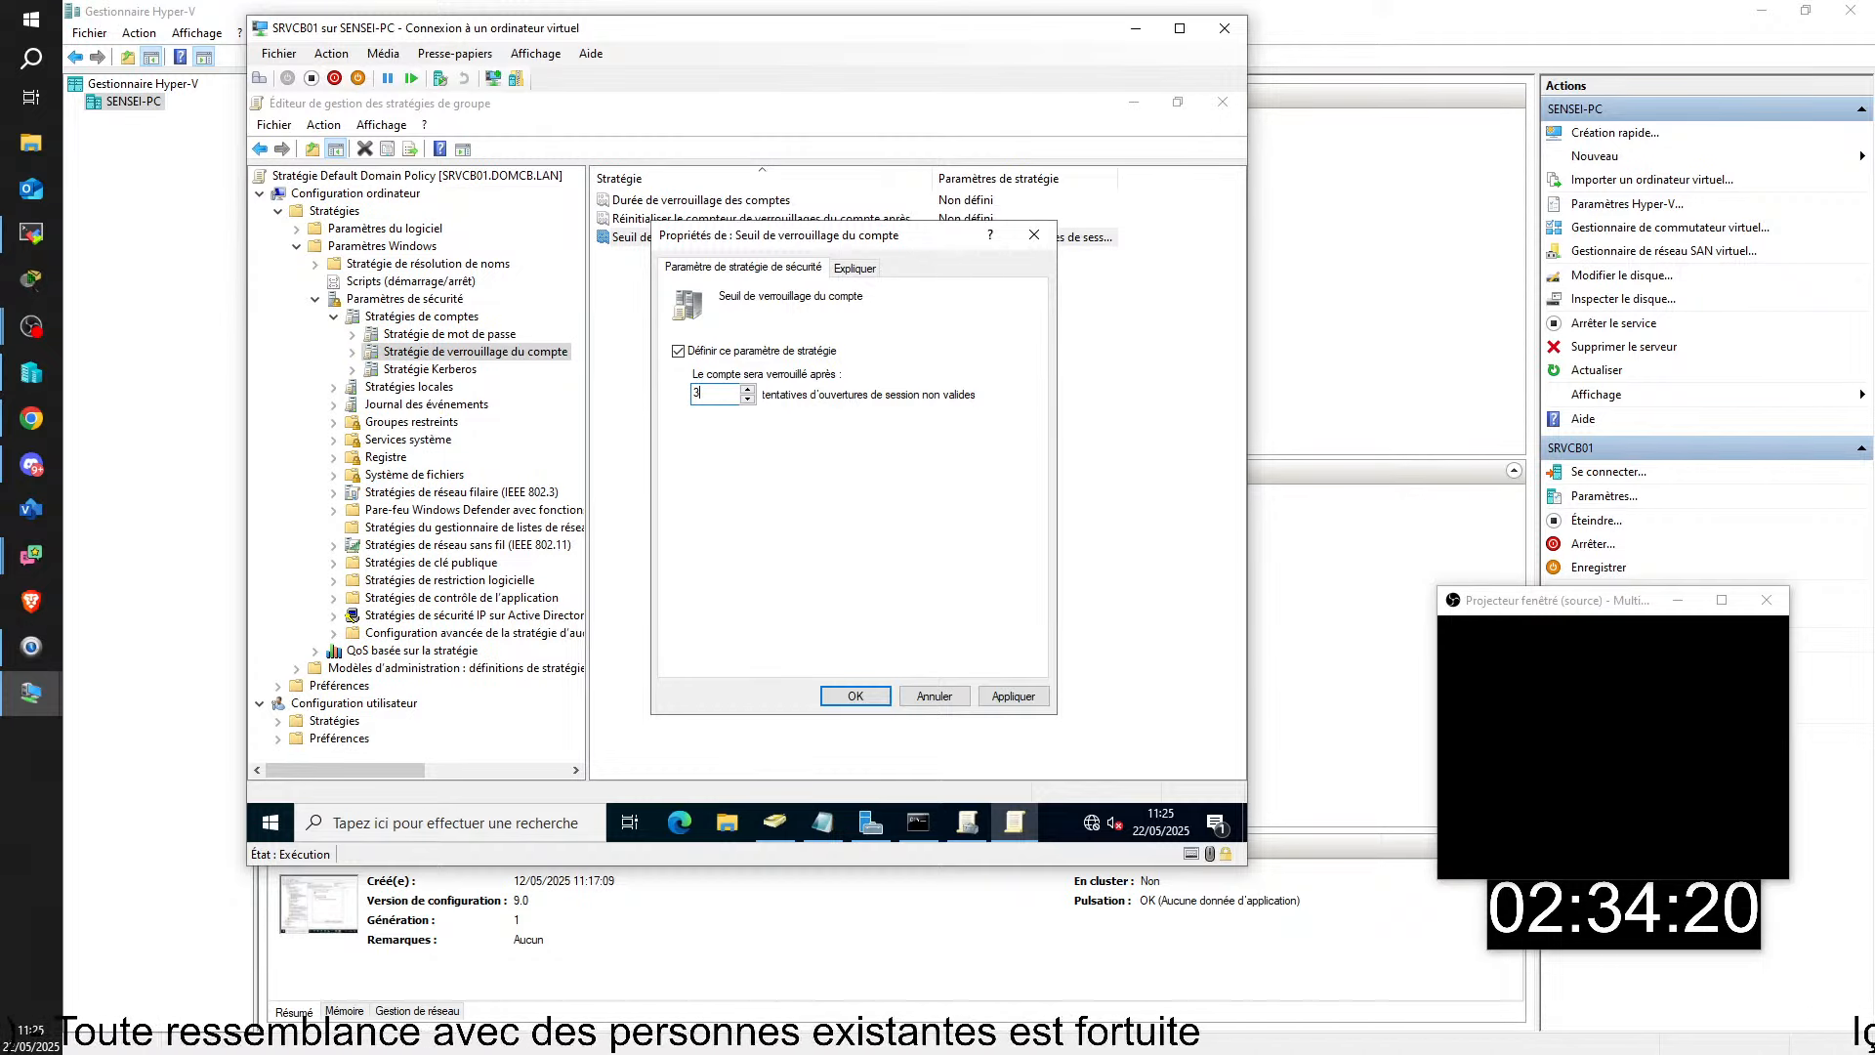
key("Escape")
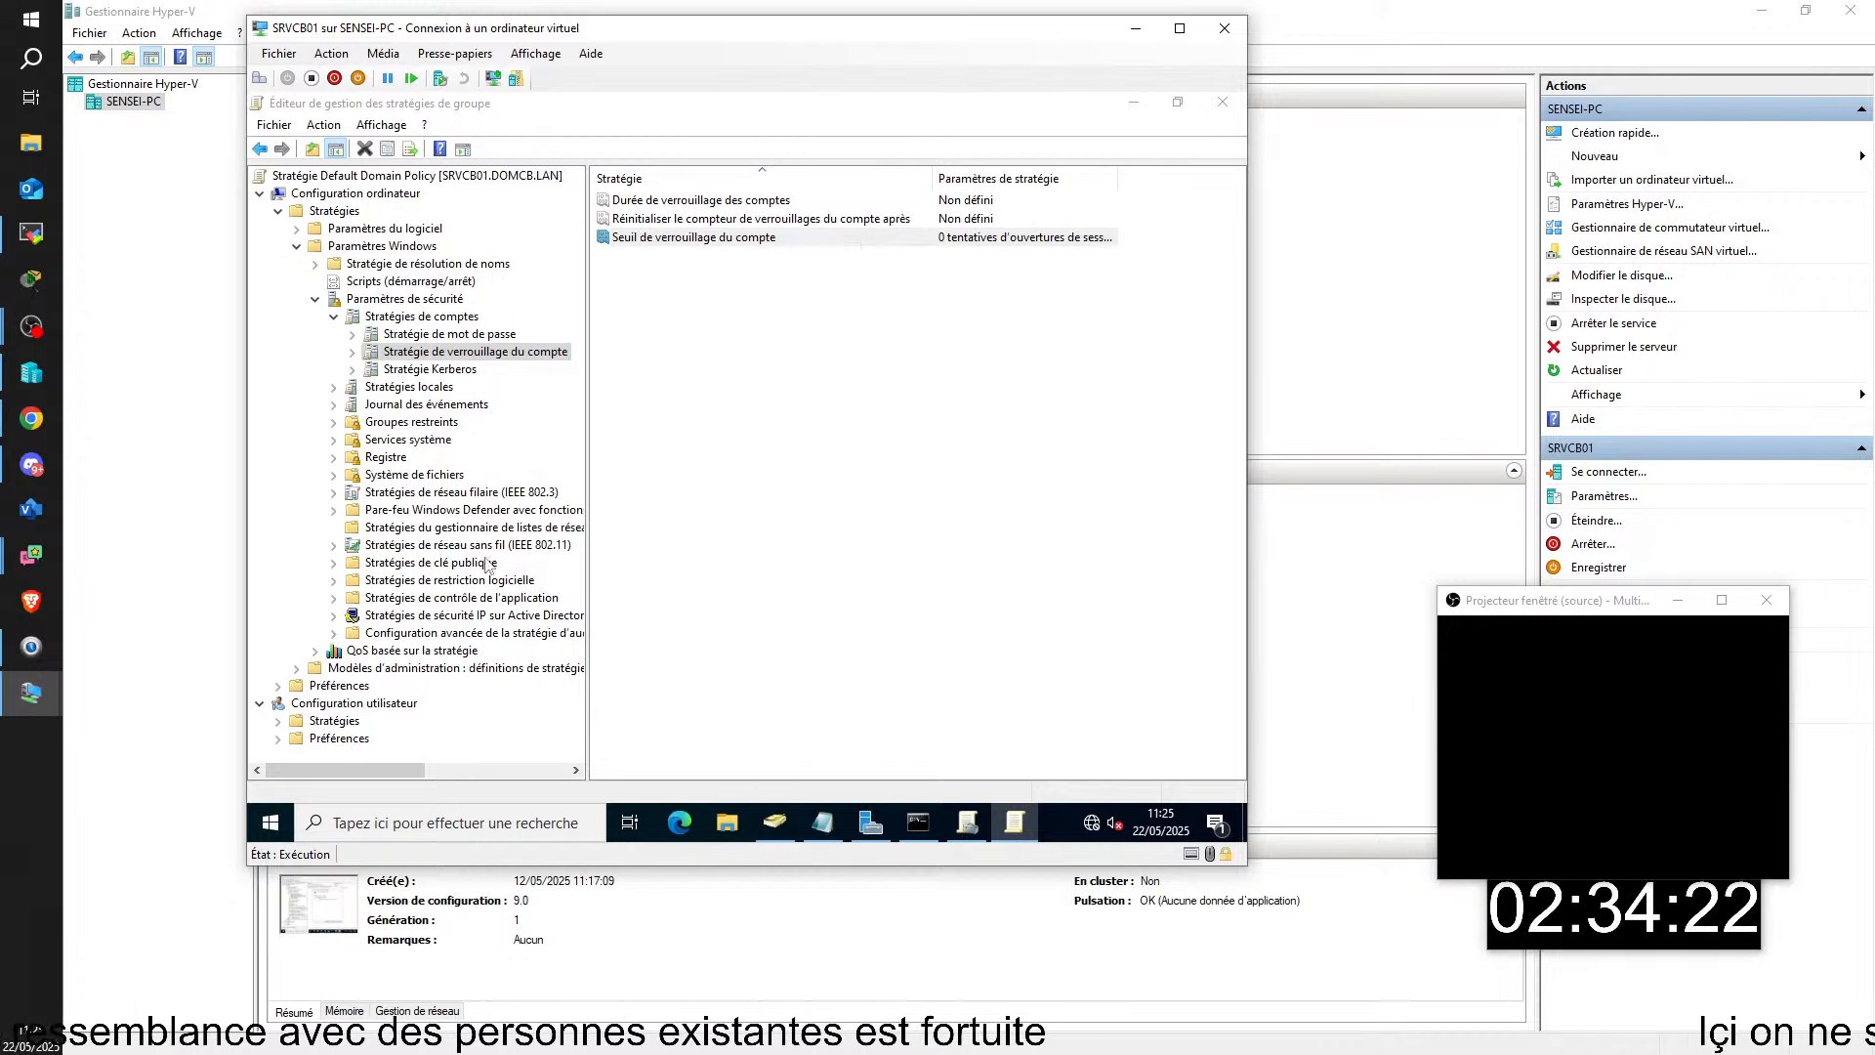
double_click(682, 237)
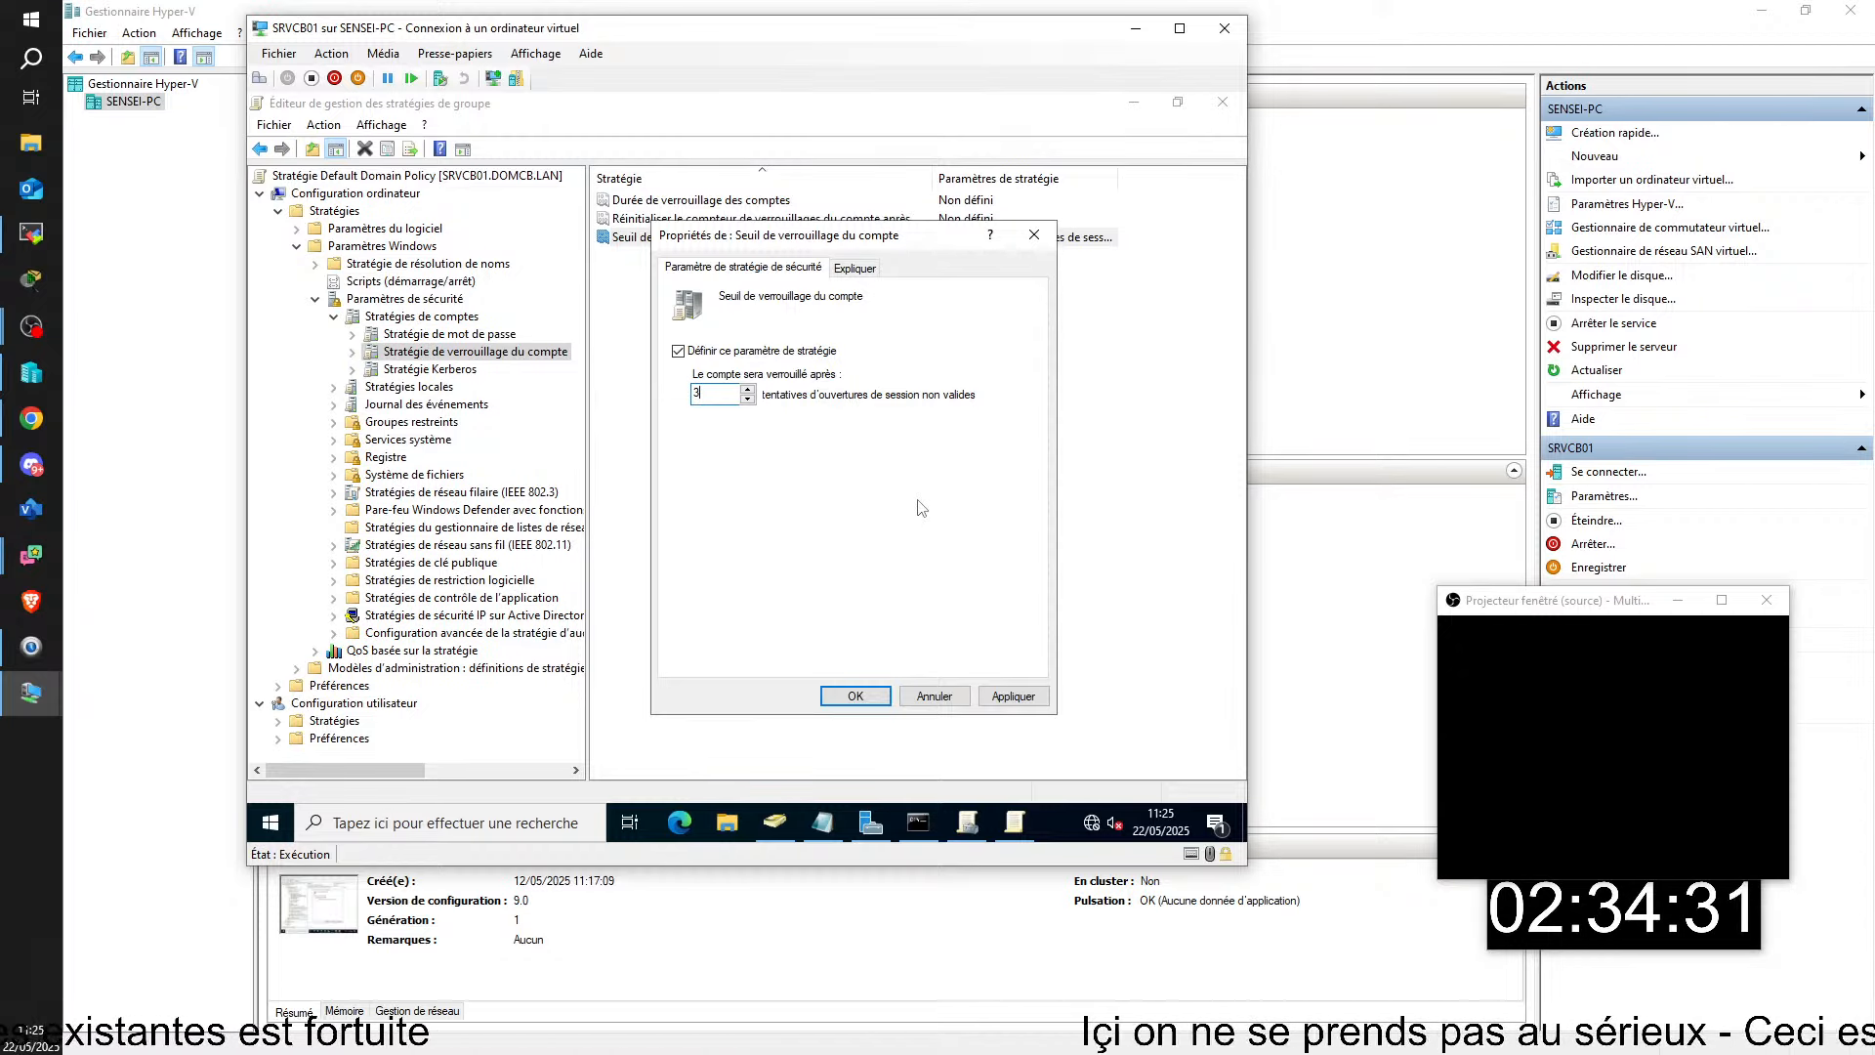
- Apply the lockout threshold and accept the suggested 30 minutes for the lockout duration and the lockout counter reset
left_click(855, 695)
left_click(694, 481)
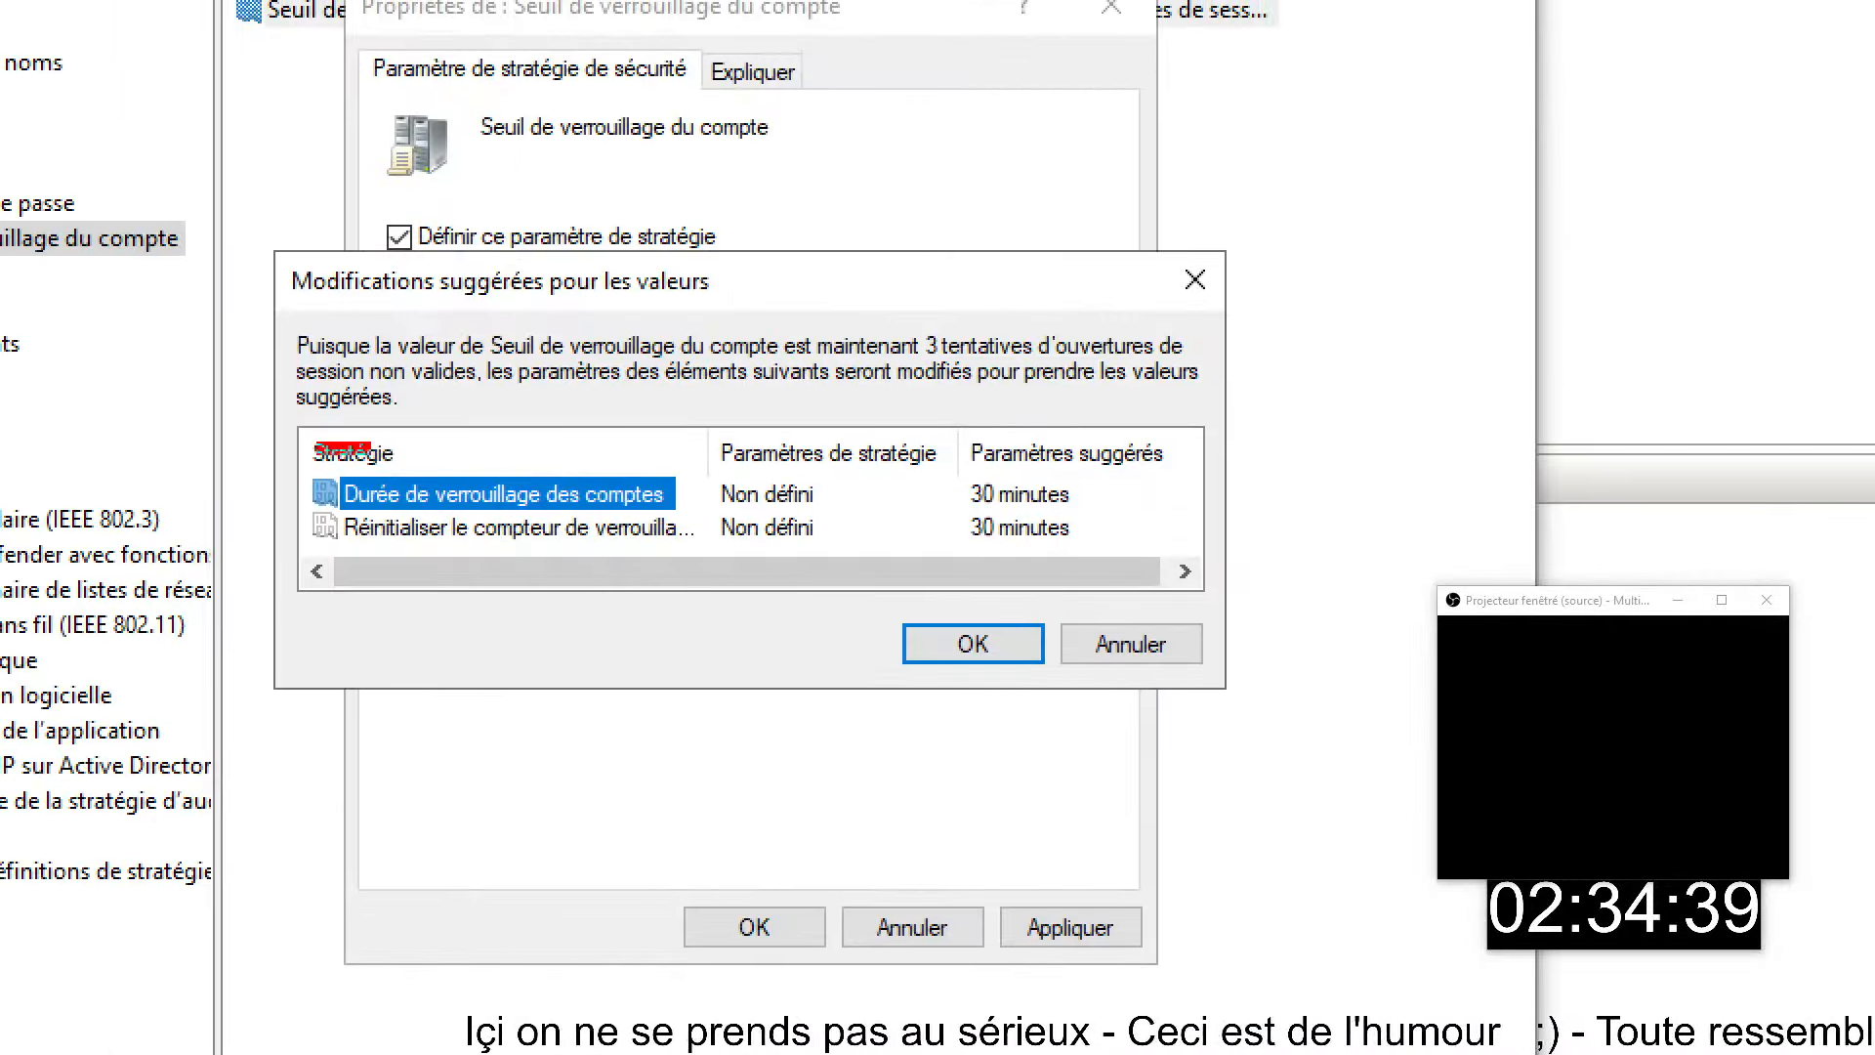
mouse_move(316, 444)
left_mouse_down()
mouse_move(1133, 585)
mouse_move(1158, 507)
left_mouse_up()
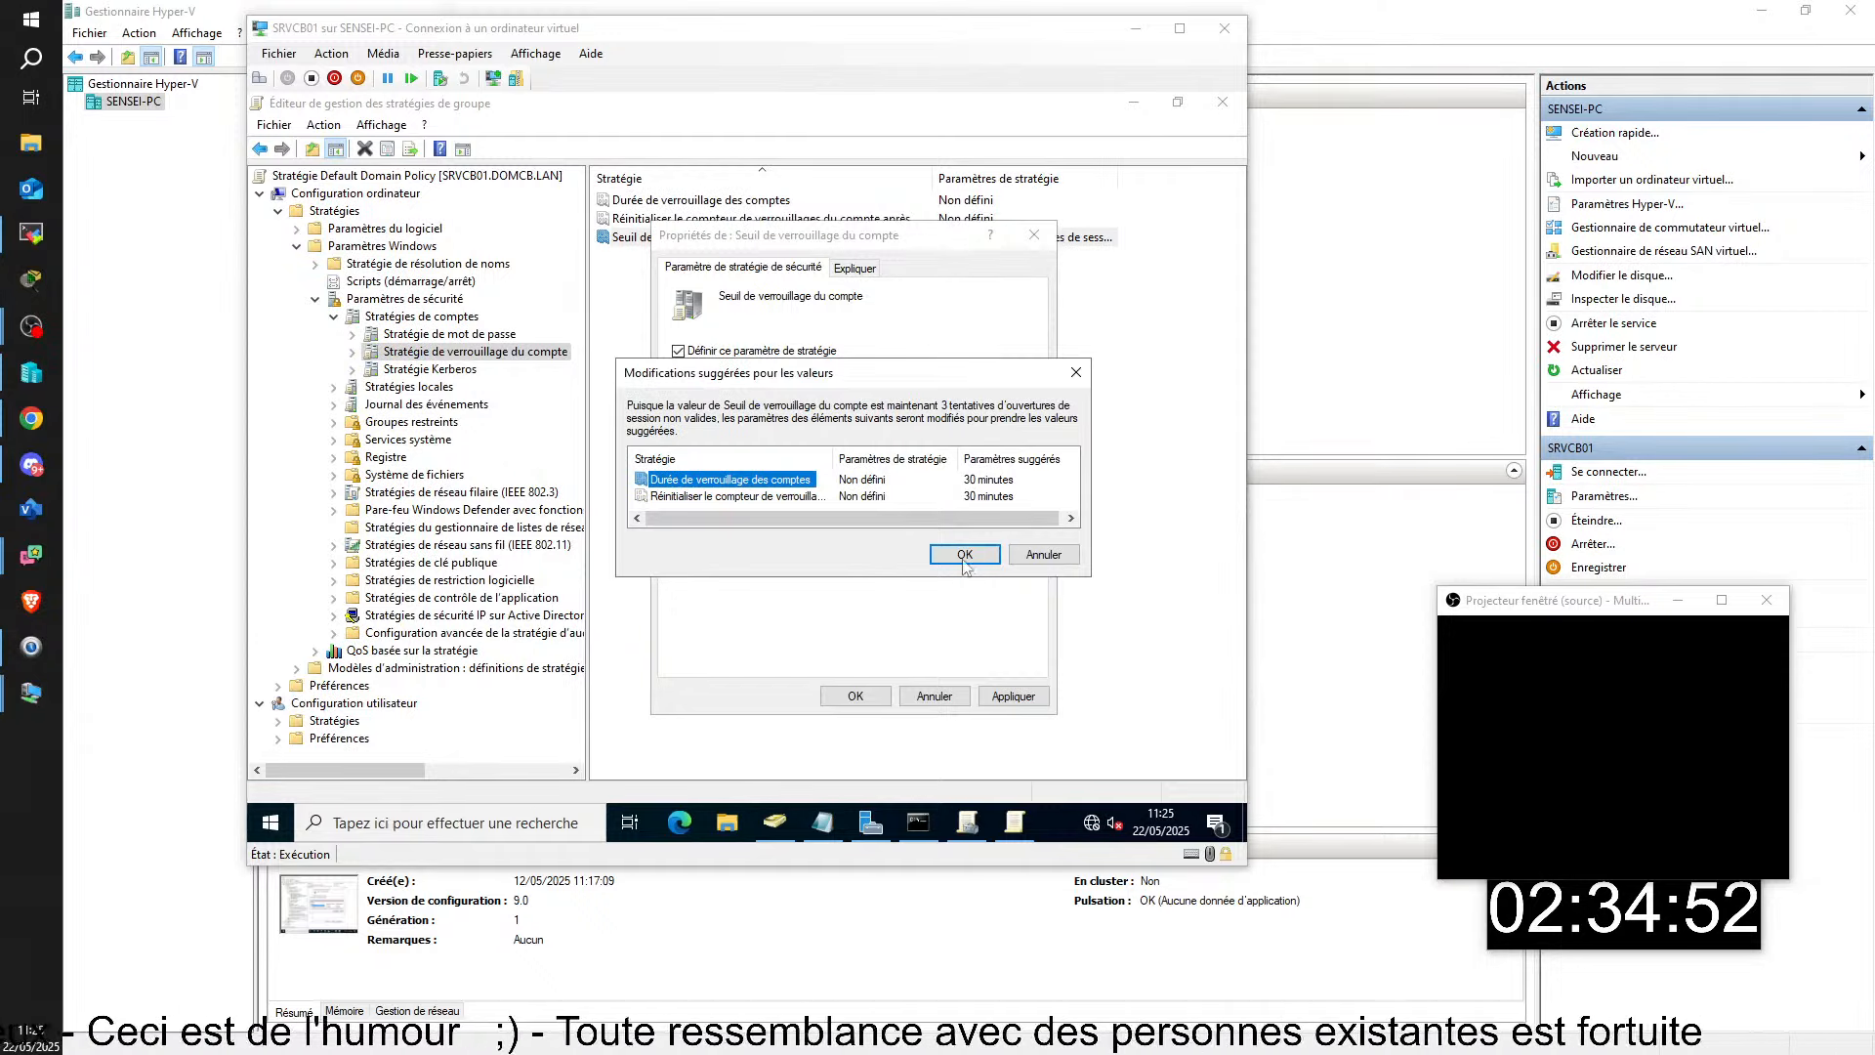
left_click(973, 647)
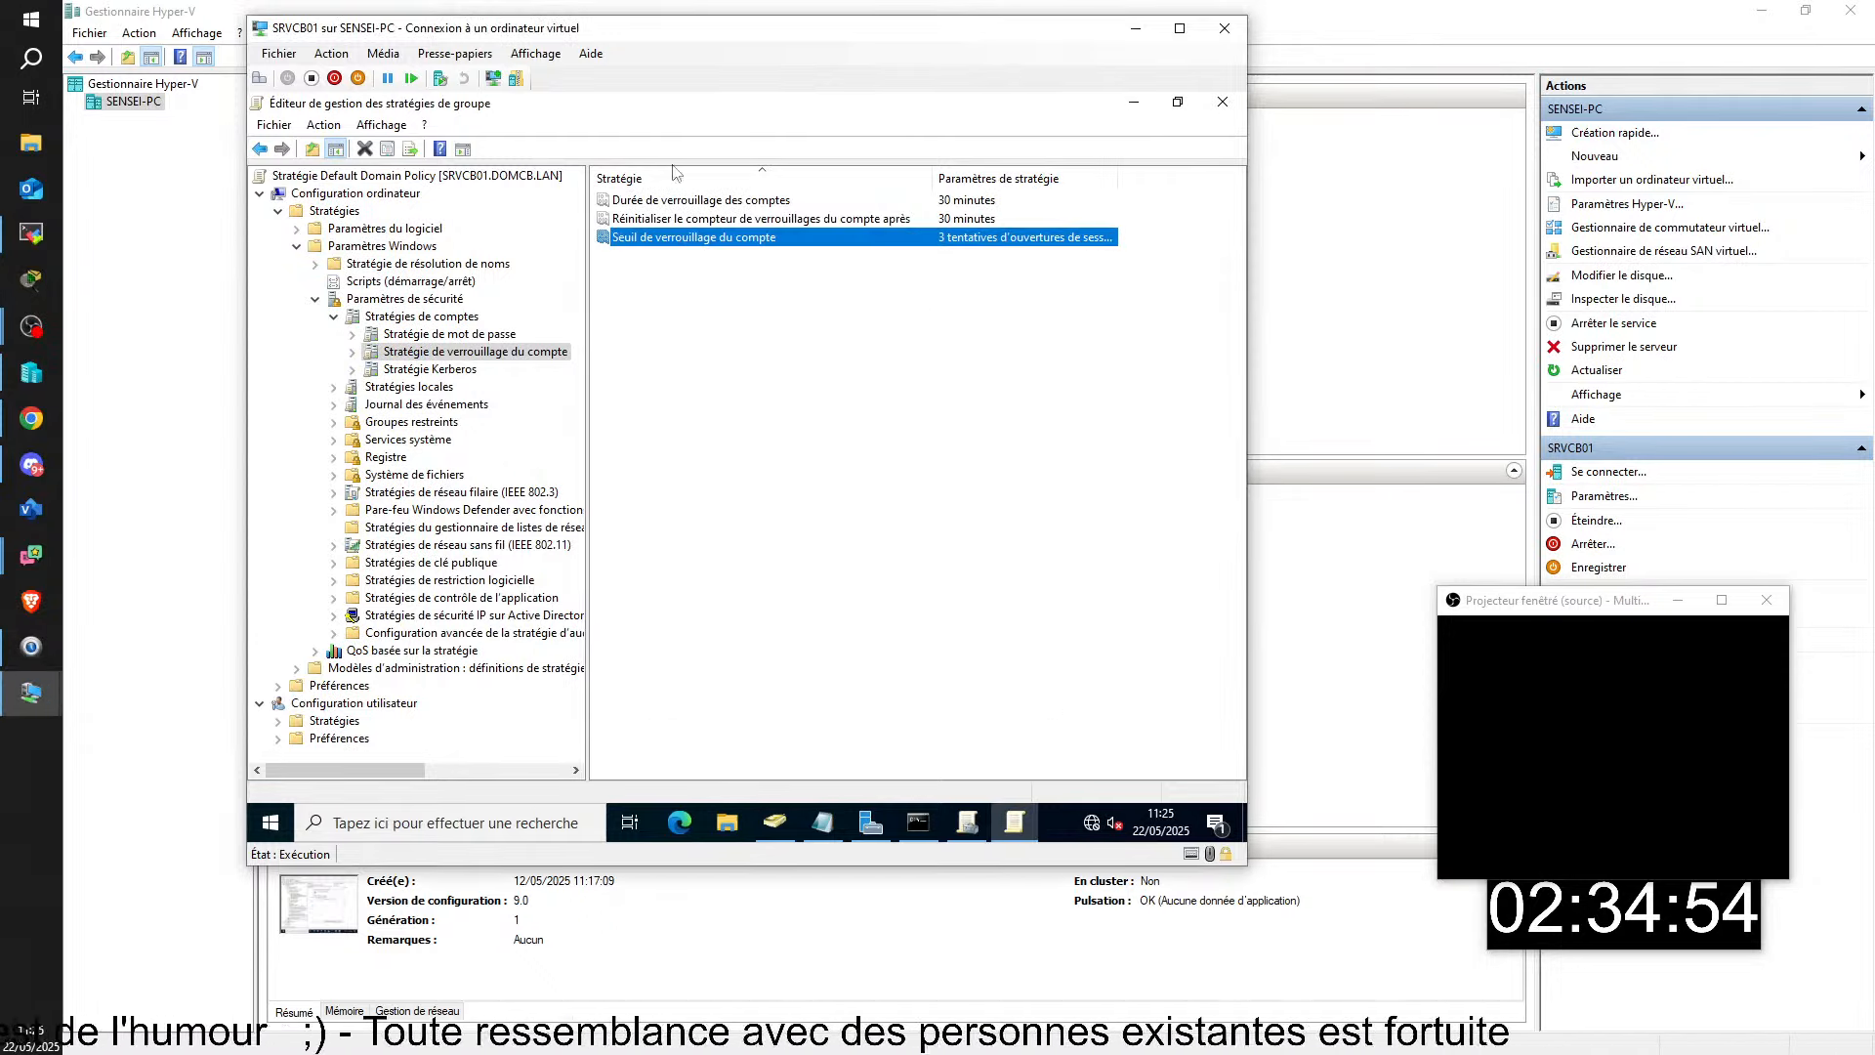
- Set the Durée de verrouillage des comptes policy to 0 minutes so that only an administrator can unlock accounts
double_click(695, 202)
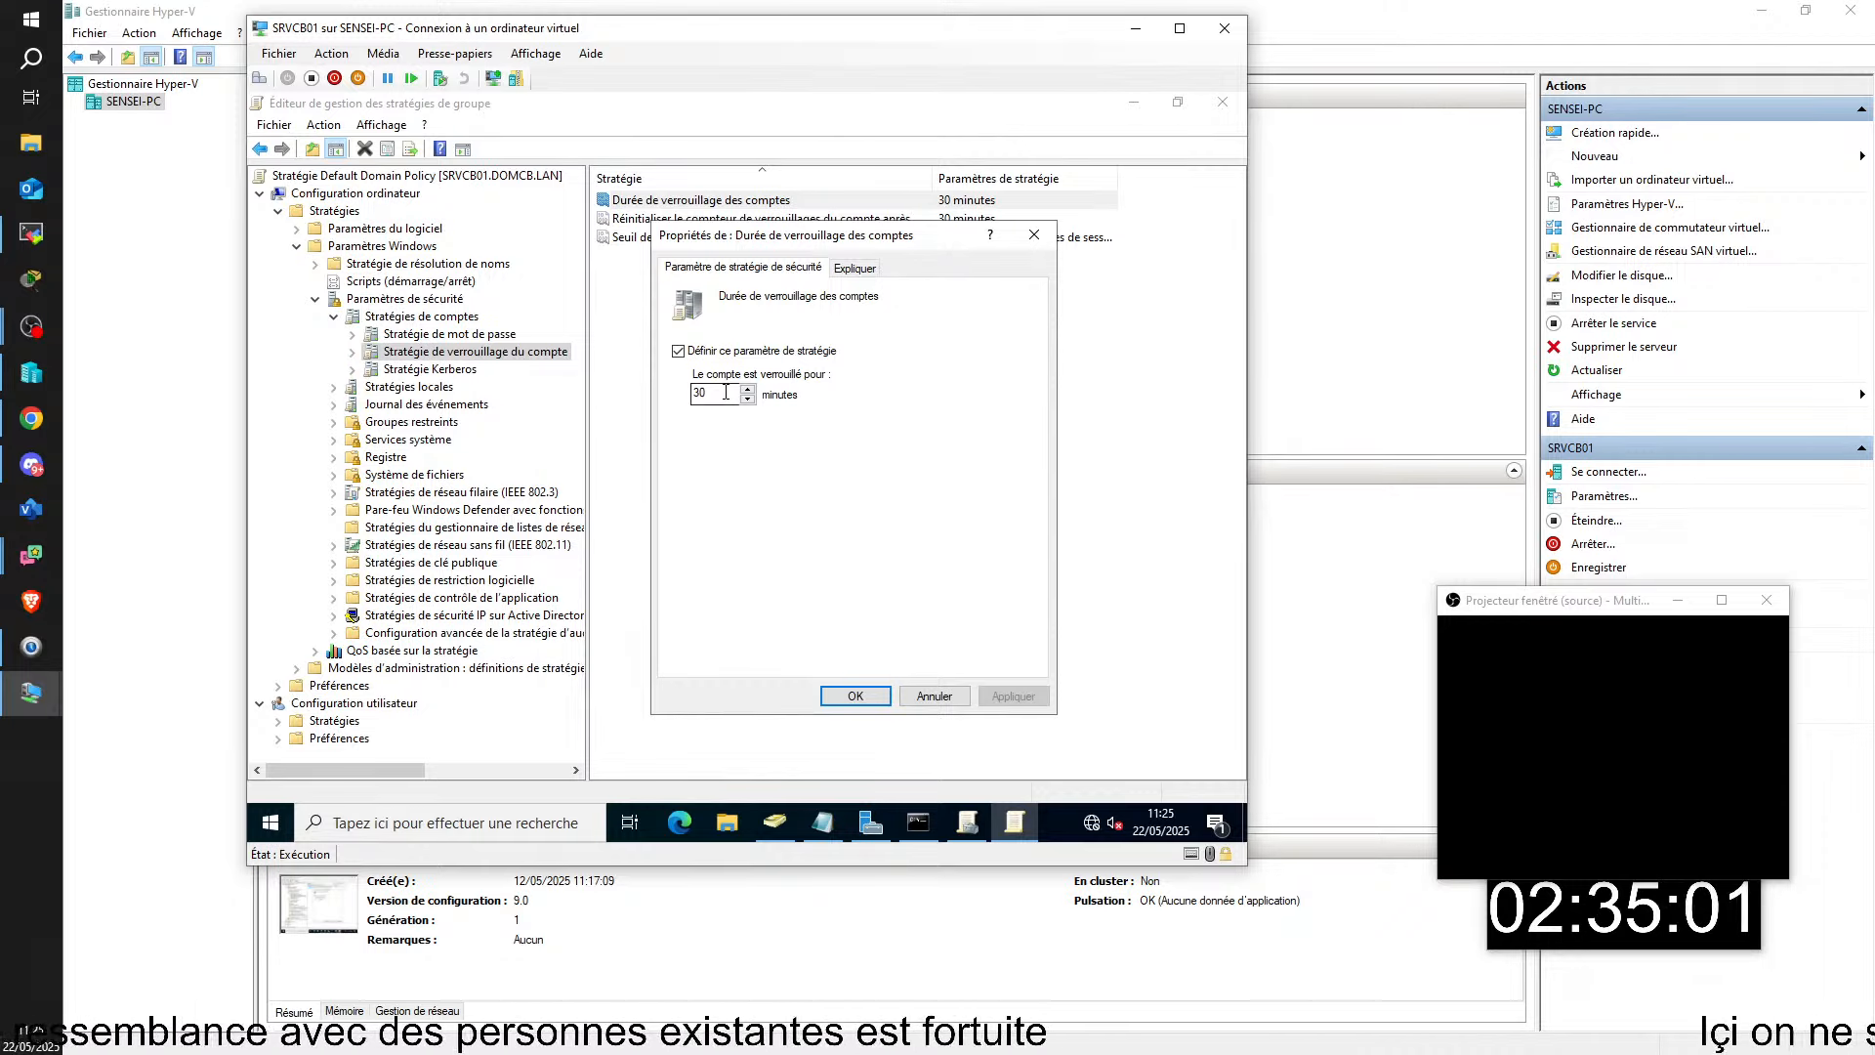
double_click(726, 393)
type("5")
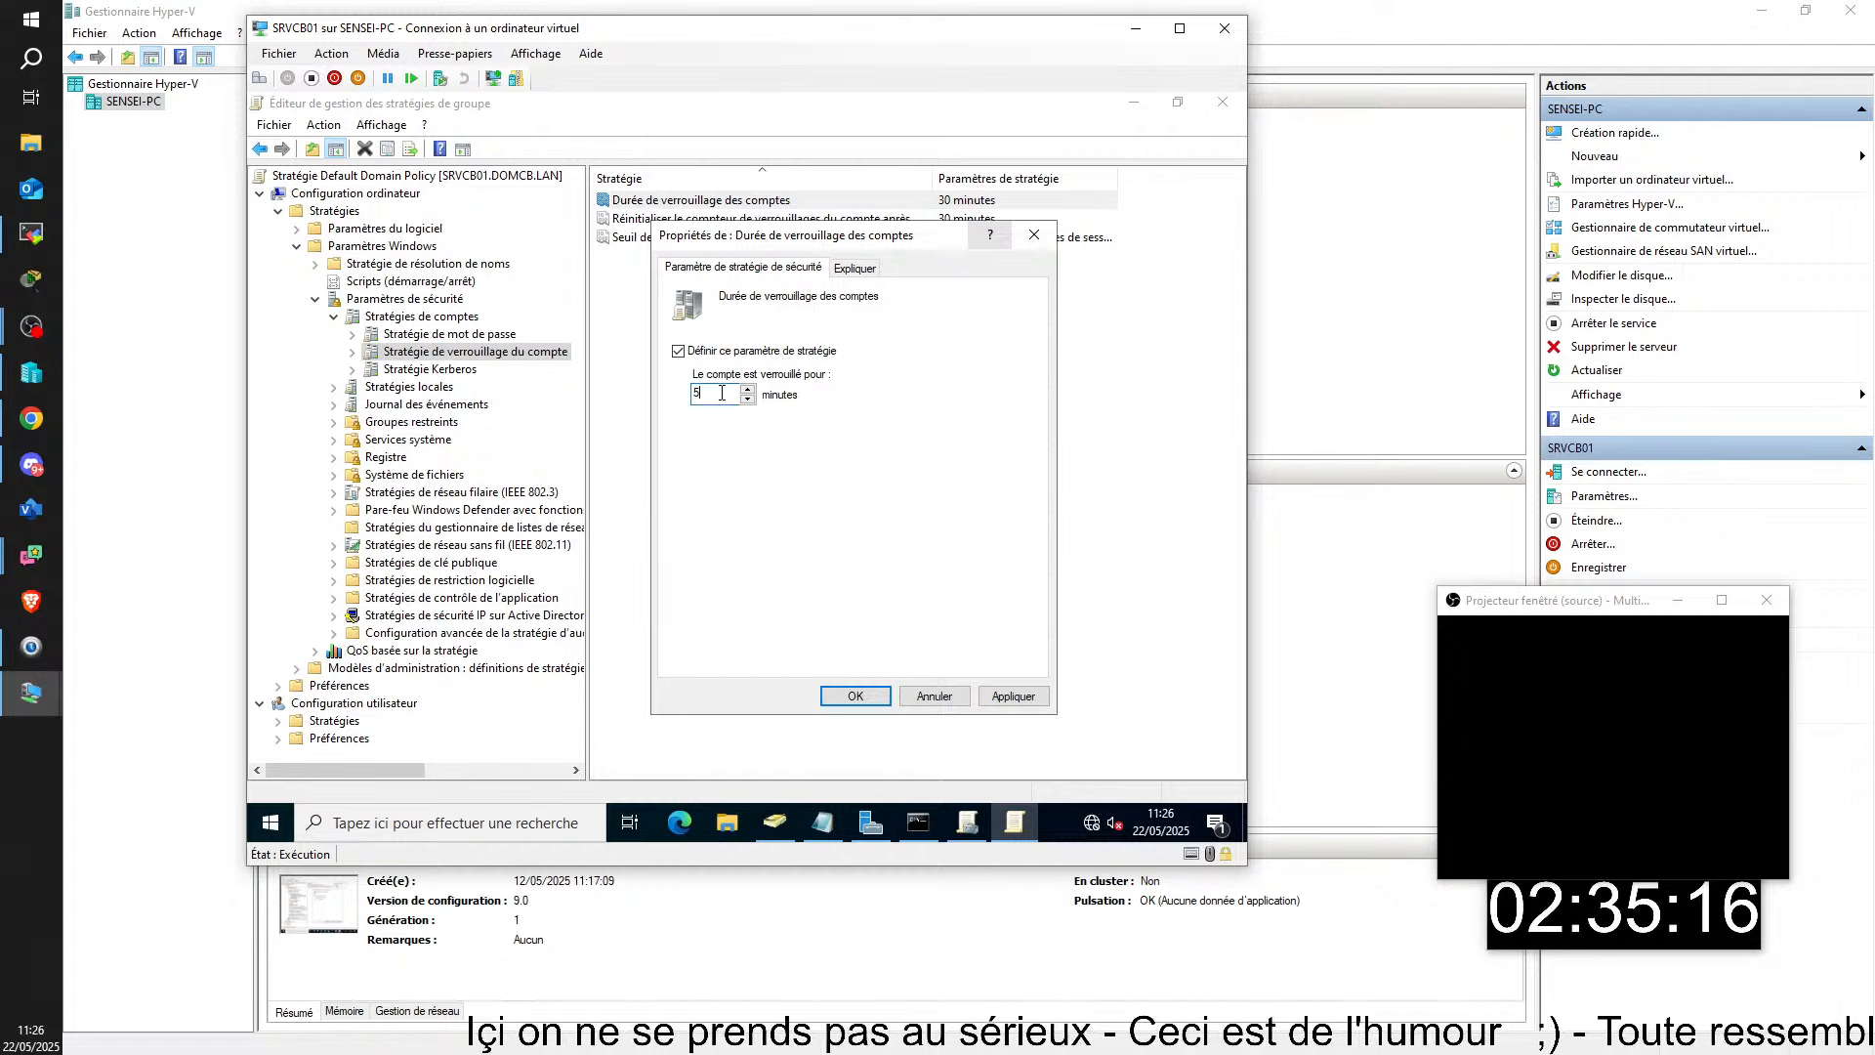
key("BackSpace")
type("60")
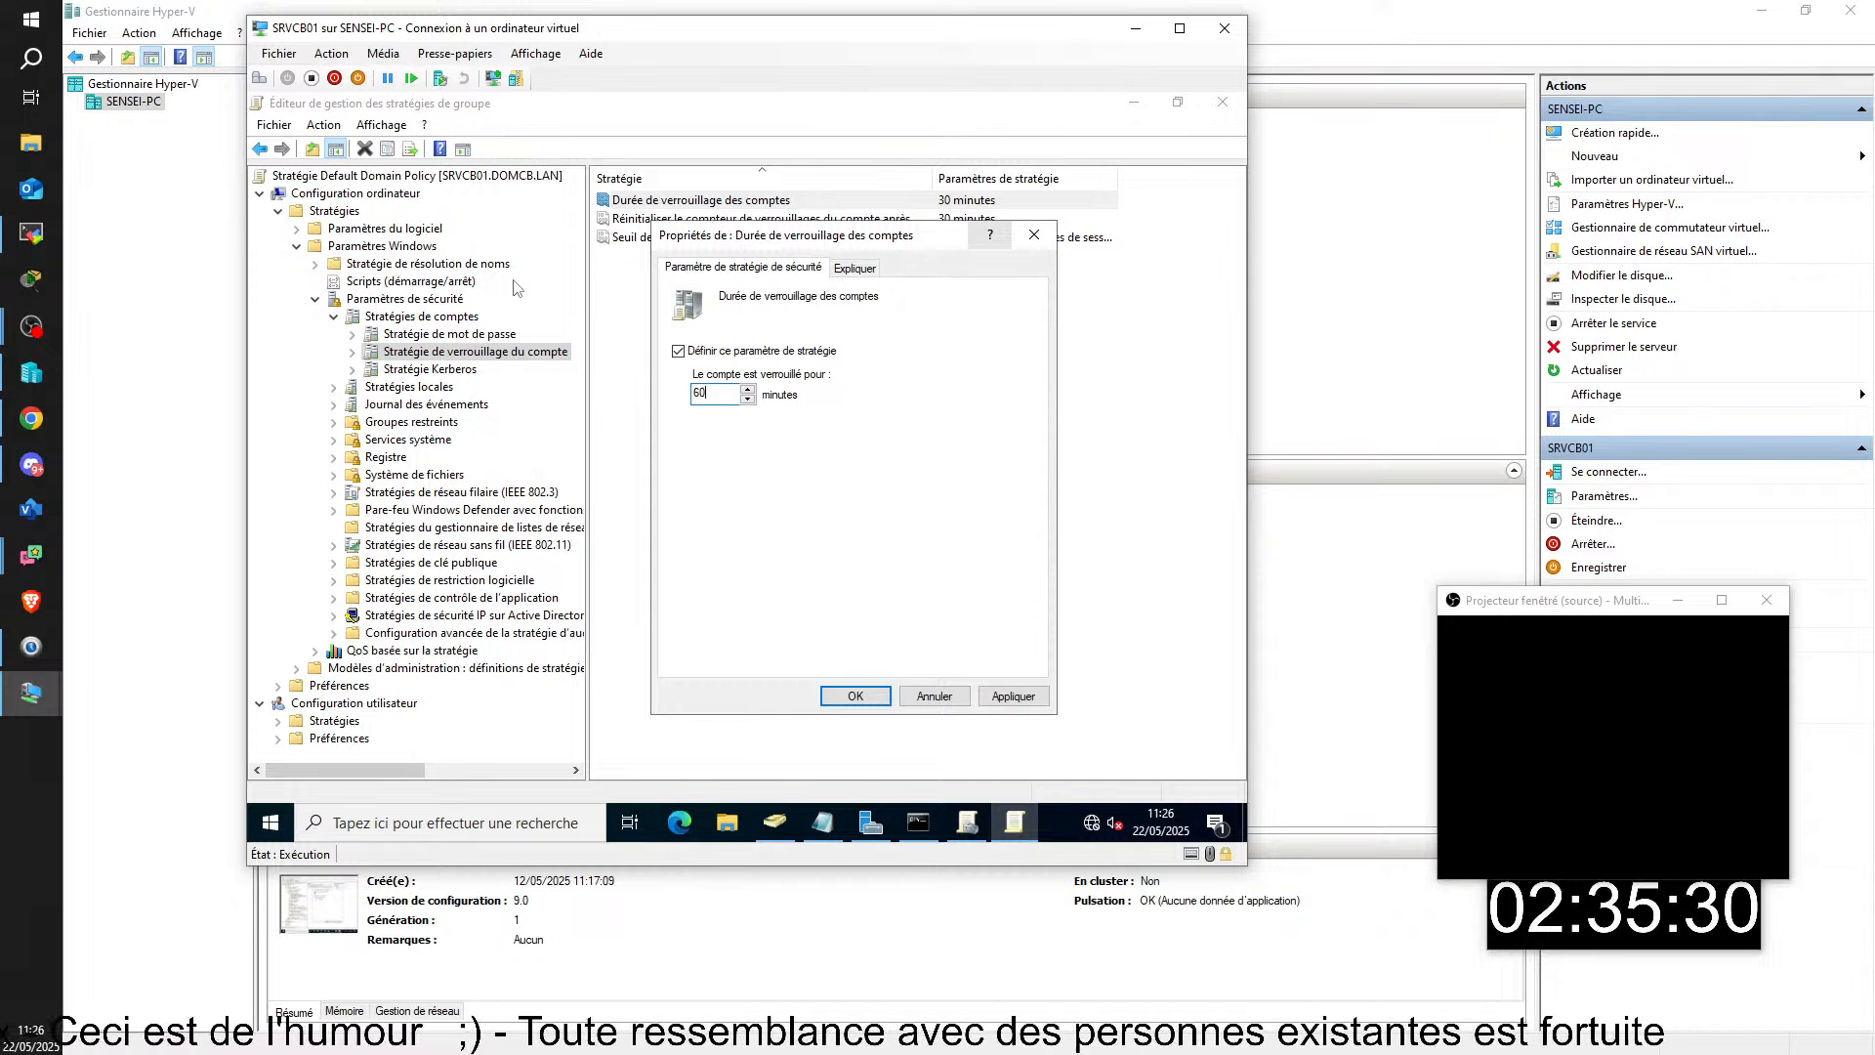
key("BackSpace")
key("BackSpace")
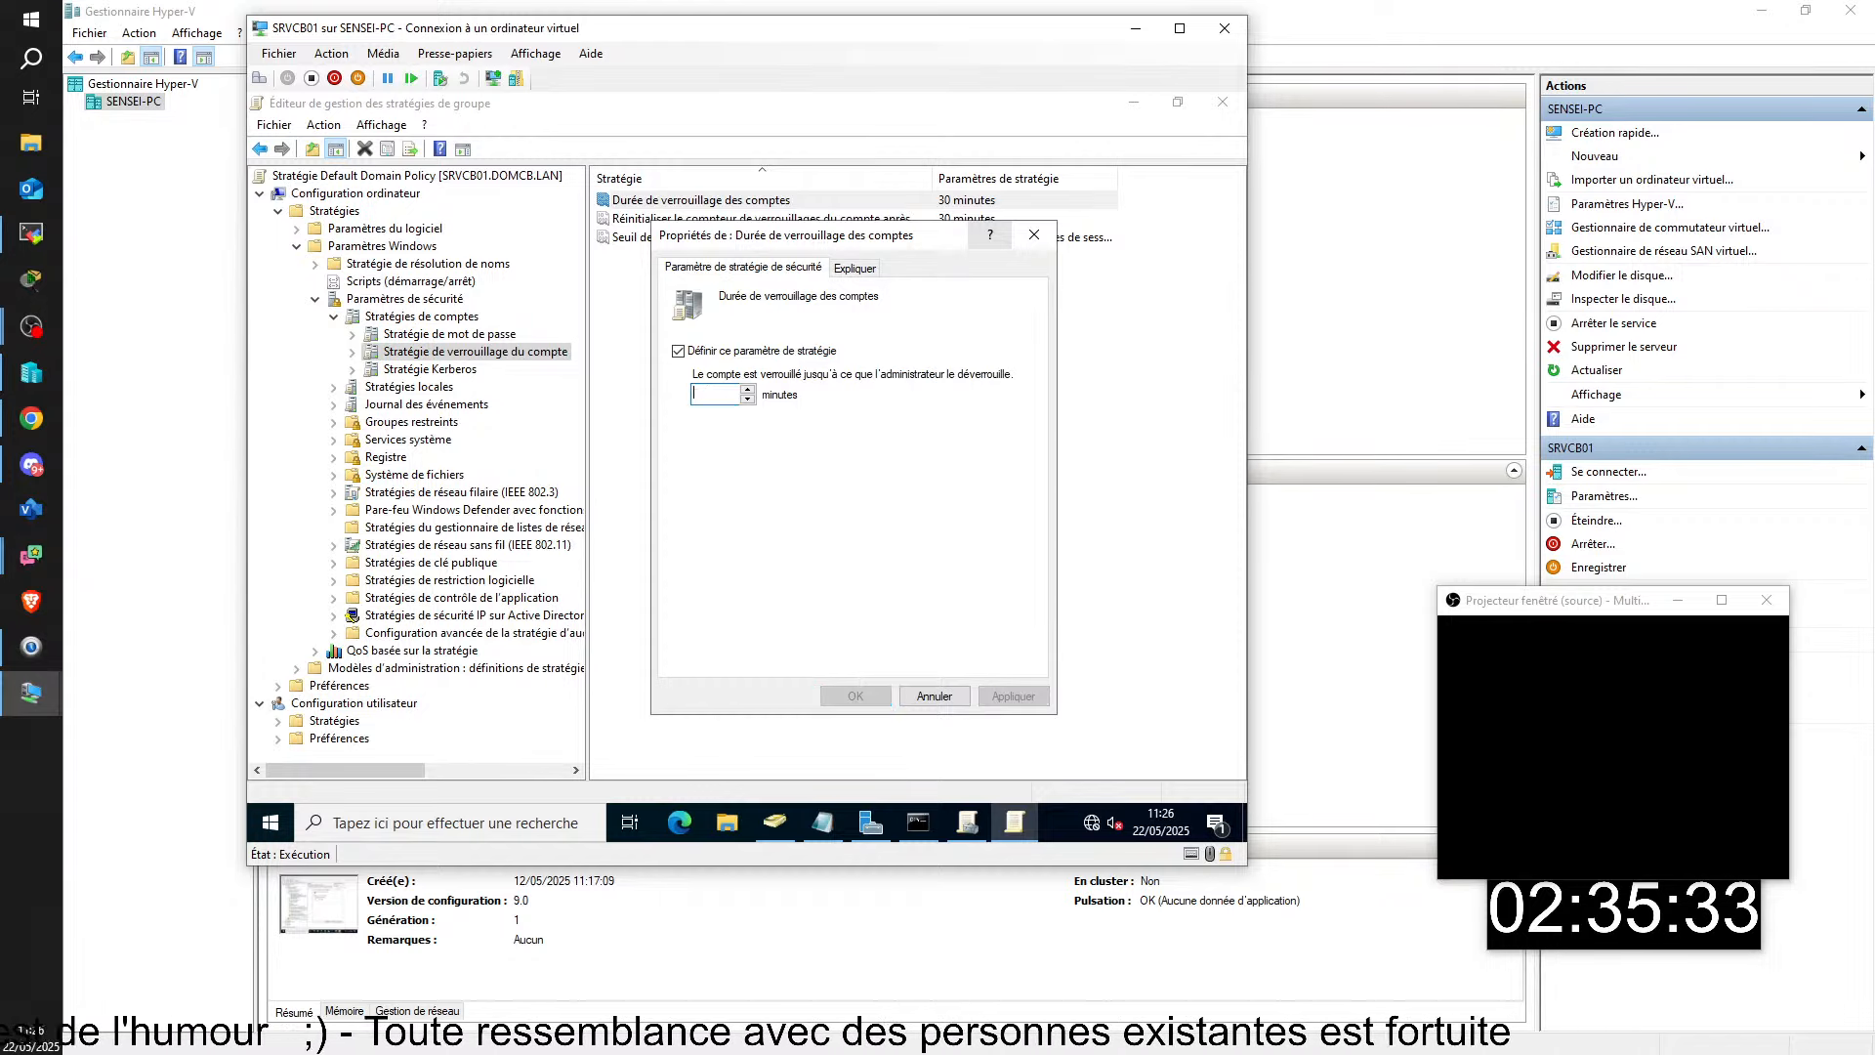
type("0")
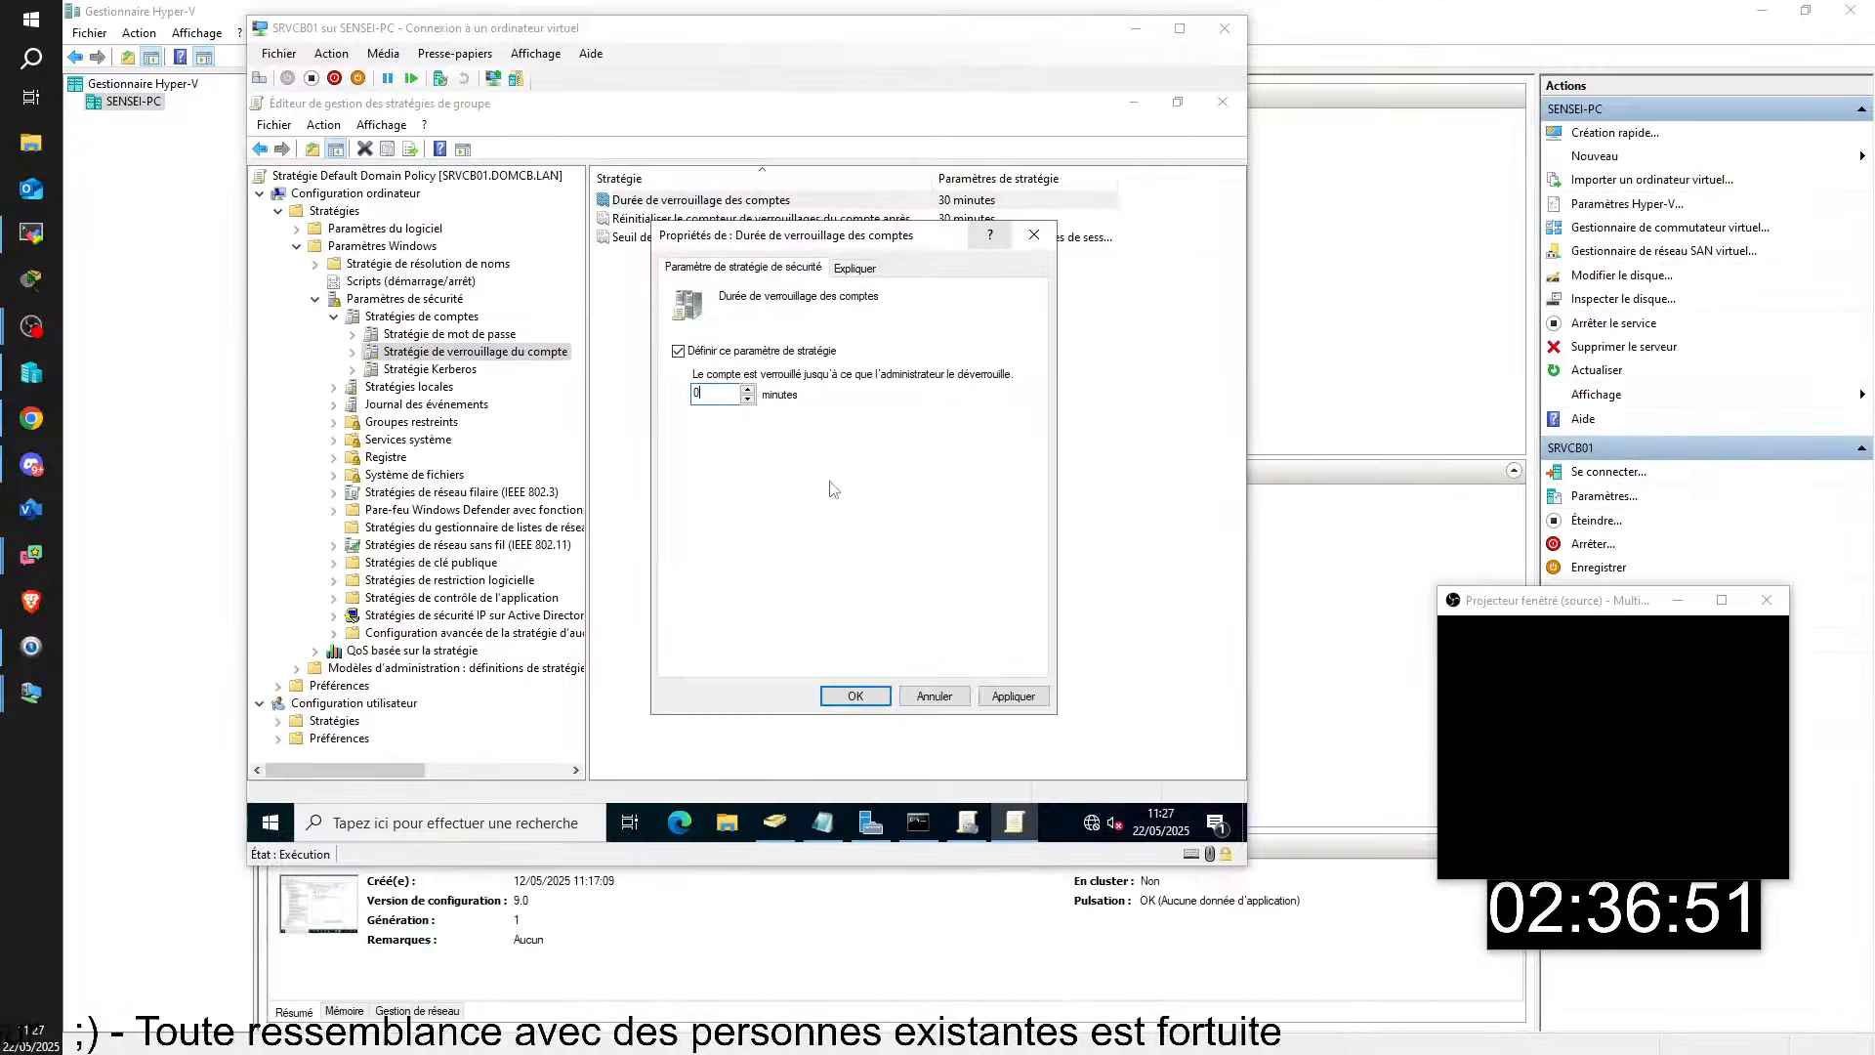
left_click(830, 528)
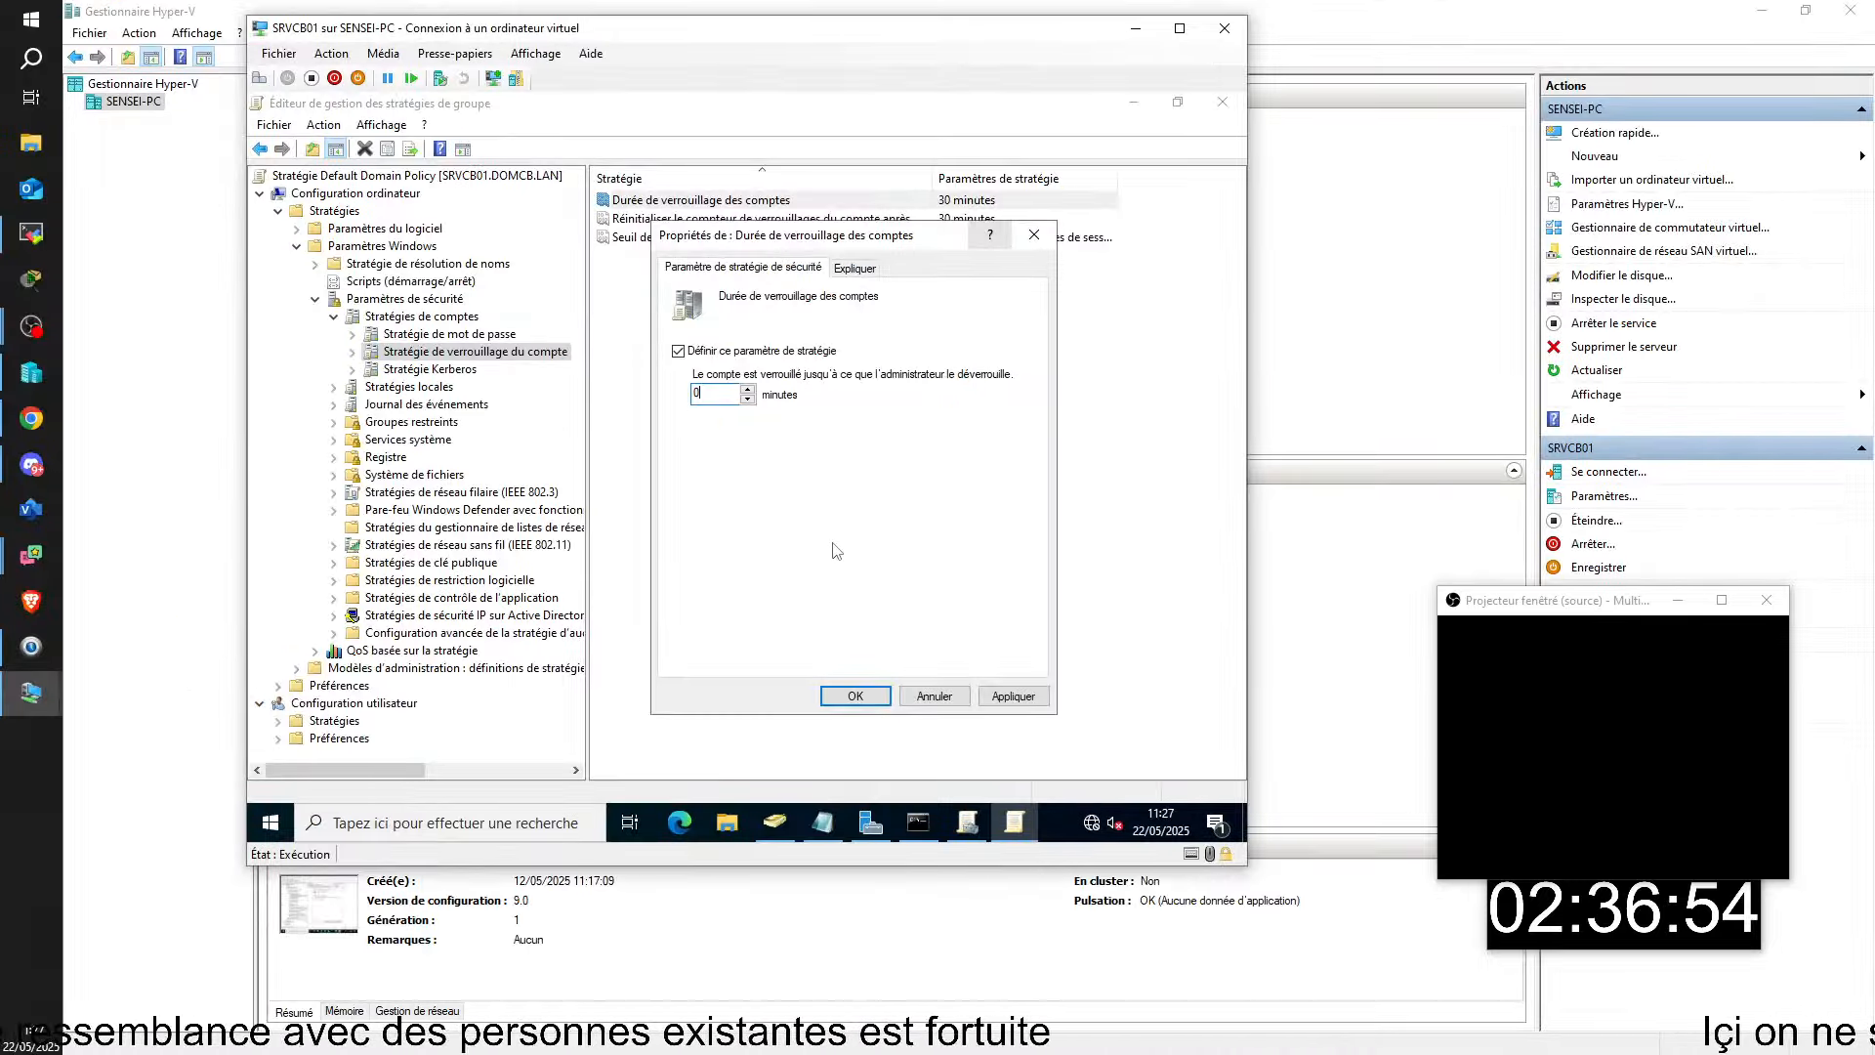
left_click(856, 696)
left_click(913, 412)
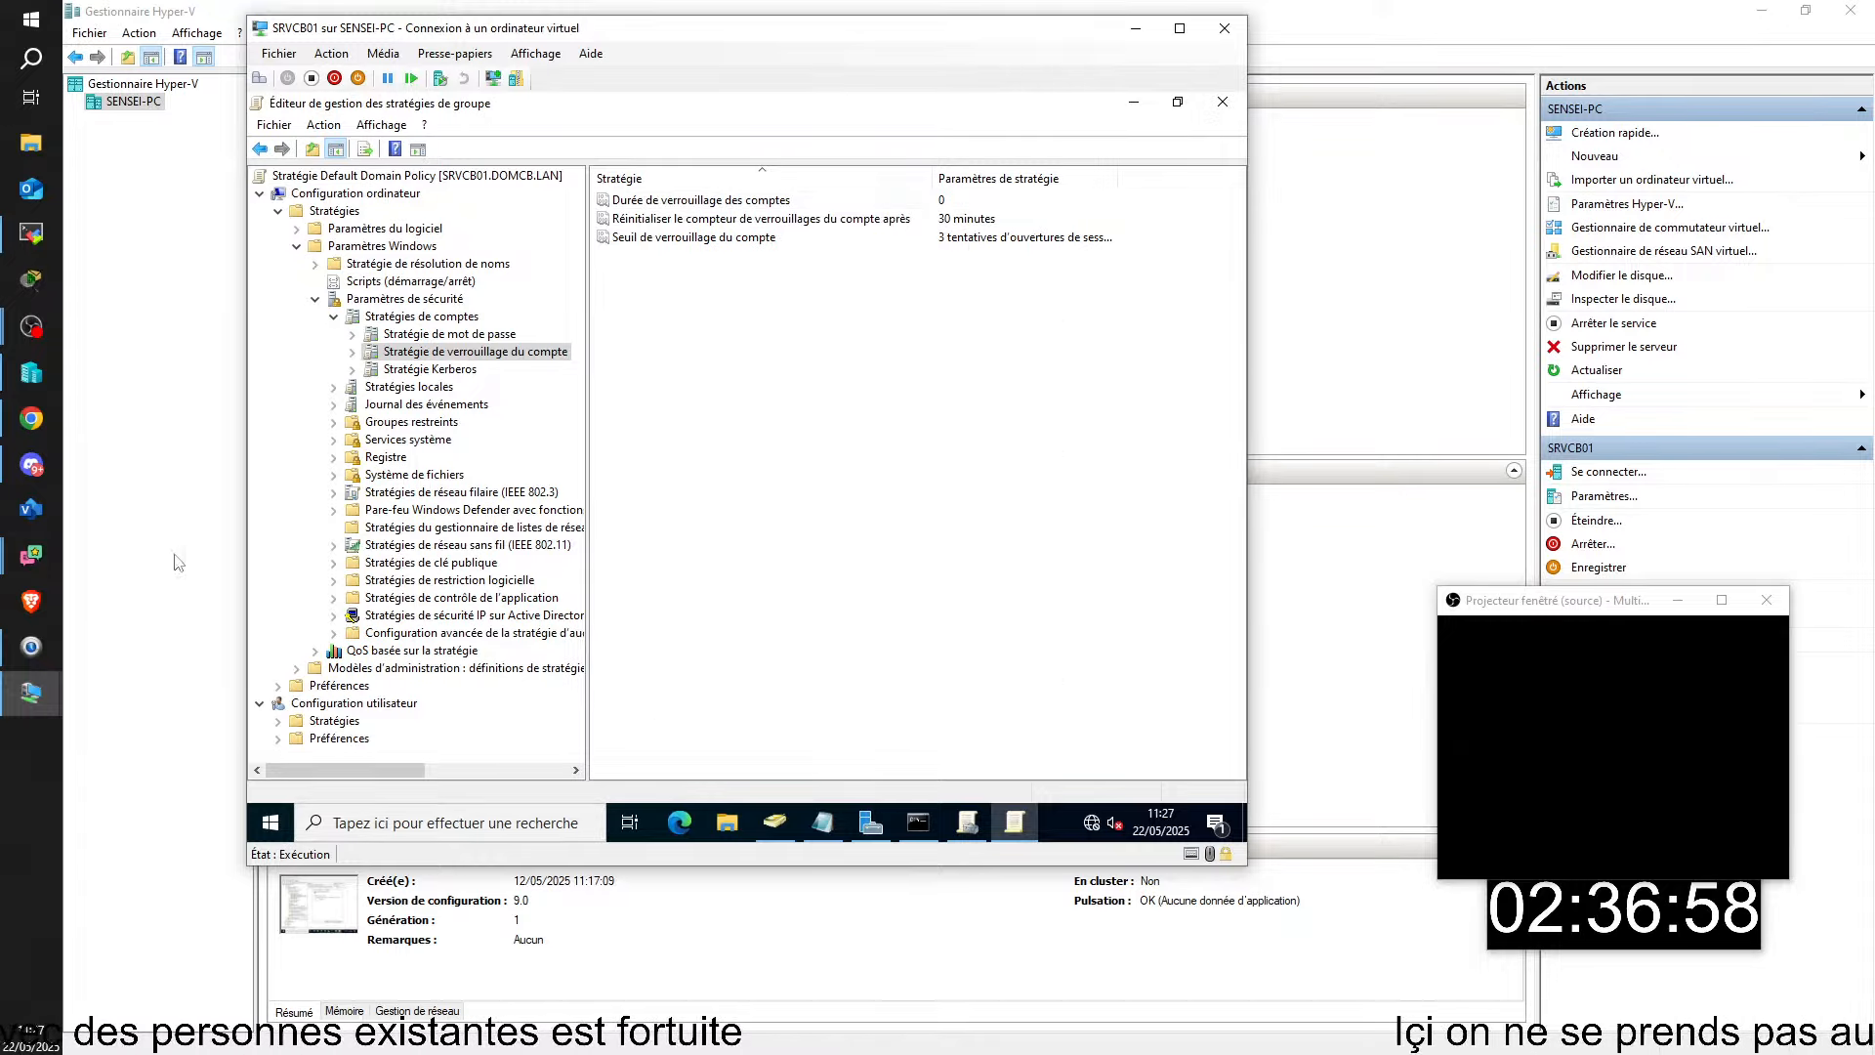
left_click(16, 892)
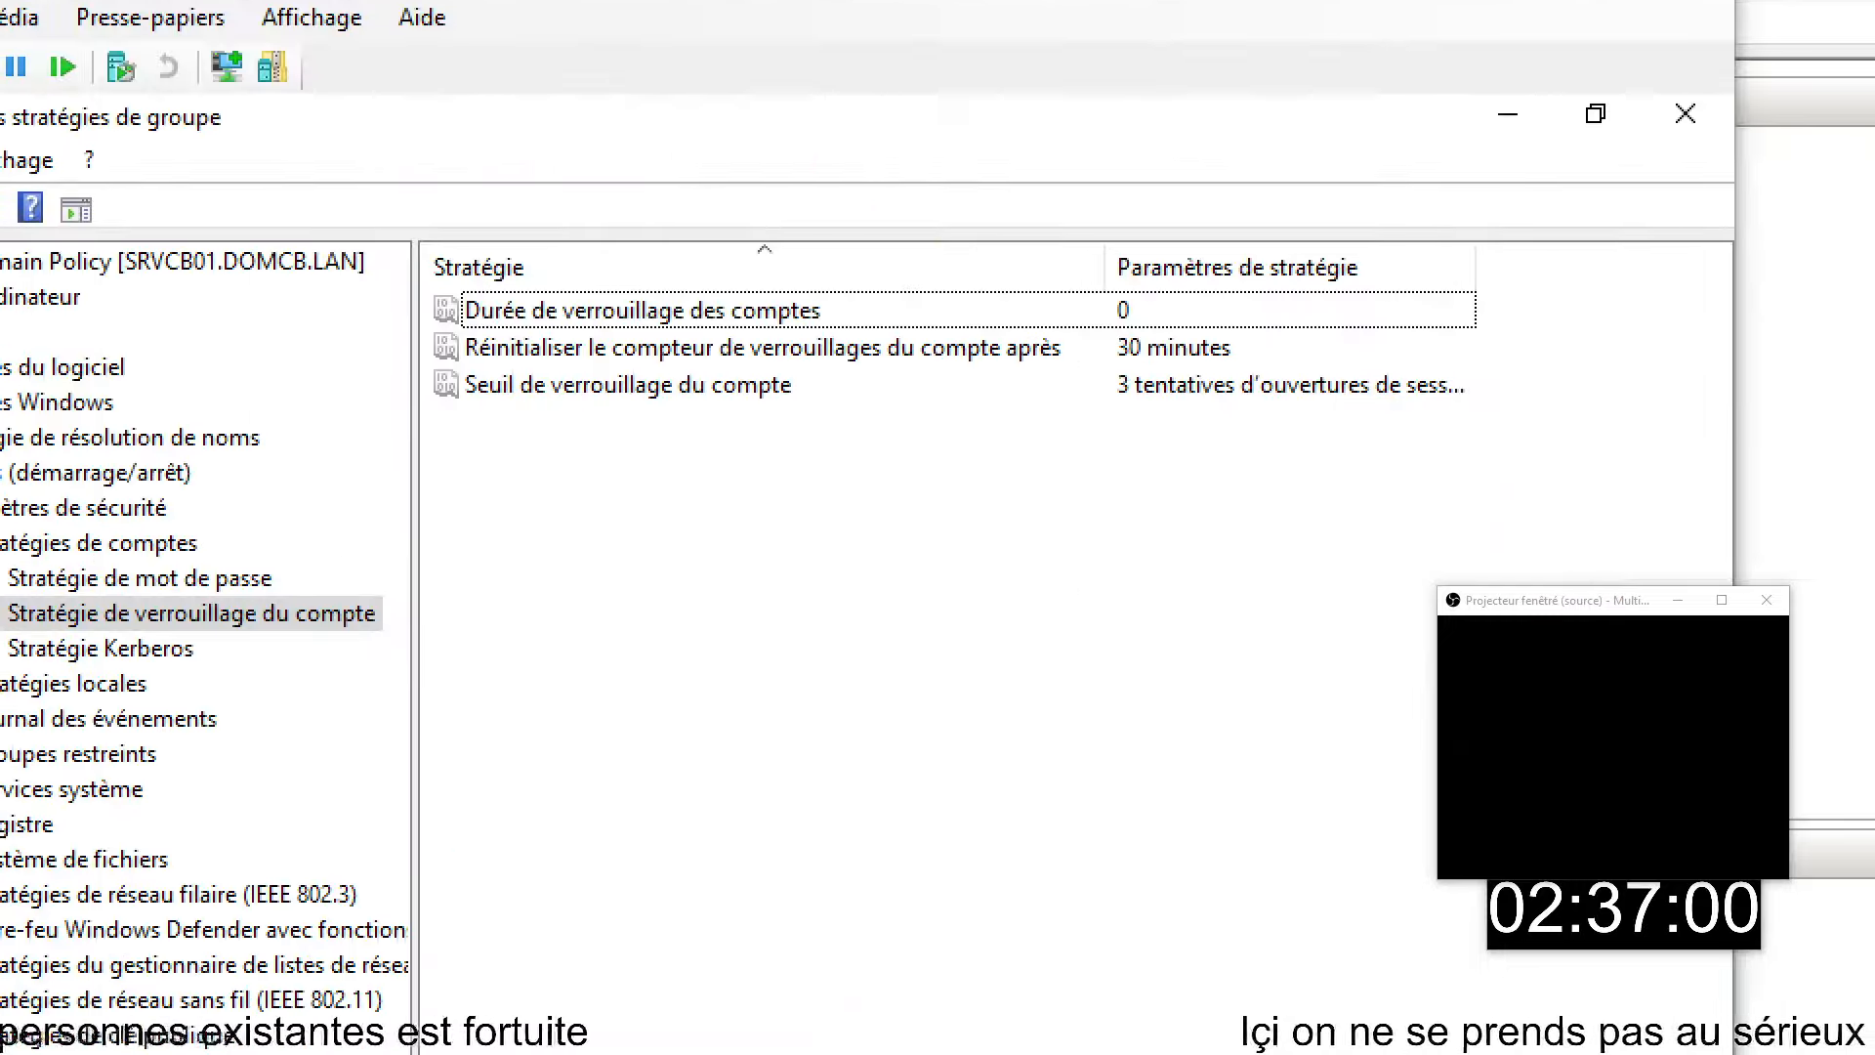
left_click_drag(1094, 361, 1154, 423)
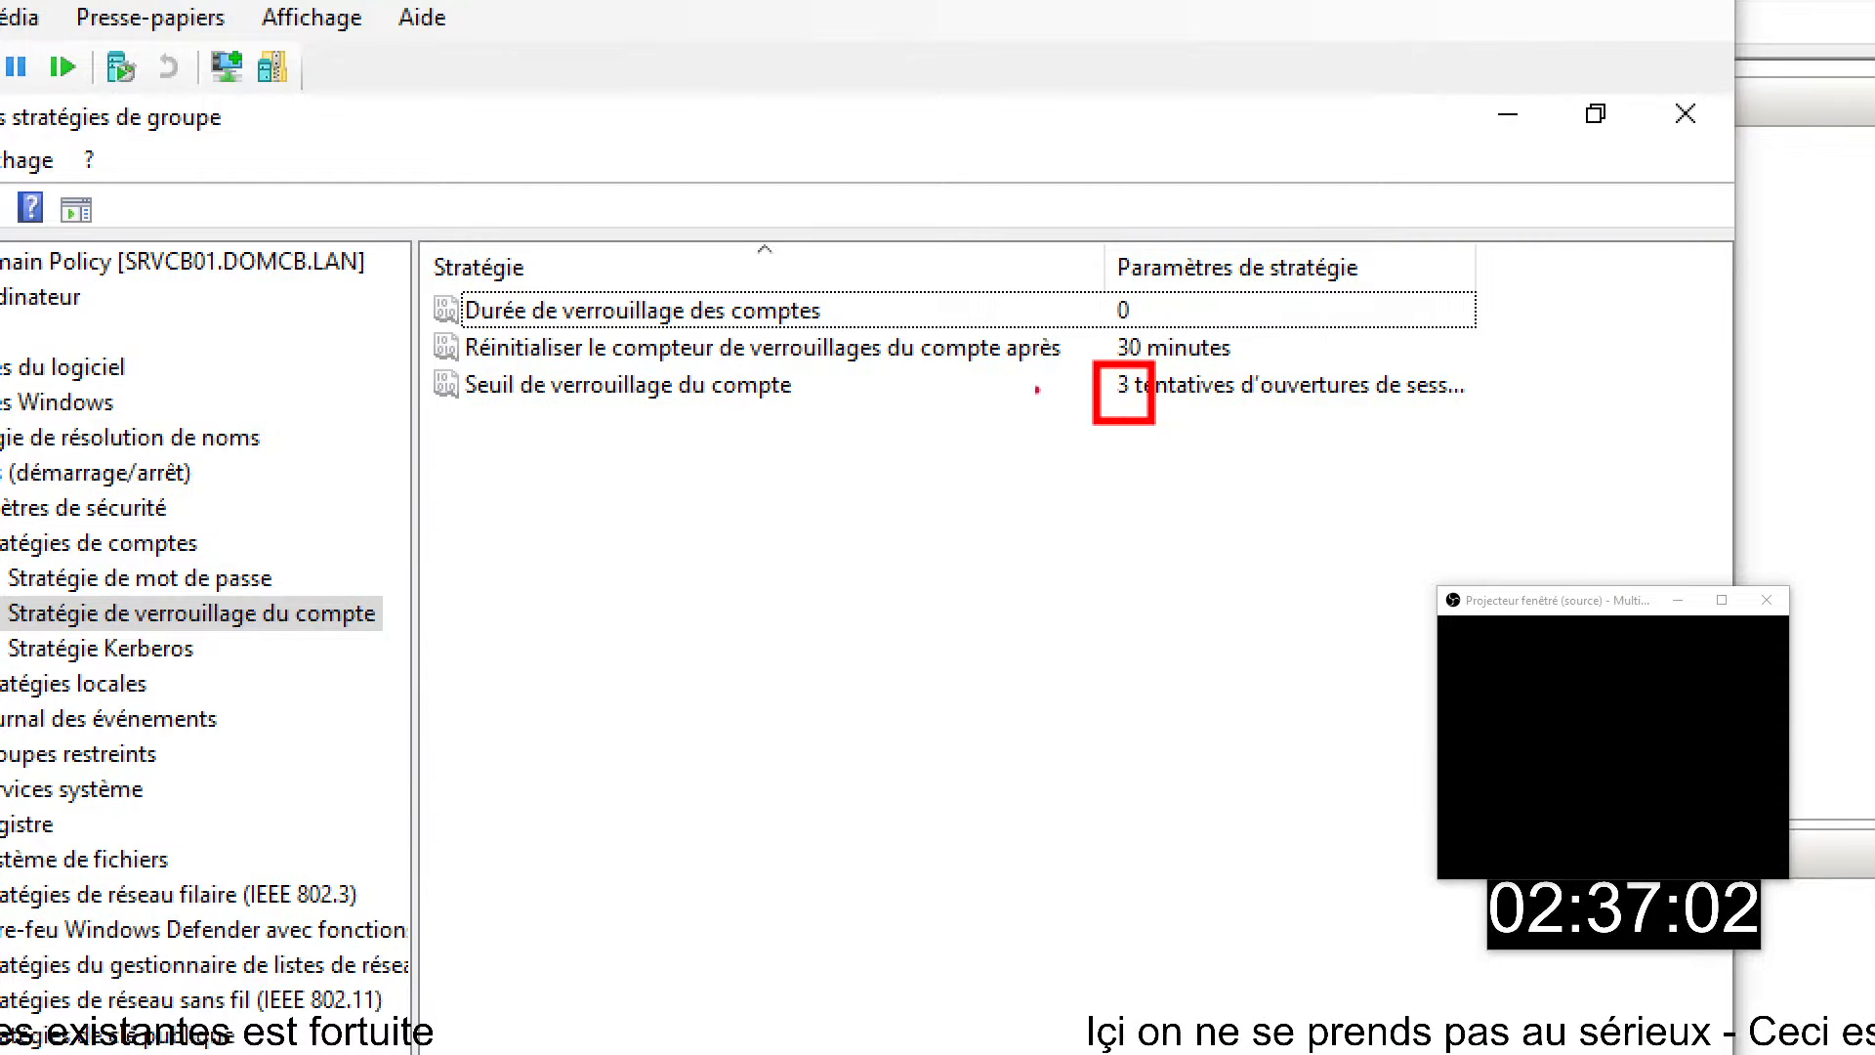
left_click_drag(1089, 276, 1155, 331)
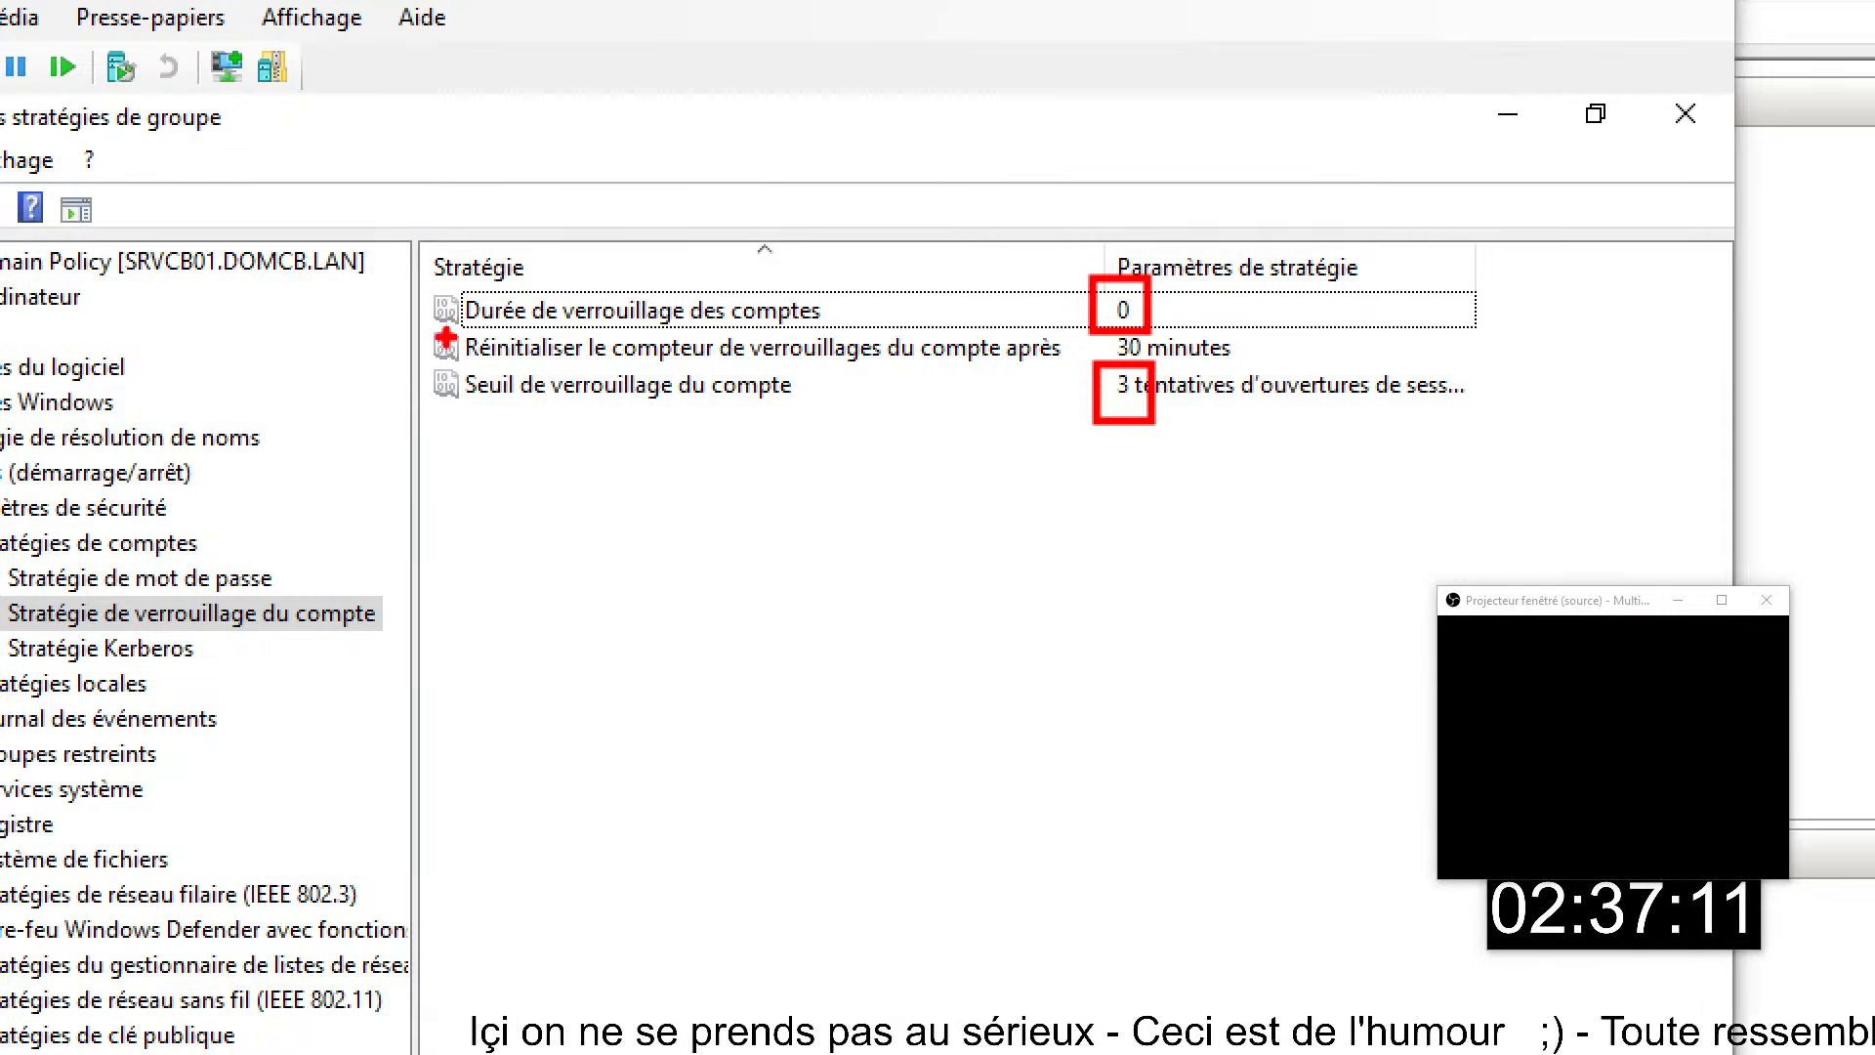
left_click_drag(426, 321, 1092, 374)
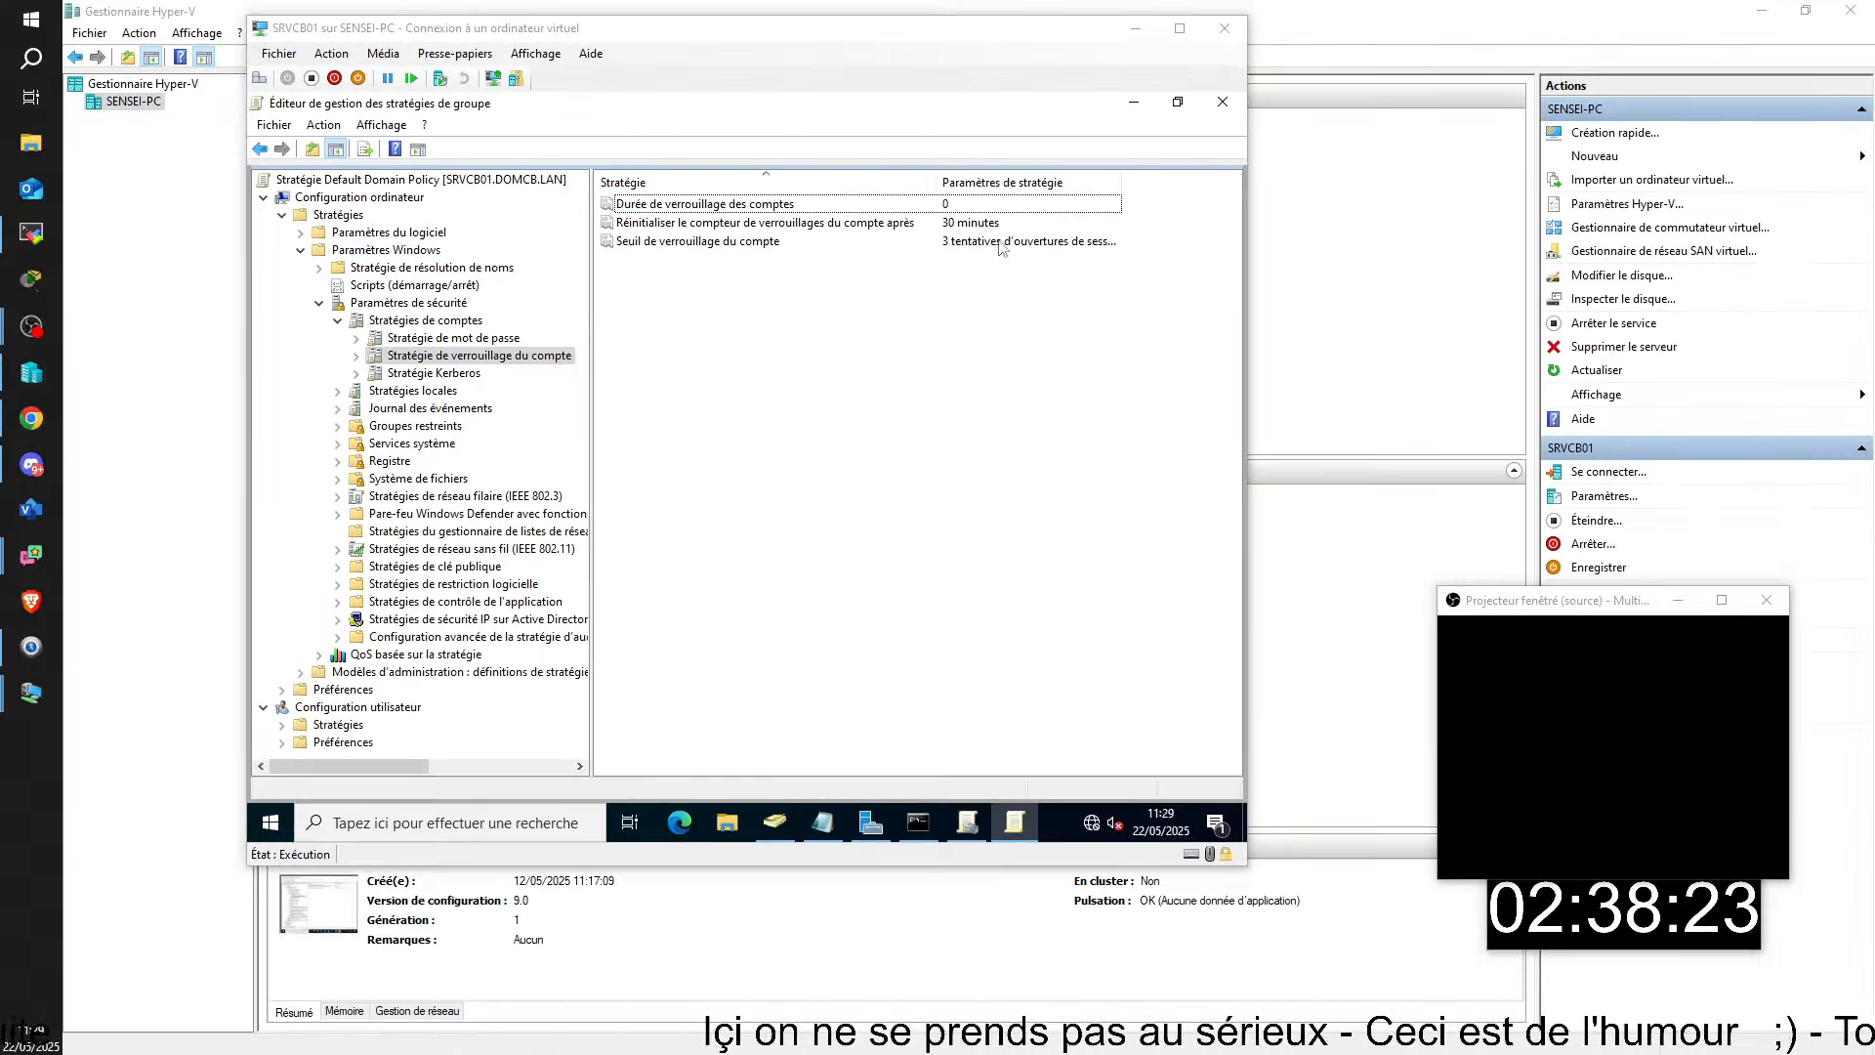
- Set the Réinitialiser le compteur de verrouillages du compte après policy to 99999 minutes
double_click(1075, 349)
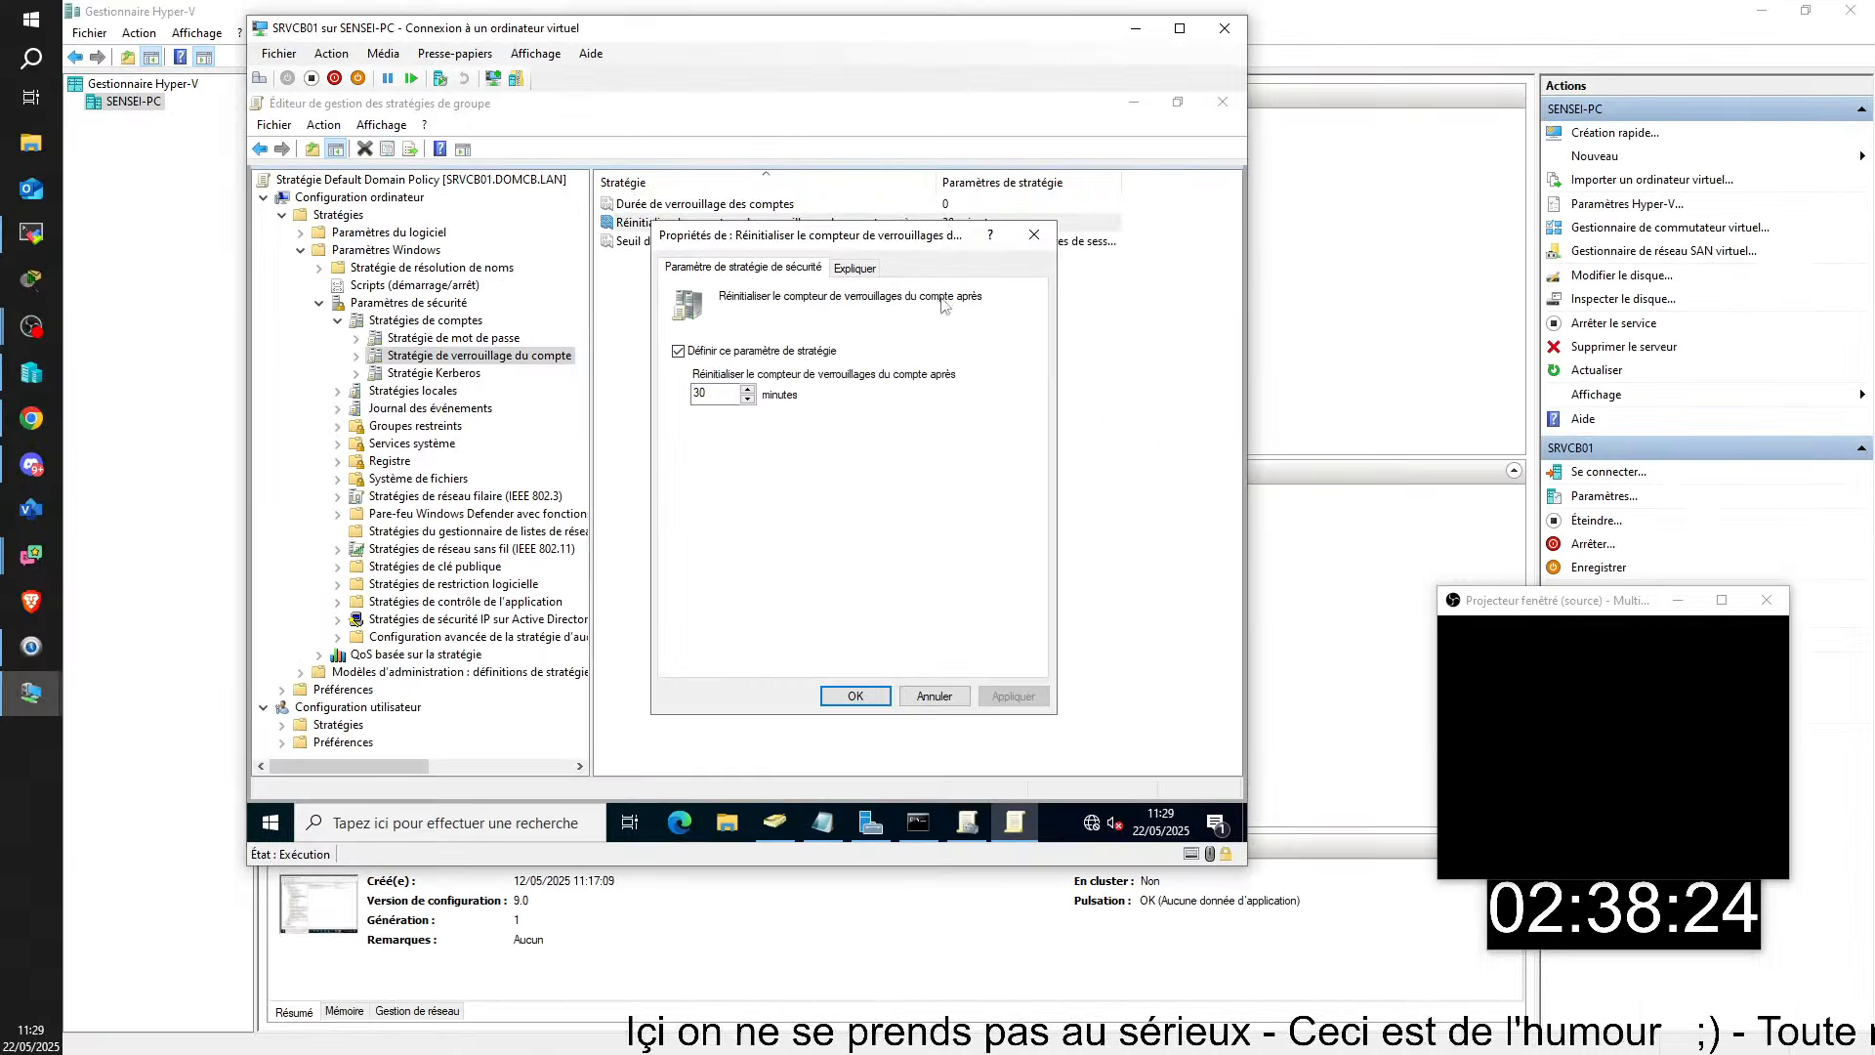
double_click(713, 394)
type("0")
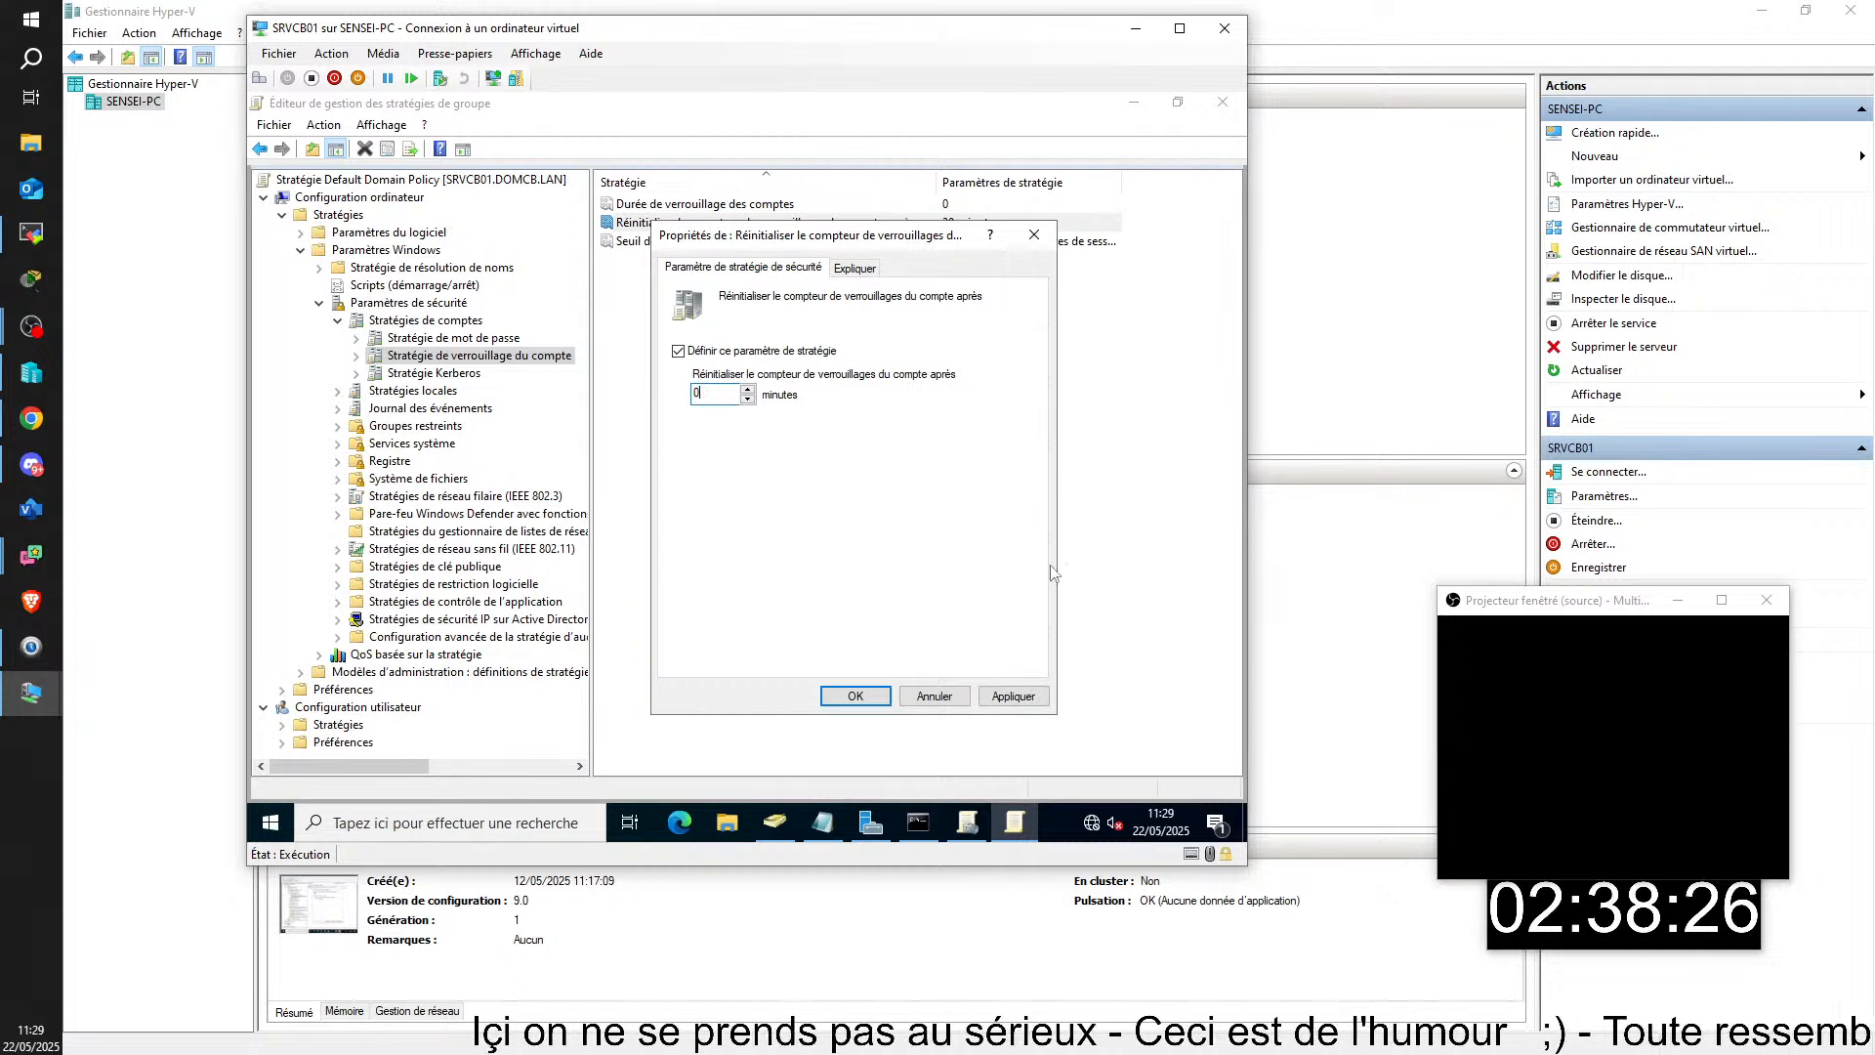
left_click(836, 696)
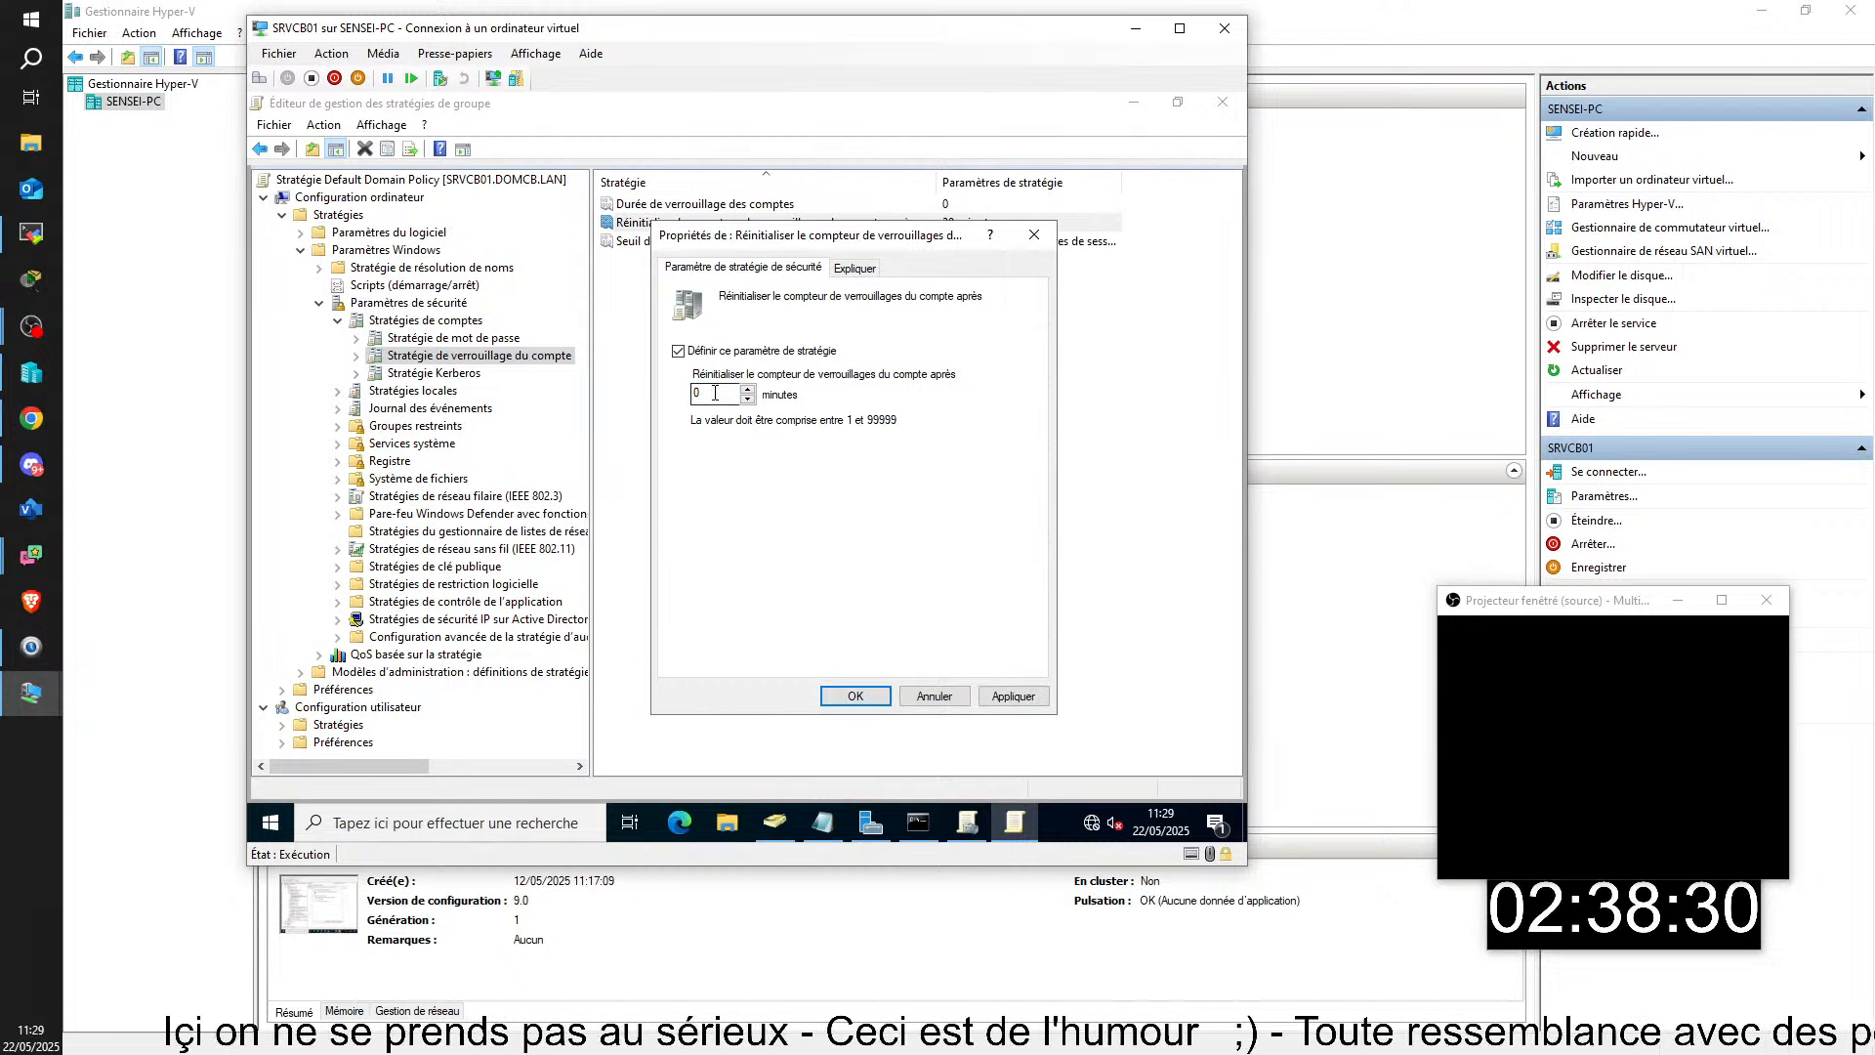
left_click(747, 399)
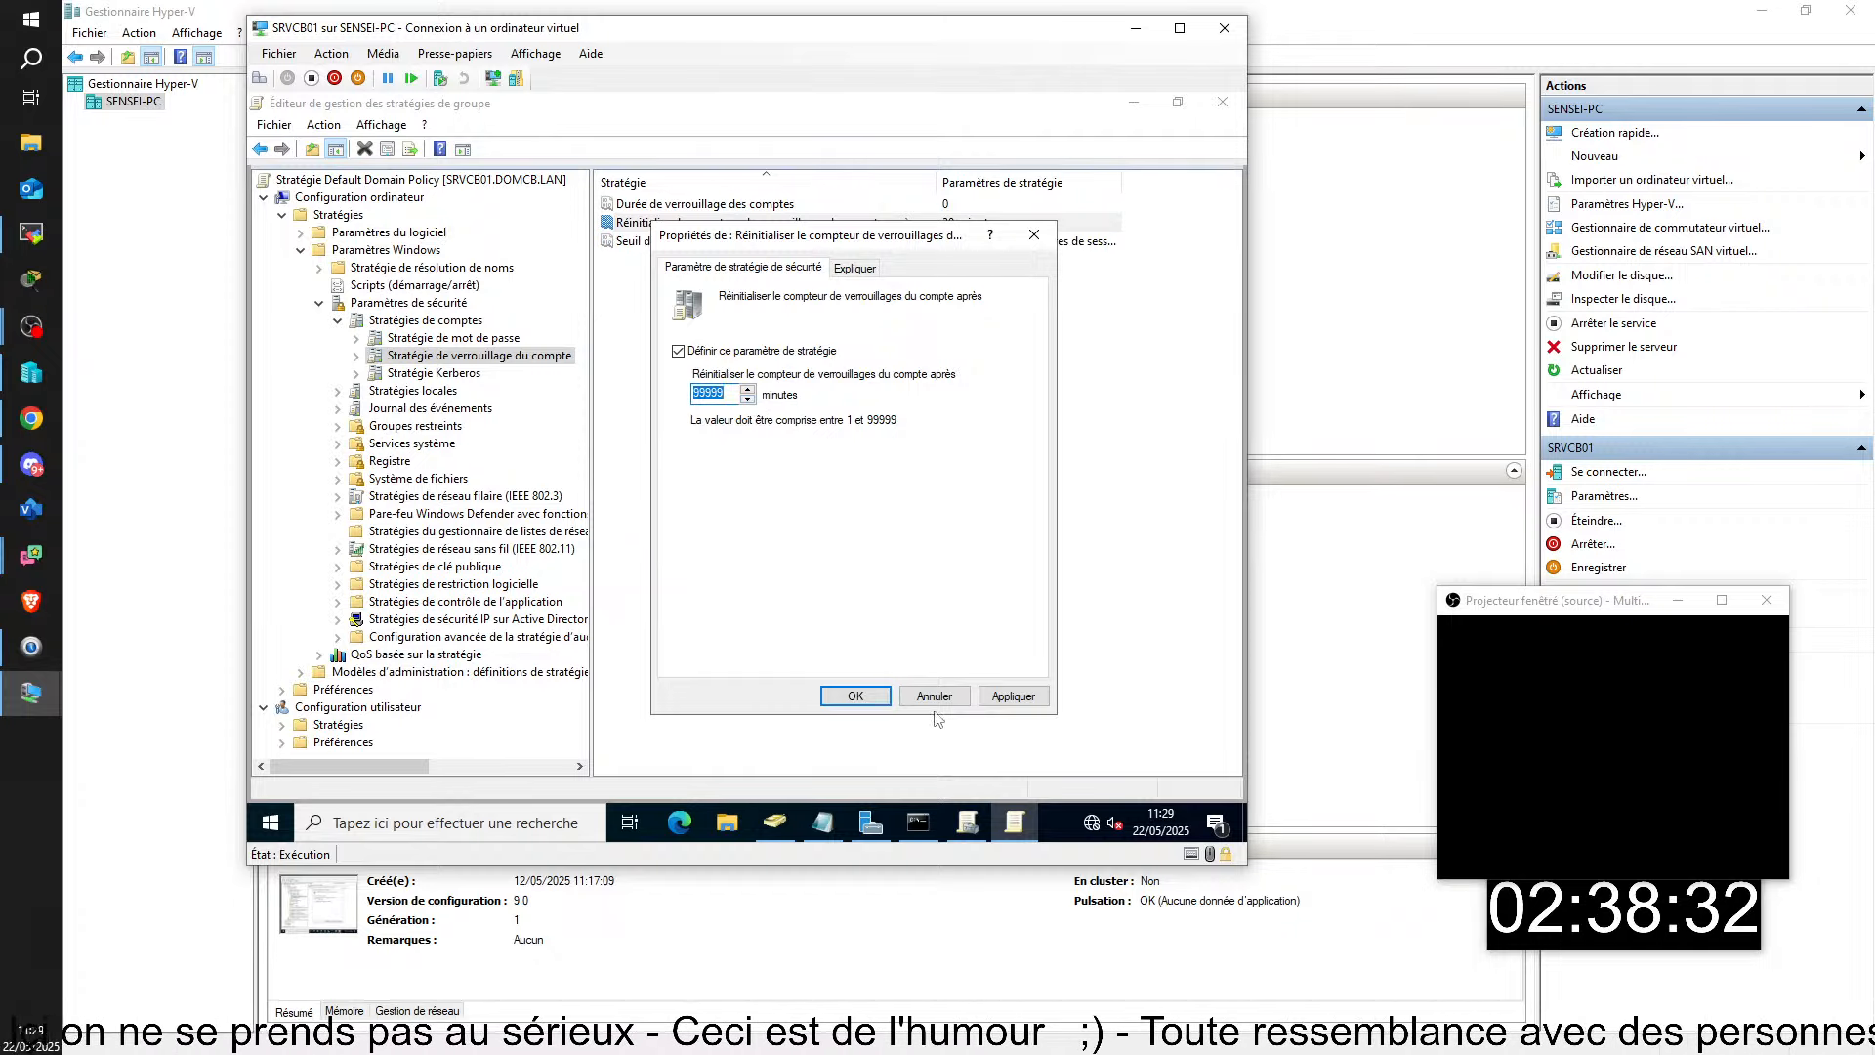
left_click(842, 697)
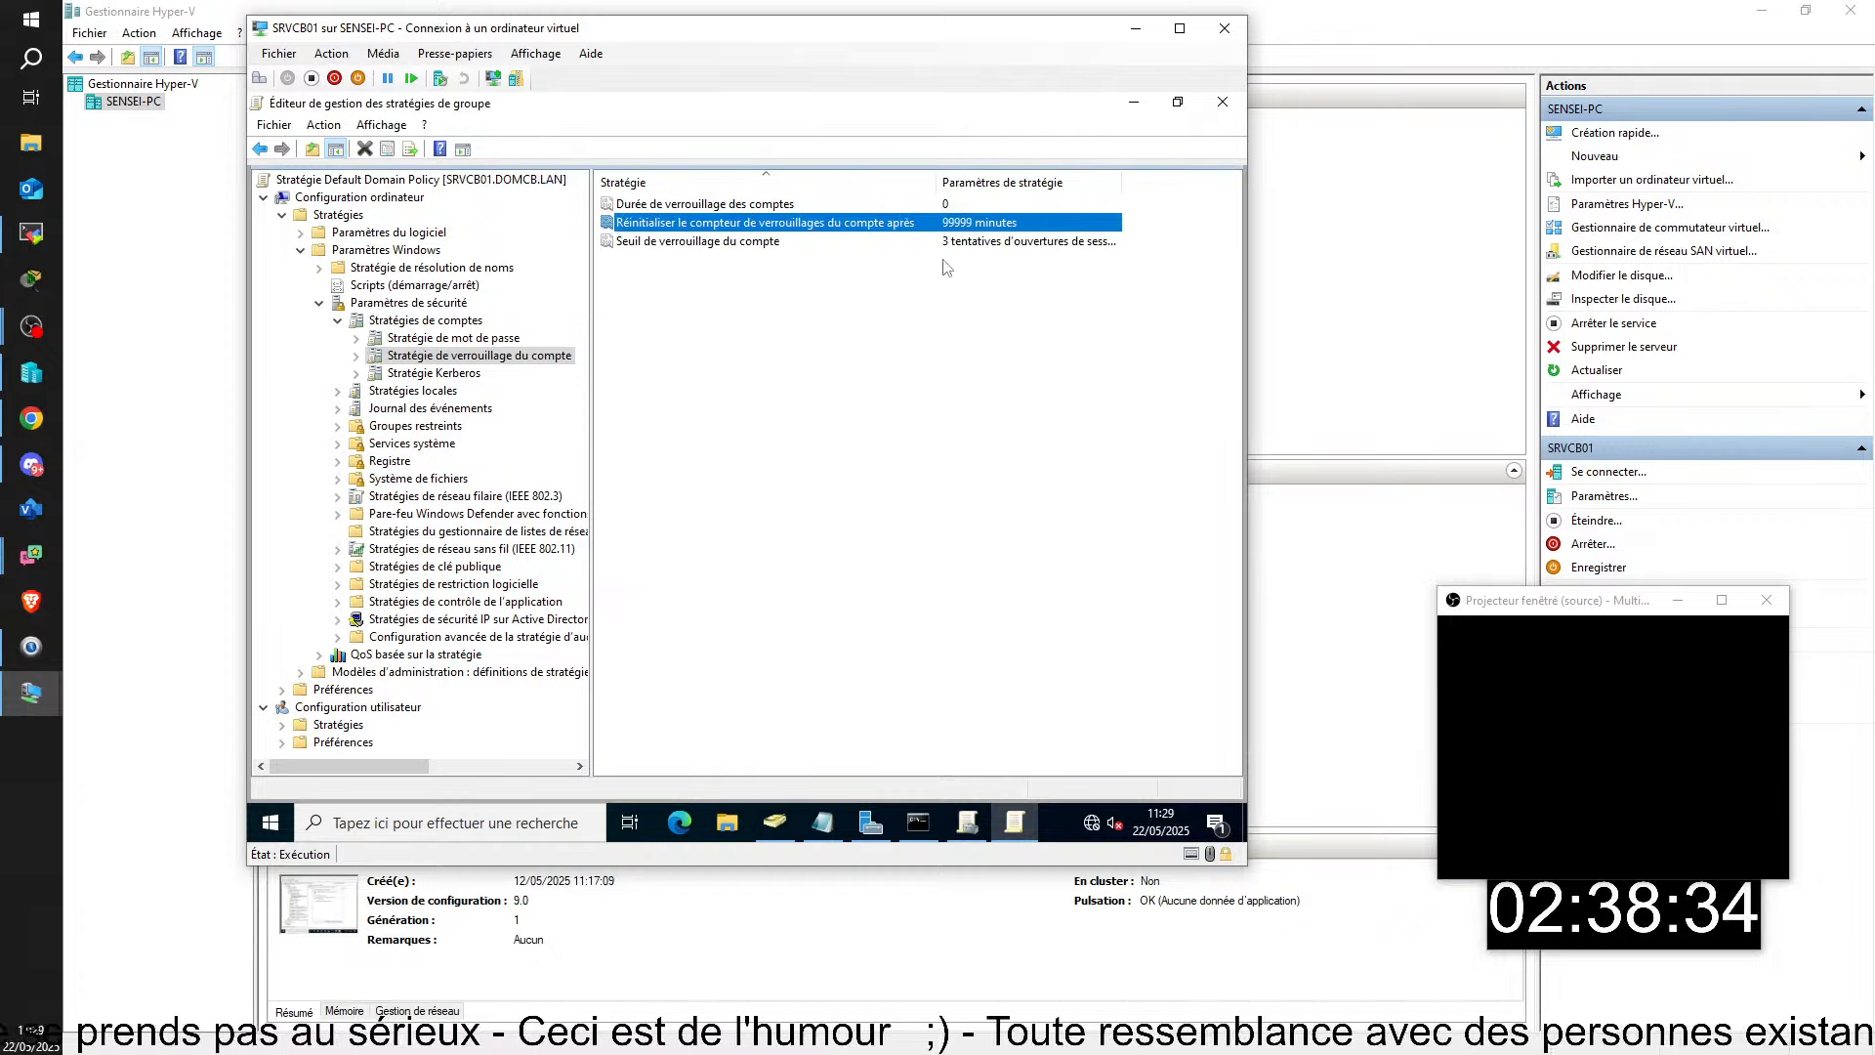
left_click(948, 341)
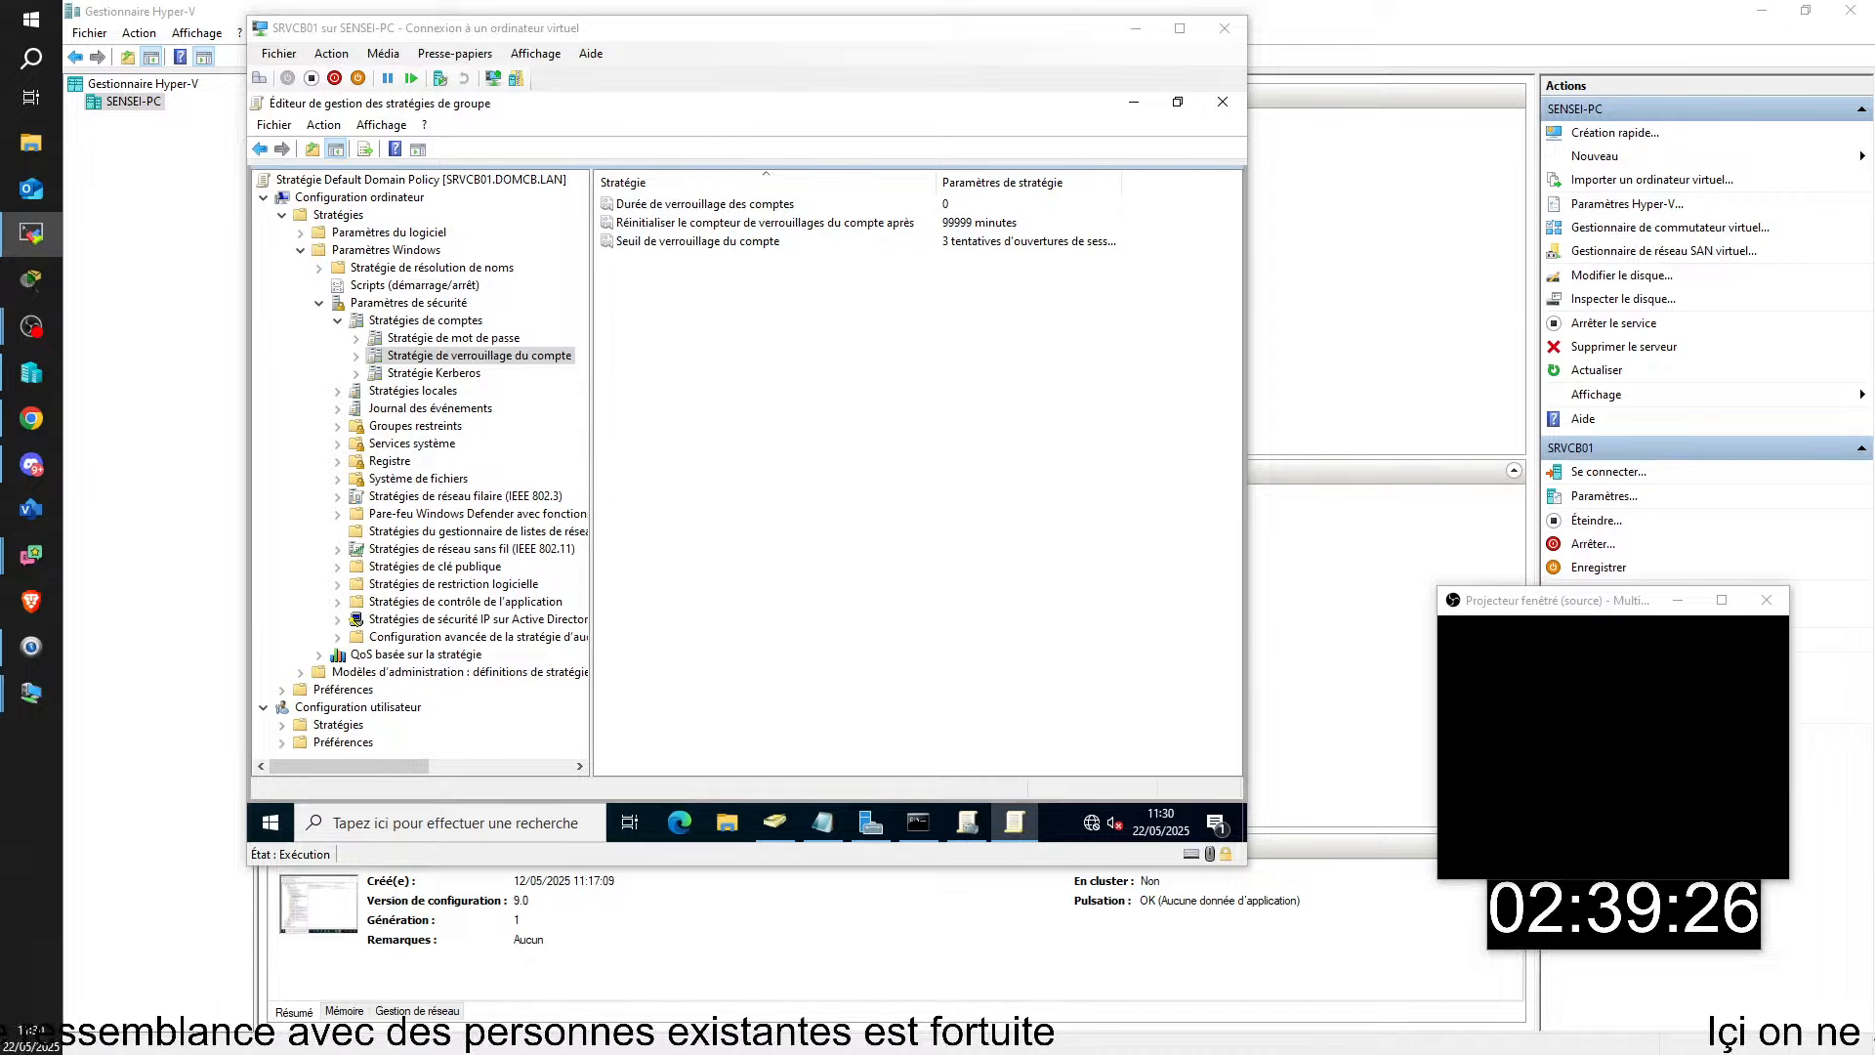
- Bring the remote-control window of the TSSR10-PC computer into view in front of the policy editor
left_click_drag(1874, 879, 787, 532)
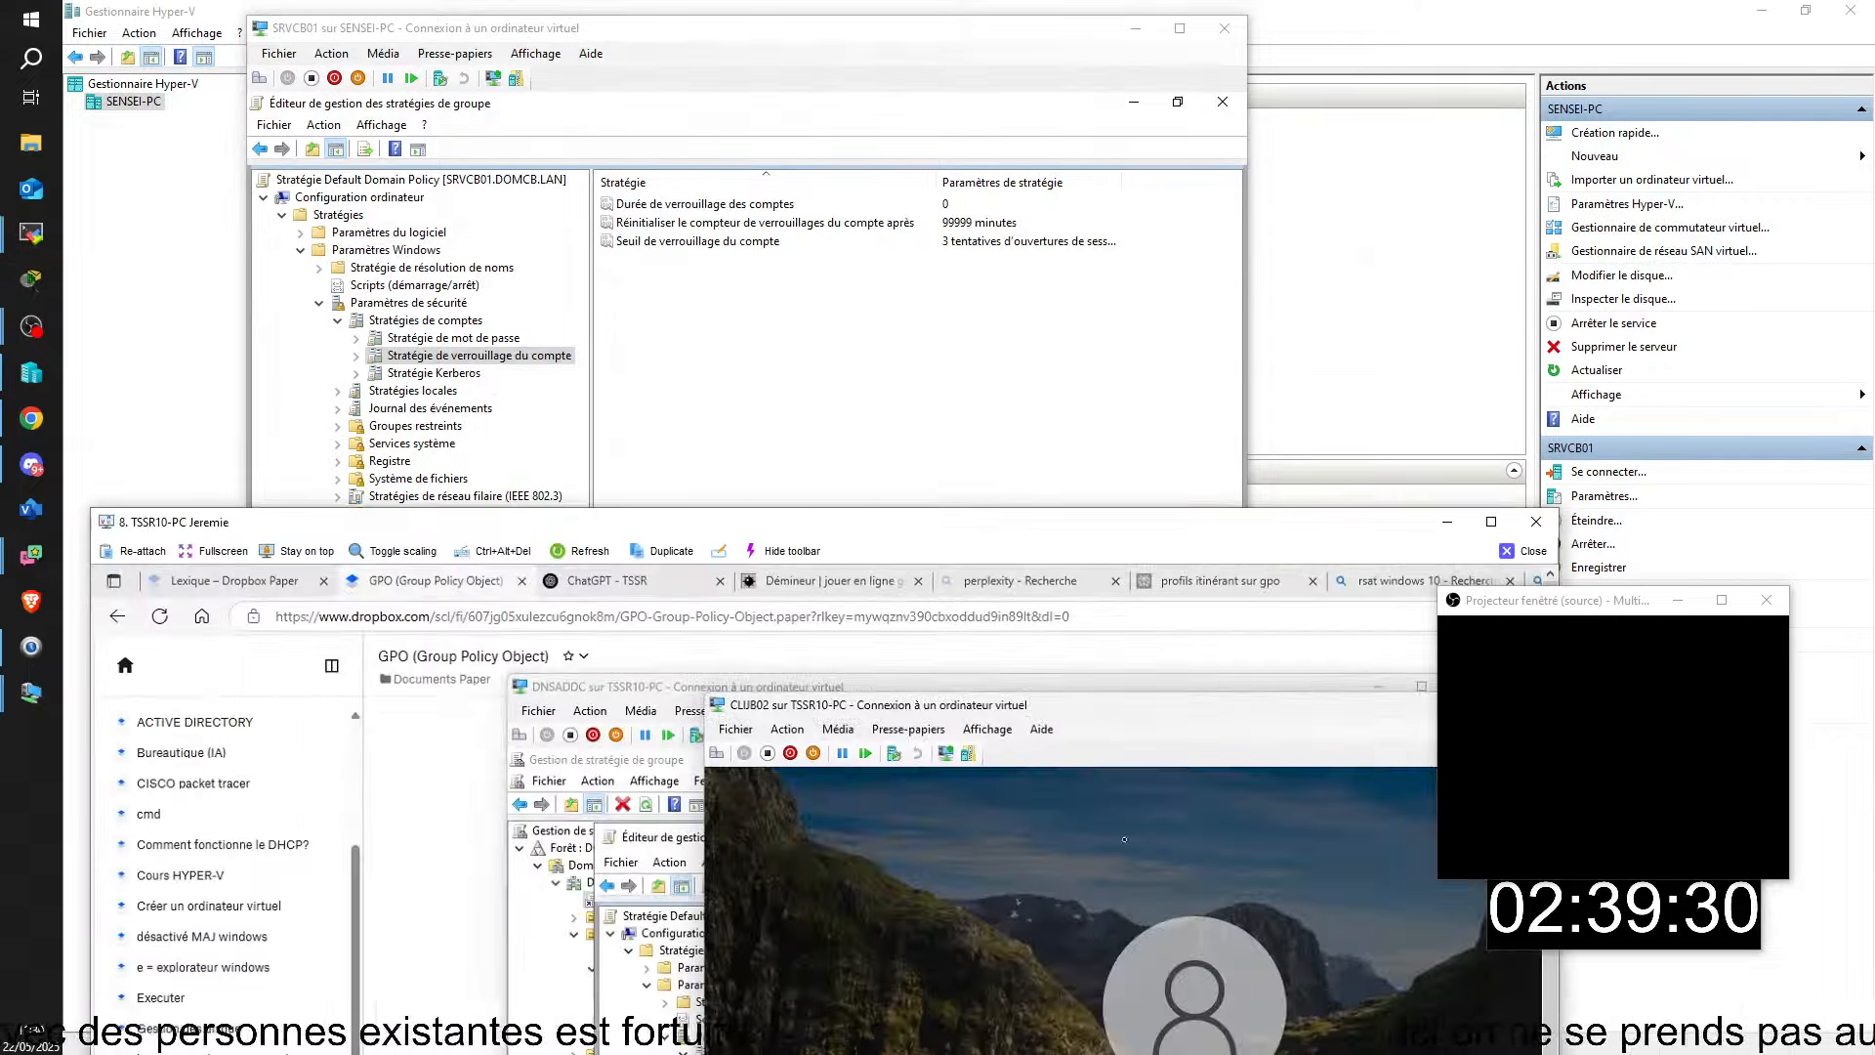
- Maximize the remote-control window and mark the account lockout message on the CLUB02 sign-in screen with a rectangle
double_click(787, 528)
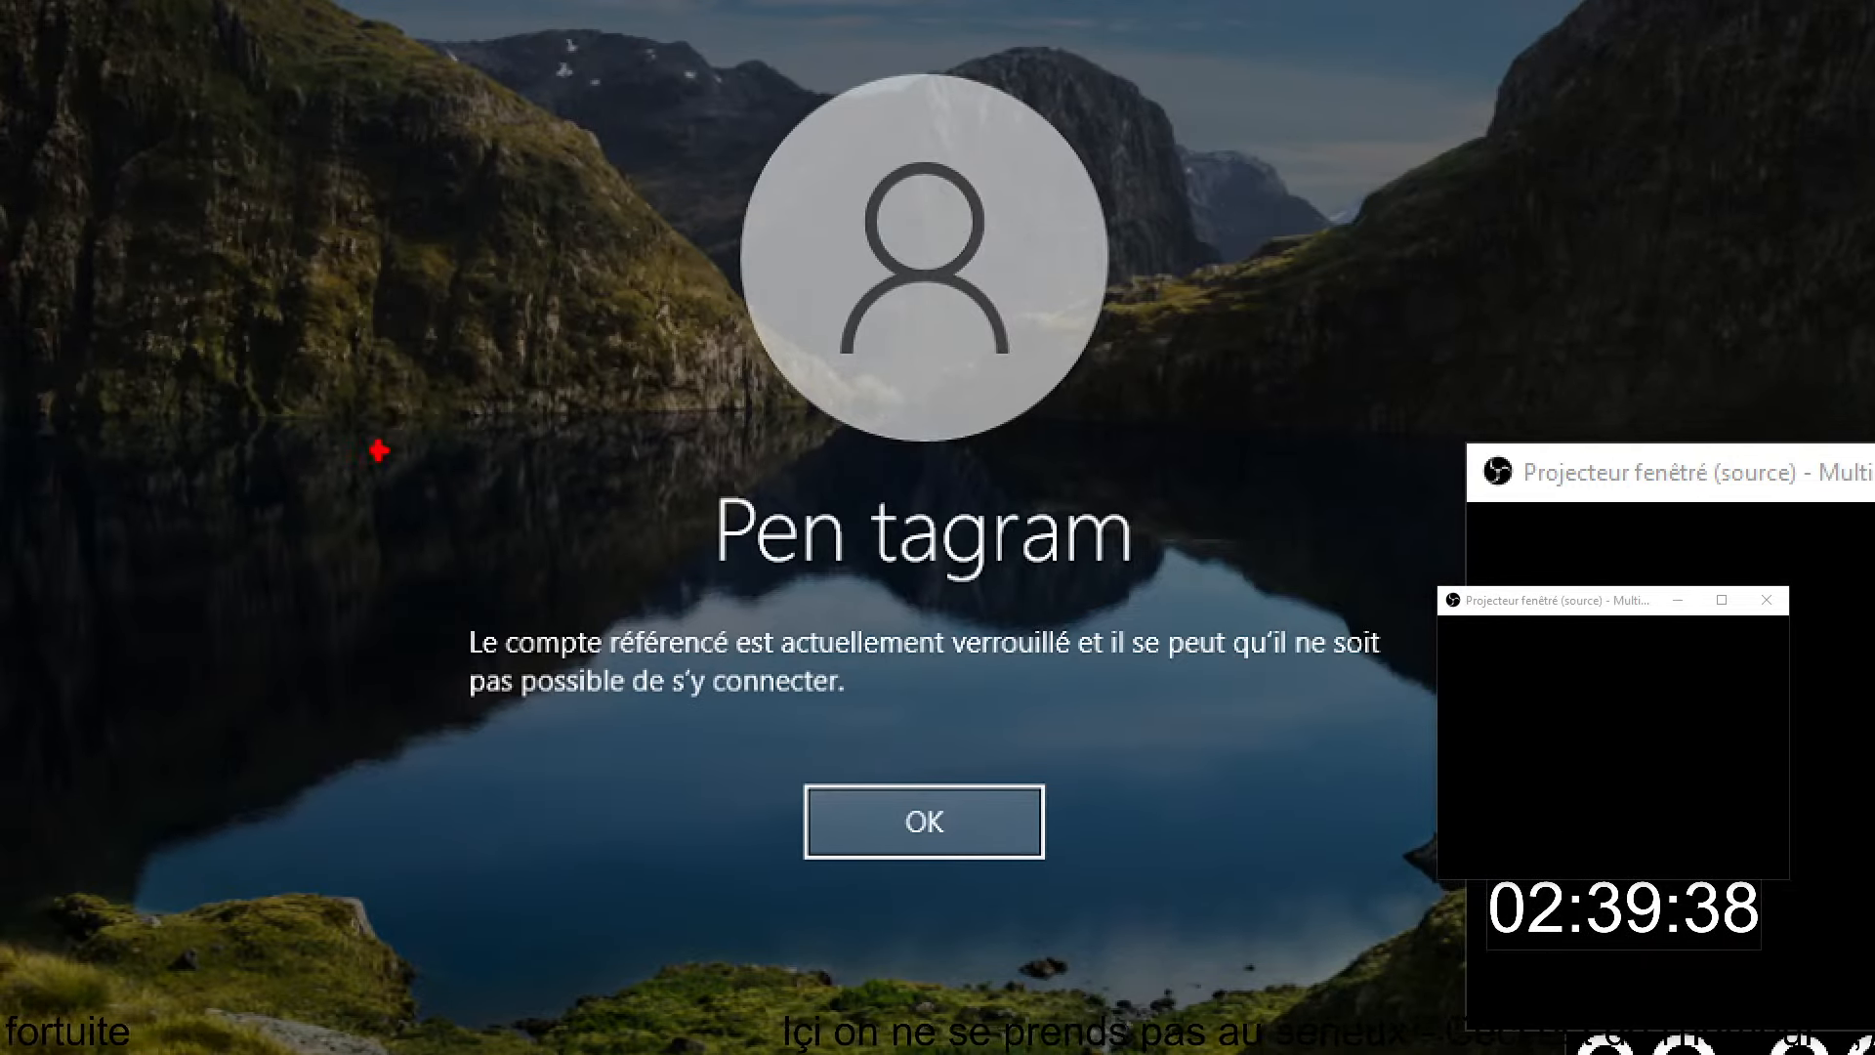
mouse_move(417, 599)
left_mouse_down()
mouse_move(732, 720)
mouse_move(1412, 730)
left_mouse_up()
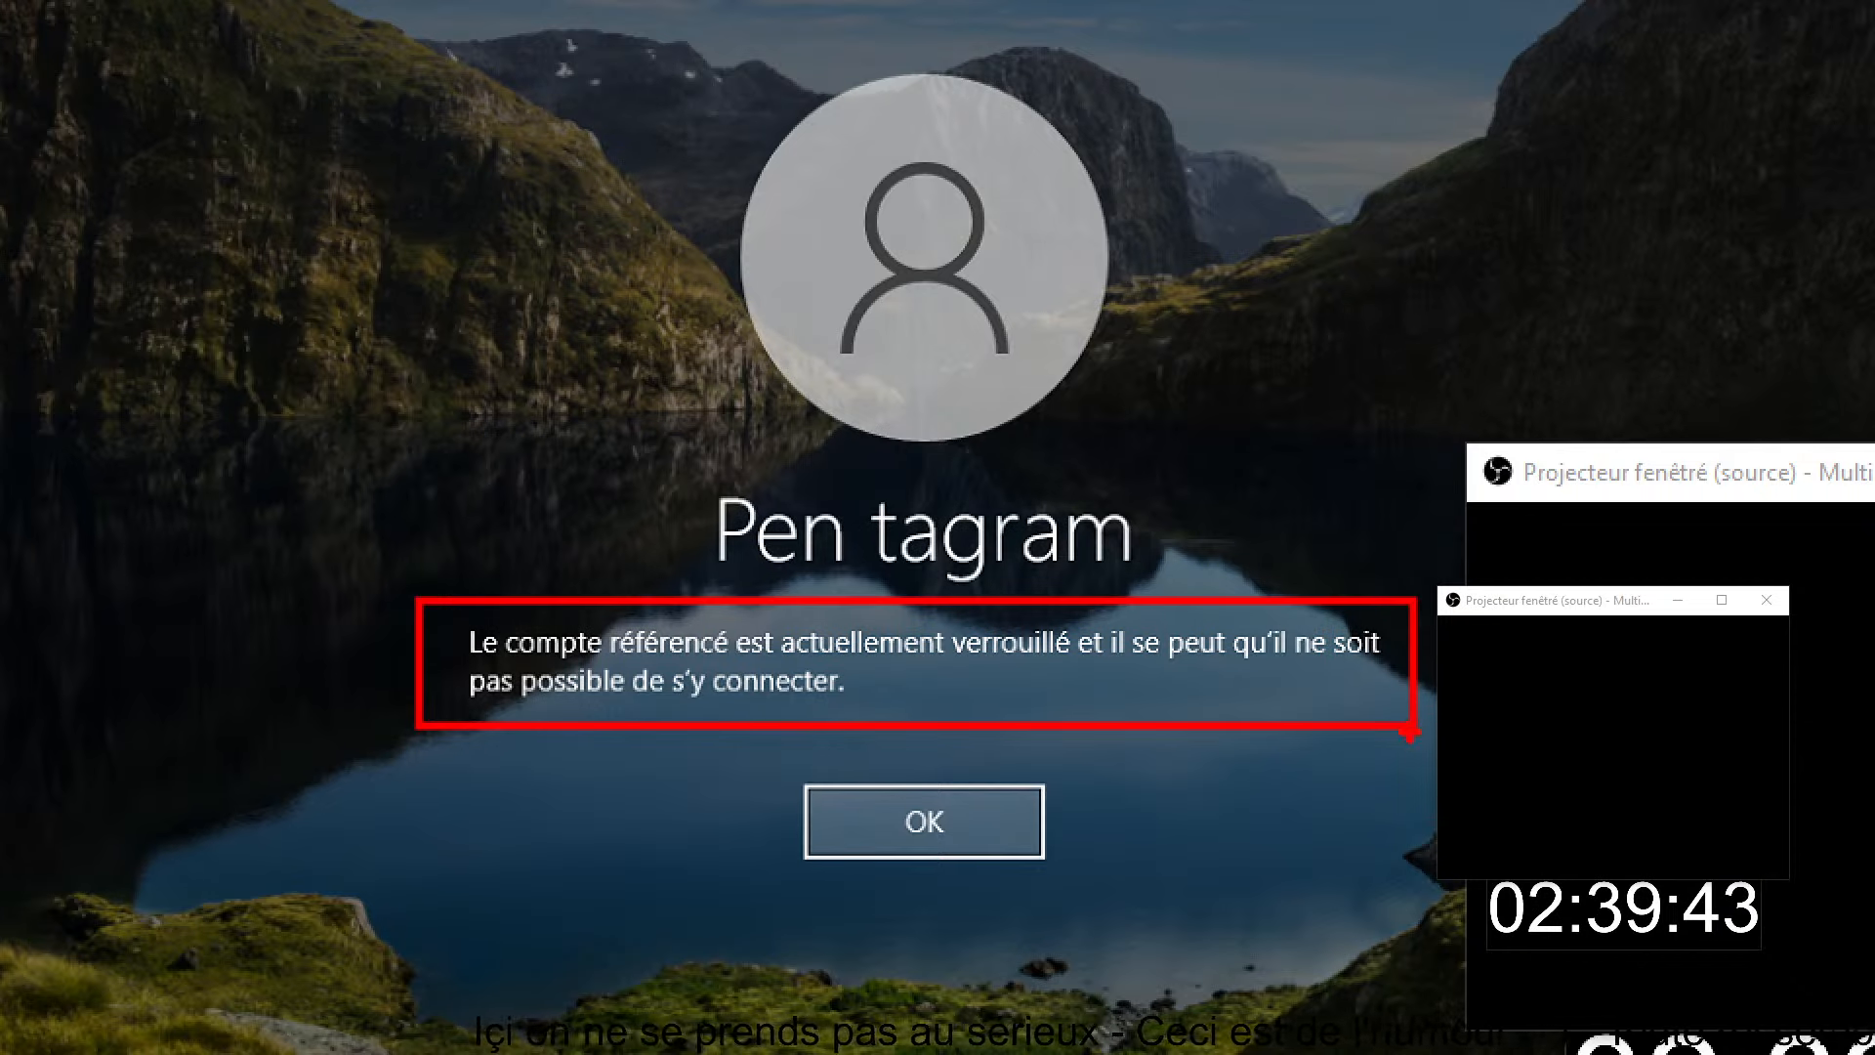
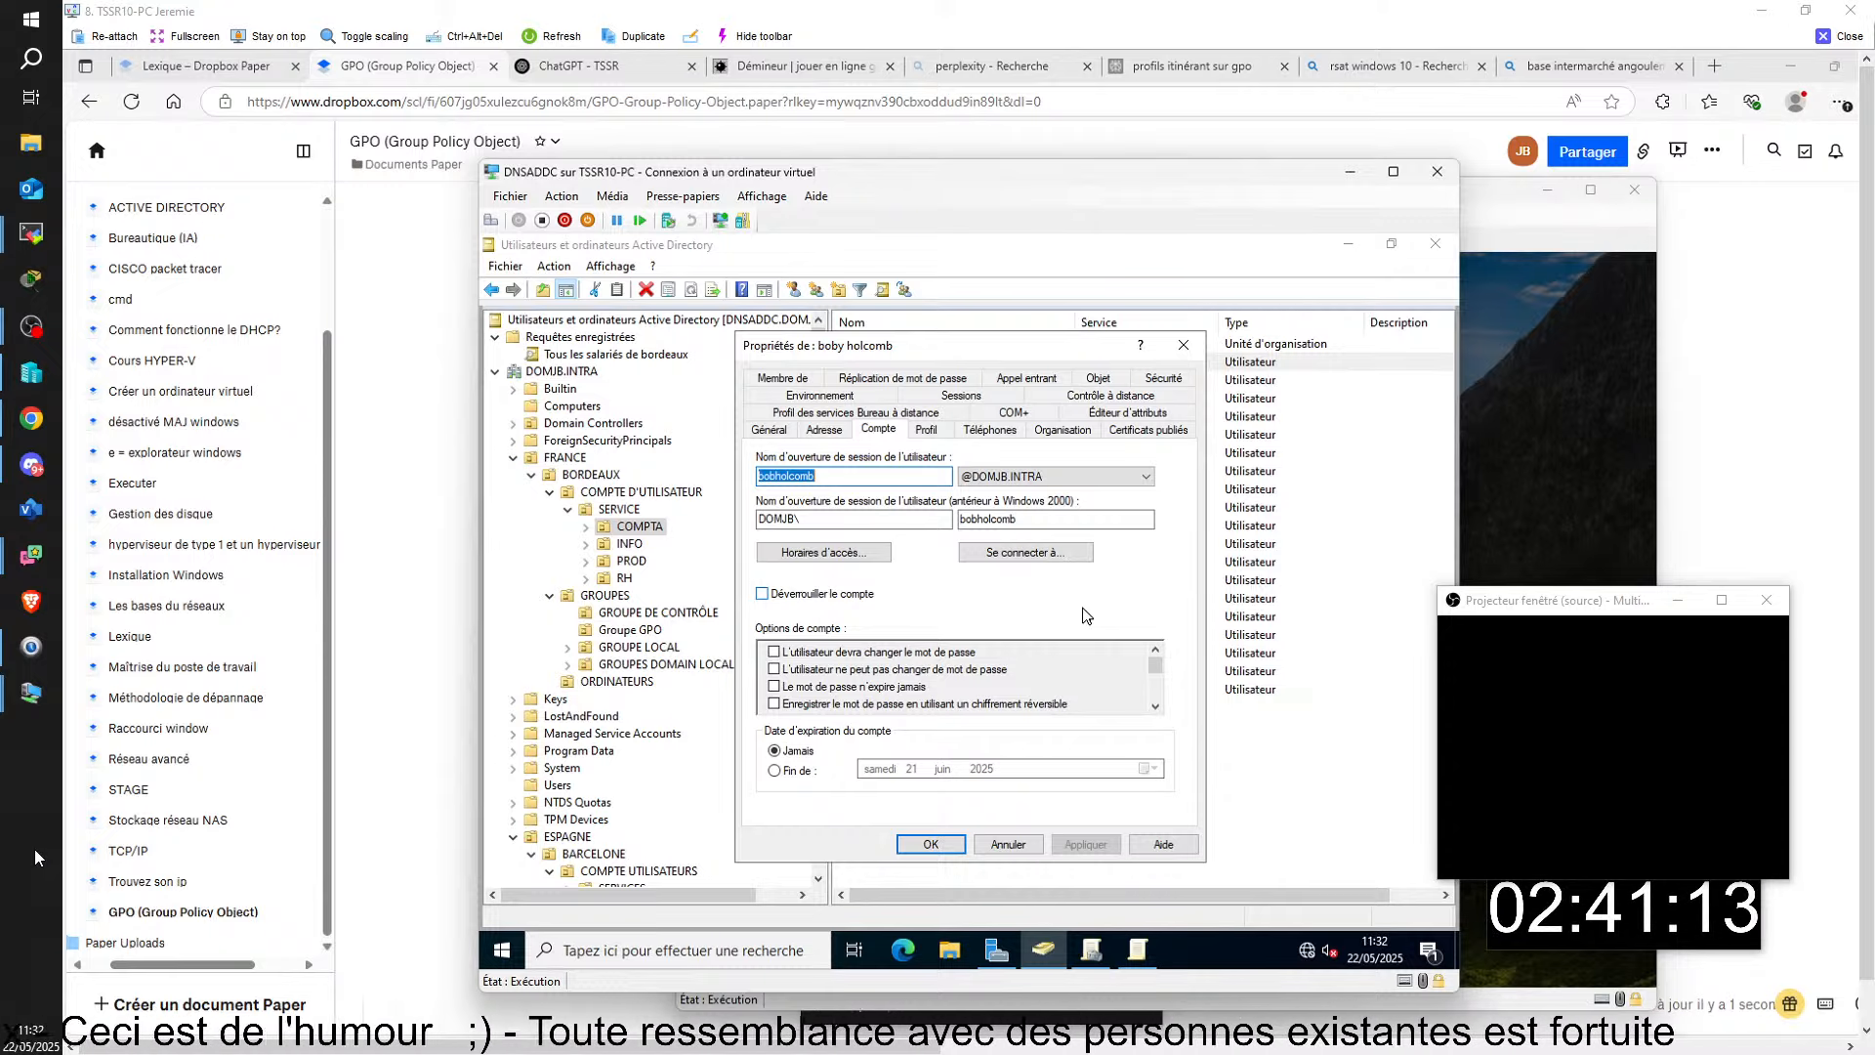
- Close the open user properties and look for the locked user in the ESPAGNE organizational unit and its BARCELONE sub-units
left_click(1184, 345)
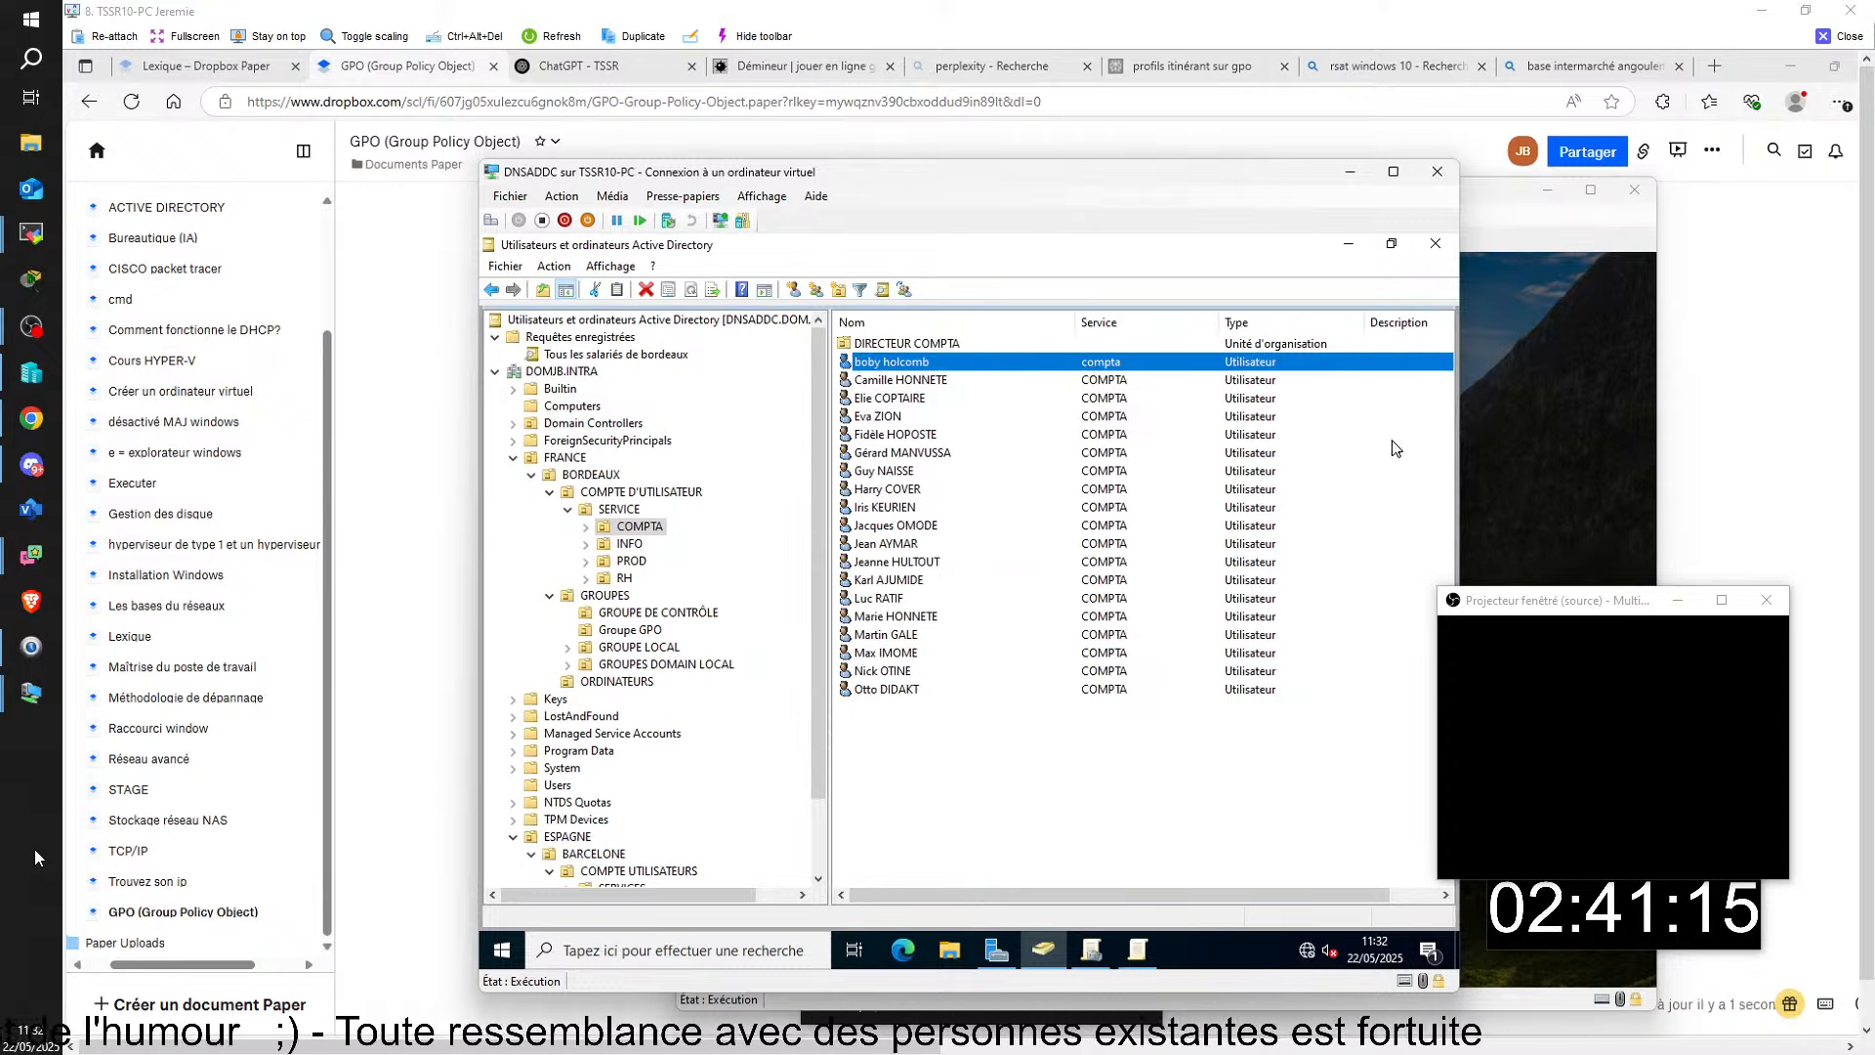
left_click(1523, 392)
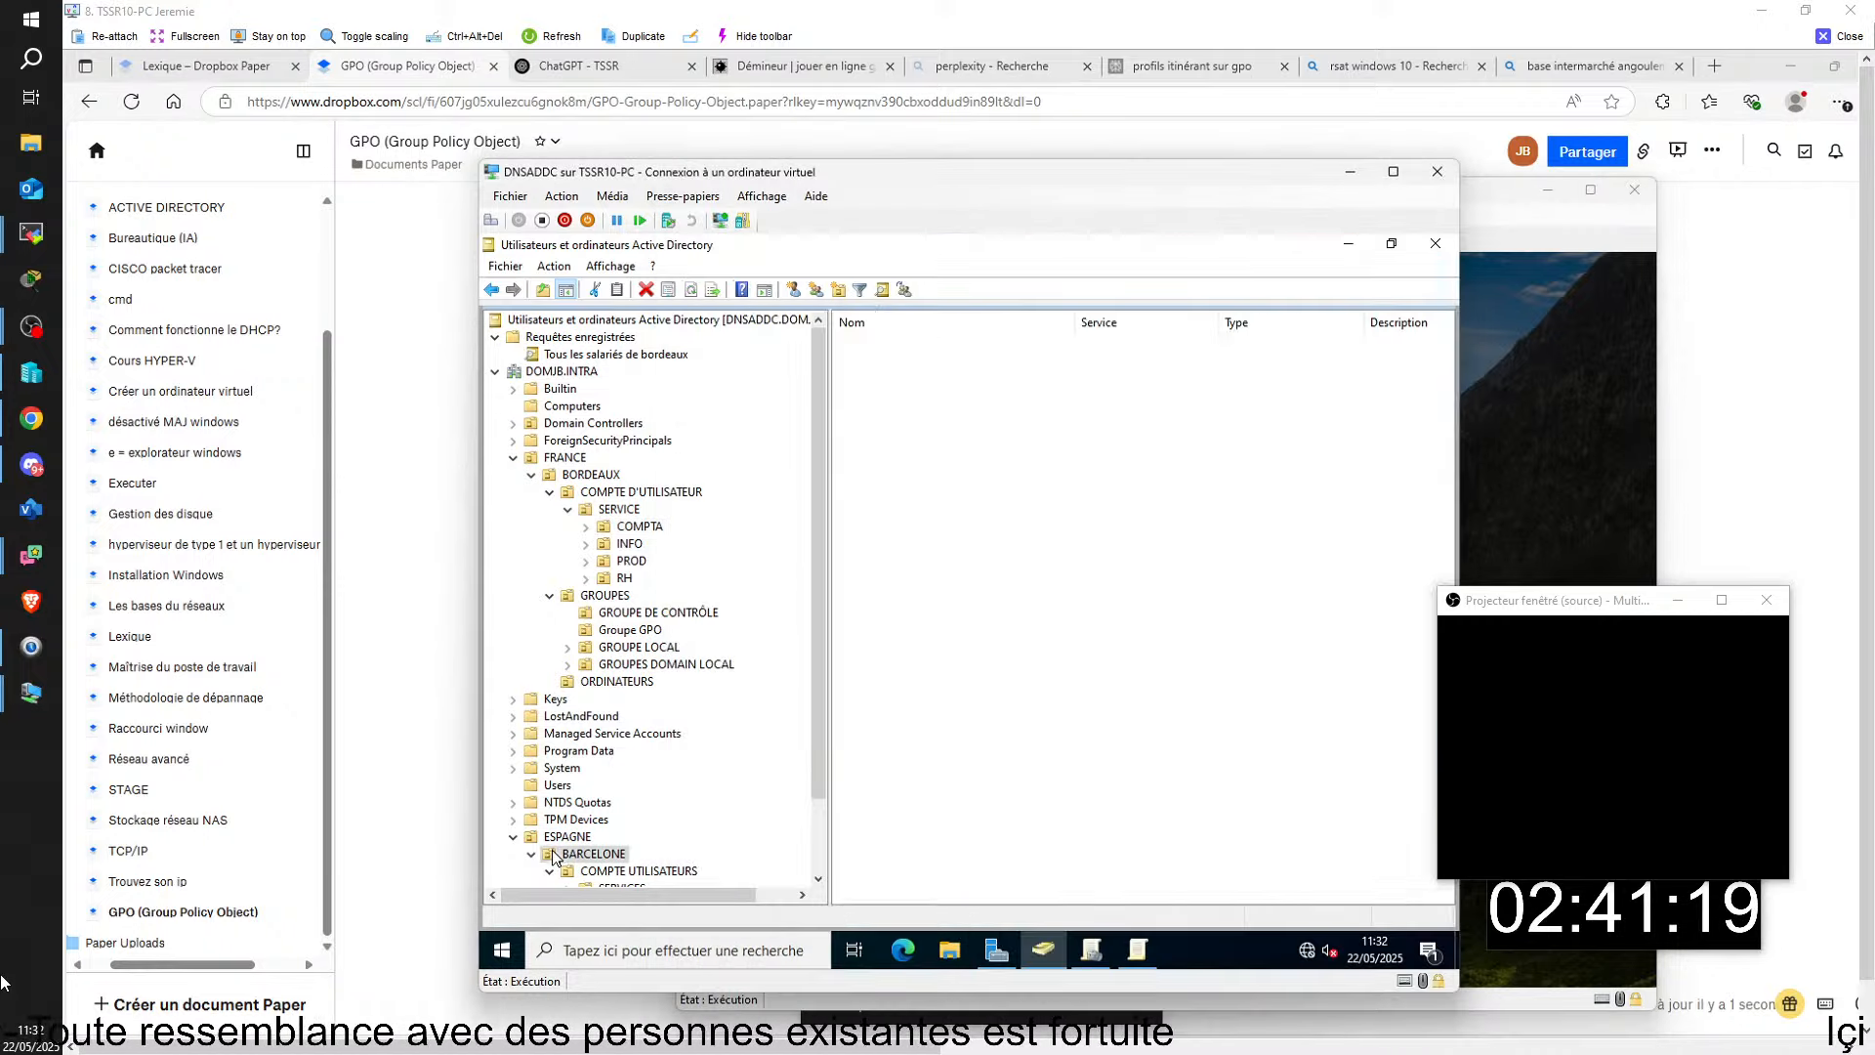
left_click(554, 855)
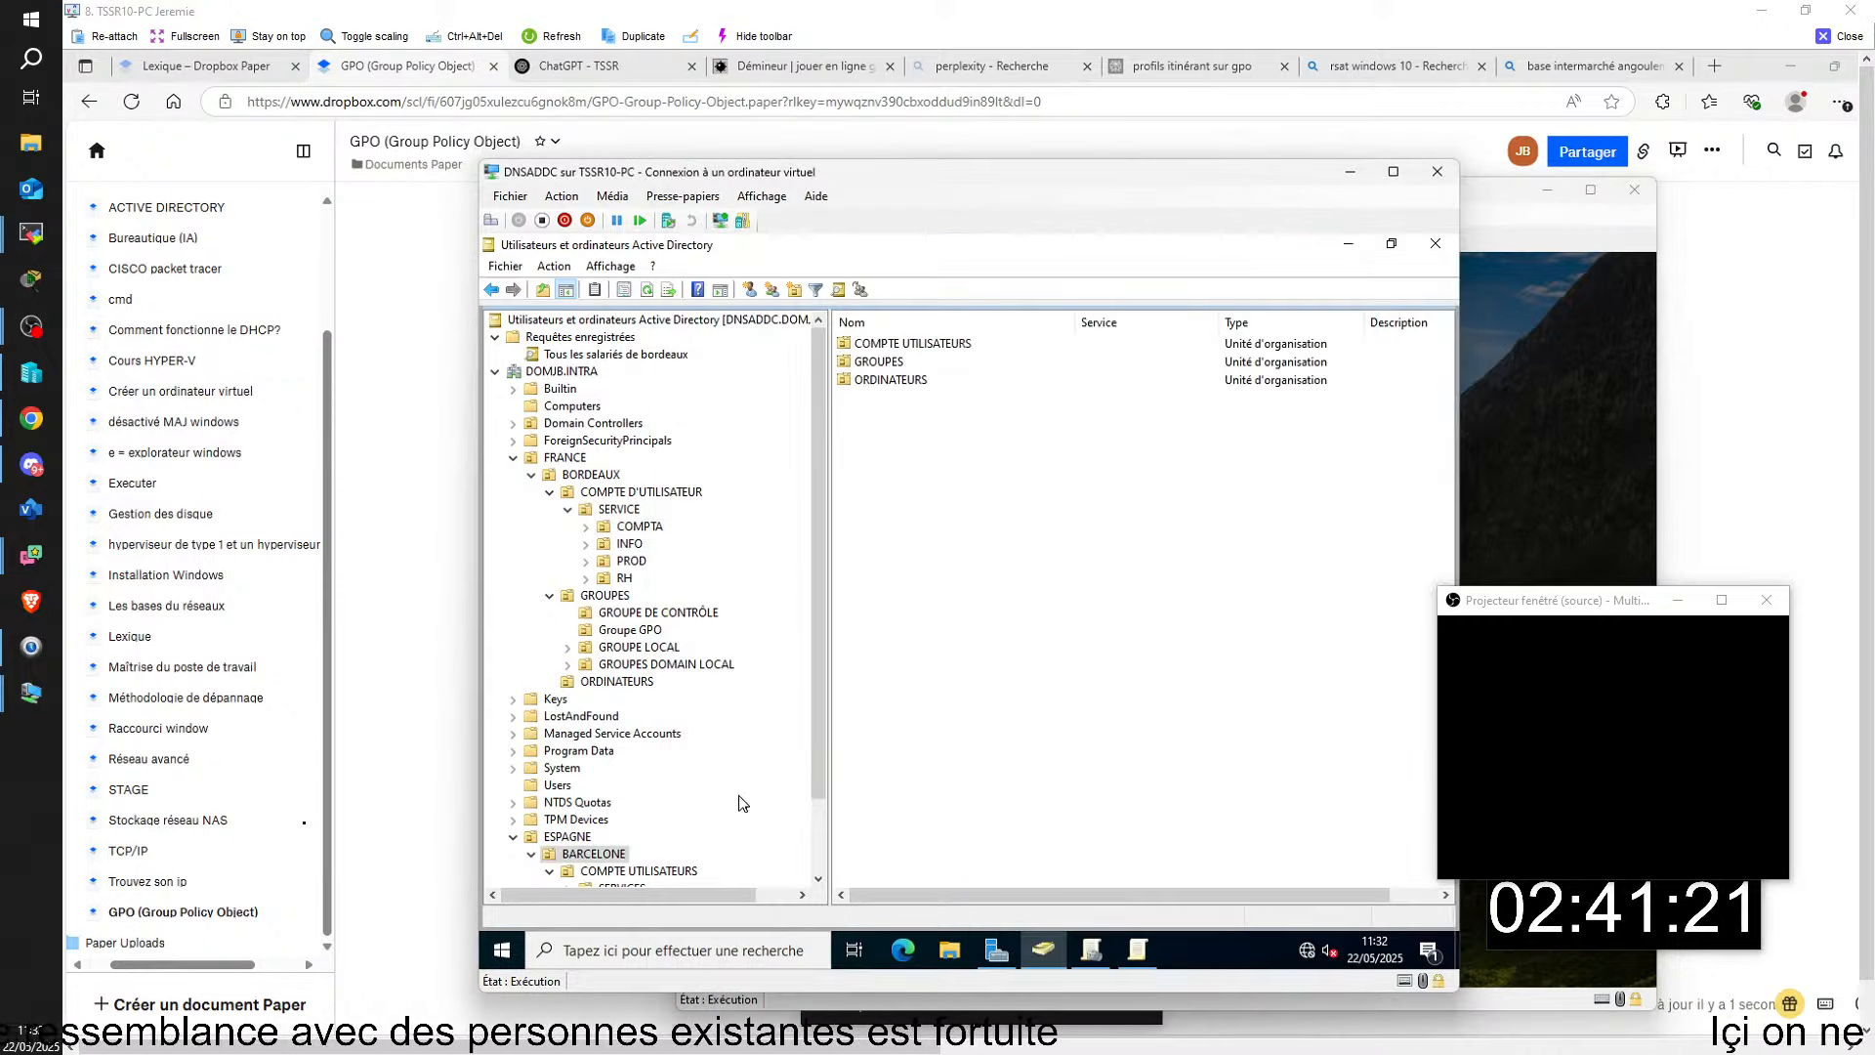
left_click(630, 871)
scroll(735, 763, "down", 2)
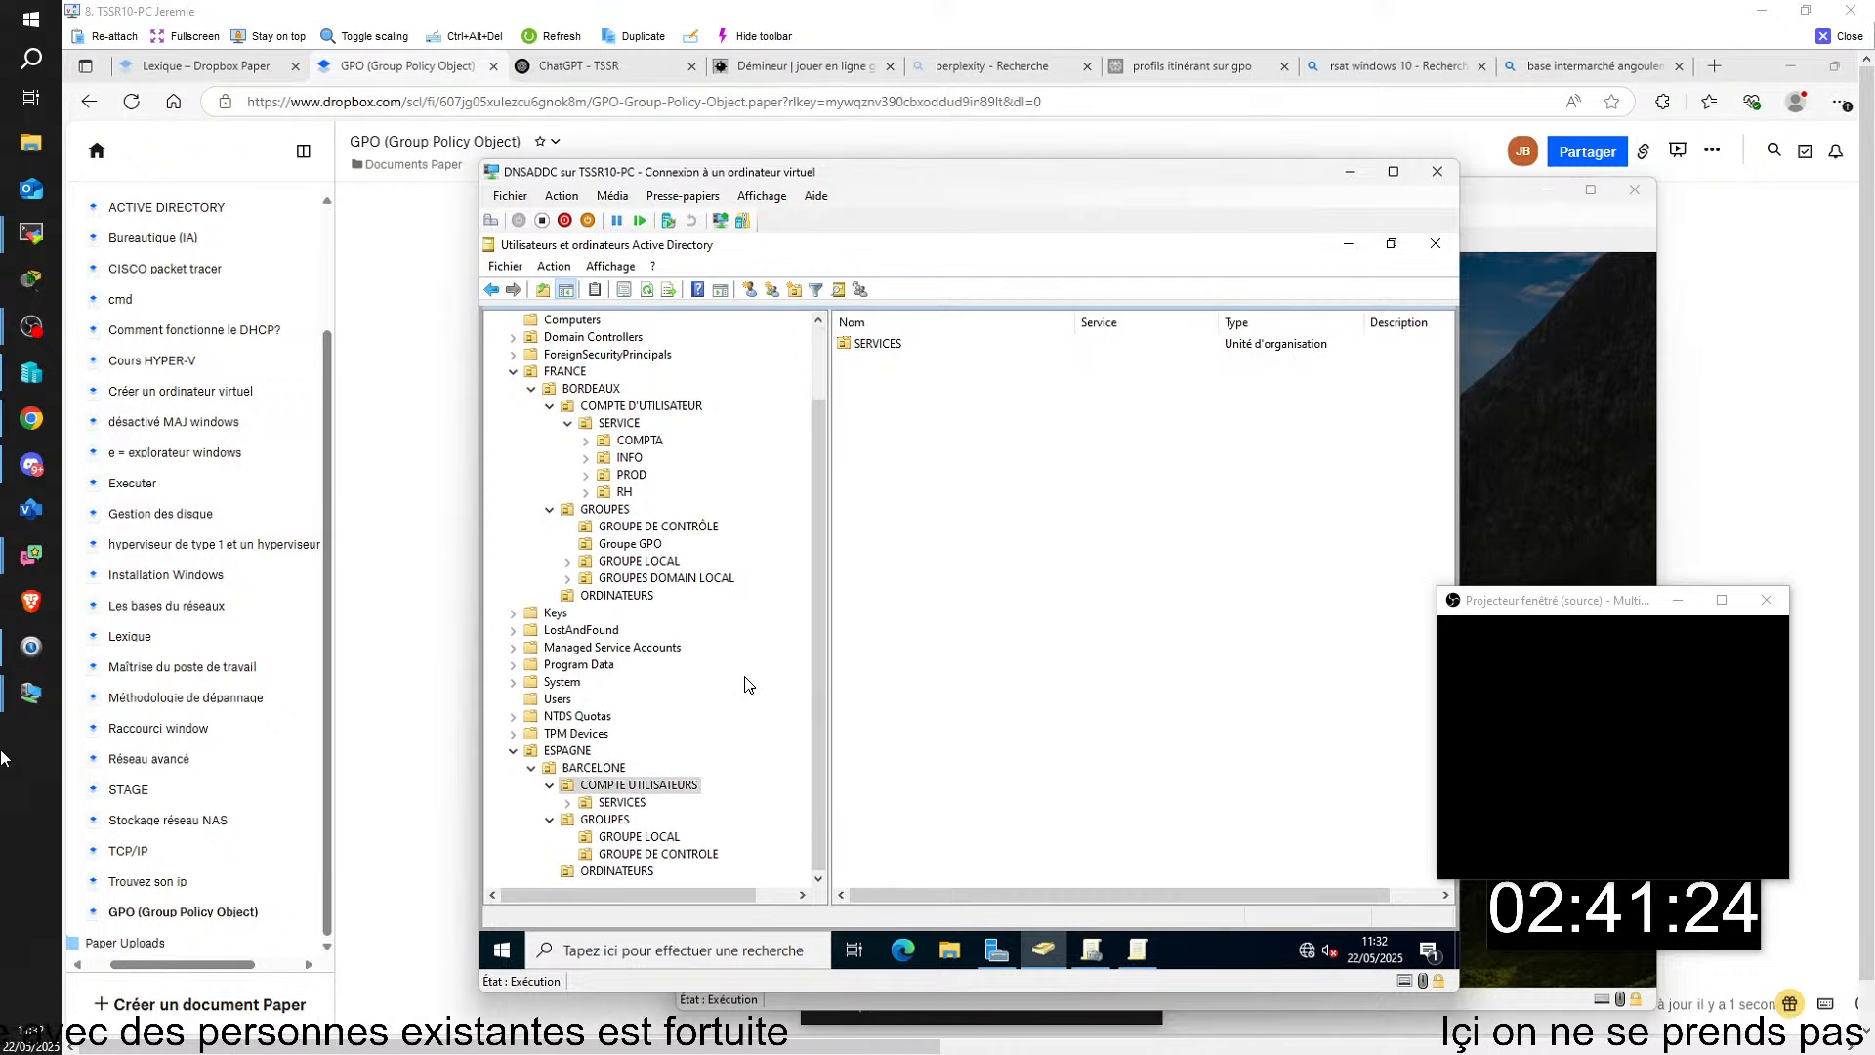
left_click(621, 801)
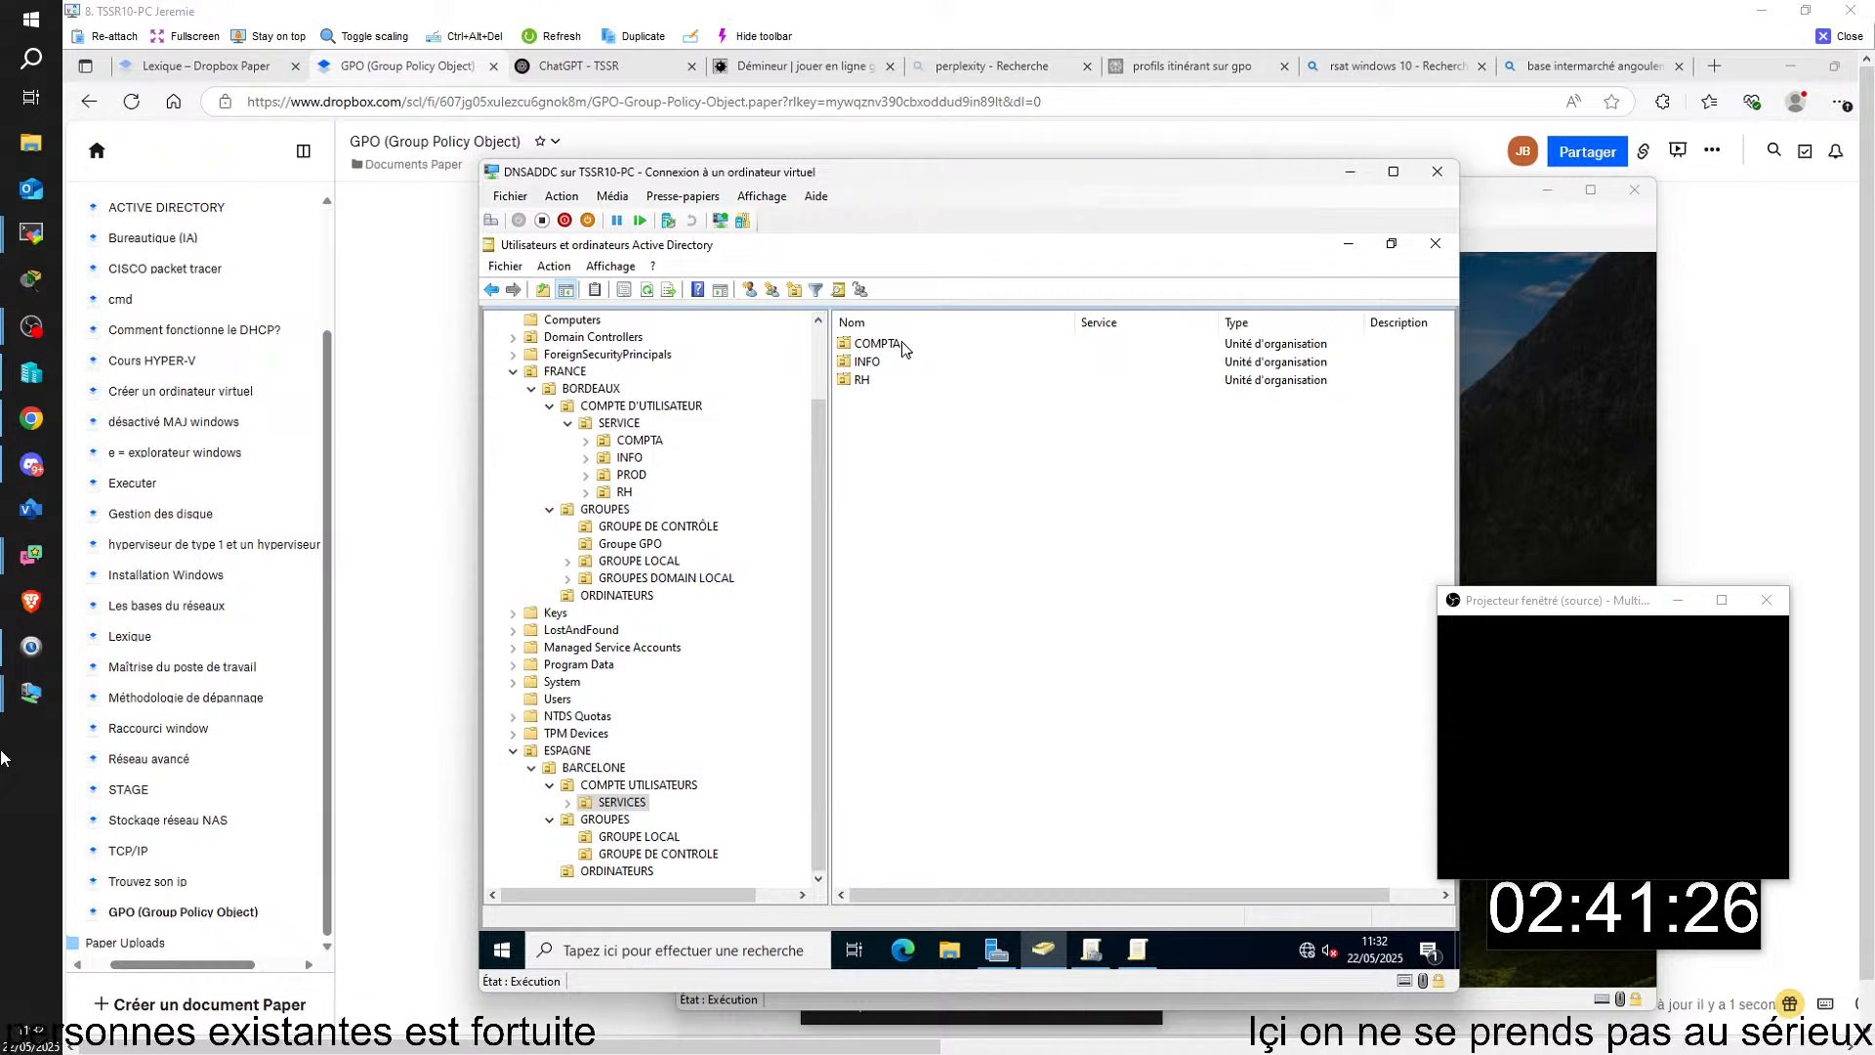
left_click(568, 752)
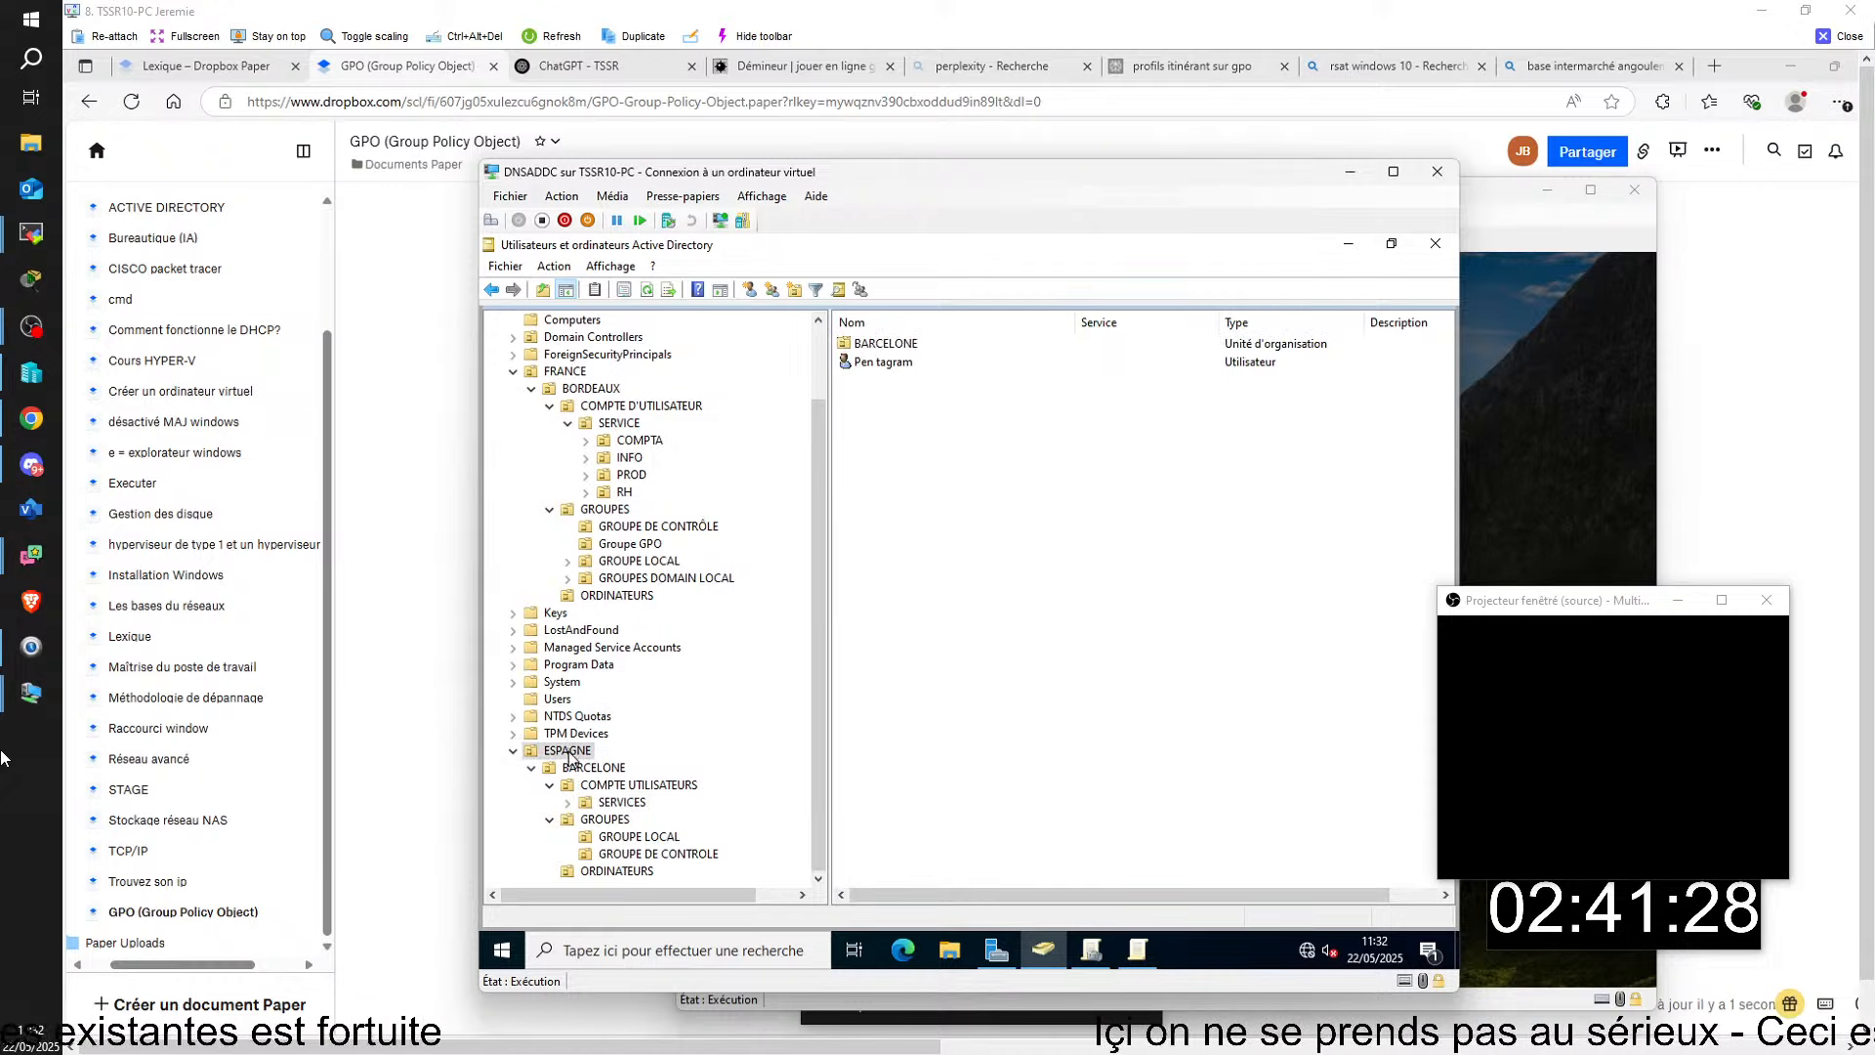
- Try to view the account properties of the user listed directly under ESPAGNE
double_click(882, 363)
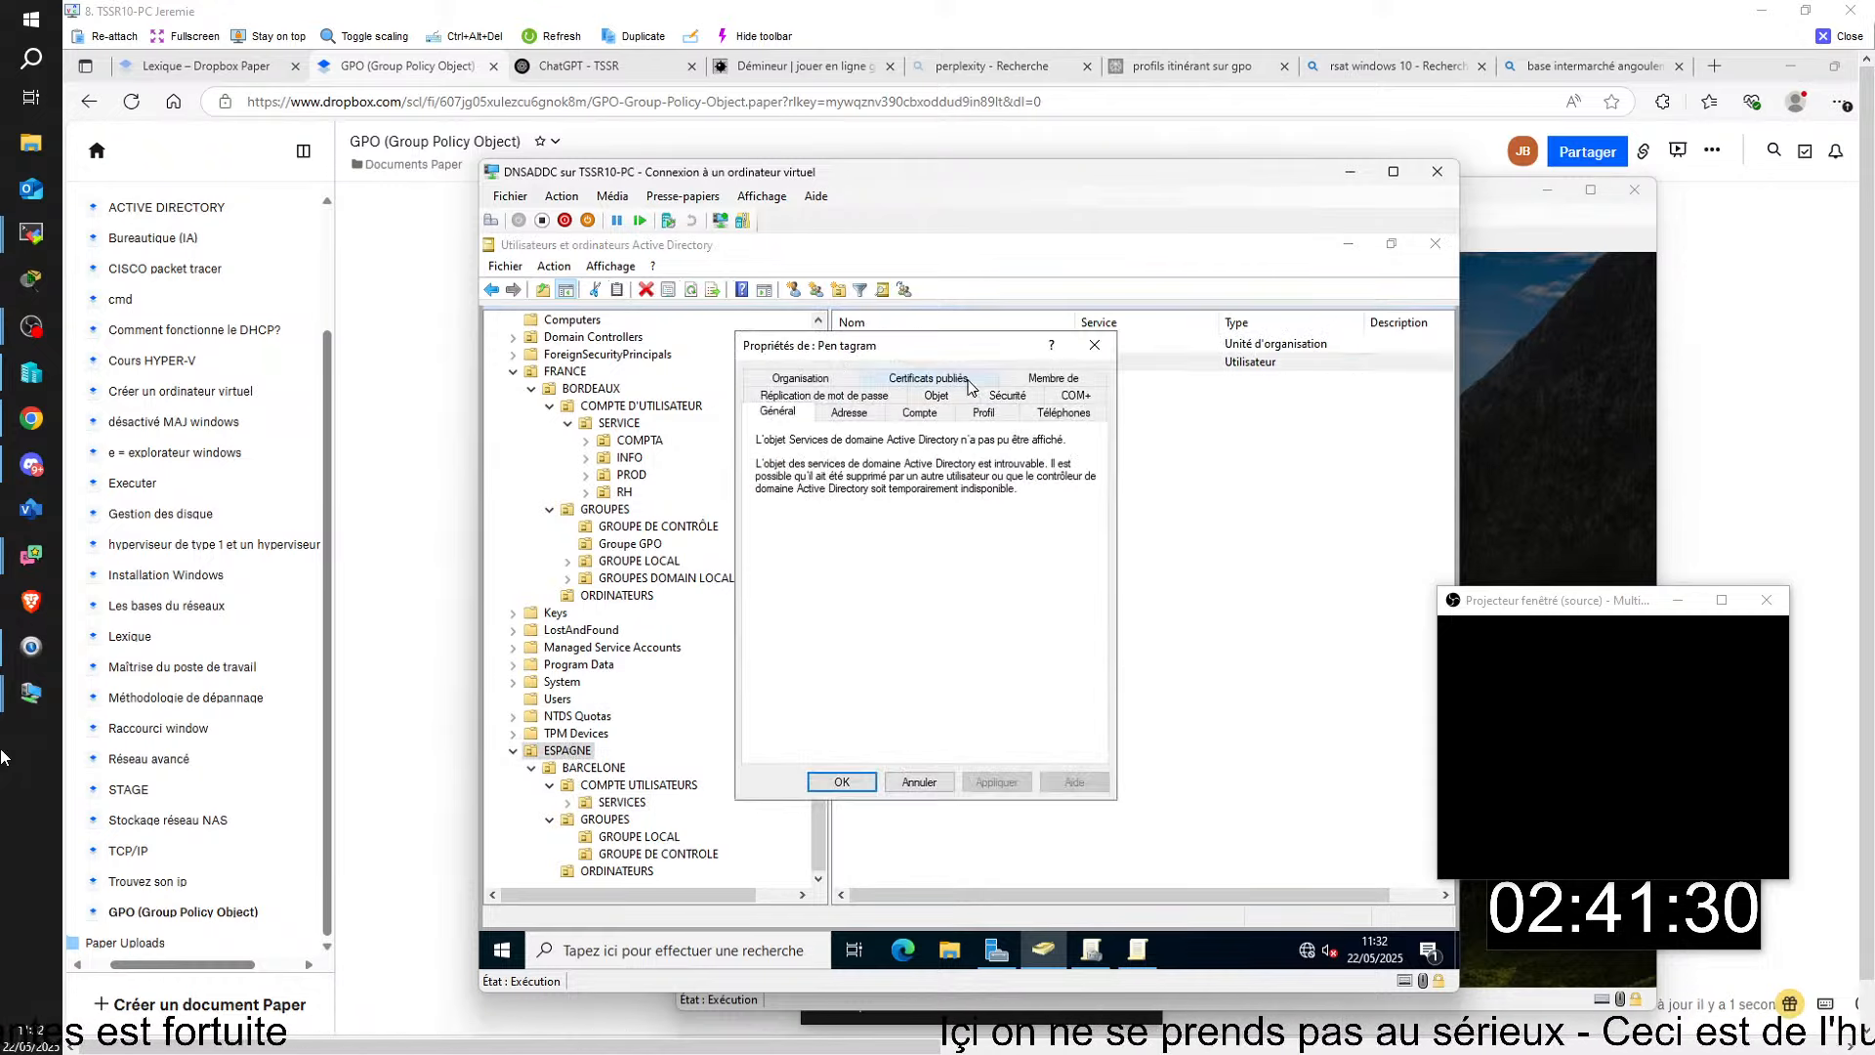
left_click(920, 411)
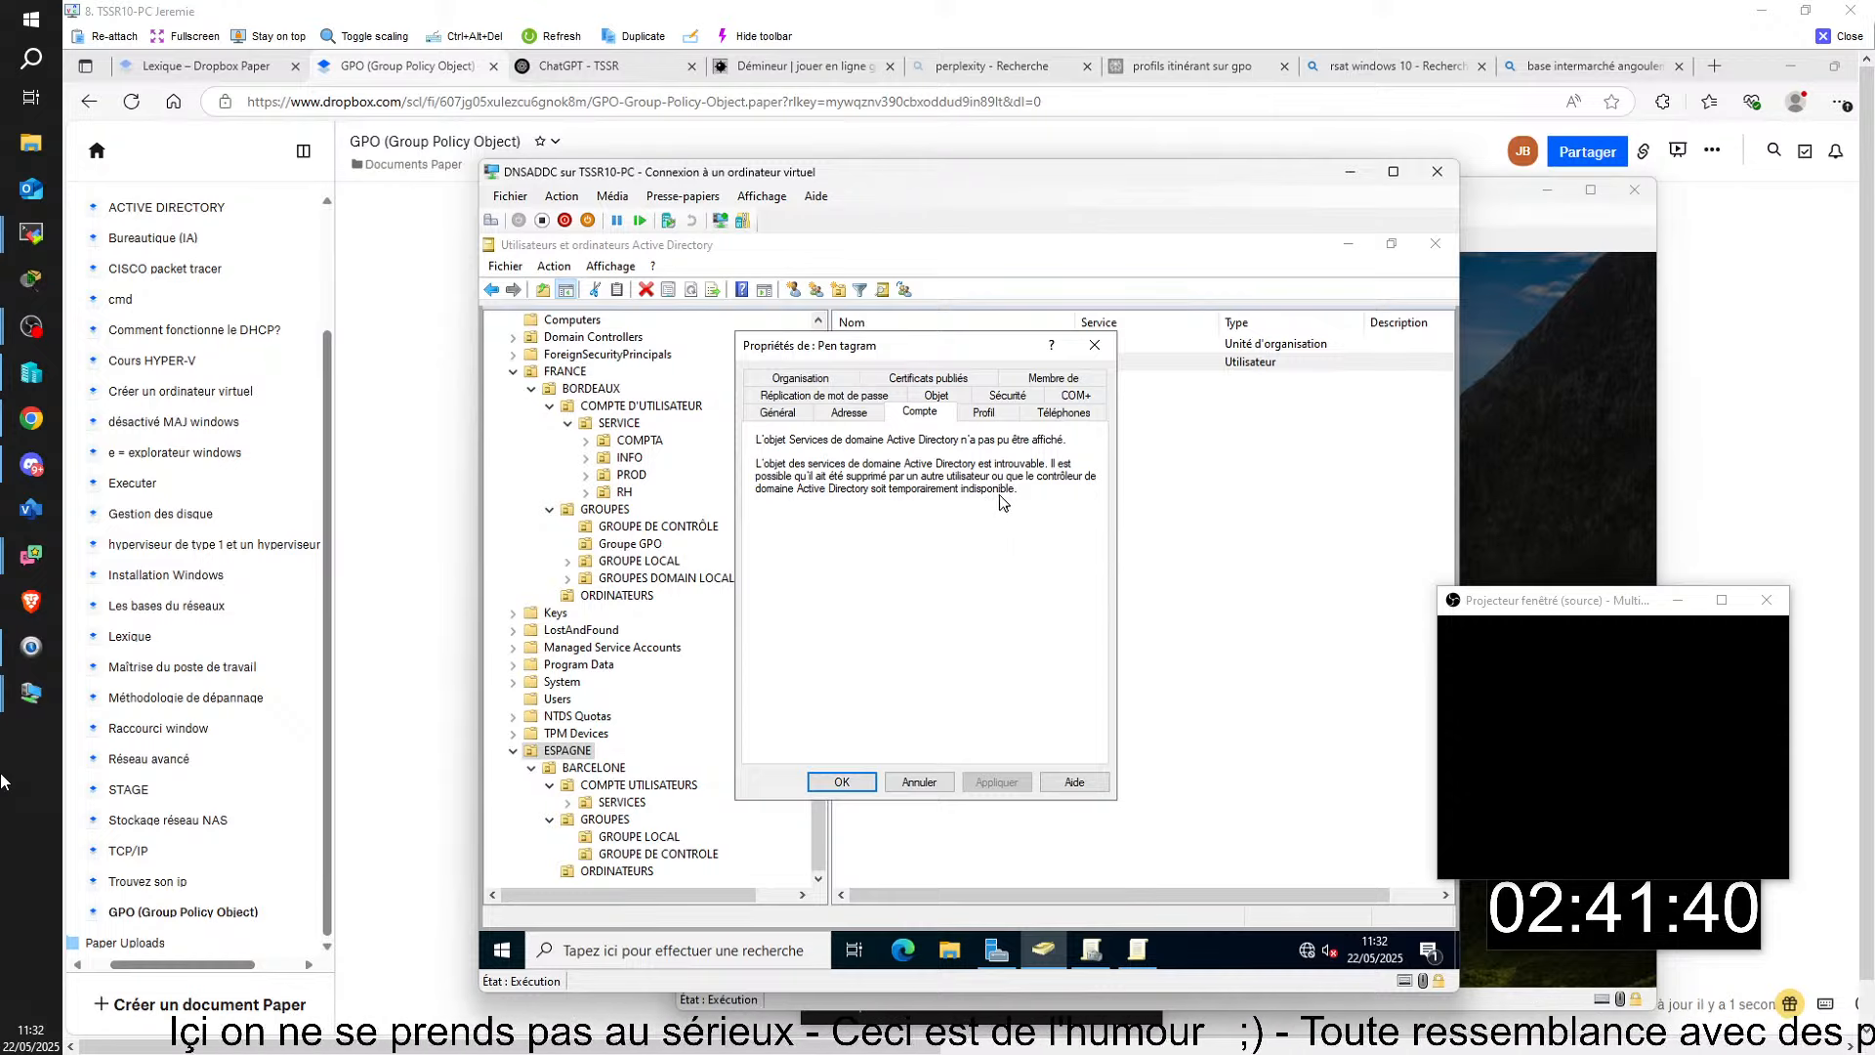
left_click(991, 413)
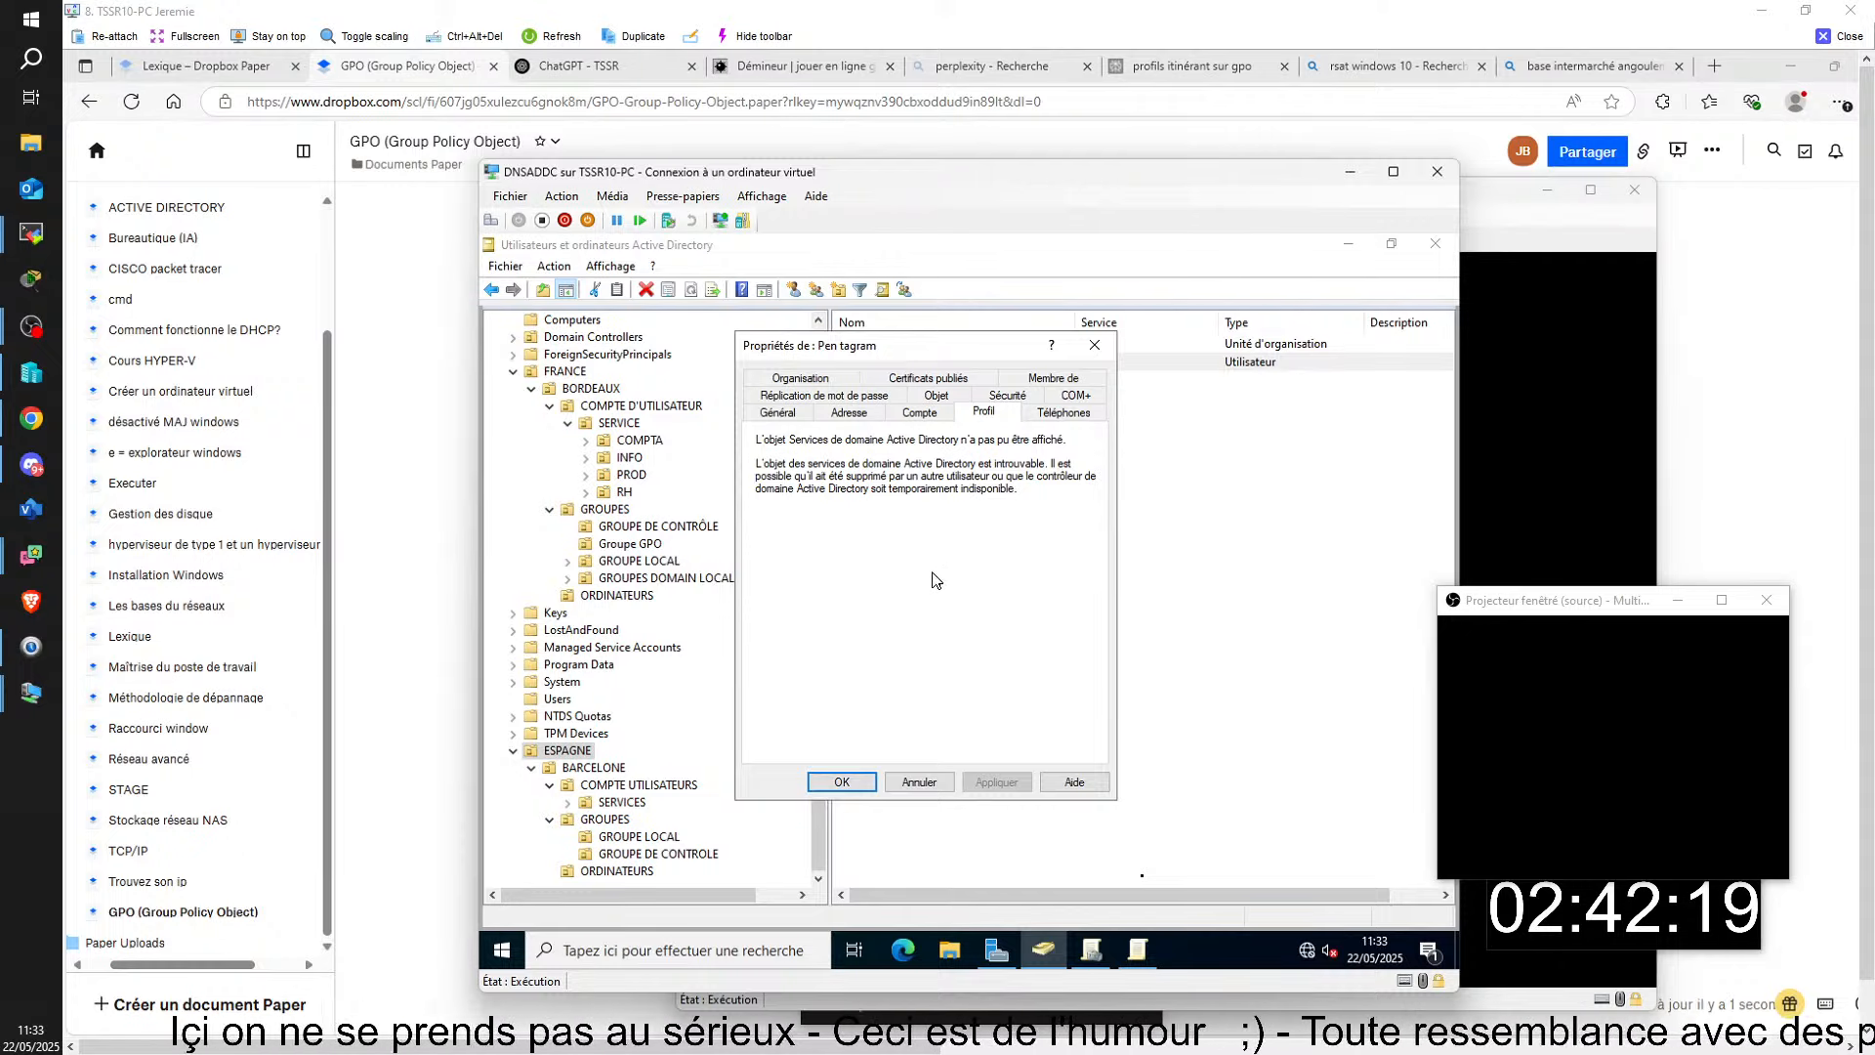
left_click(840, 782)
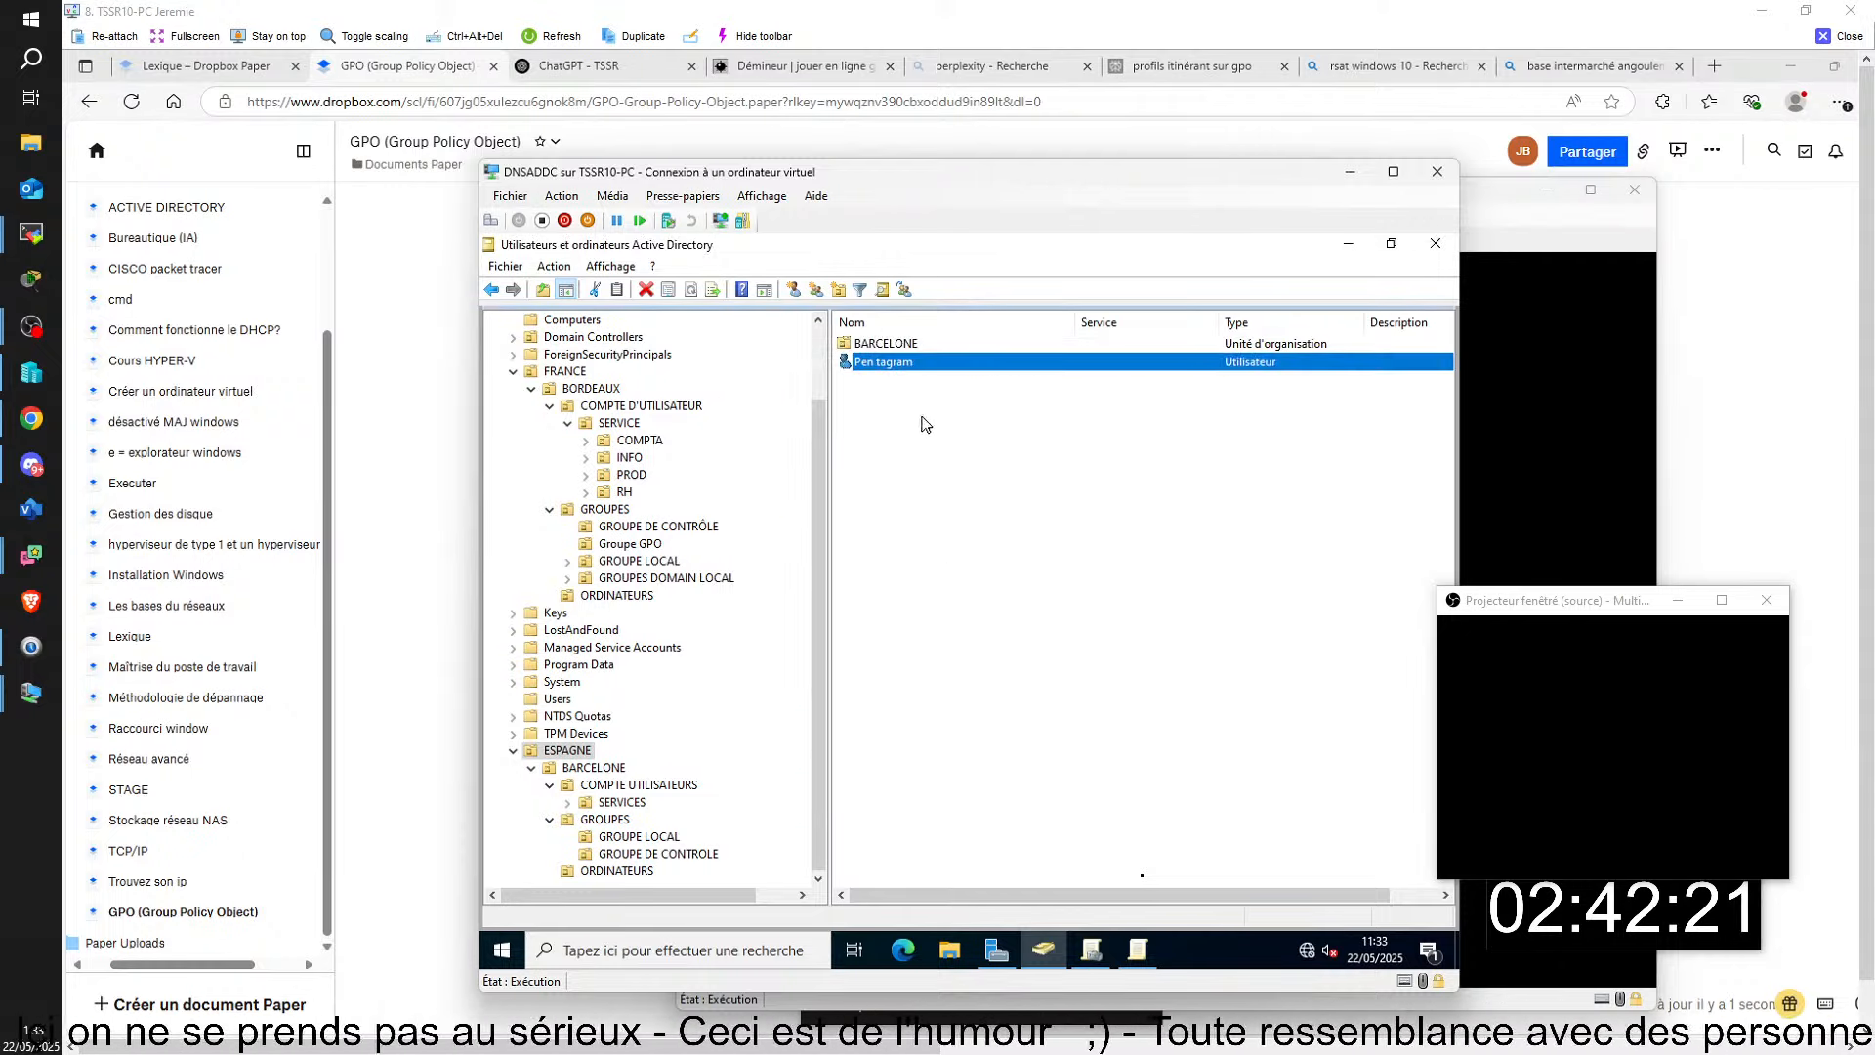
right_click(918, 367)
left_click(998, 627)
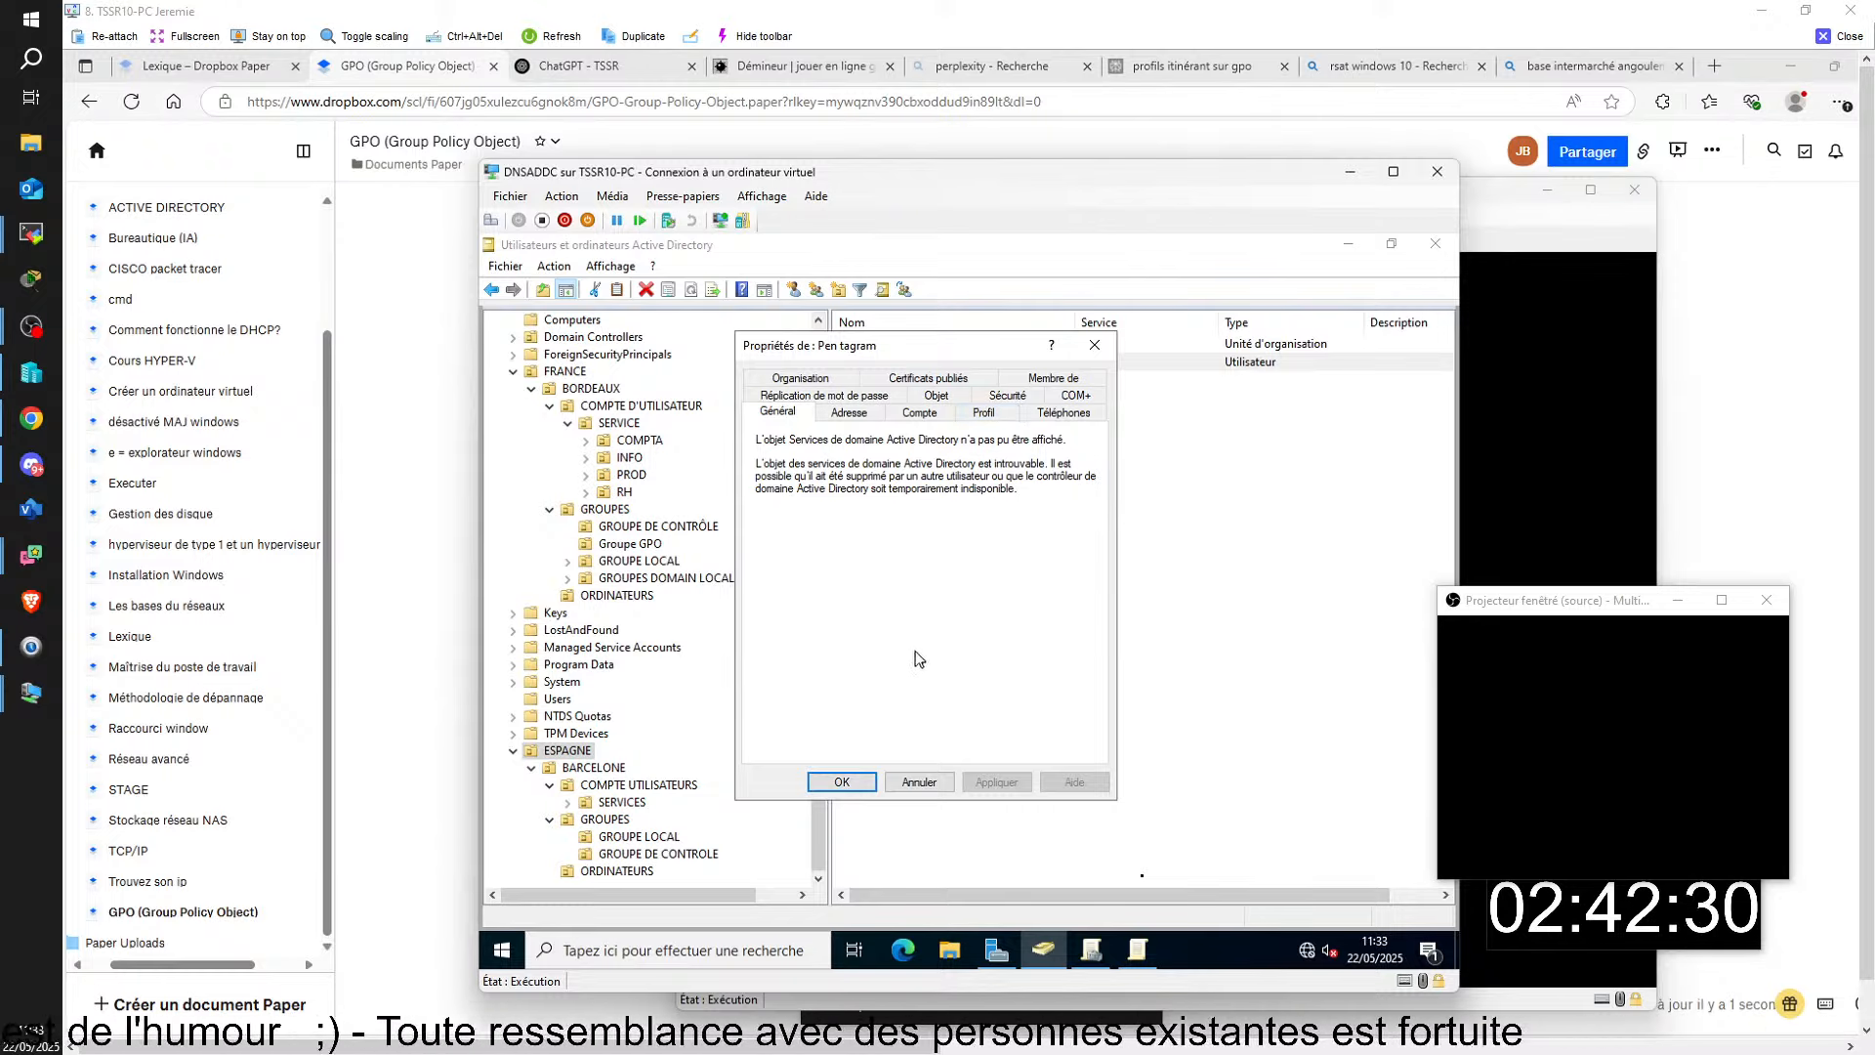
left_click(841, 781)
- Refresh the directory tree and open the INFO unit under ESPAGNE, BARCELONE, COMPTE UTILISATEURS, SERVICES, checking COMPTA first
key("F5")
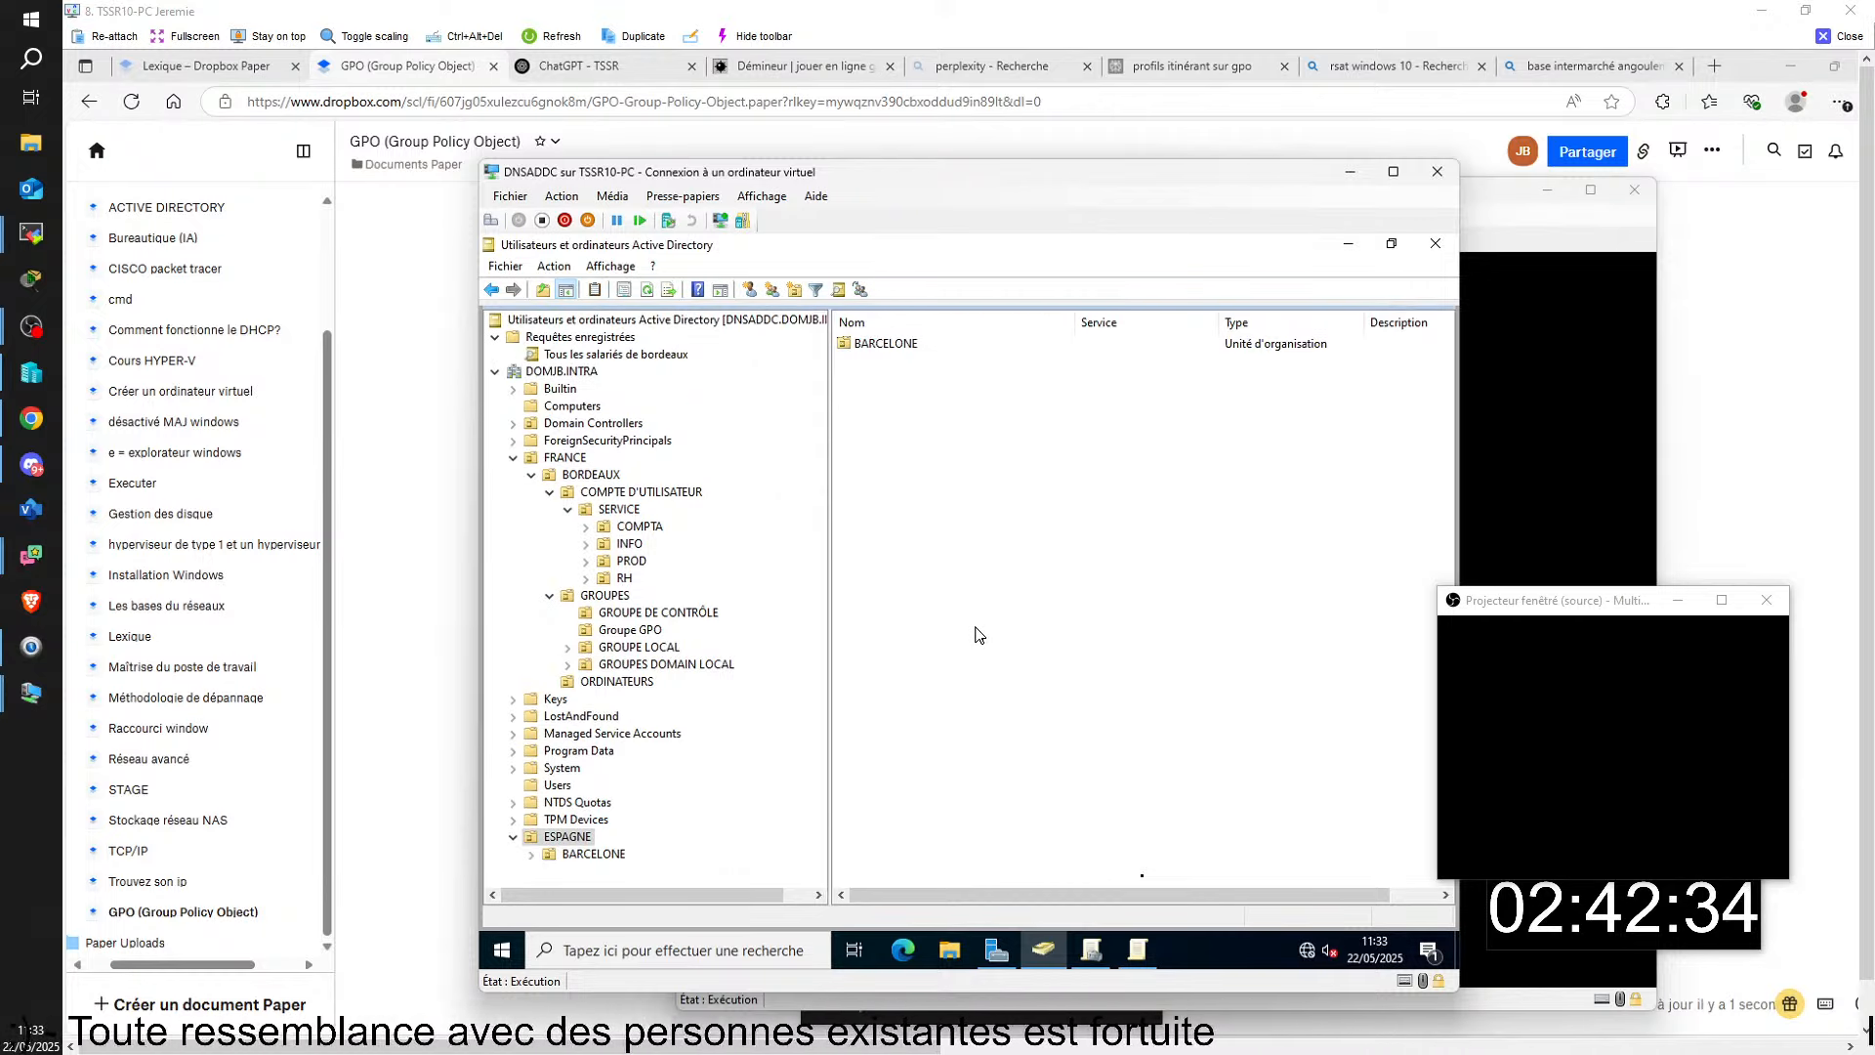
left_click(531, 854)
left_click(582, 856)
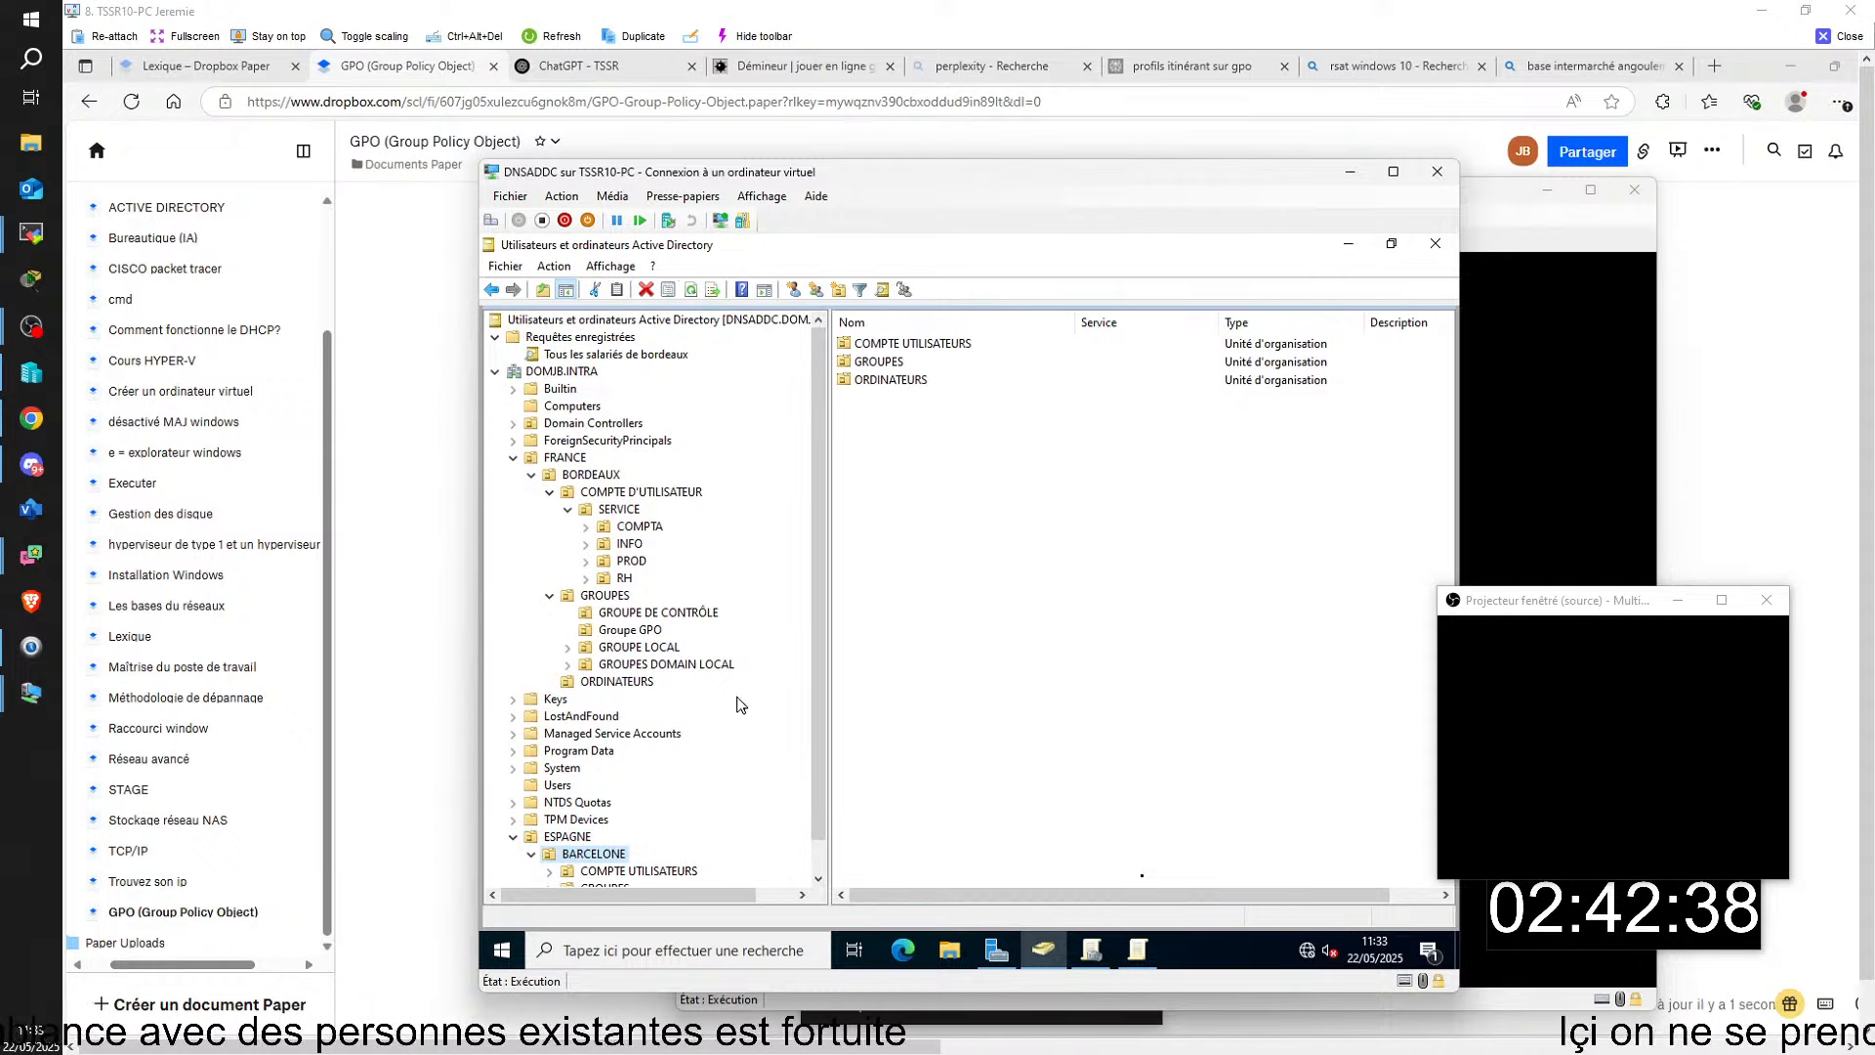
scroll(826, 649, "down", 1)
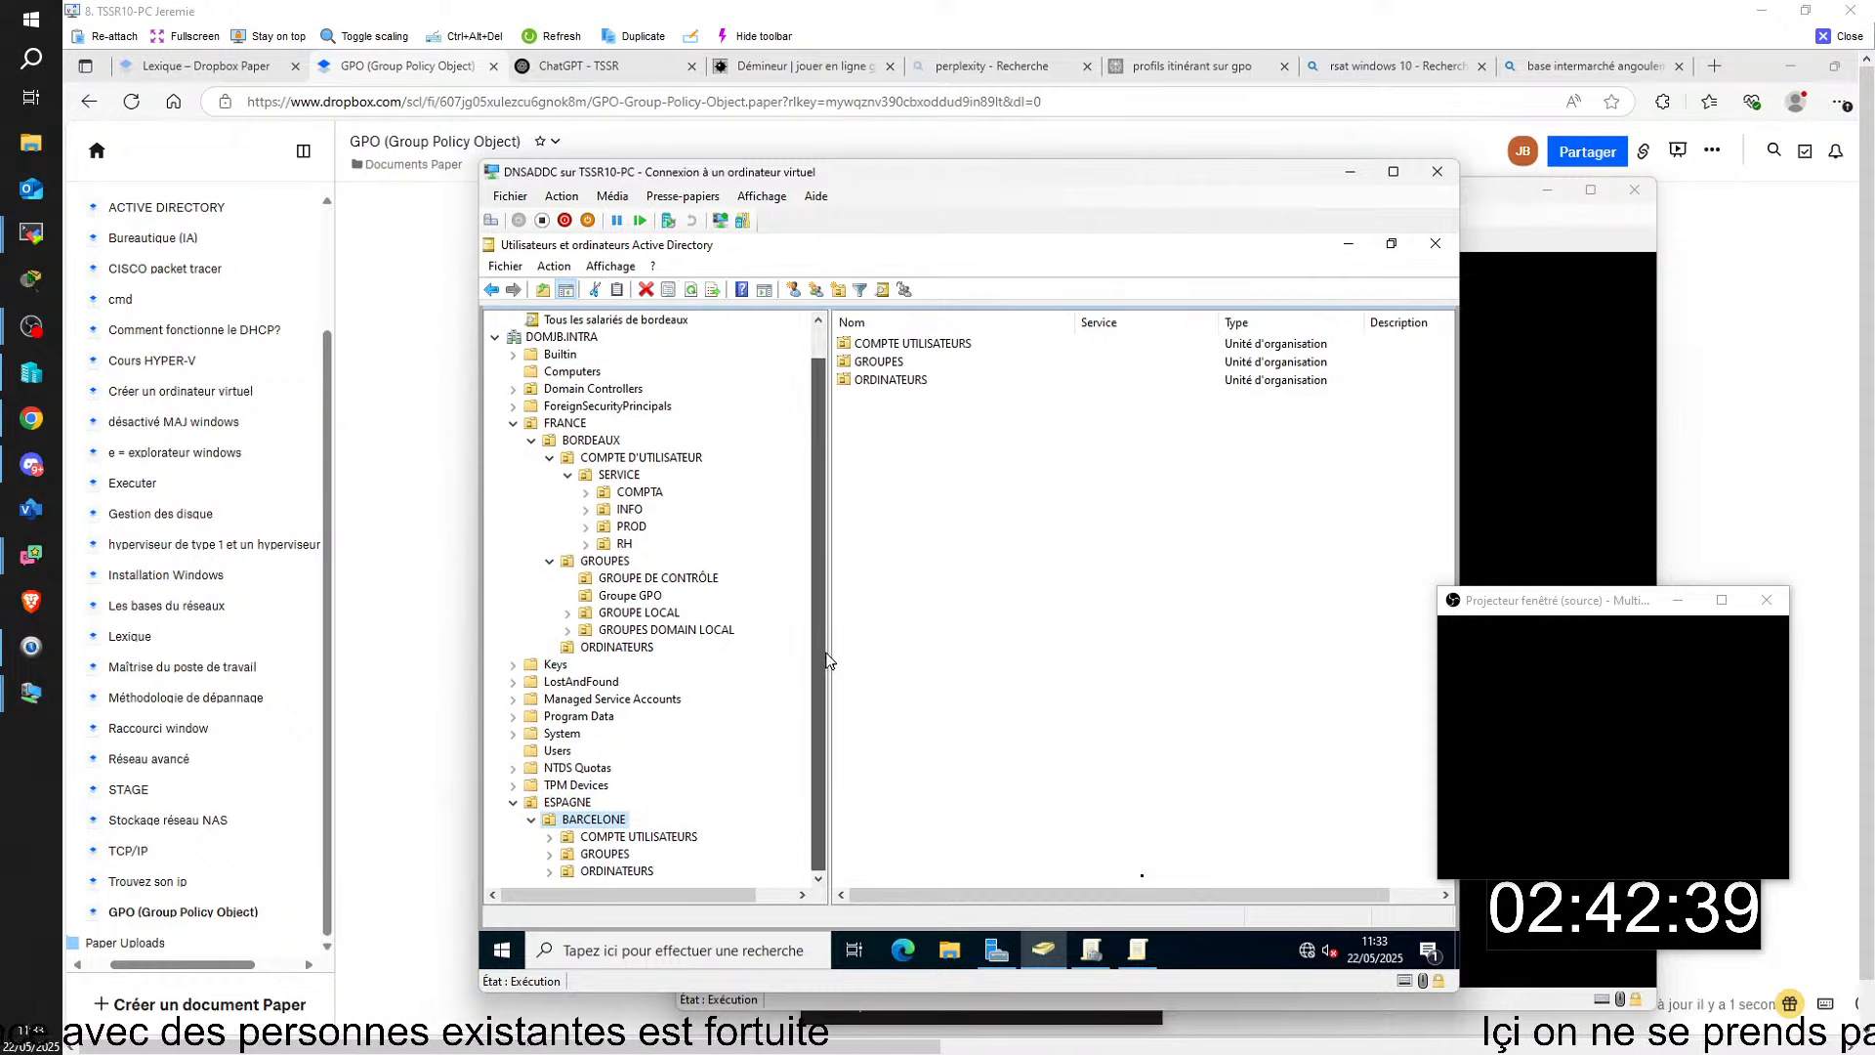
left_click(680, 842)
double_click(879, 343)
double_click(904, 348)
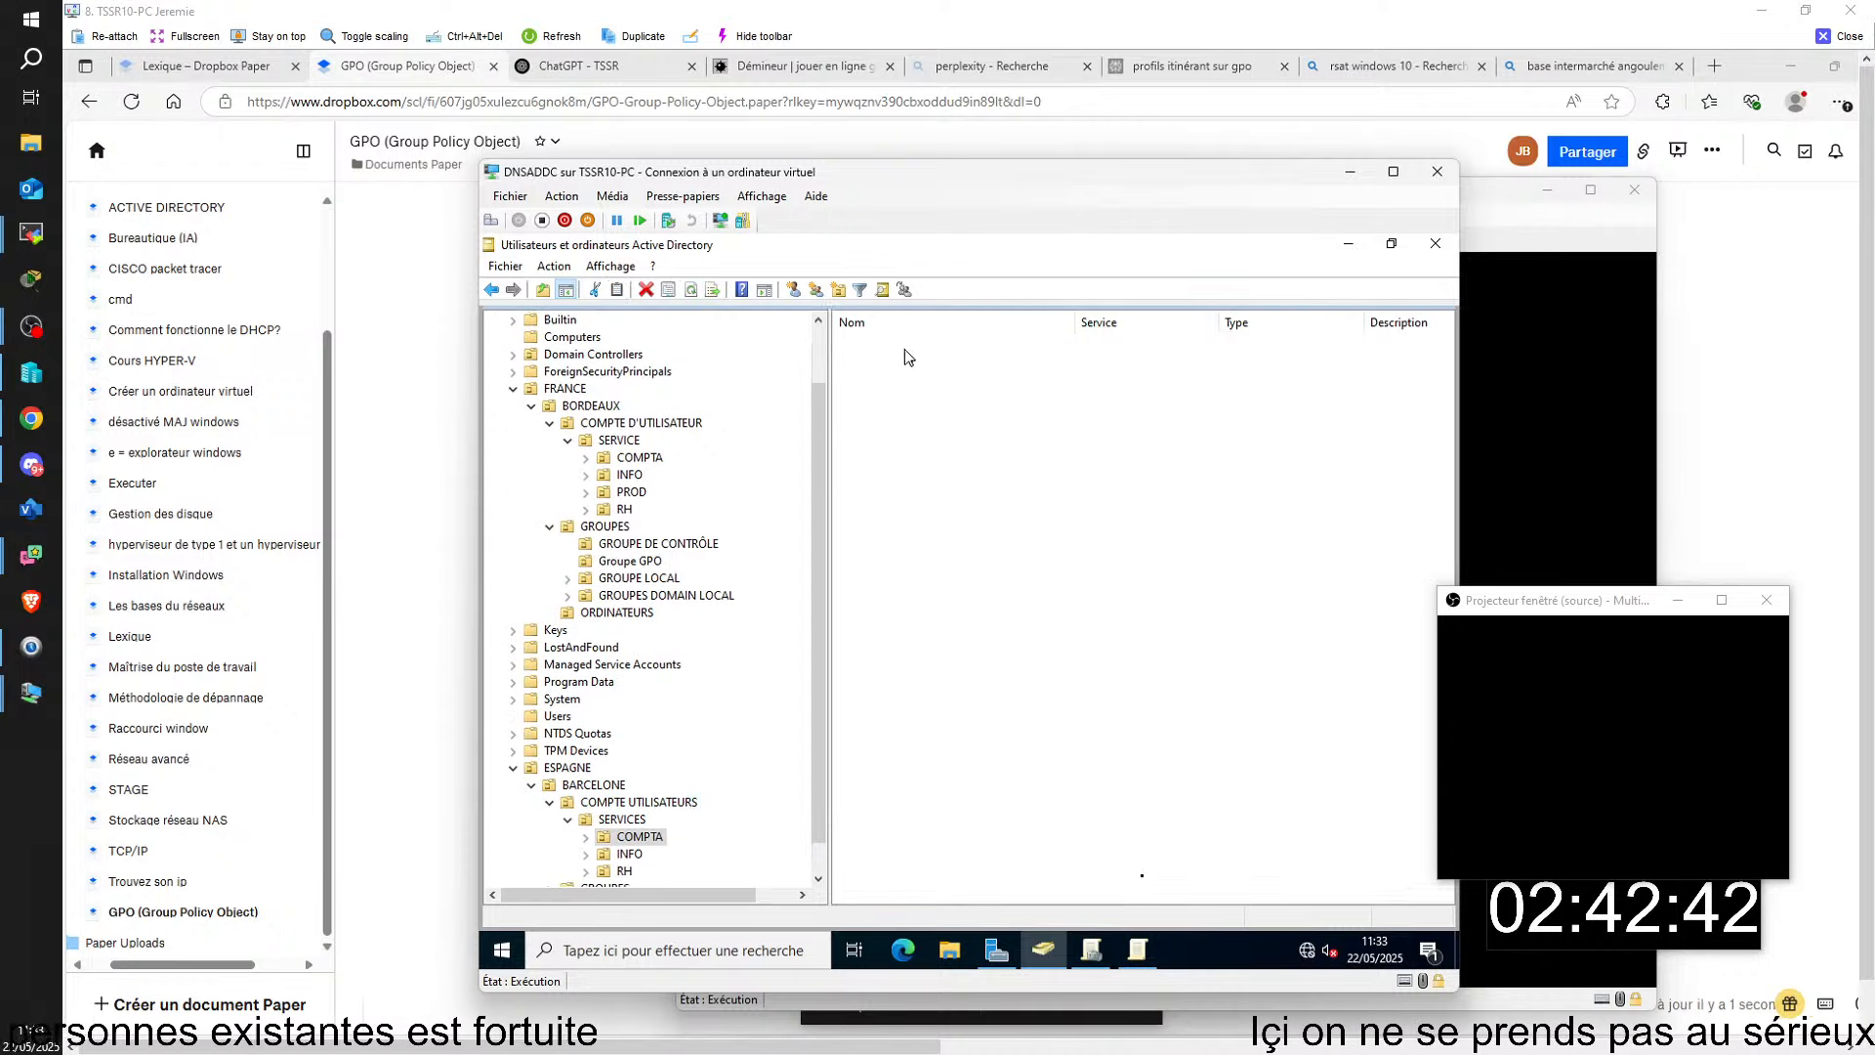
left_click(491, 289)
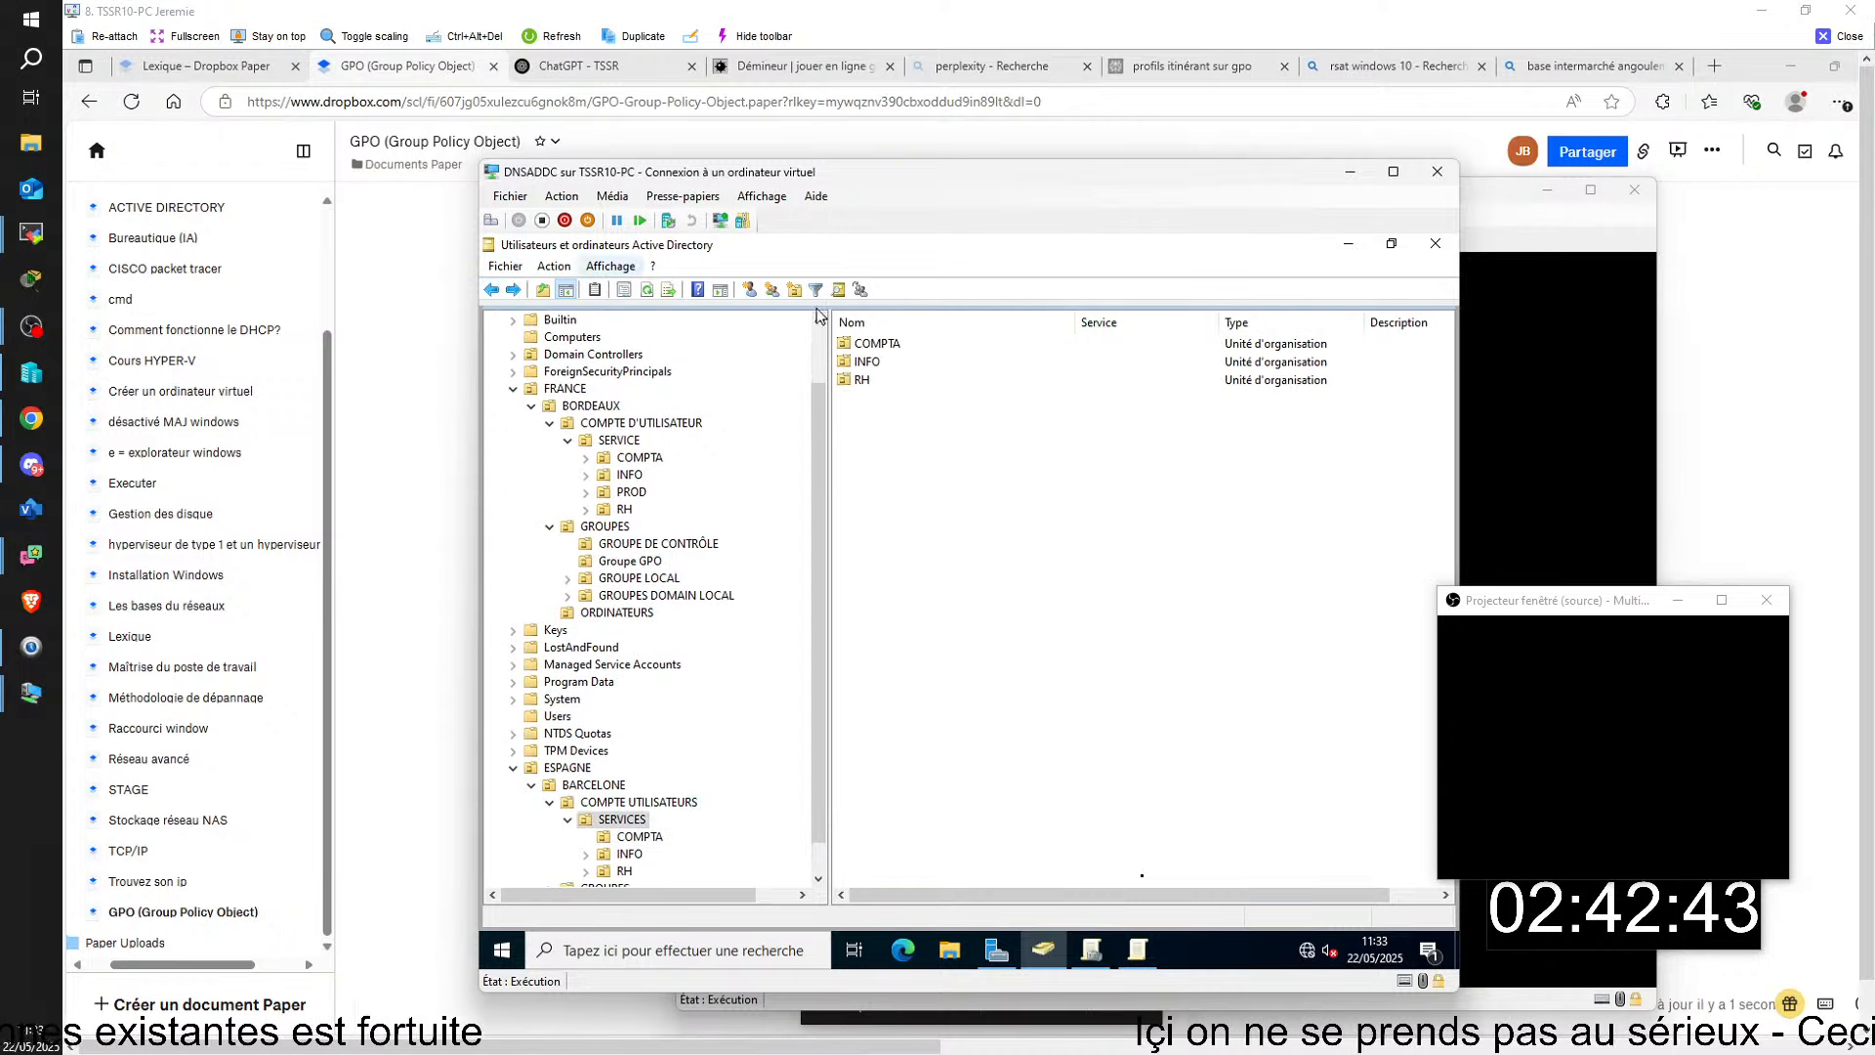
double_click(848, 366)
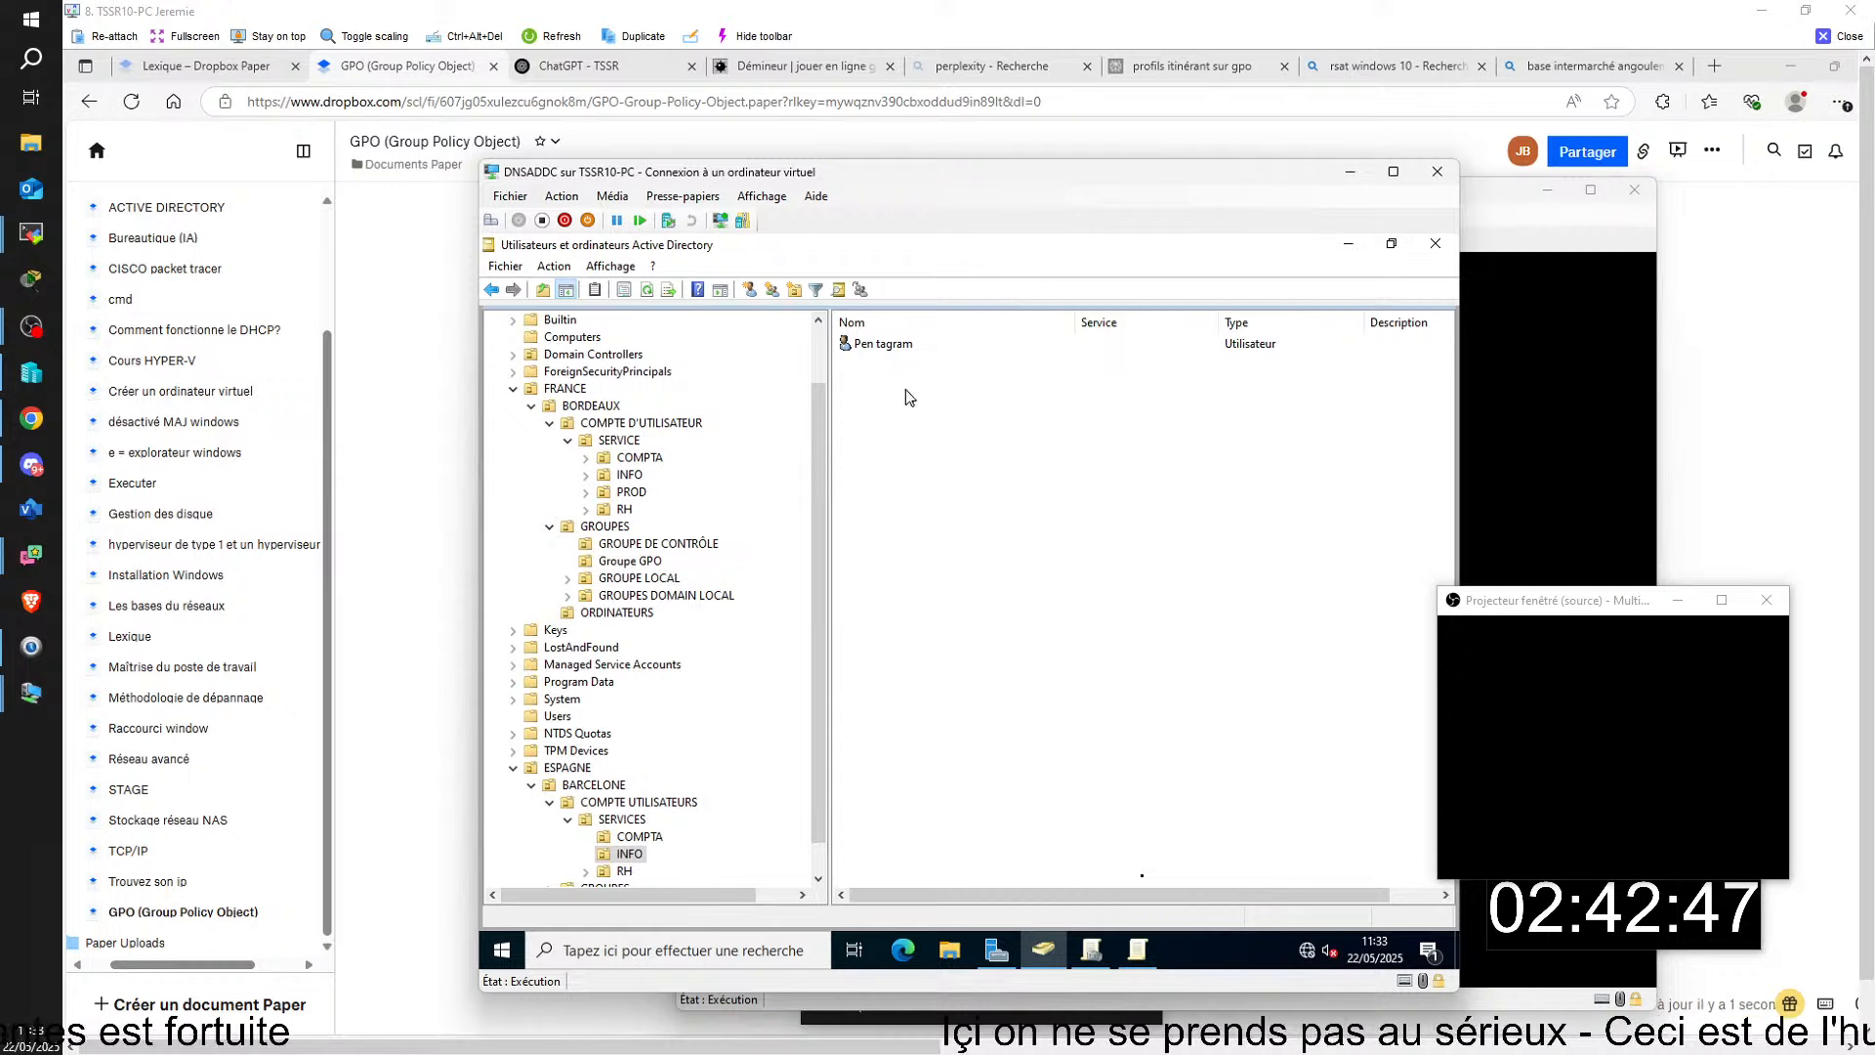
- Enable Déverrouiller le compte in the account properties of the user in the INFO unit and apply it
double_click(883, 344)
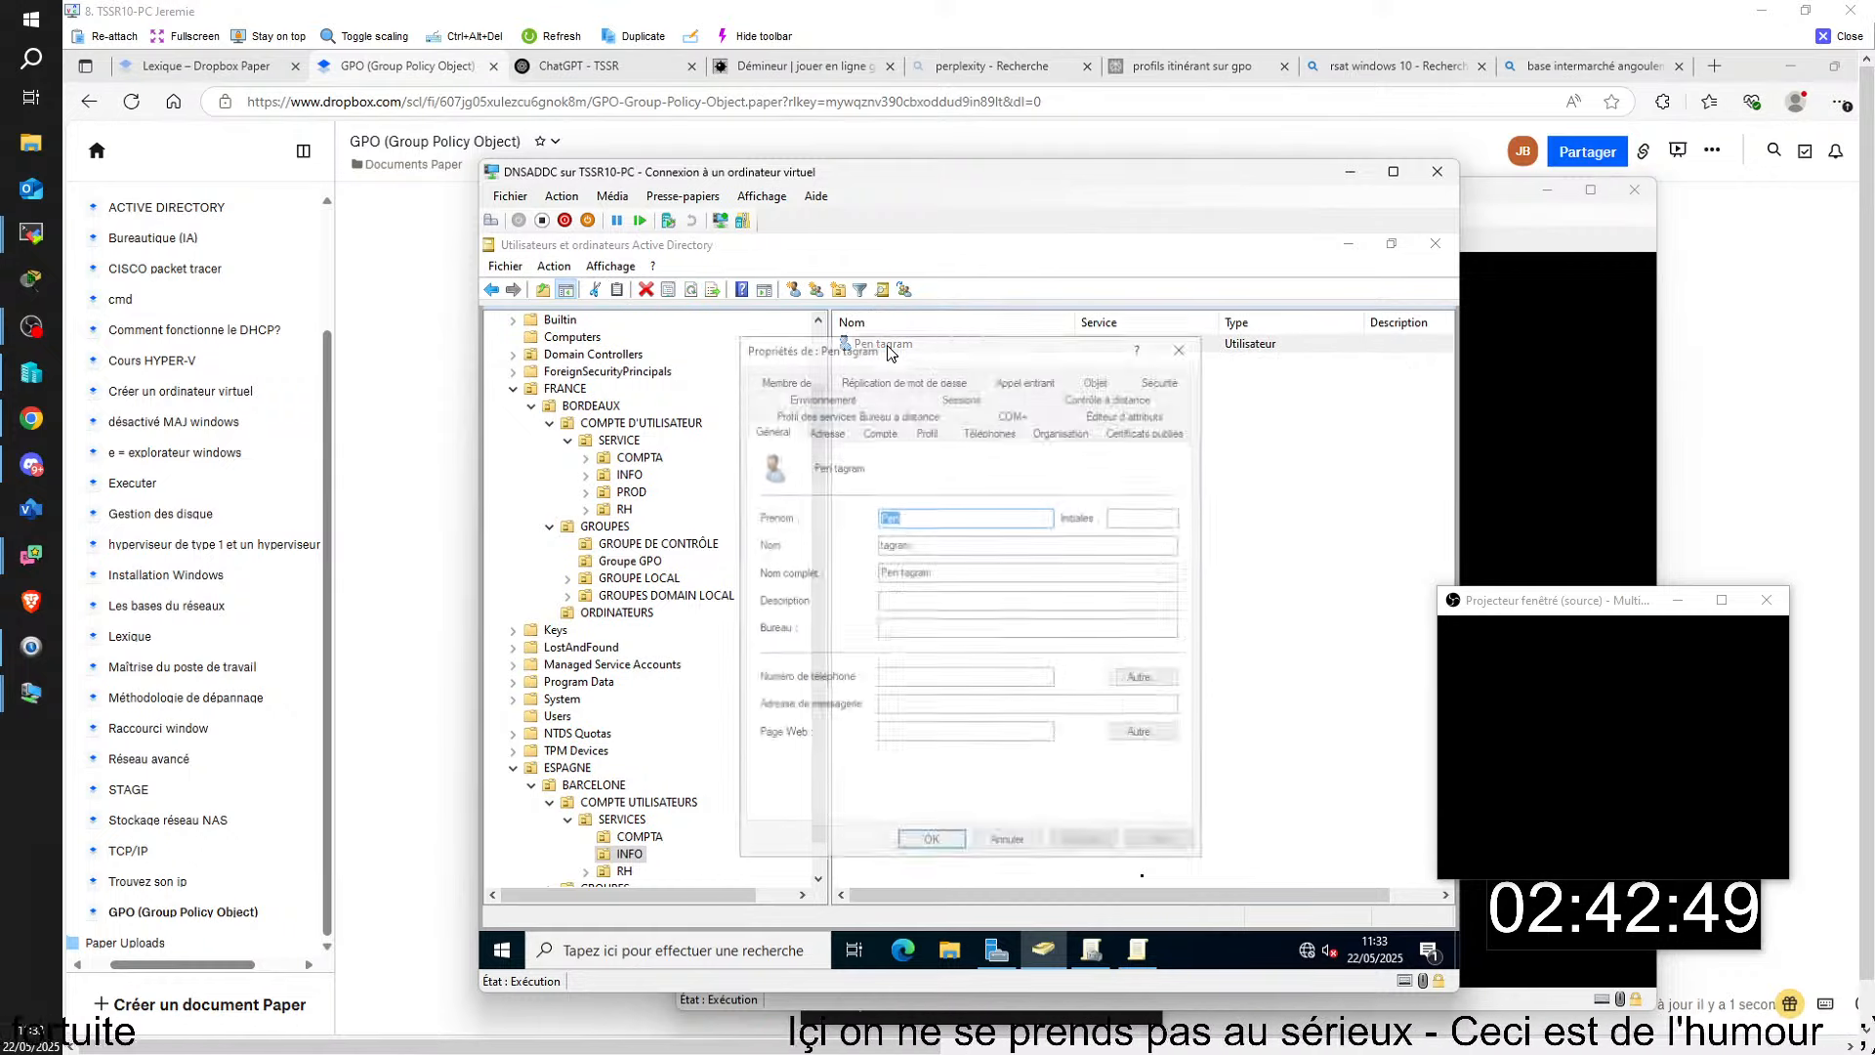
left_click(879, 430)
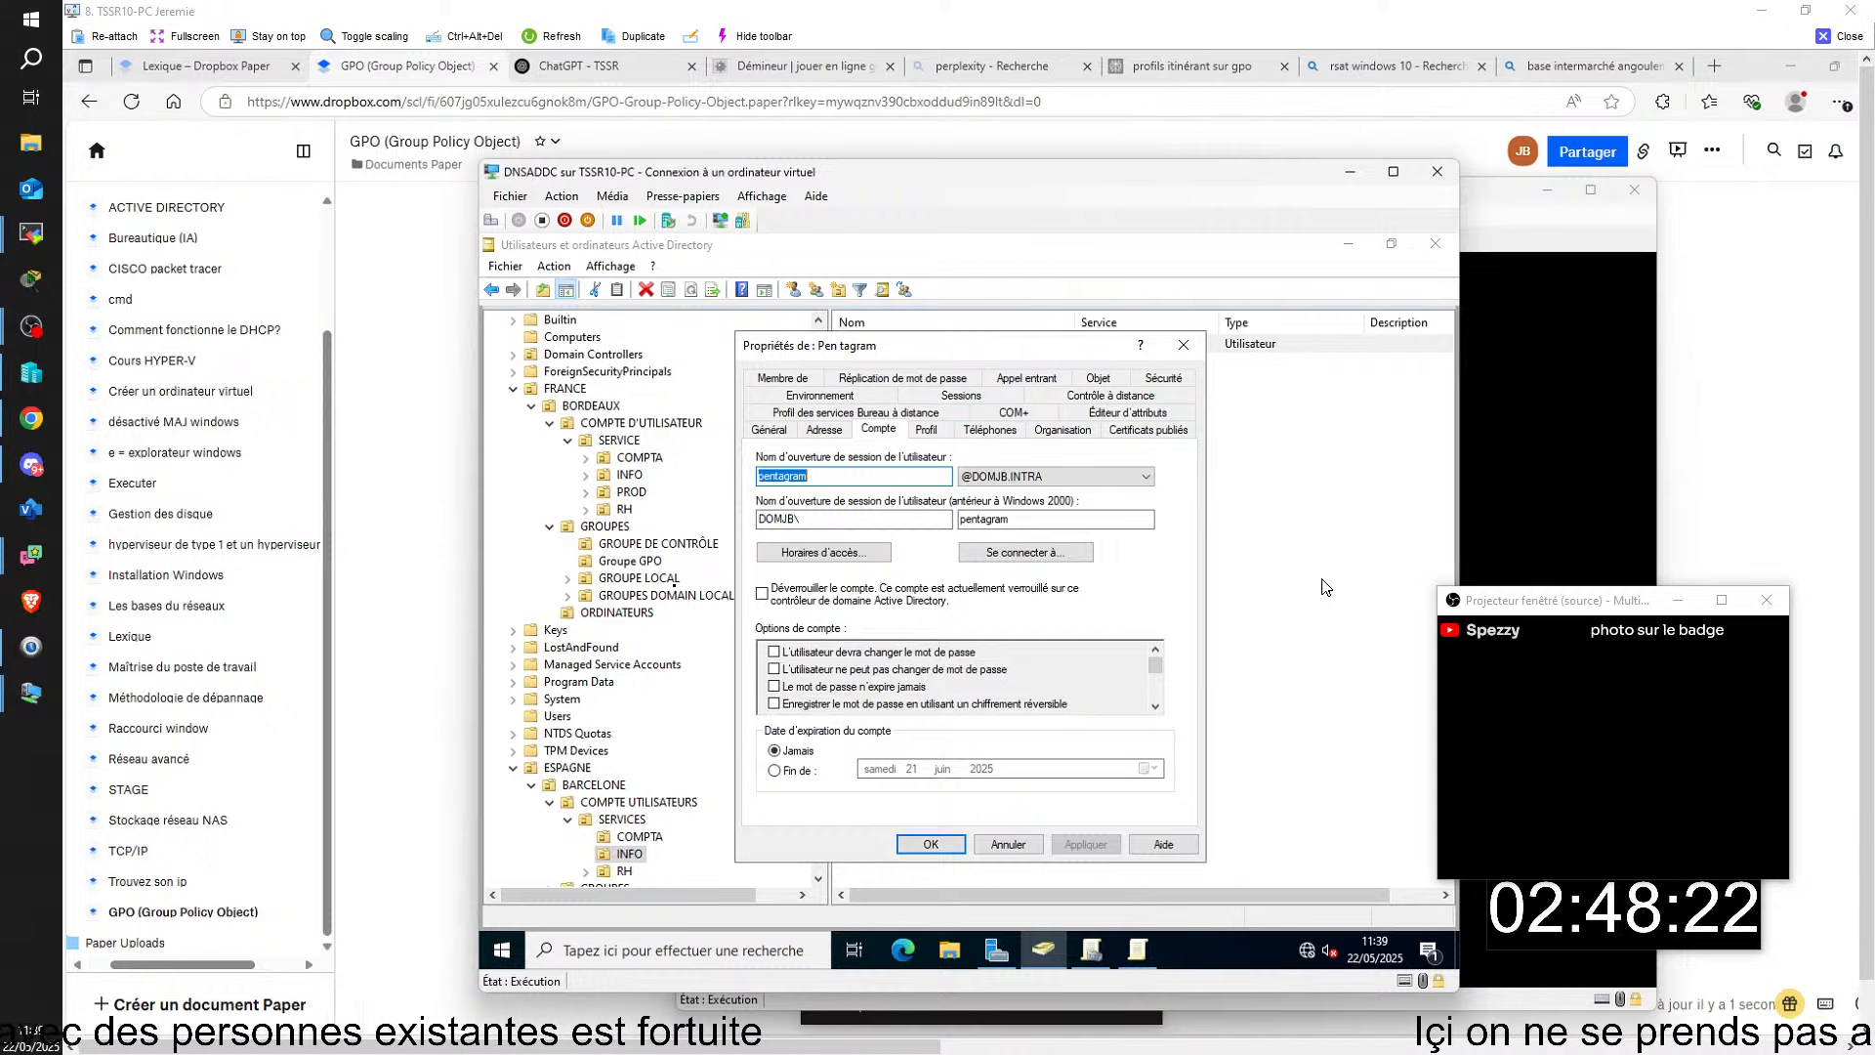
left_click(763, 594)
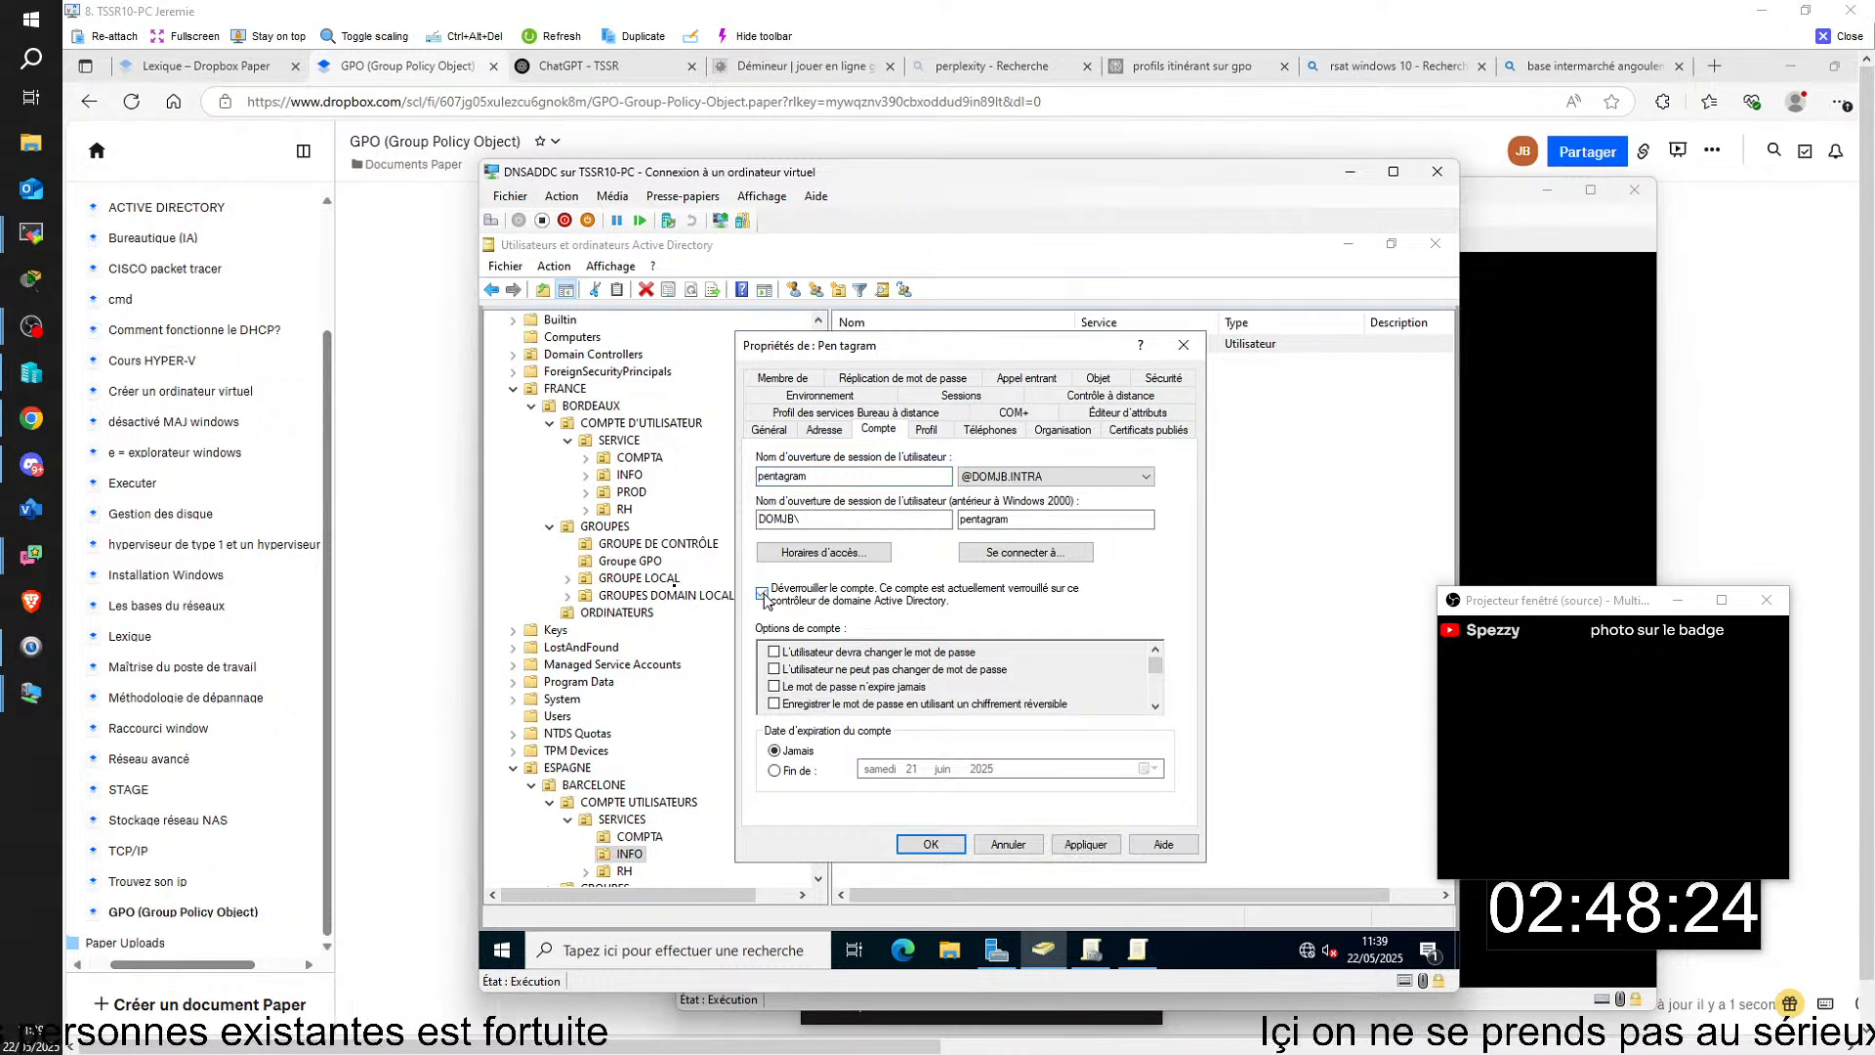
left_click(949, 847)
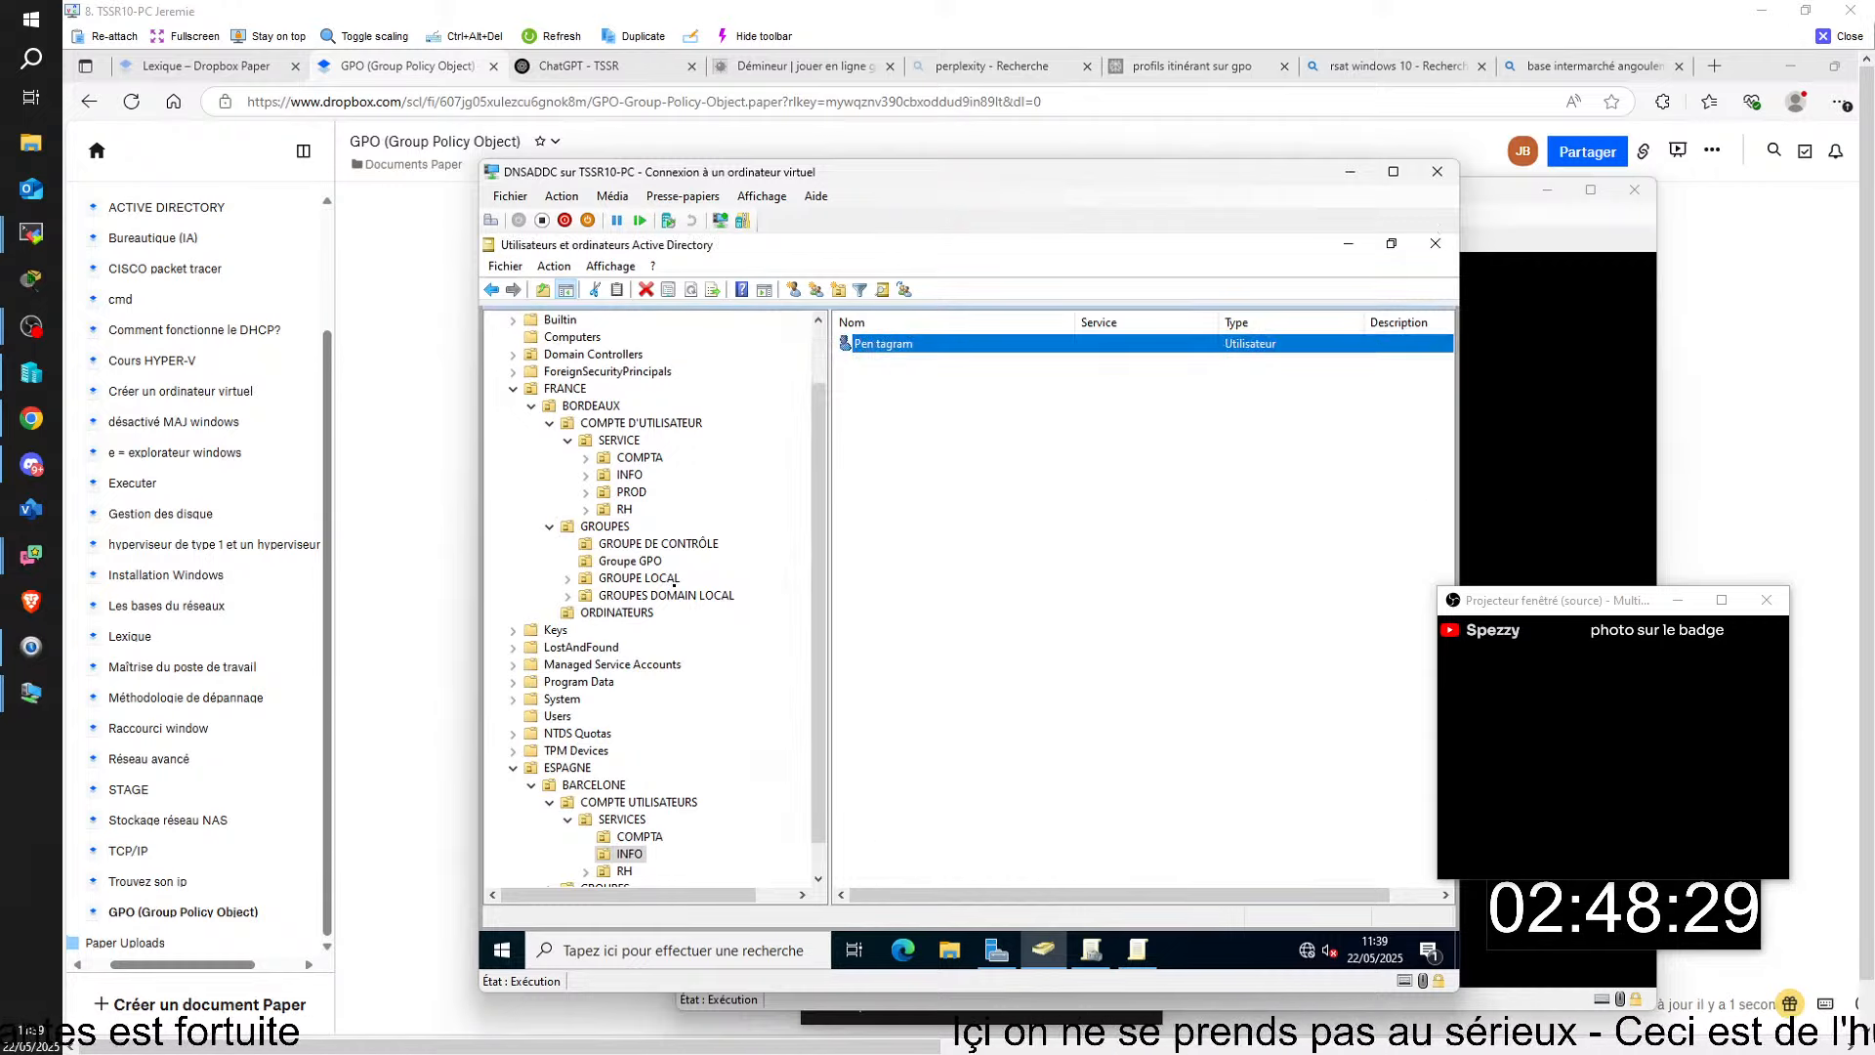
- Switch to the CLUB02 virtual machine and sign in as the unlocked user with the account password
left_click(1515, 528)
left_click(1214, 603)
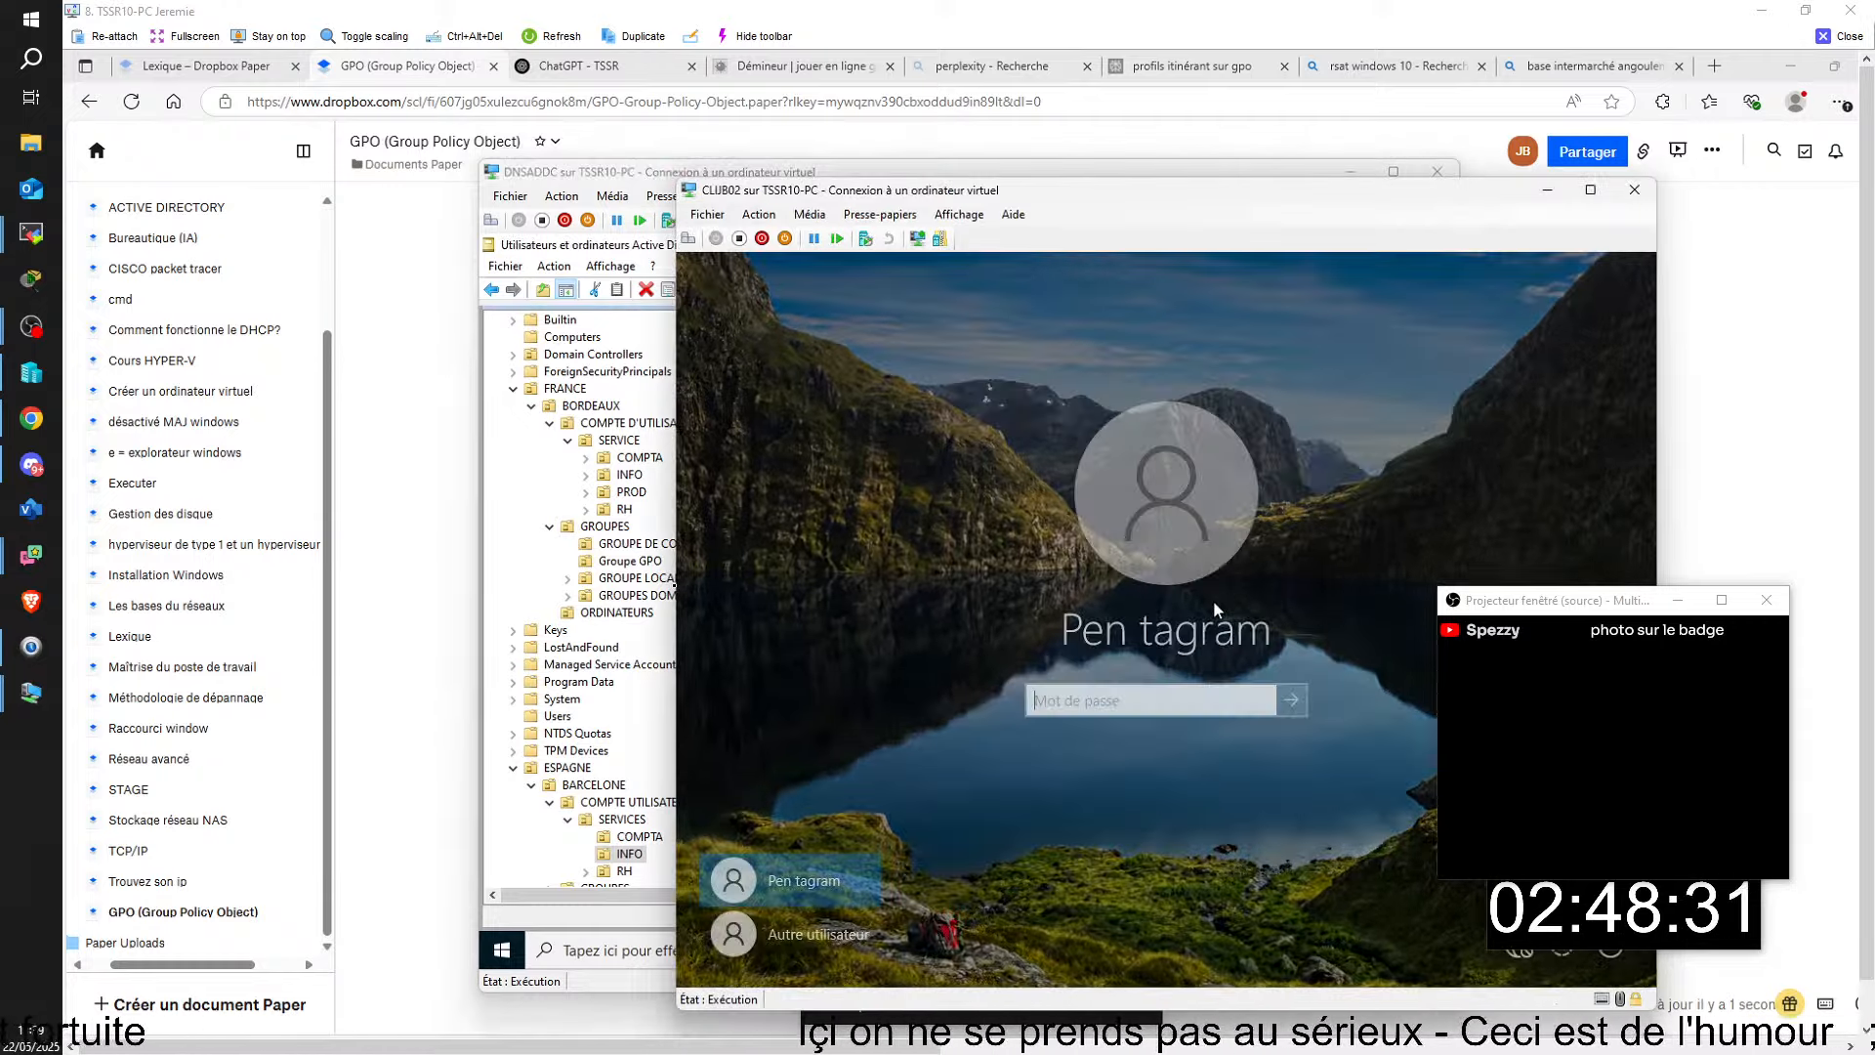
type("•")
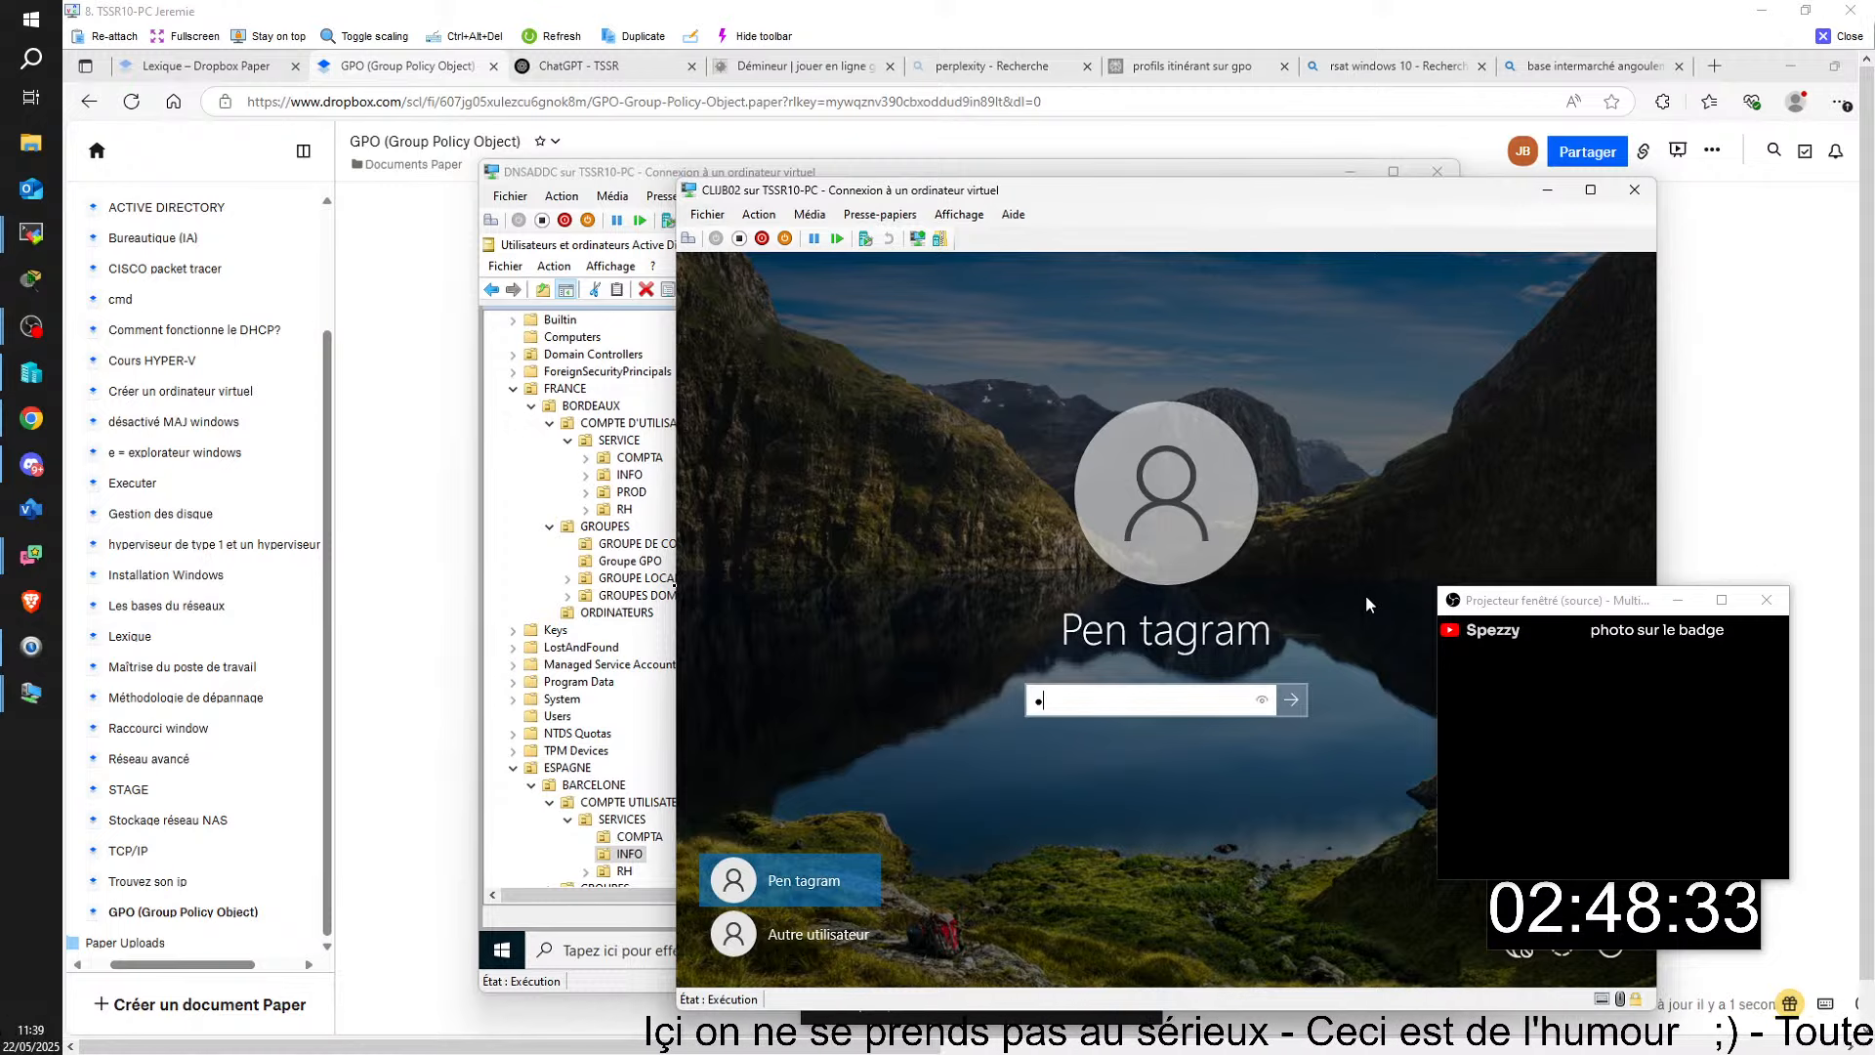
type("•••••••")
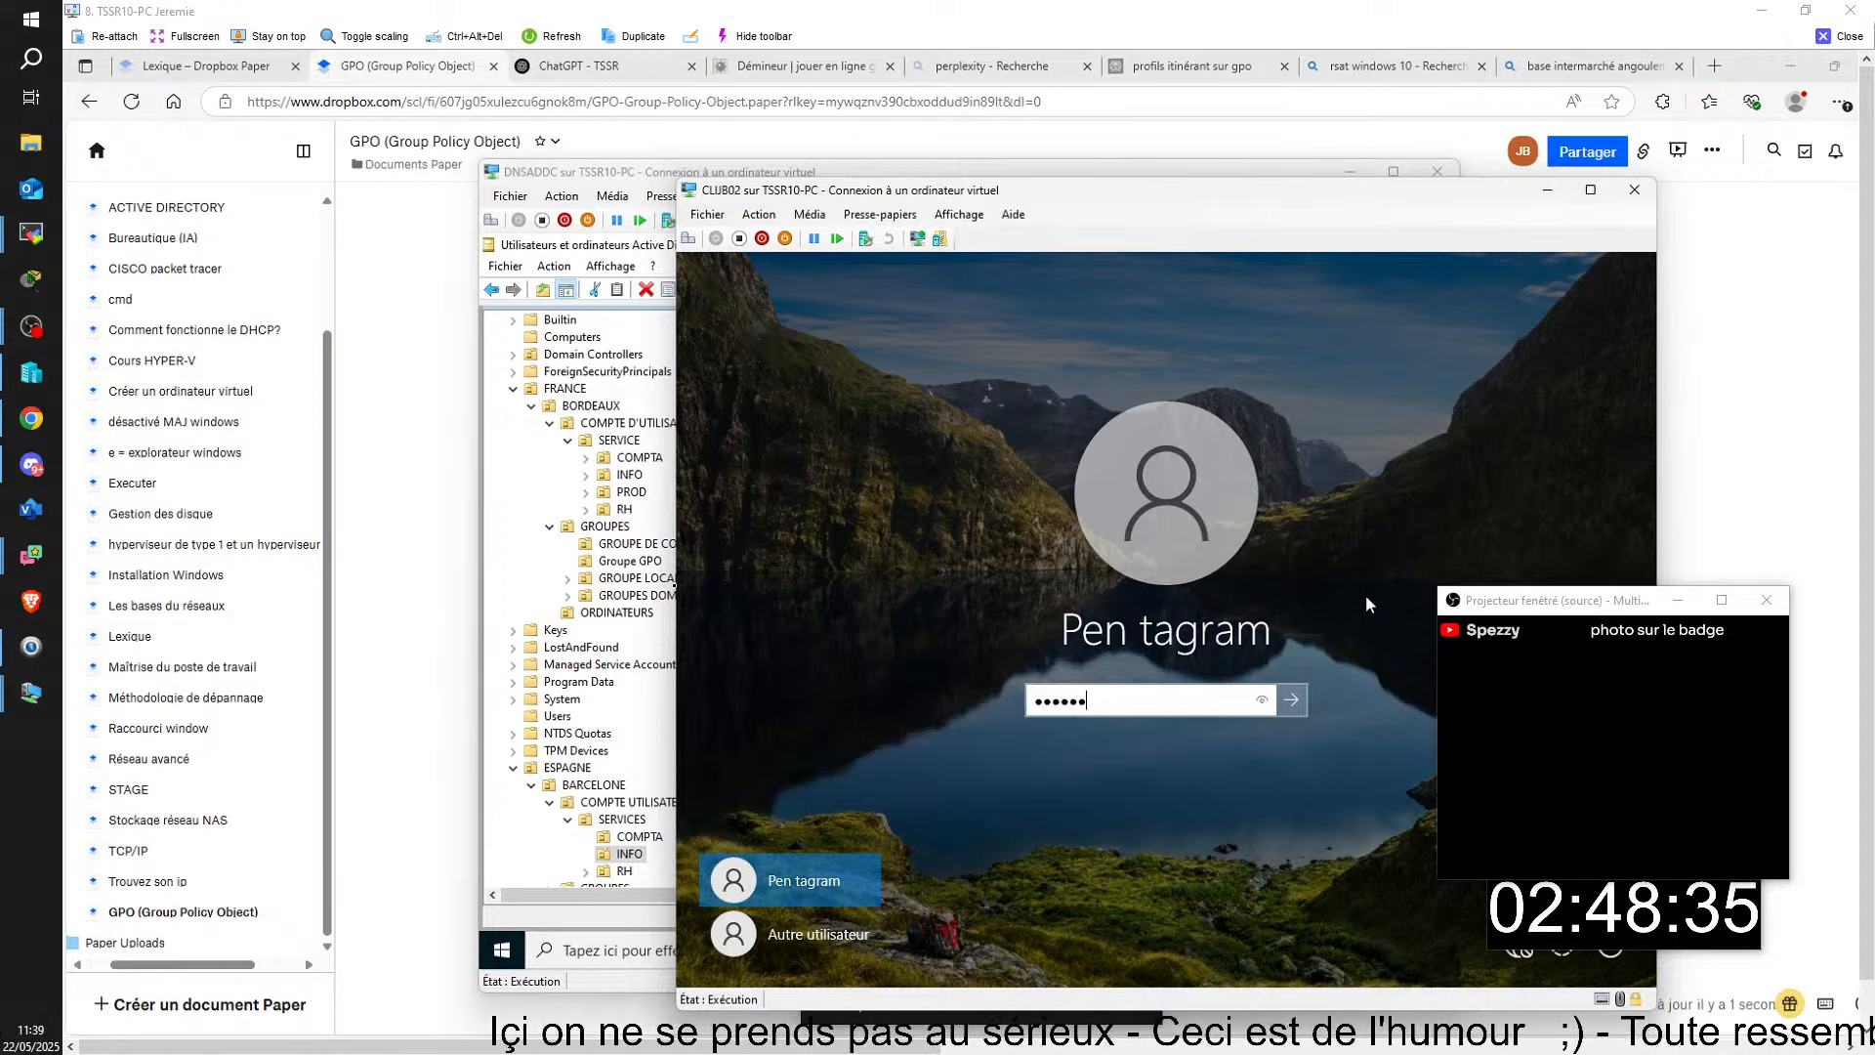
key("Return")
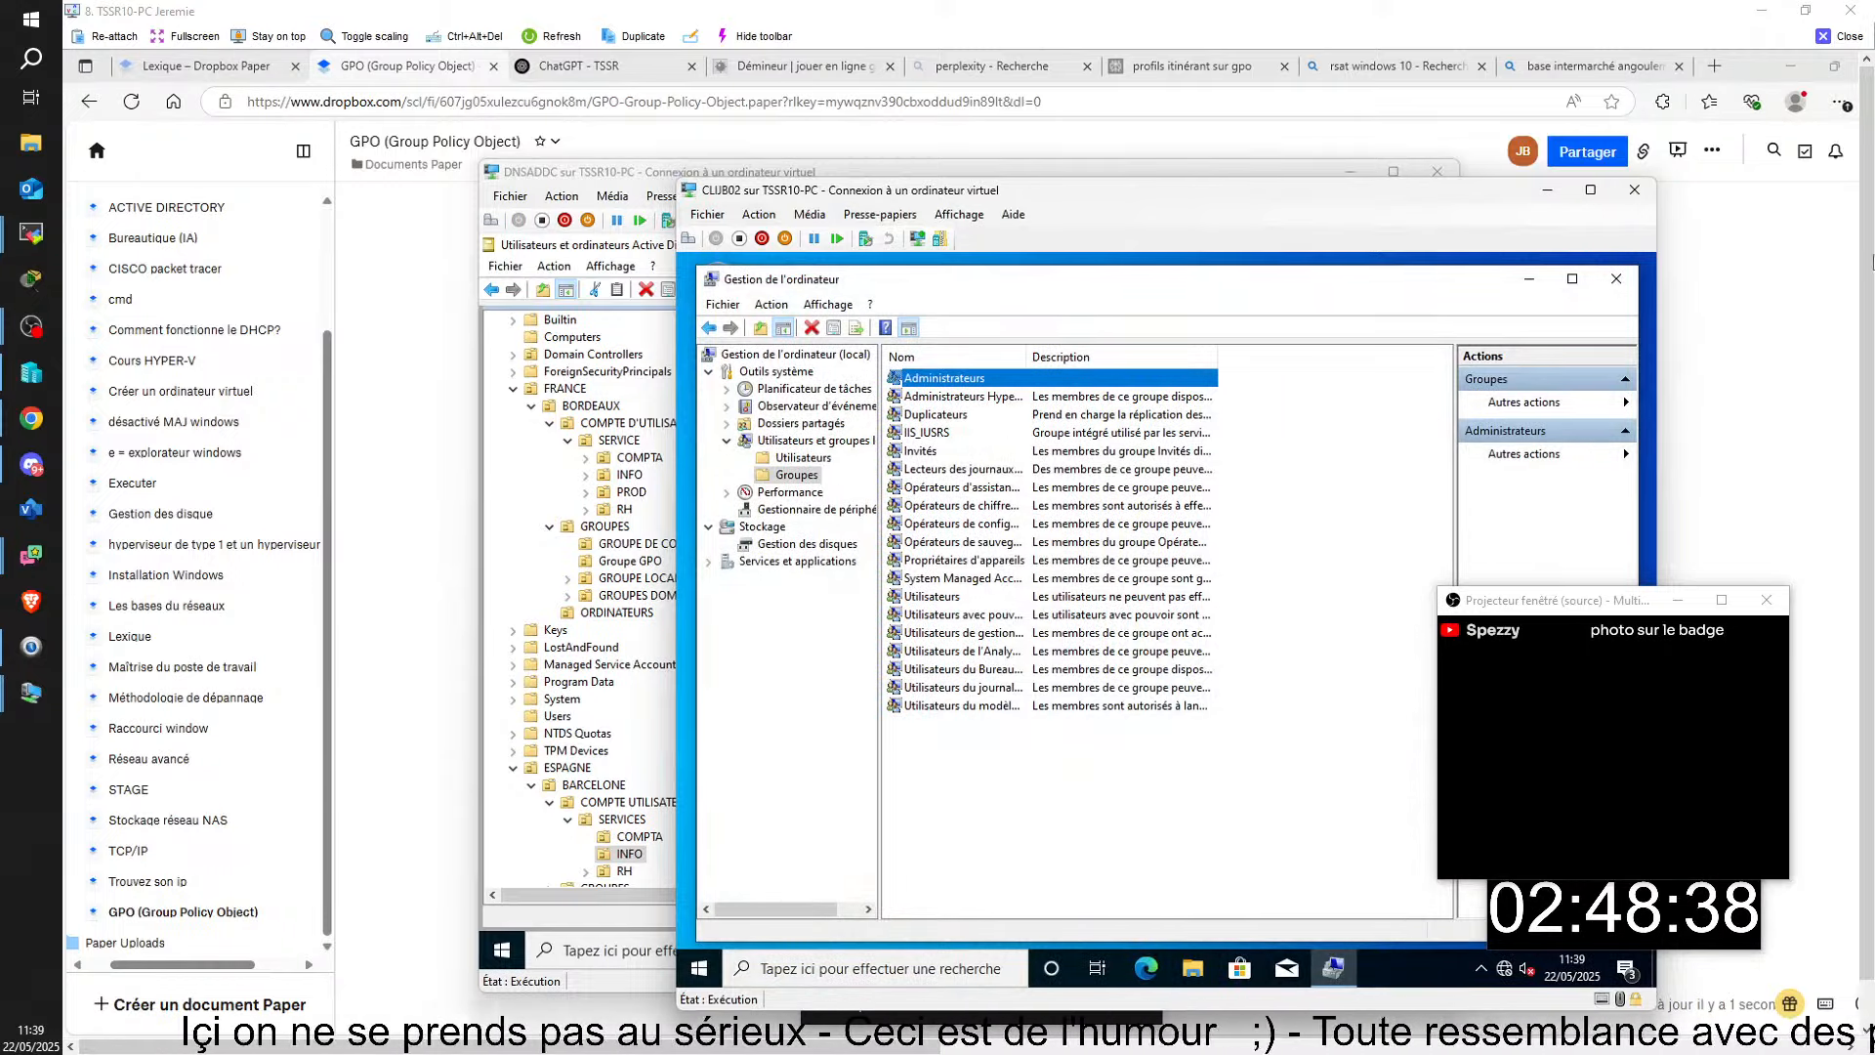
- Leave the remote-control window and review the Kerberos, password, account lockout and local policies of the Default Domain Policy on SRVCB01
left_click(1850, 10)
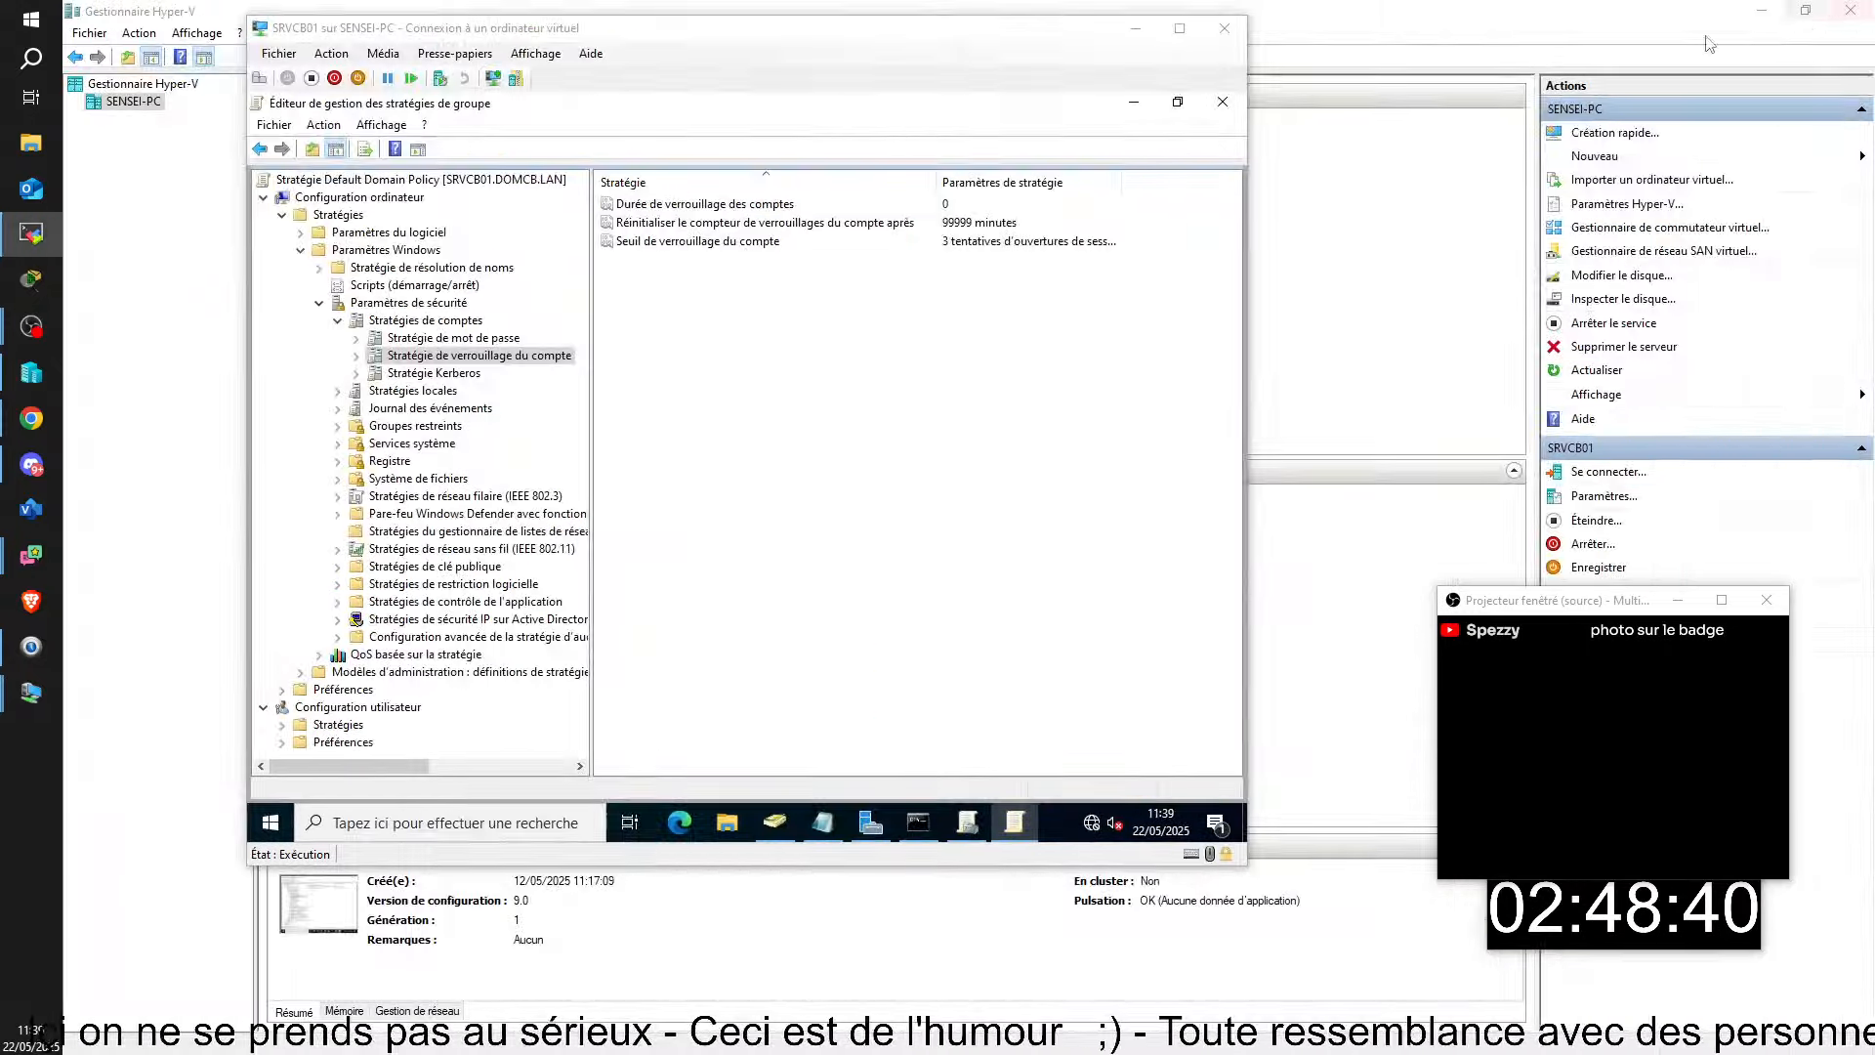
left_click(855, 431)
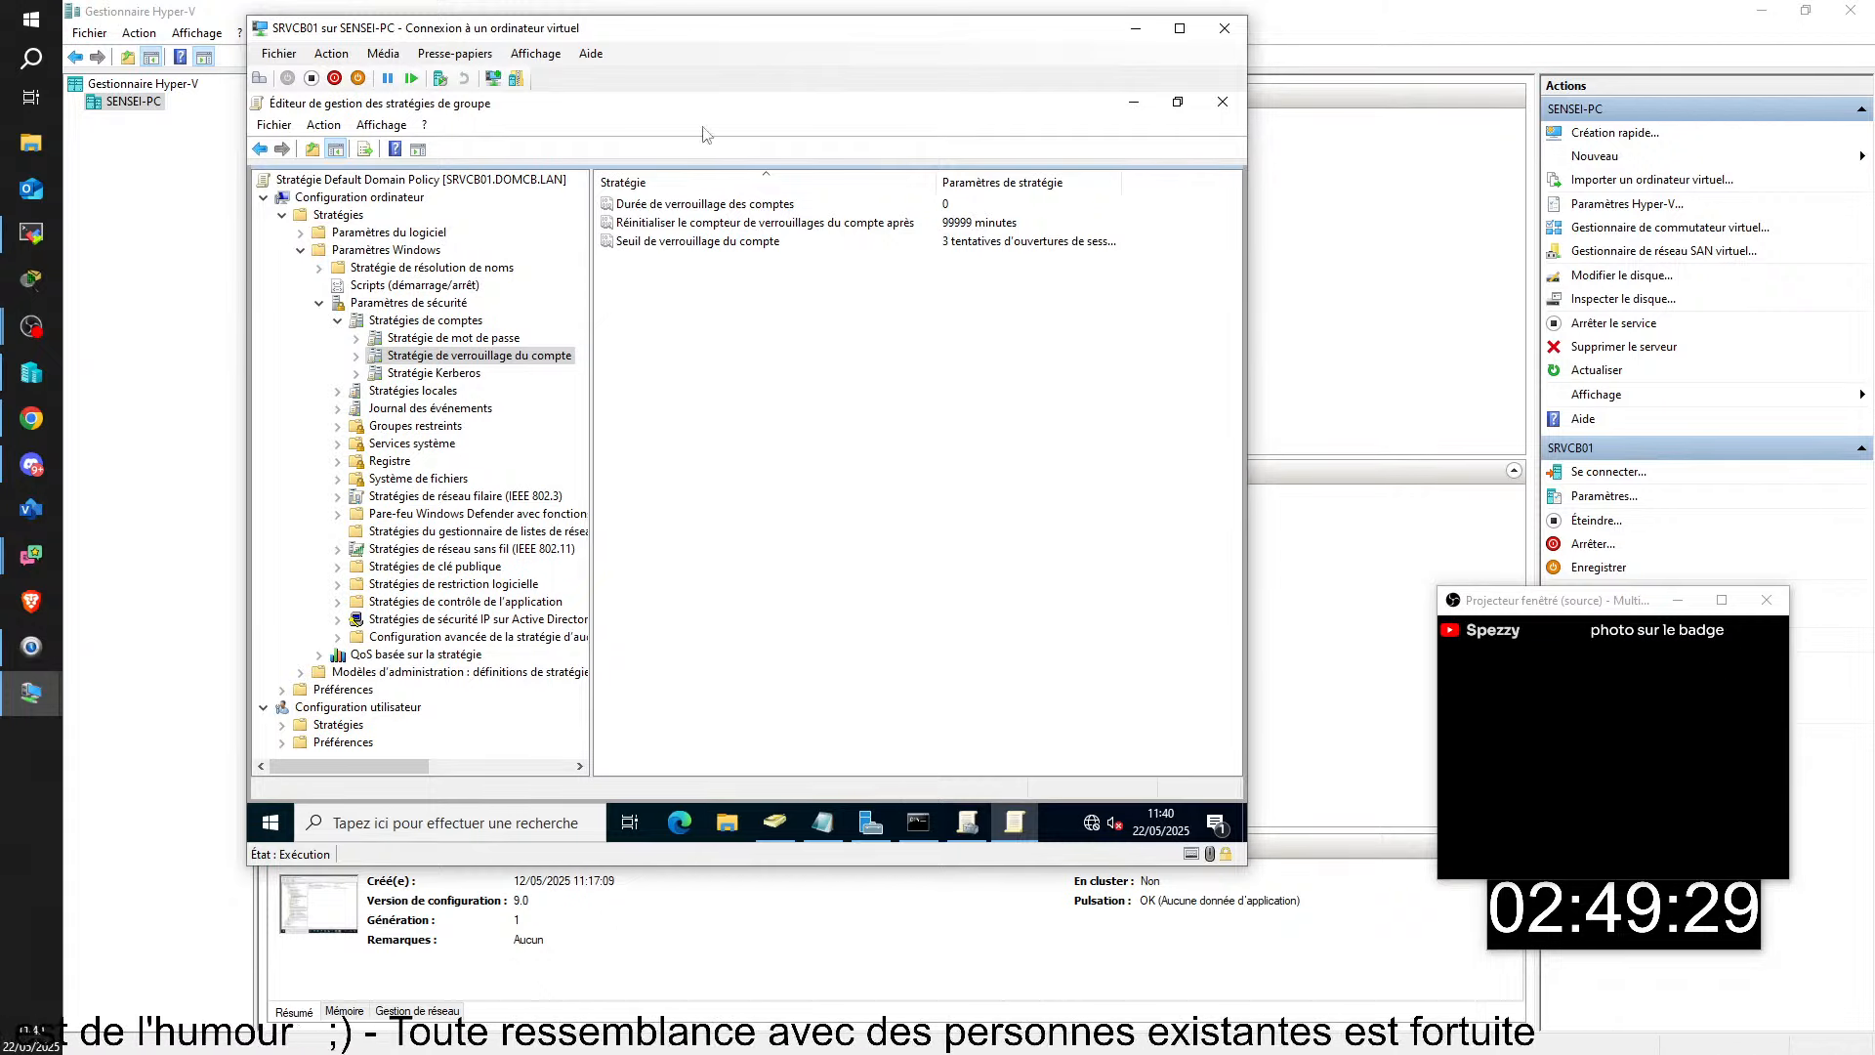
left_click(390, 373)
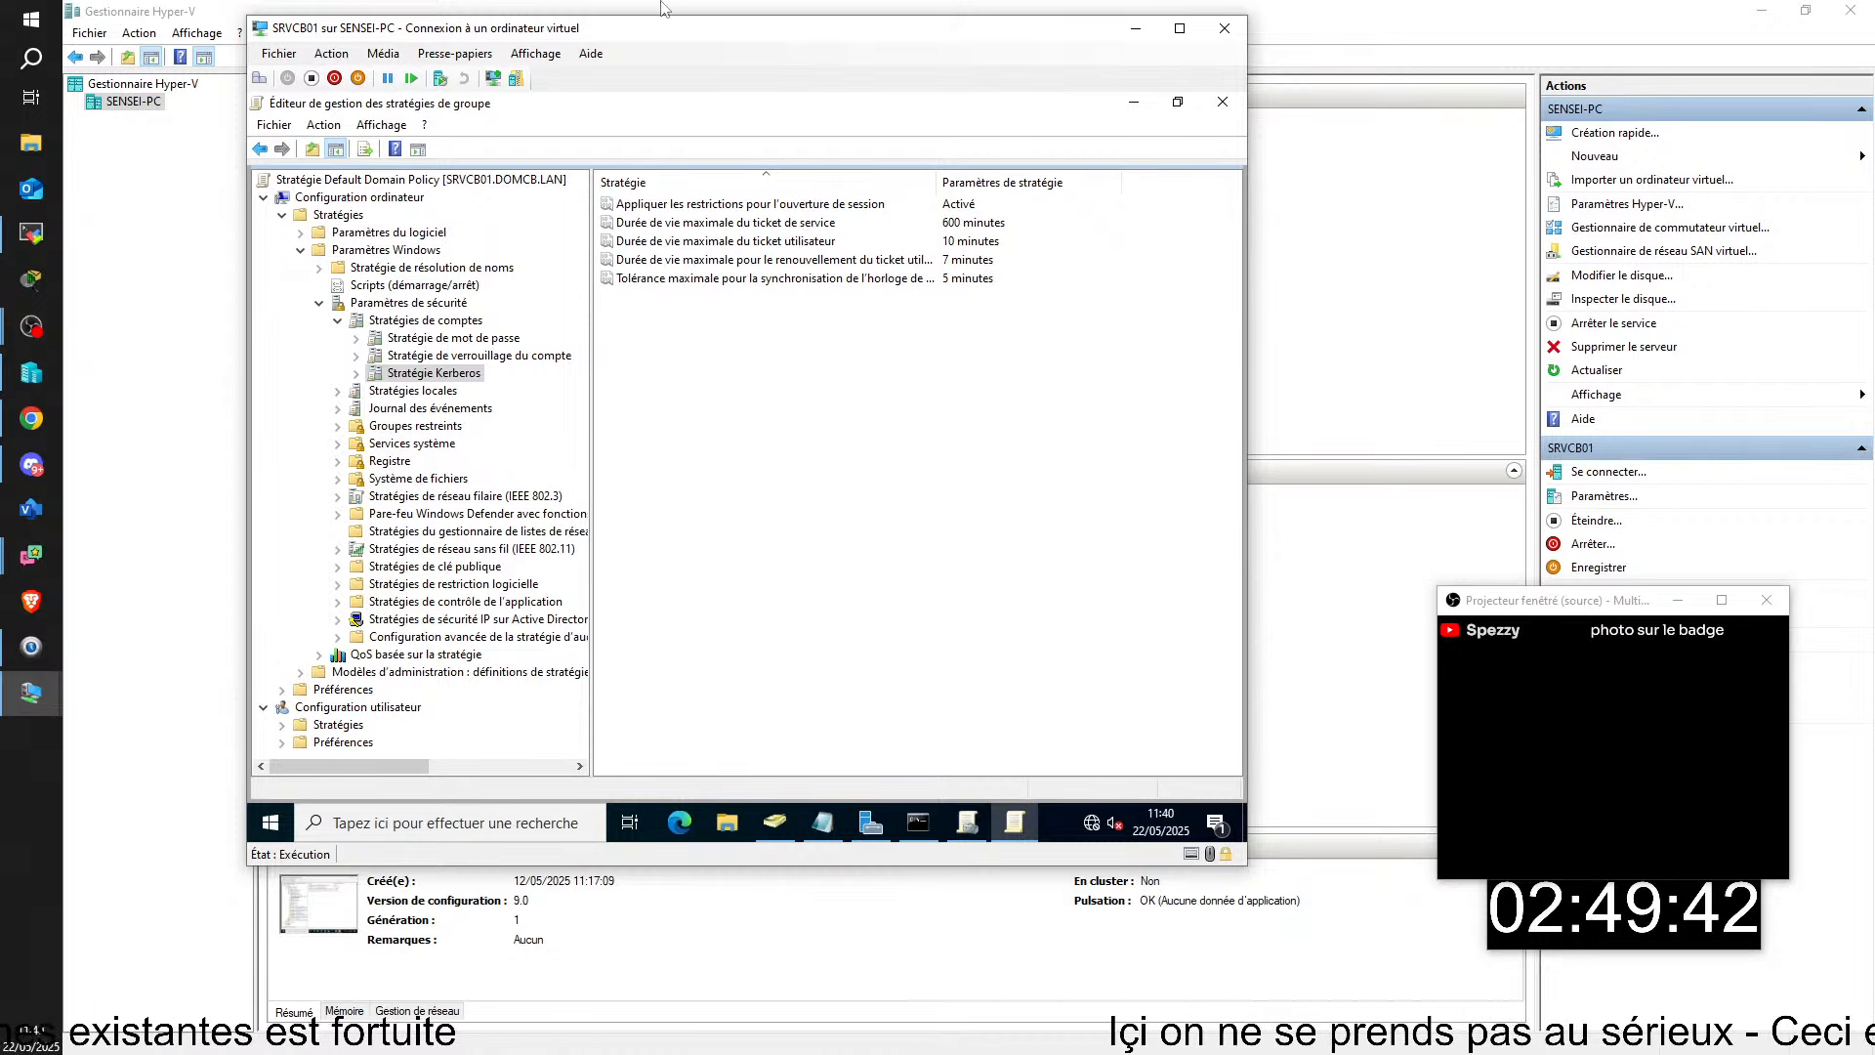
left_click(436, 338)
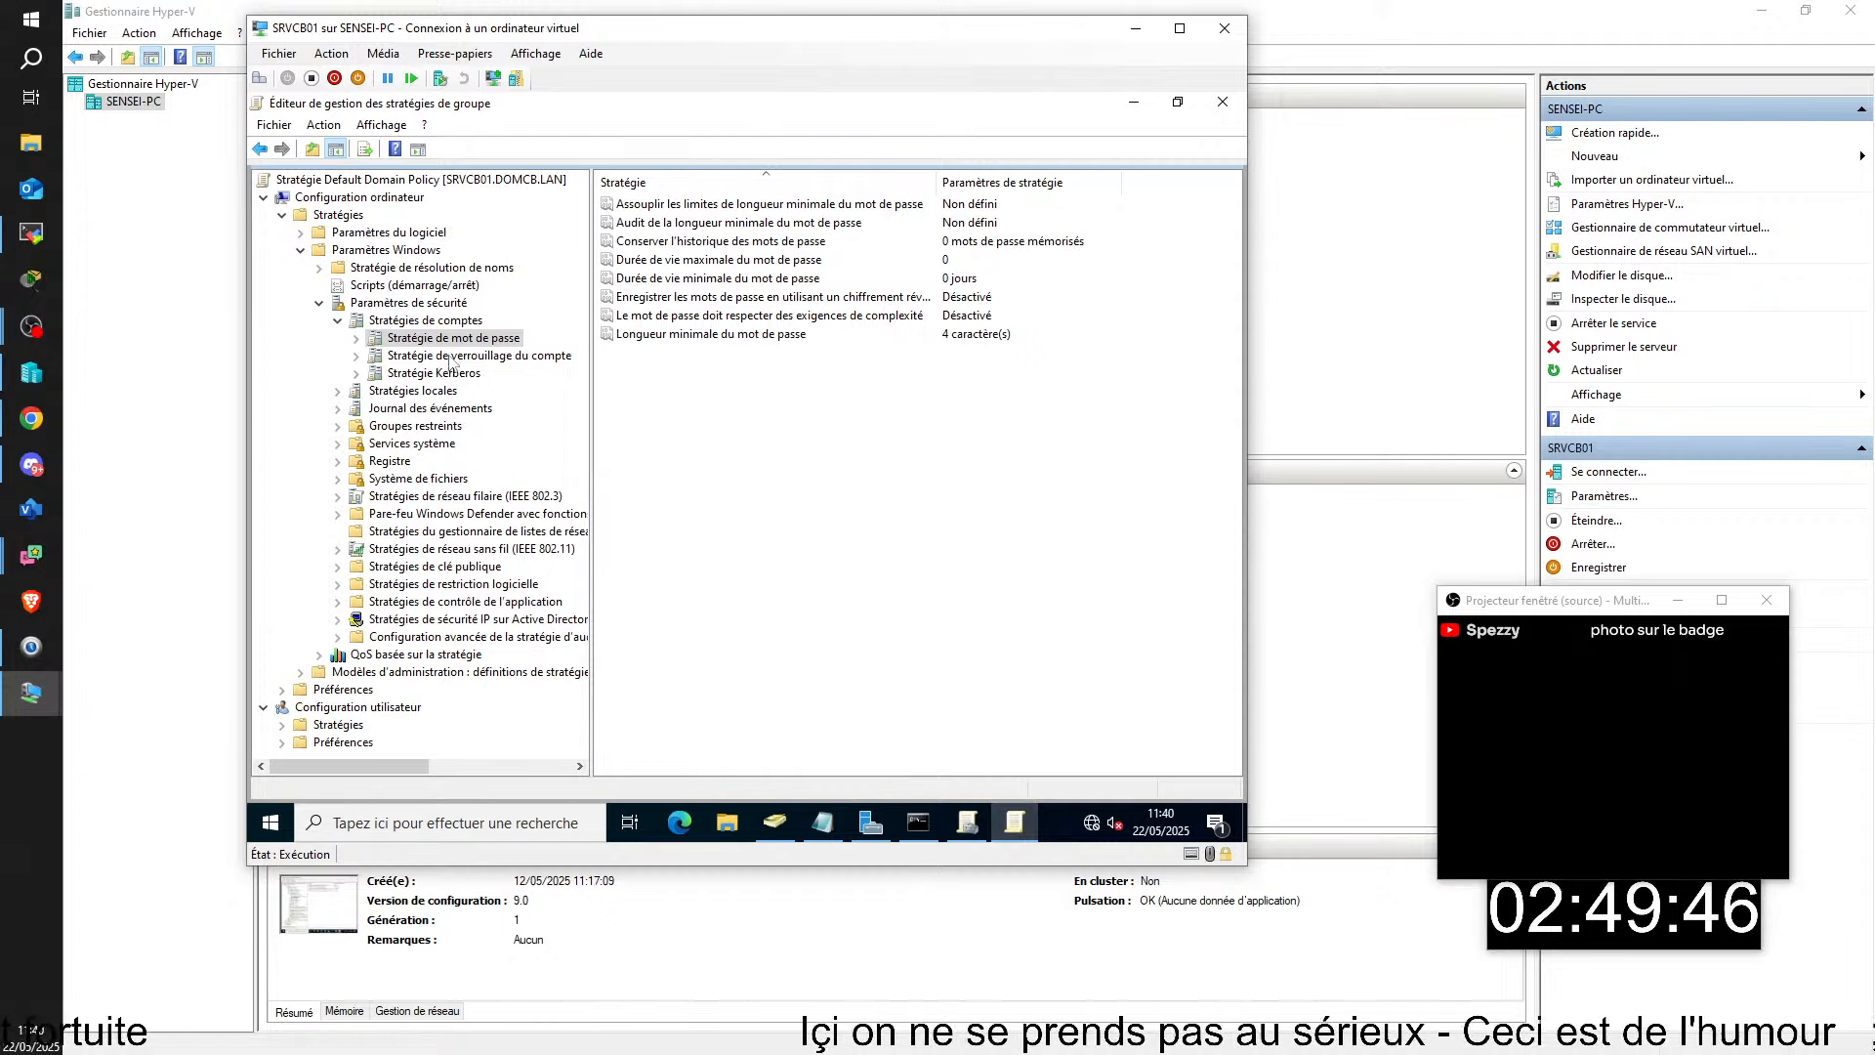
left_click(450, 356)
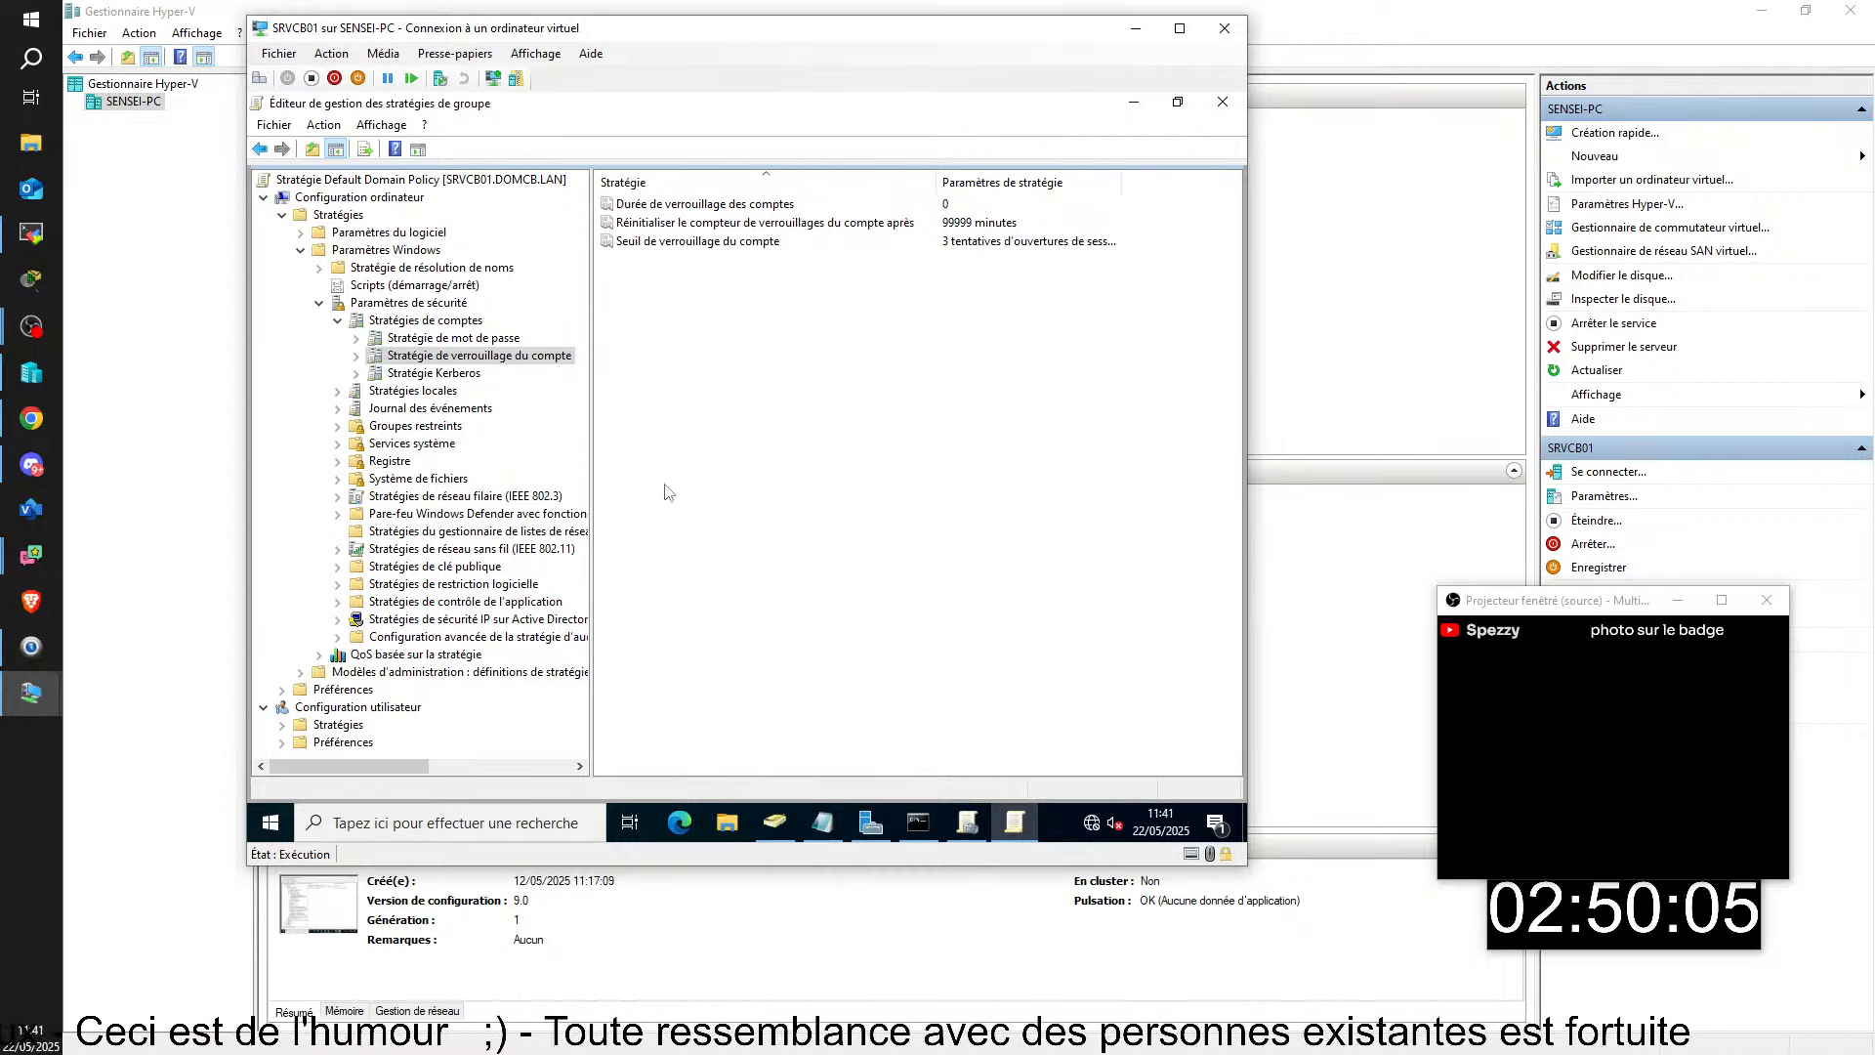
left_click(439, 374)
left_click(430, 392)
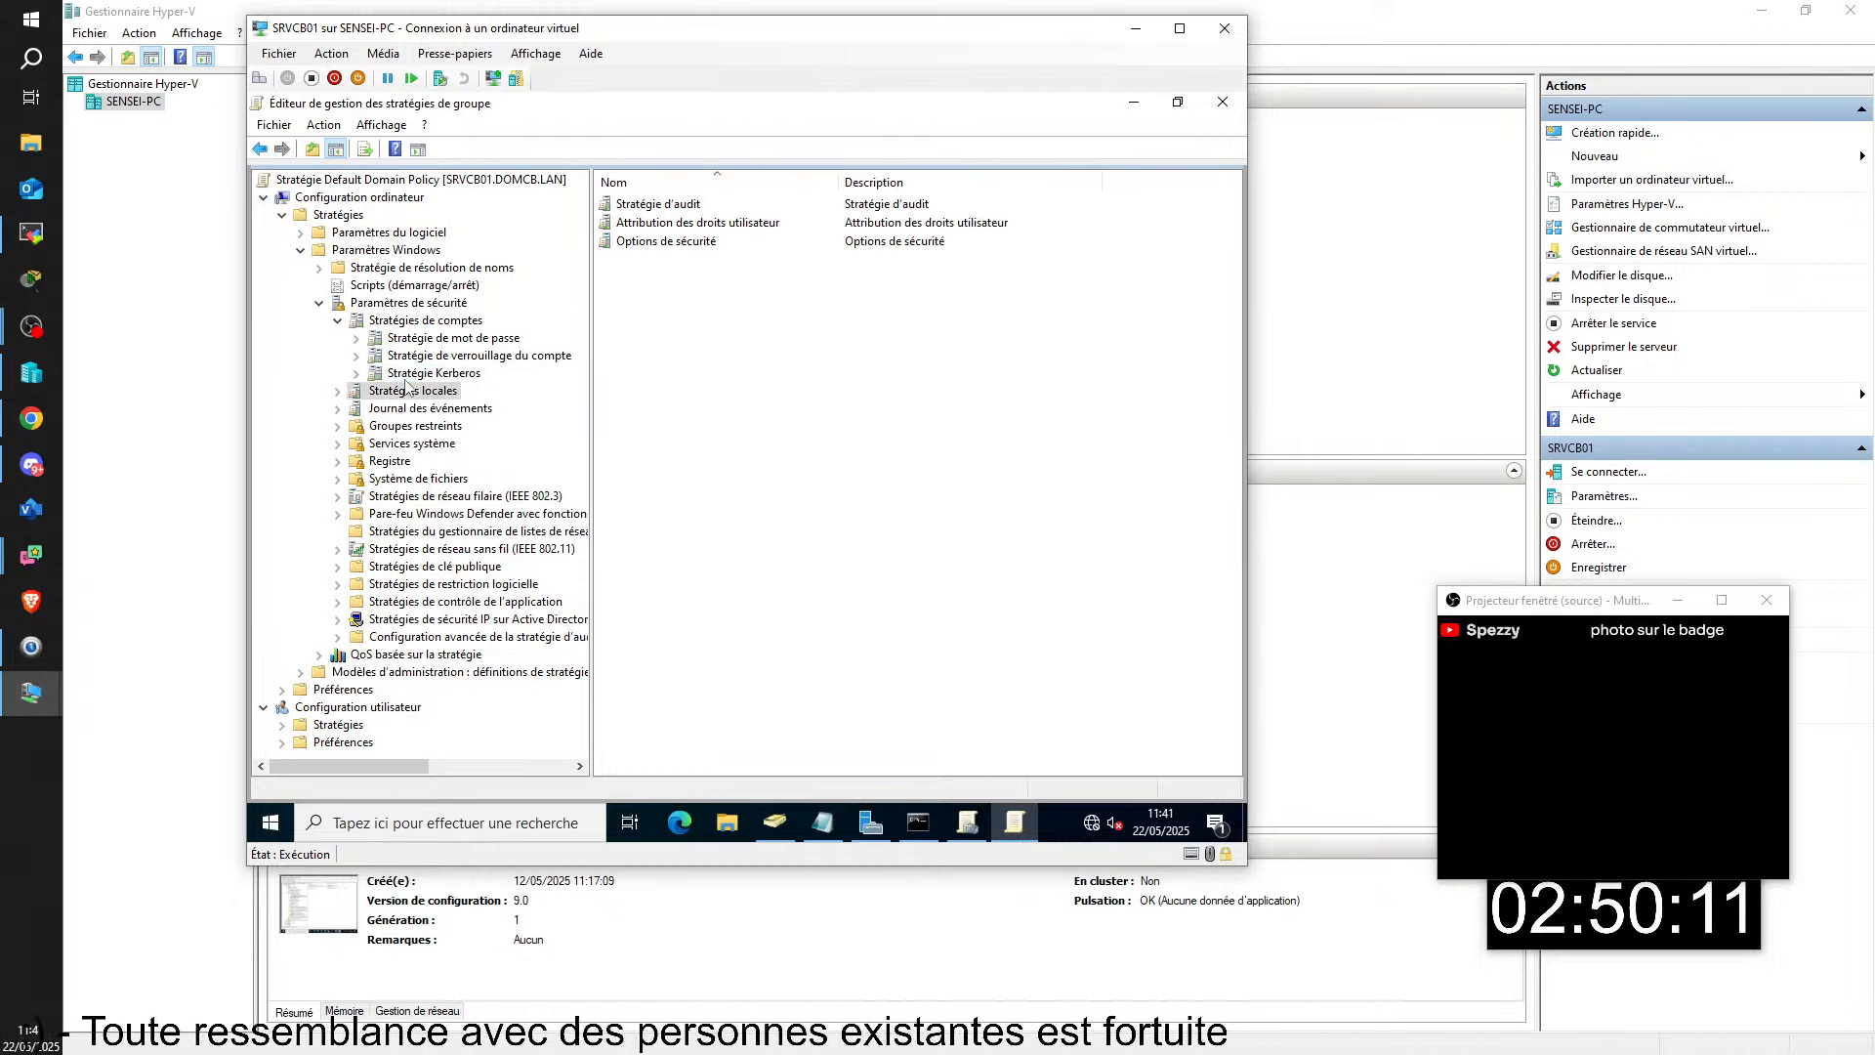
left_click(430, 373)
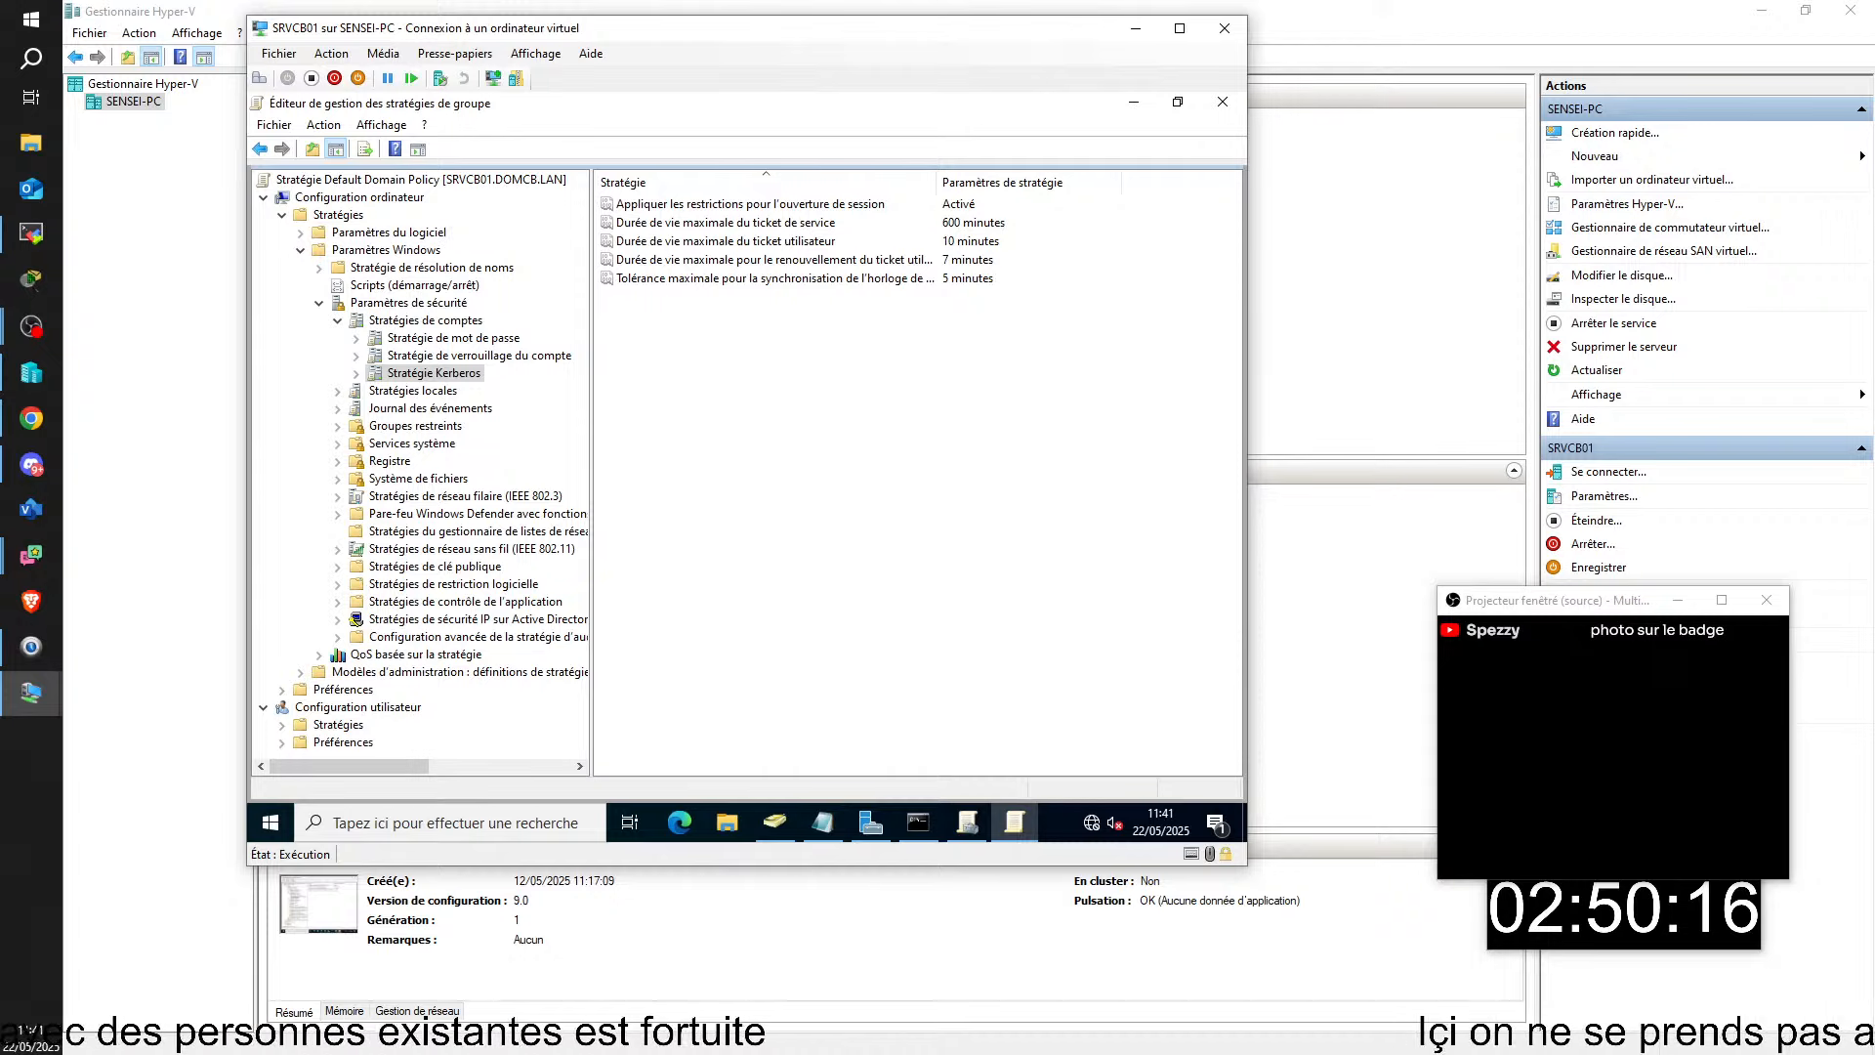
- Examine the Kerberos setting Durée de vie maximale du ticket utilisateur, comparing its defined value with its explanation, and close it unchanged
double_click(674, 241)
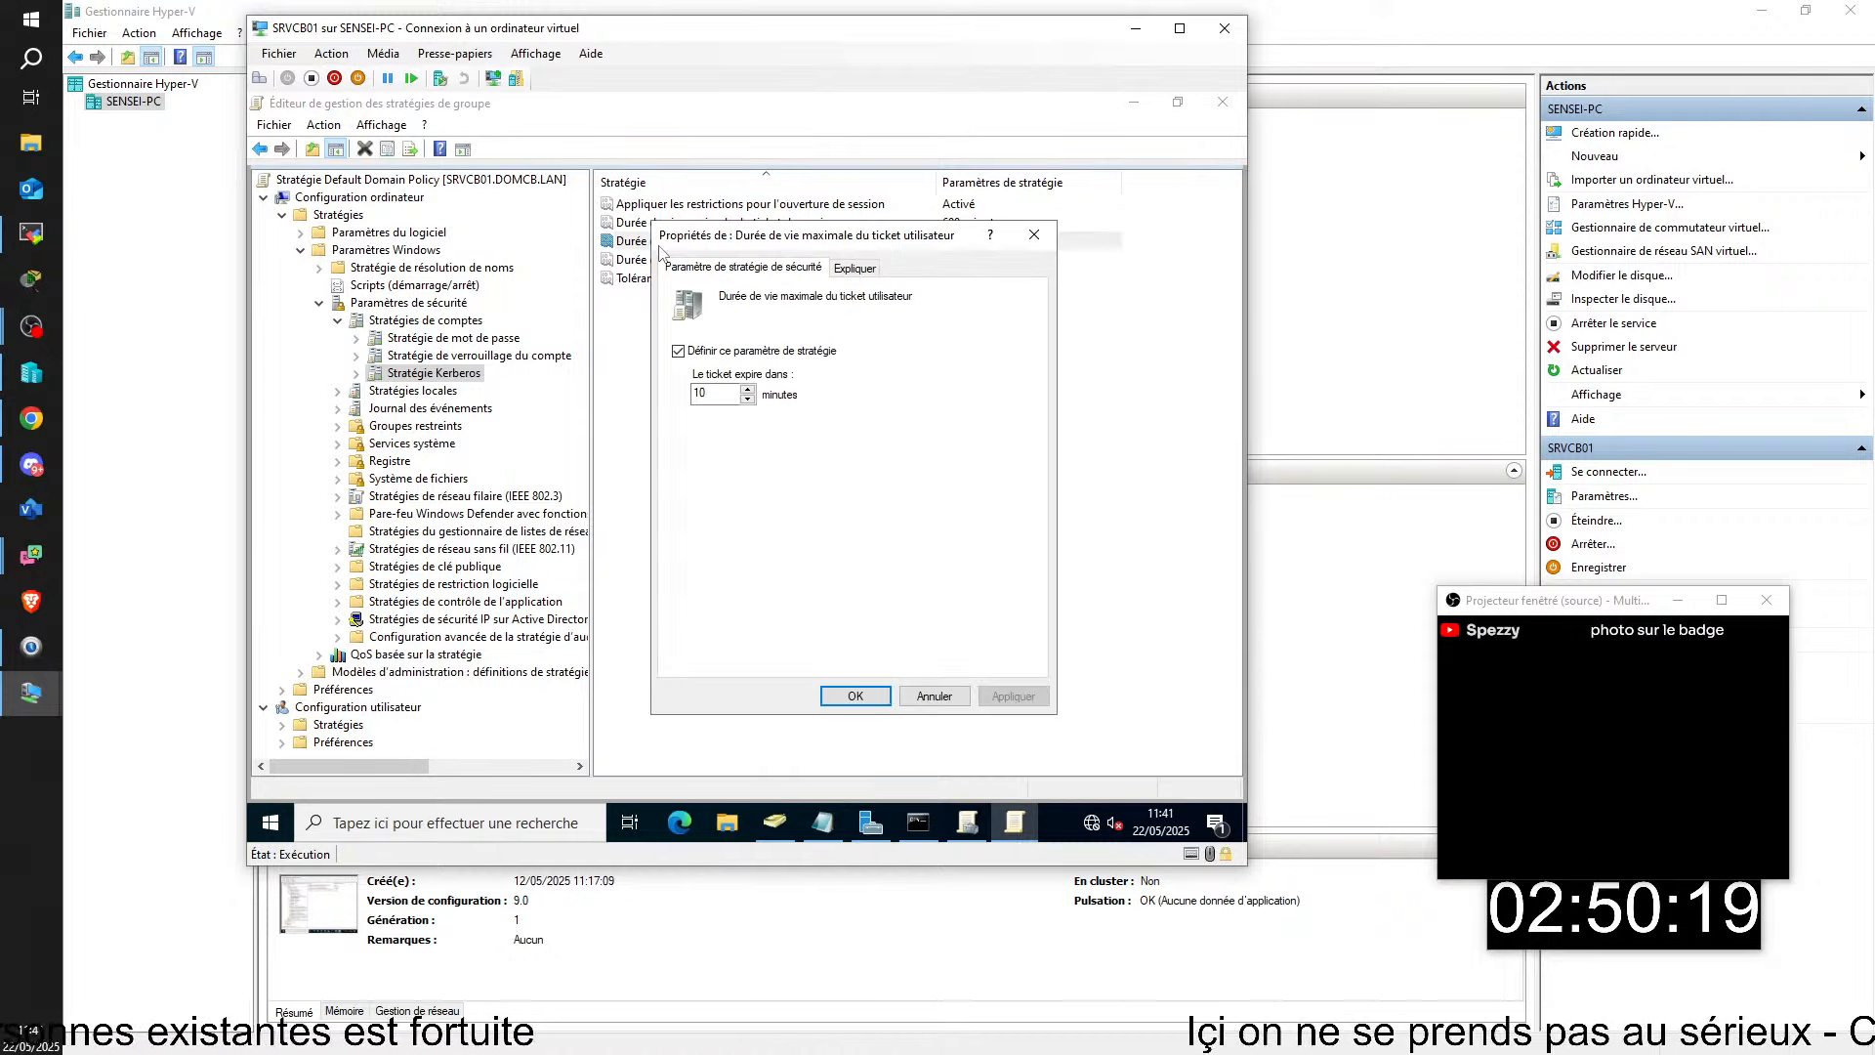
left_click(856, 272)
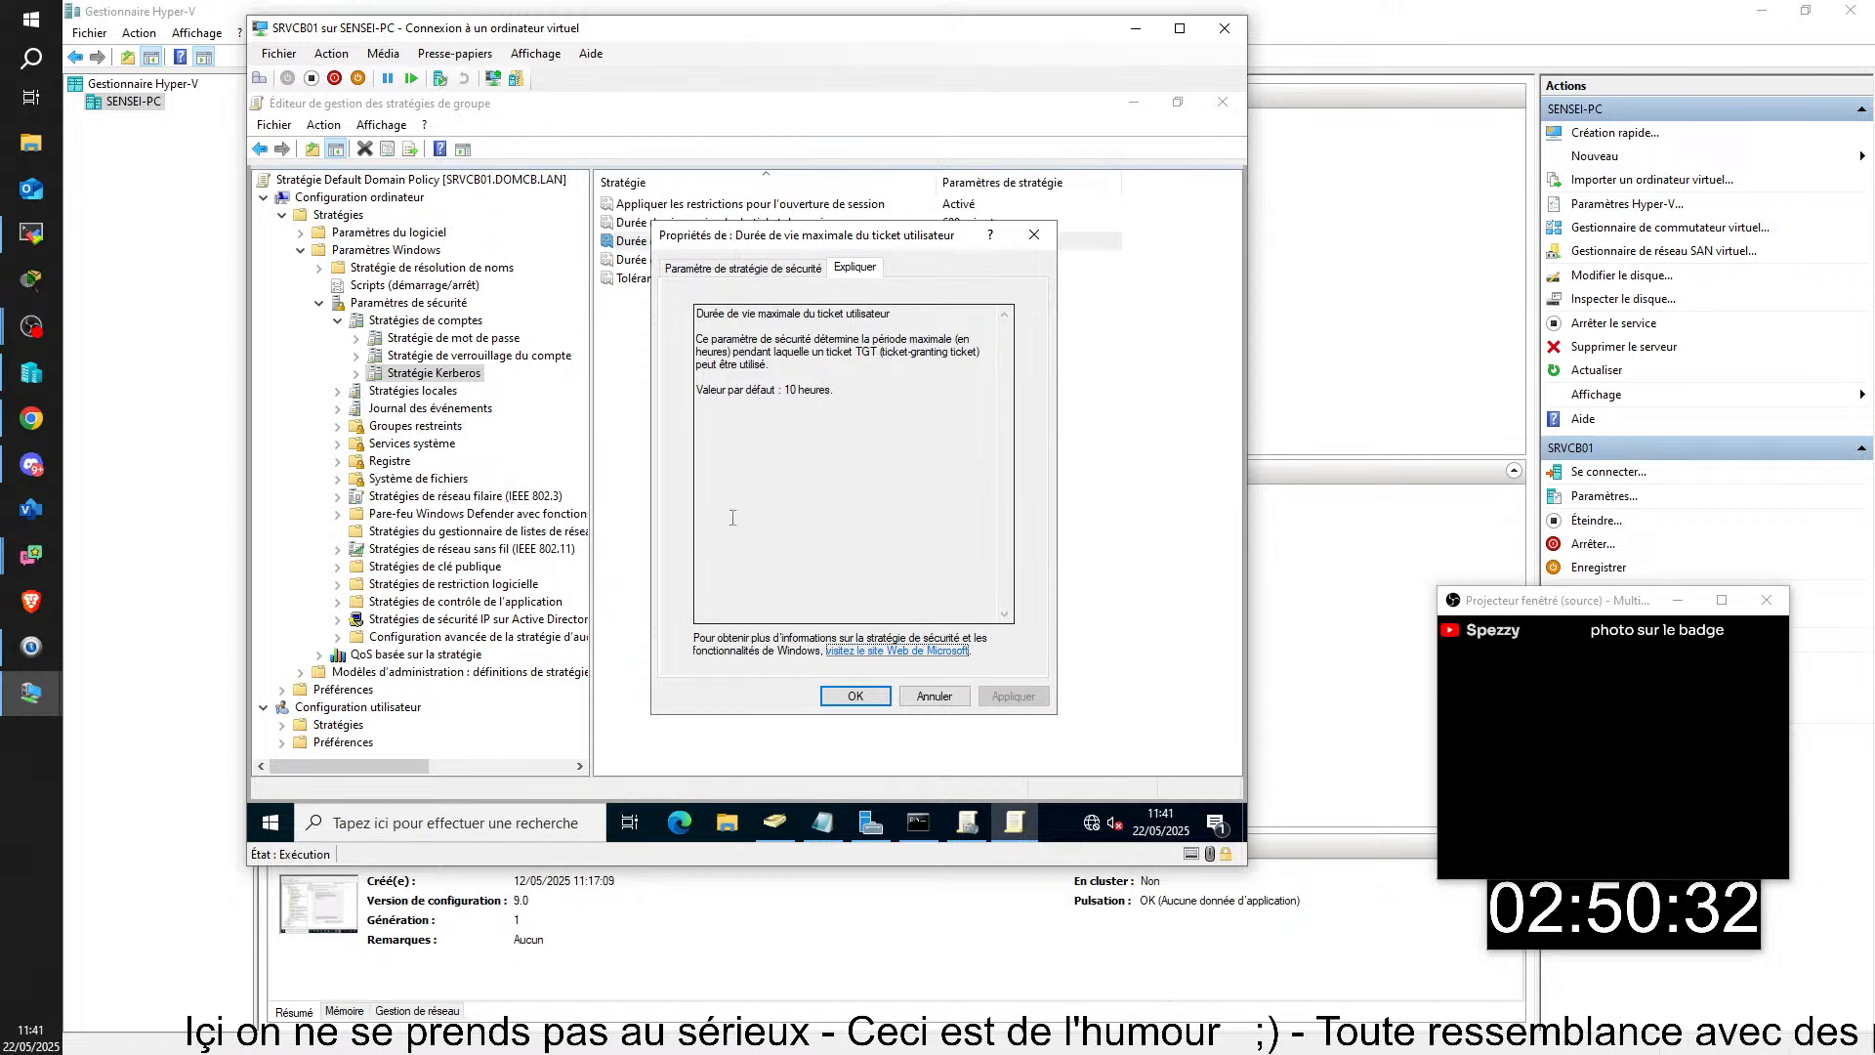
left_click(724, 269)
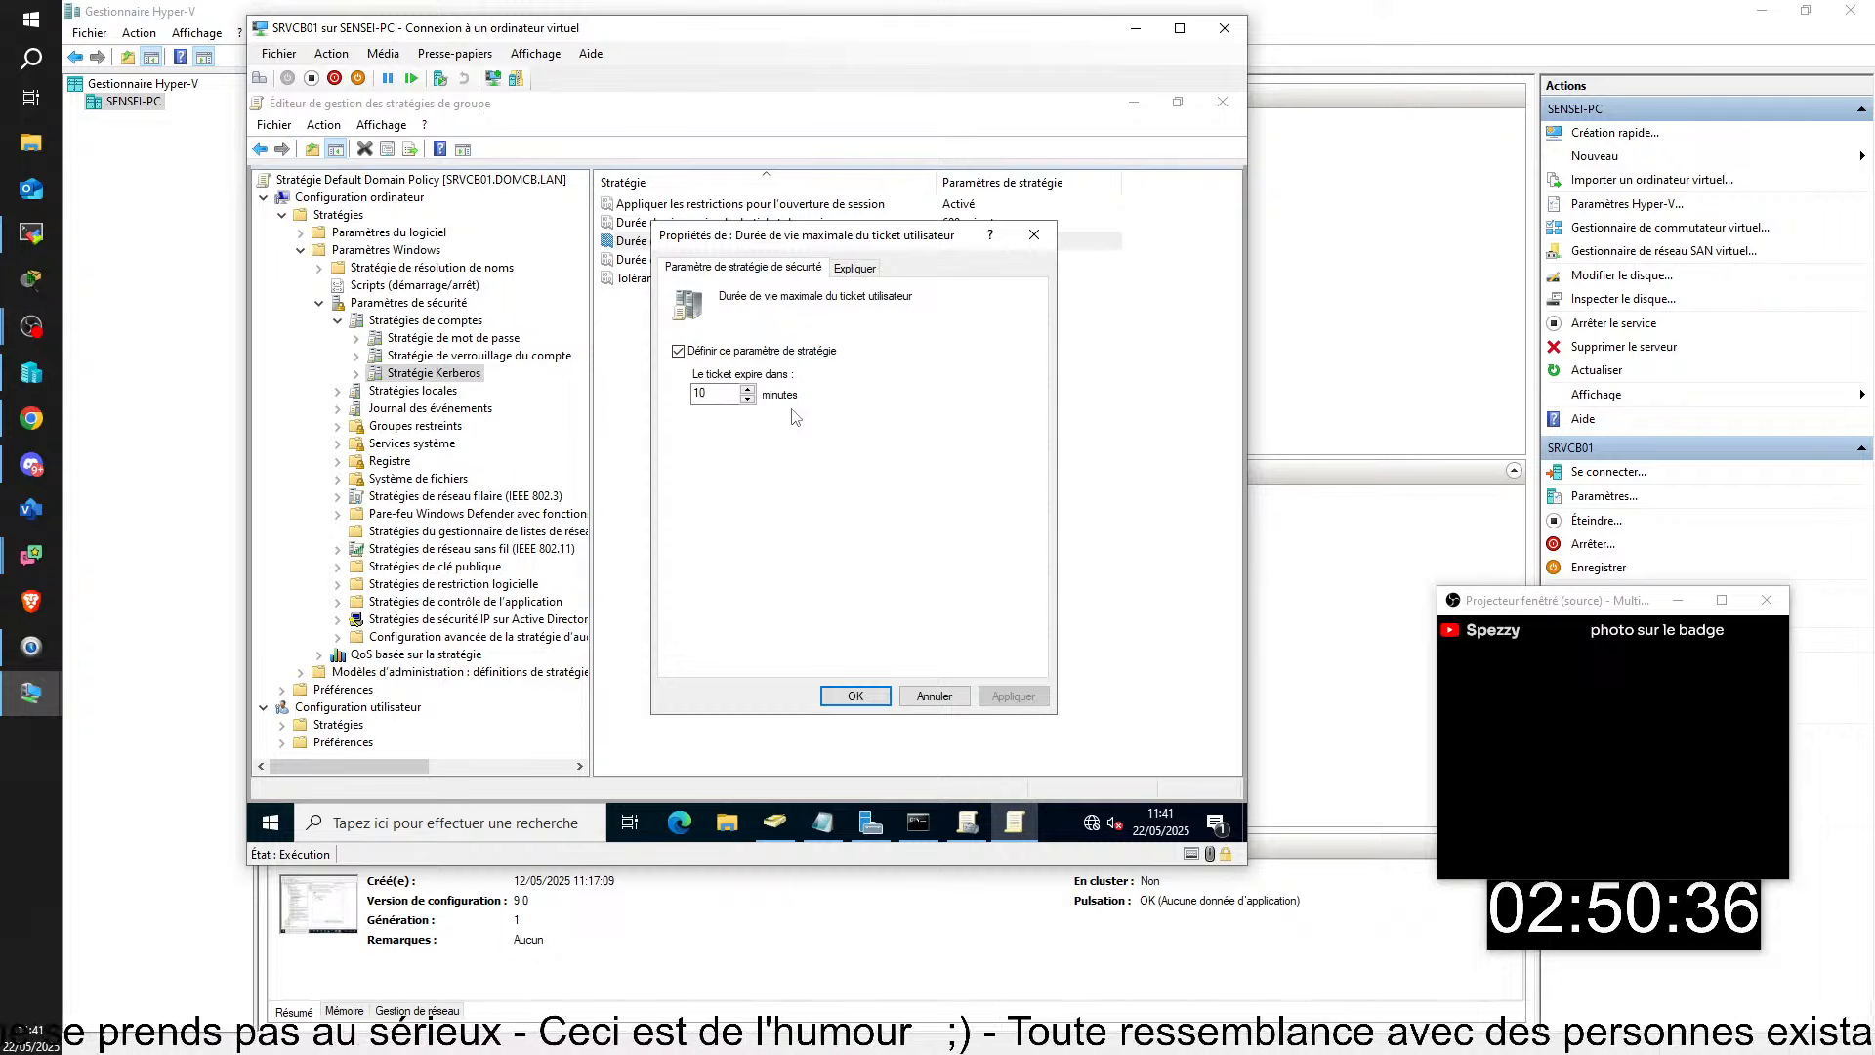
left_click(865, 267)
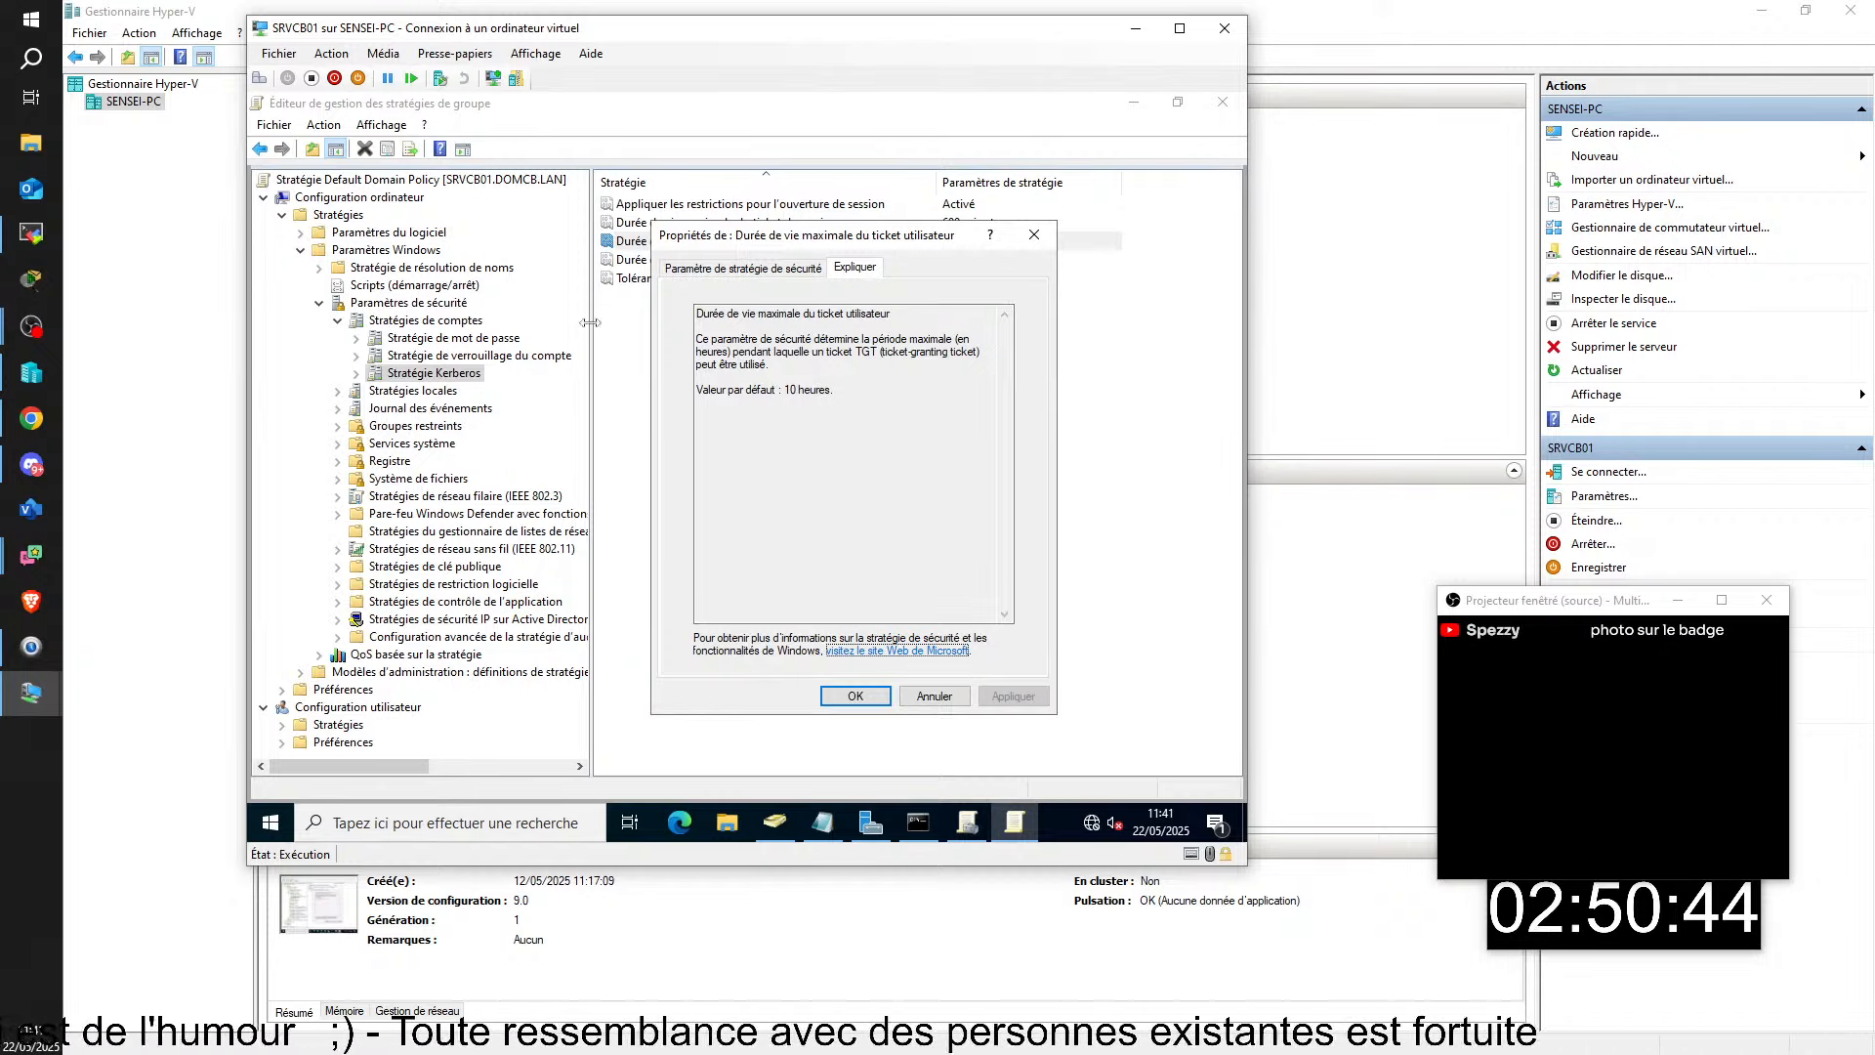
left_click(758, 271)
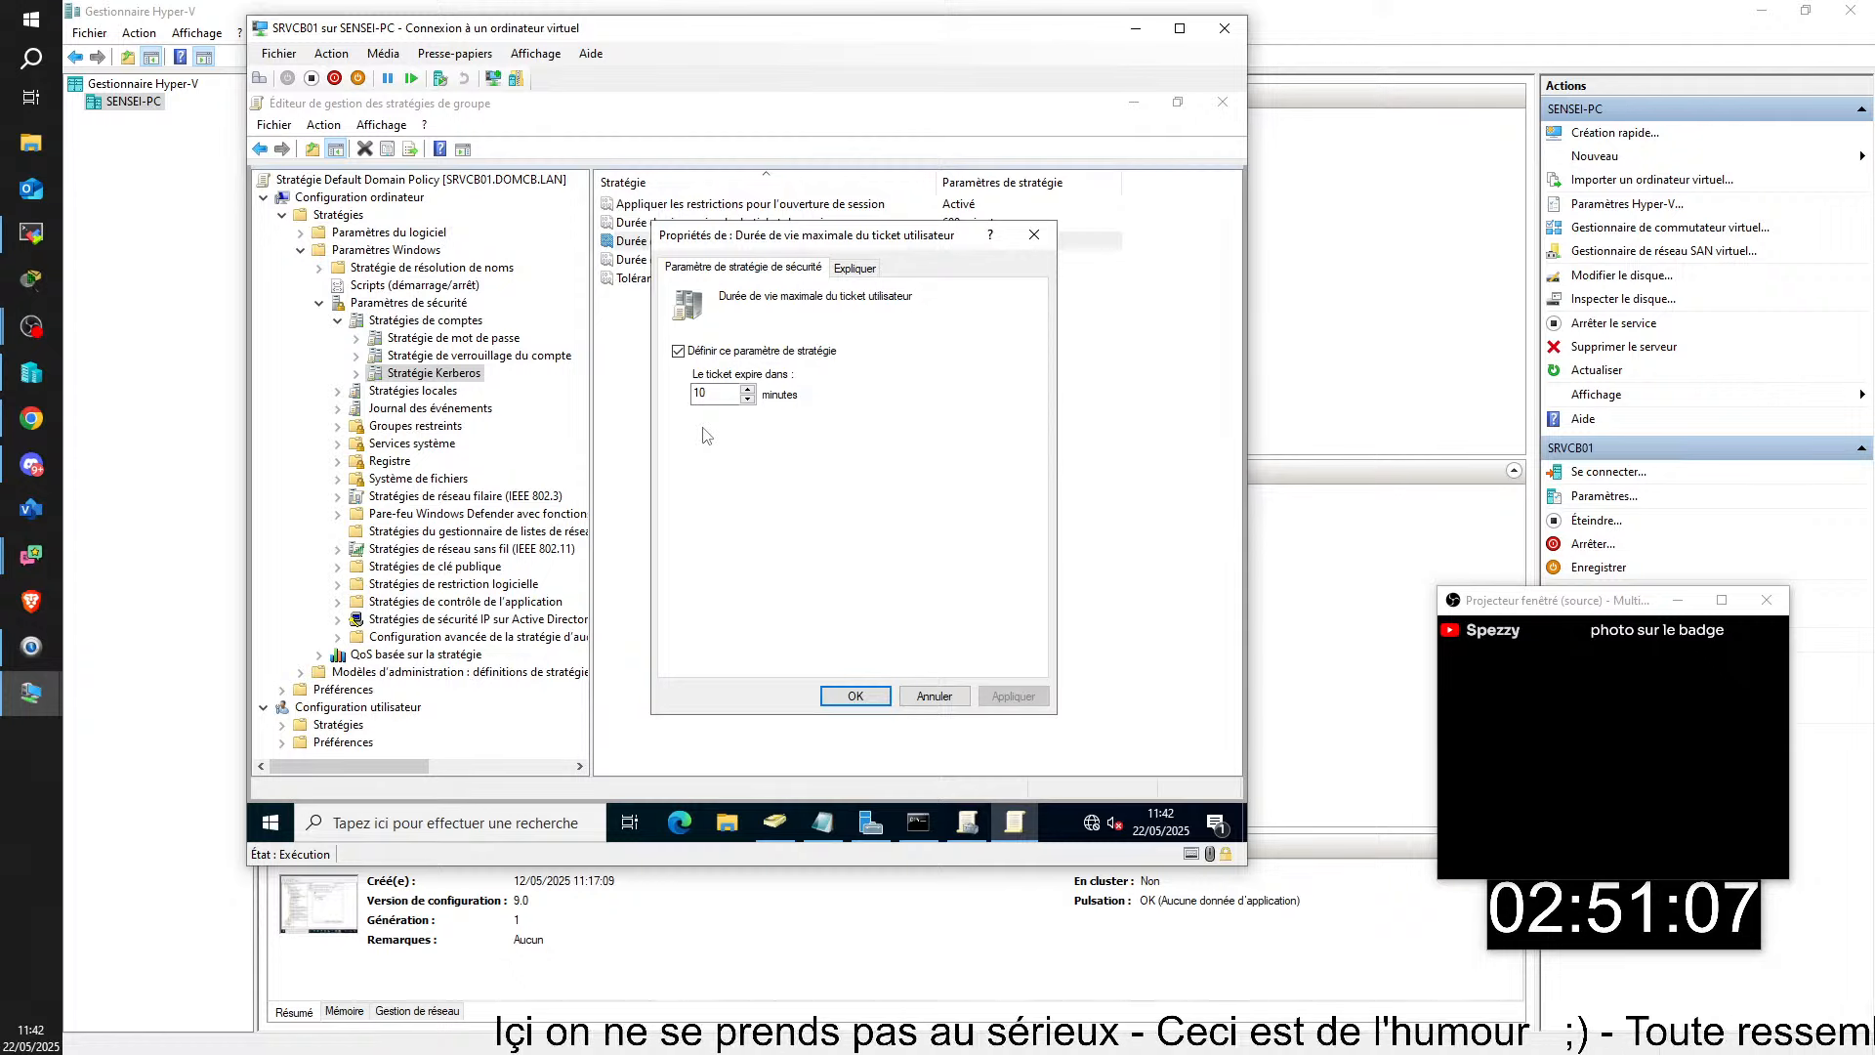
left_click(863, 274)
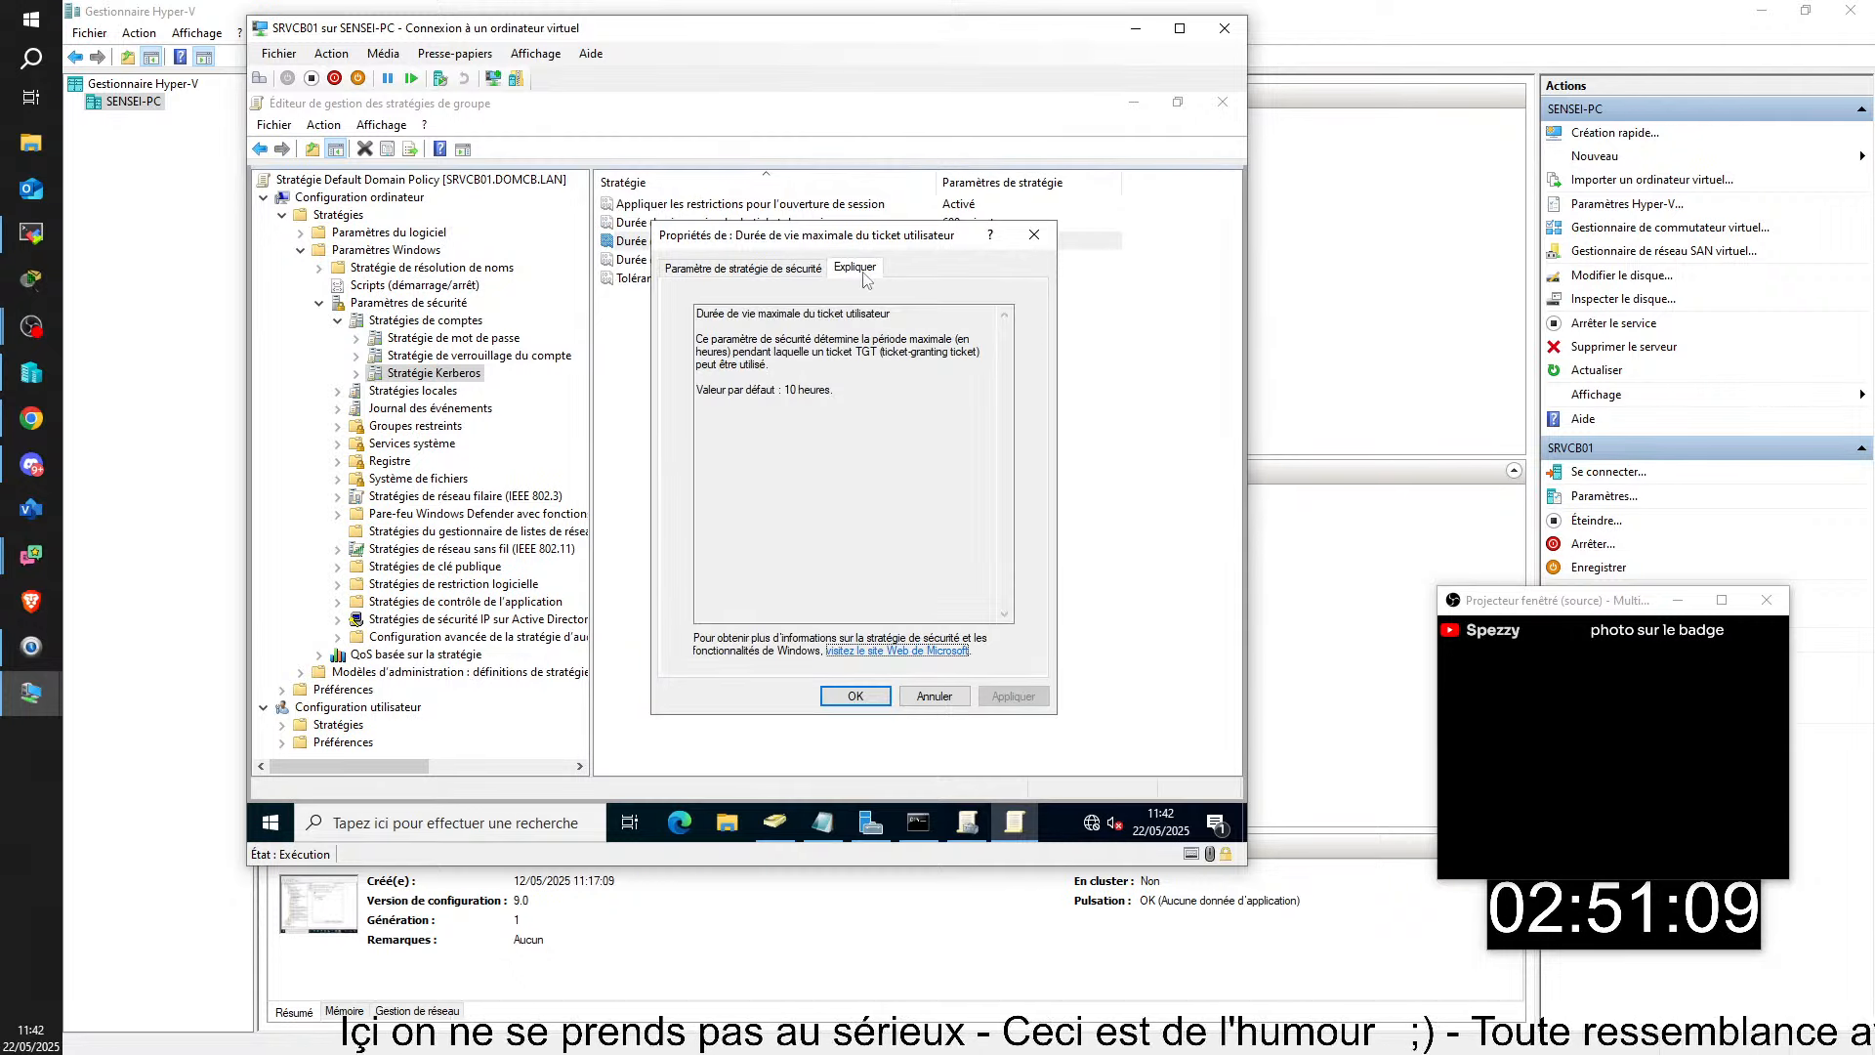
left_click_drag(776, 389, 873, 389)
left_click(847, 401)
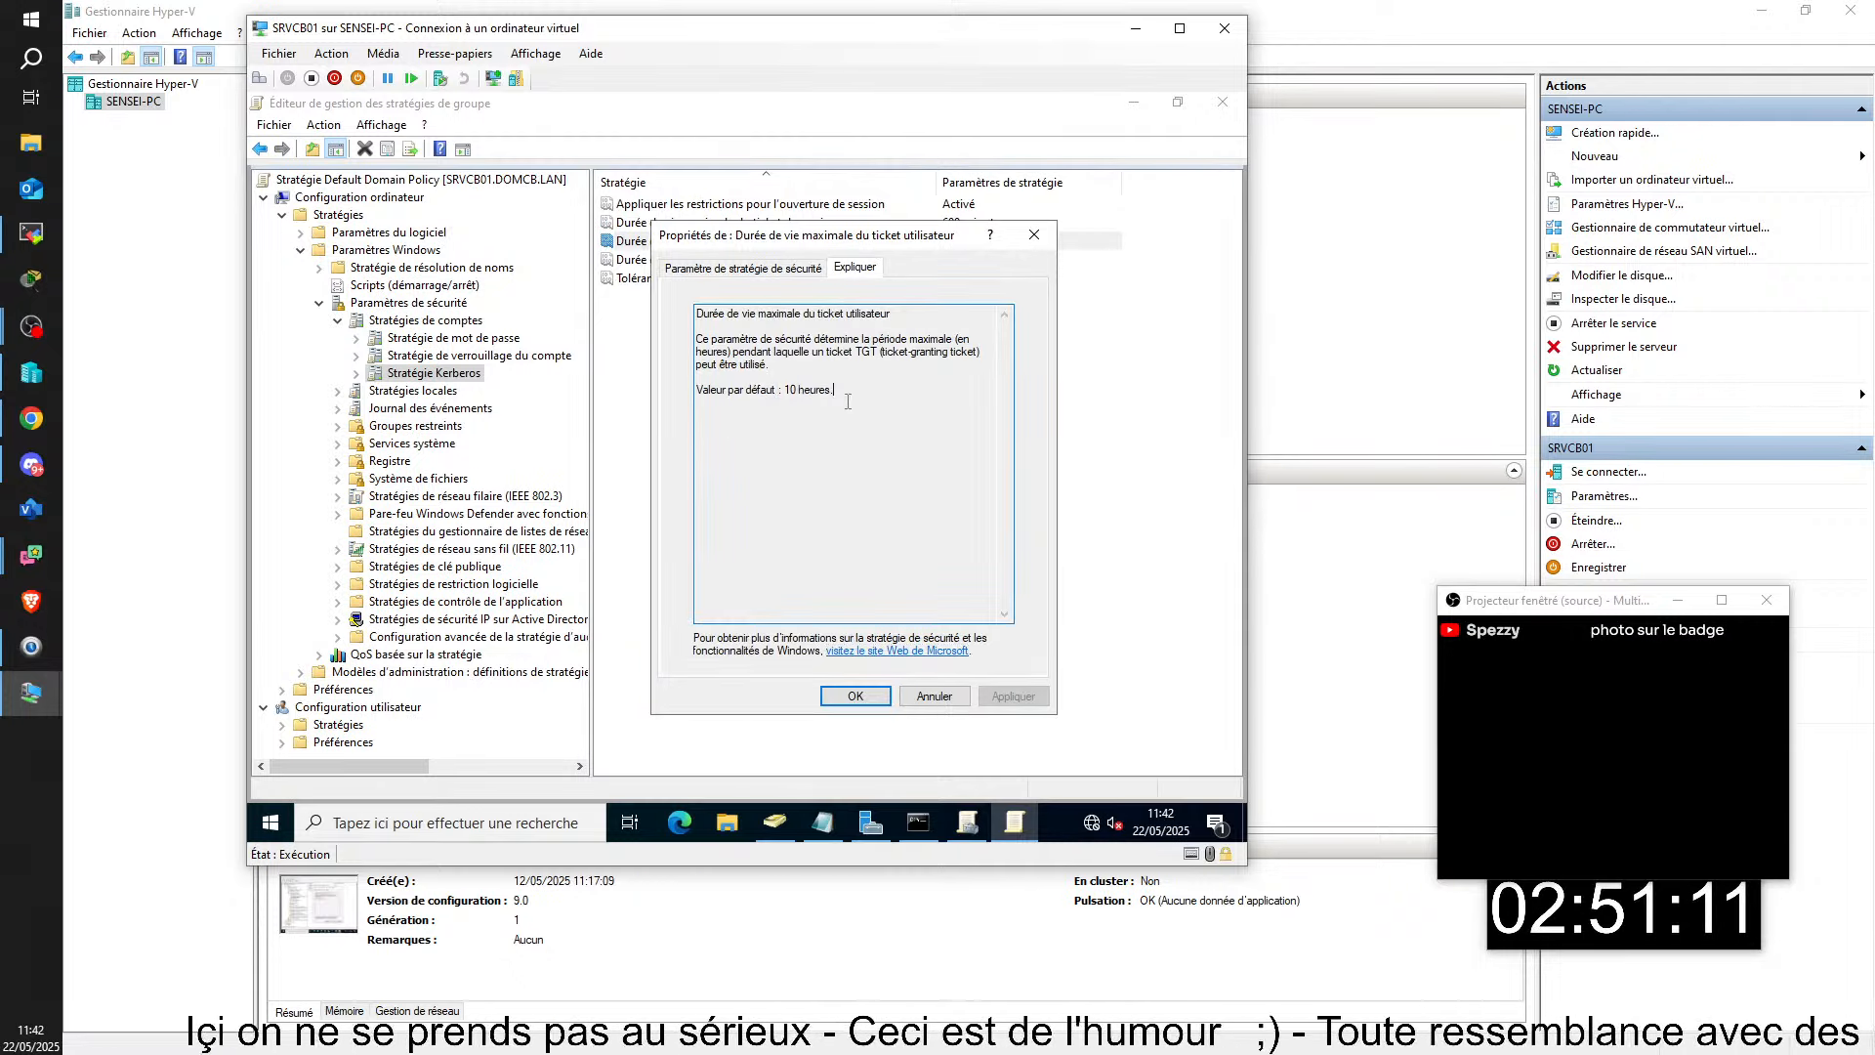
left_click(773, 270)
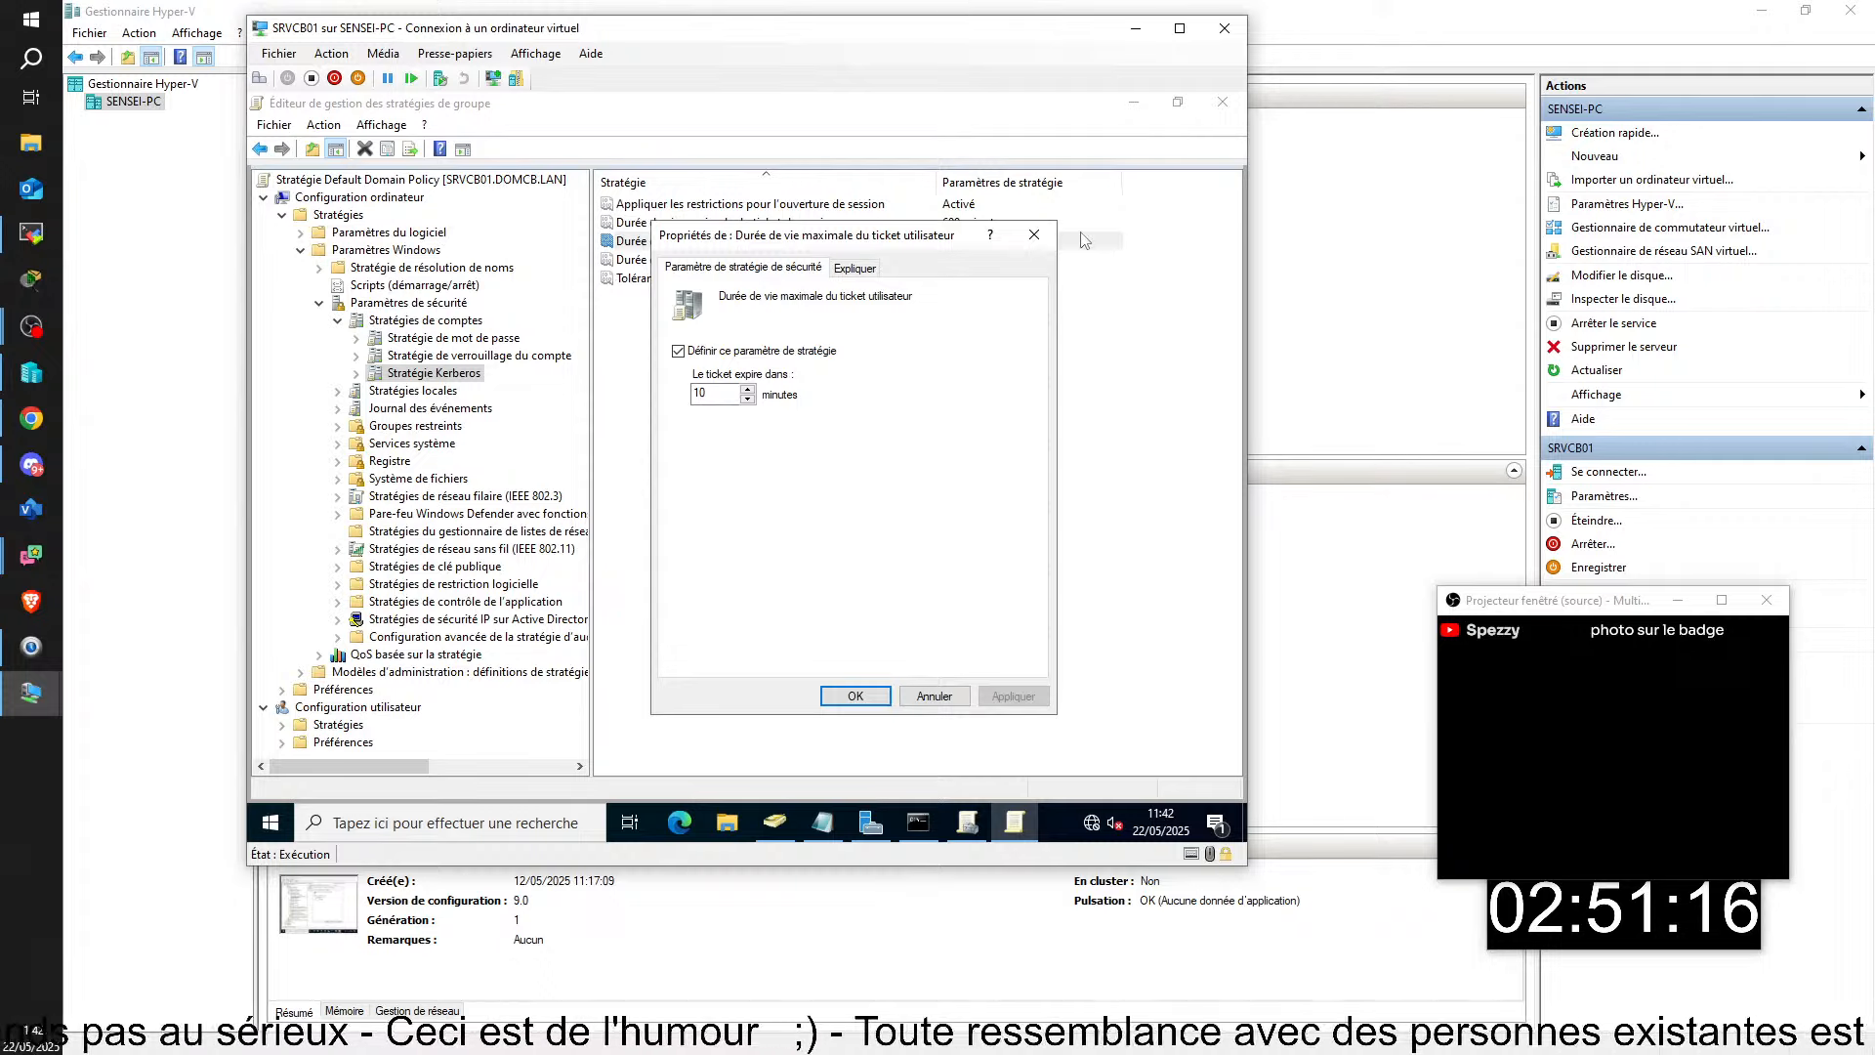
left_click(1034, 235)
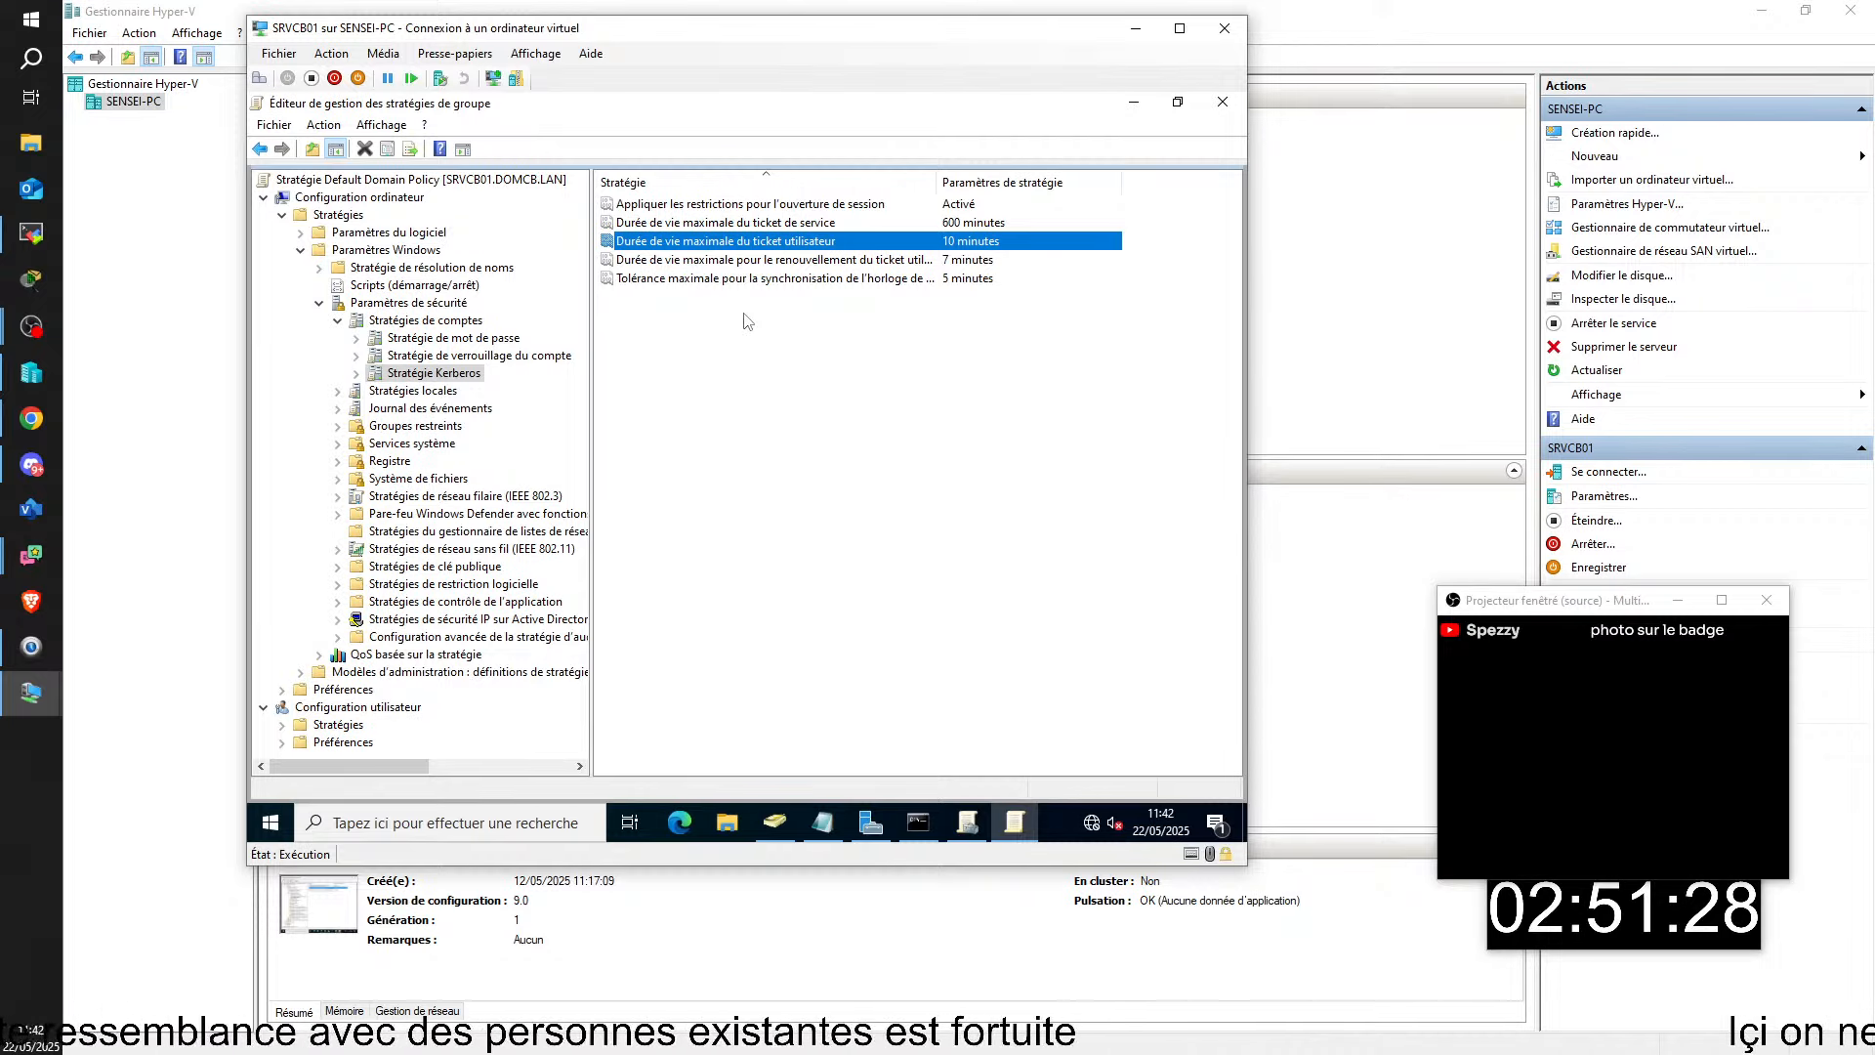
- Review the account lockout and password policies, and close the policy editor and the Group Policy Management console
left_click(478, 354)
left_click(478, 338)
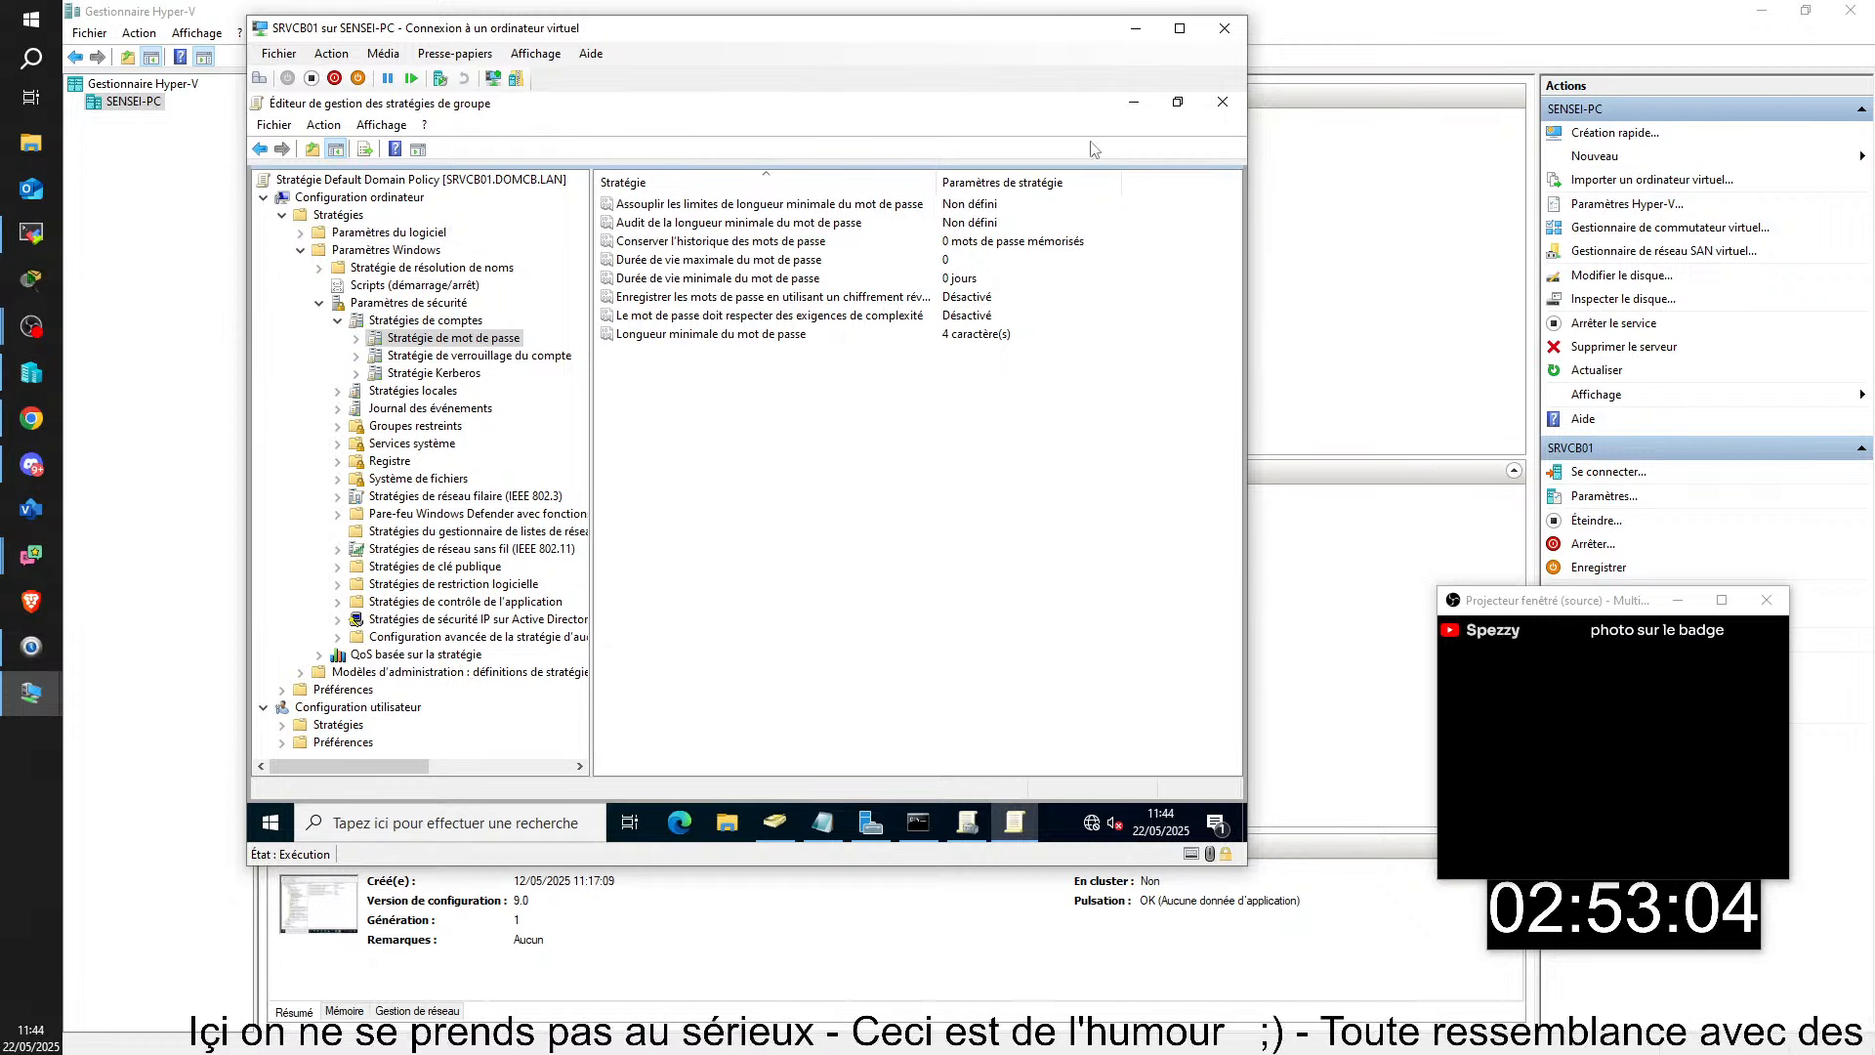
left_click(1221, 102)
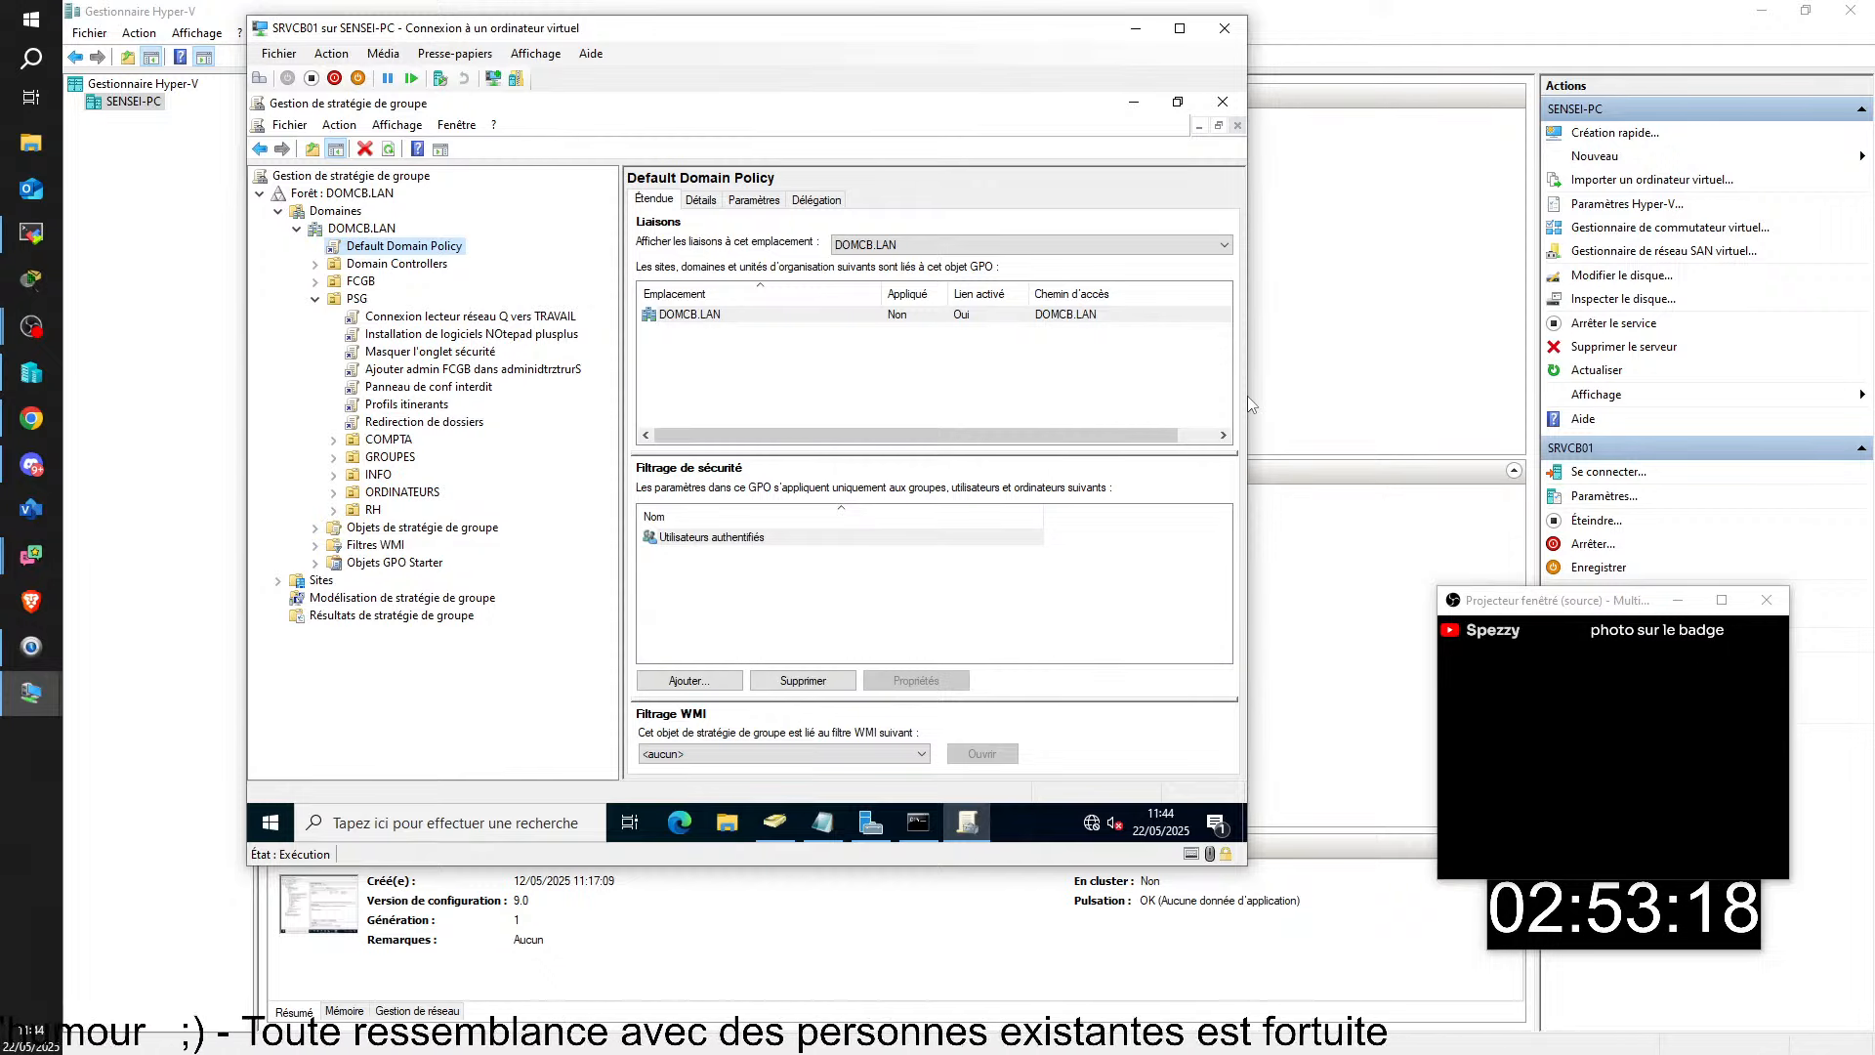
left_click(1222, 102)
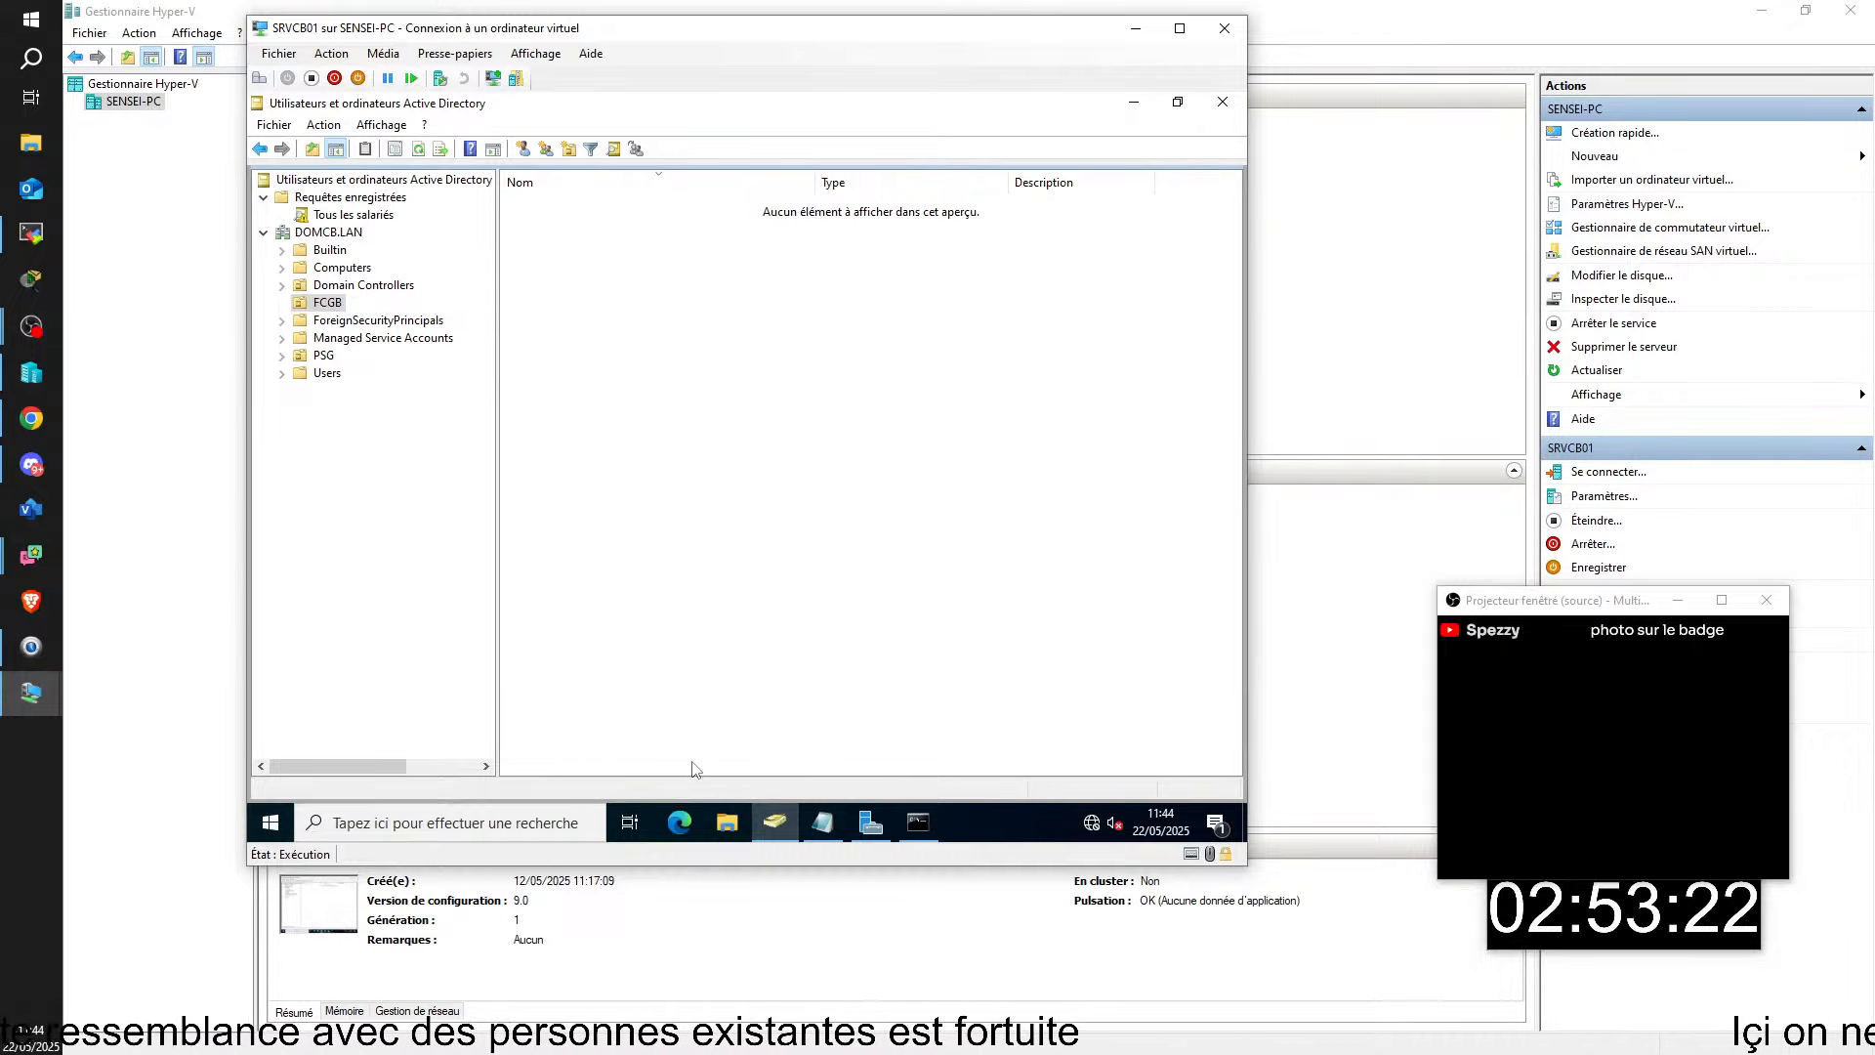
- Launch the Centre d'administration Active Directory from the Server Manager and maximize its window
left_click(872, 825)
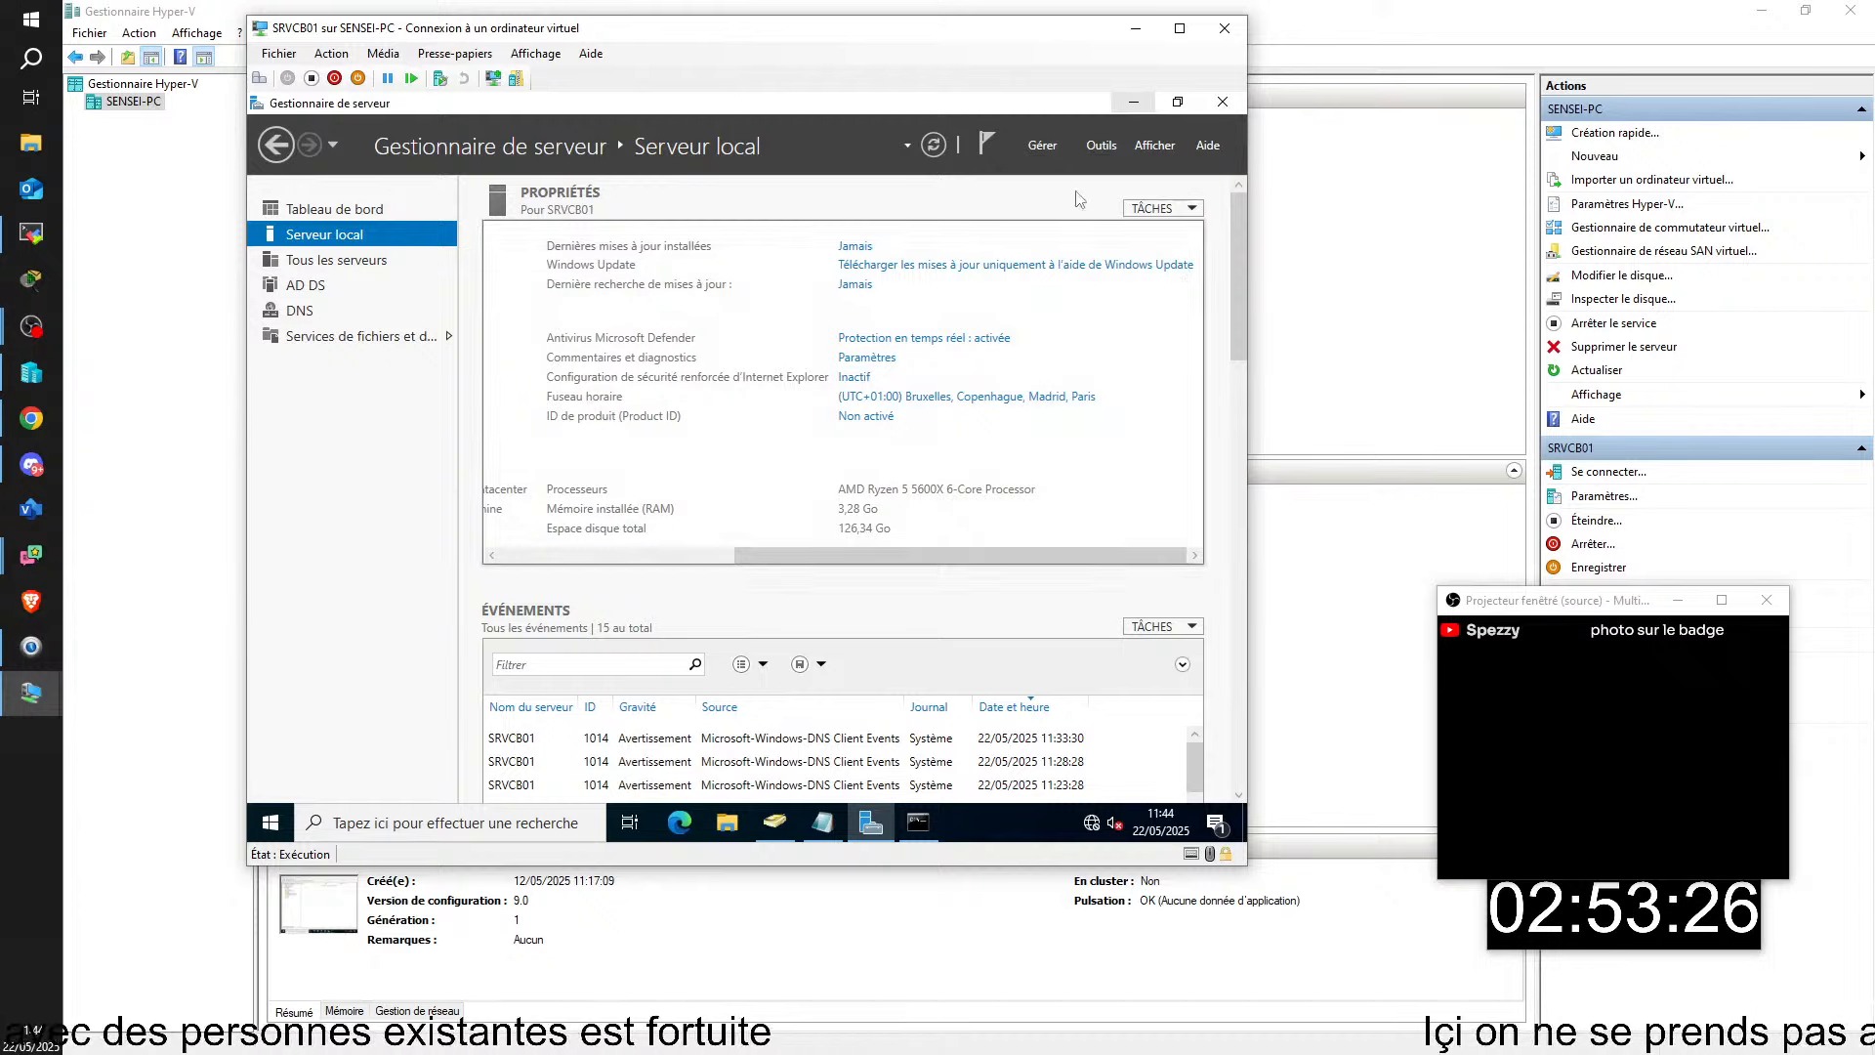
left_click(1102, 145)
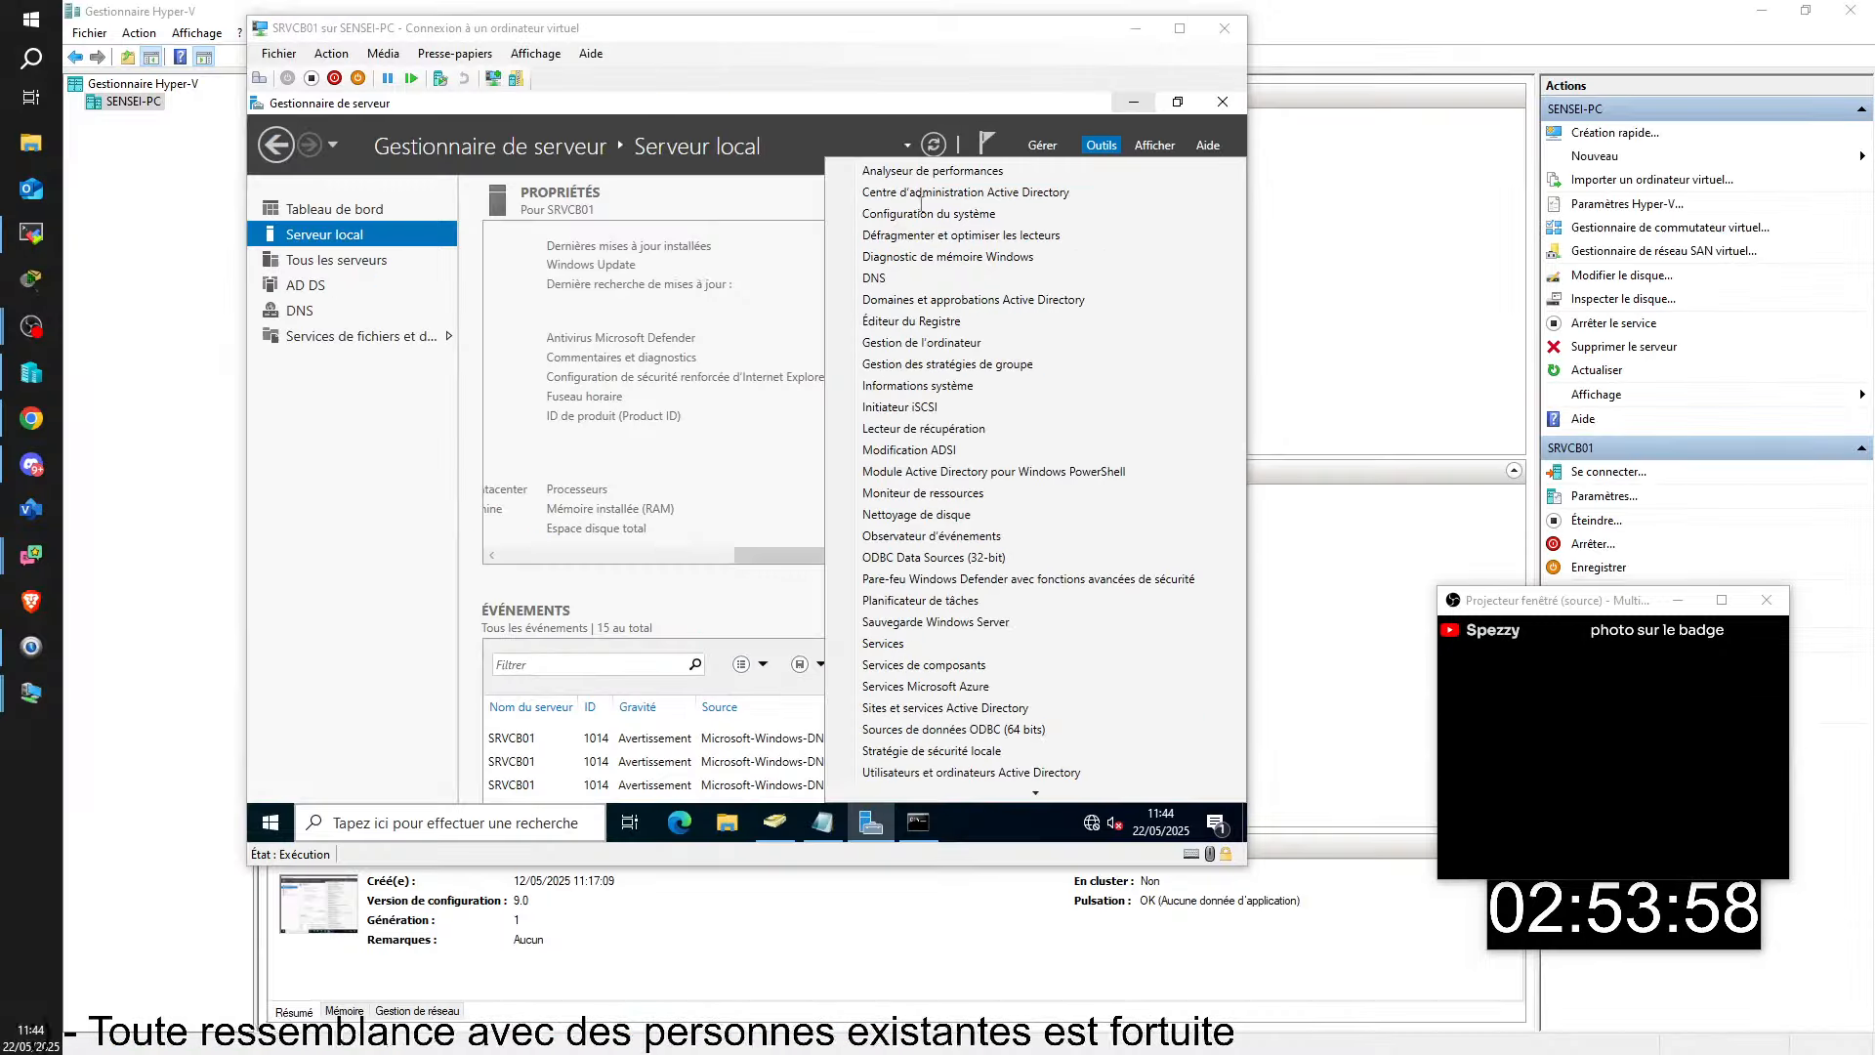
left_click(923, 193)
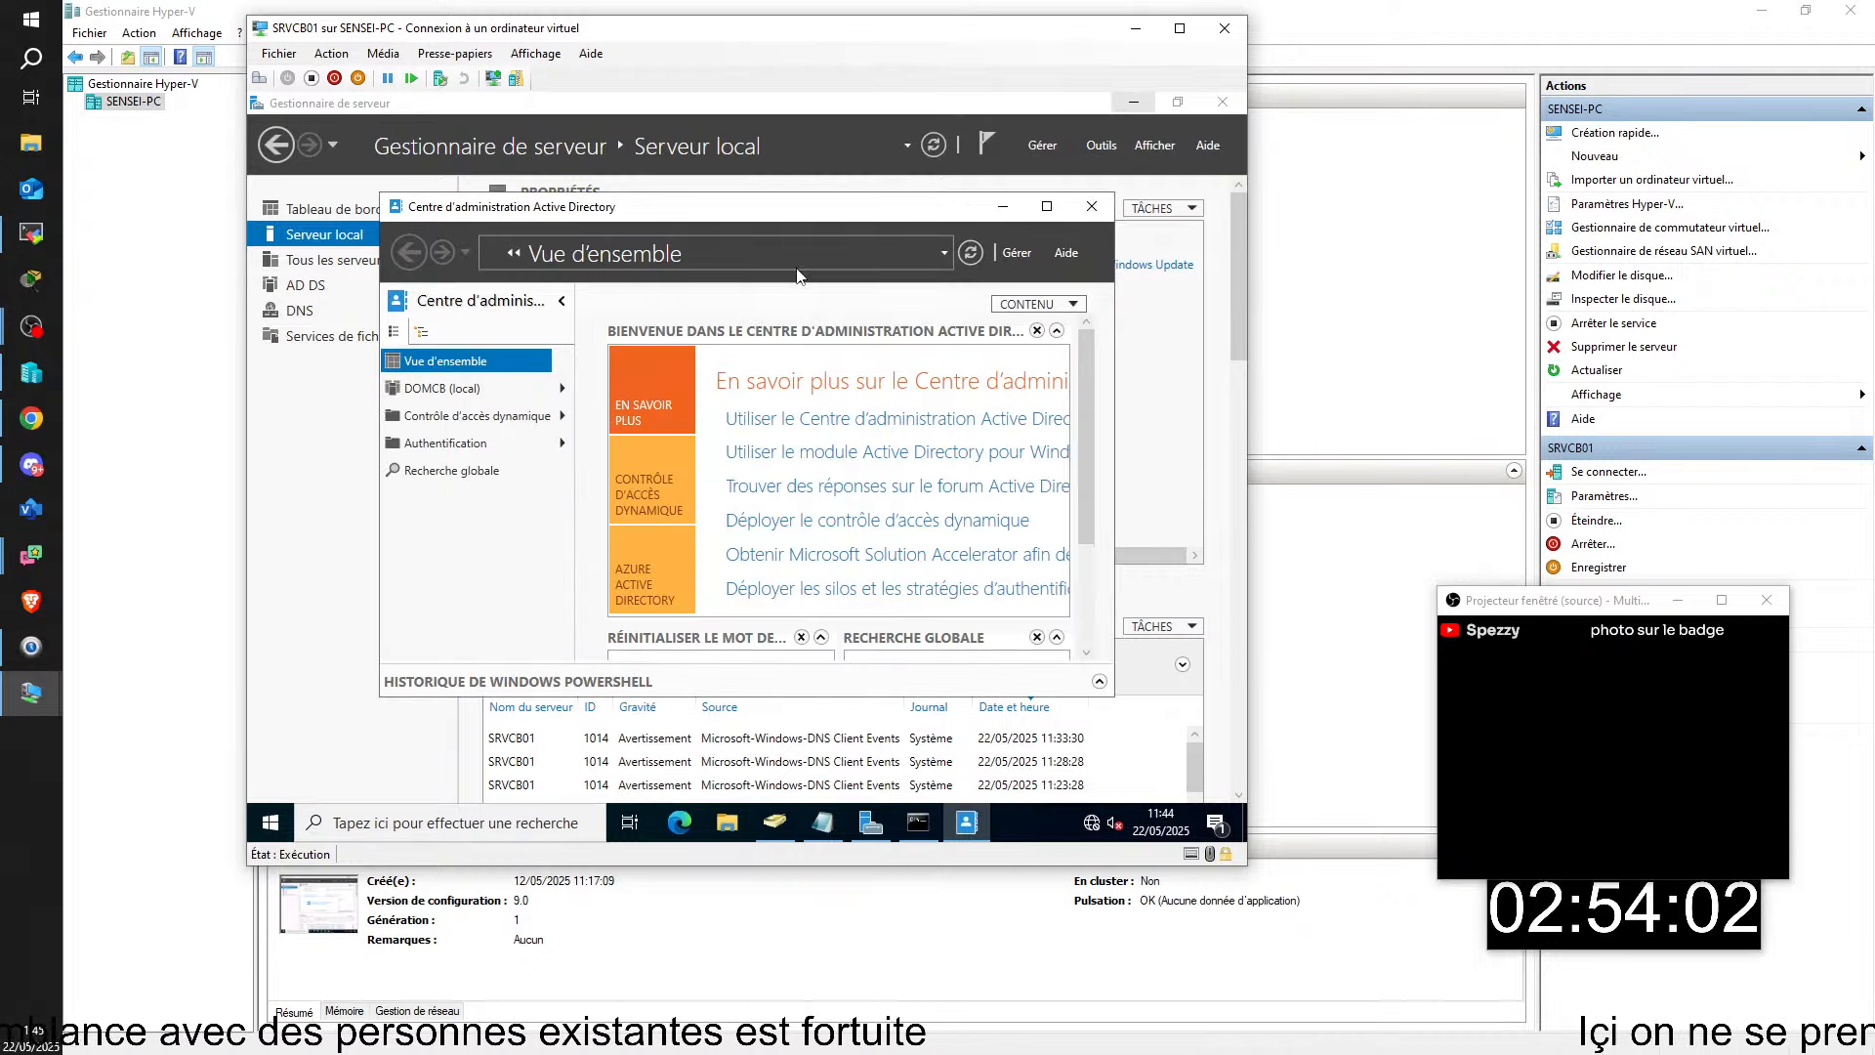
left_click(1048, 208)
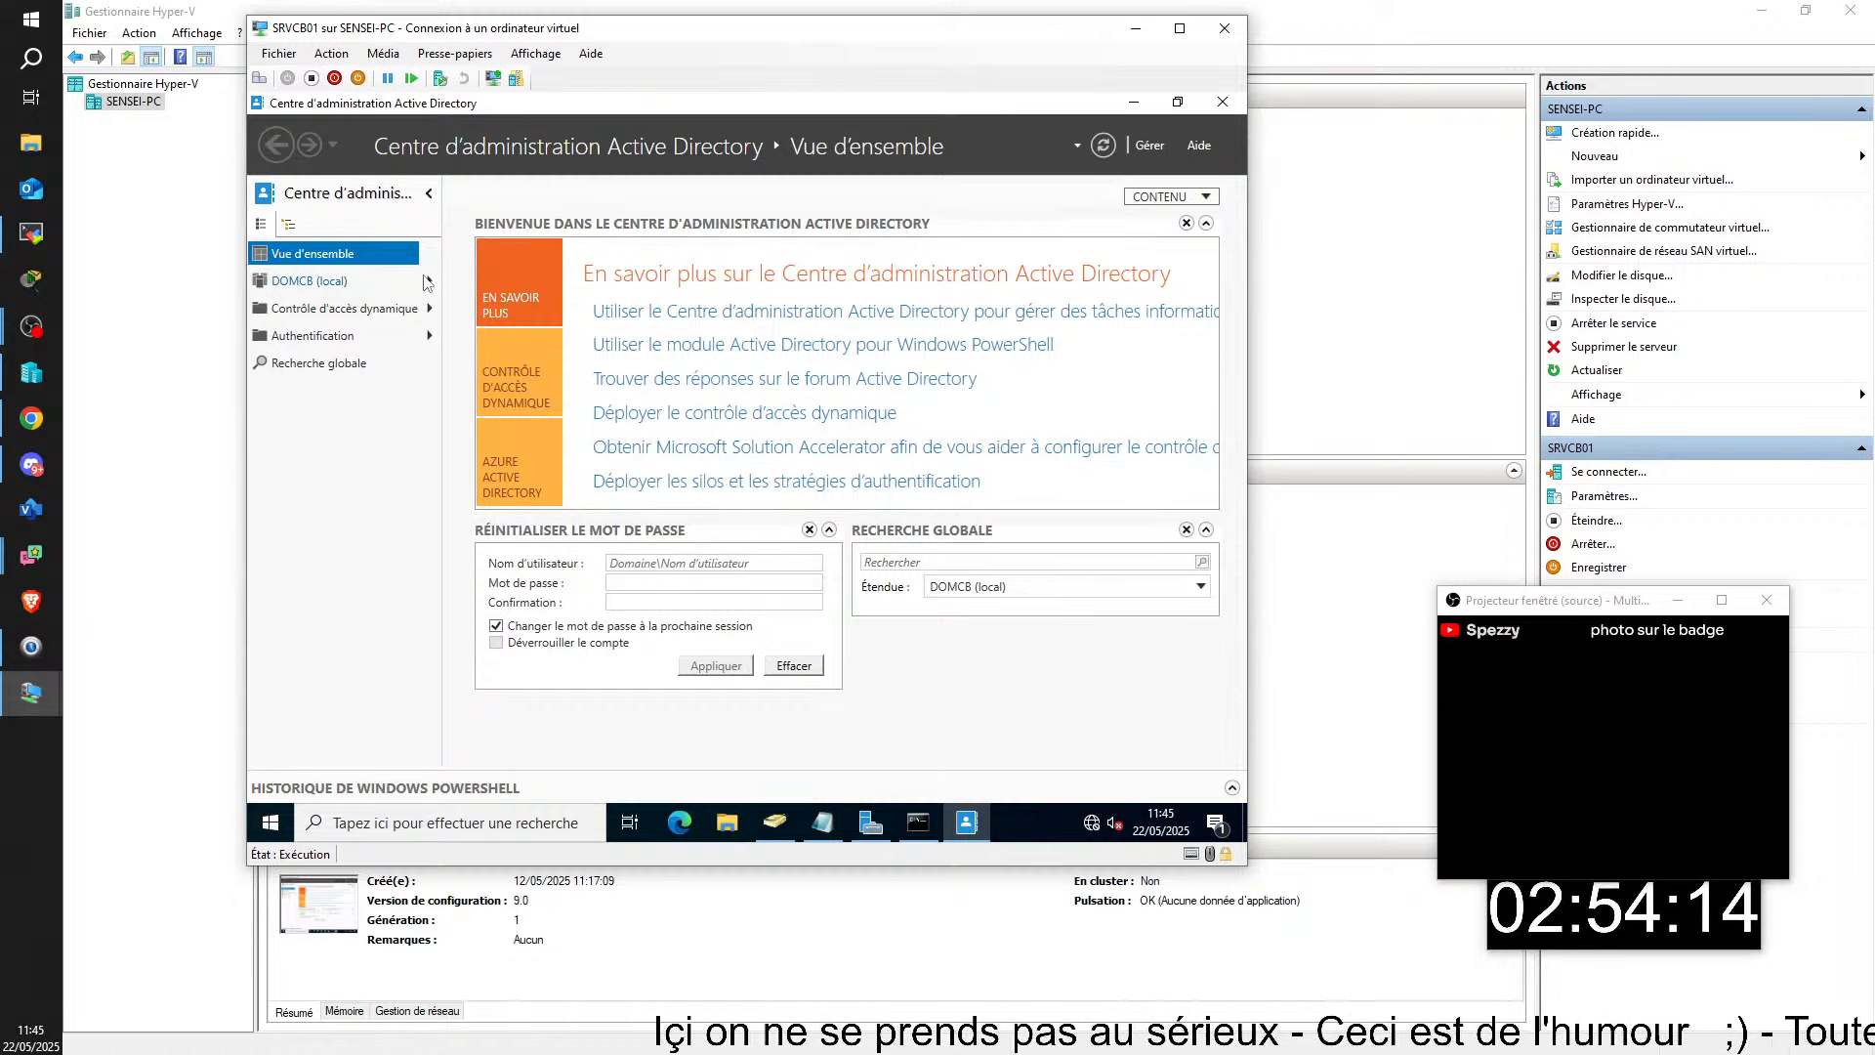
- Open the Password Settings Container in the System container of DOMCB (local)
left_click(430, 283)
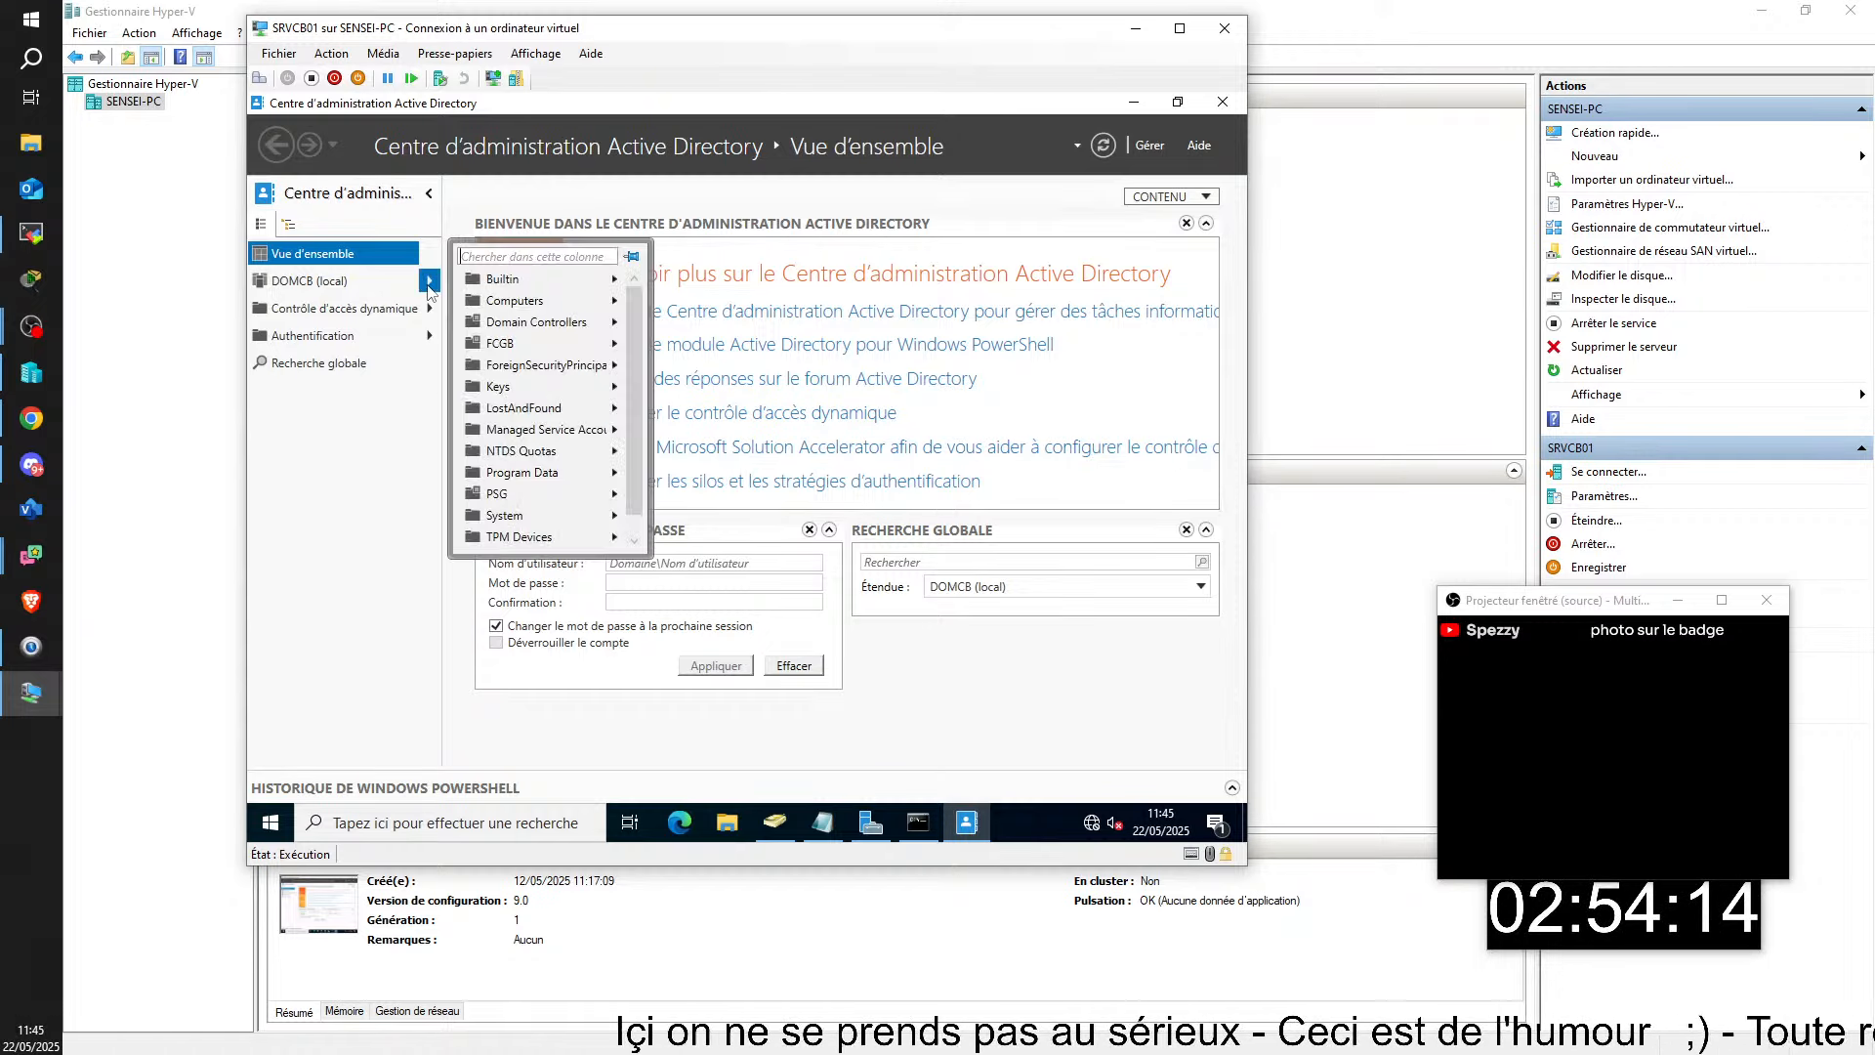
left_click(346, 283)
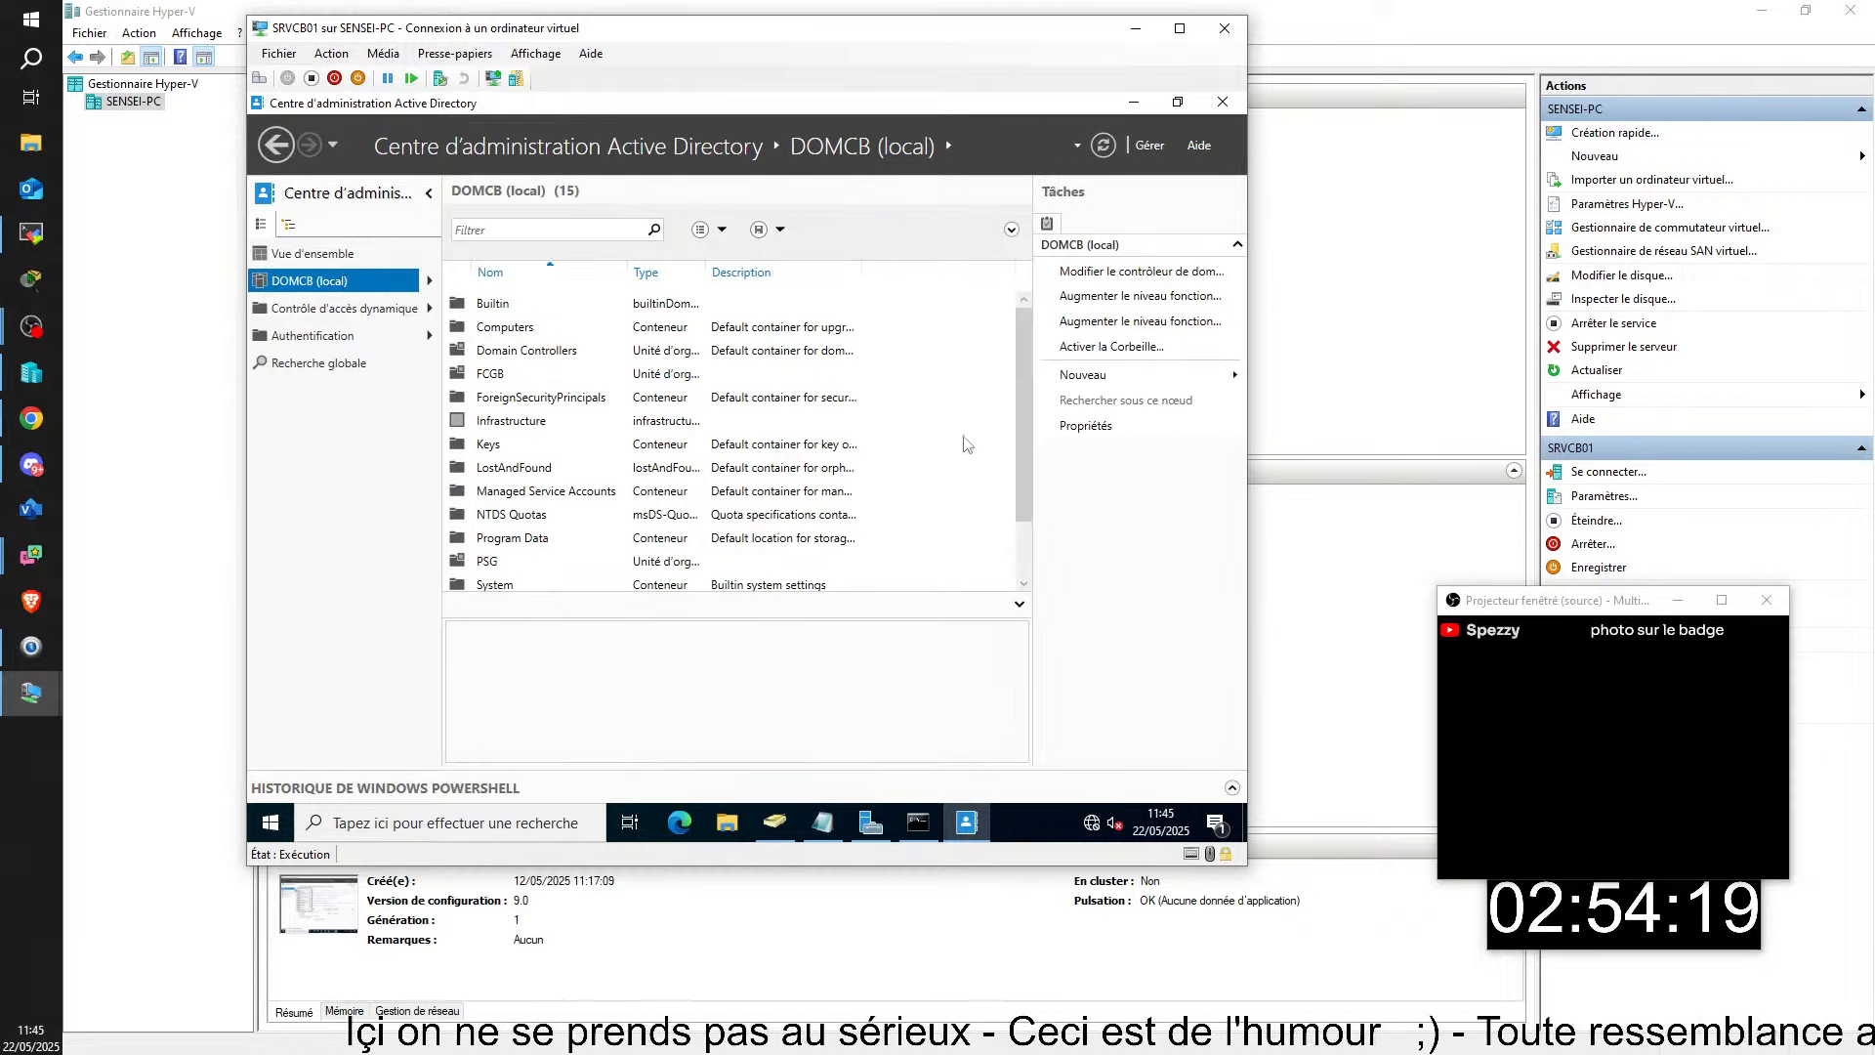
scroll(499, 543, "down", 1)
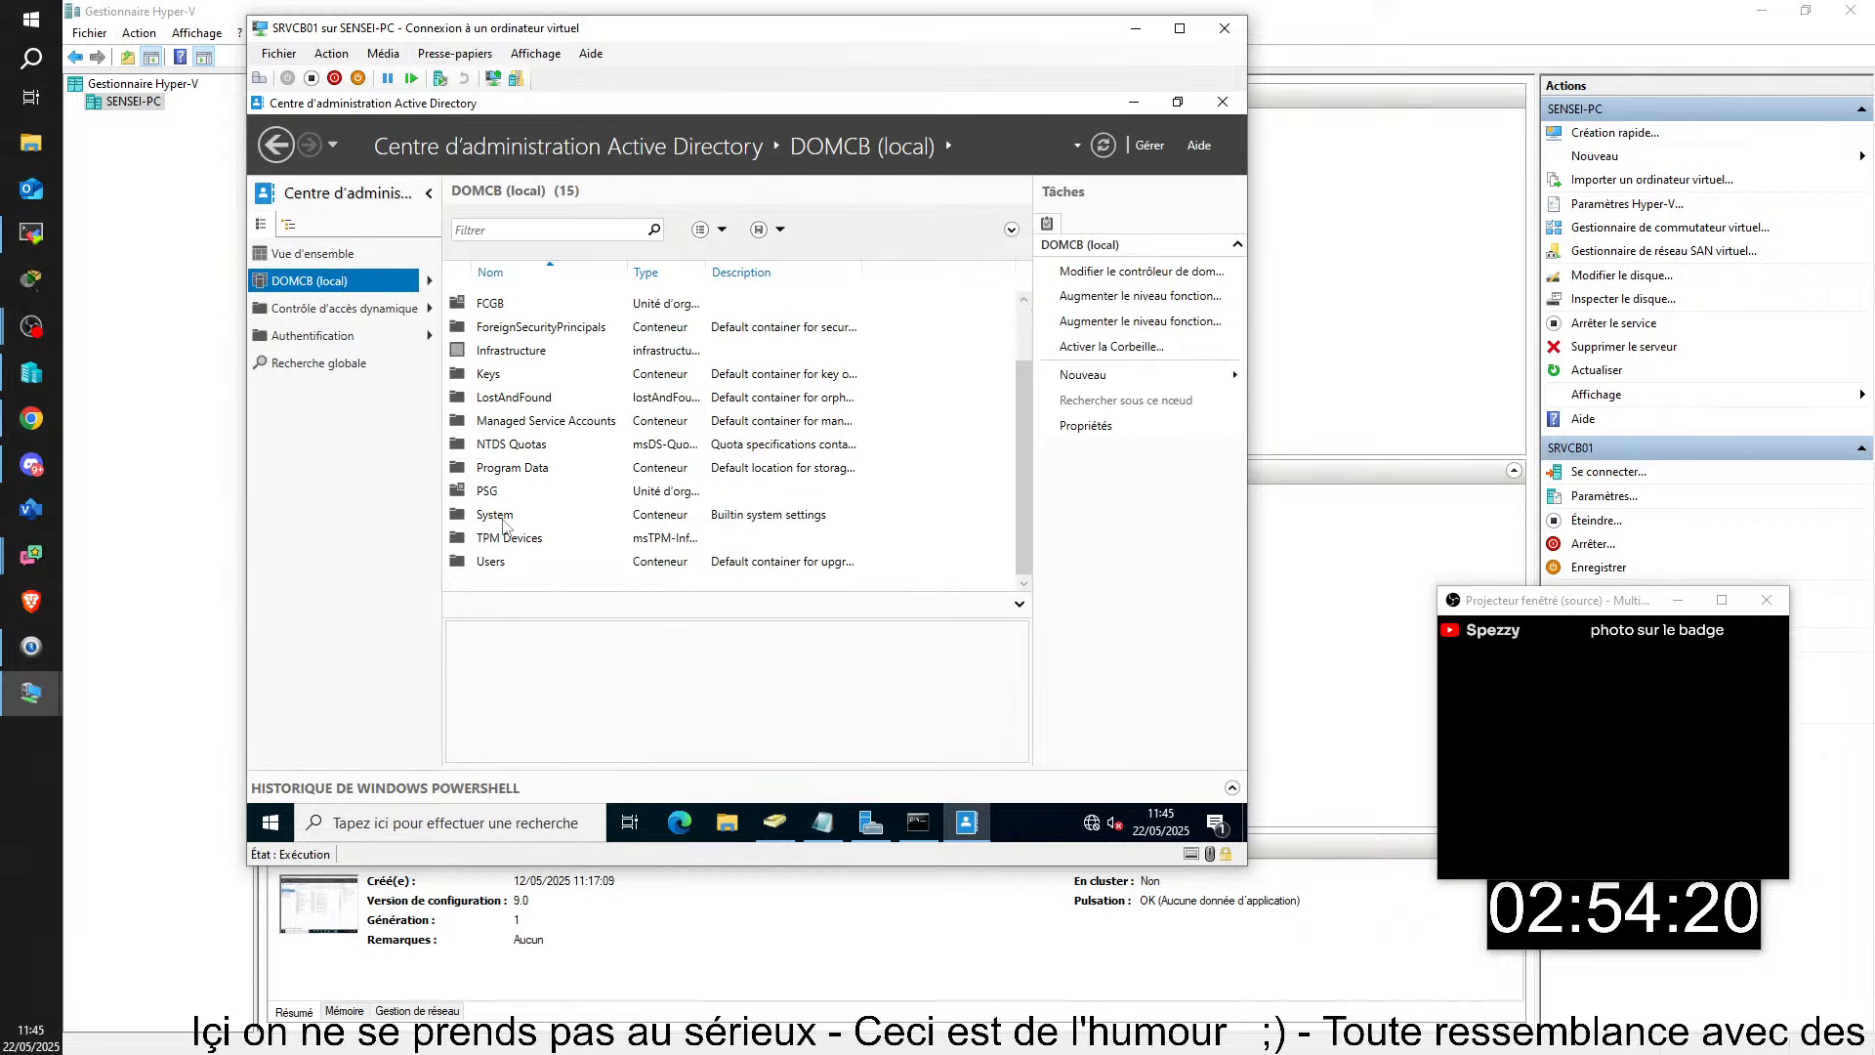
double_click(504, 527)
scroll(576, 403, "down", 2)
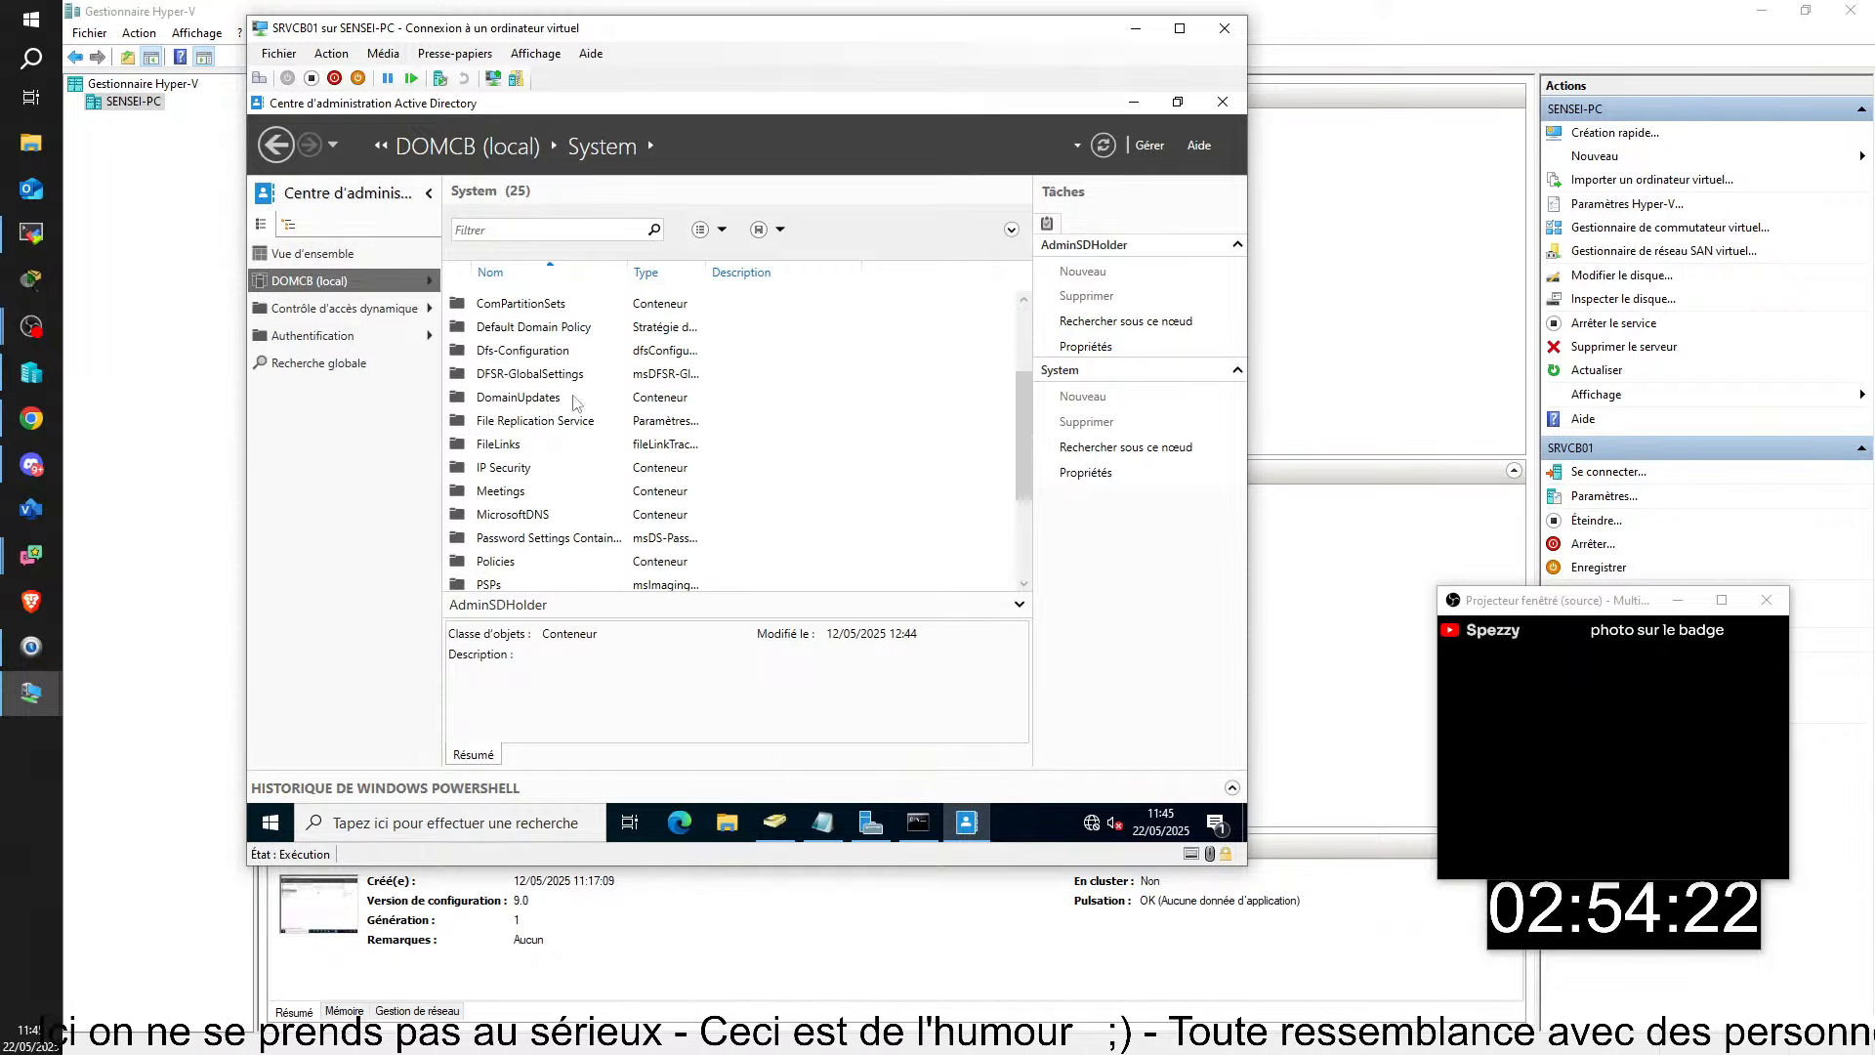
scroll(576, 403, "down", 2)
left_click(579, 399)
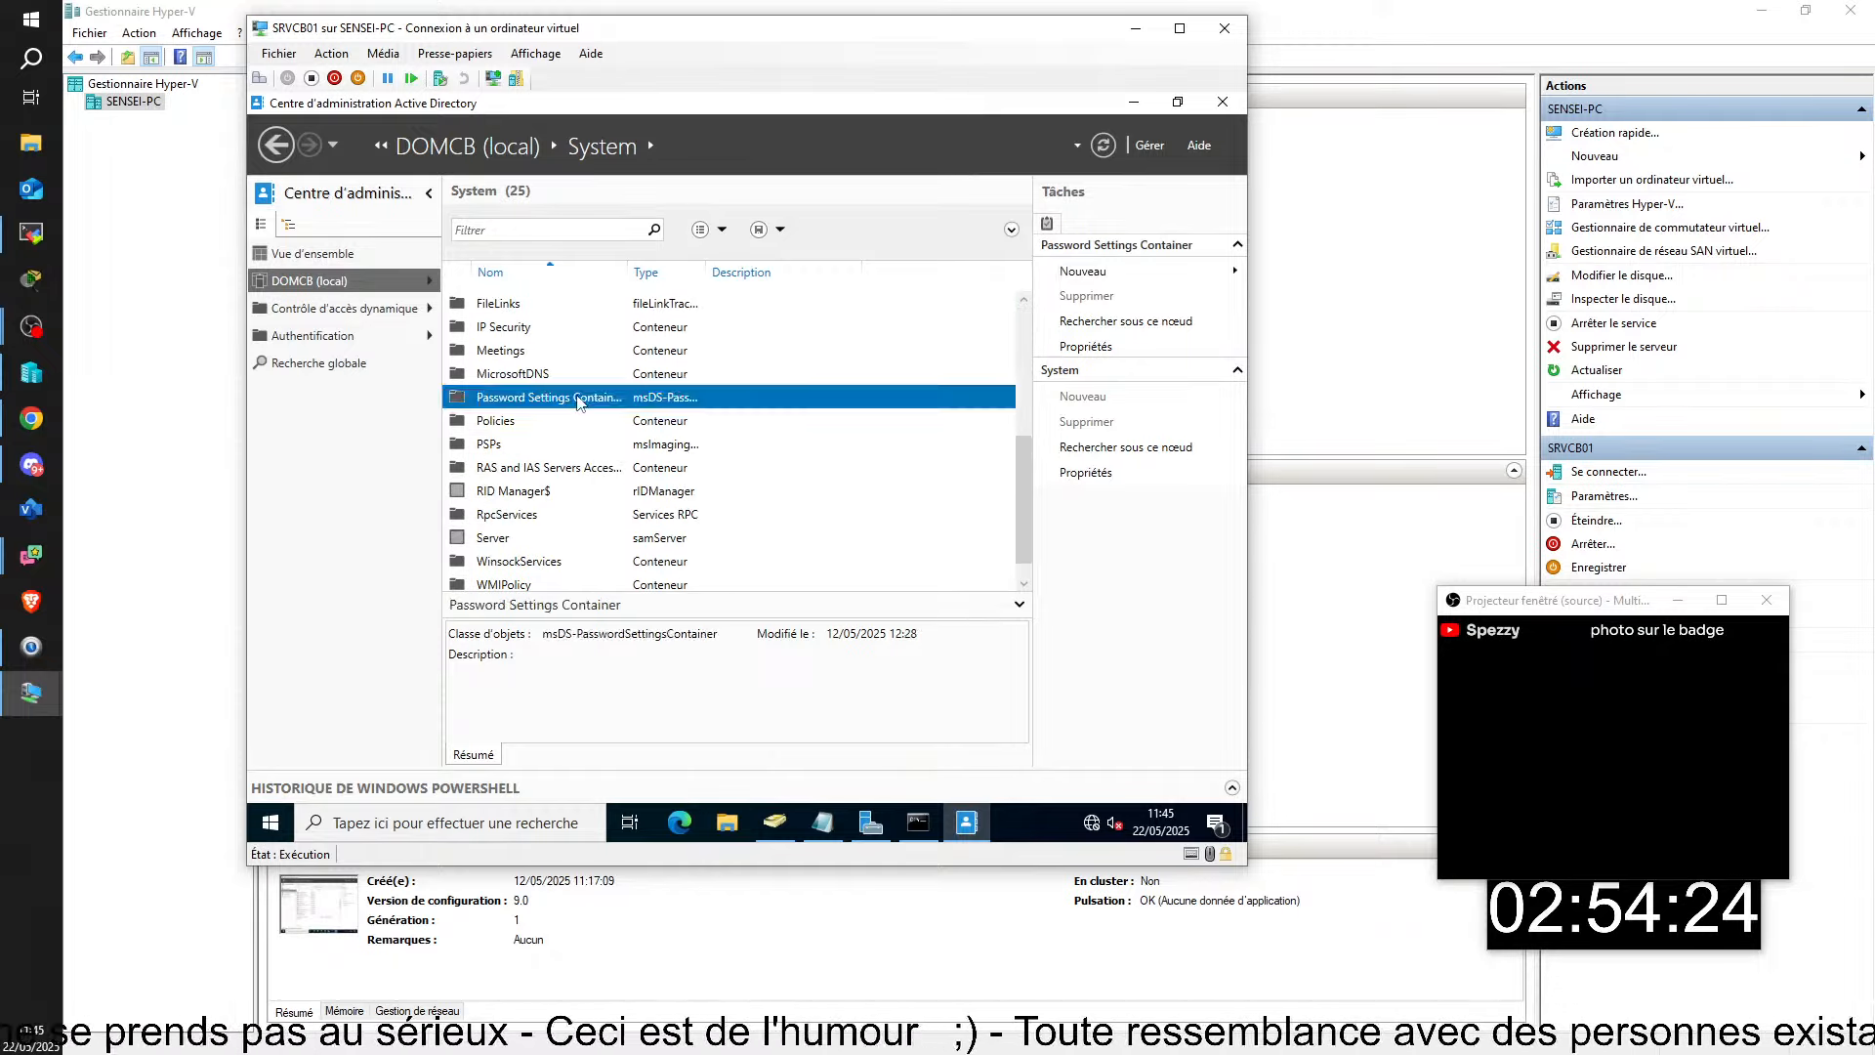
double_click(579, 398)
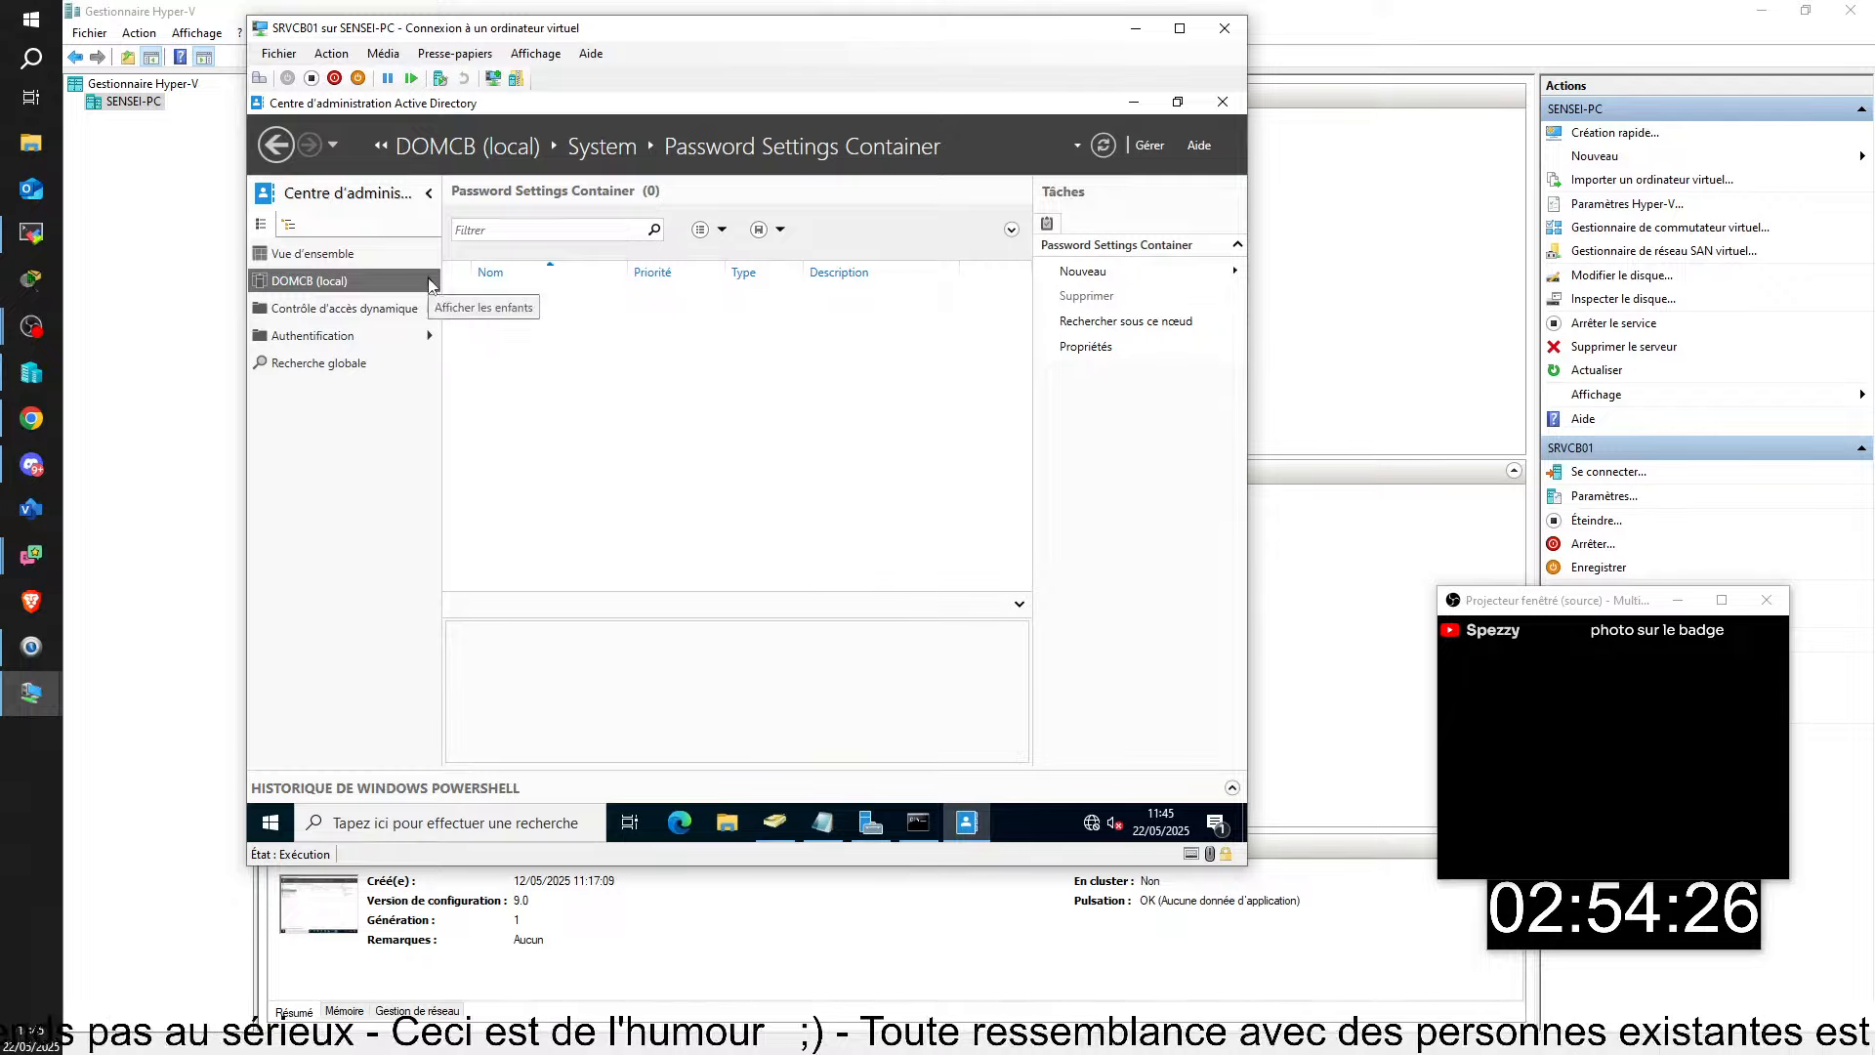
- Show the child containers of DOMCB (local) and reopen the Password Settings Container through System
left_click(431, 283)
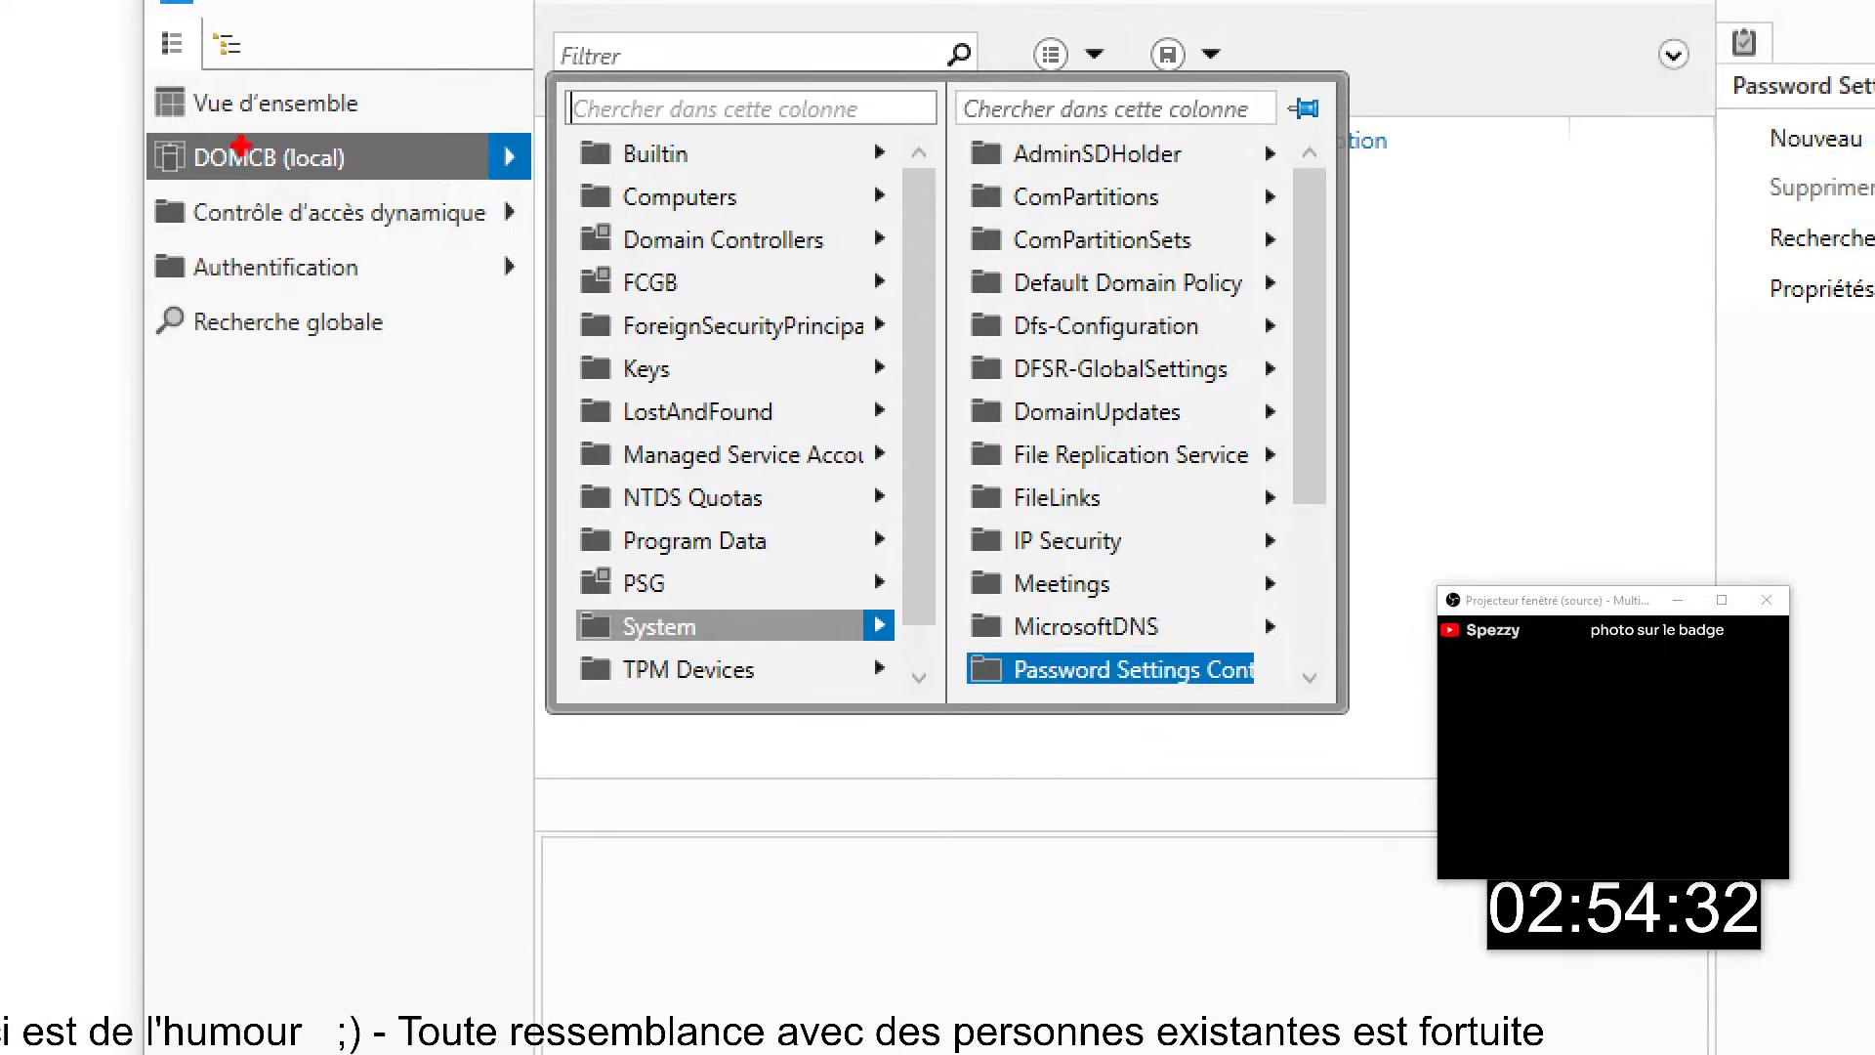
mouse_move(146, 127)
left_mouse_down()
mouse_move(358, 184)
mouse_move(502, 191)
left_mouse_up()
mouse_move(562, 594)
left_mouse_down()
mouse_move(649, 654)
mouse_move(921, 653)
mouse_move(905, 652)
mouse_move(1185, 705)
mouse_move(1323, 705)
left_mouse_up()
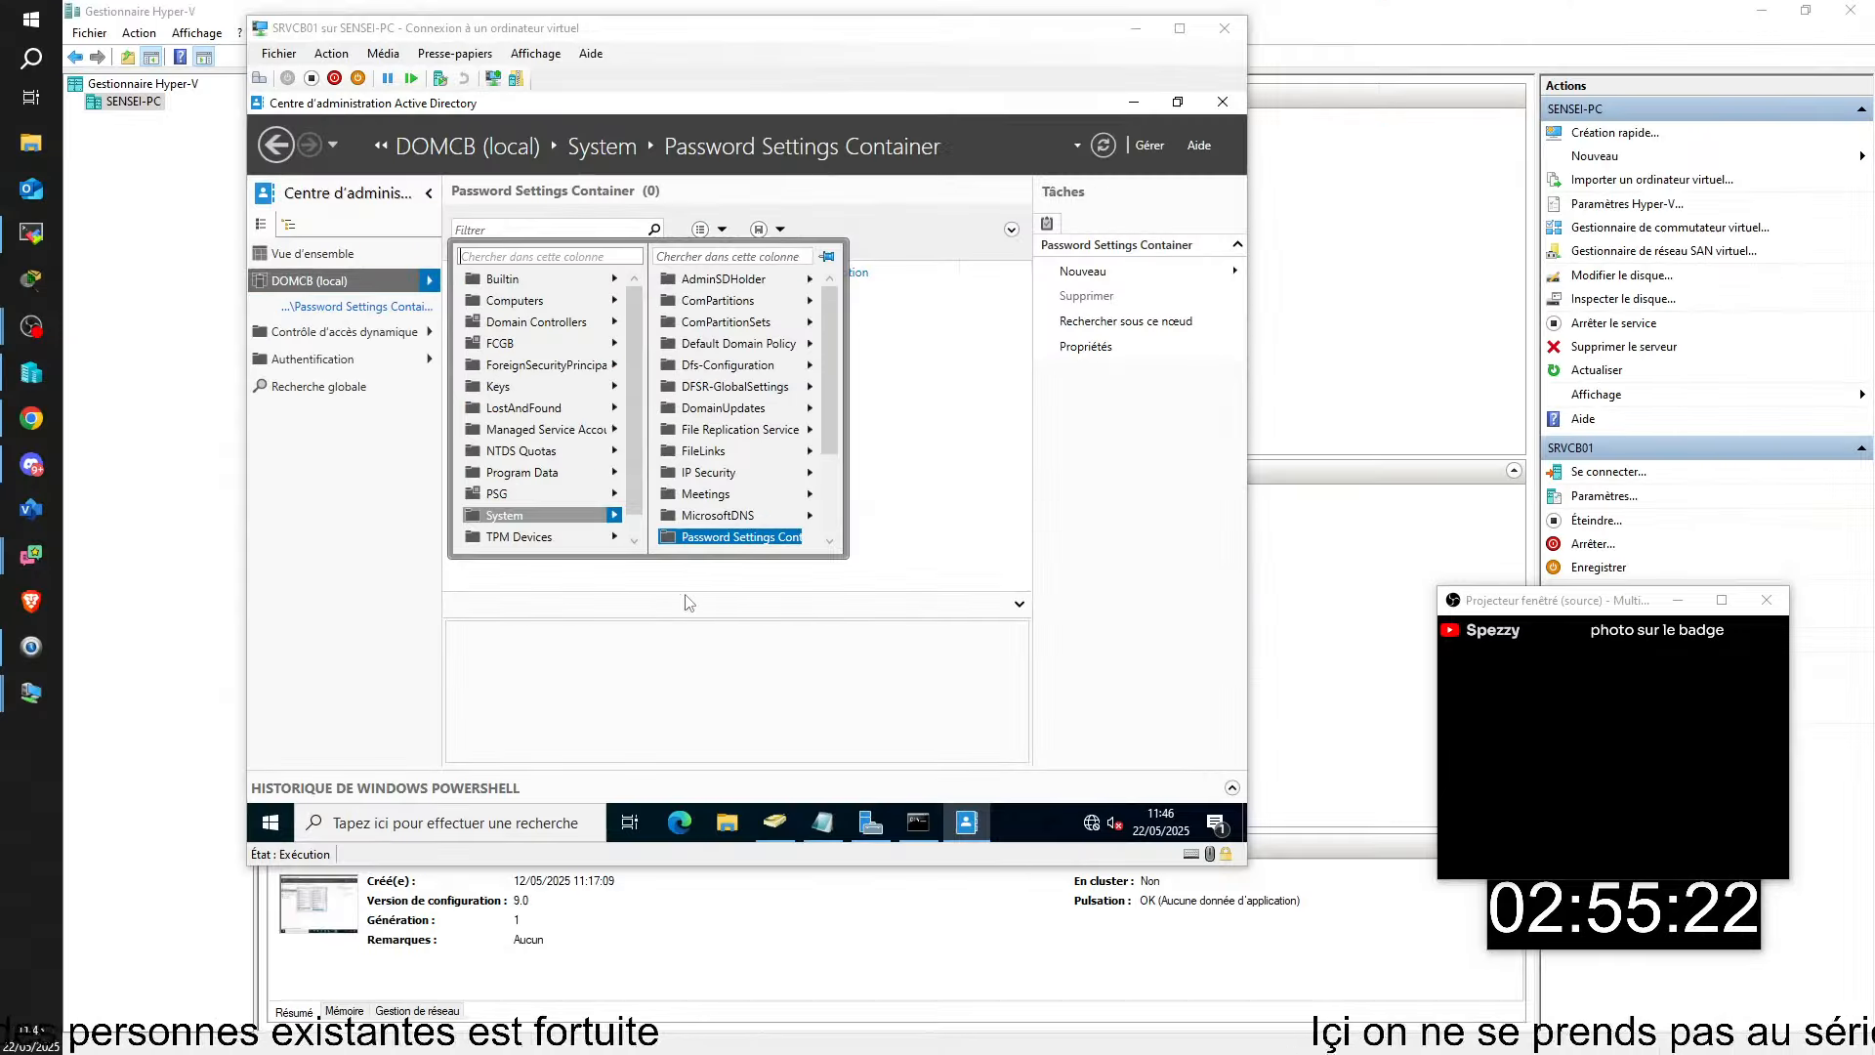
left_click(737, 539)
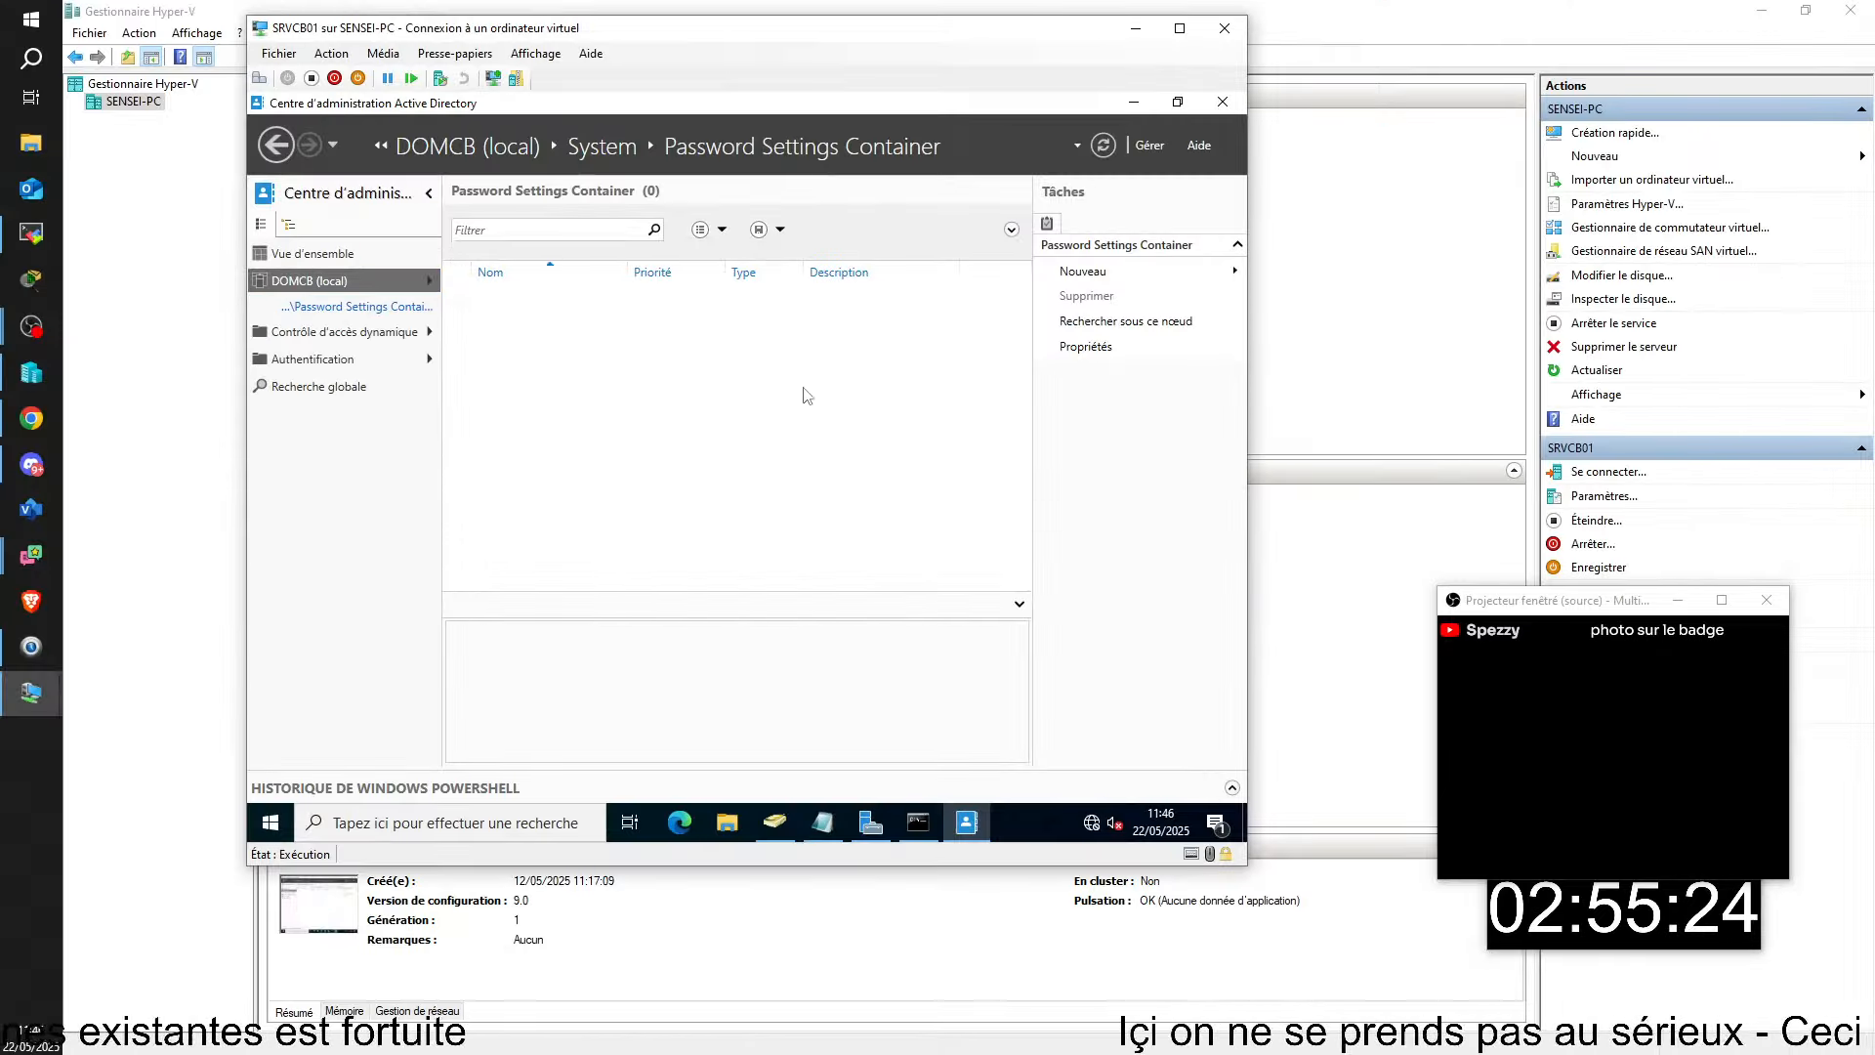
- Start a new password settings object in the Password Settings Container and name it "Mot de passes FORT"
right_click(564, 407)
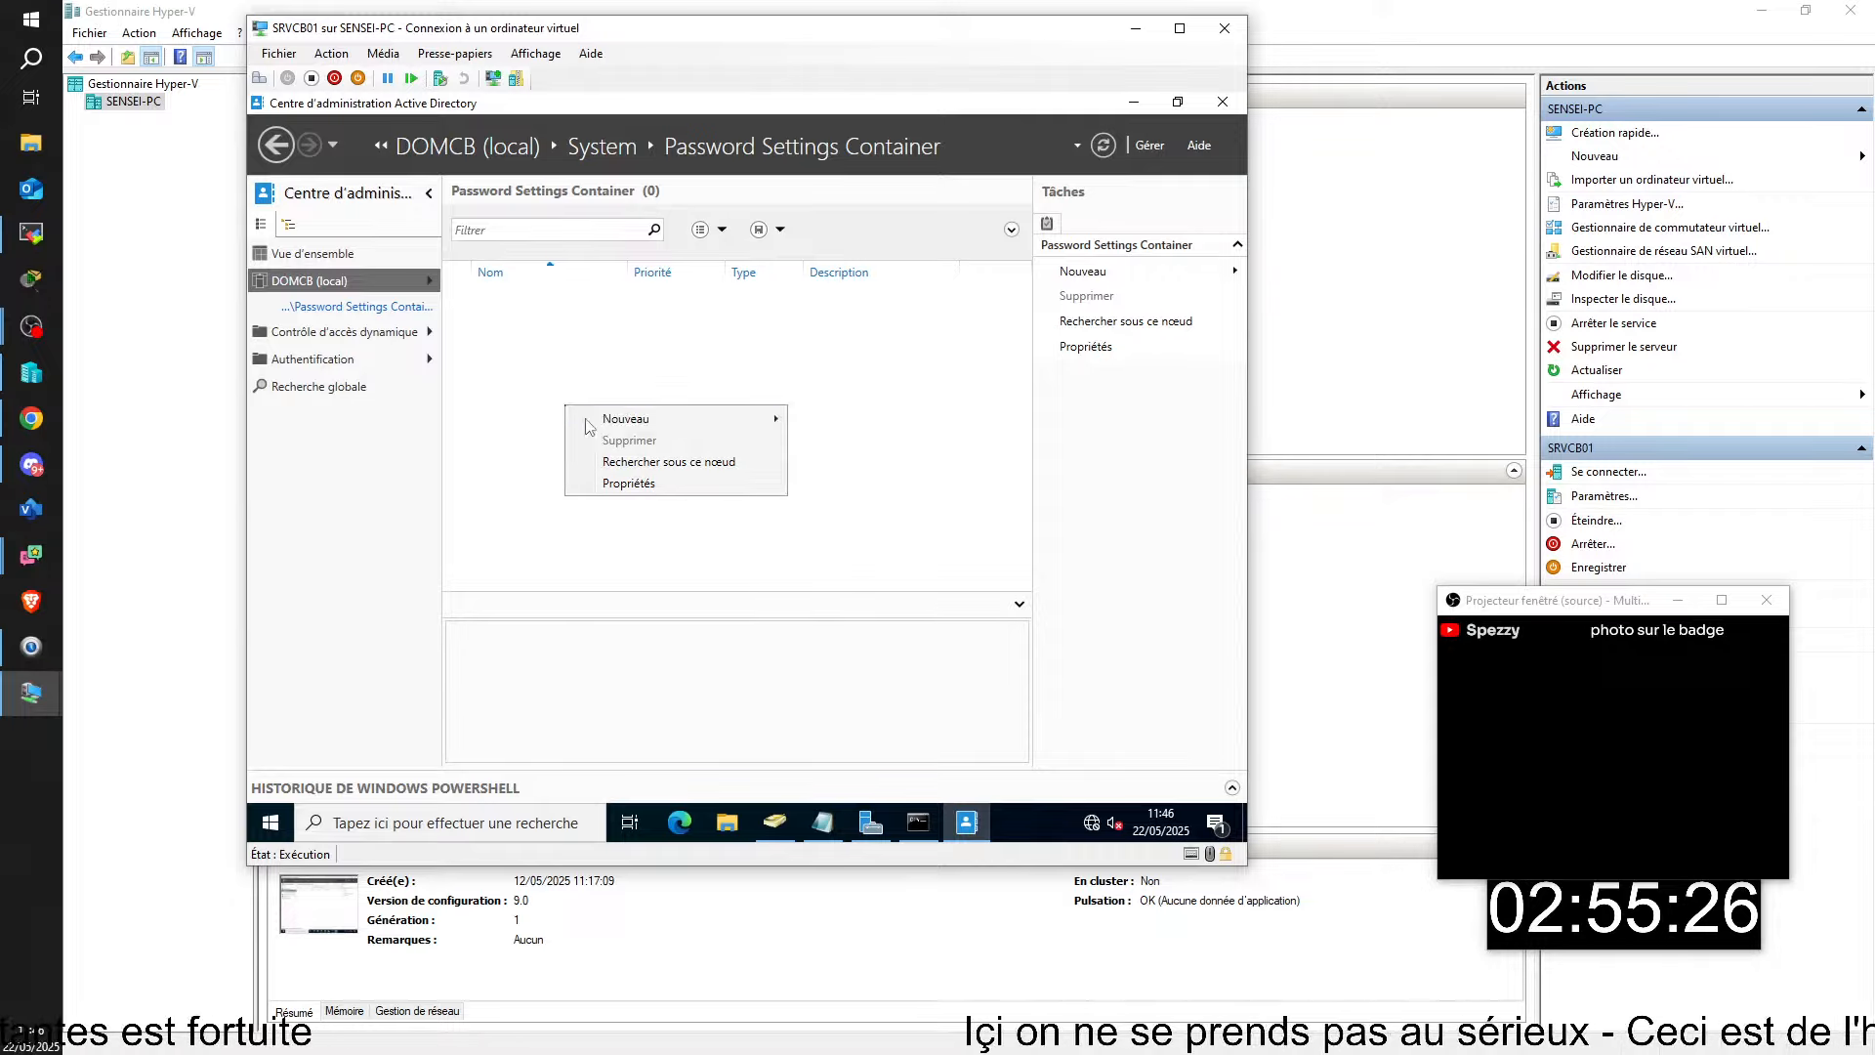
mouse_move(683, 417)
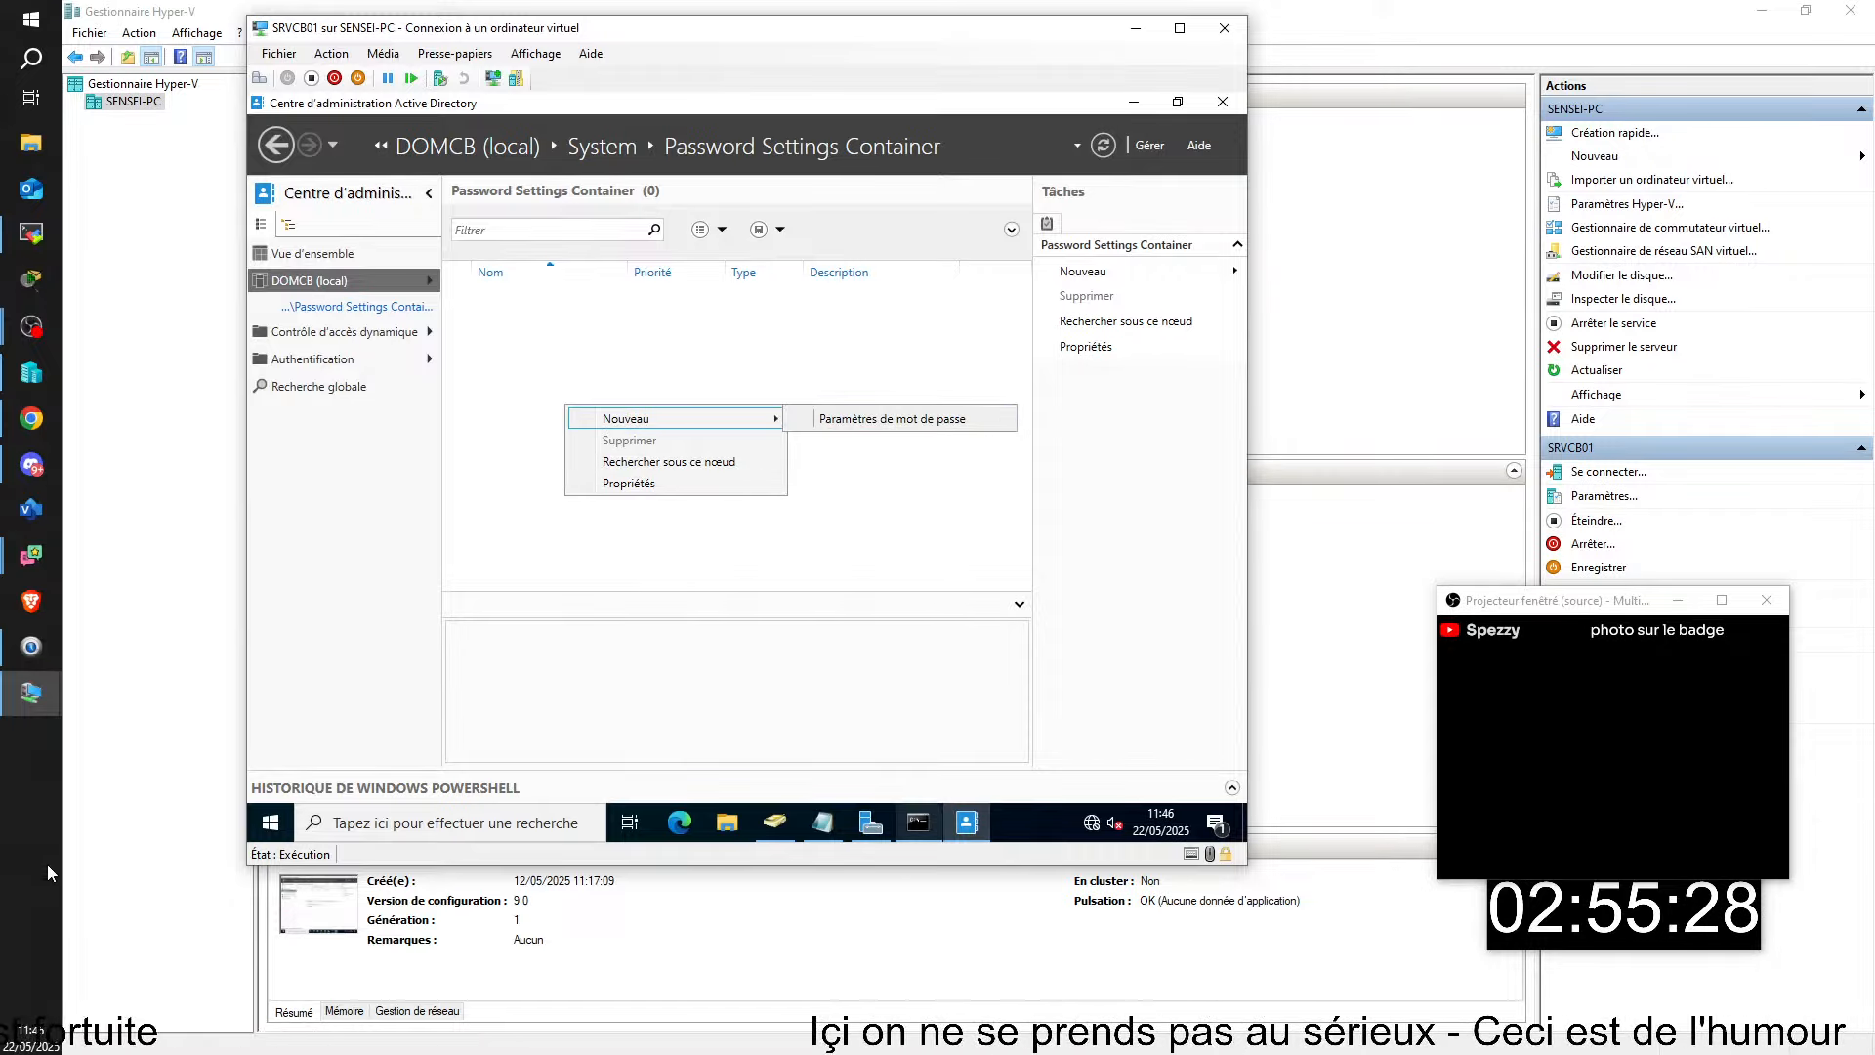
mouse_move(918, 822)
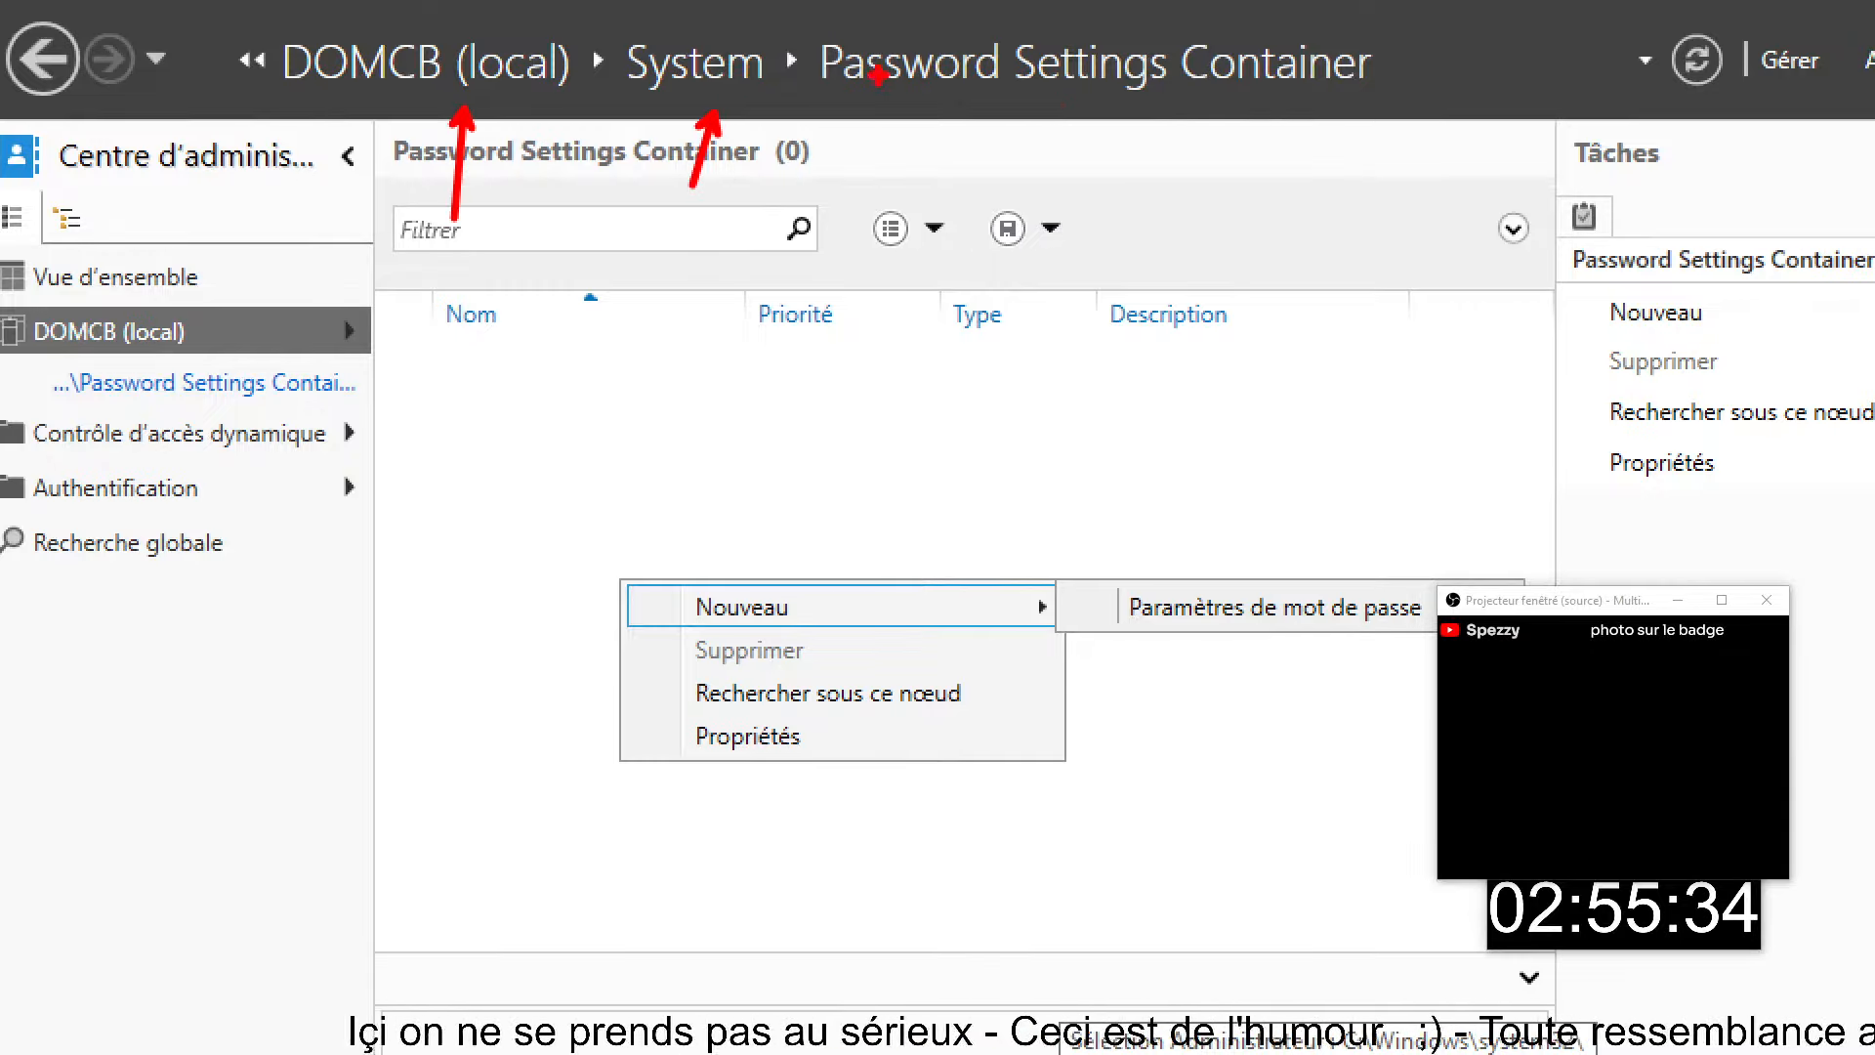
left_click_drag(1085, 113, 1061, 234)
left_click_drag(594, 540, 1514, 647)
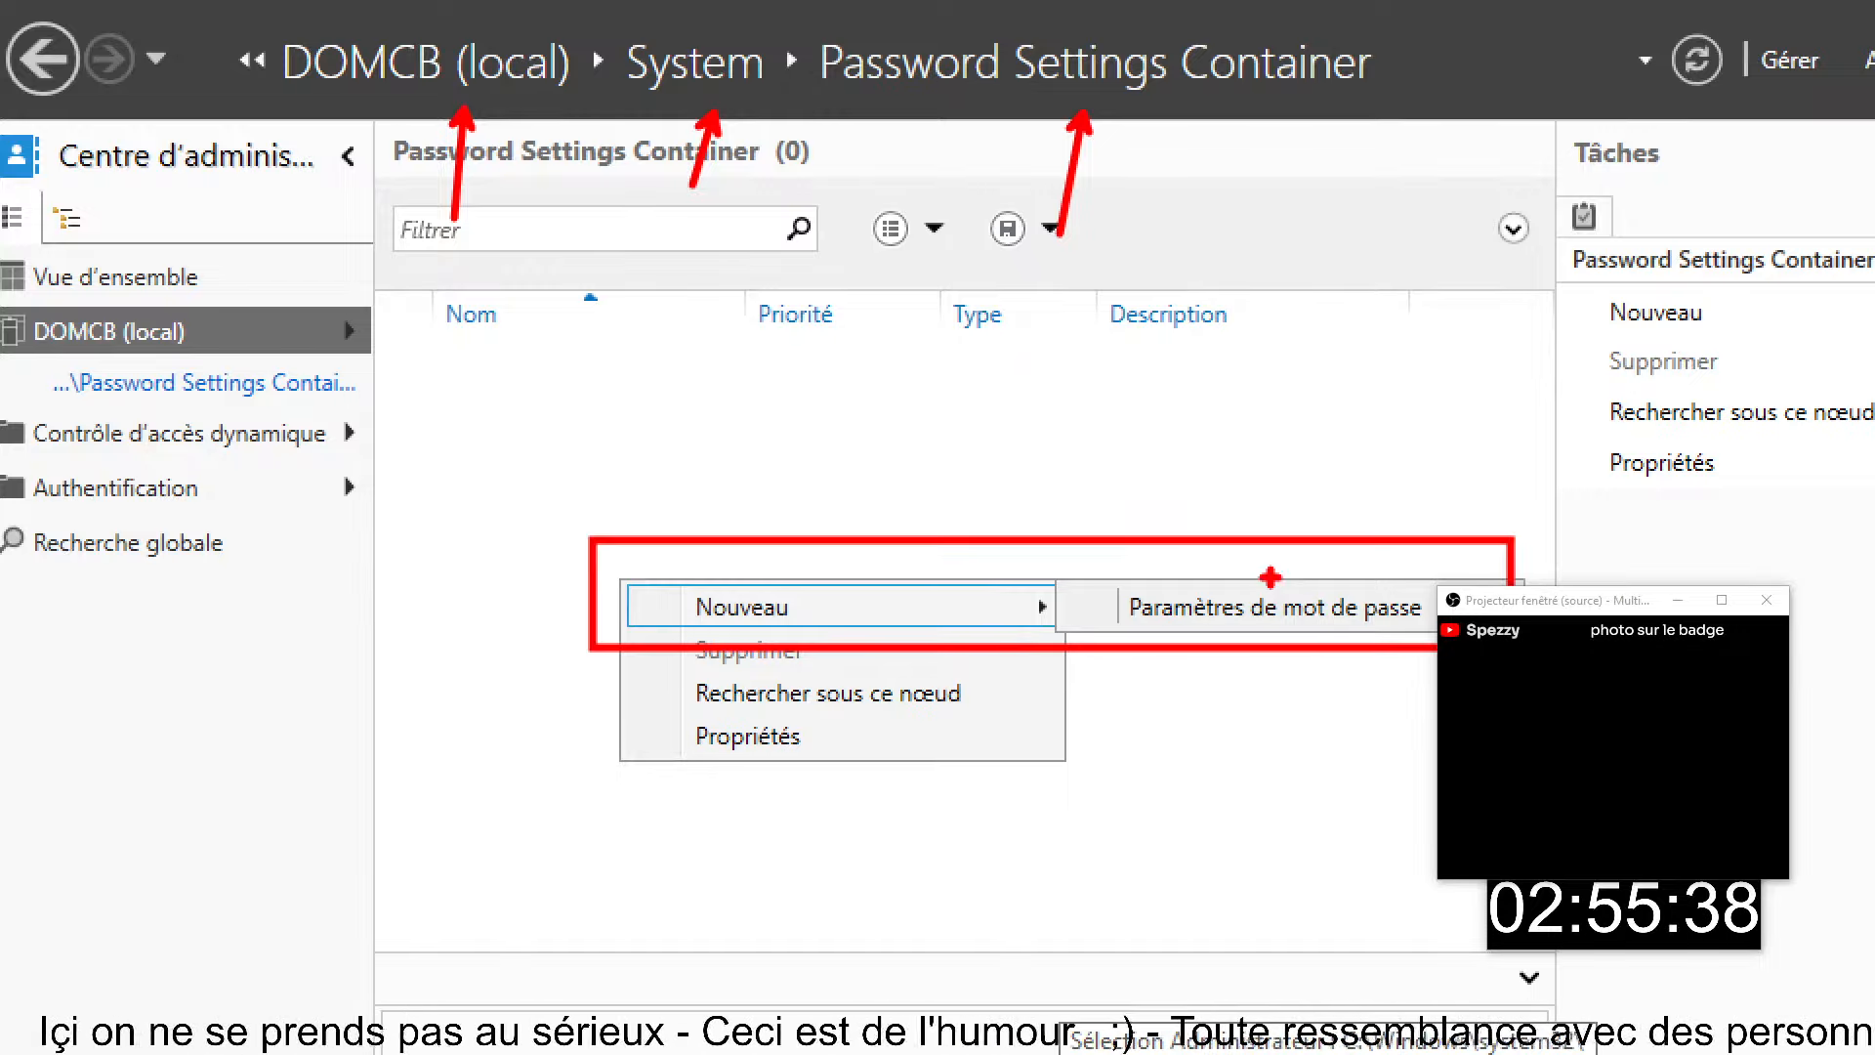
left_click_drag(1269, 577, 1296, 363)
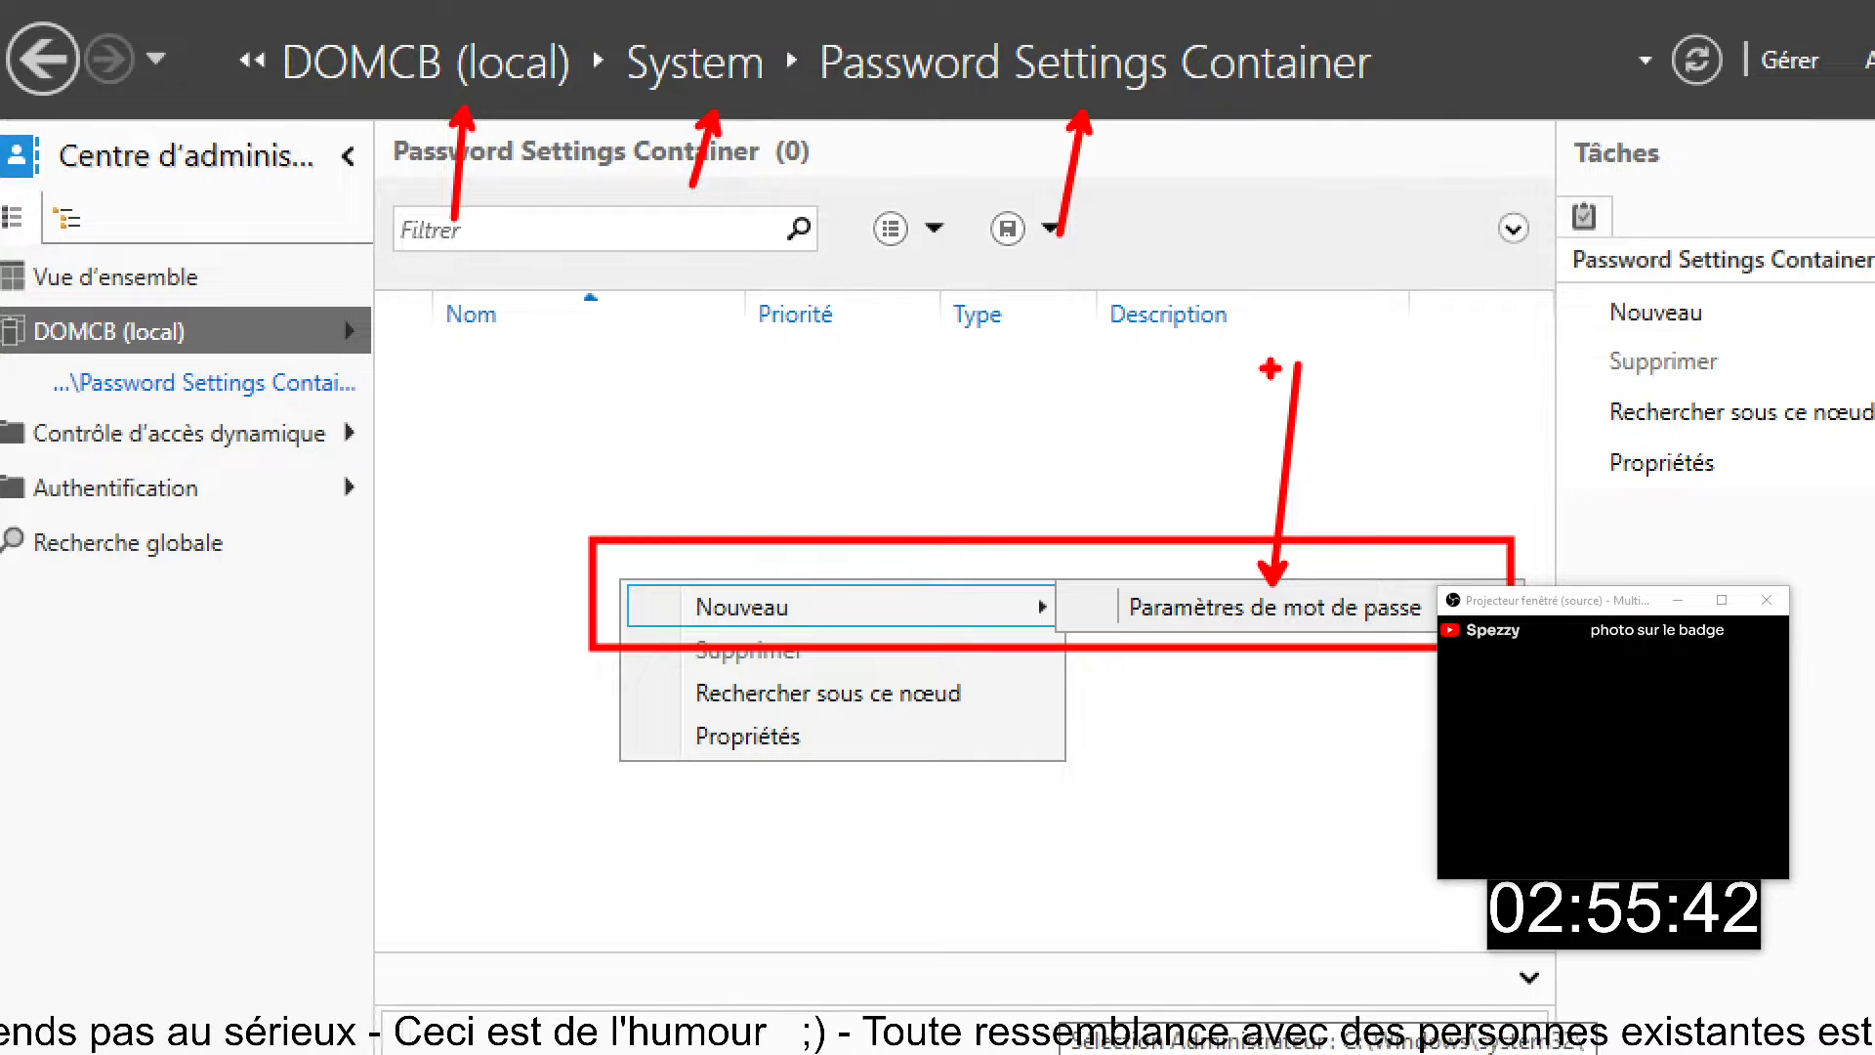
key("Escape")
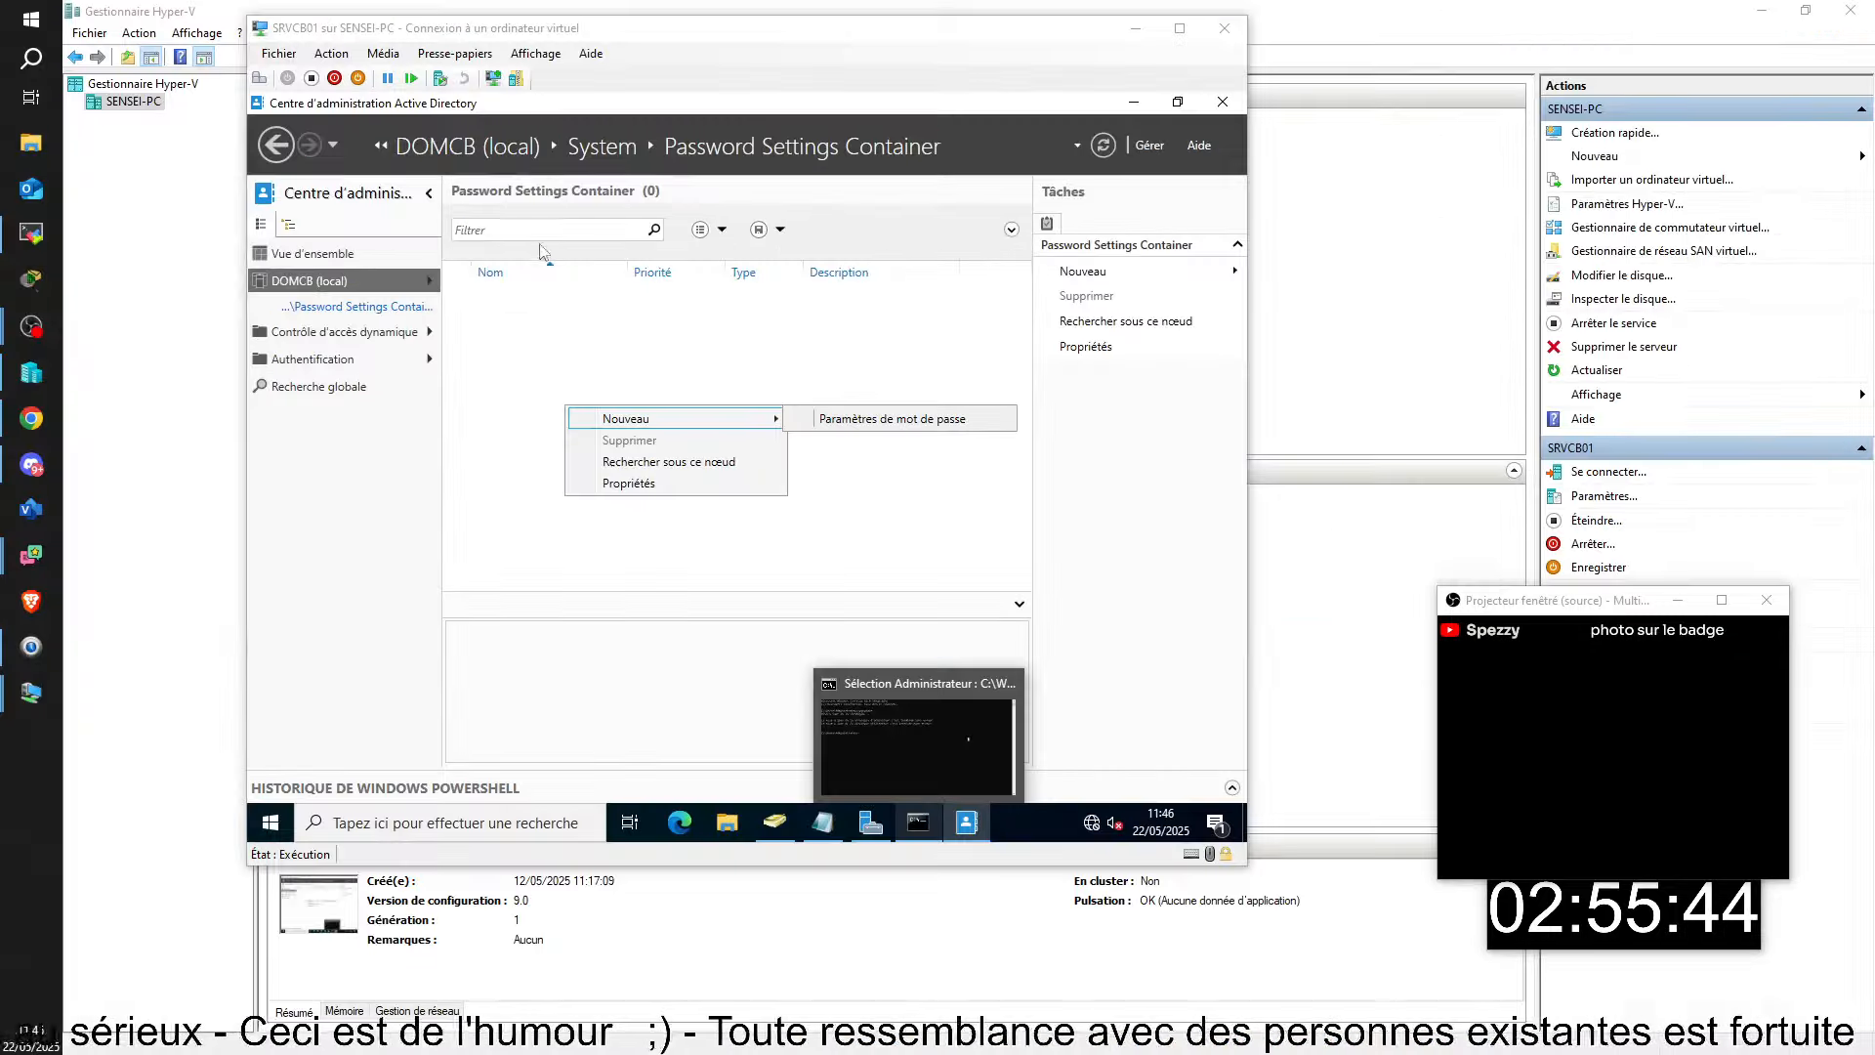
left_click(926, 420)
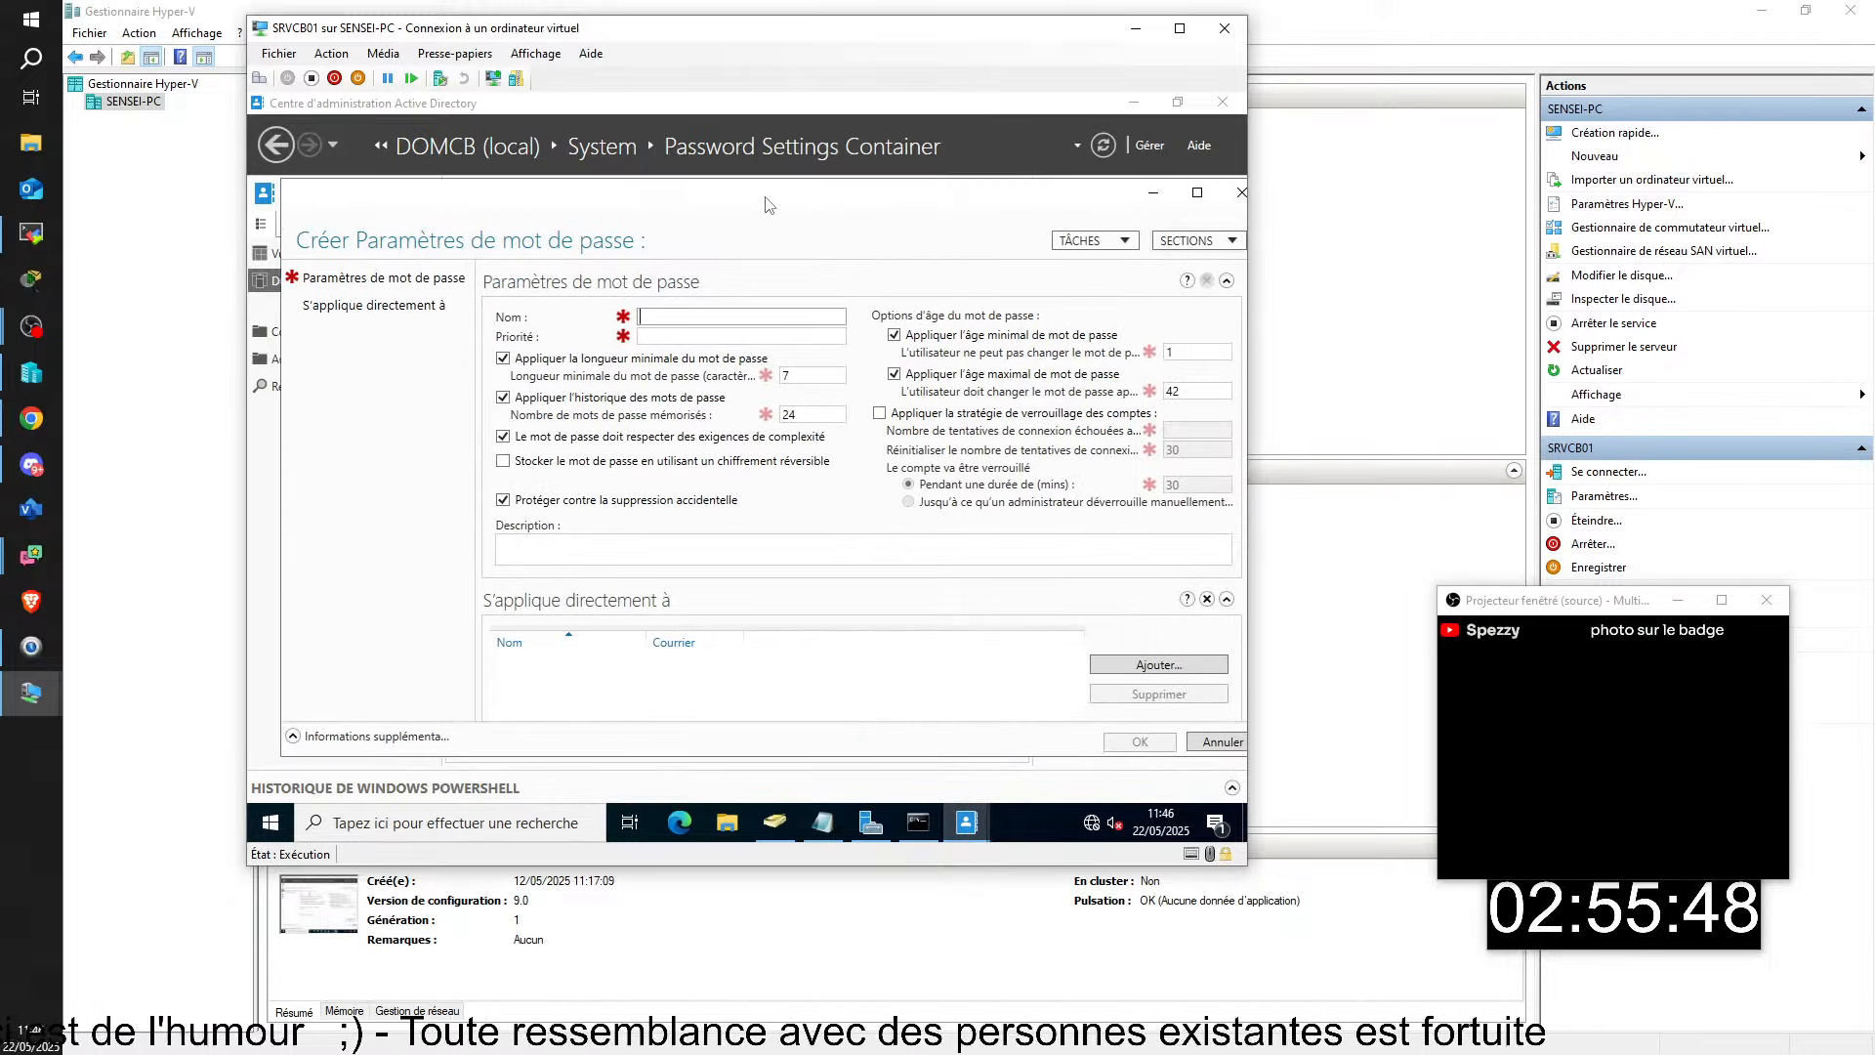
double_click(771, 203)
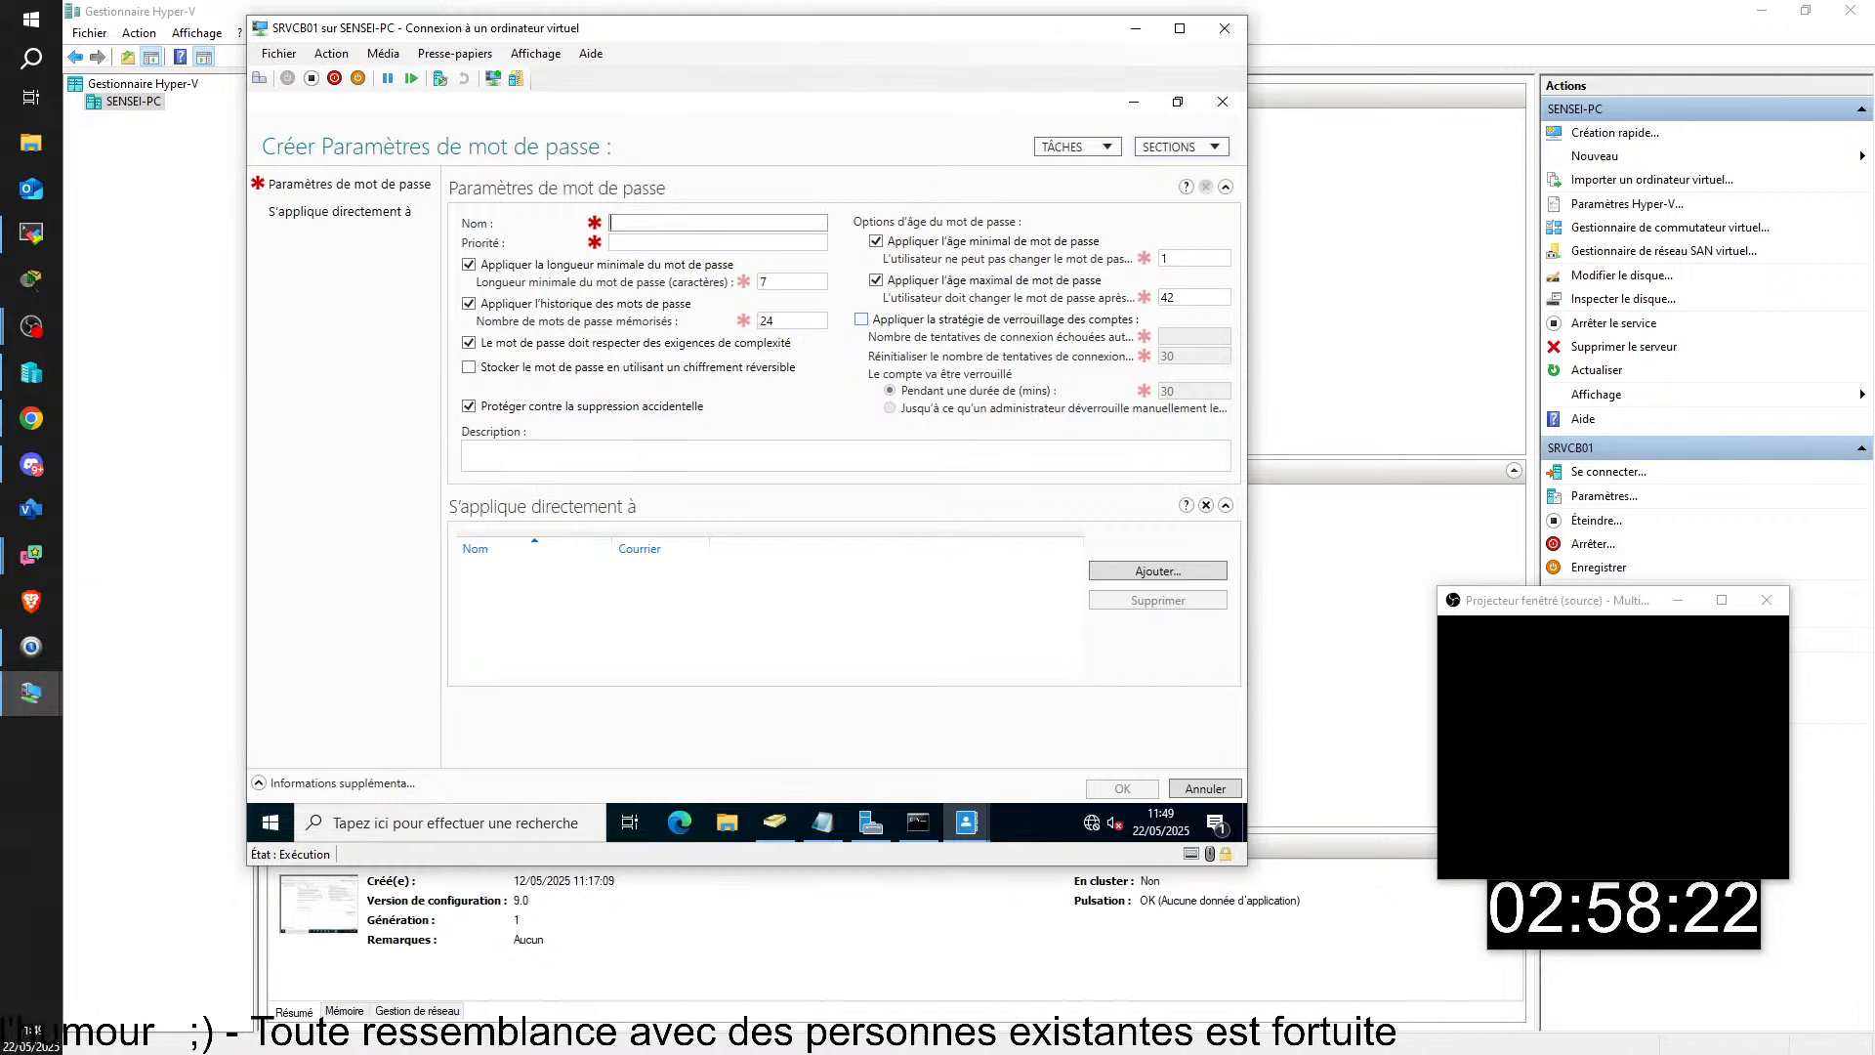
type("Mot de pas")
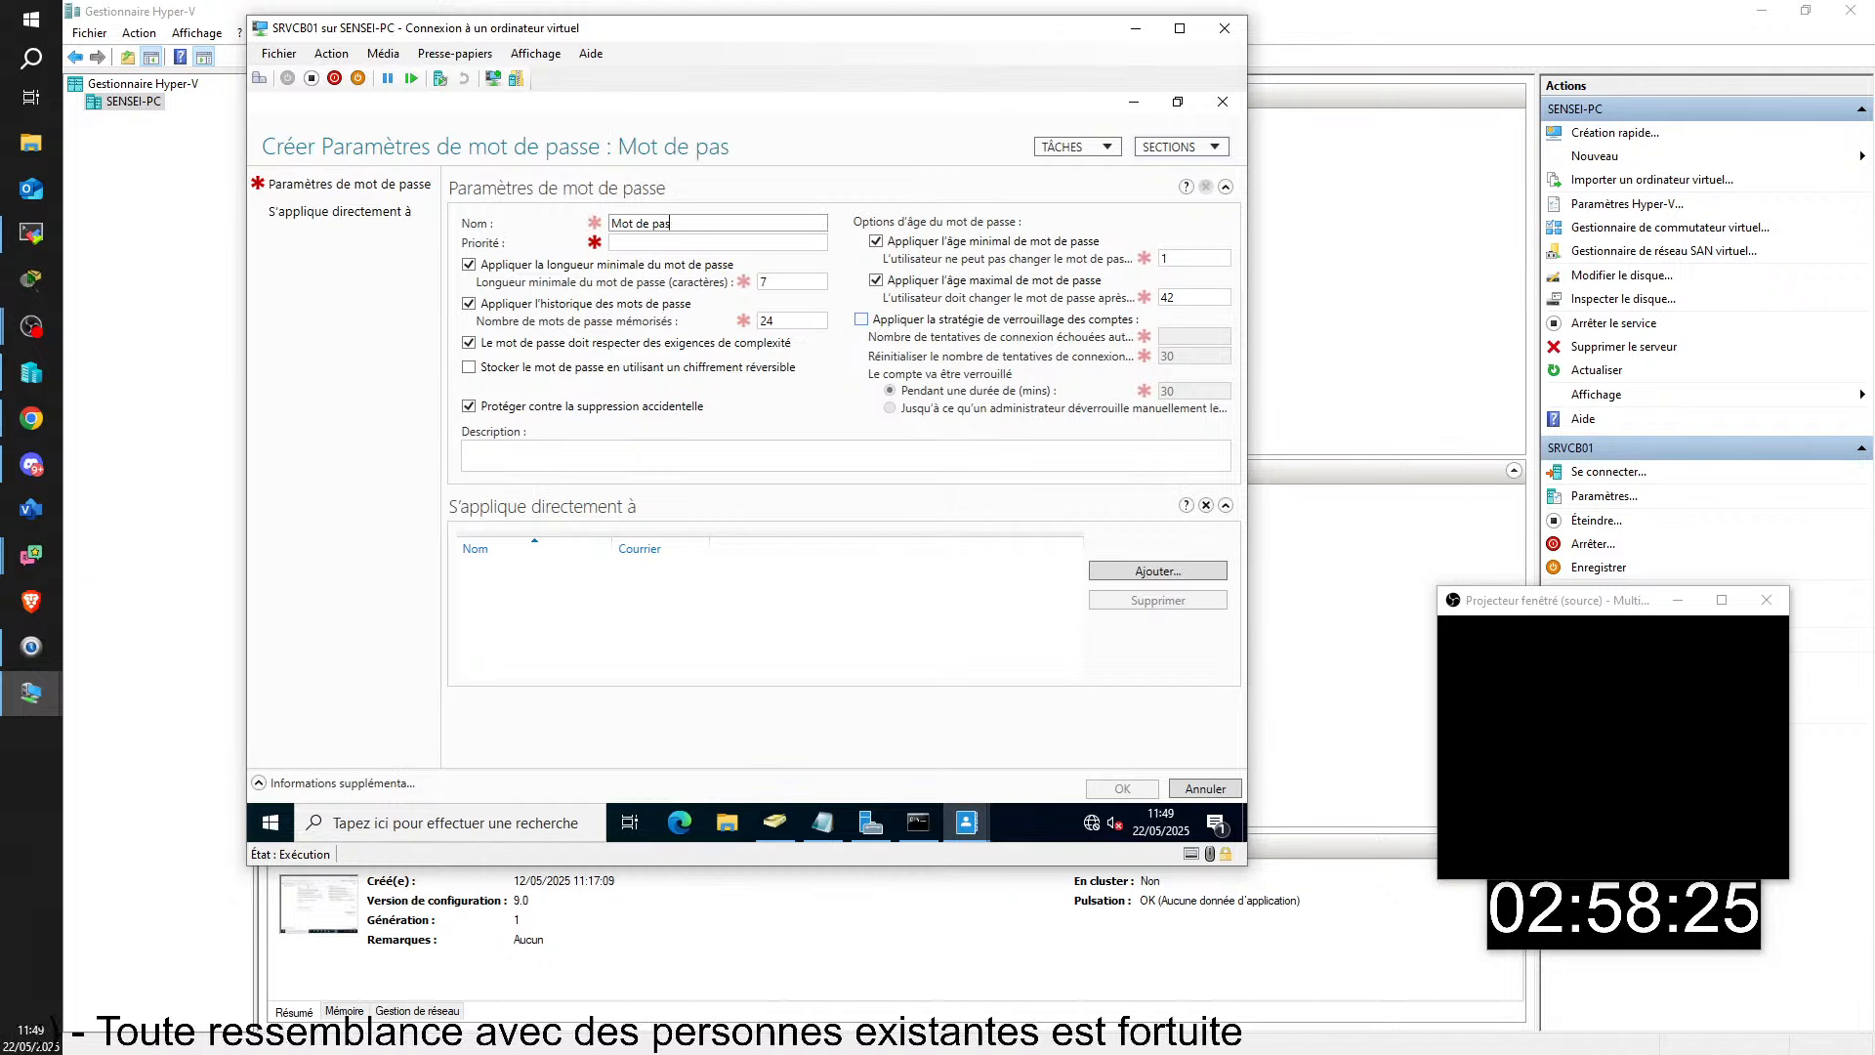
type("ses FORT")
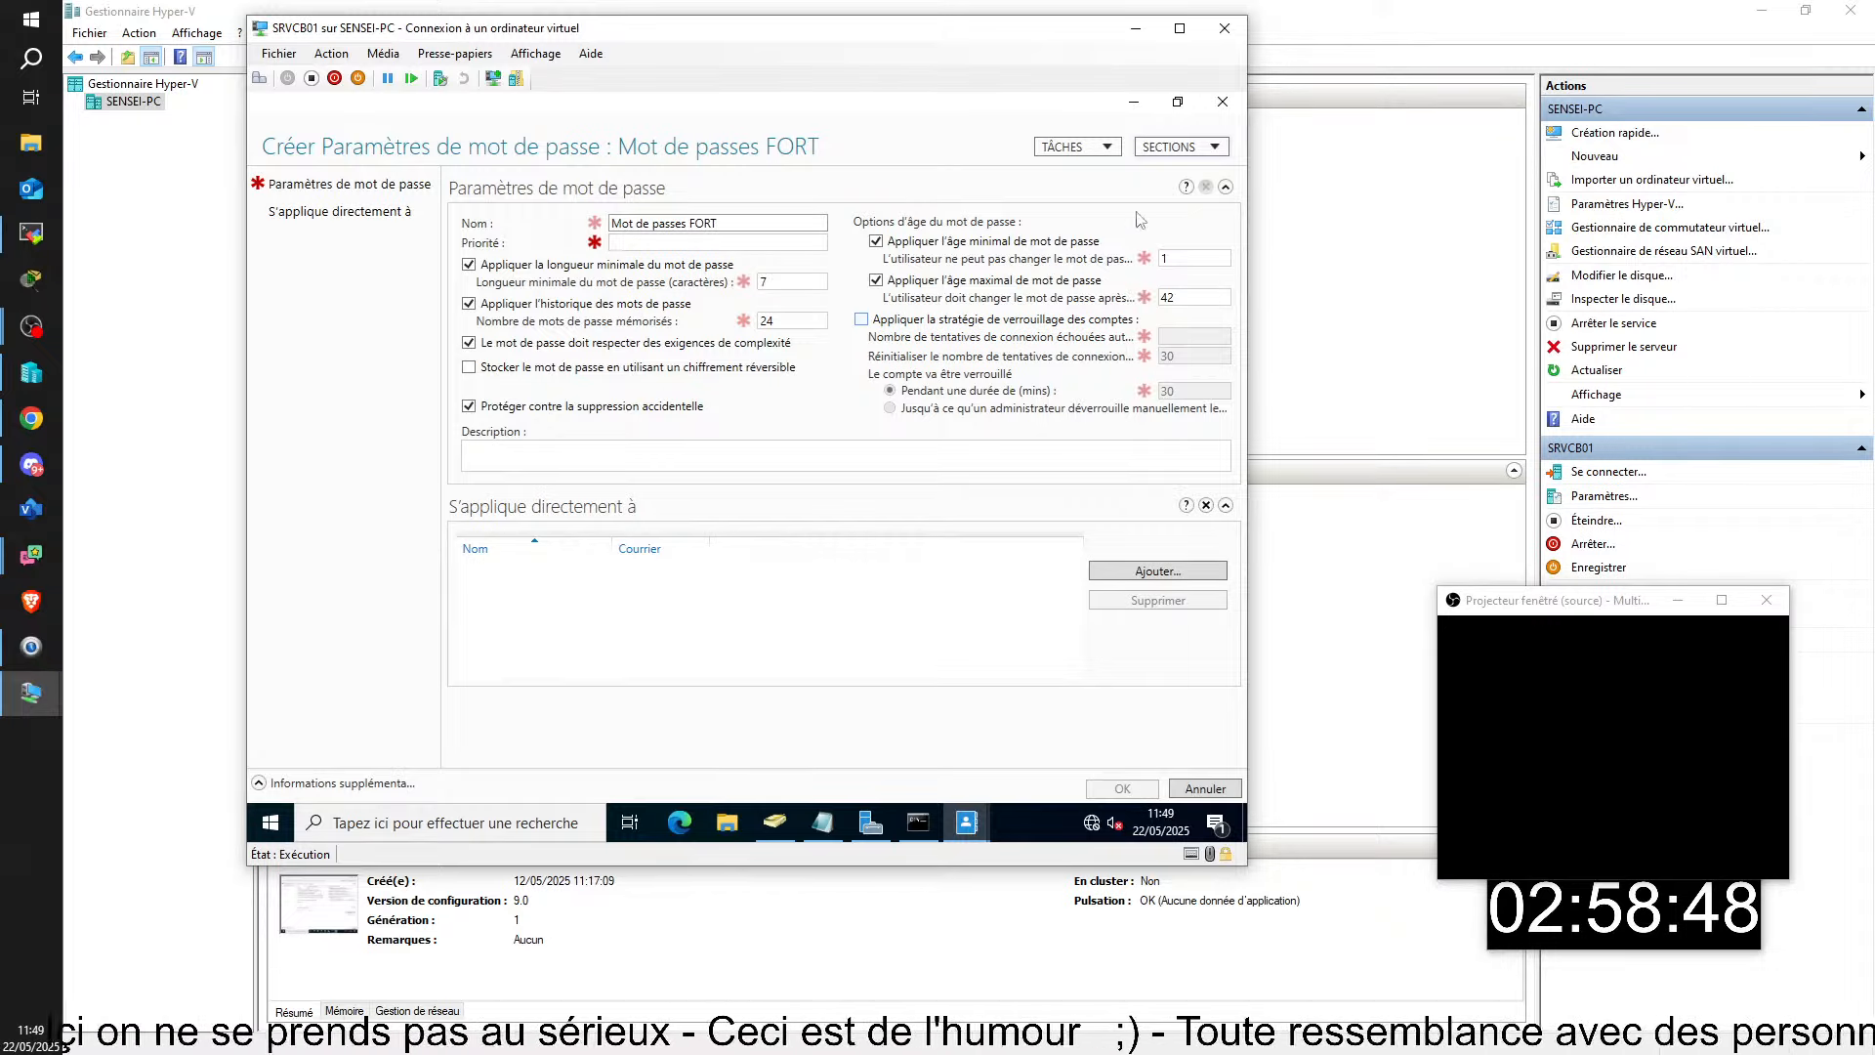
- Set the priority of the Mot de passes FORT password settings to 10
left_click(611, 245)
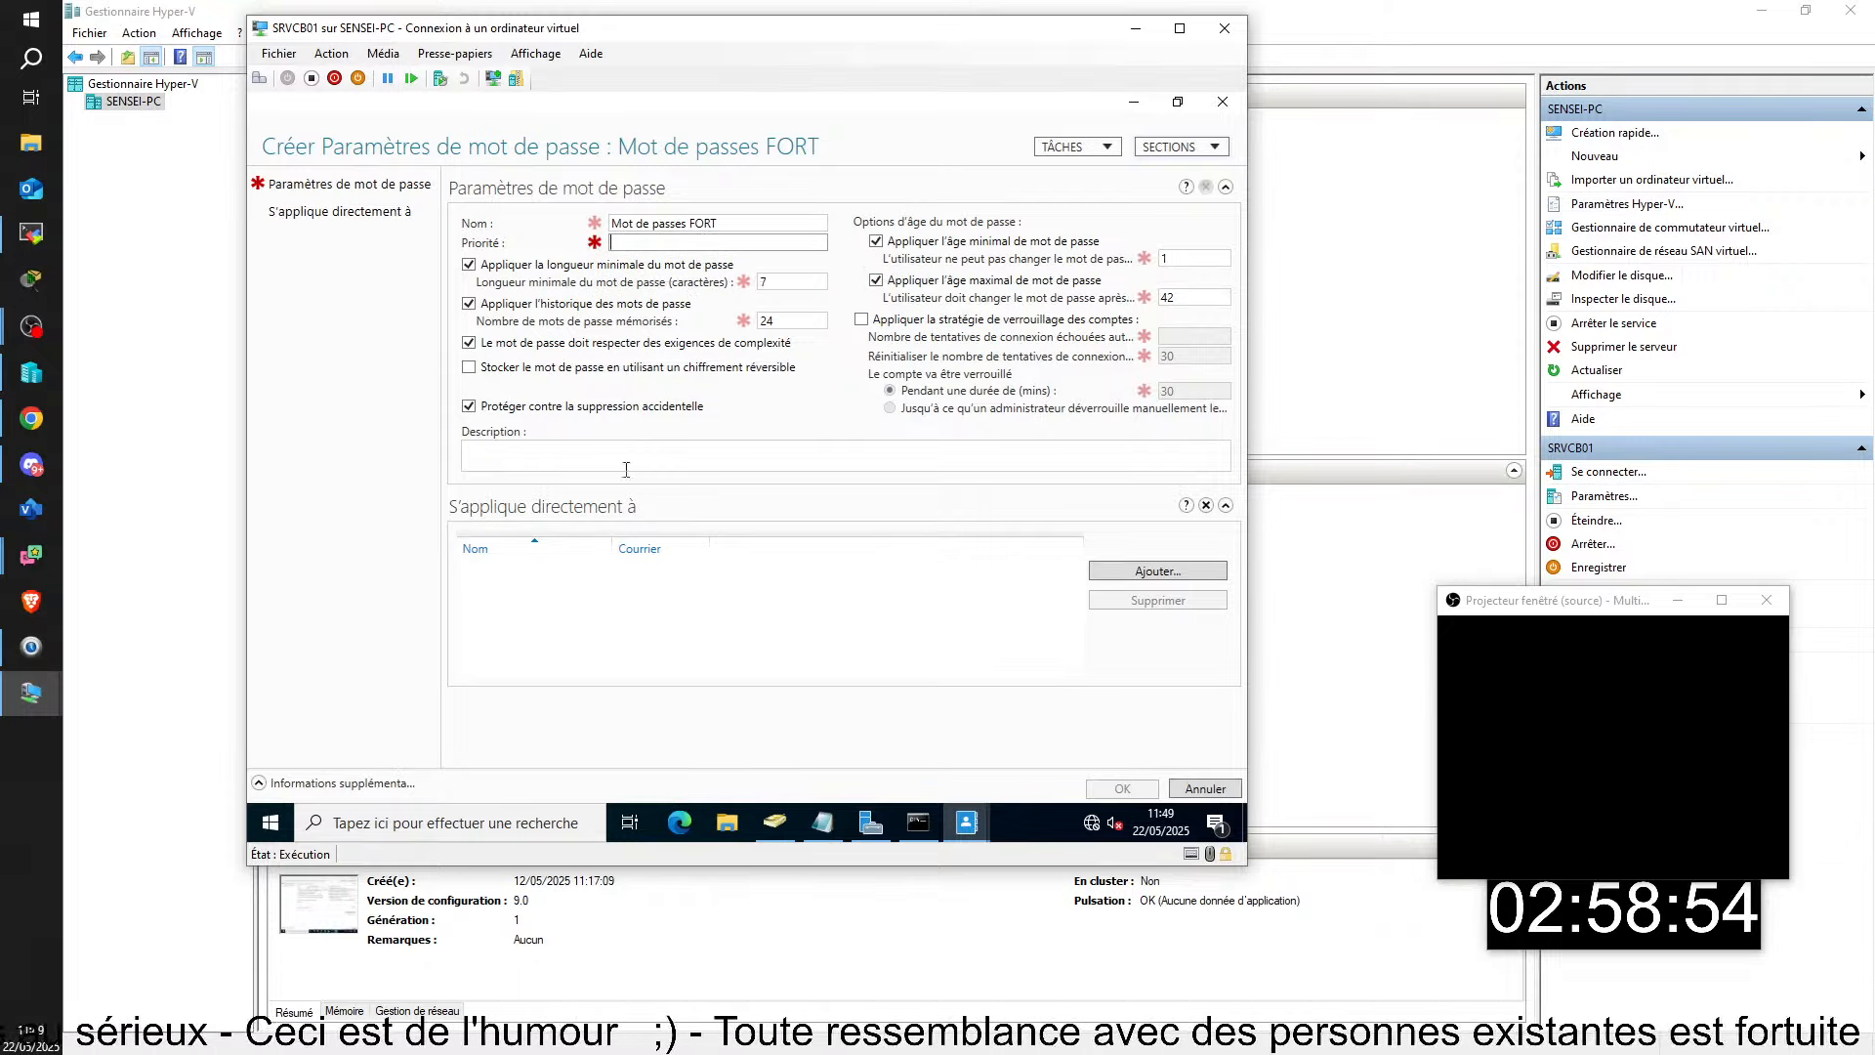
left_click(659, 242)
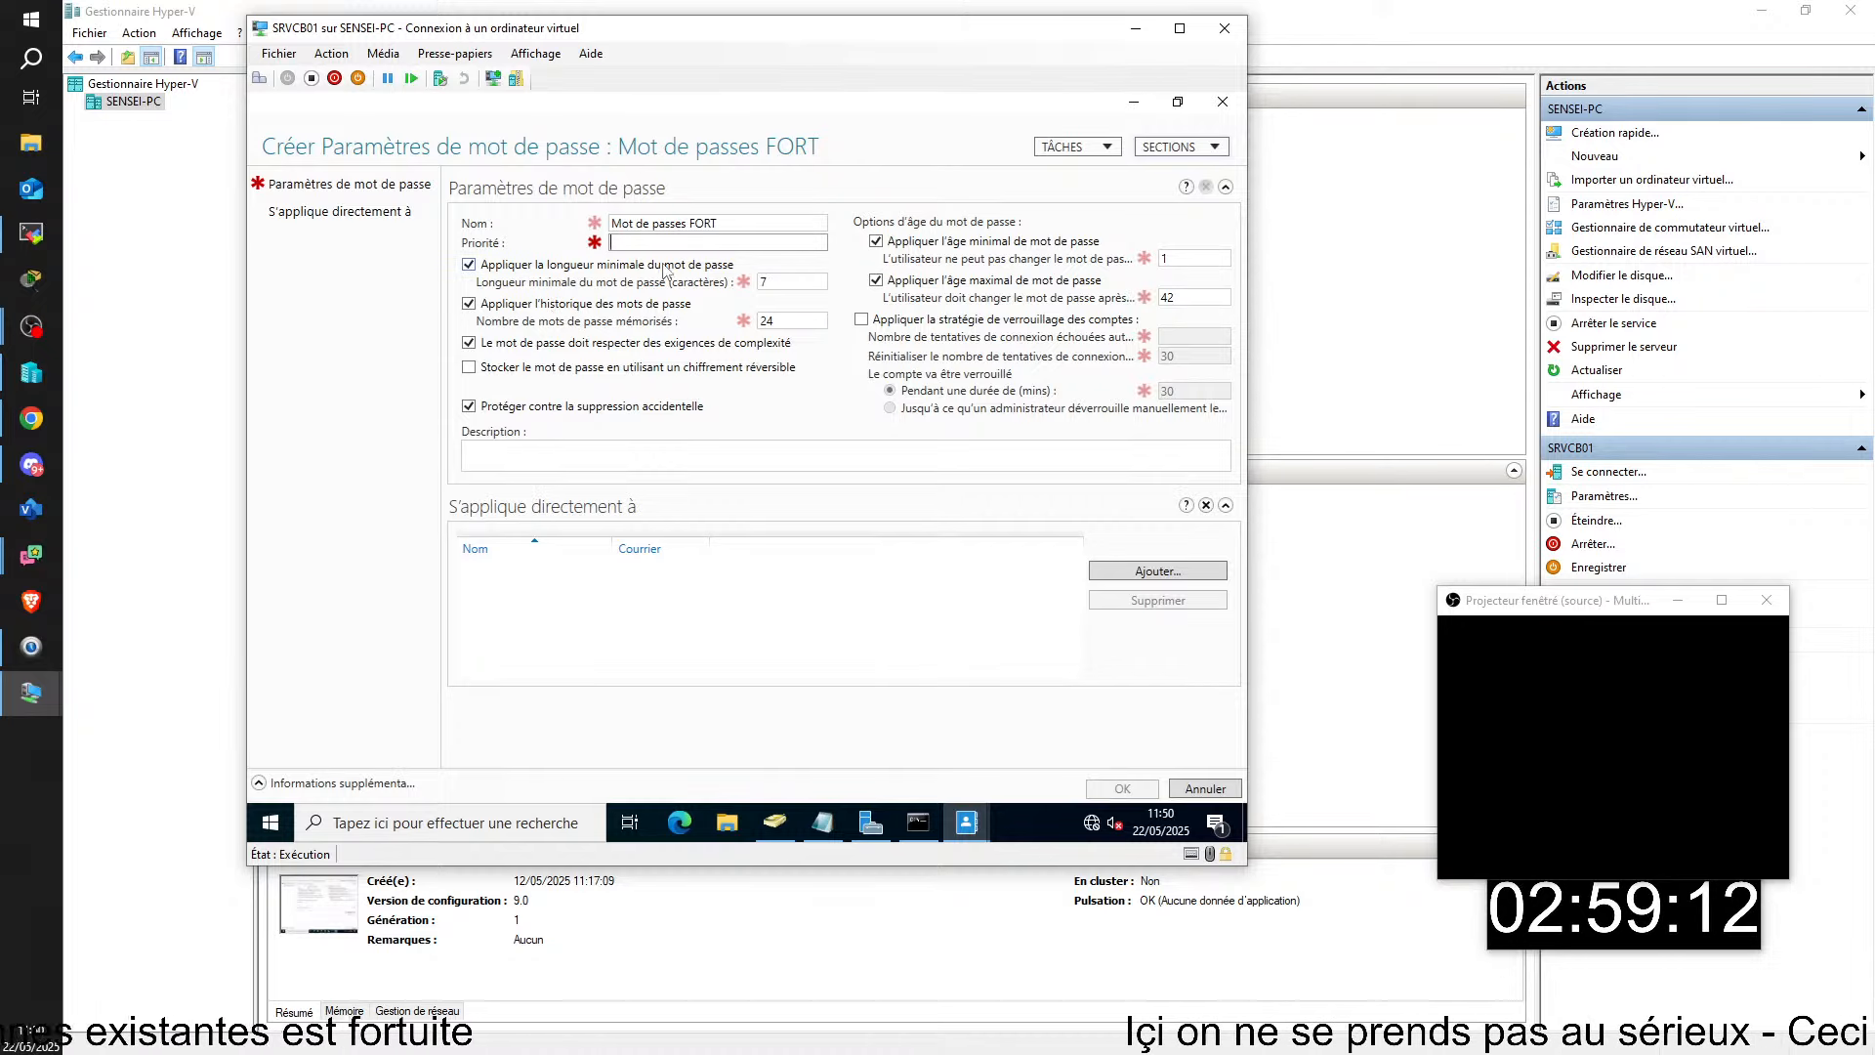
type("10")
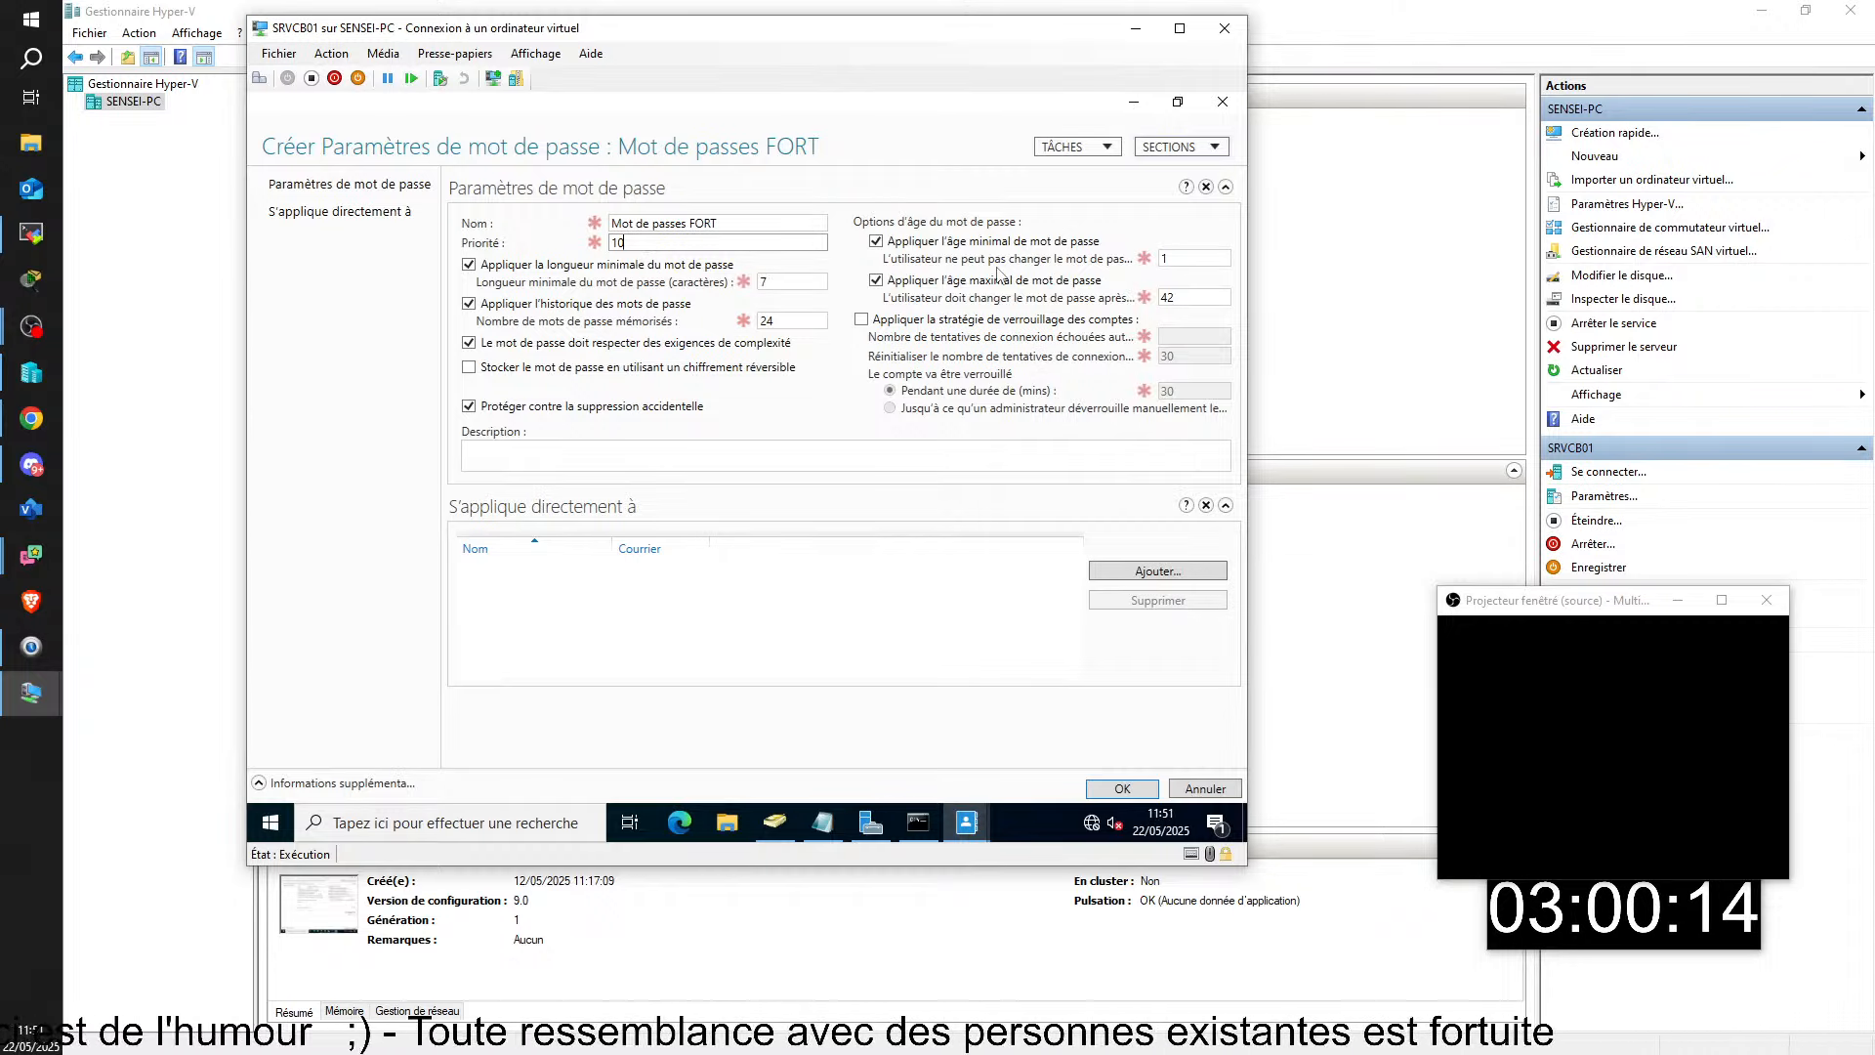
key("BackSpace")
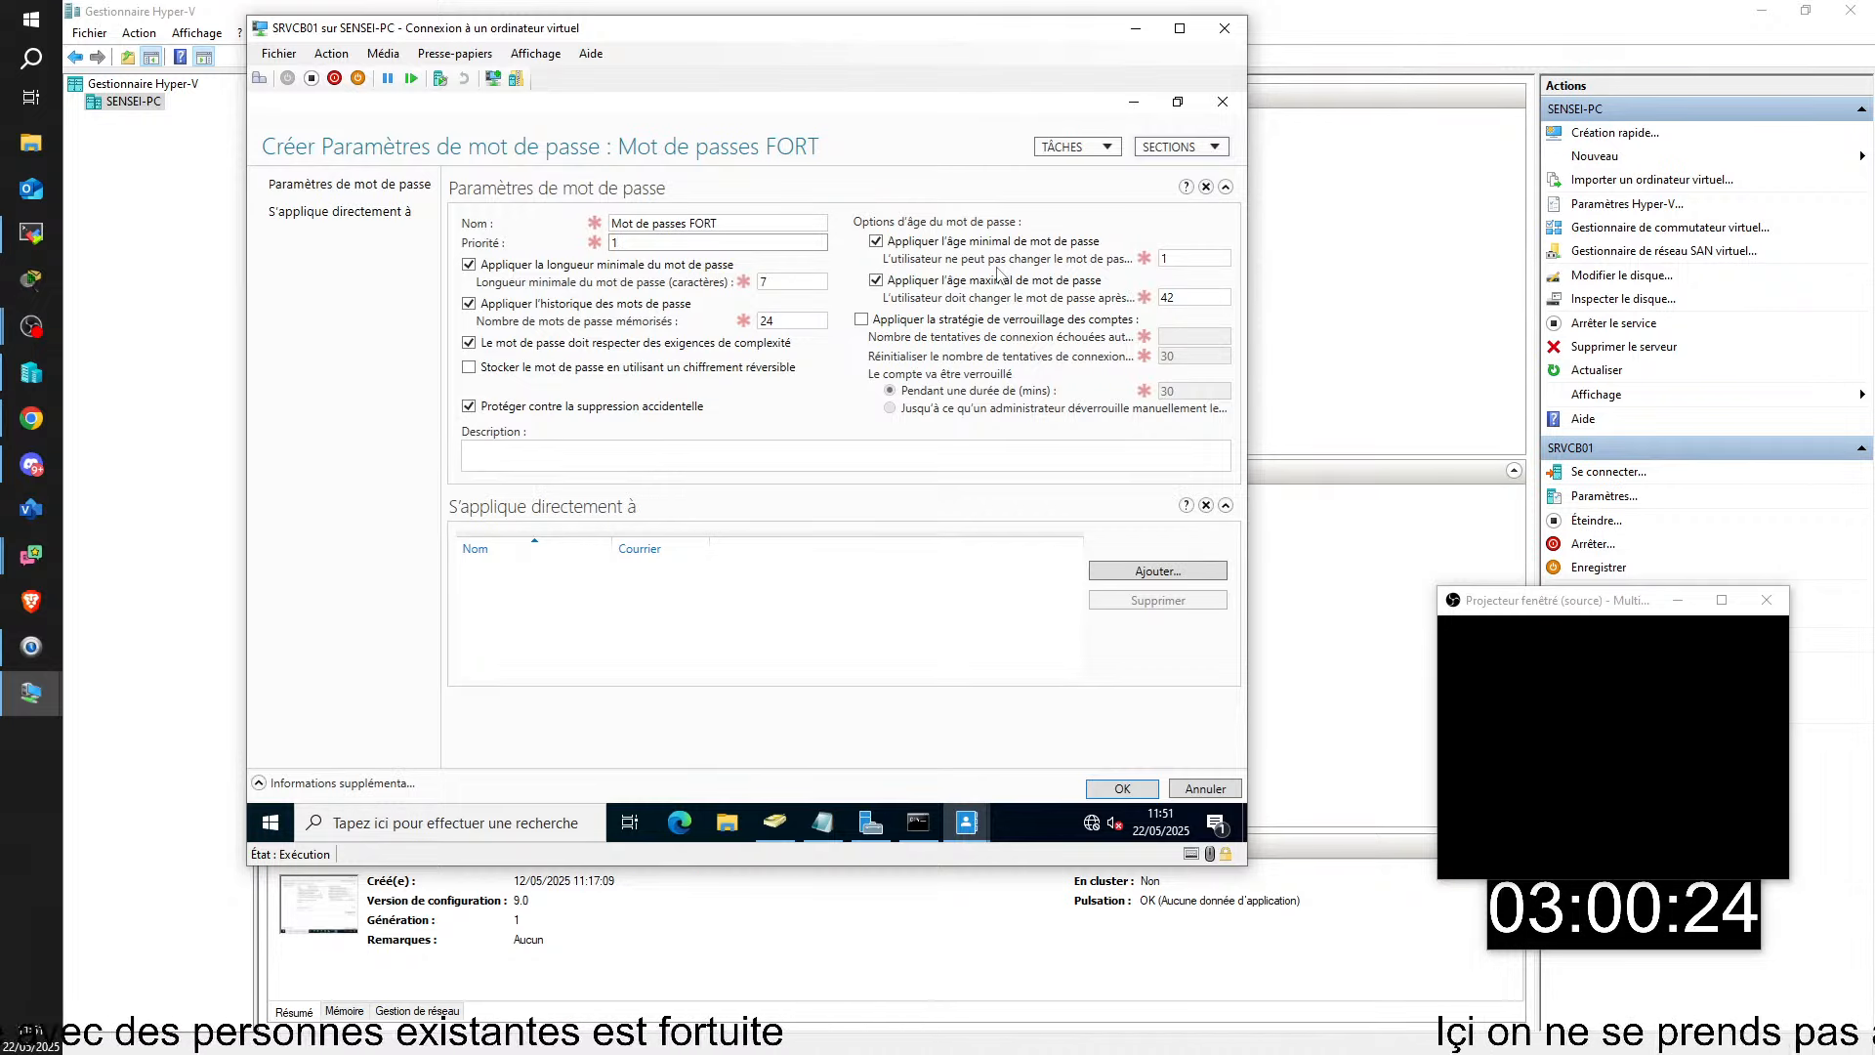
type("0")
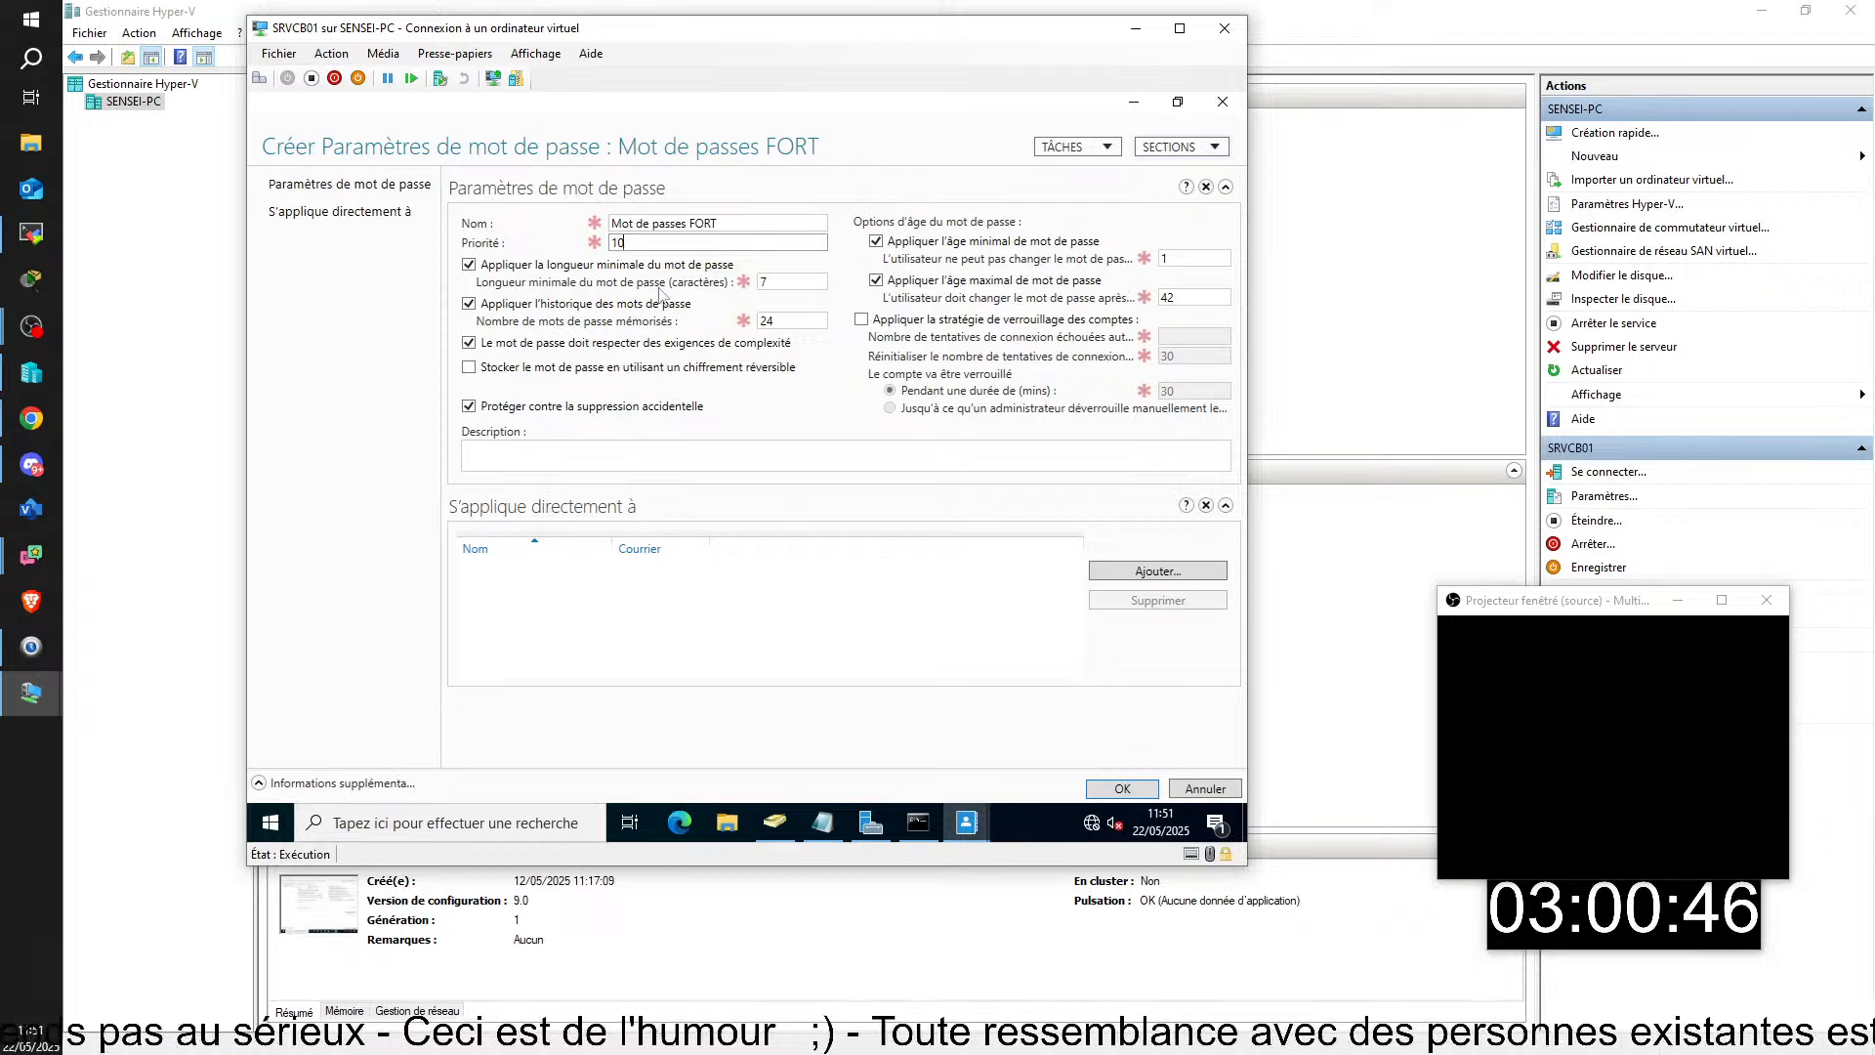
- Set the minimum password length to 10 characters
left_click(795, 283)
key("BackSpace")
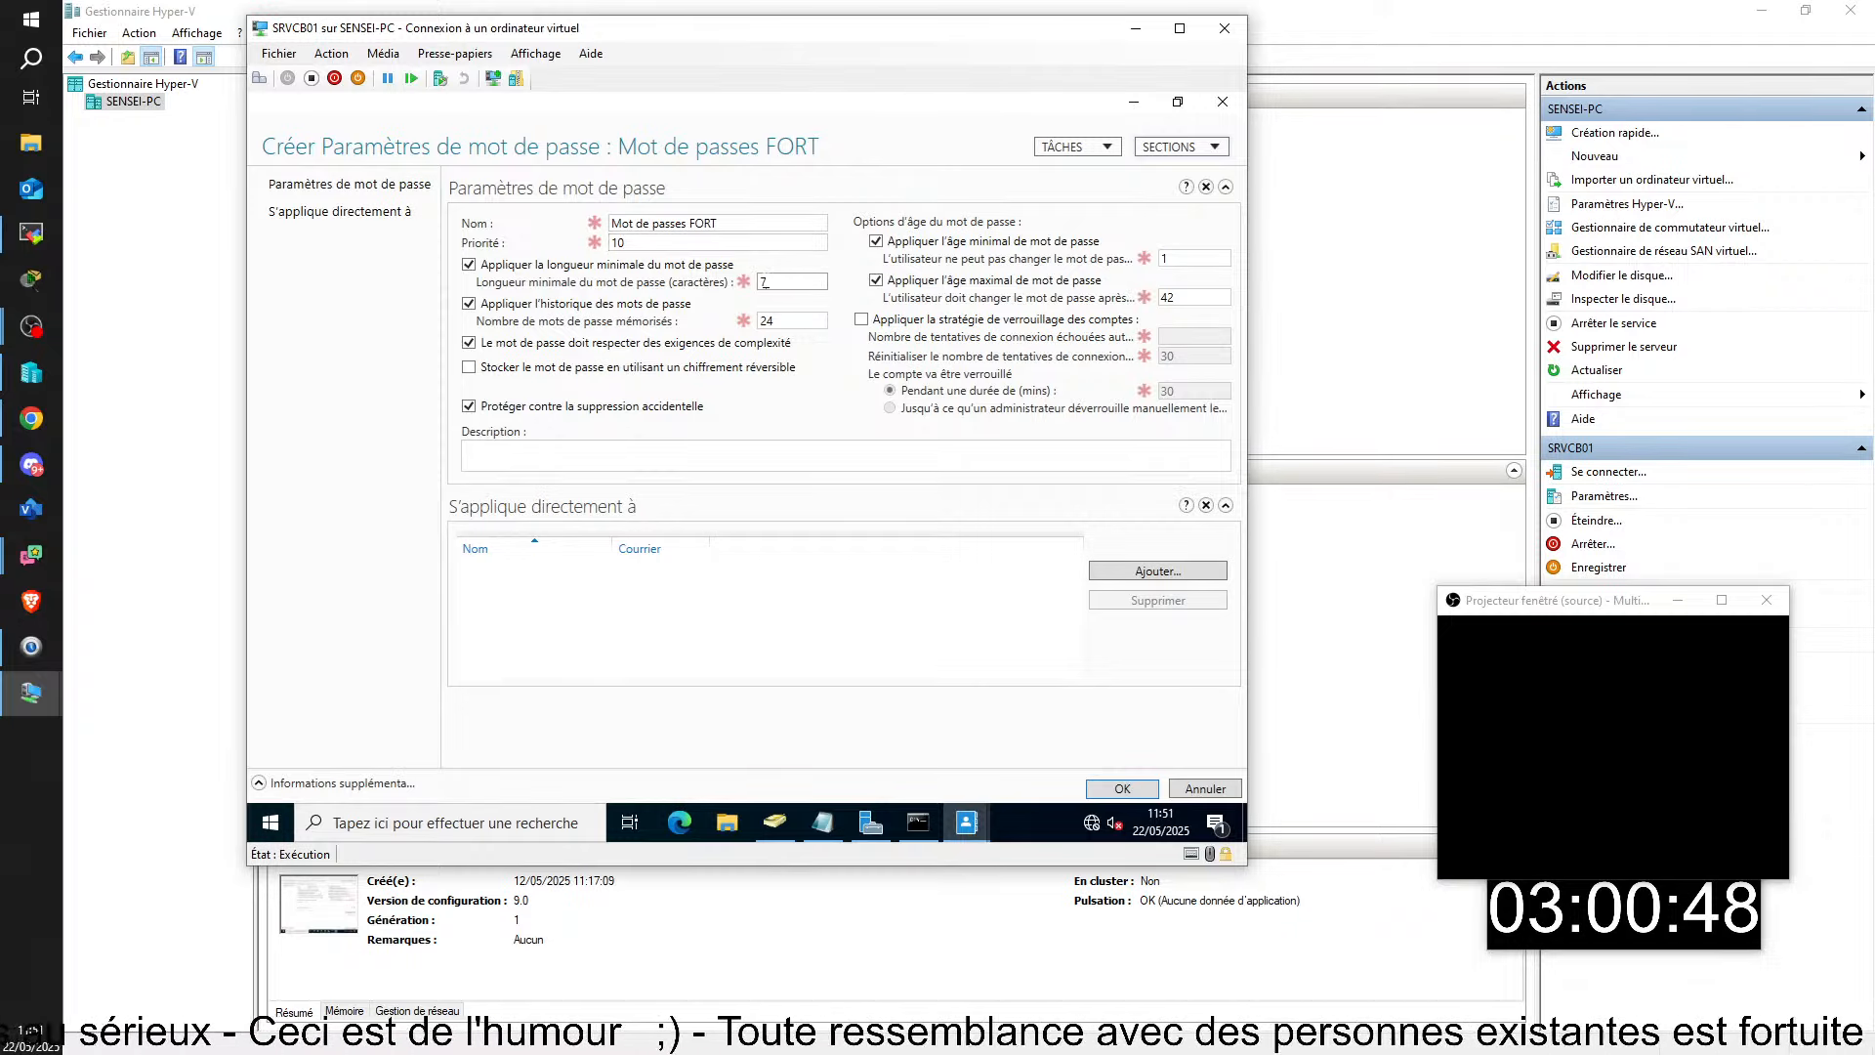
type("10")
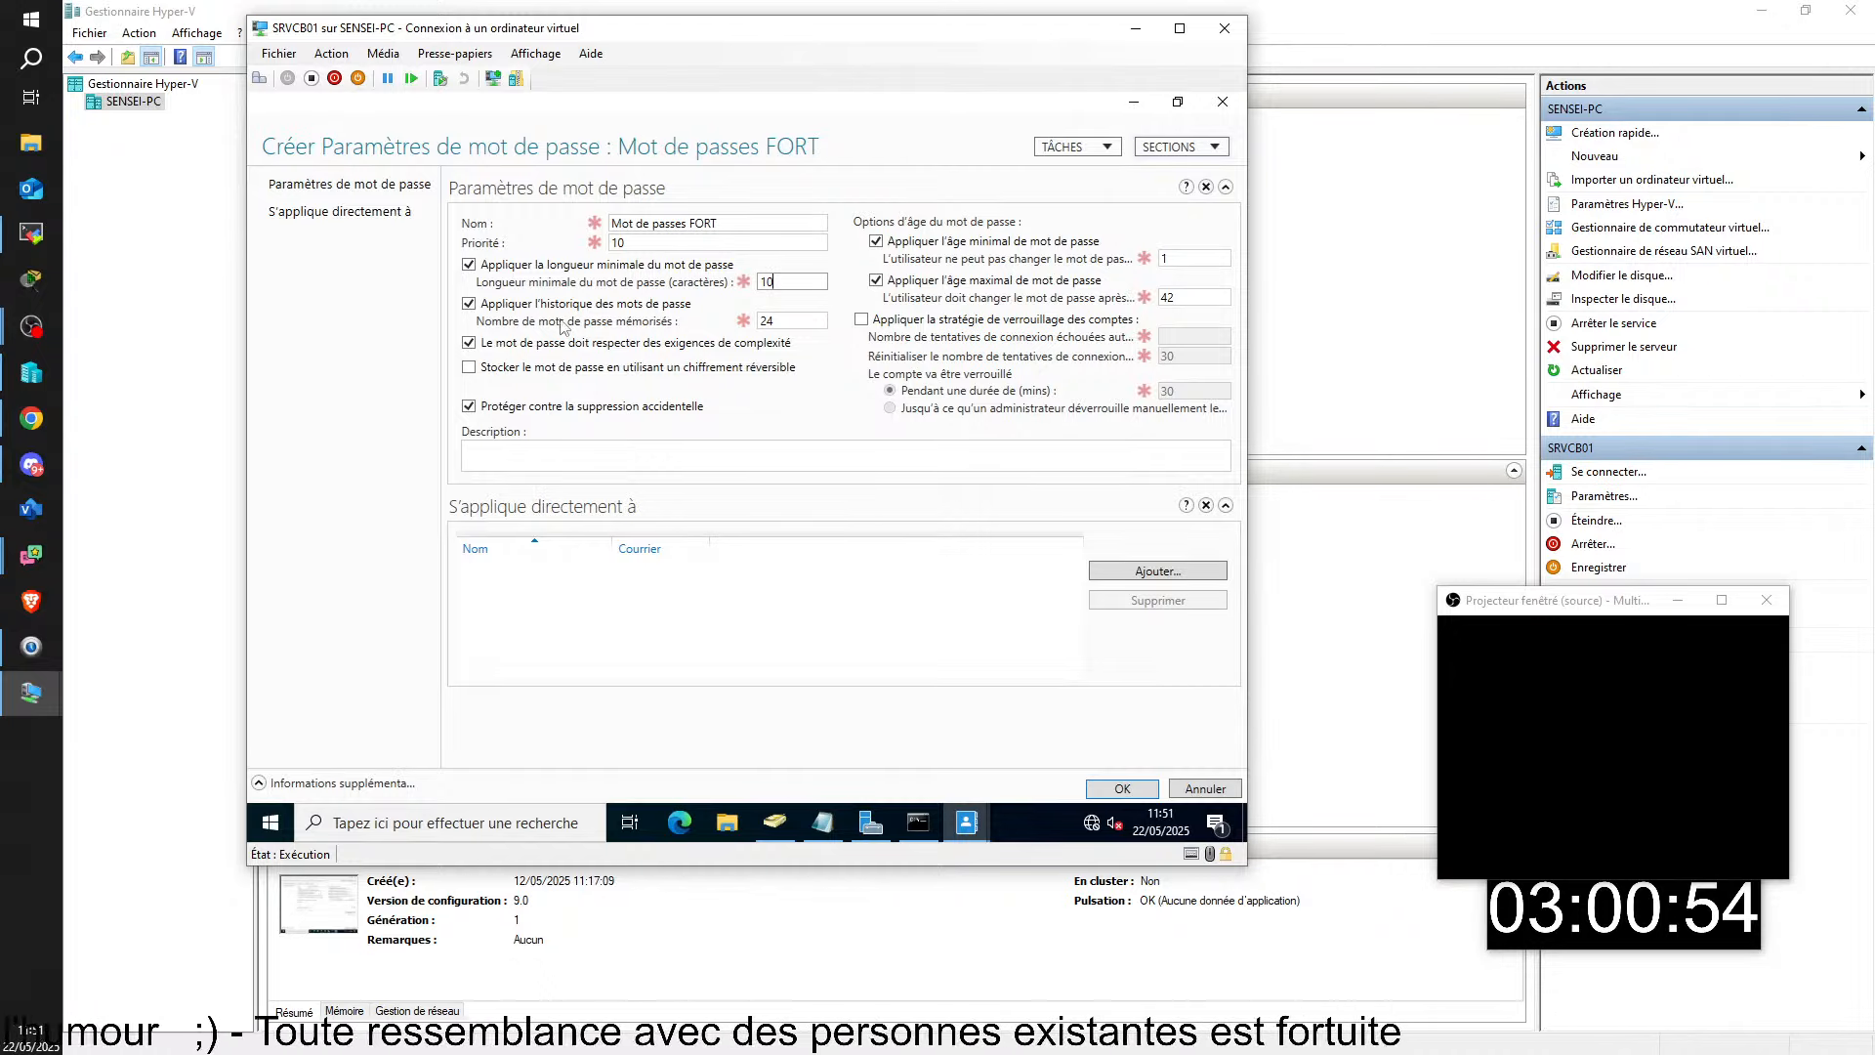
left_click(794, 322)
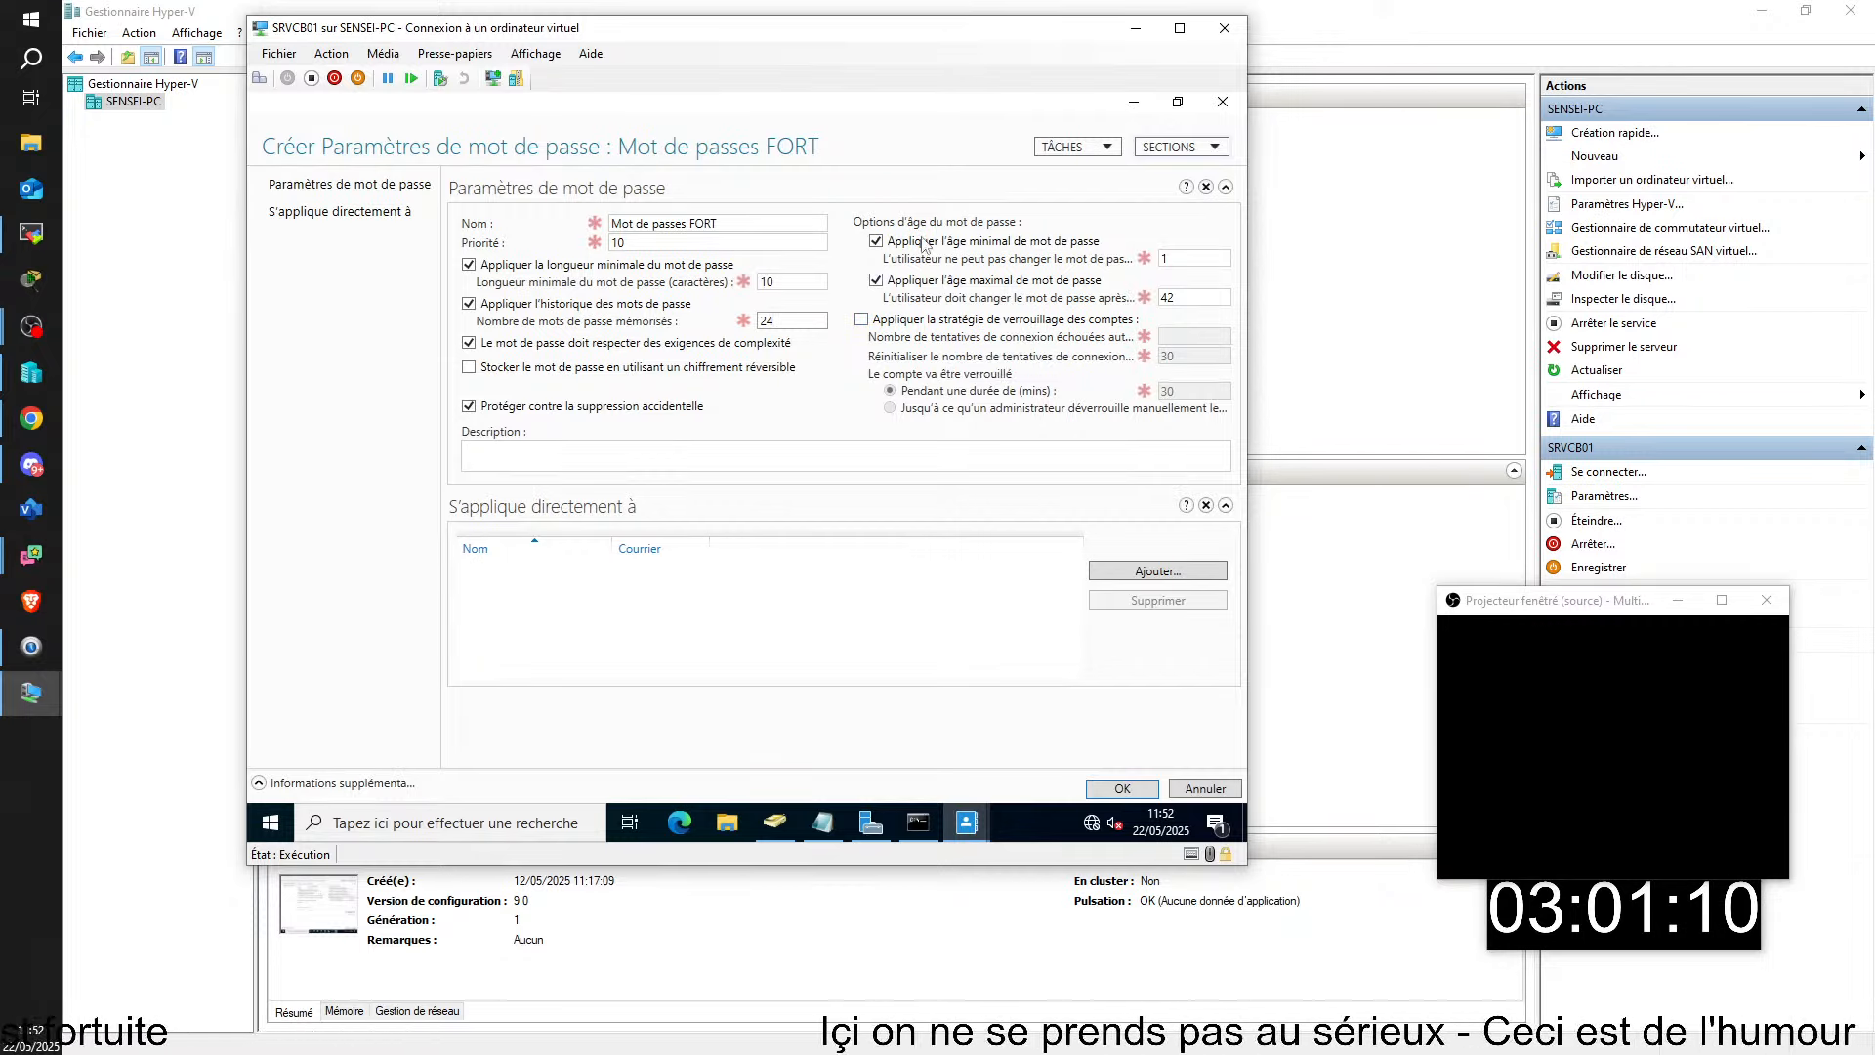
- Set the maximum password age to 30 days
left_click(1208, 296)
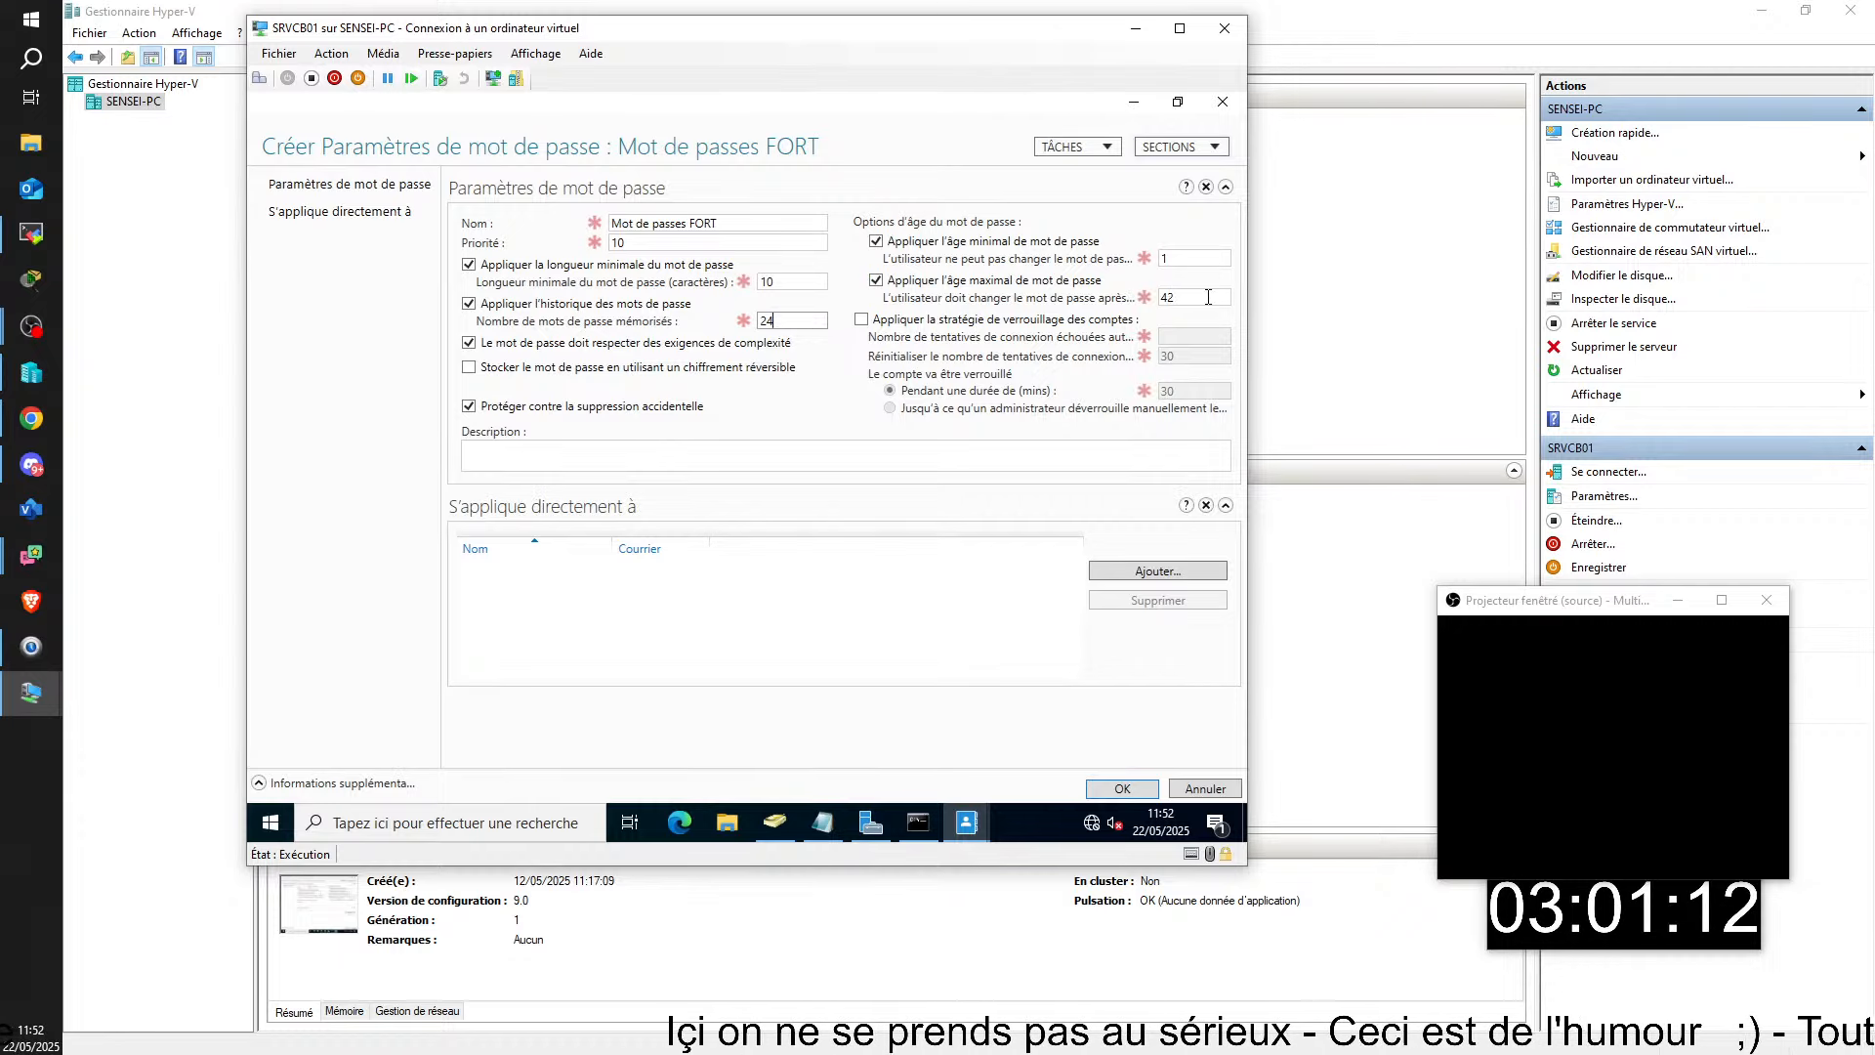
double_click(1208, 297)
type("3")
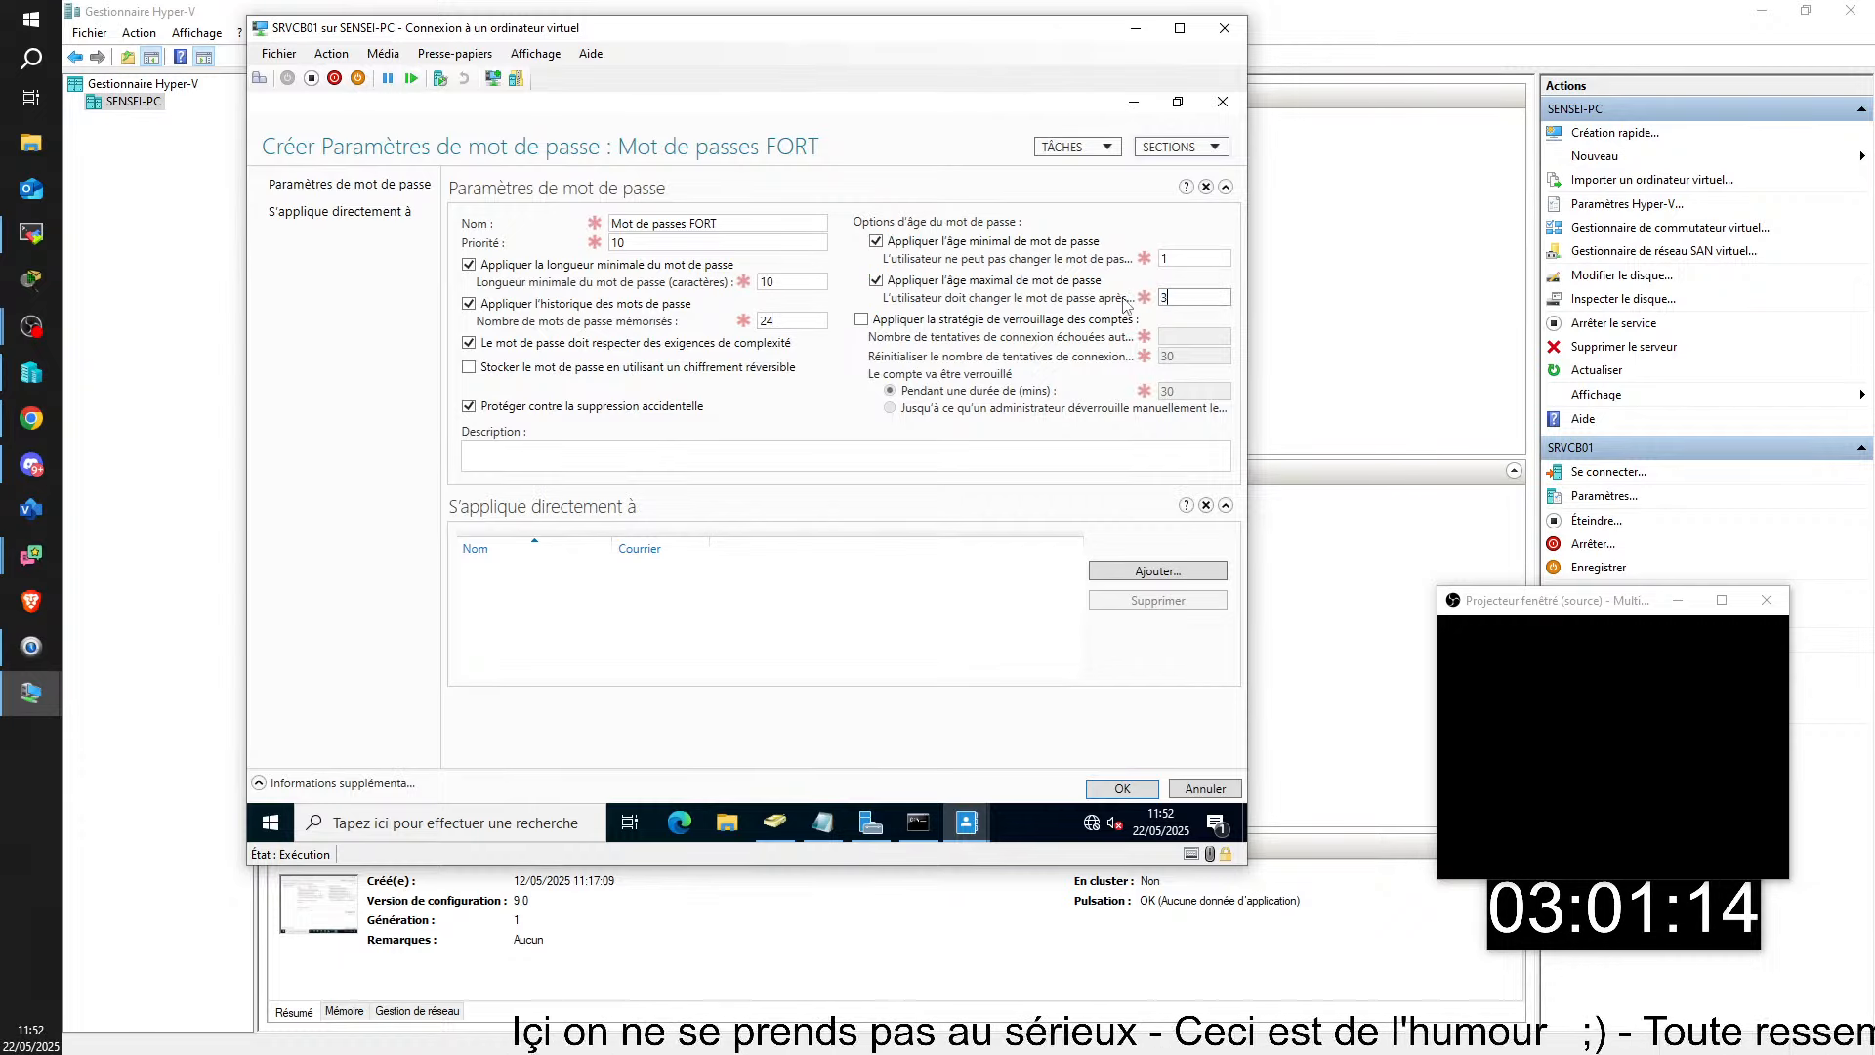
type("0")
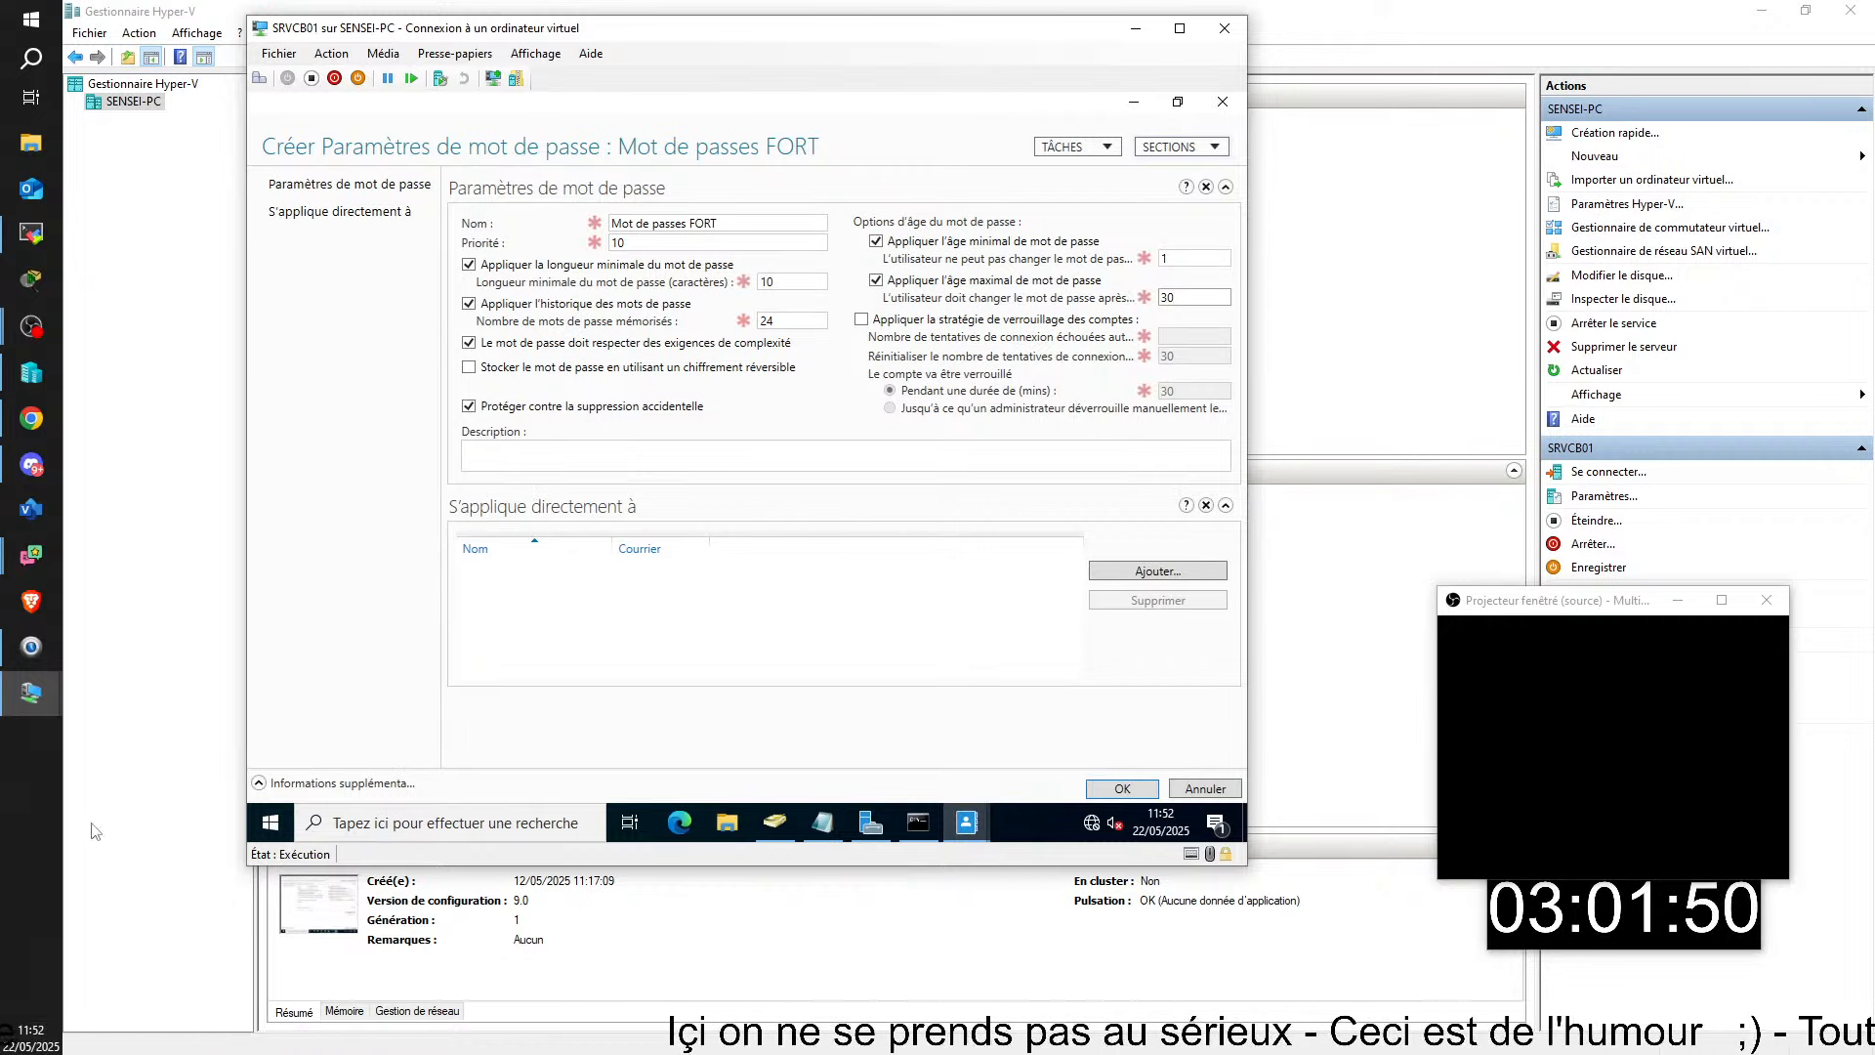
left_click(1168, 261)
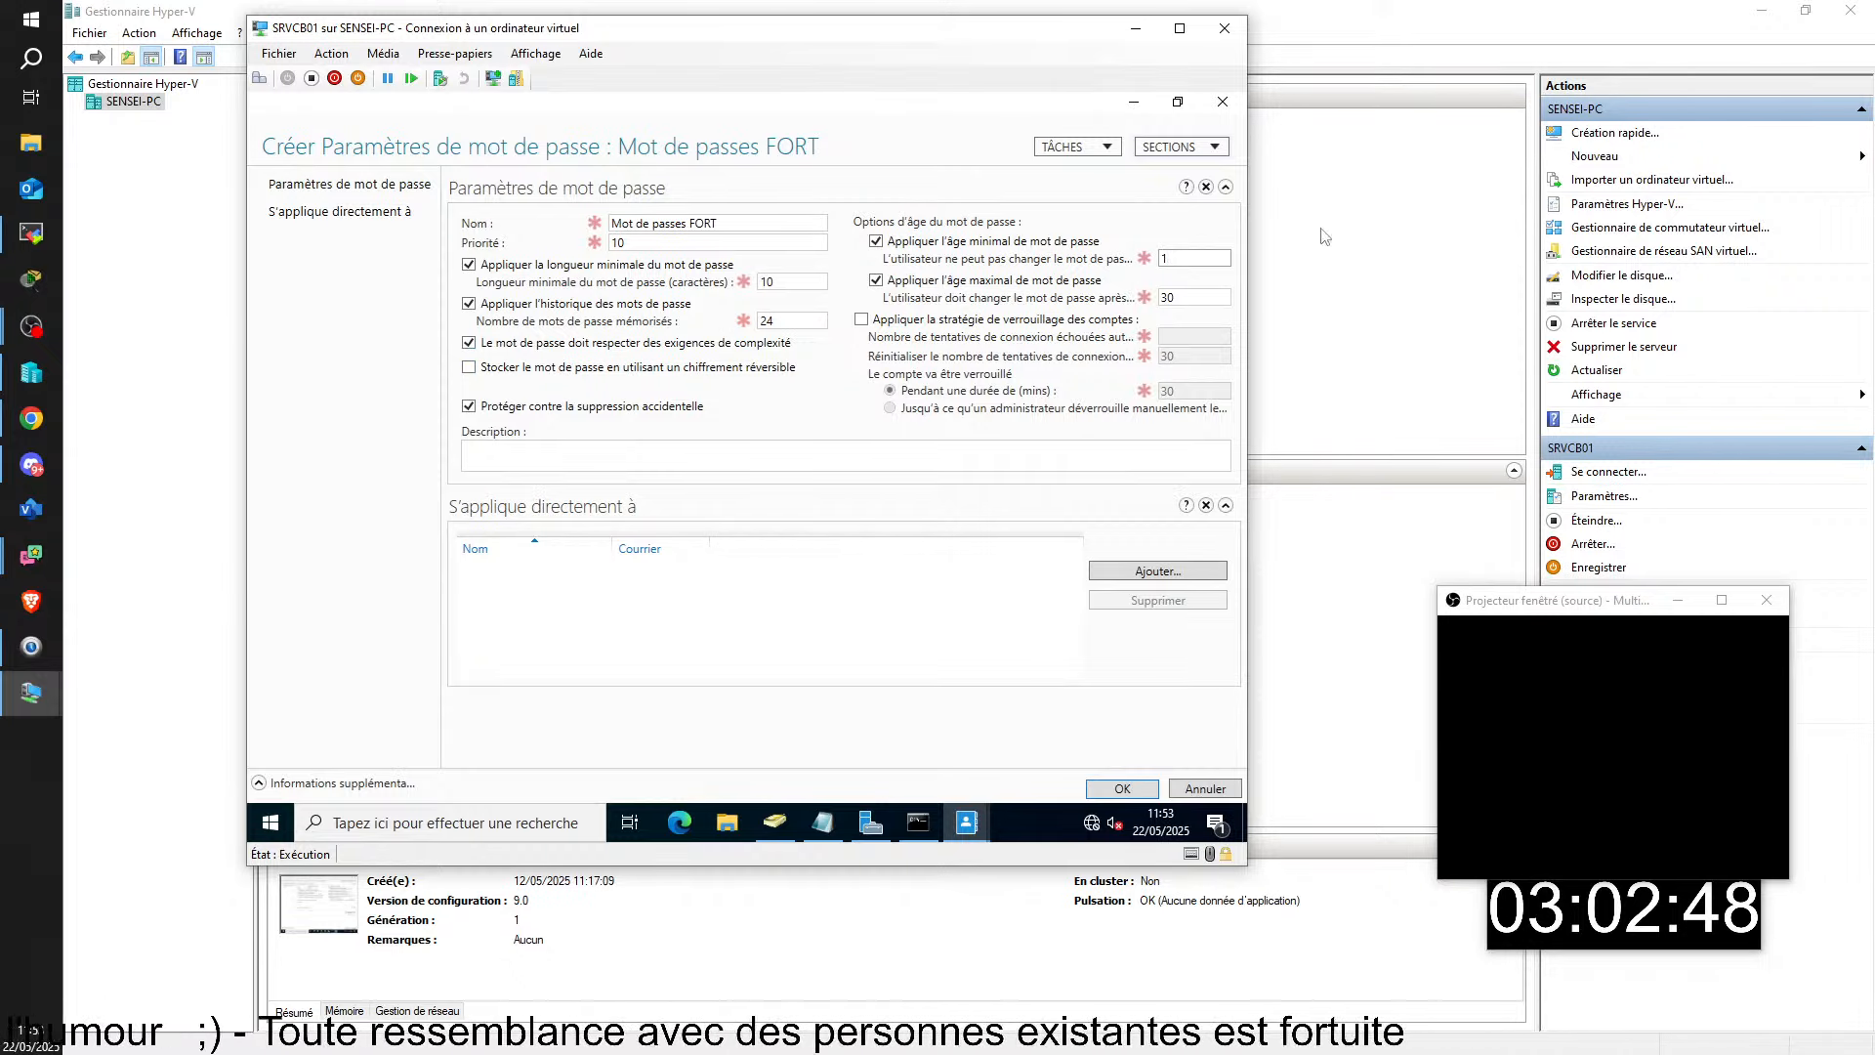
- Enable the account lockout policy with 3 allowed failed logon attempts and lock accounts until an administrator unlocks them manually
left_click(1044, 320)
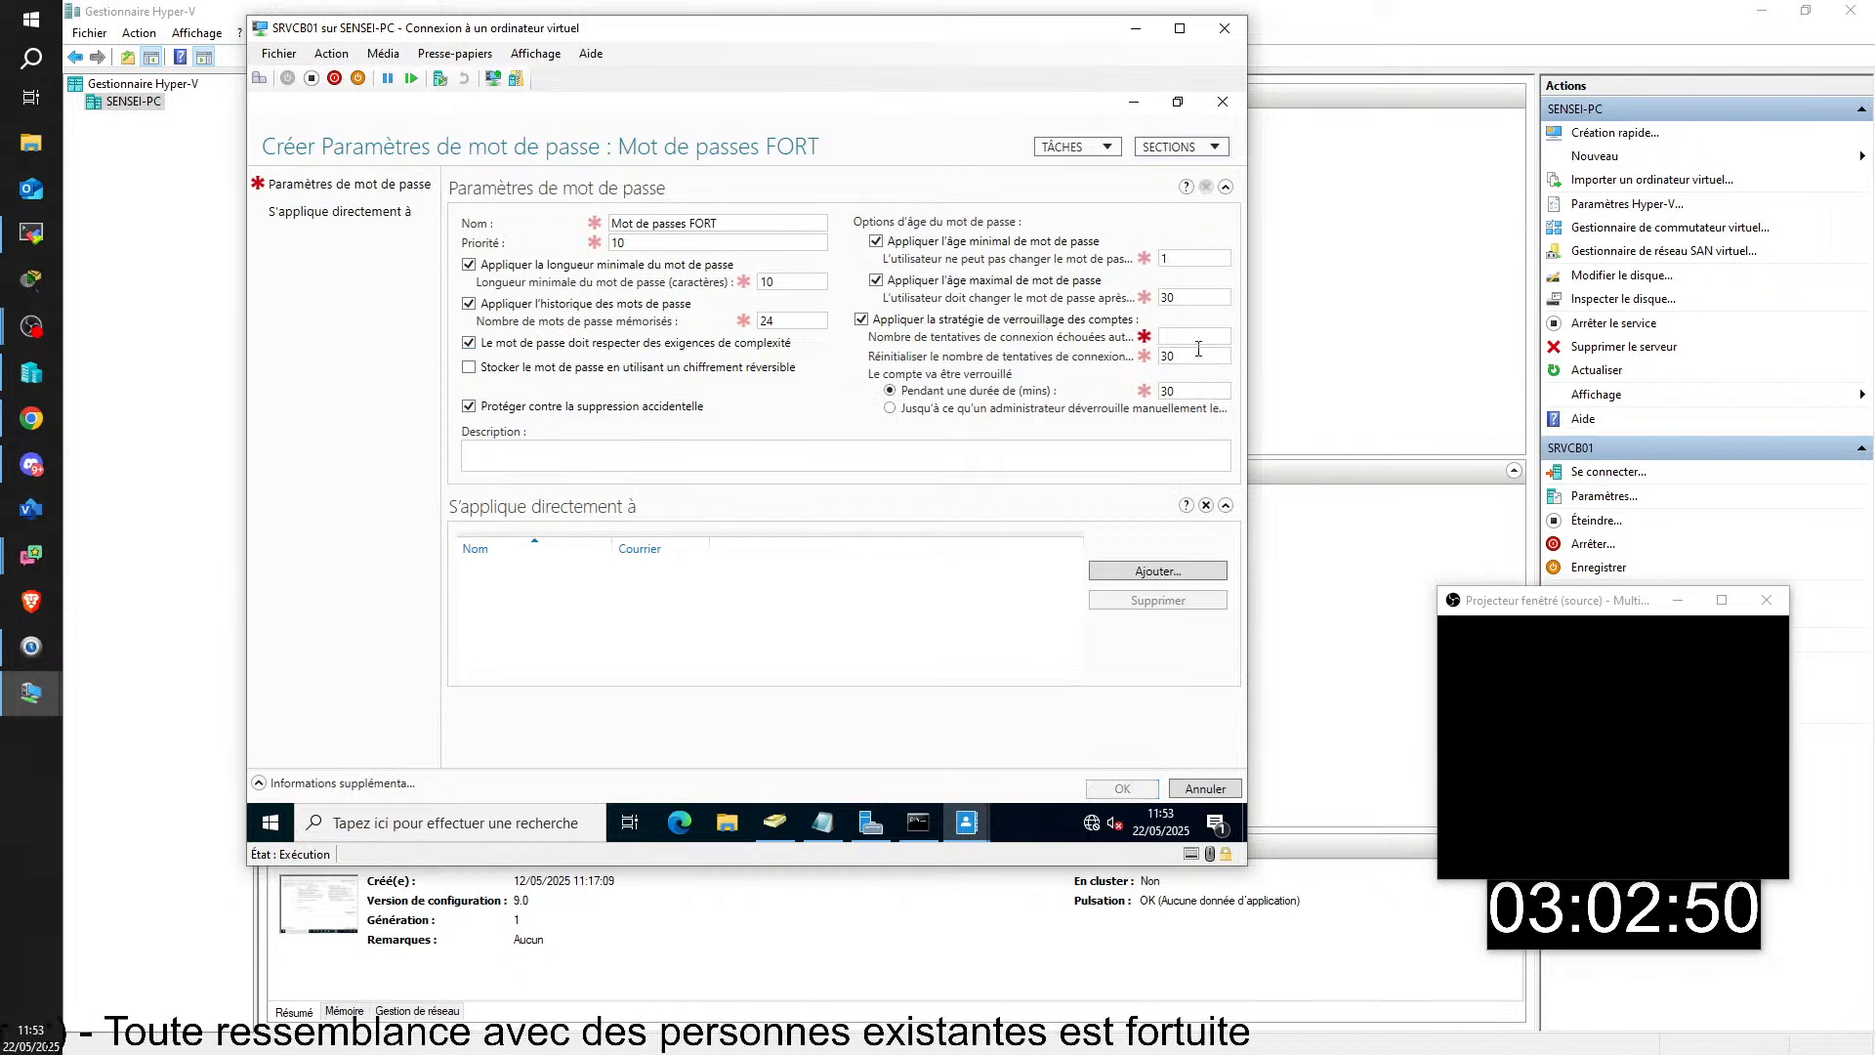
left_click(1193, 338)
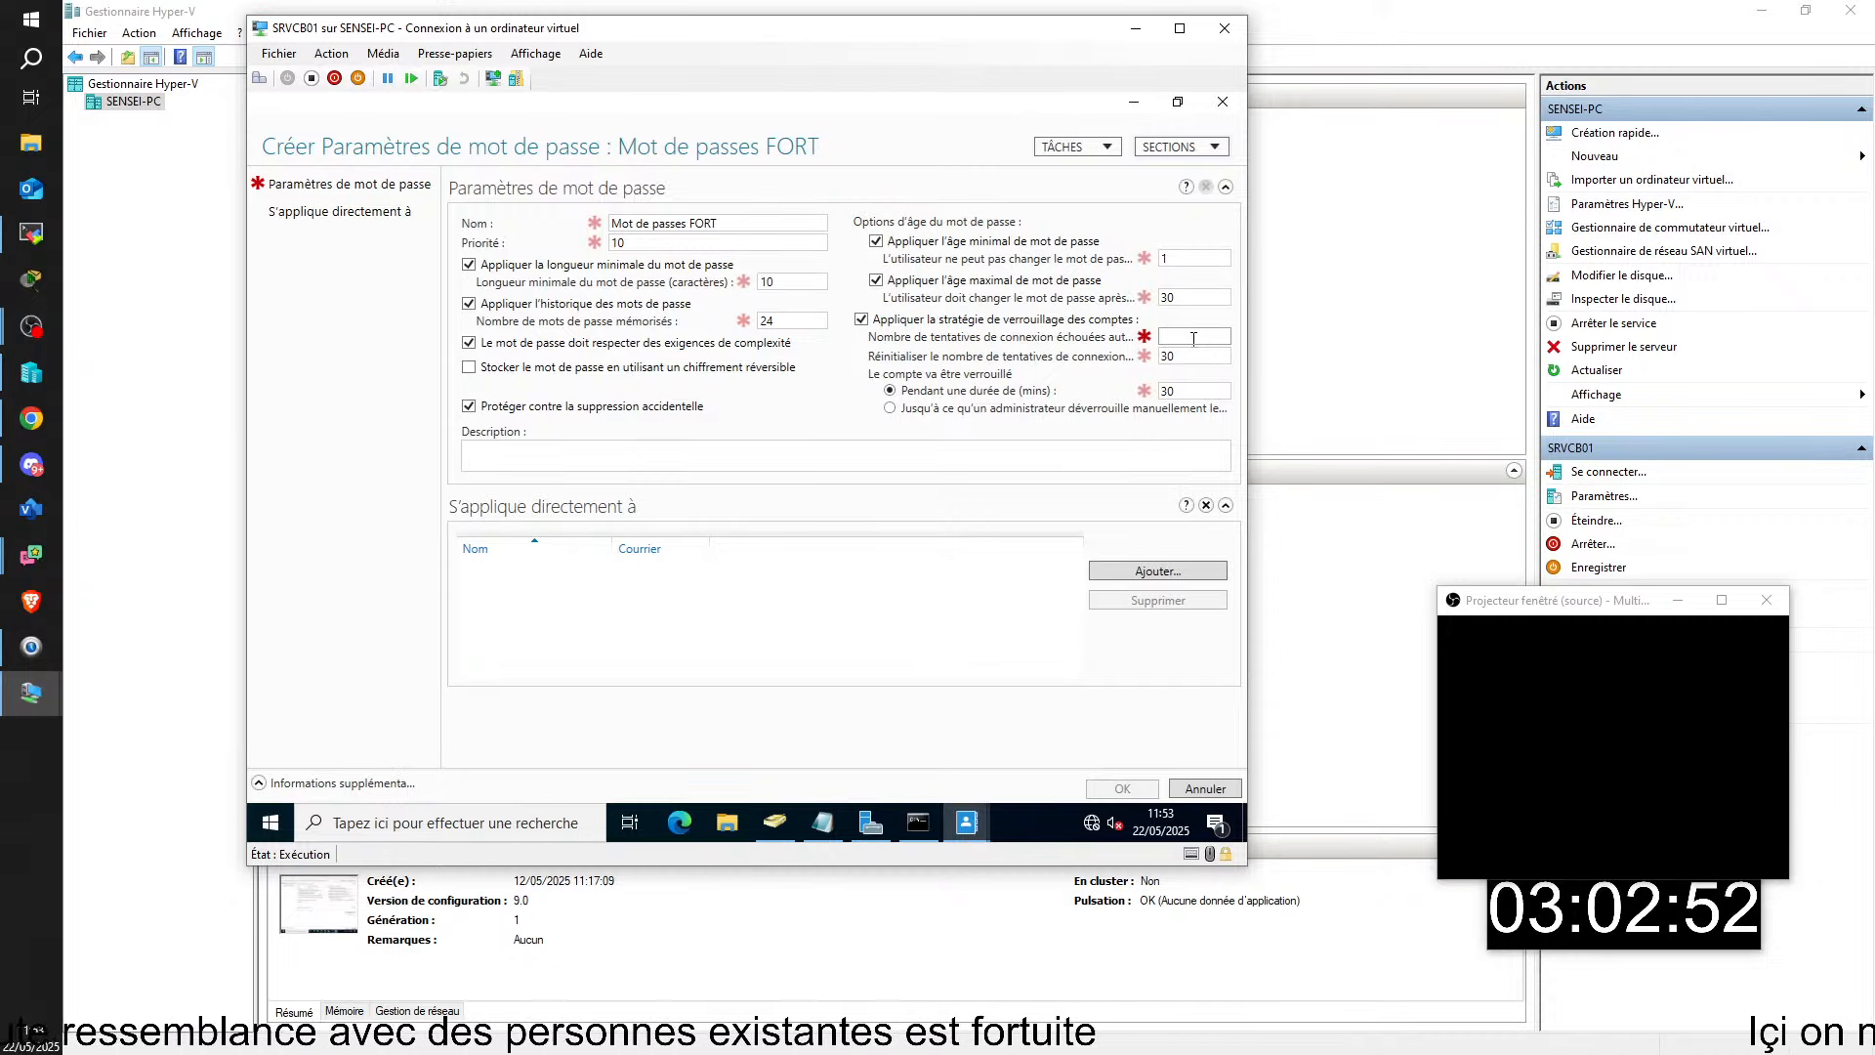
type("3")
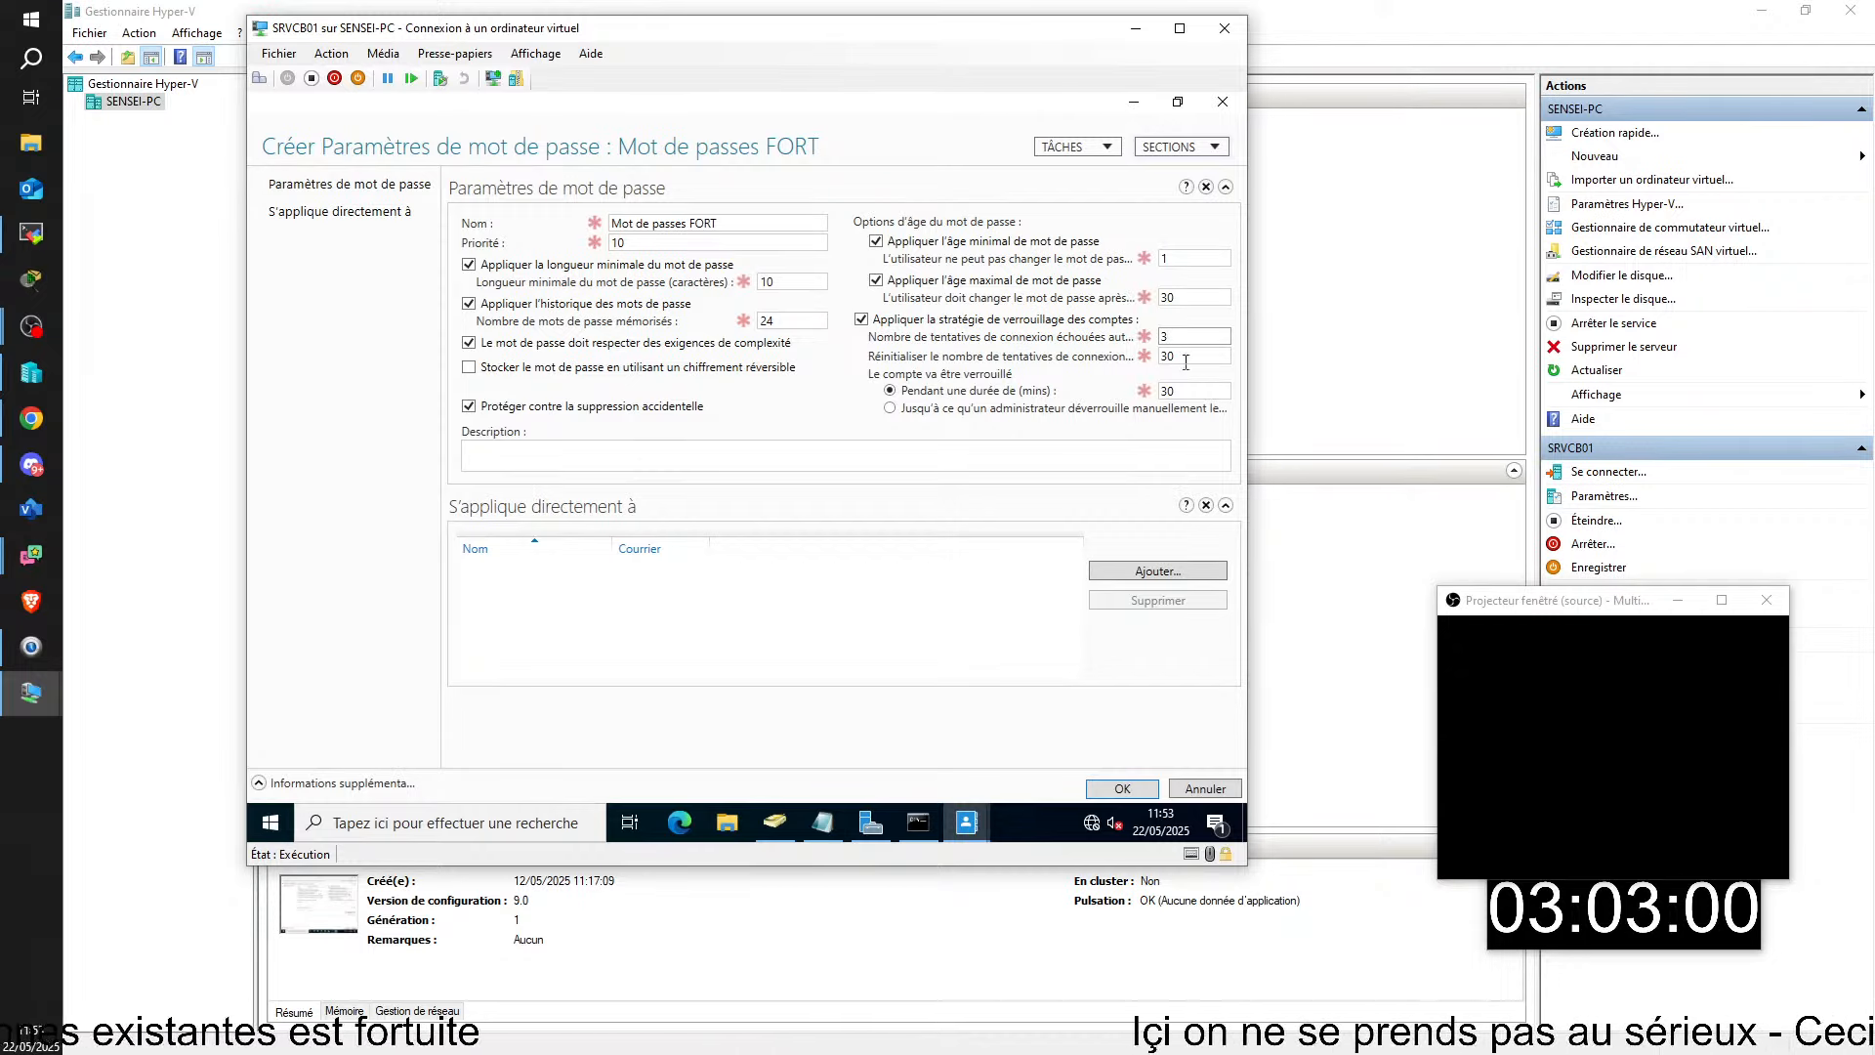
left_click(890, 409)
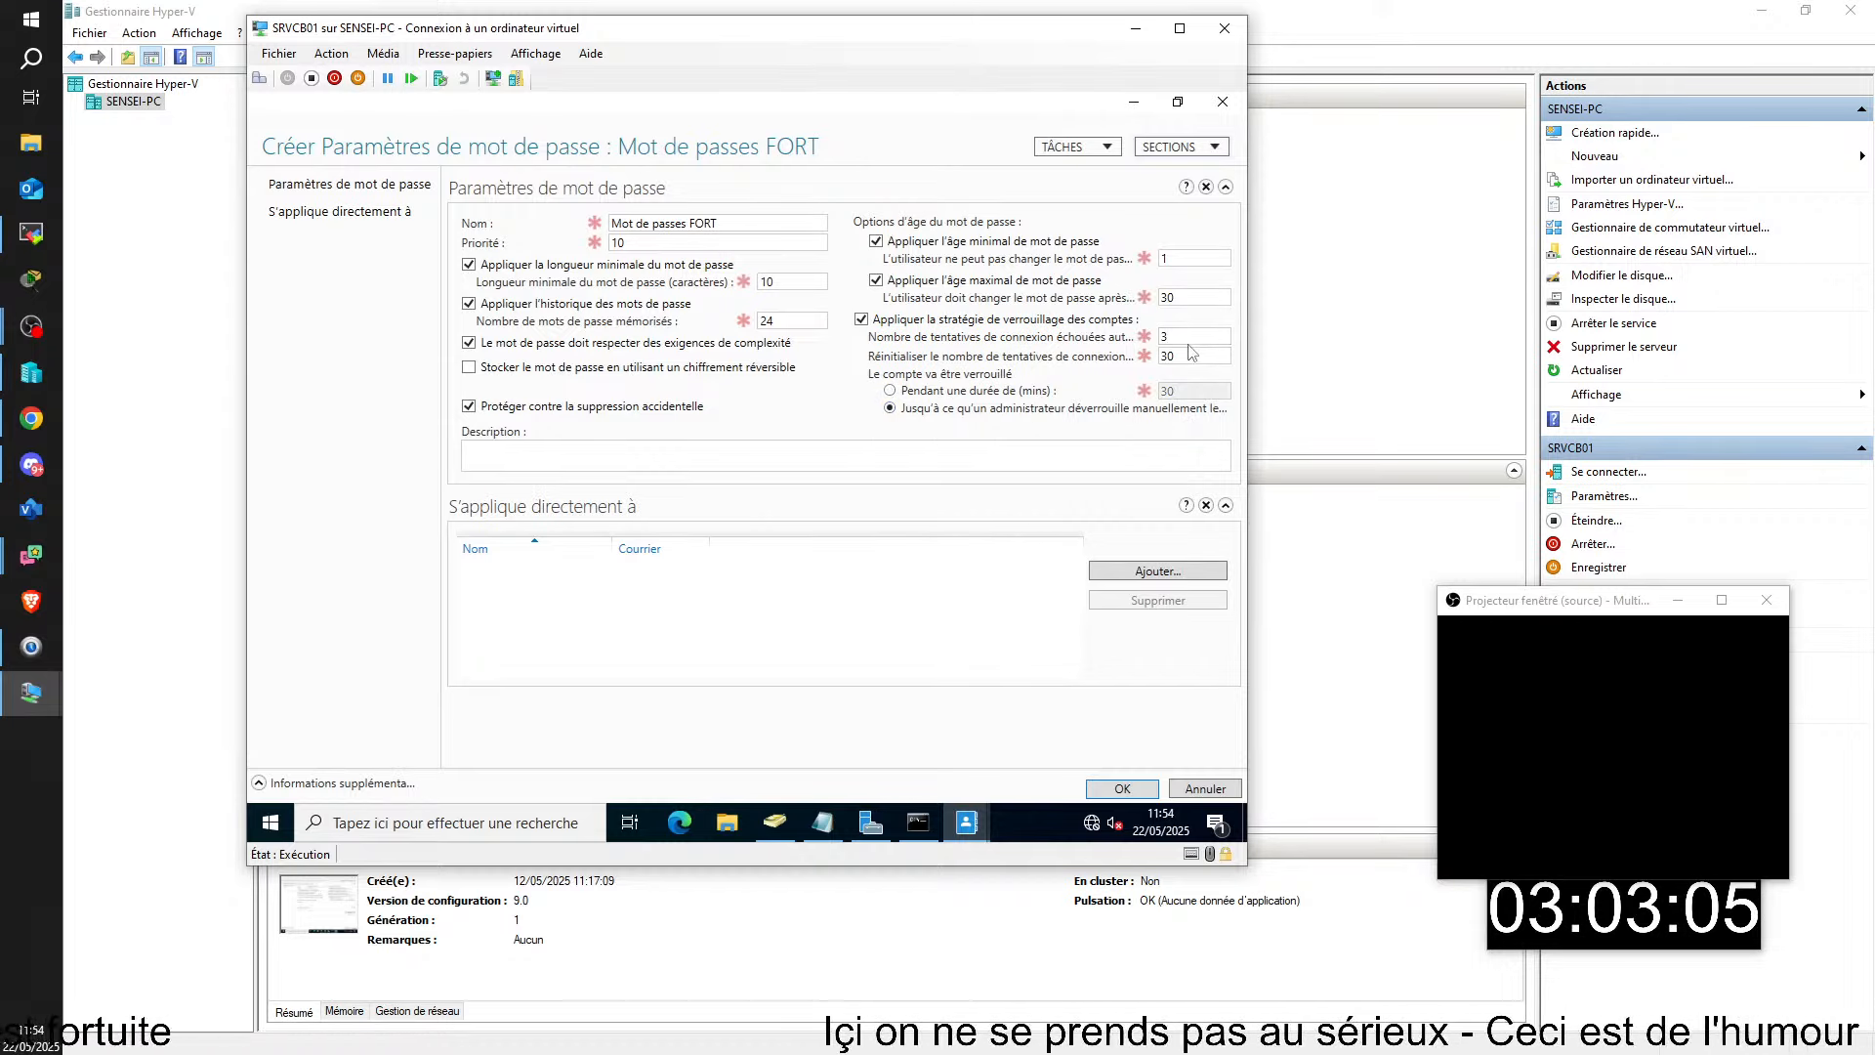
- Set the failed logon attempt counter to reset after 99999 minutes, keeping protection against accidental deletion enabled
left_click(1198, 357)
key("BackSpace")
key("BackSpace")
type("1")
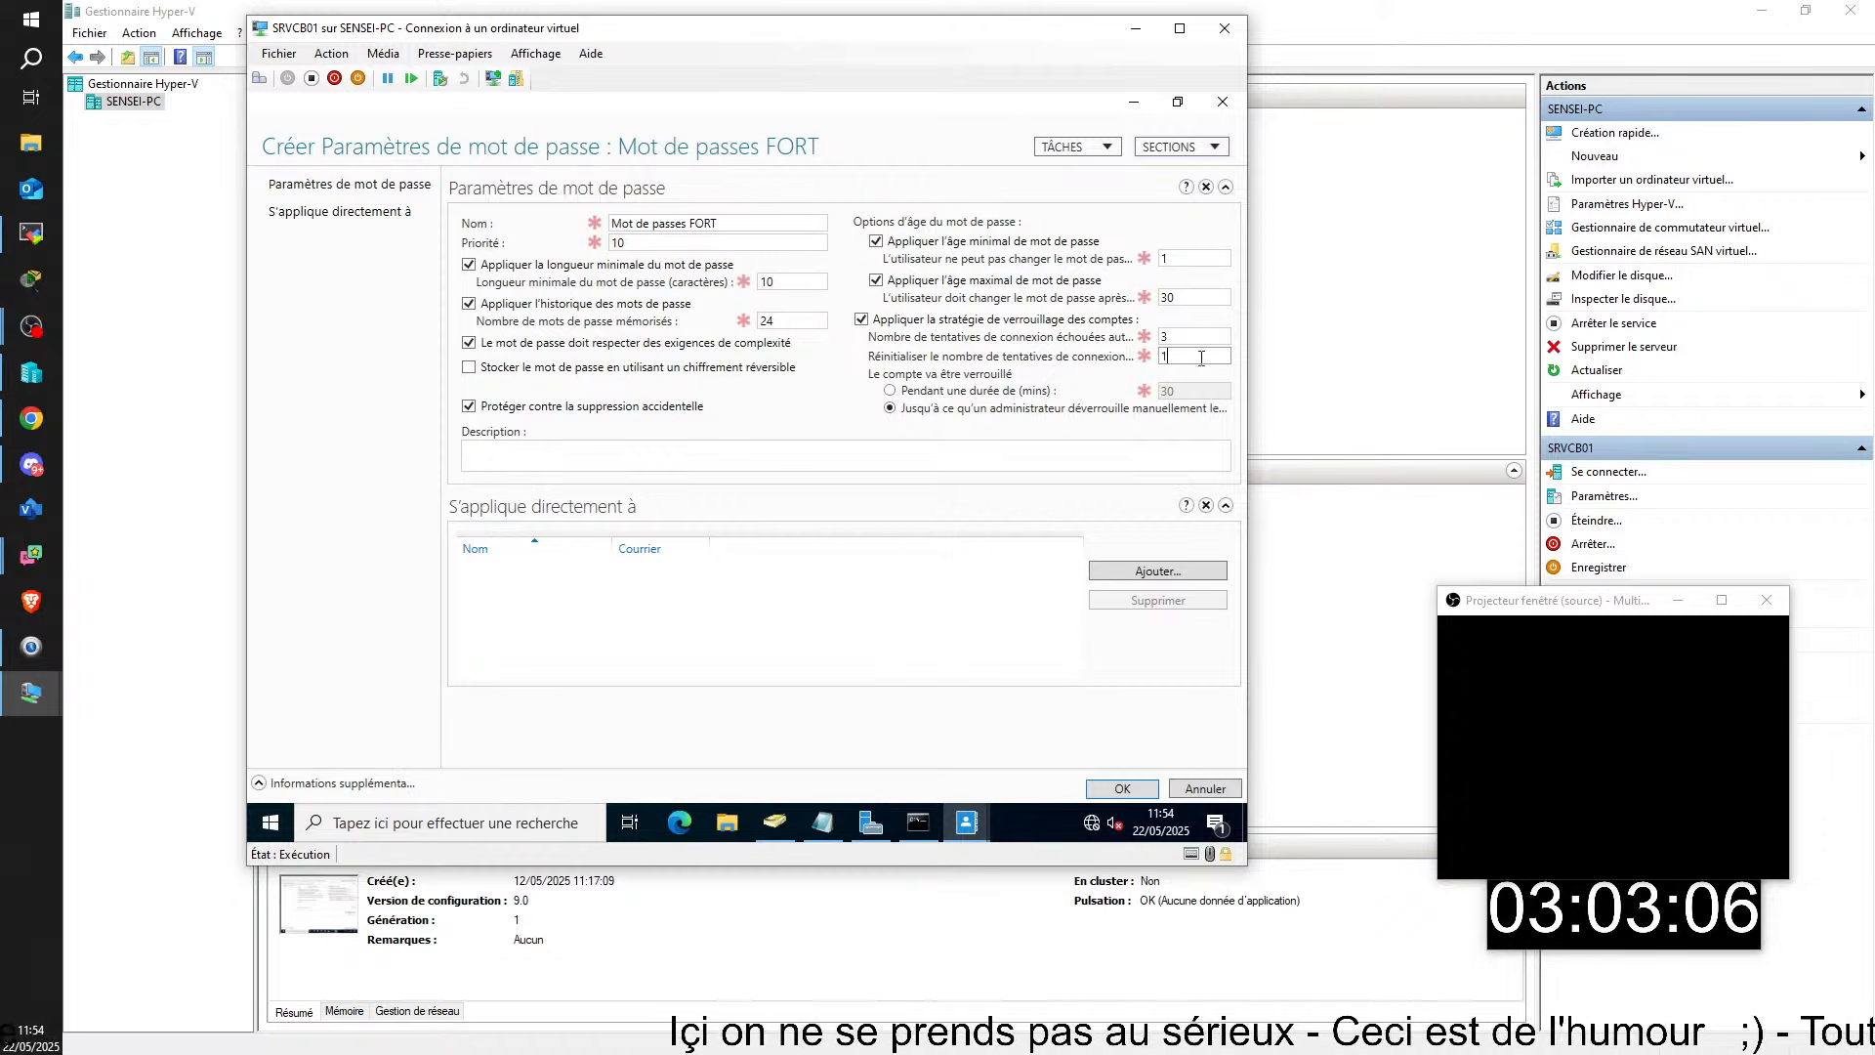
key("BackSpace")
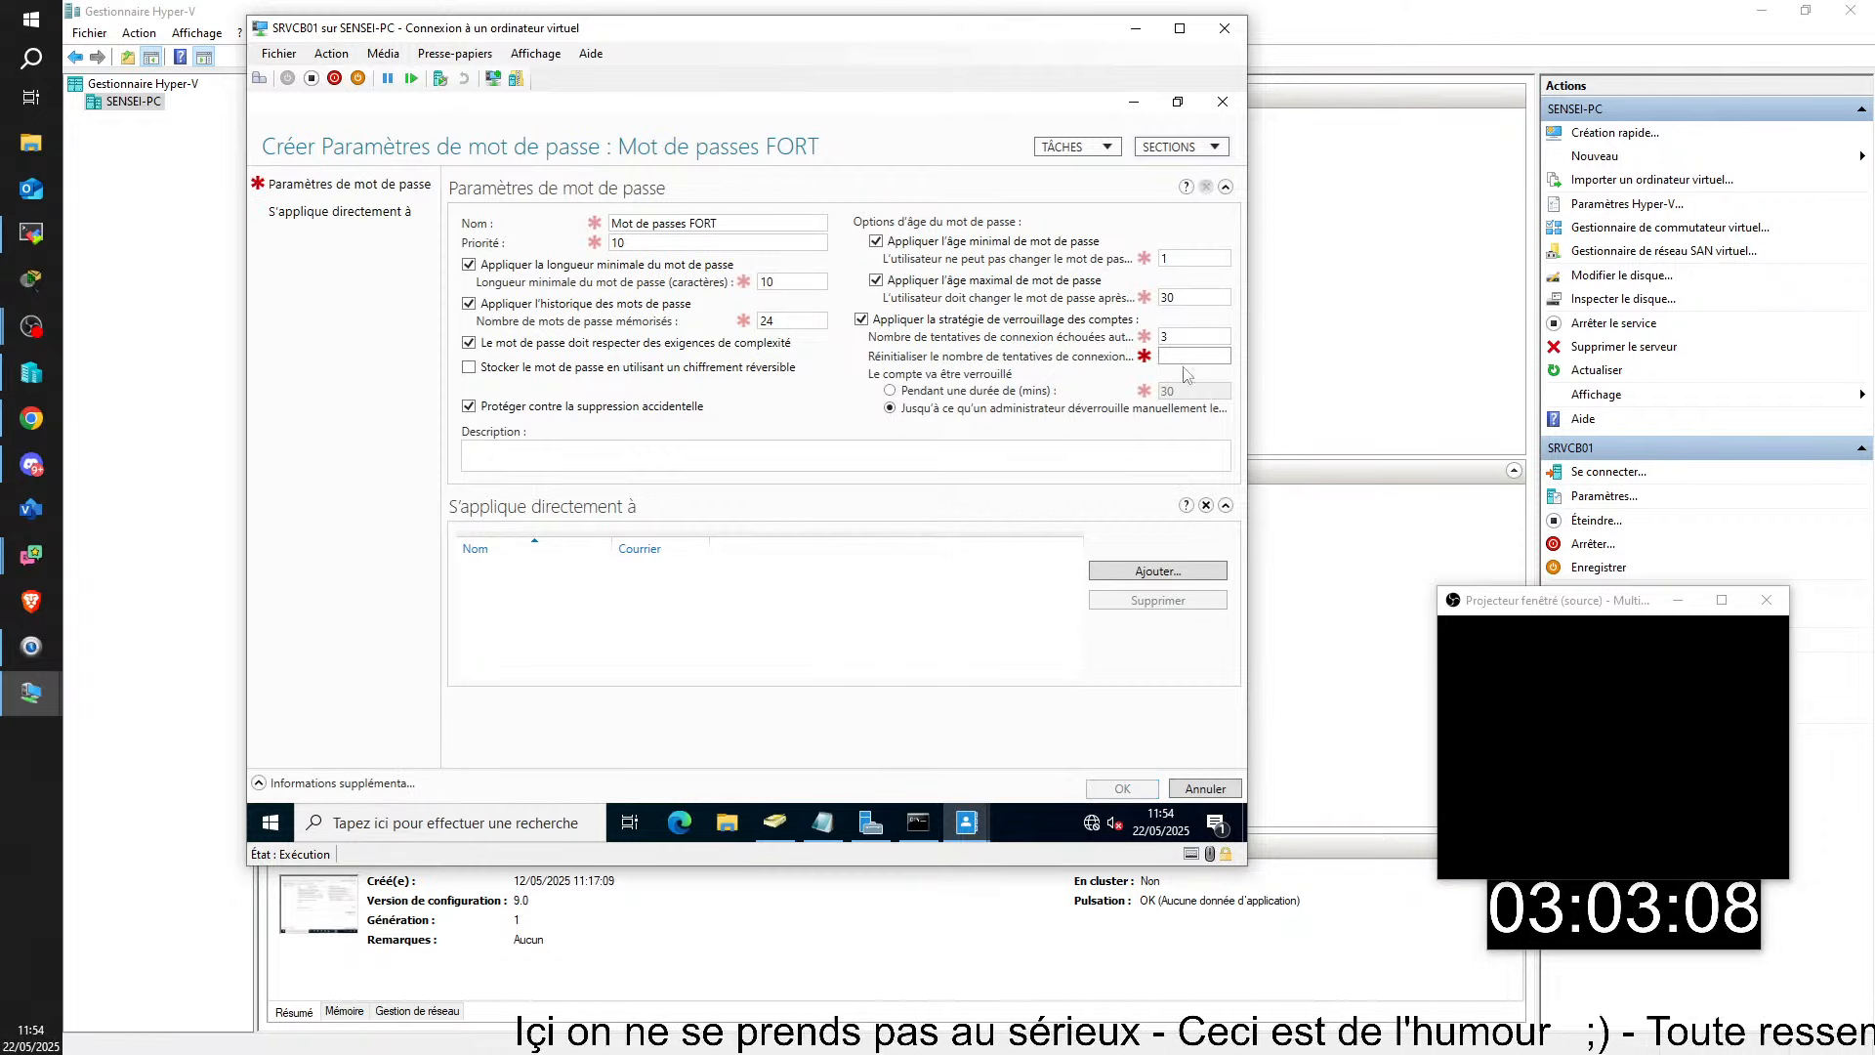
left_click(1180, 337)
left_click(1179, 357)
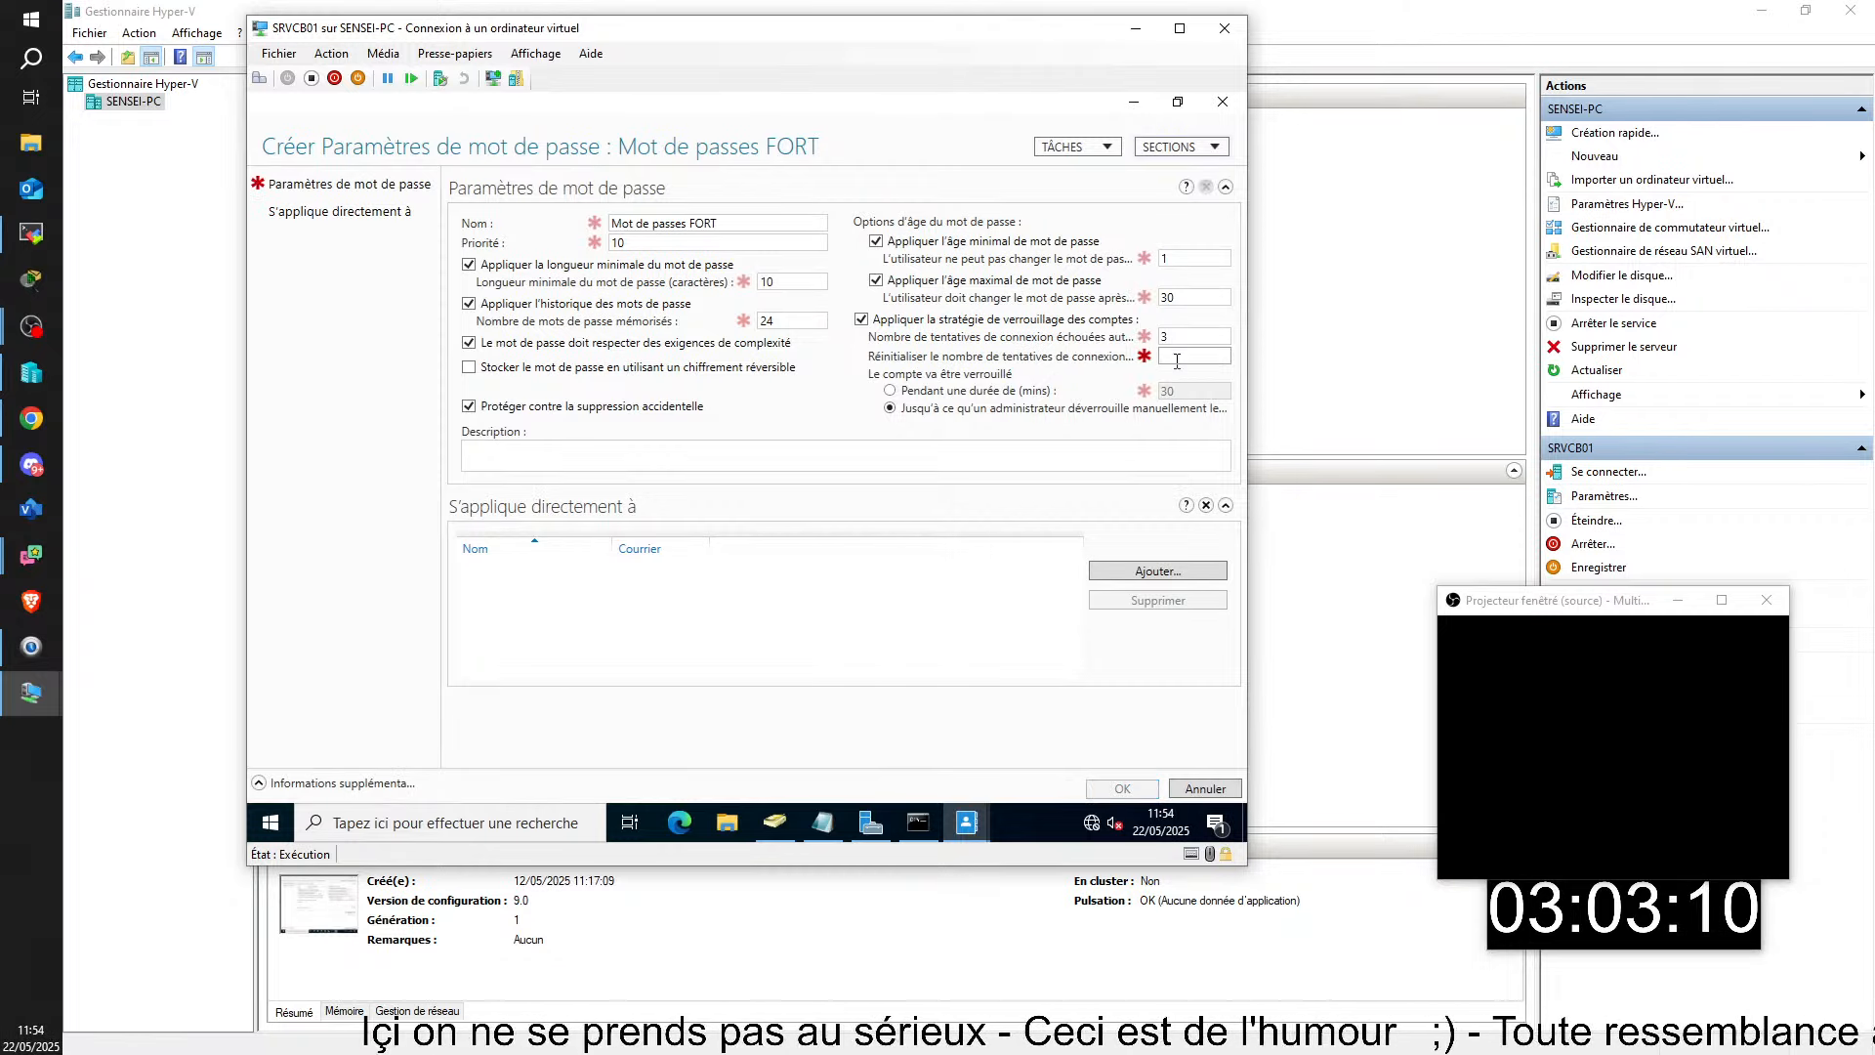
left_click(1186, 338)
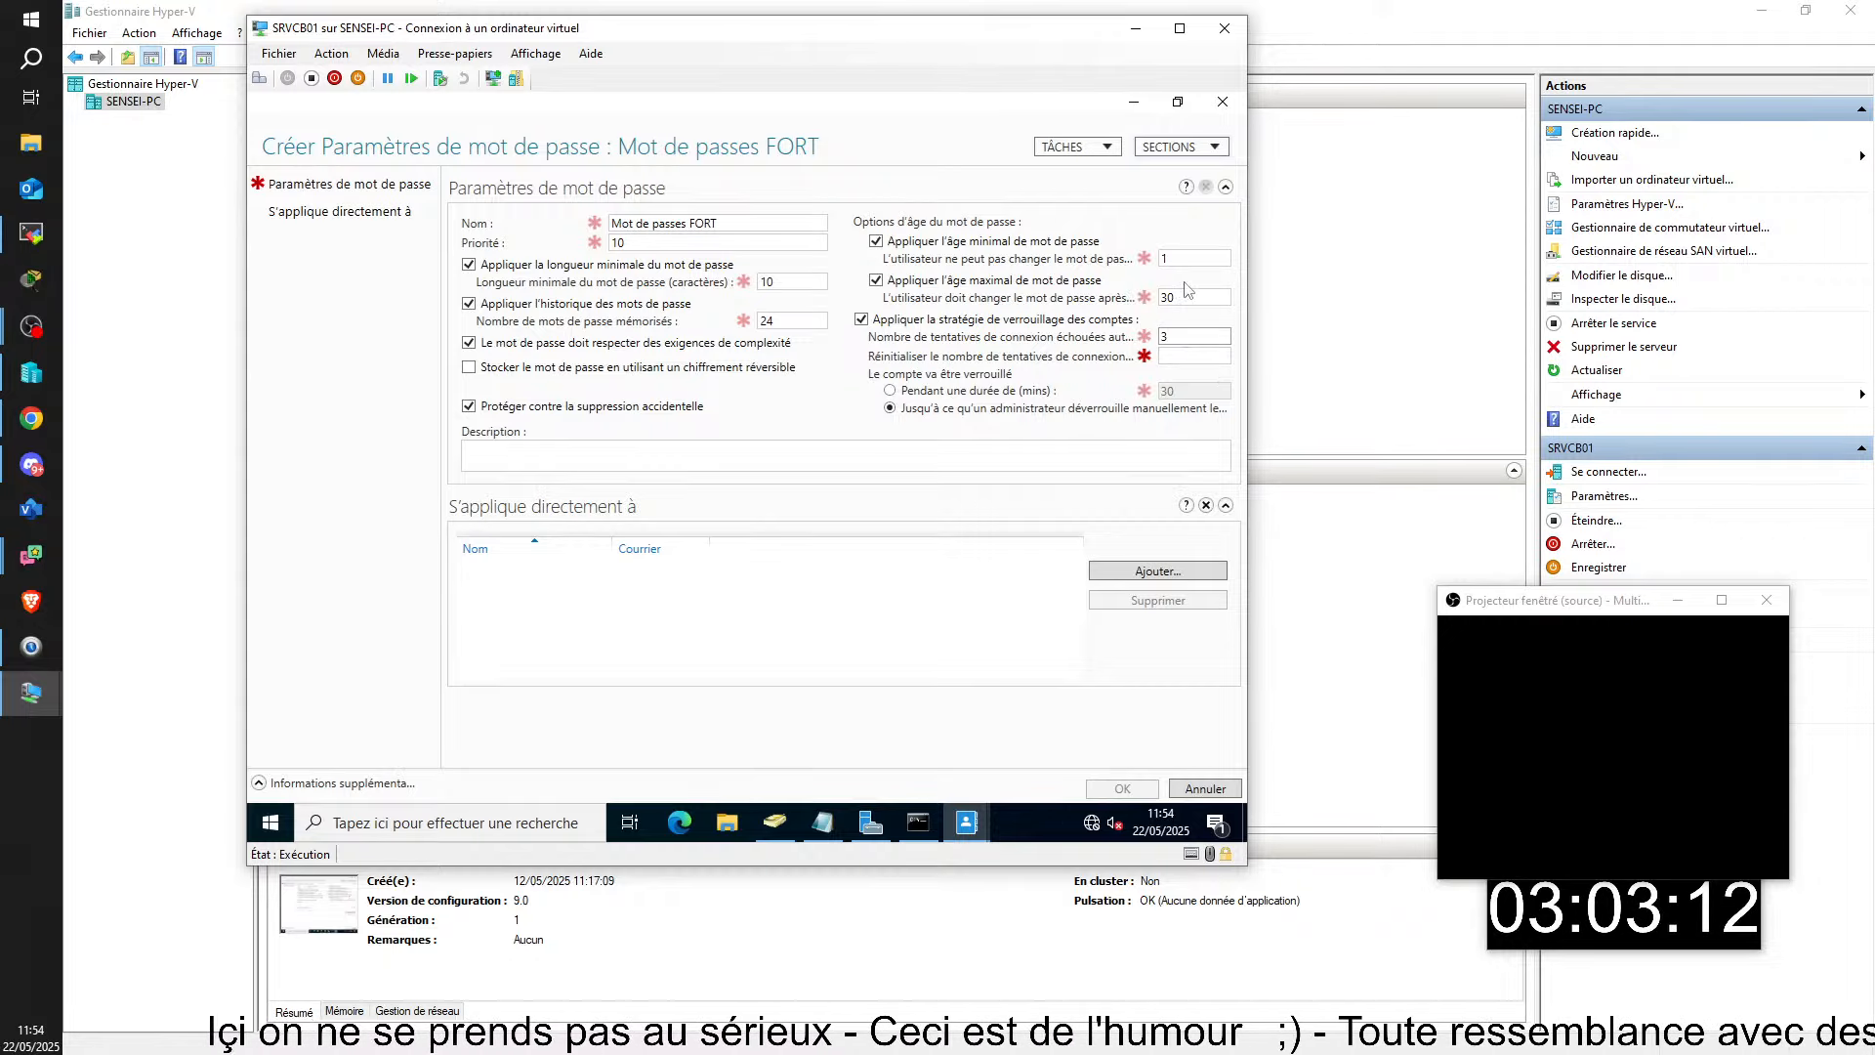
left_click(1181, 359)
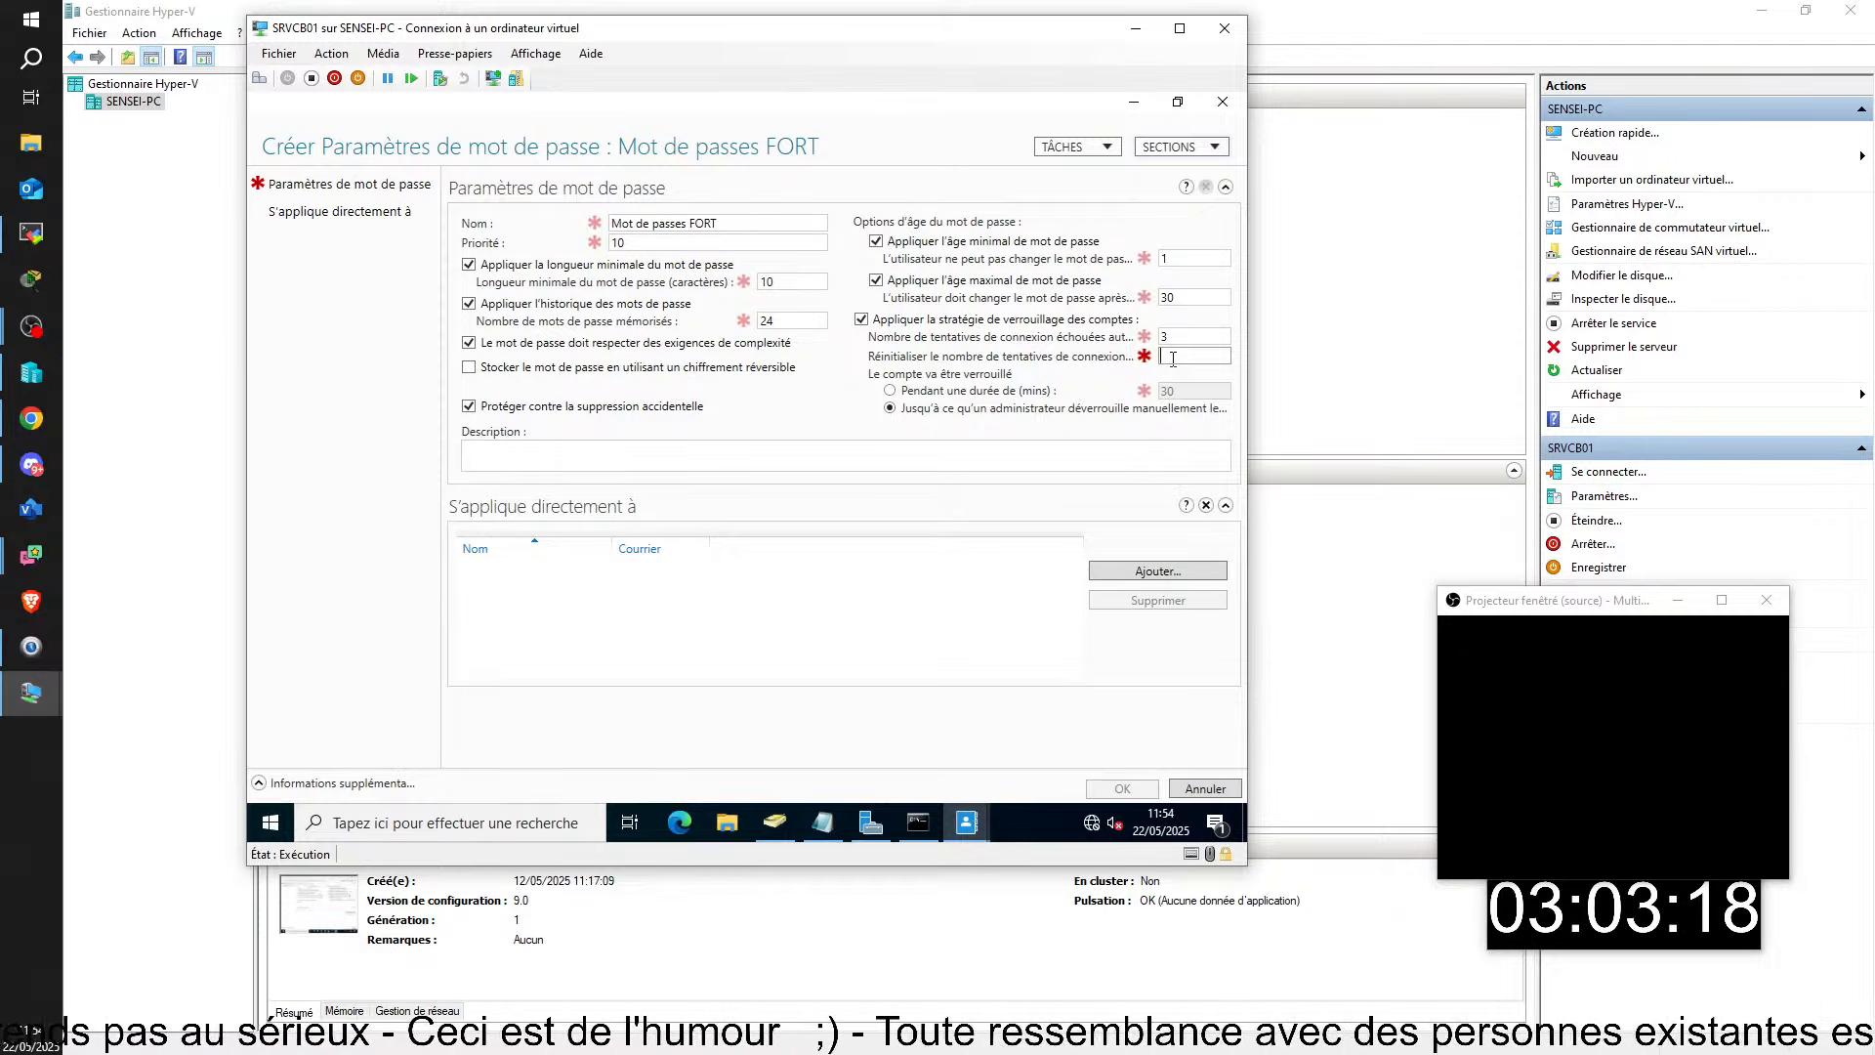
type("99999")
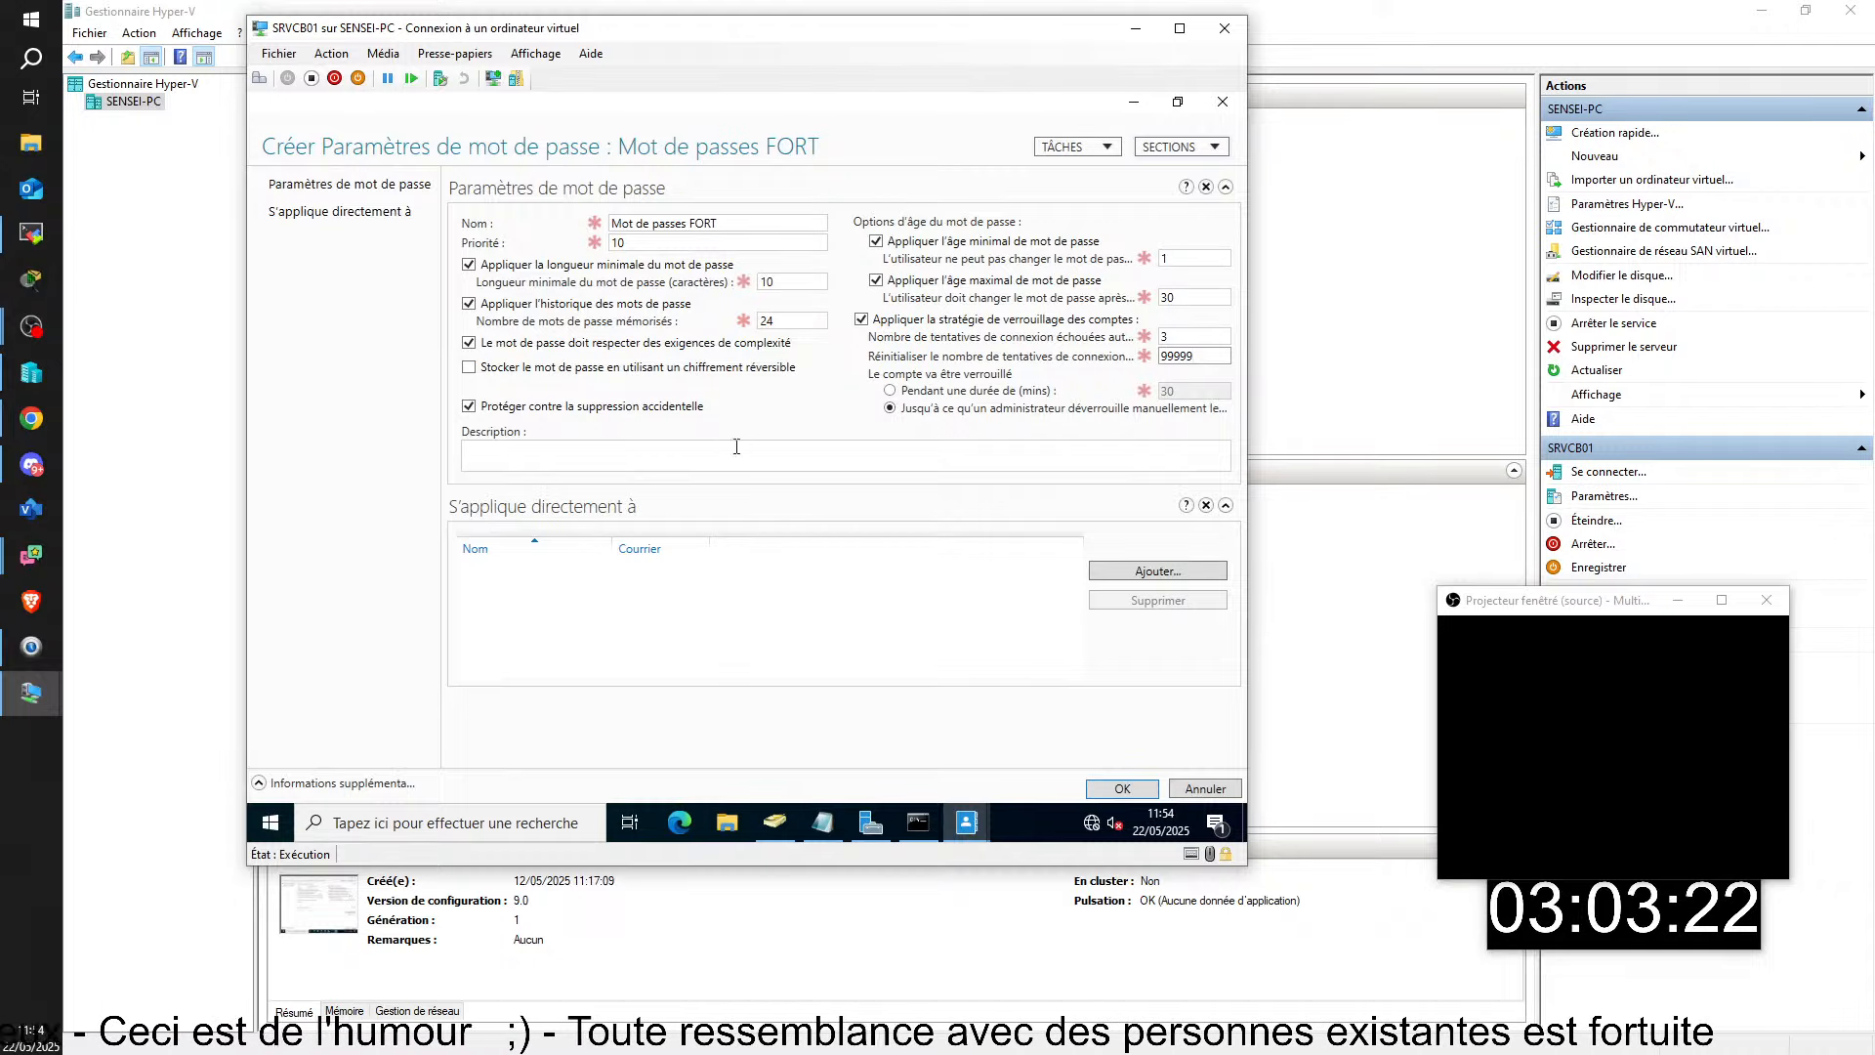
left_click(469, 405)
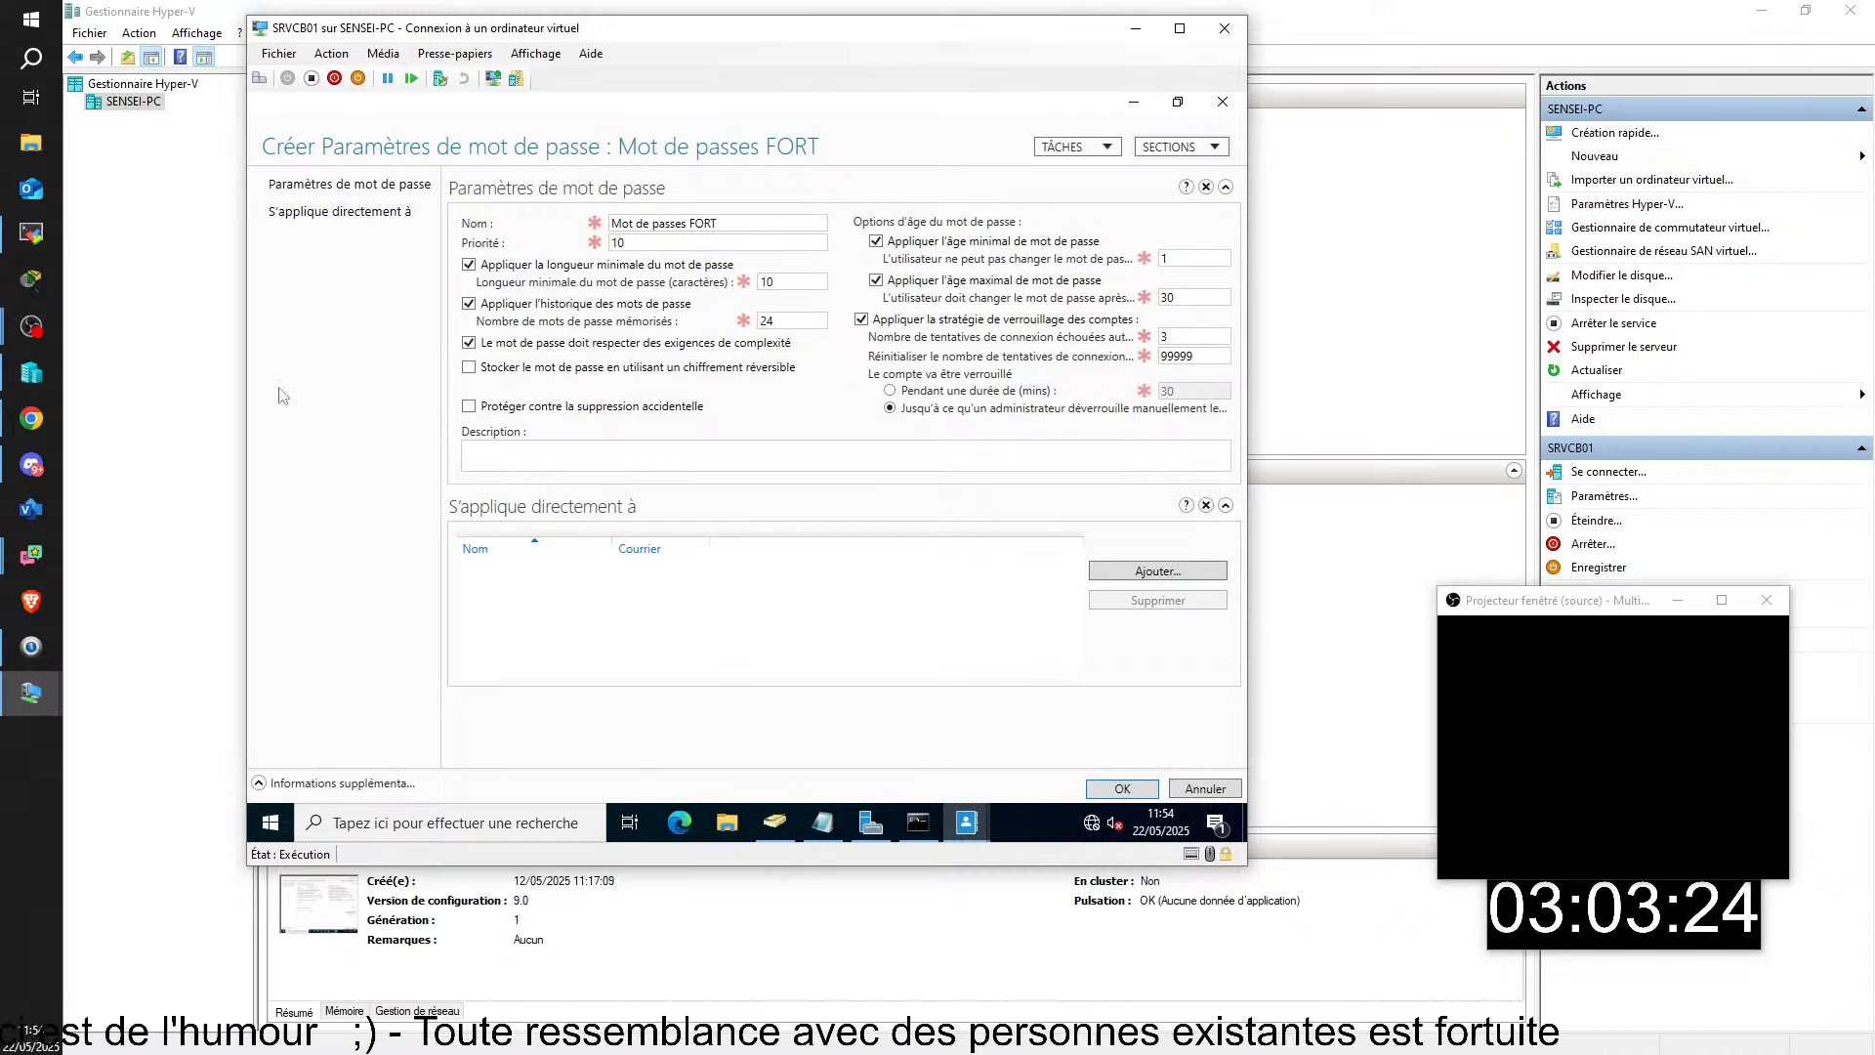
left_click(507, 405)
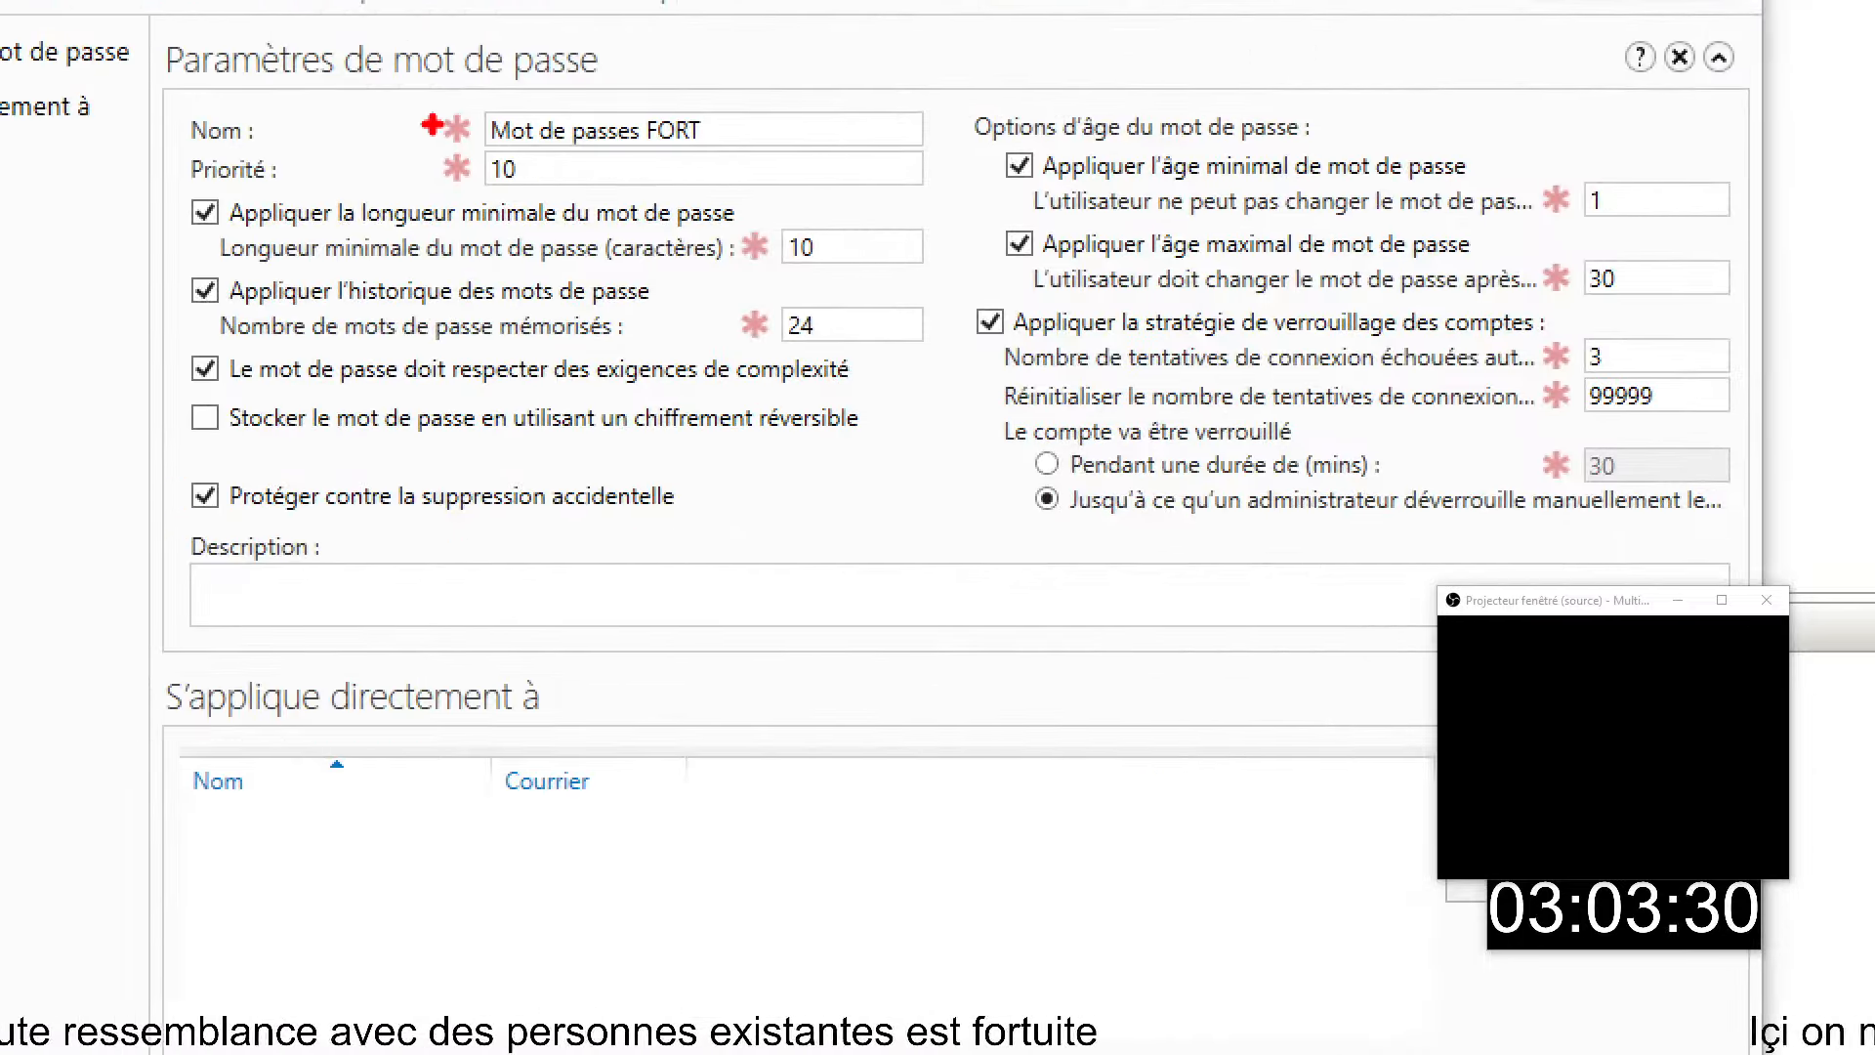
- Review the name, priority, length, history, complexity, maximum age and lockout settings, marking them on screen with red arrows and boxes
left_click_drag(327, 95, 435, 127)
left_click_drag(277, 132, 451, 181)
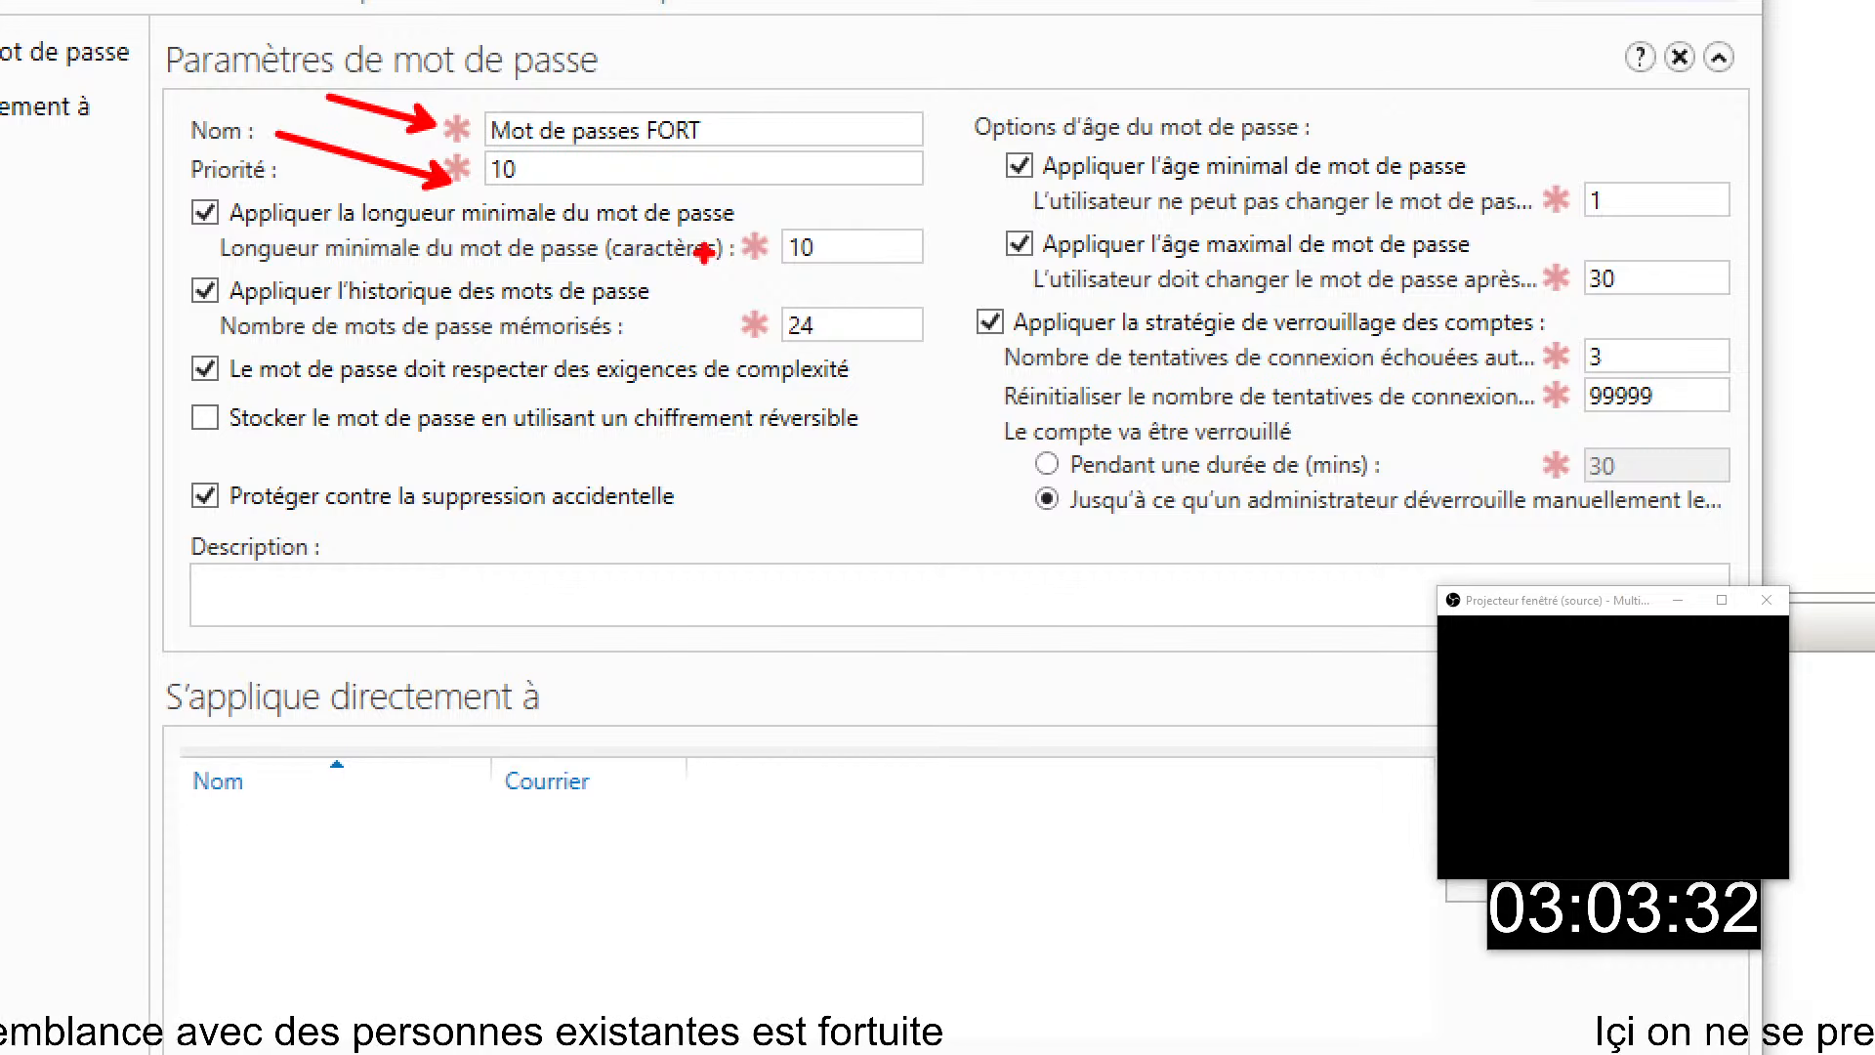
mouse_move(729, 222)
left_mouse_down()
mouse_move(851, 279)
mouse_move(873, 364)
mouse_move(853, 361)
left_mouse_up()
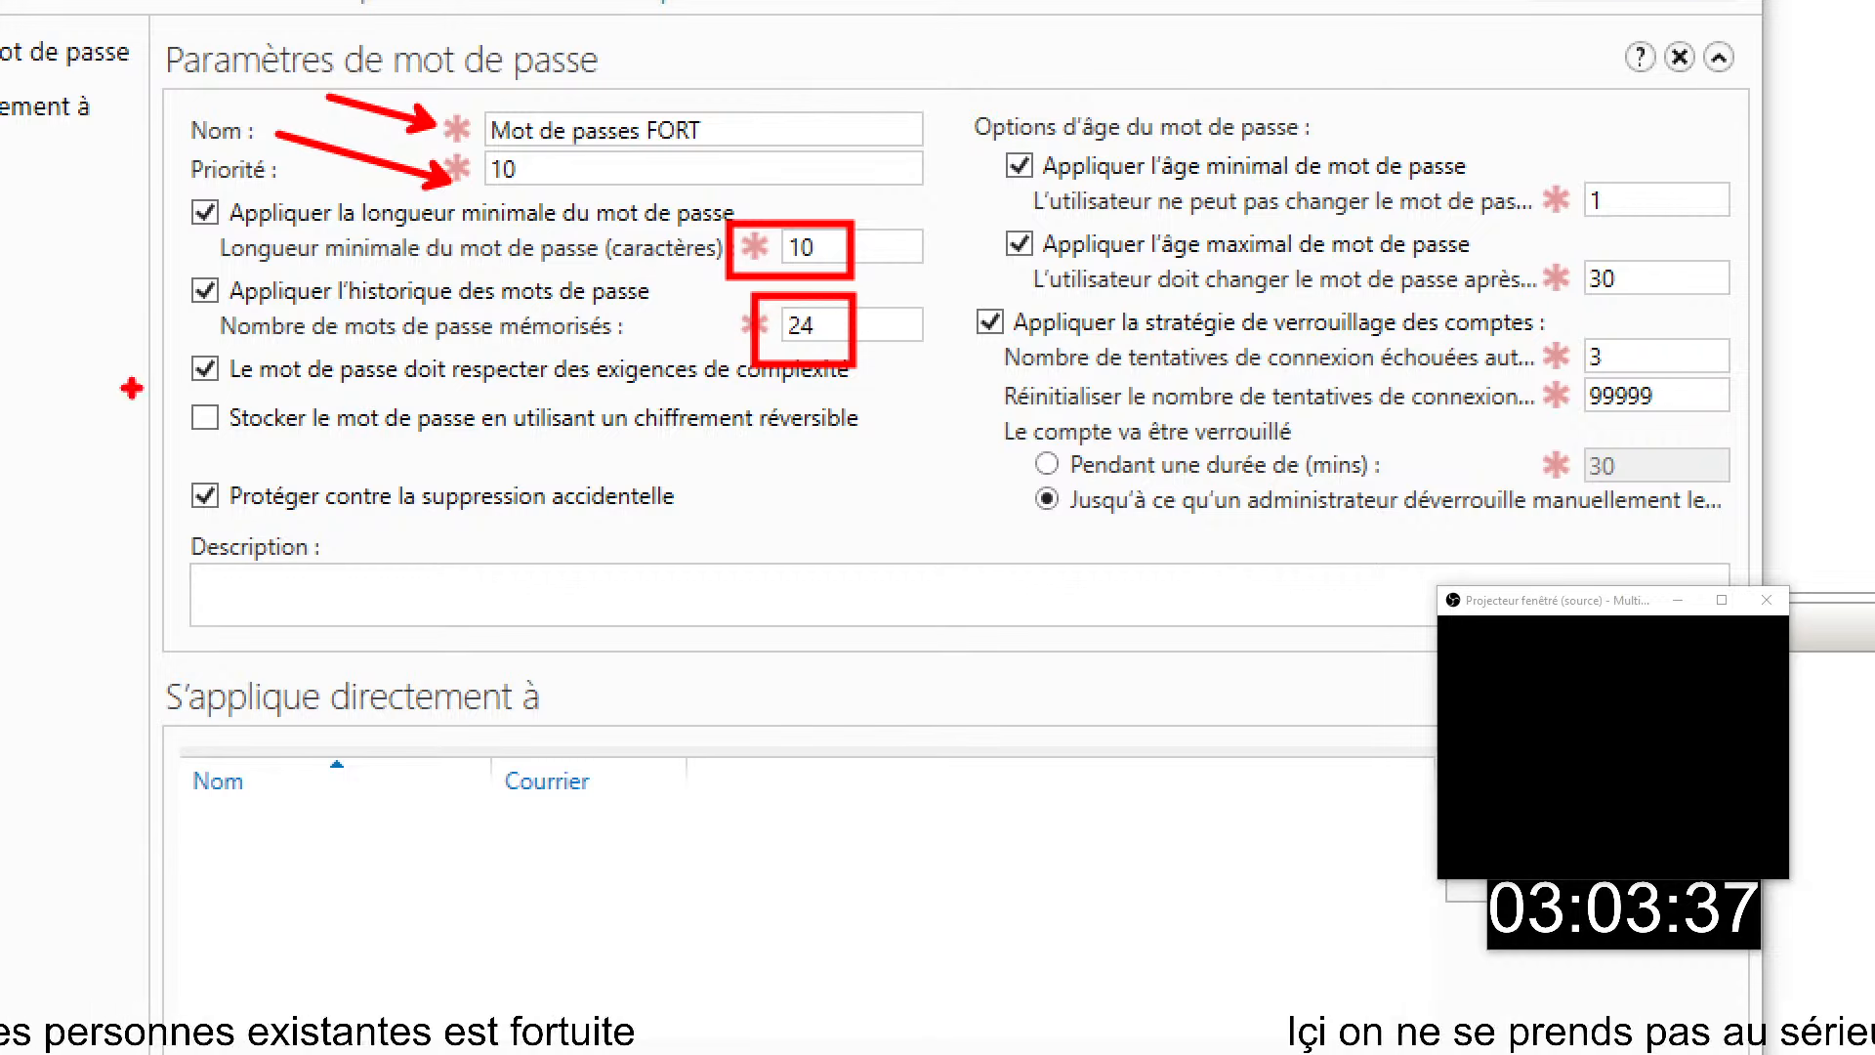
left_click_drag(166, 339, 278, 395)
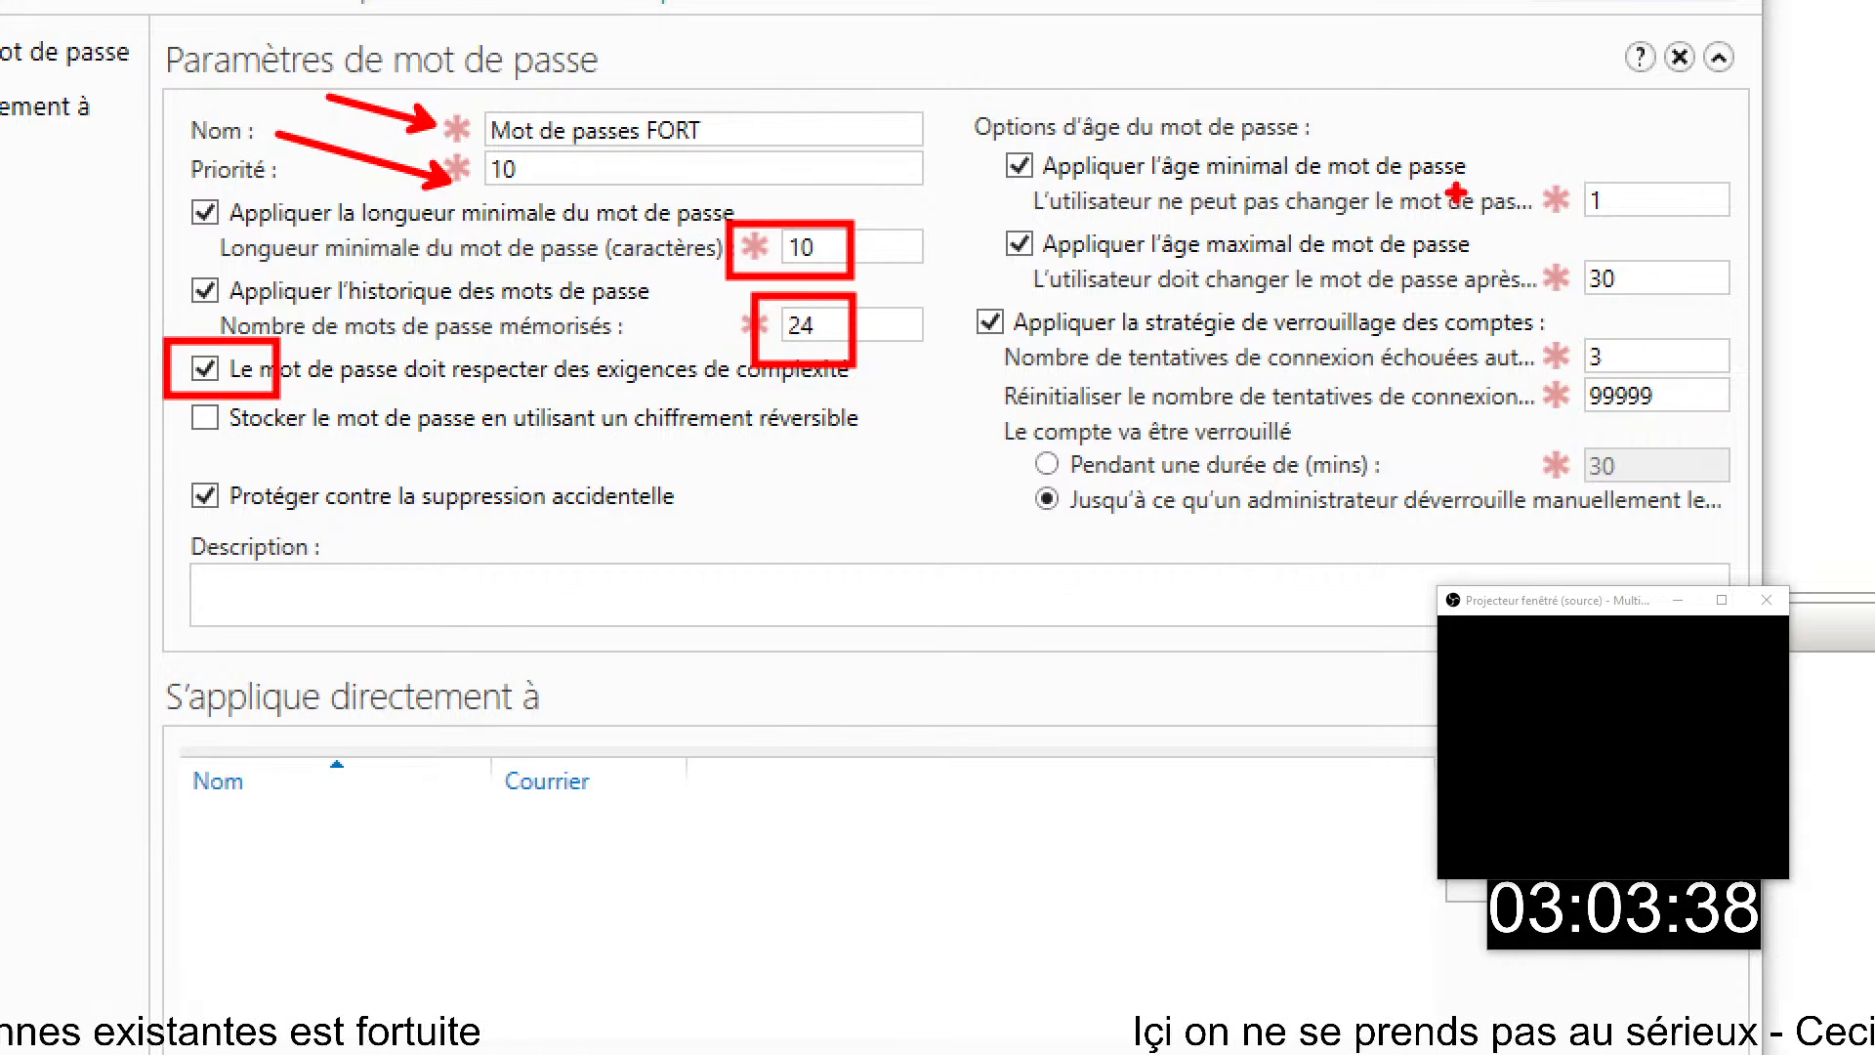
left_click_drag(1560, 182, 1646, 208)
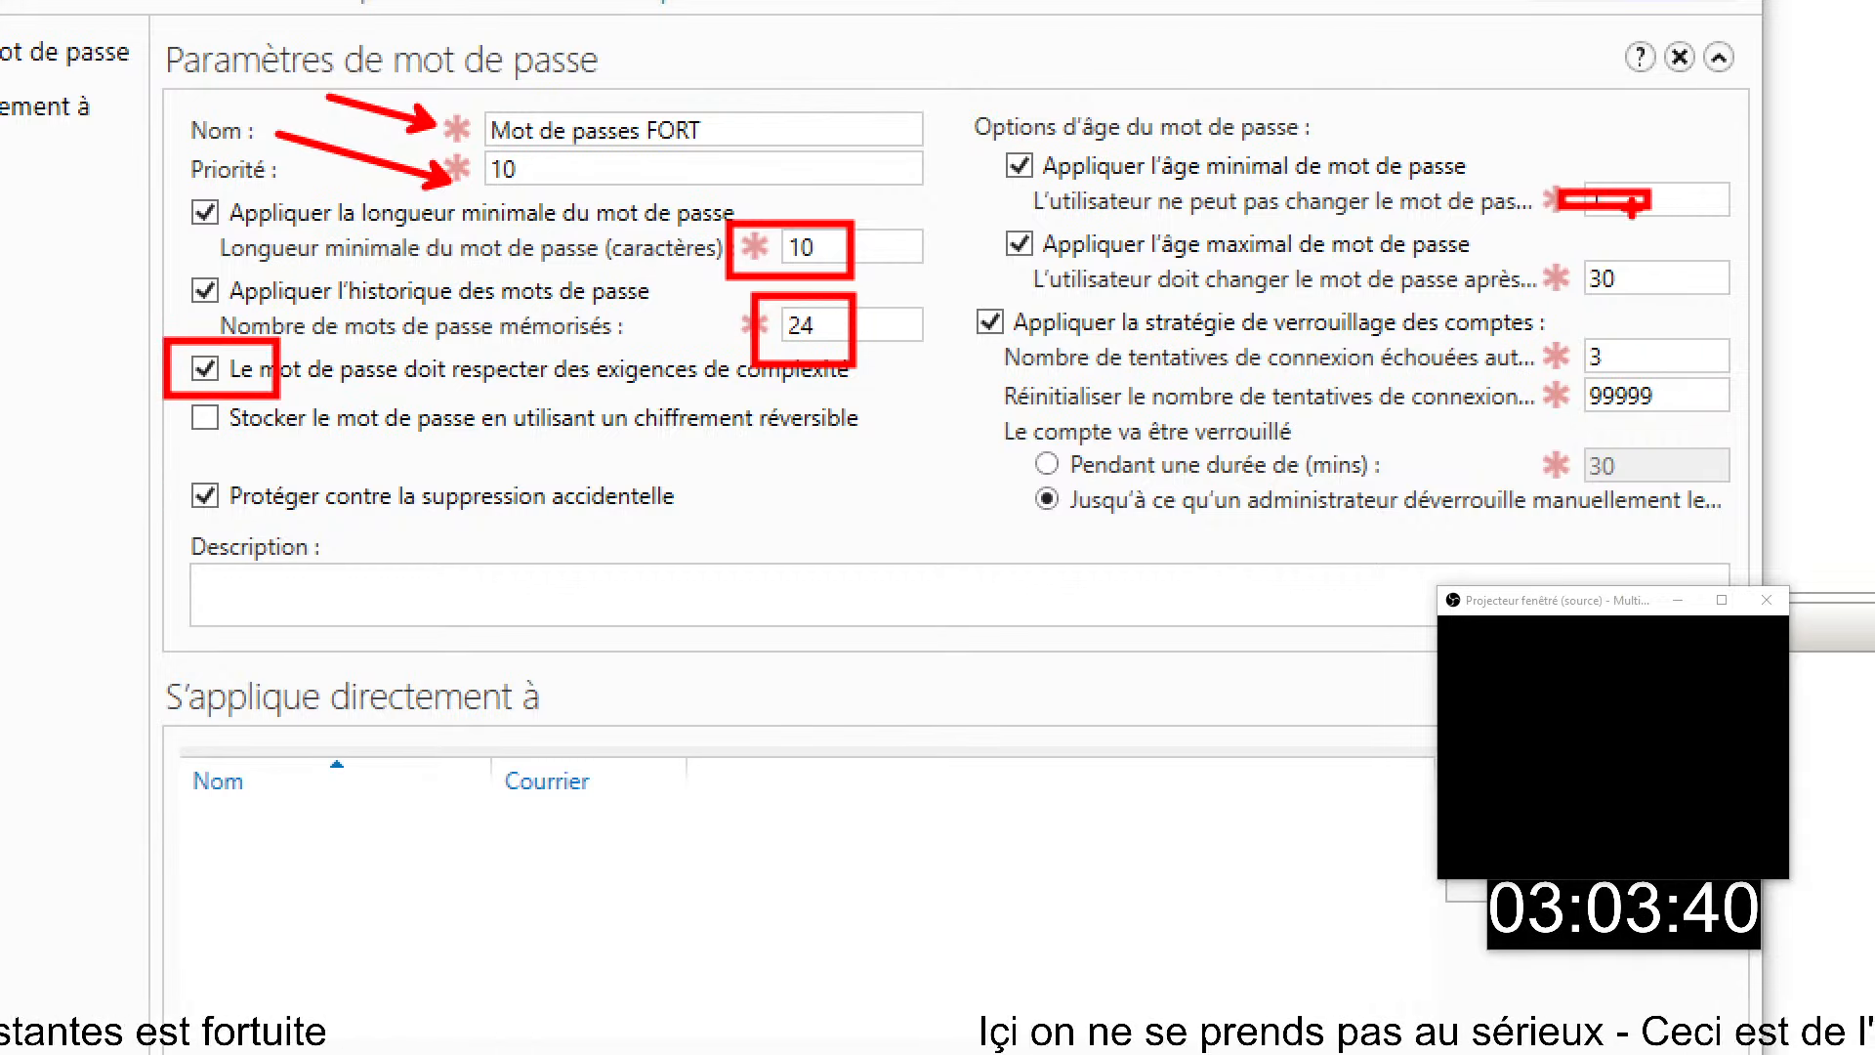
key("ctrl+z")
left_click_drag(1578, 281, 1402, 198)
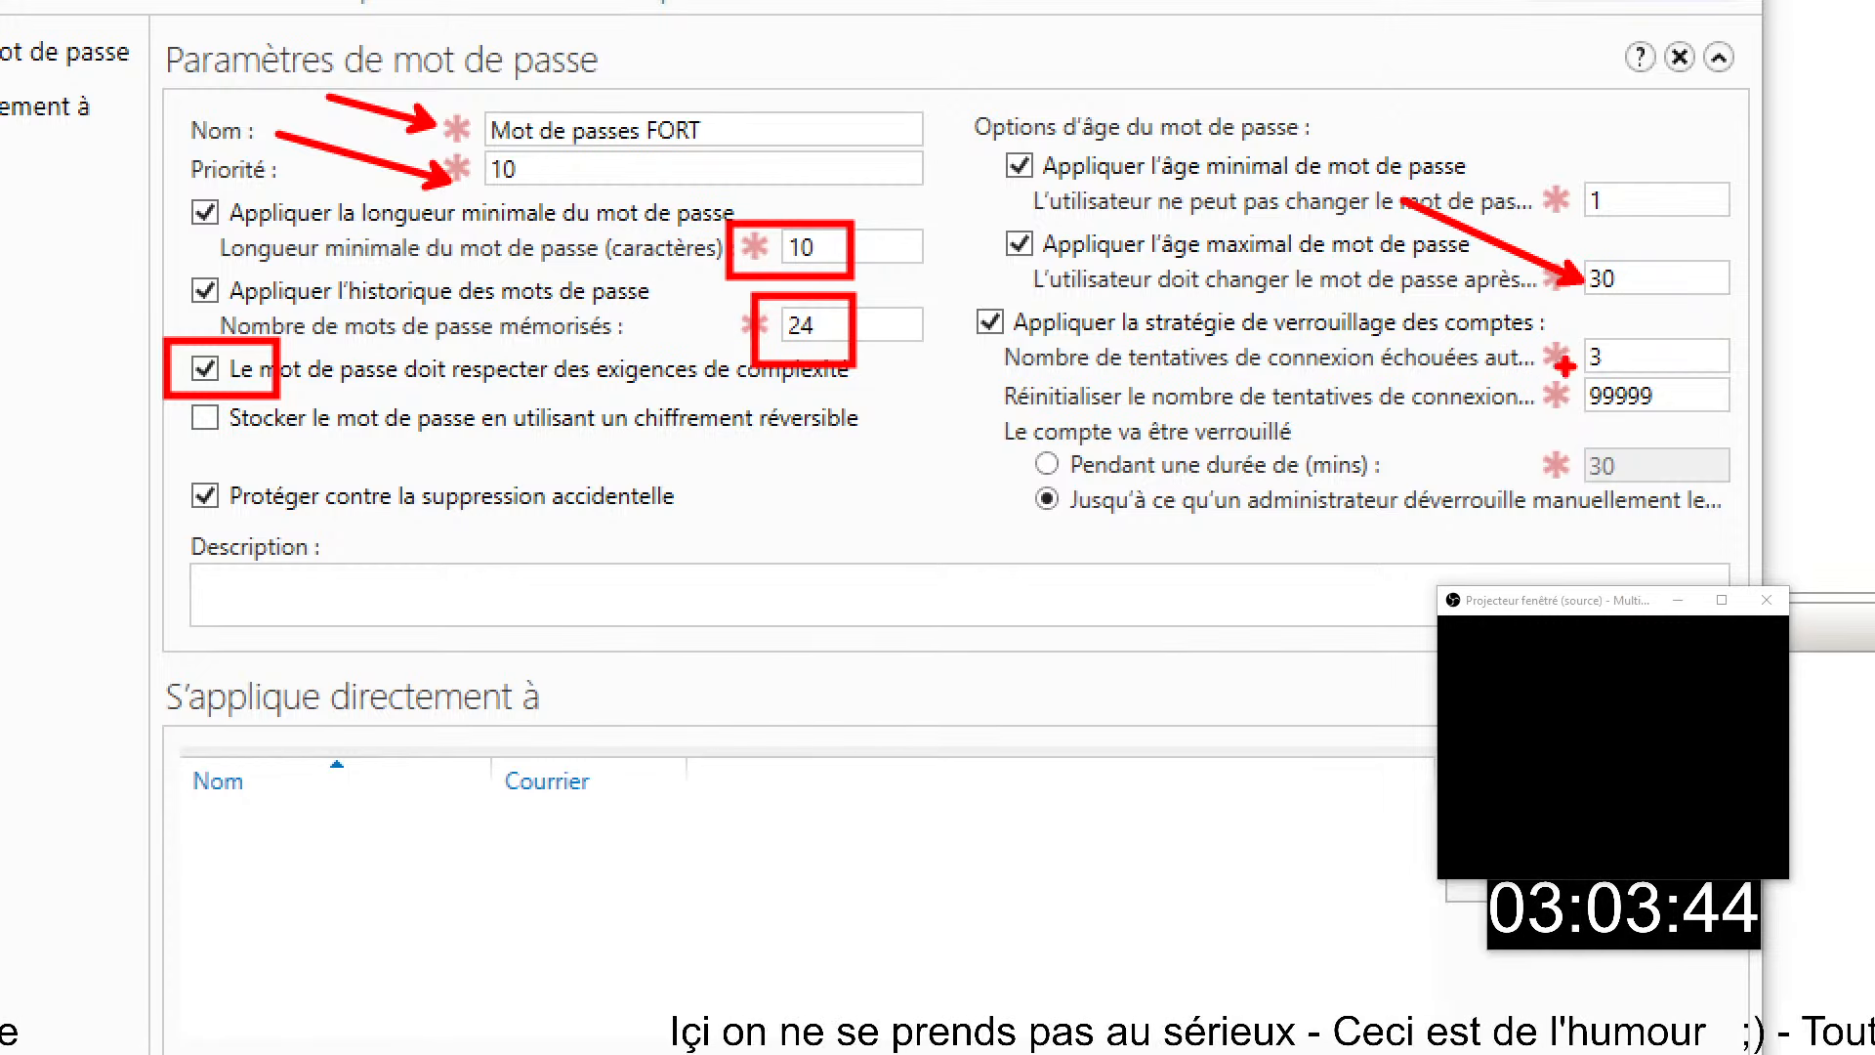
left_click_drag(1574, 353, 1447, 320)
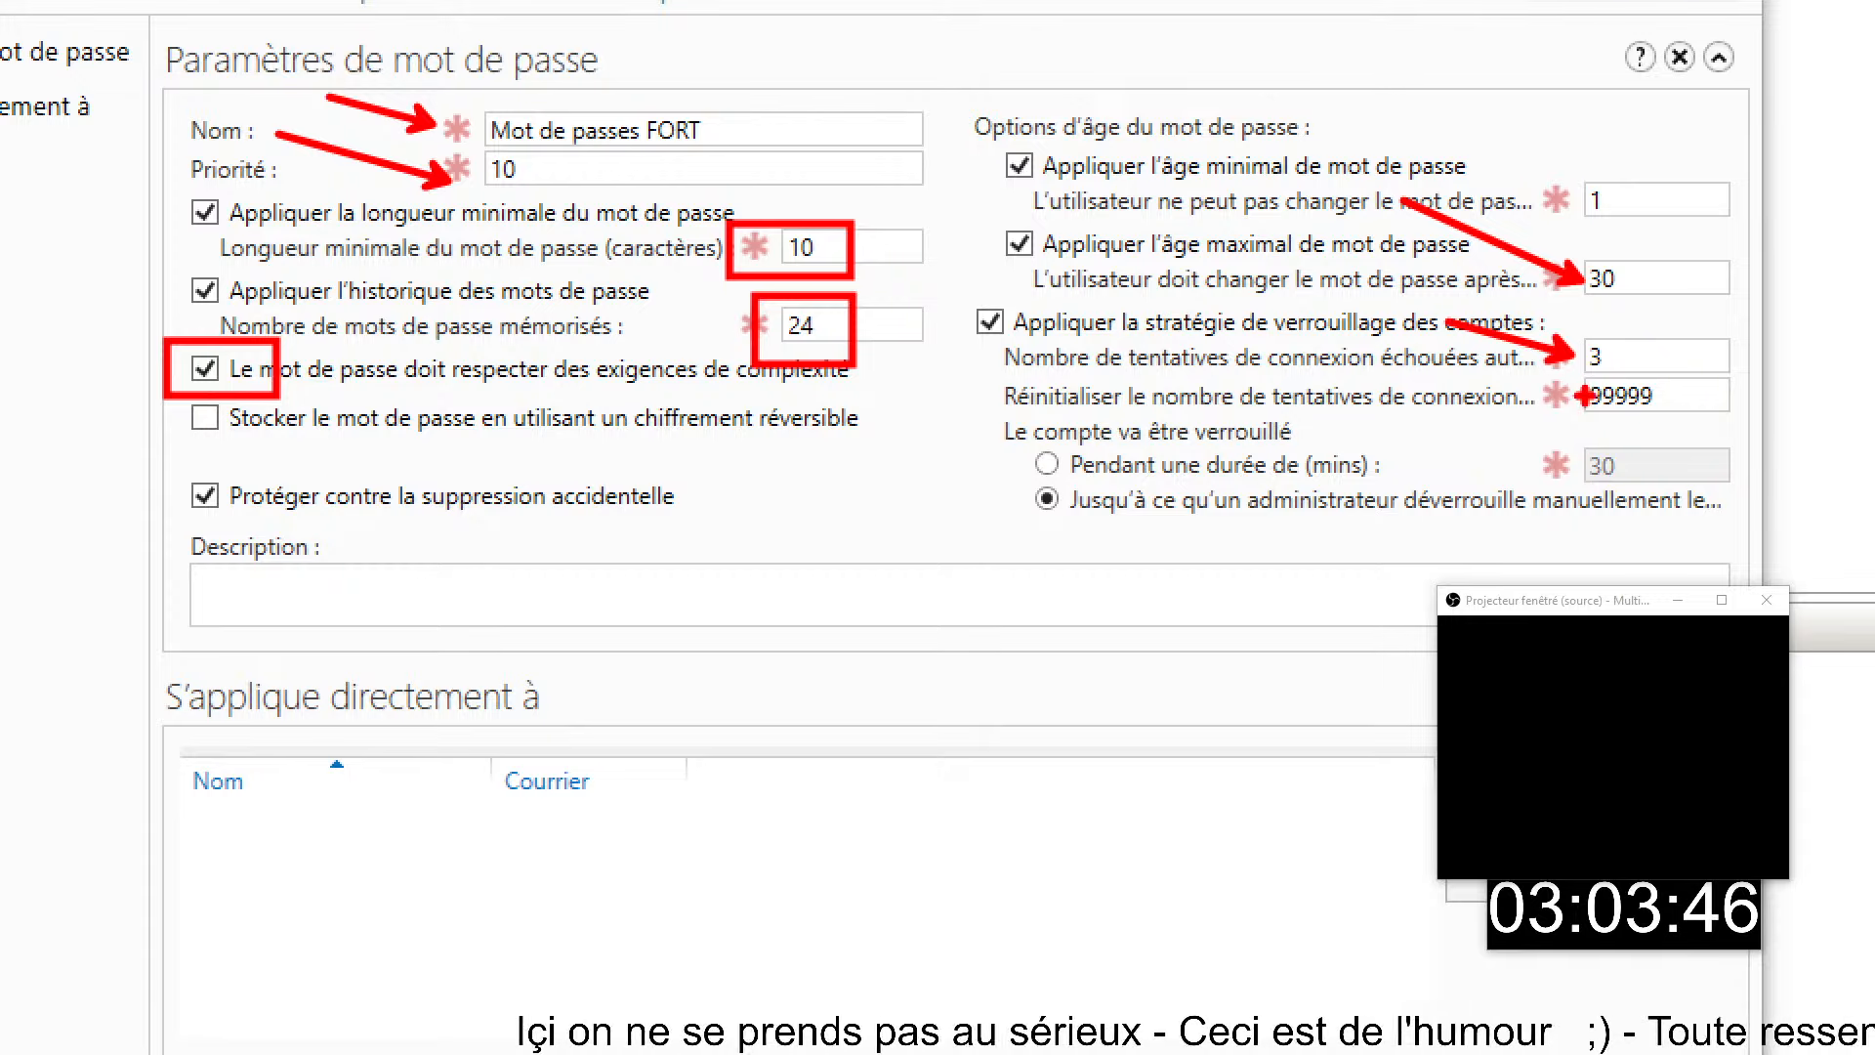
left_click_drag(1581, 395, 1494, 371)
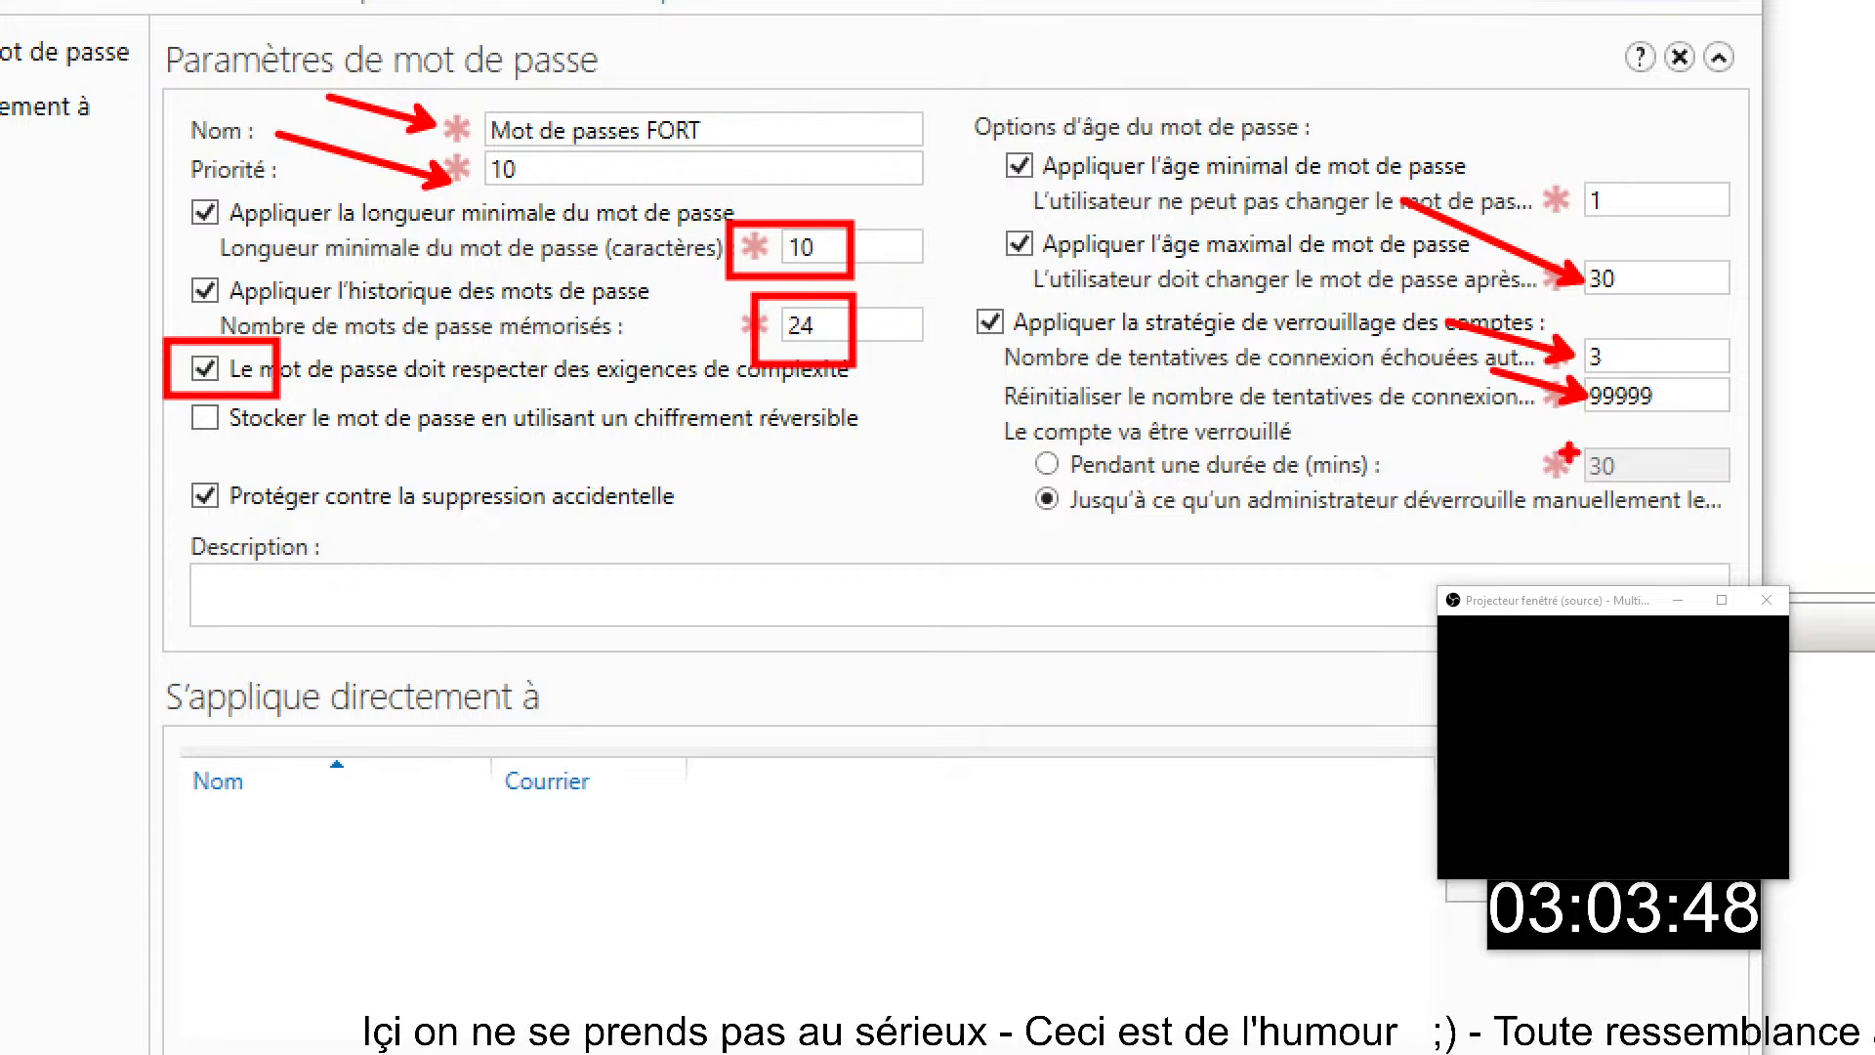
left_click_drag(1007, 474, 1711, 532)
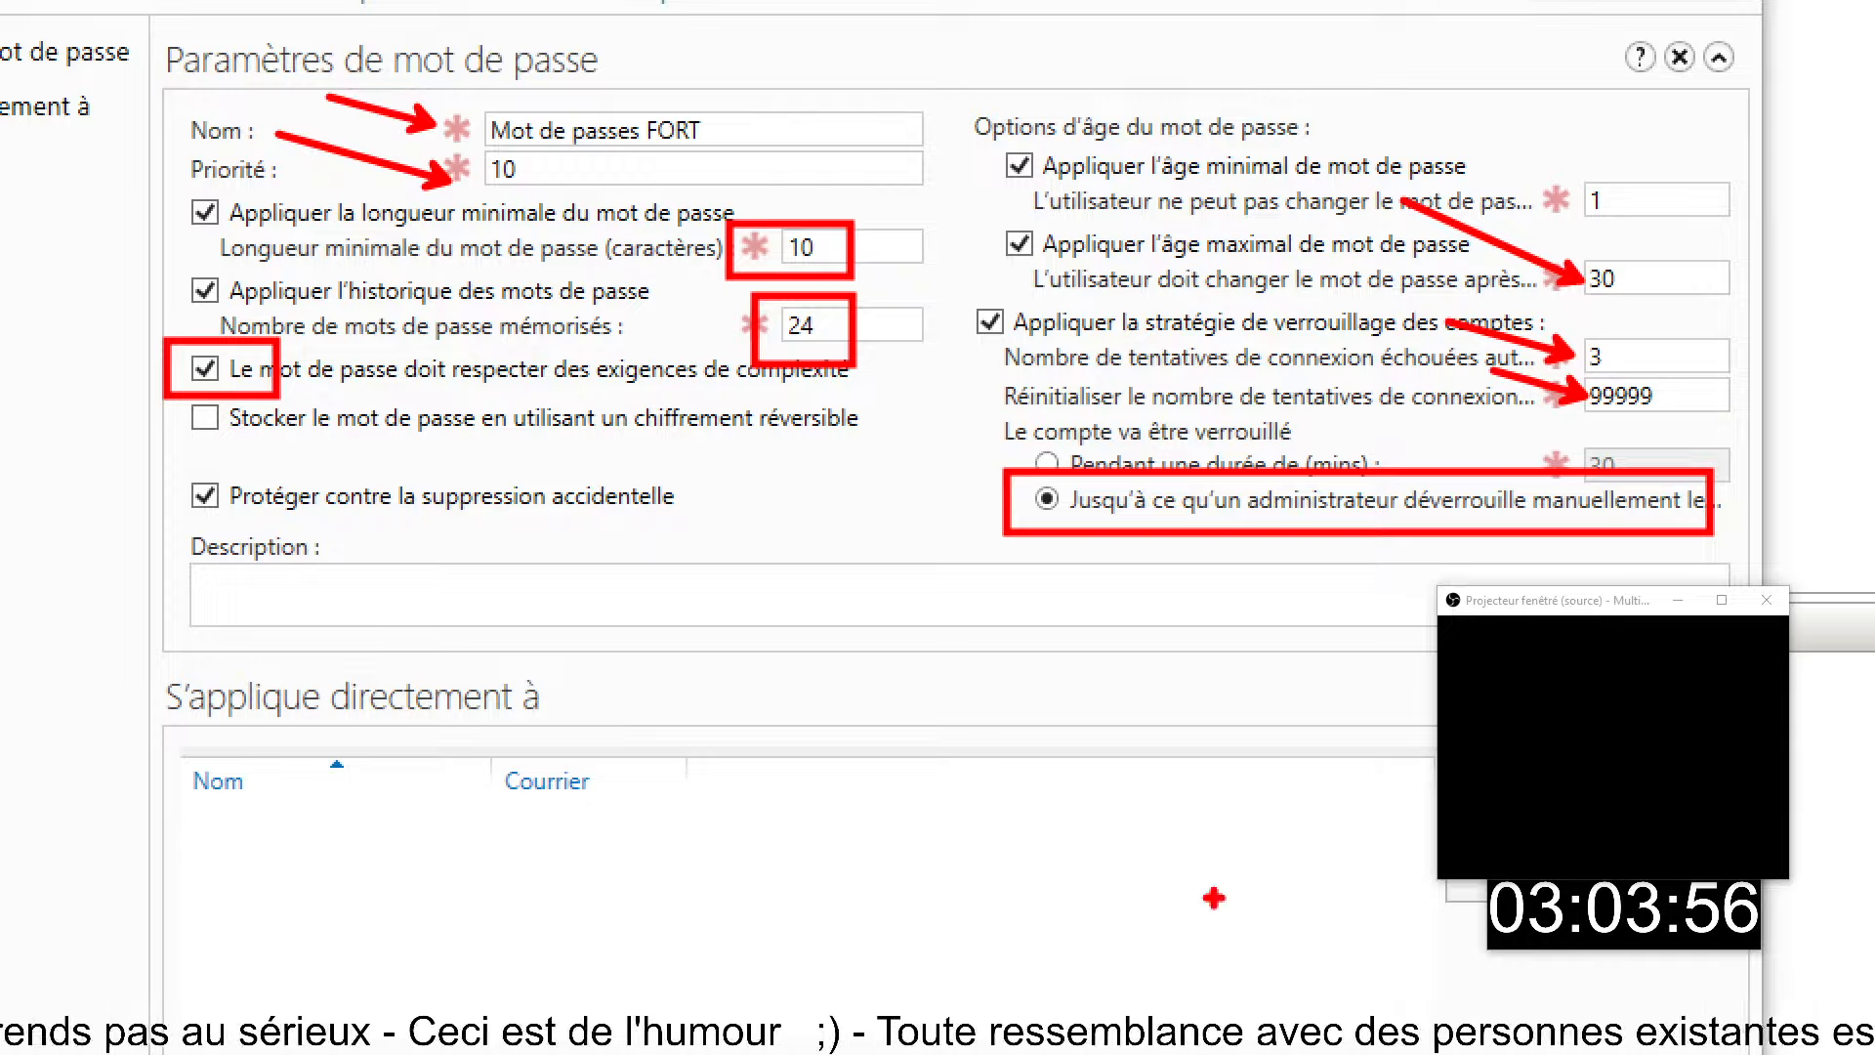
key("Escape")
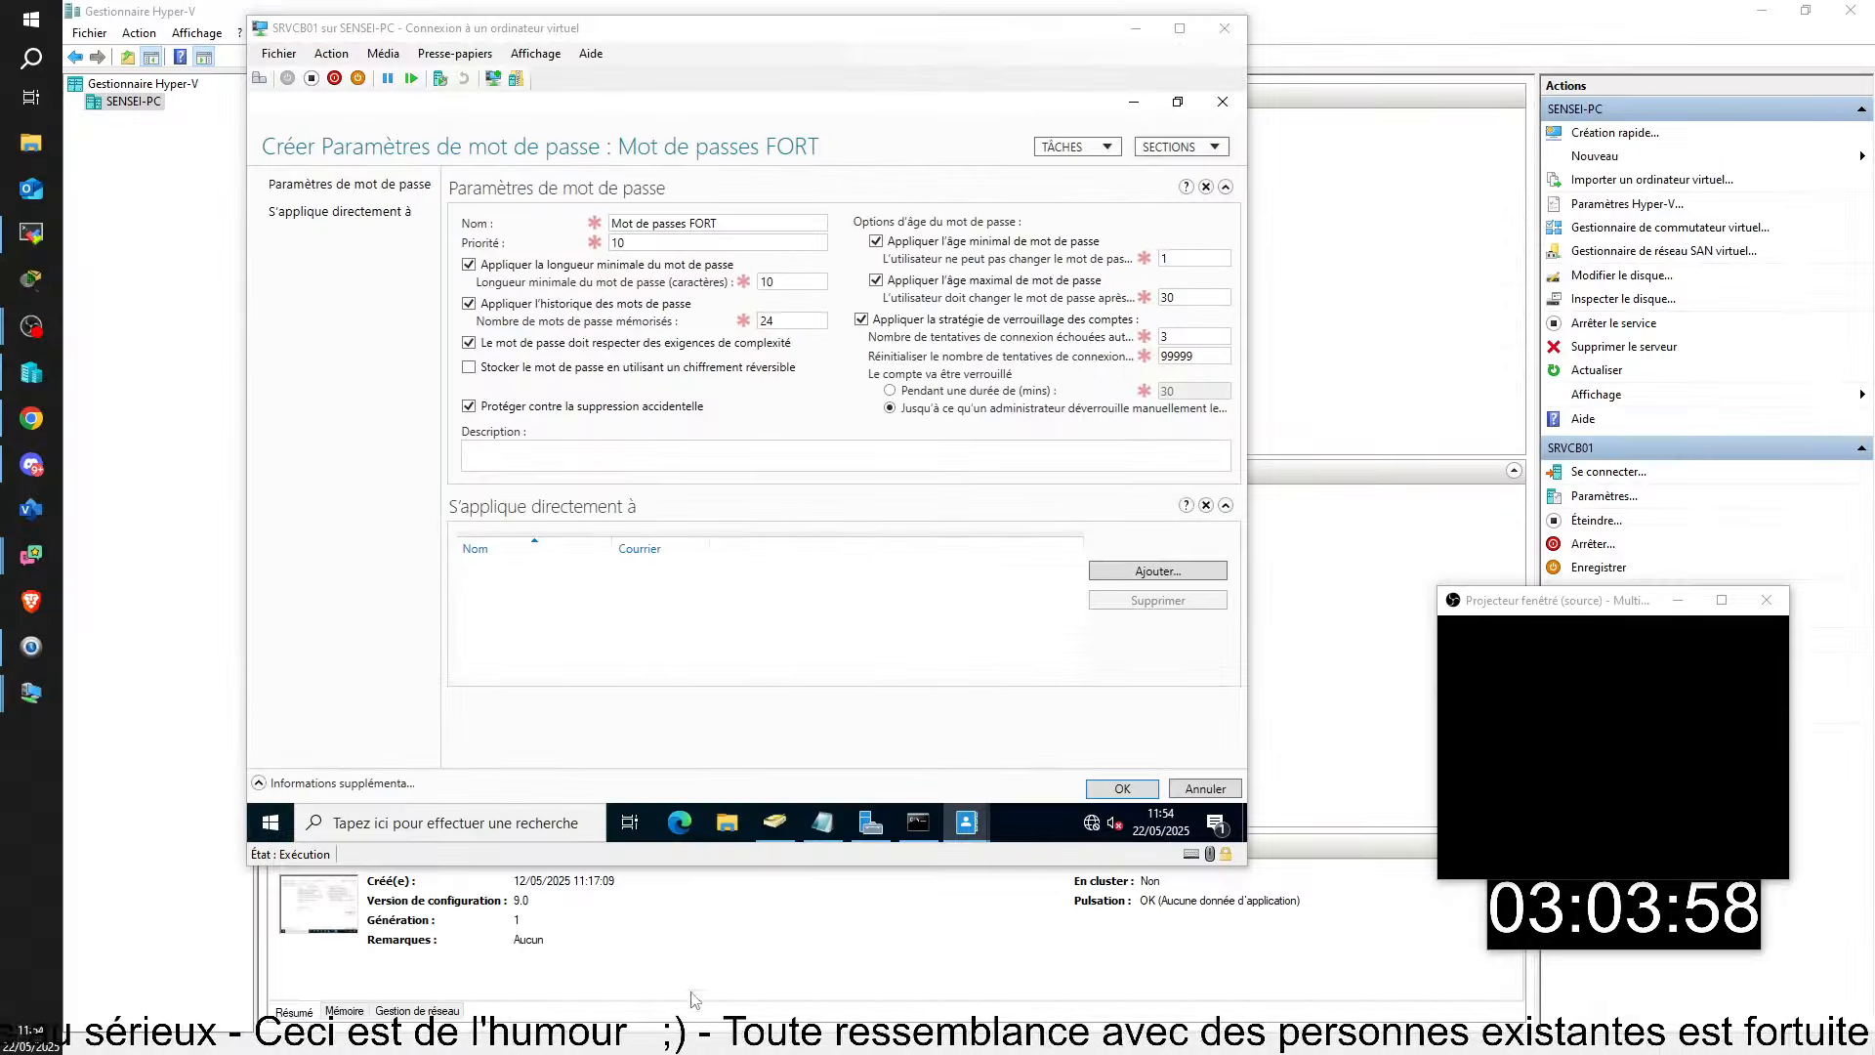
- Zoom in on the direct assignment section of the password settings and mark it in red on screen
key("ctrl+1")
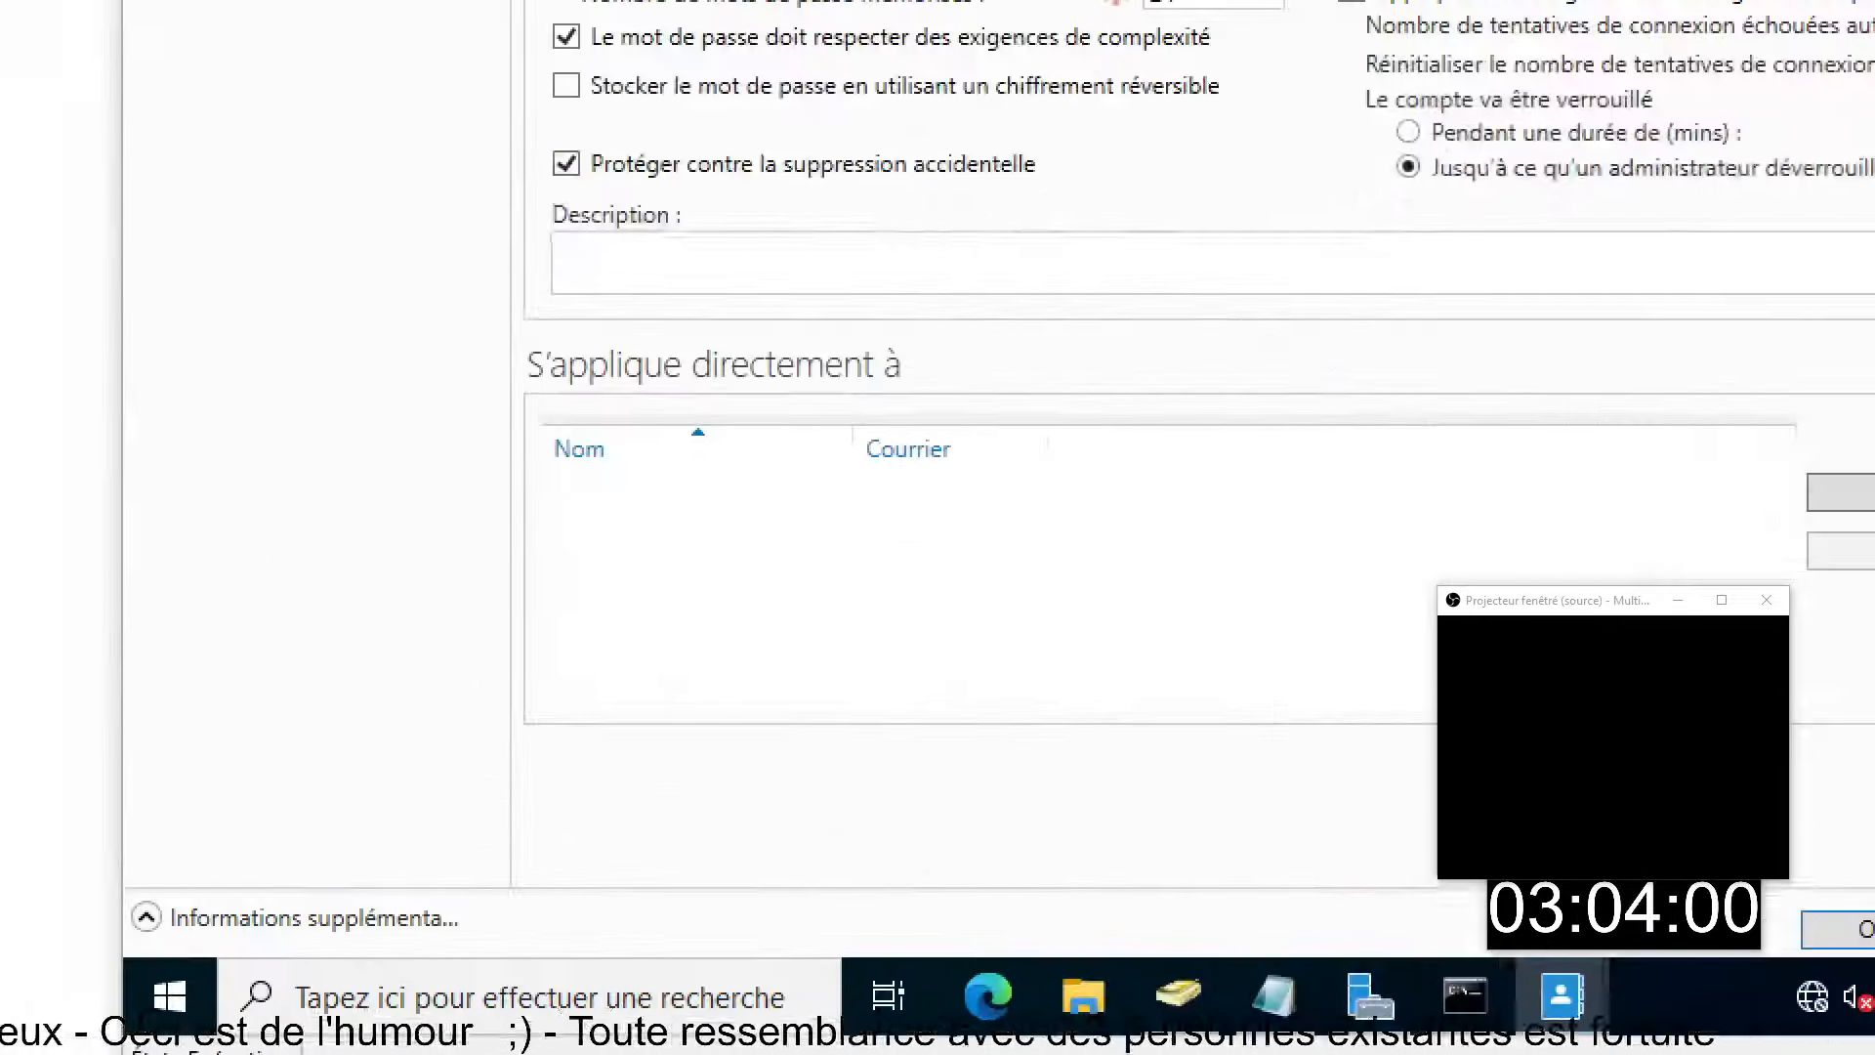
left_click(739, 712)
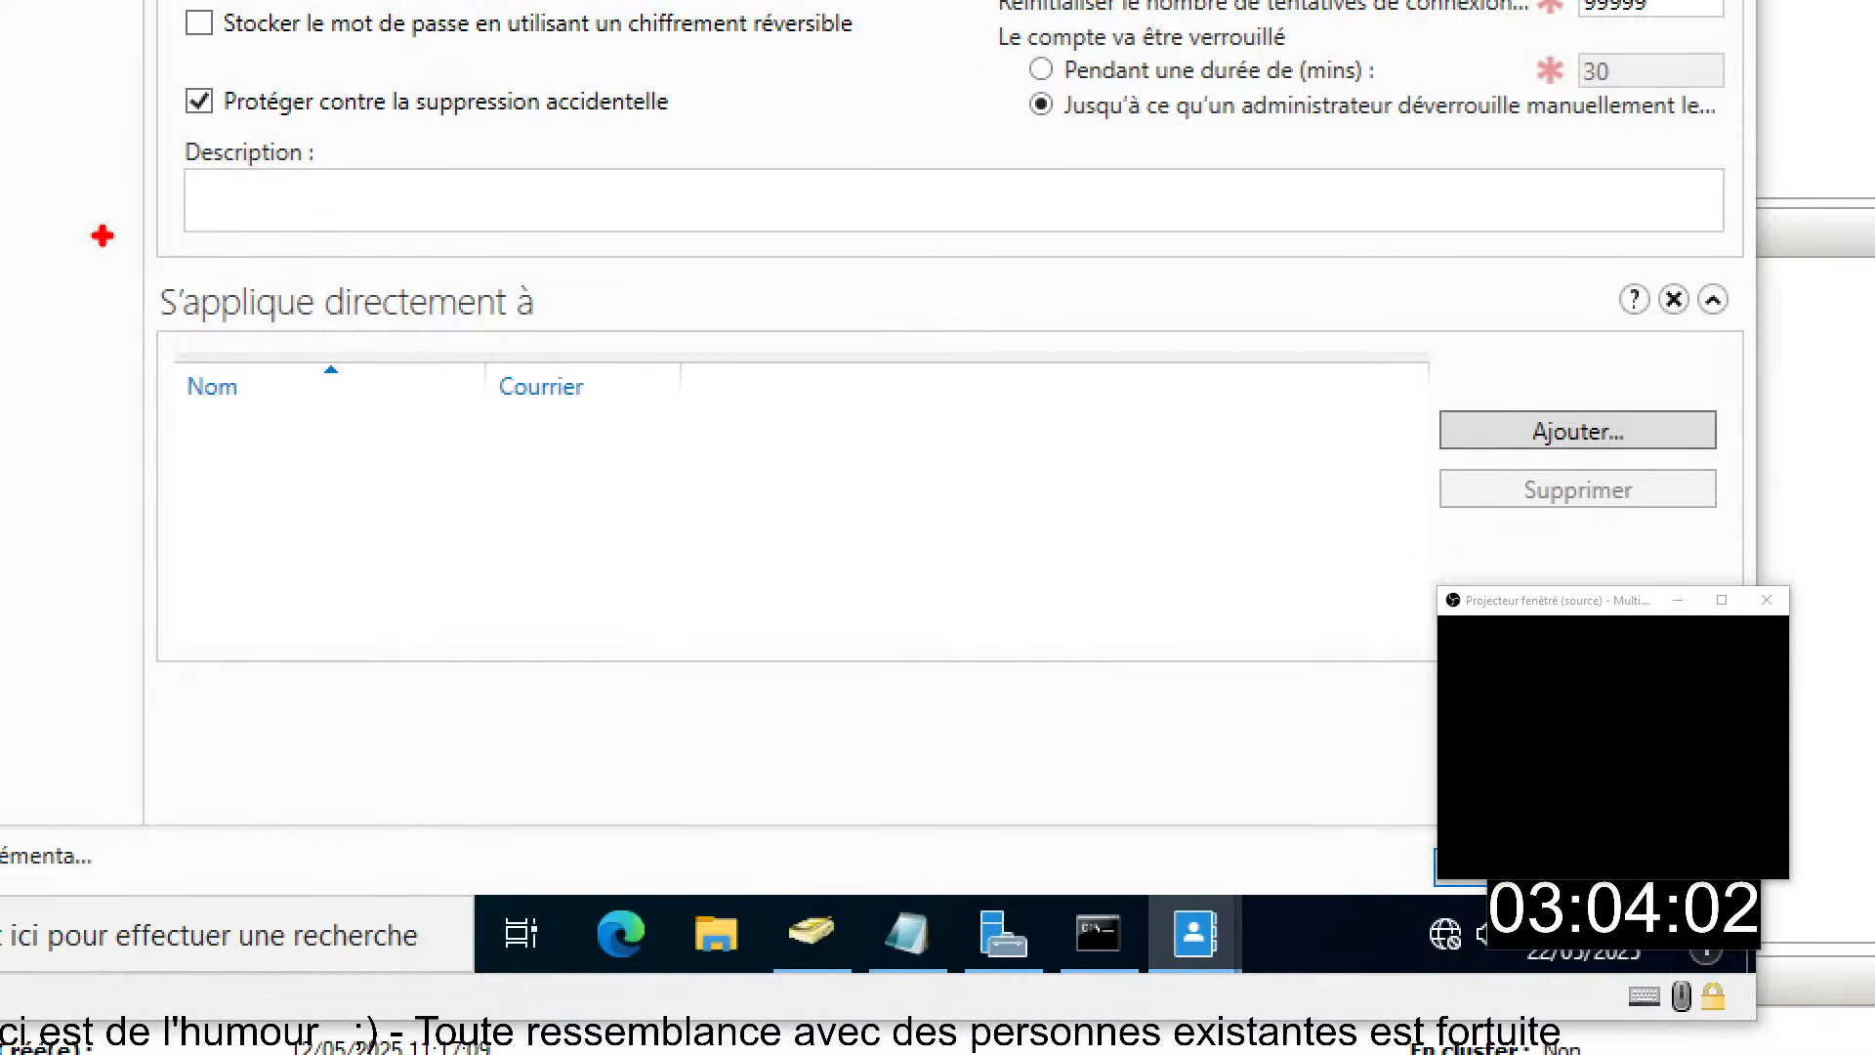
left_click_drag(110, 236, 1768, 543)
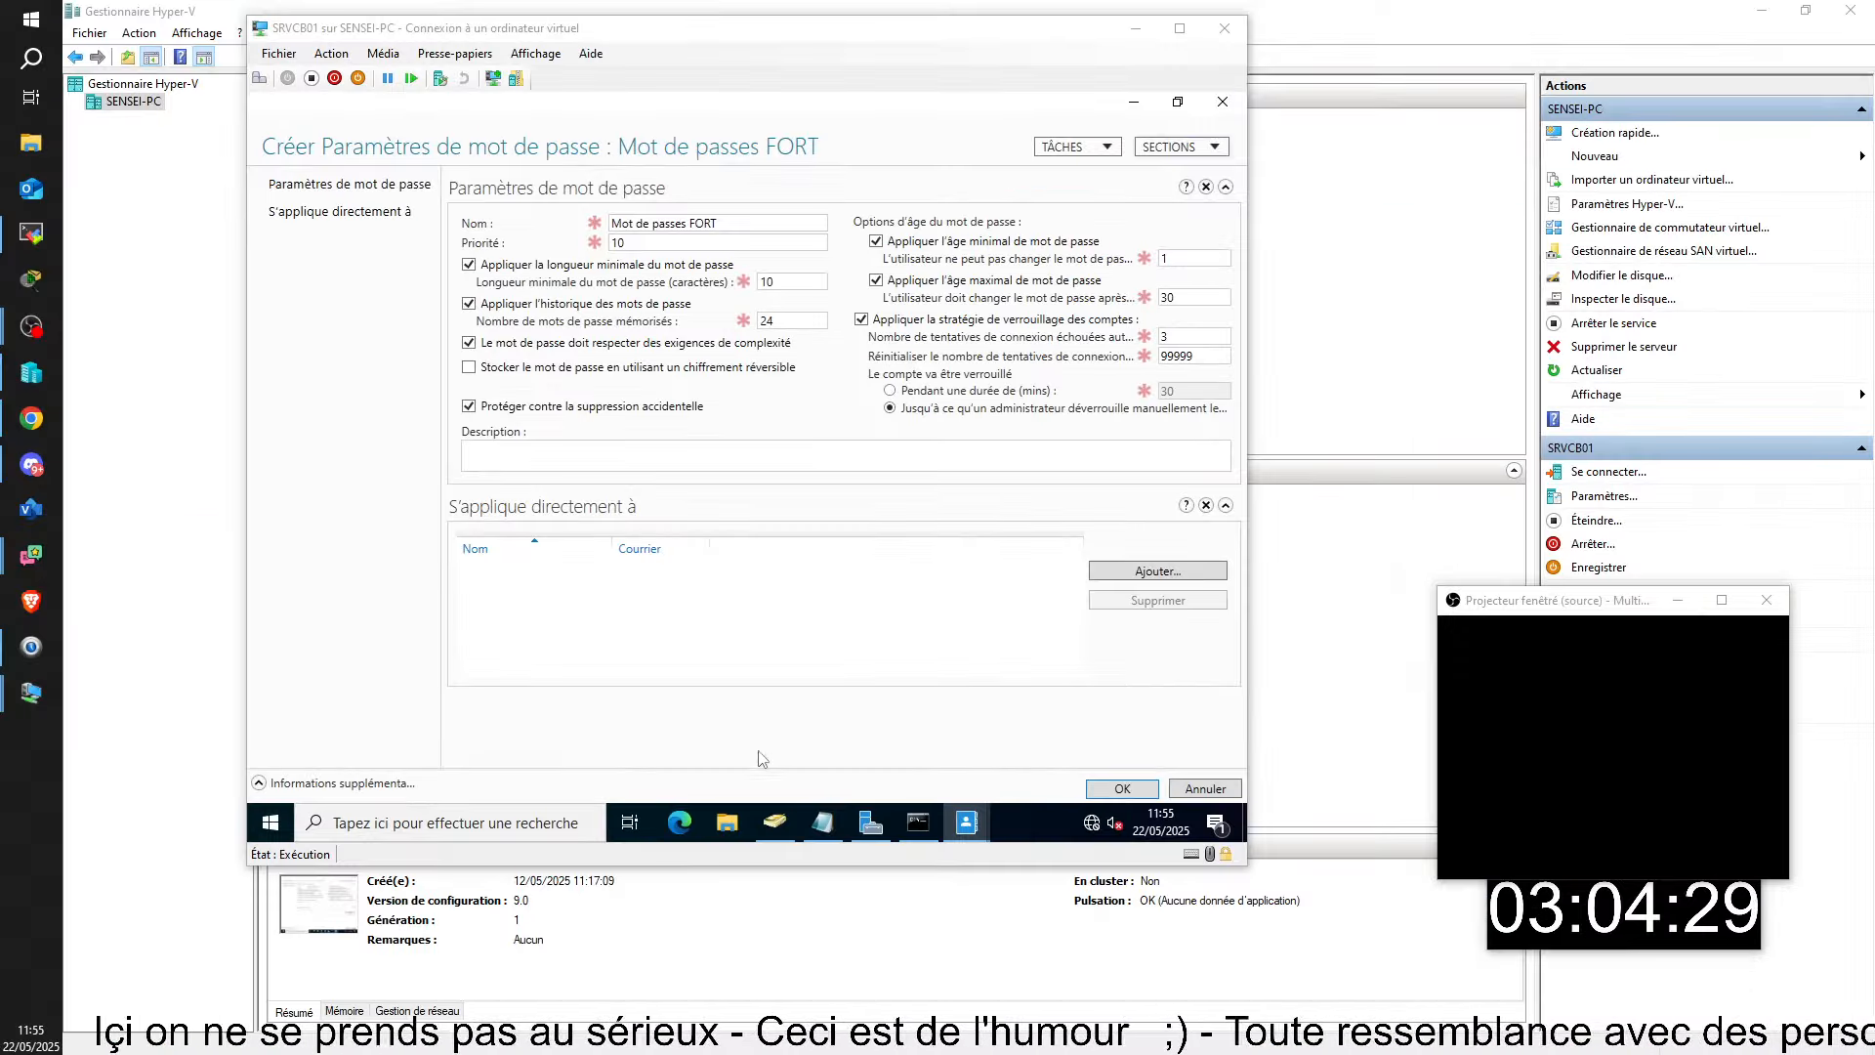
- Switch to Active Directory Users and Computers and open the GLOBAL organizational unit inside PSG/GROUPES
left_click(774, 821)
double_click(327, 354)
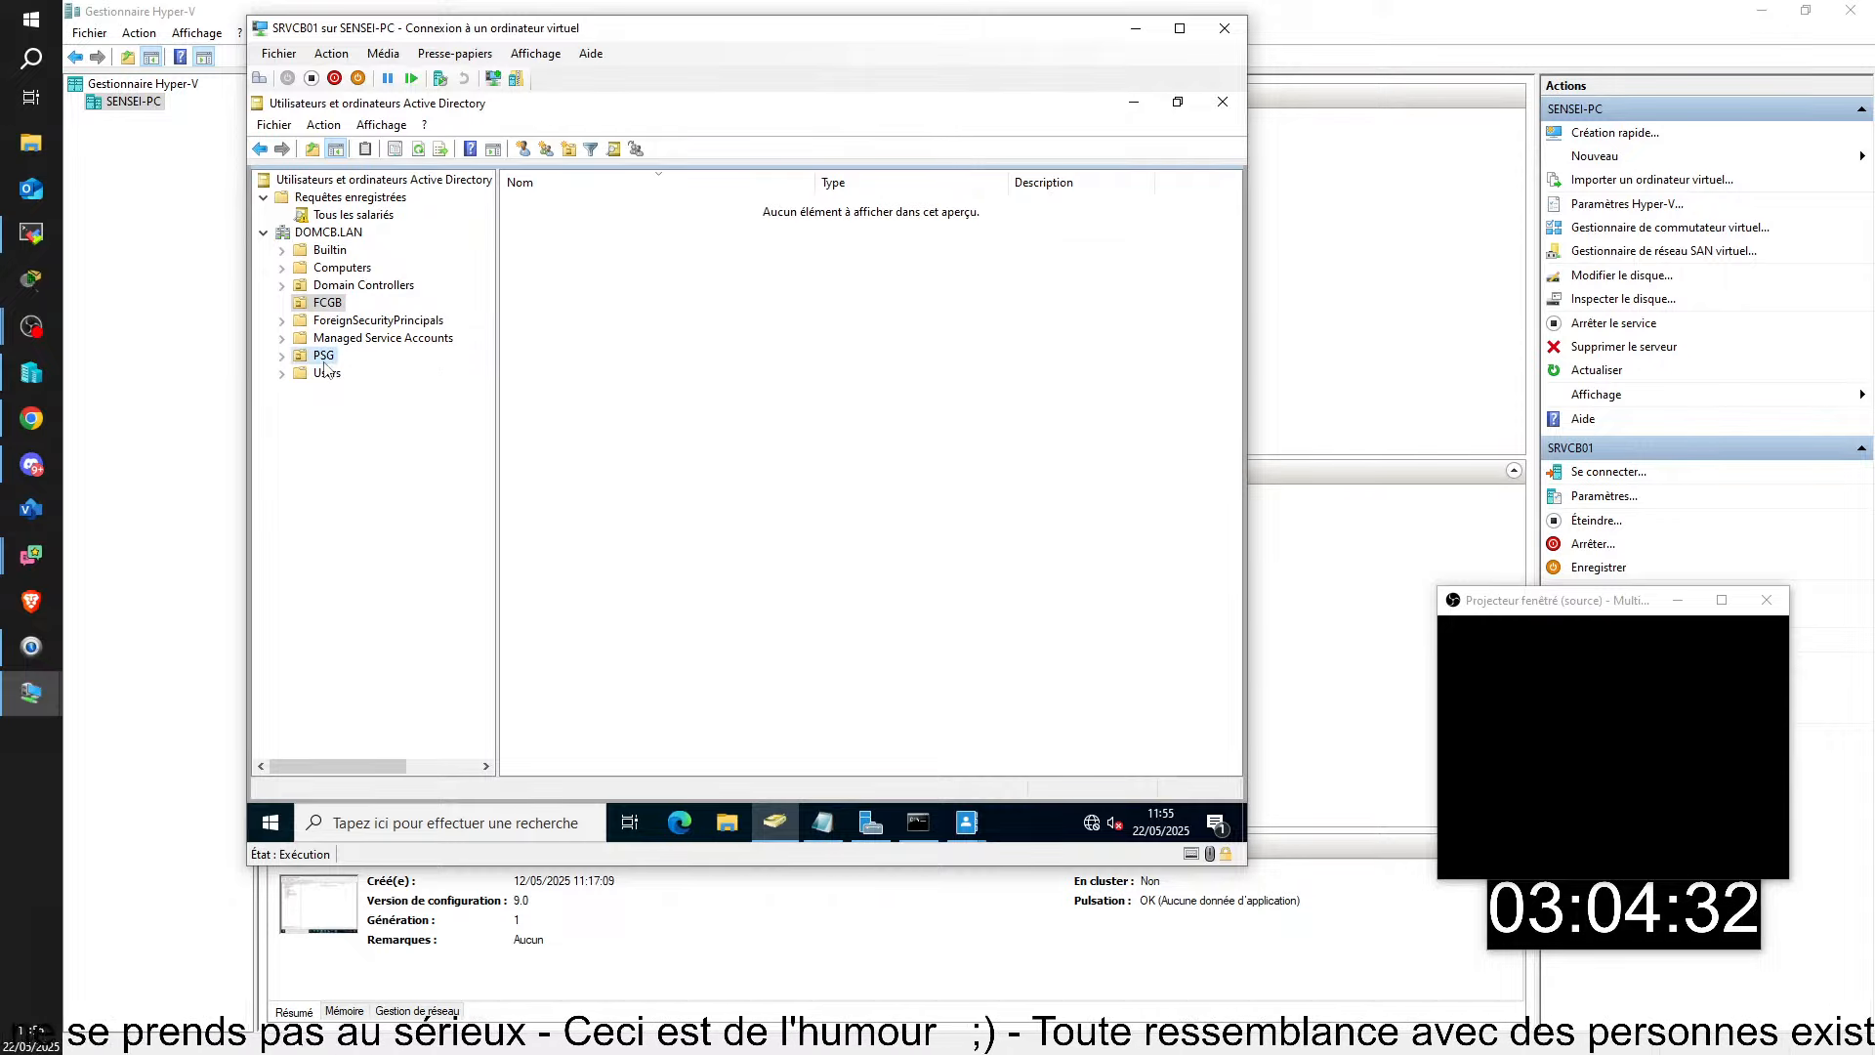
double_click(546, 259)
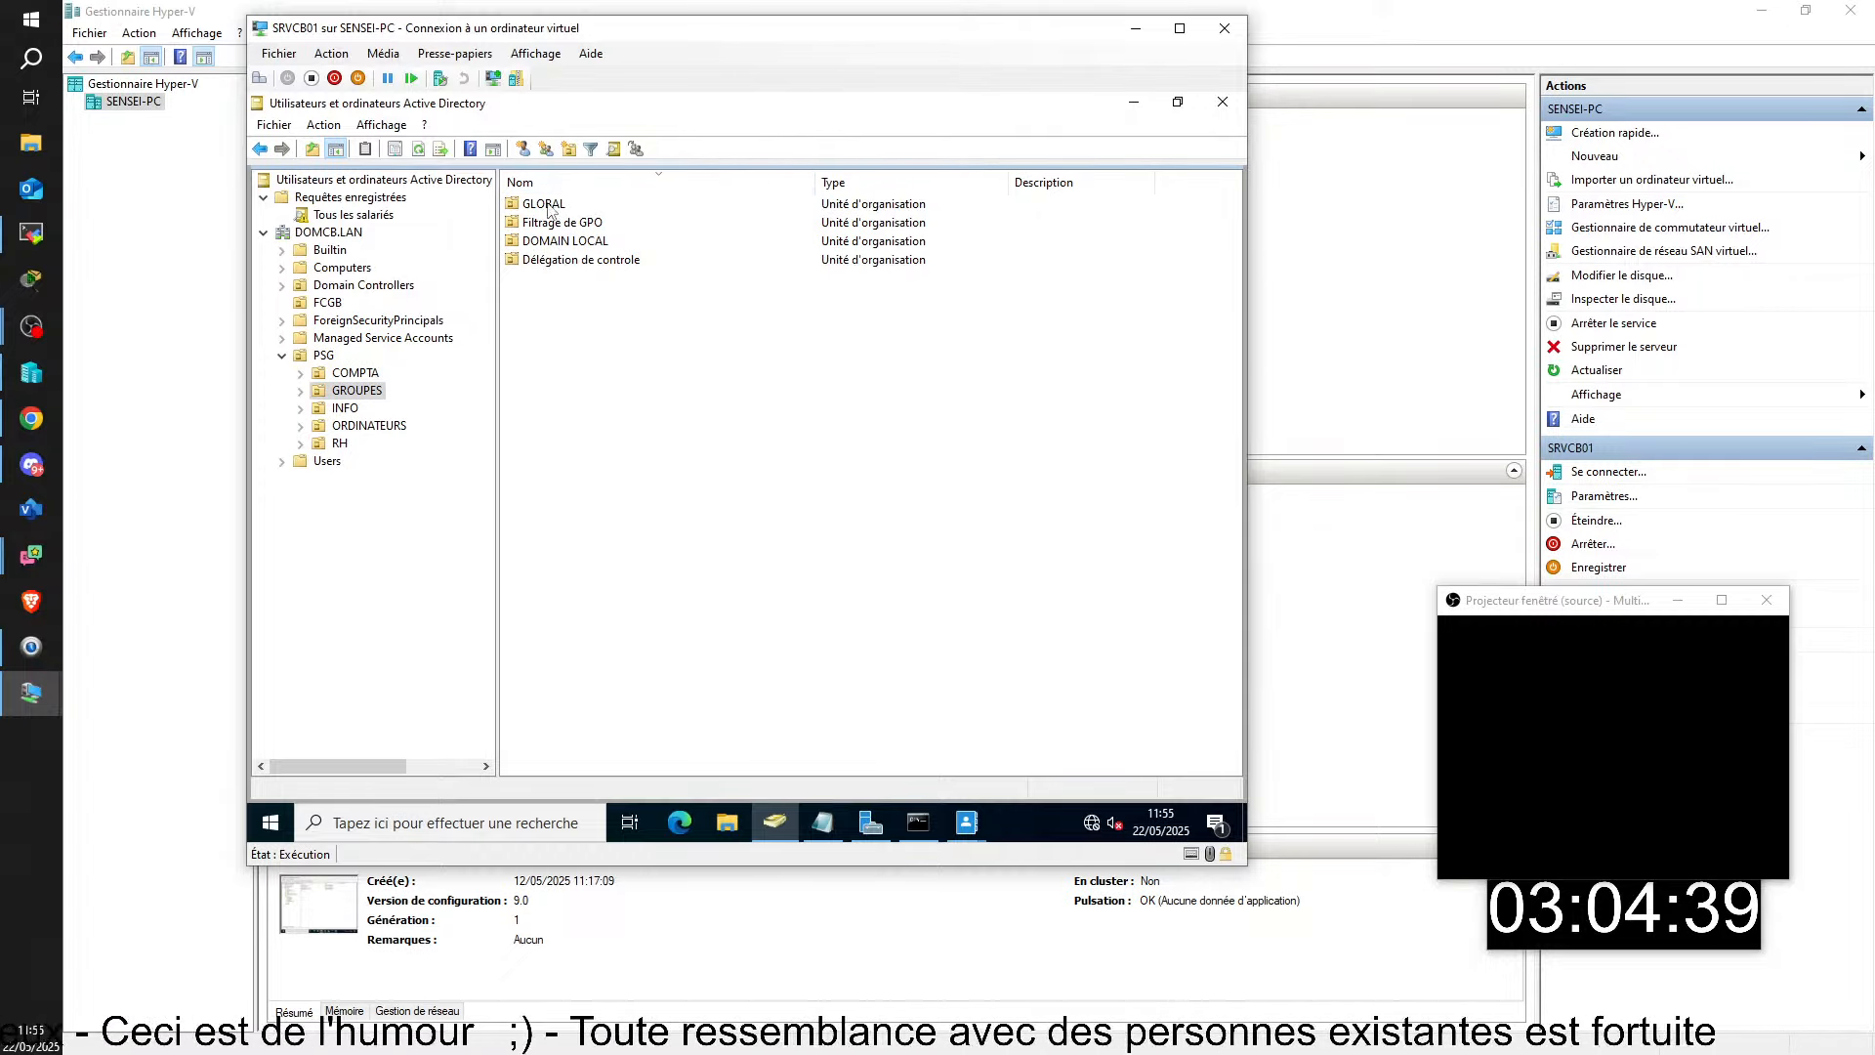
left_click(563, 268)
left_click(549, 391)
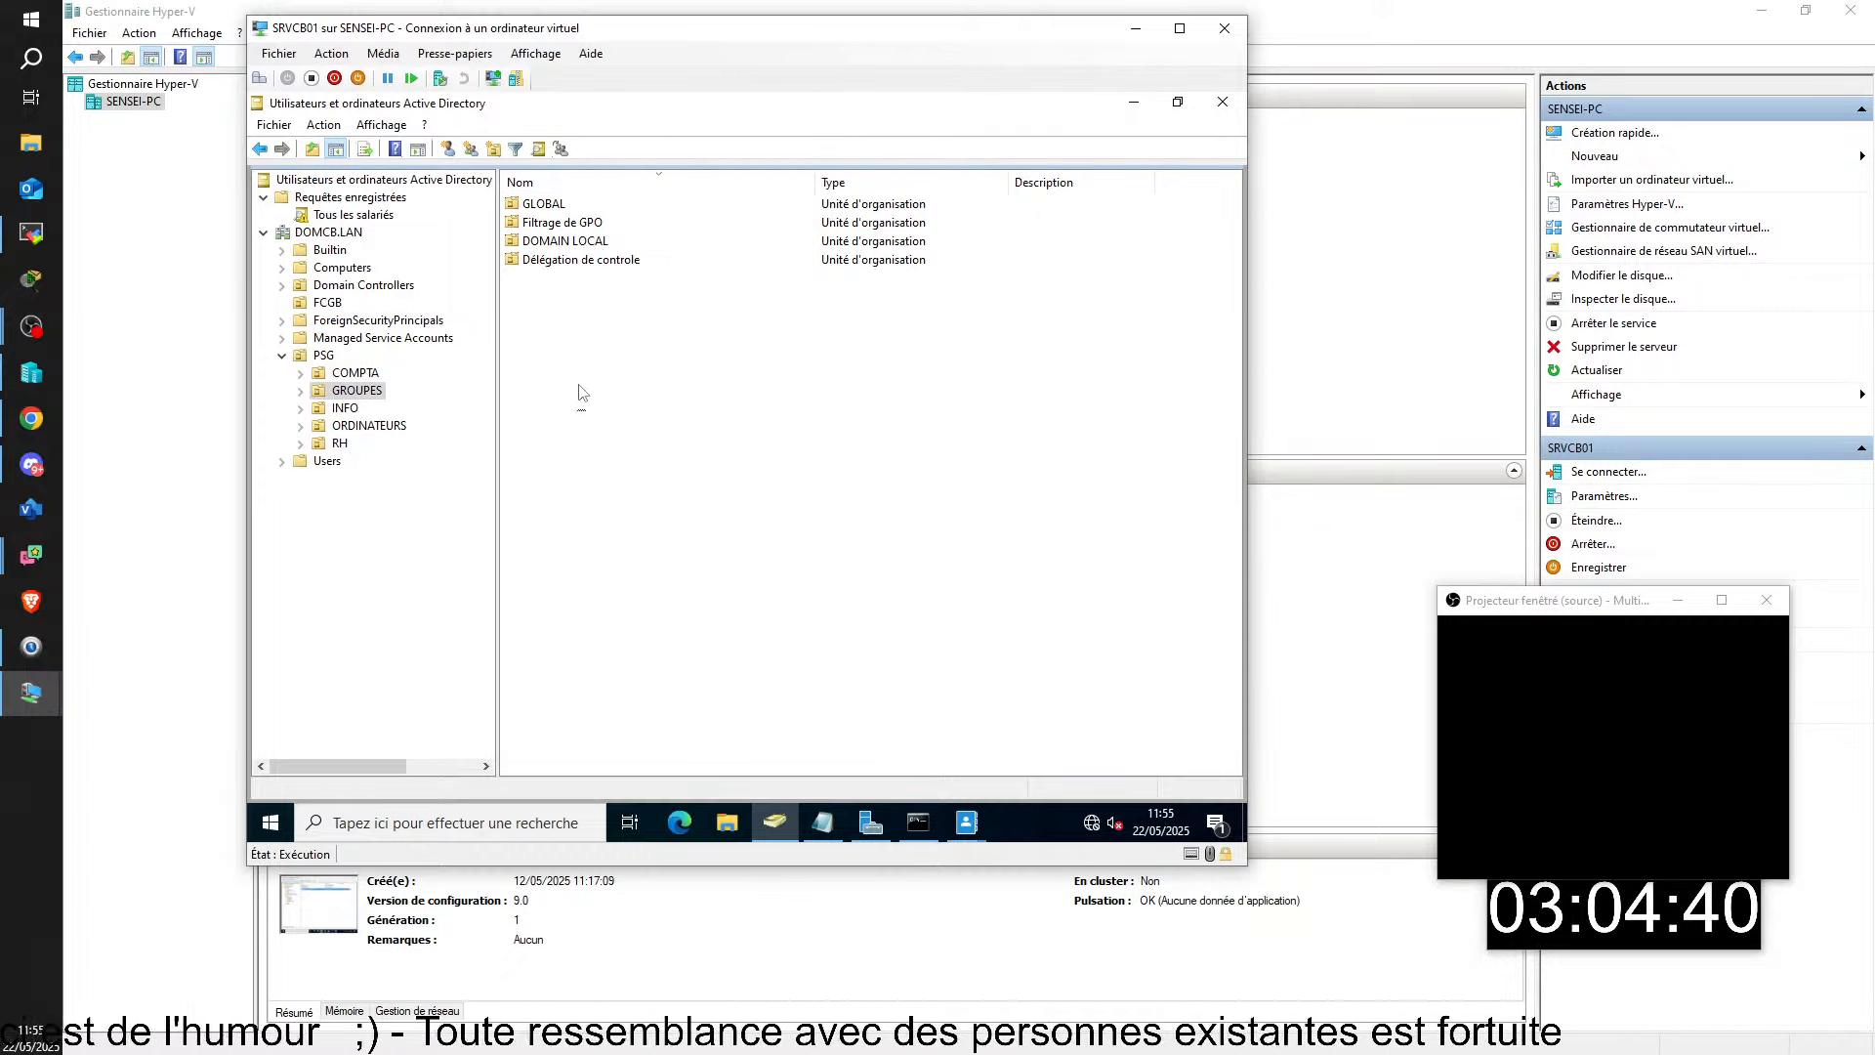
double_click(544, 207)
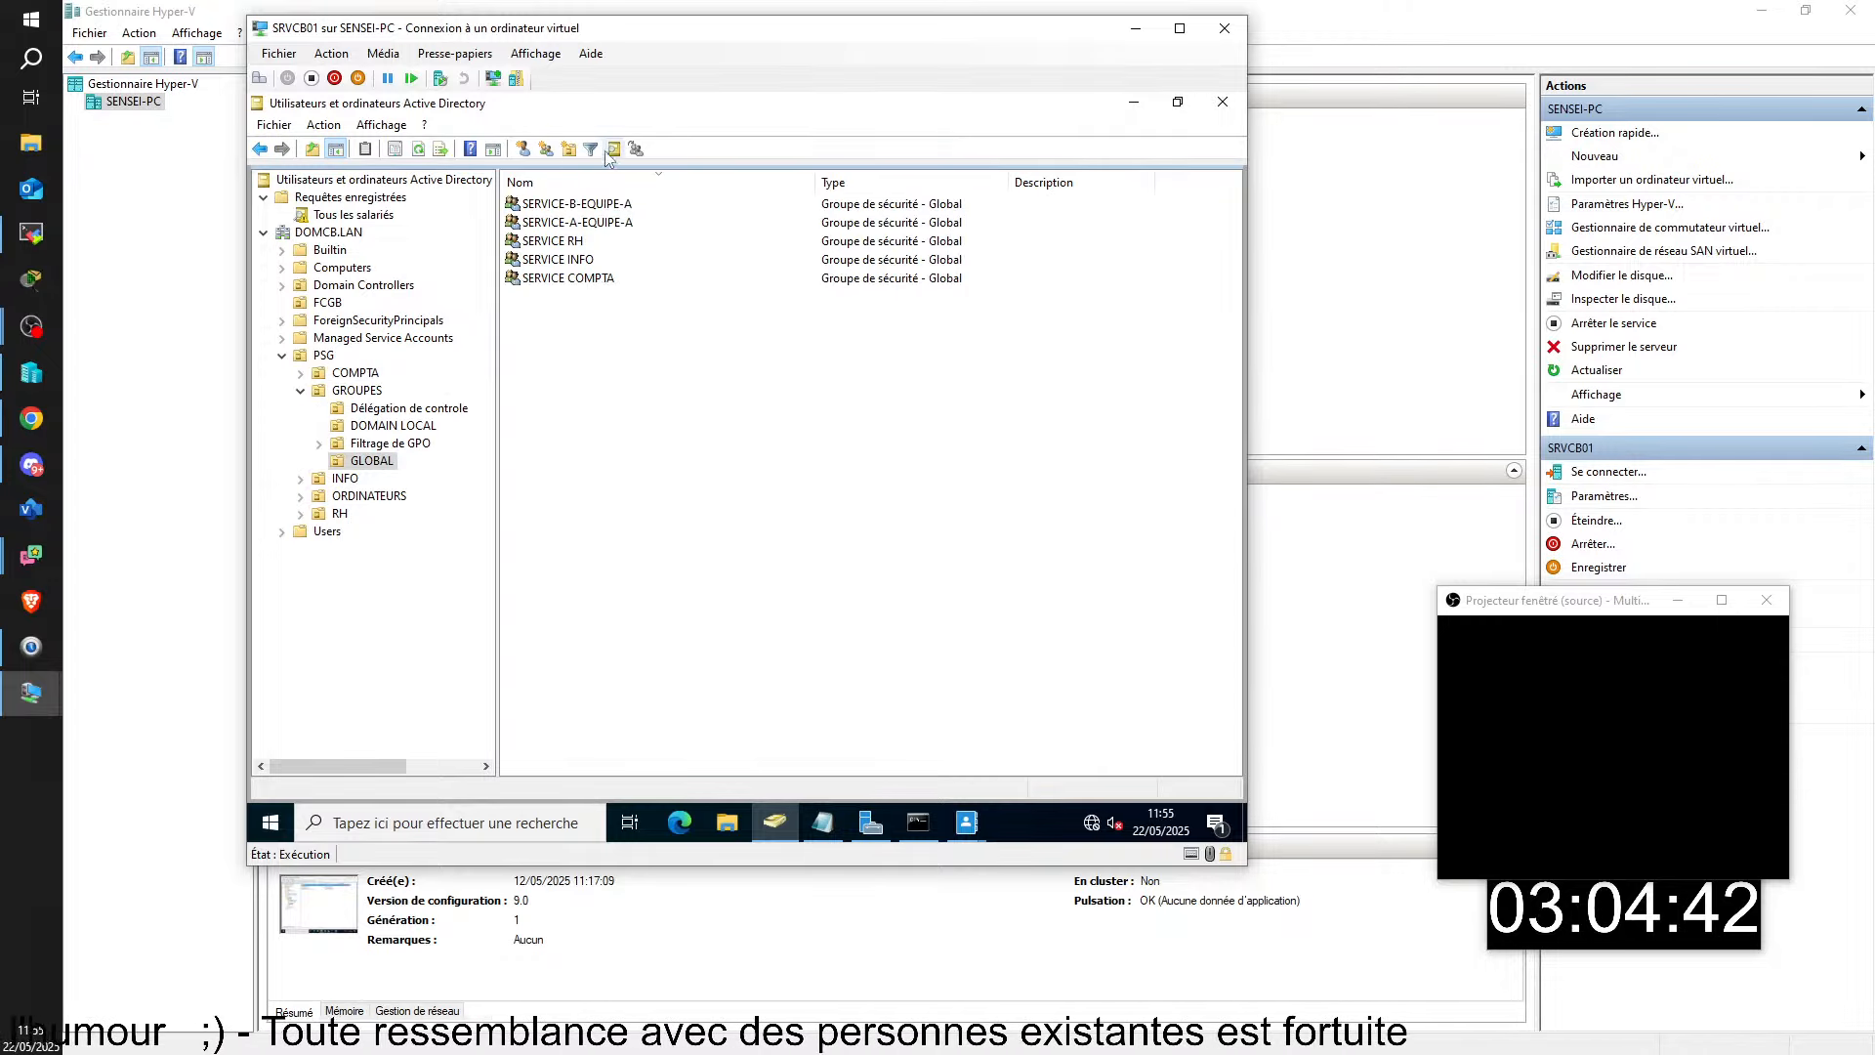
- Create a global security group named "Utilisateurs avec mot de passe FORT" in the GLOBAL organizational unit
left_click(554, 150)
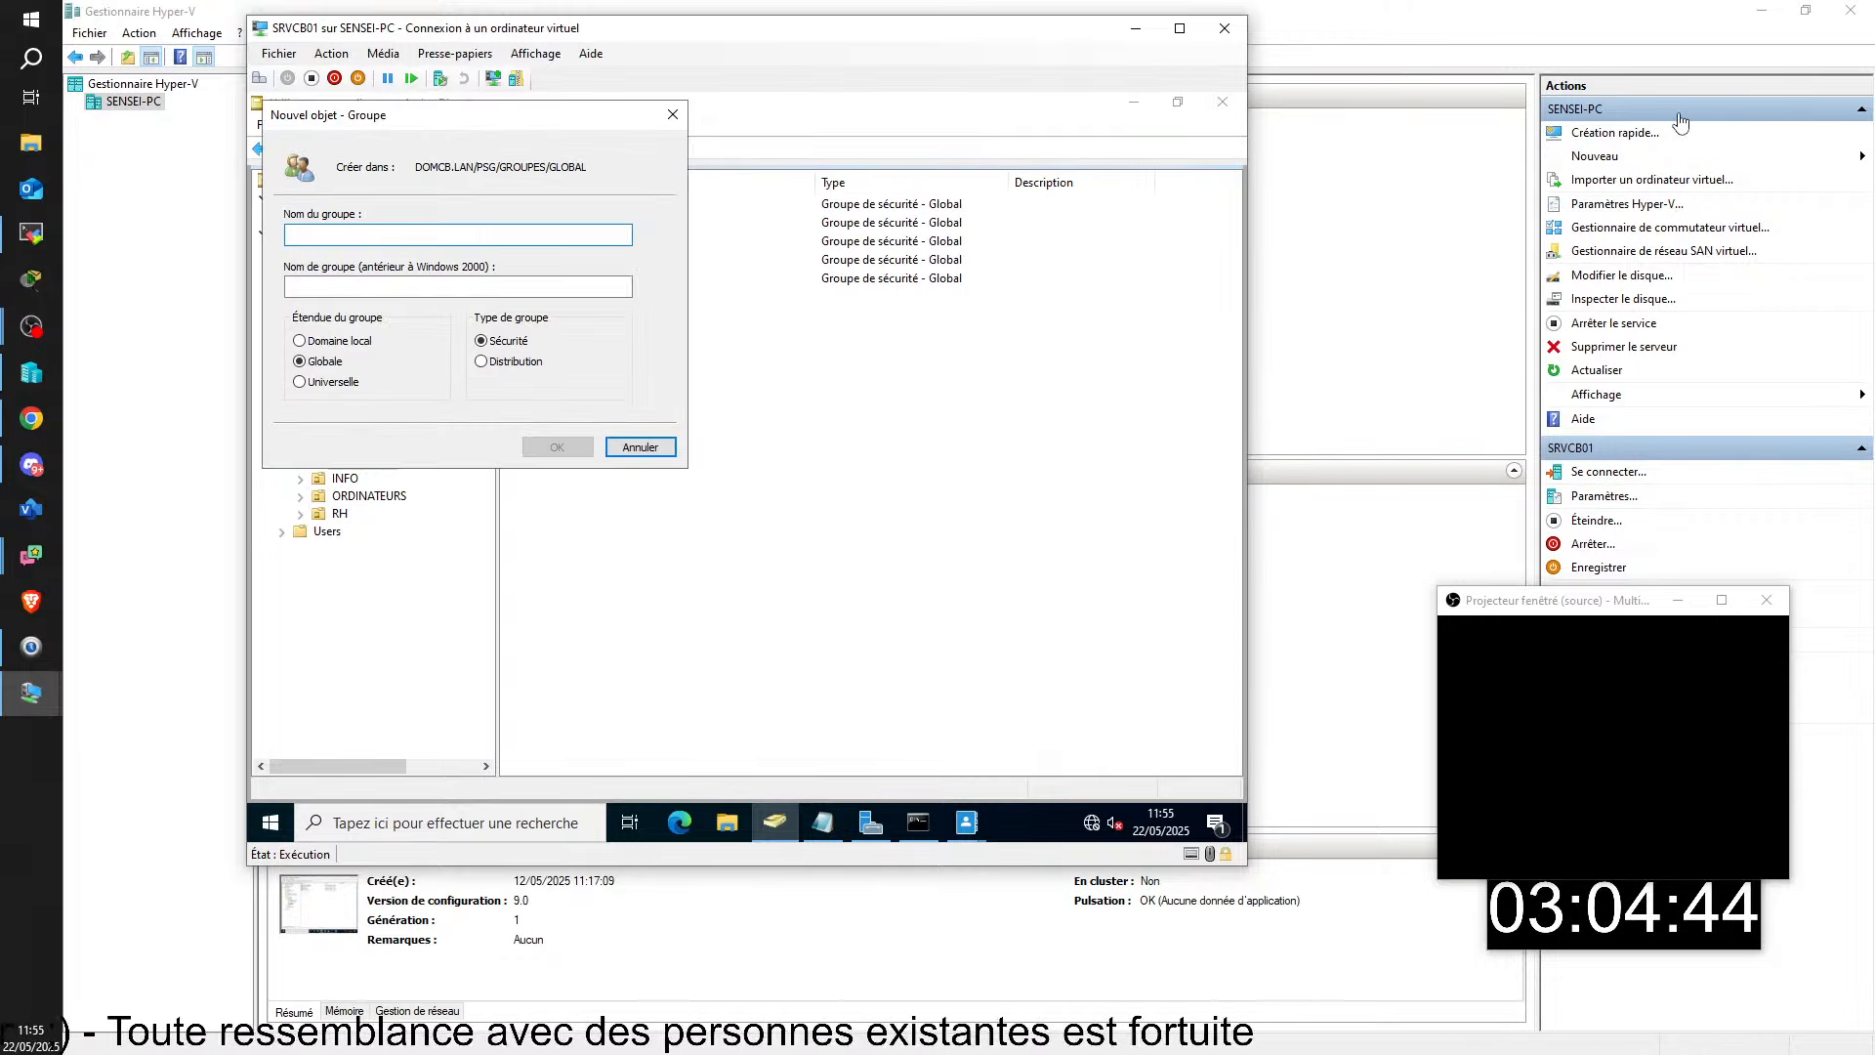
type("Uti")
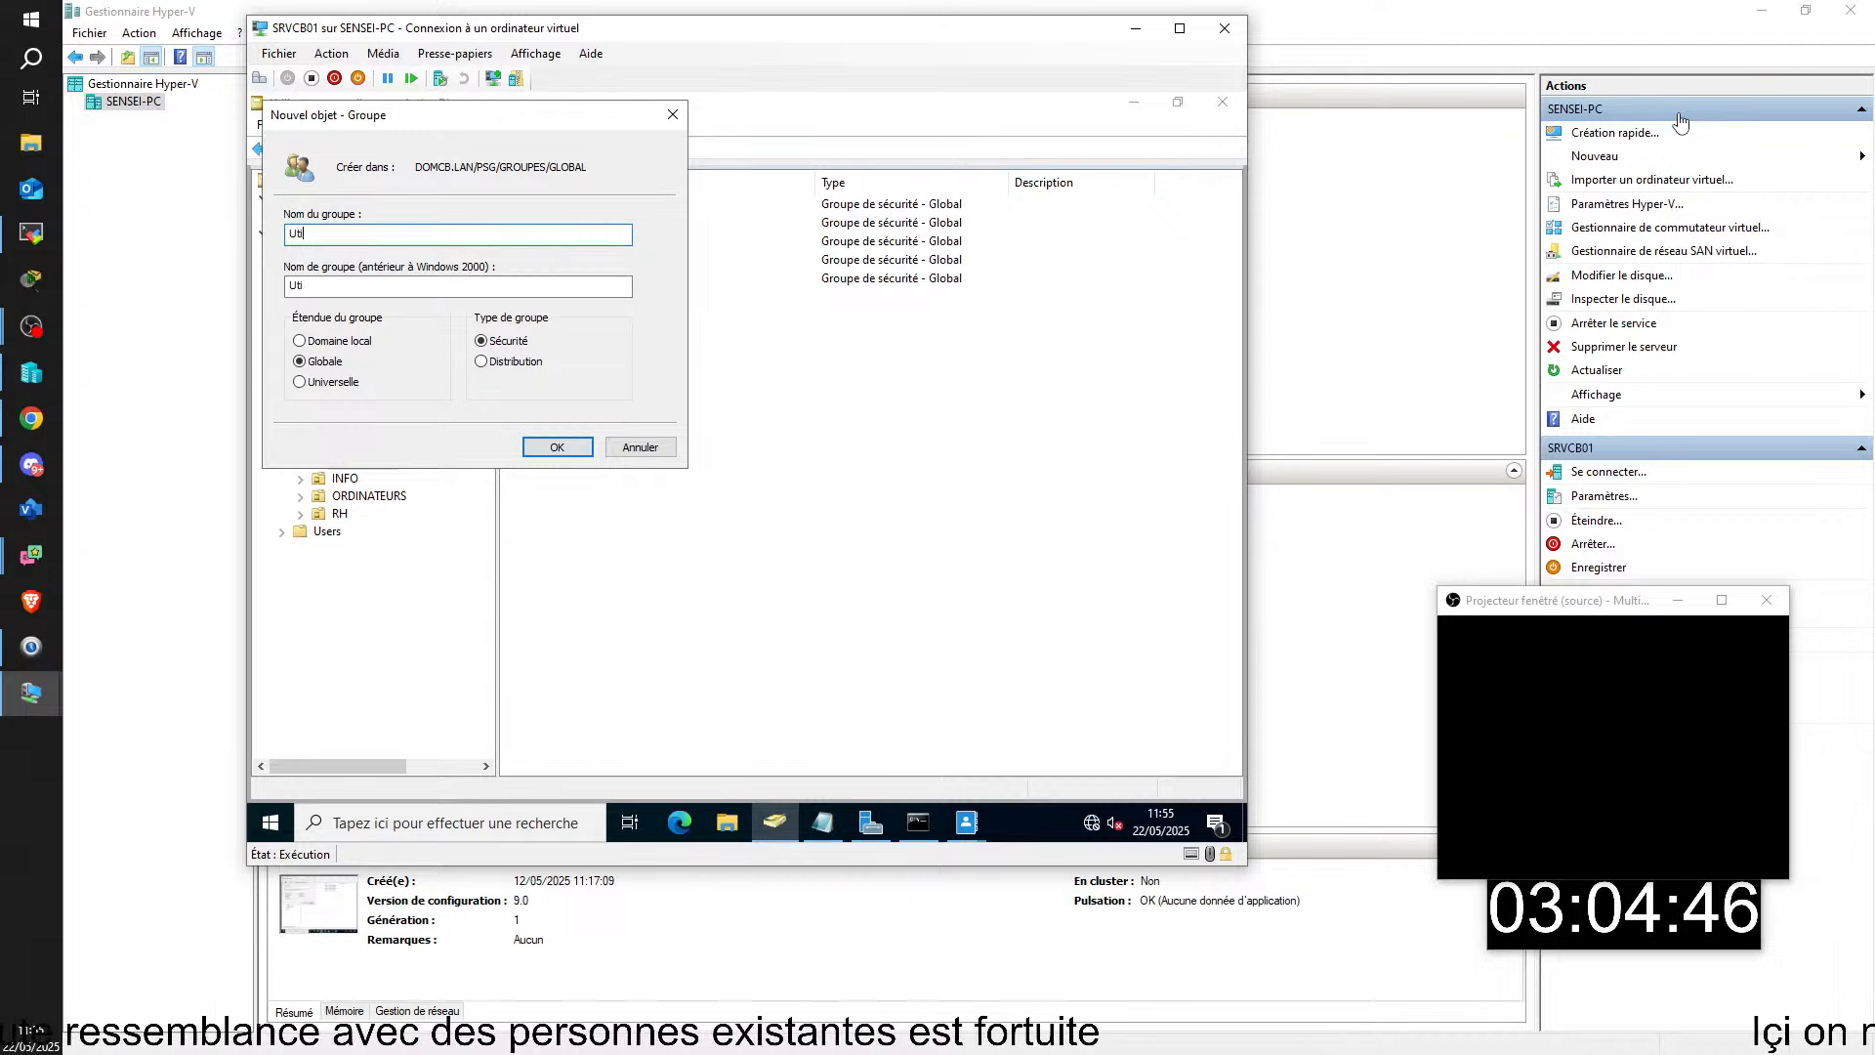
type("lisateurs av")
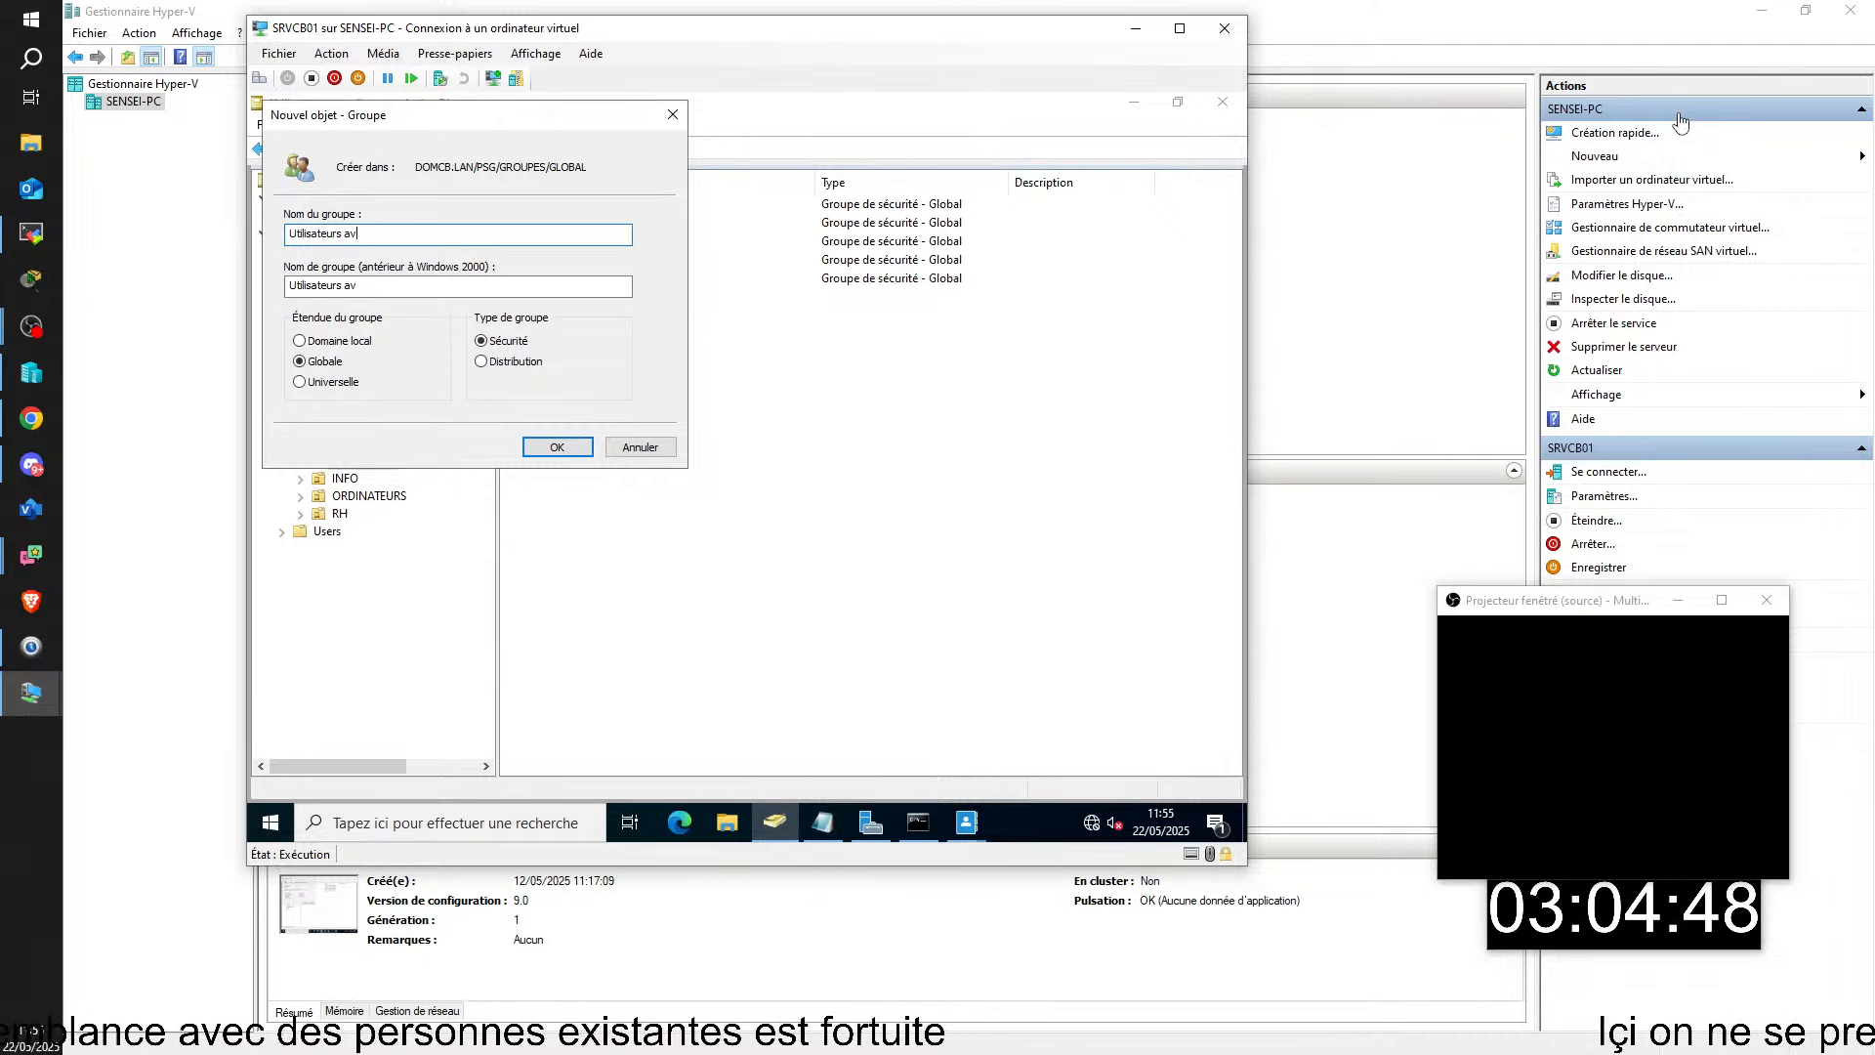
type("ec mot de pas")
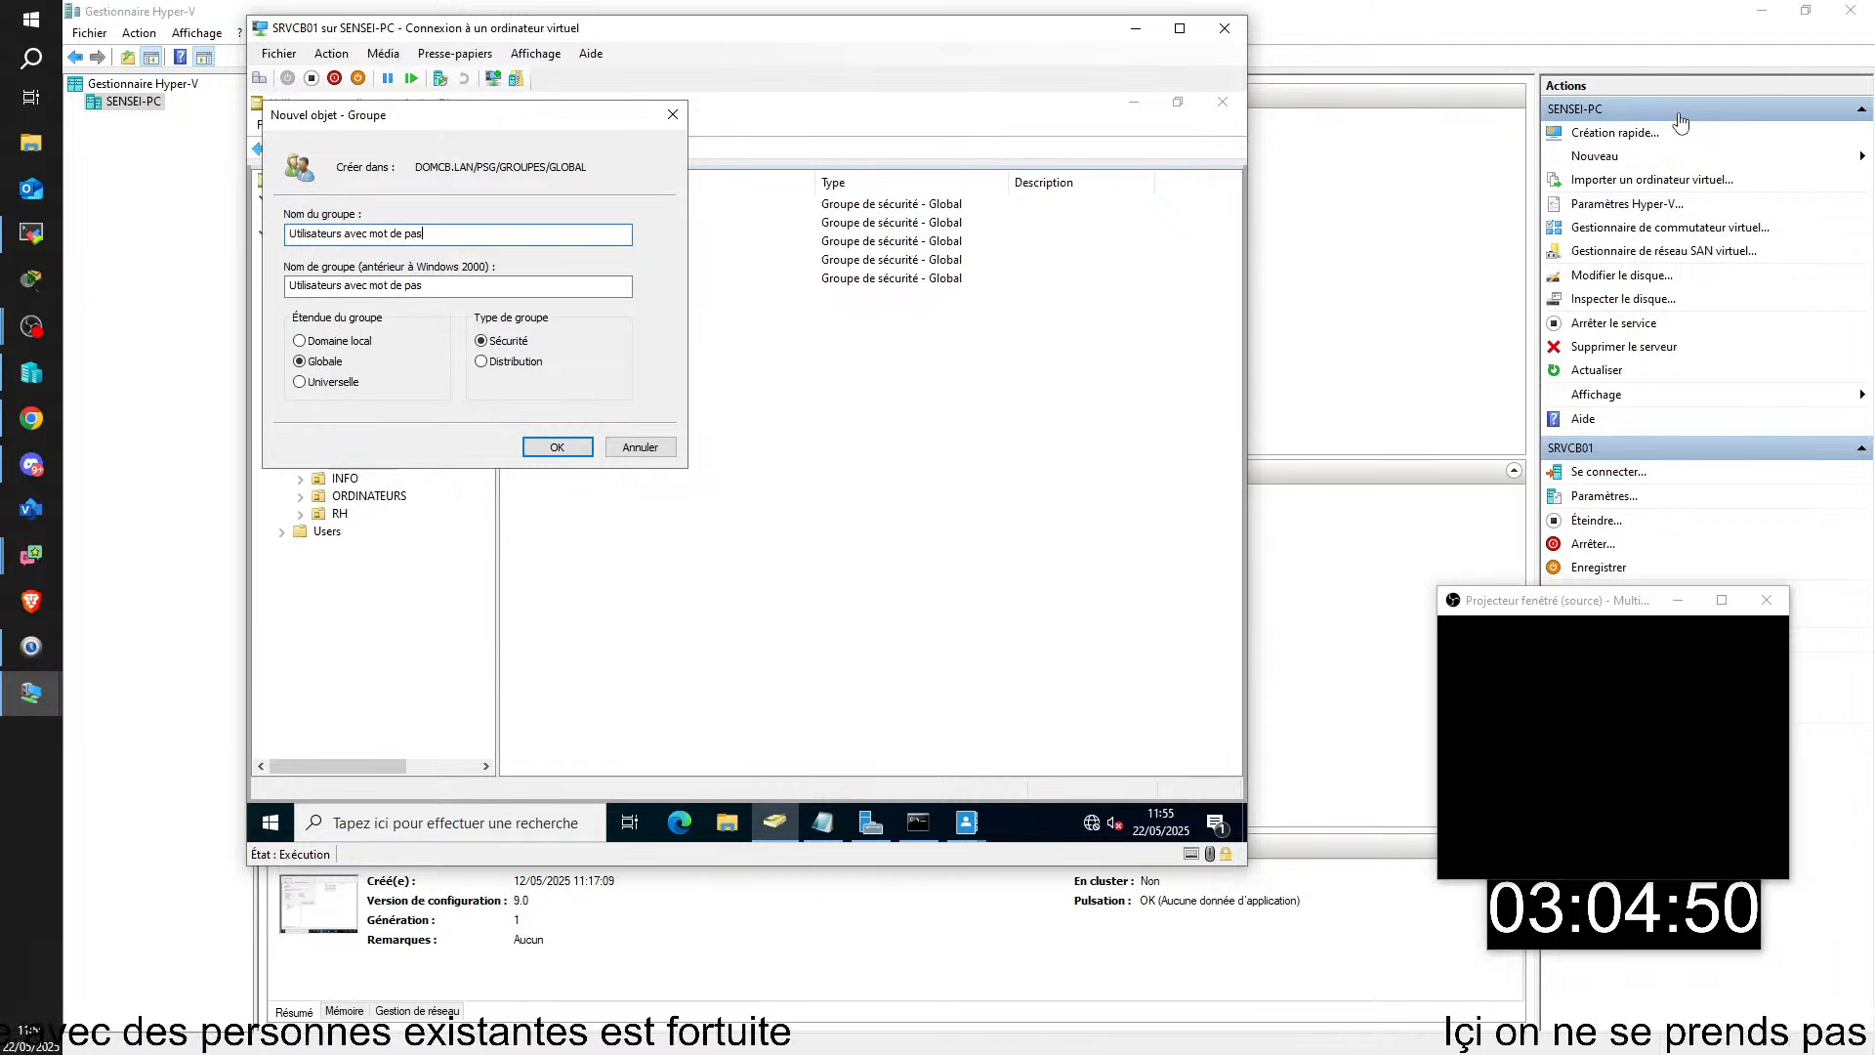
type("se FOR")
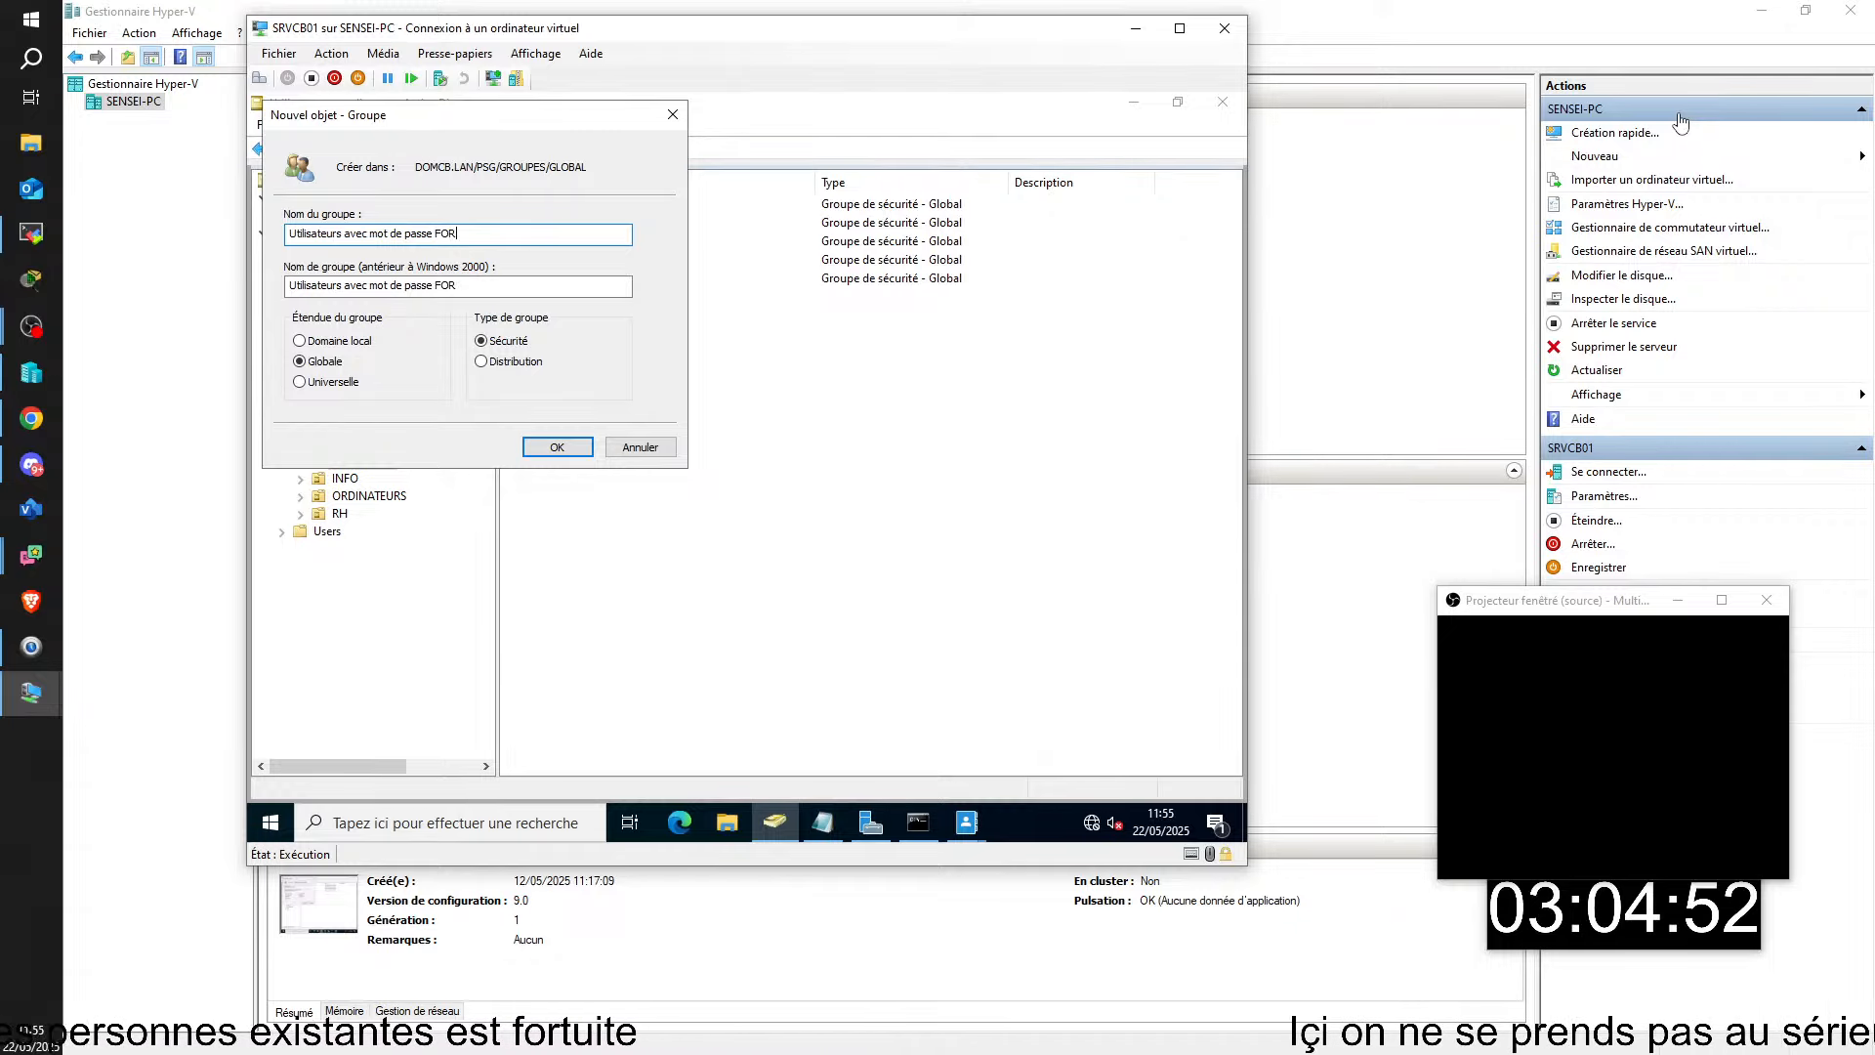
type("T")
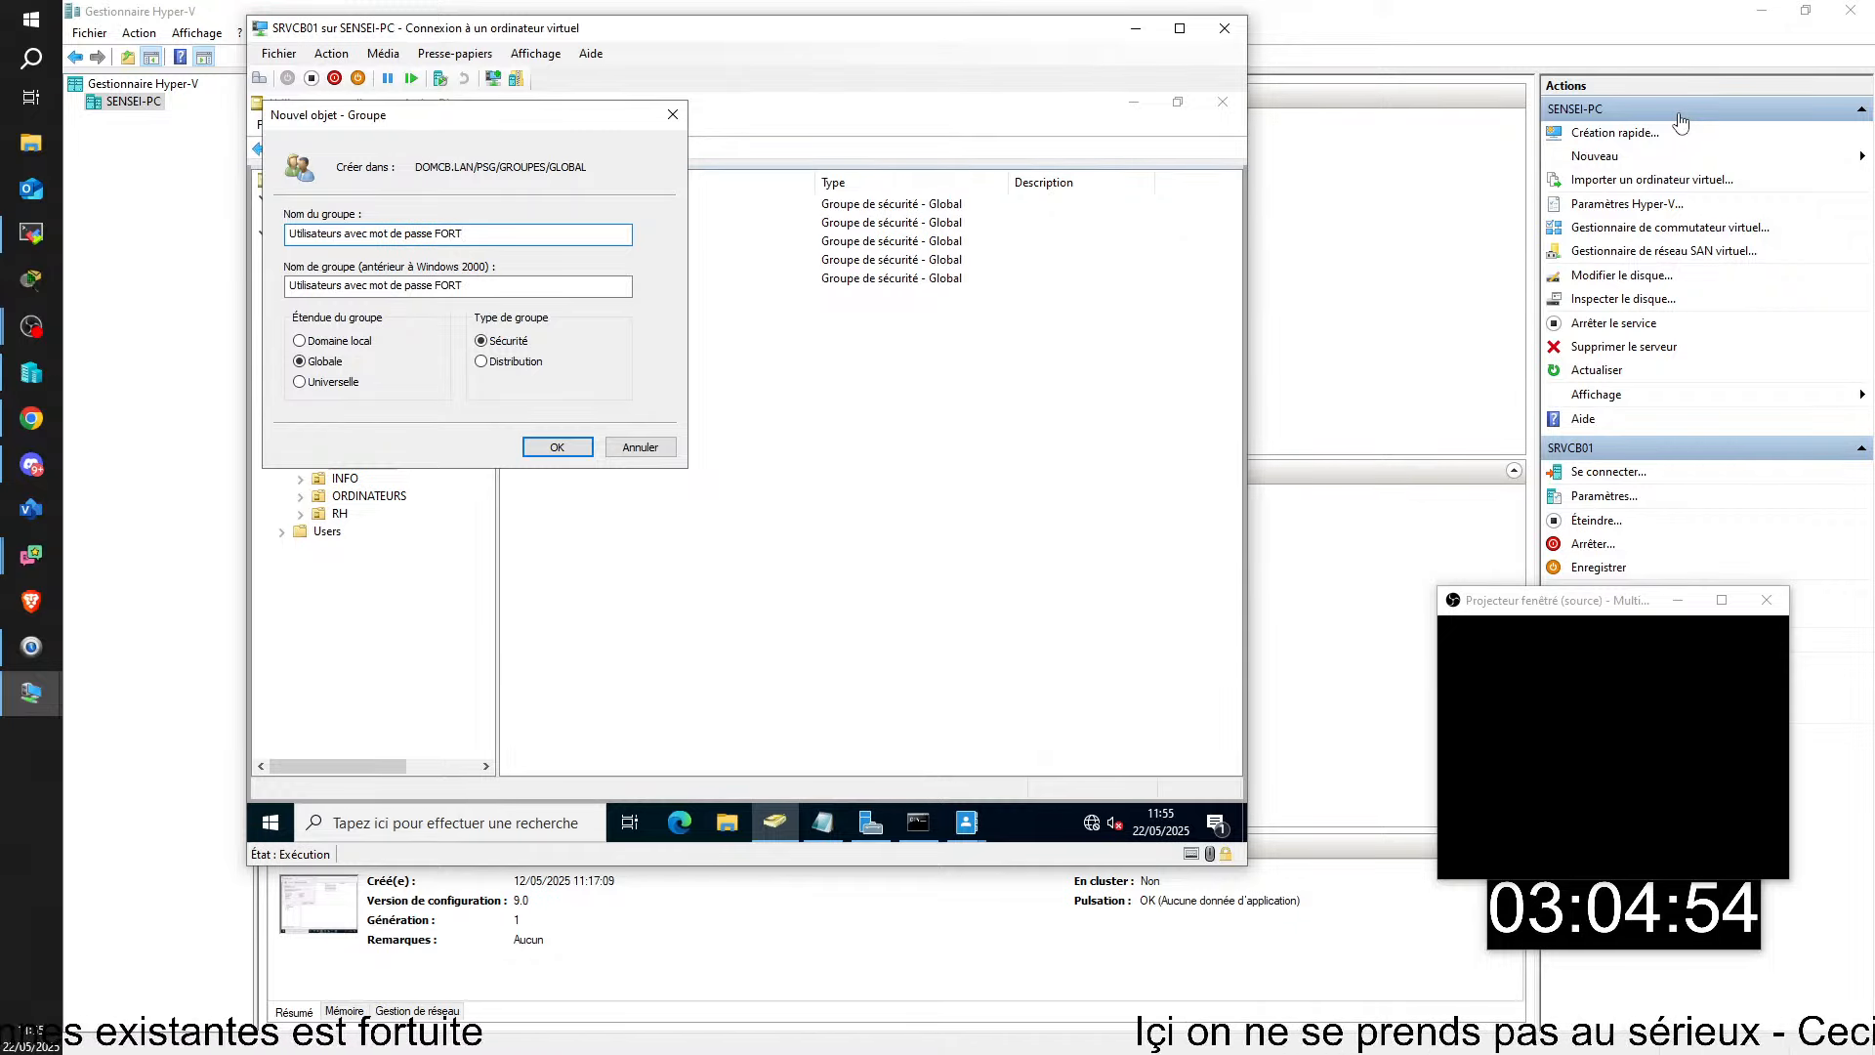
key("Return")
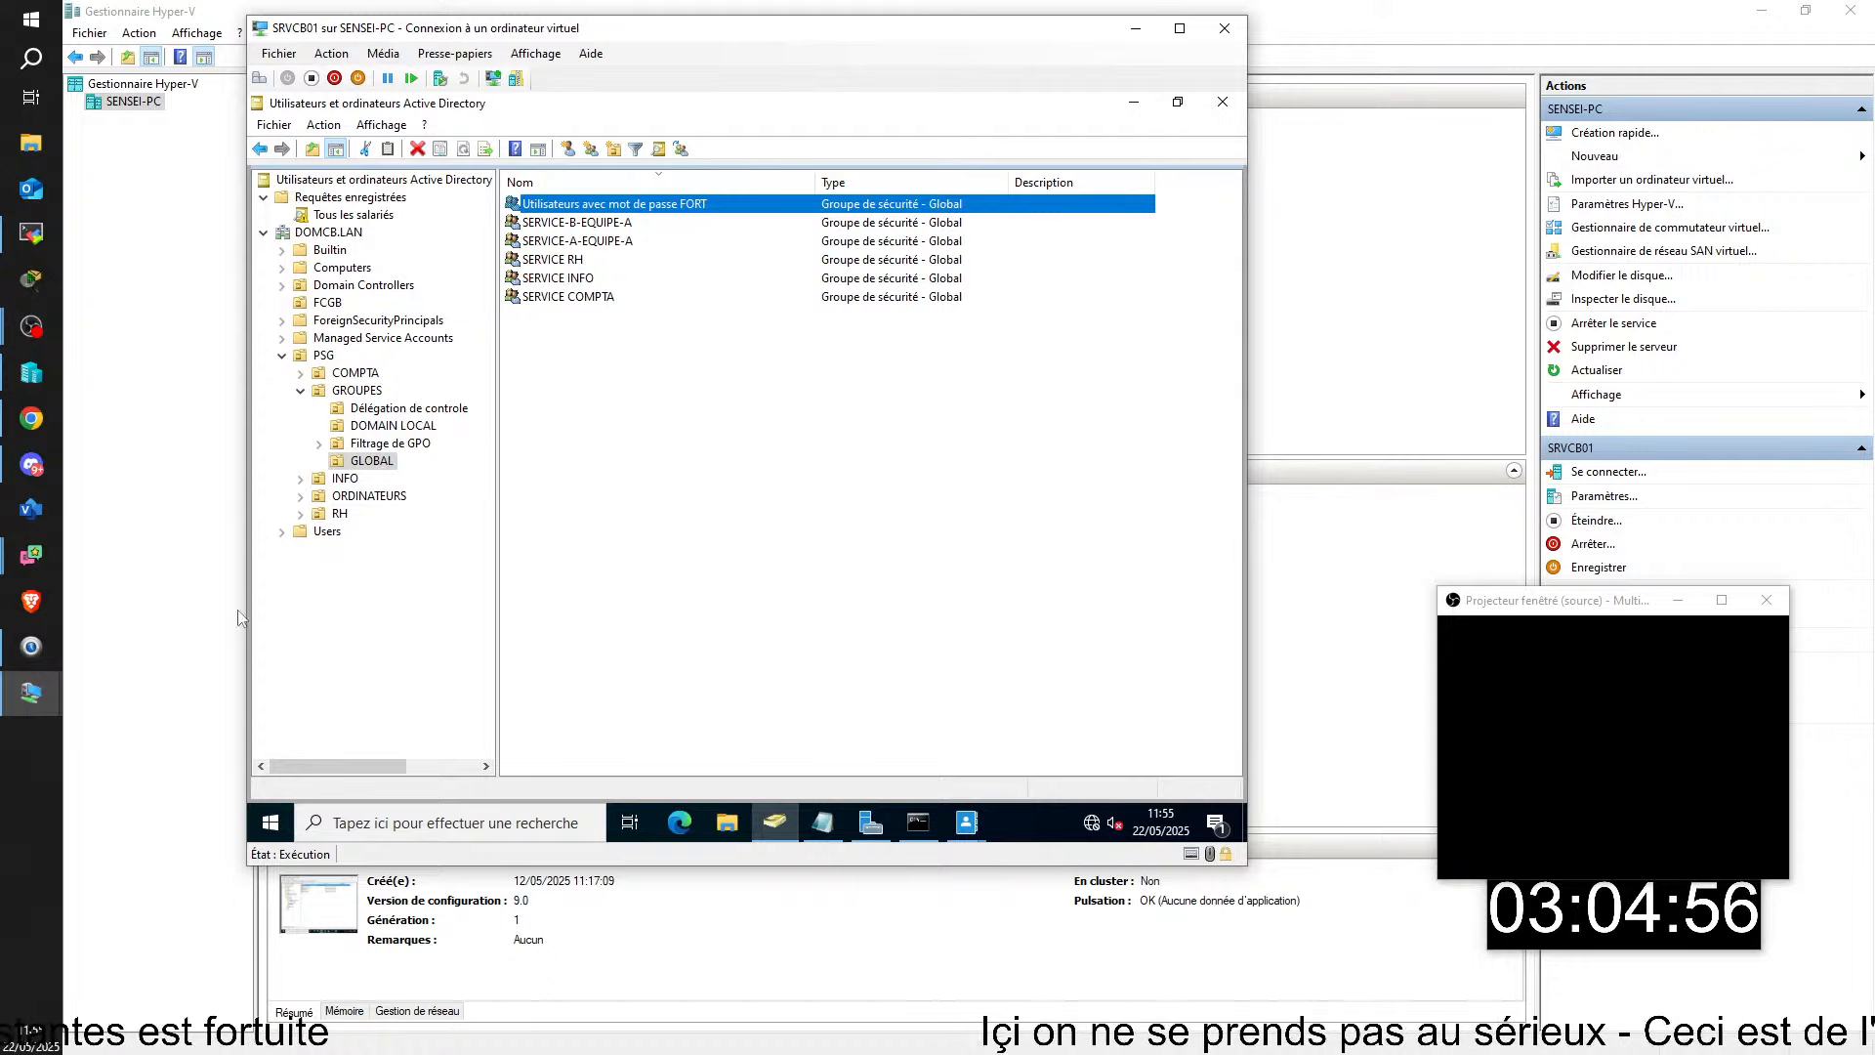
- Return to the Mot de passes FORT settings in Active Directory Administrative Center and apply them directly to the group "Utilisateurs avec mot de passe FORT"
left_click(966, 822)
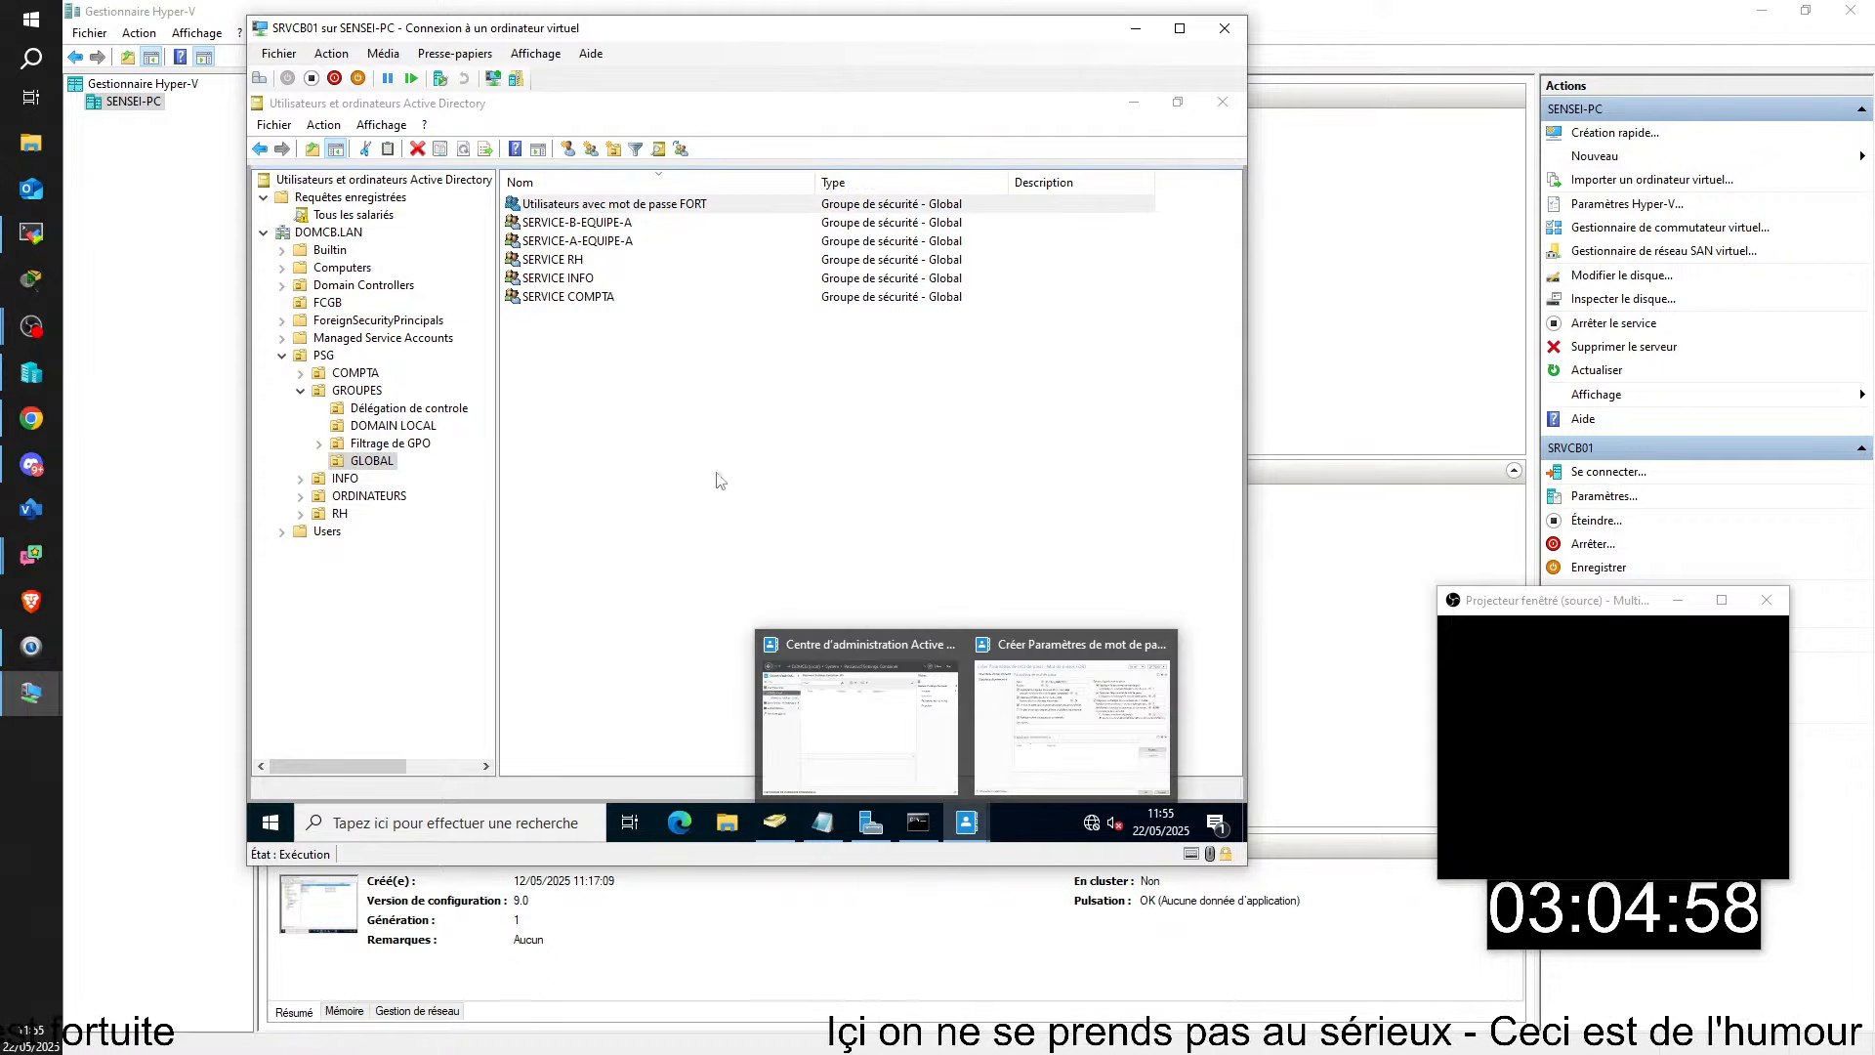
left_click(1104, 776)
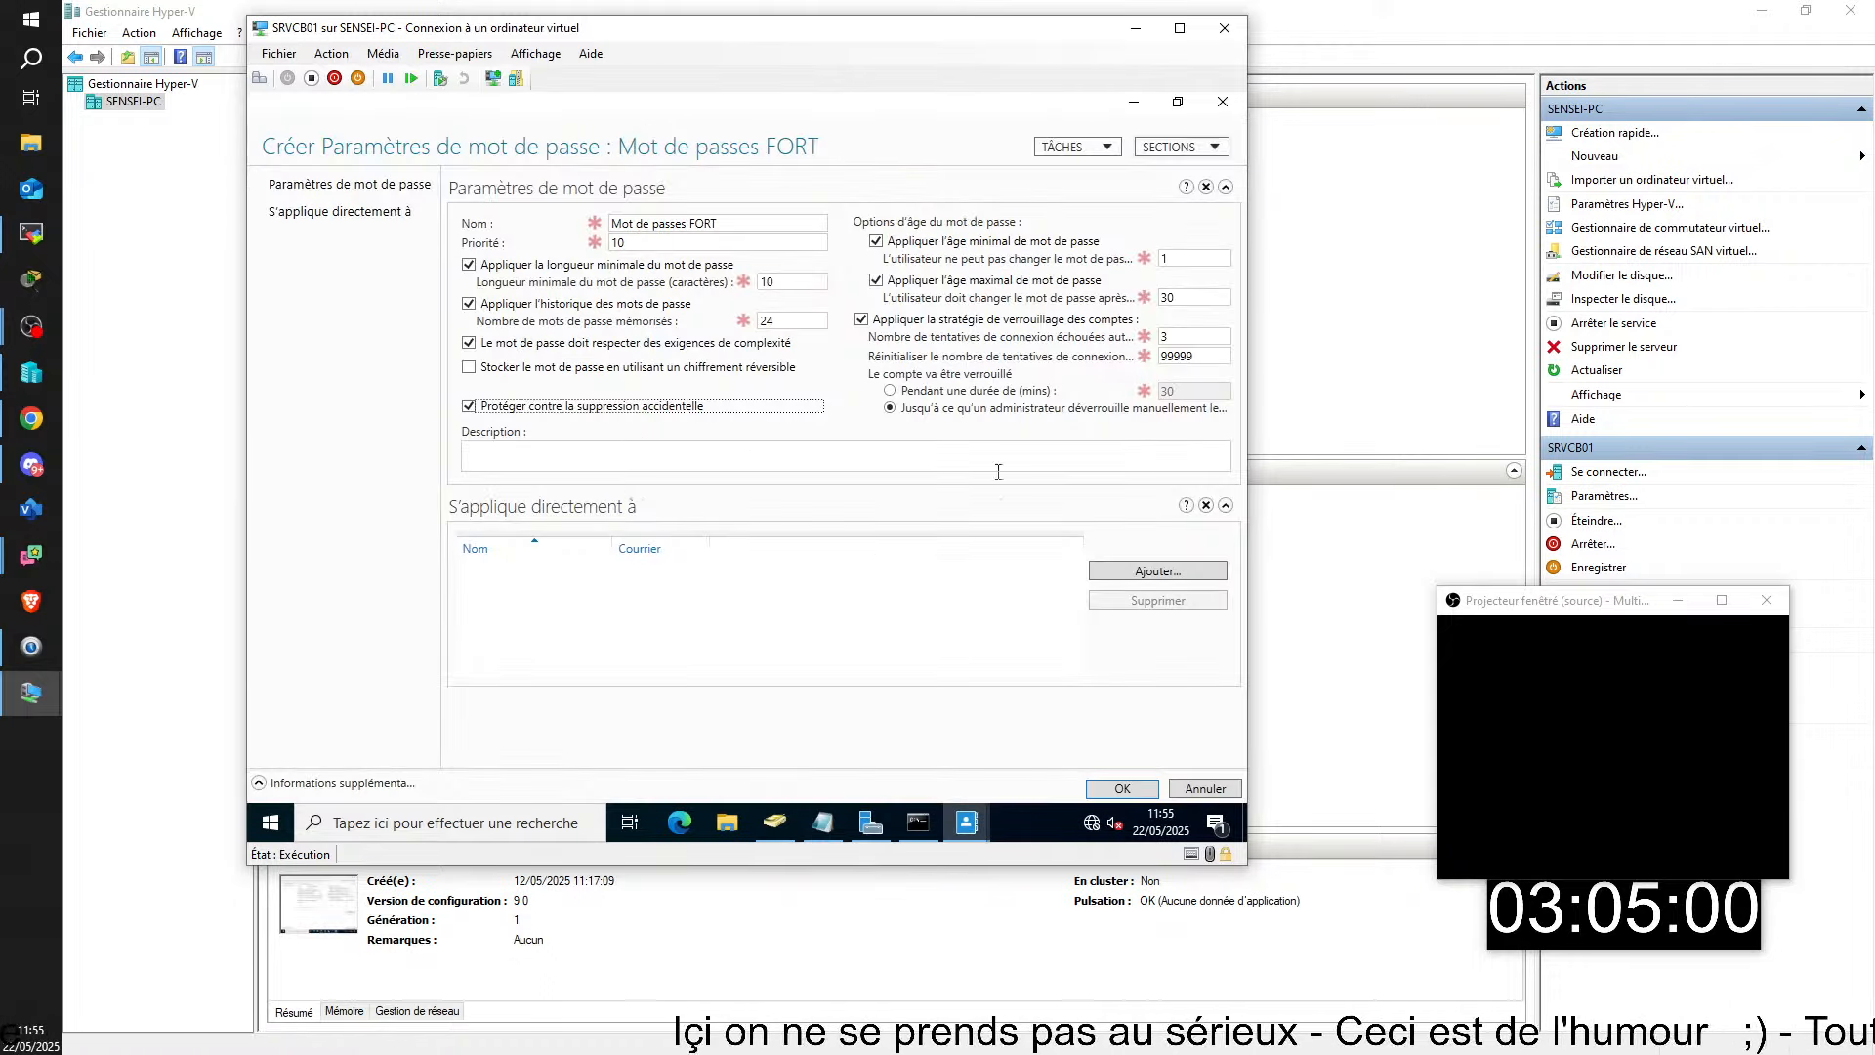
left_click(1157, 571)
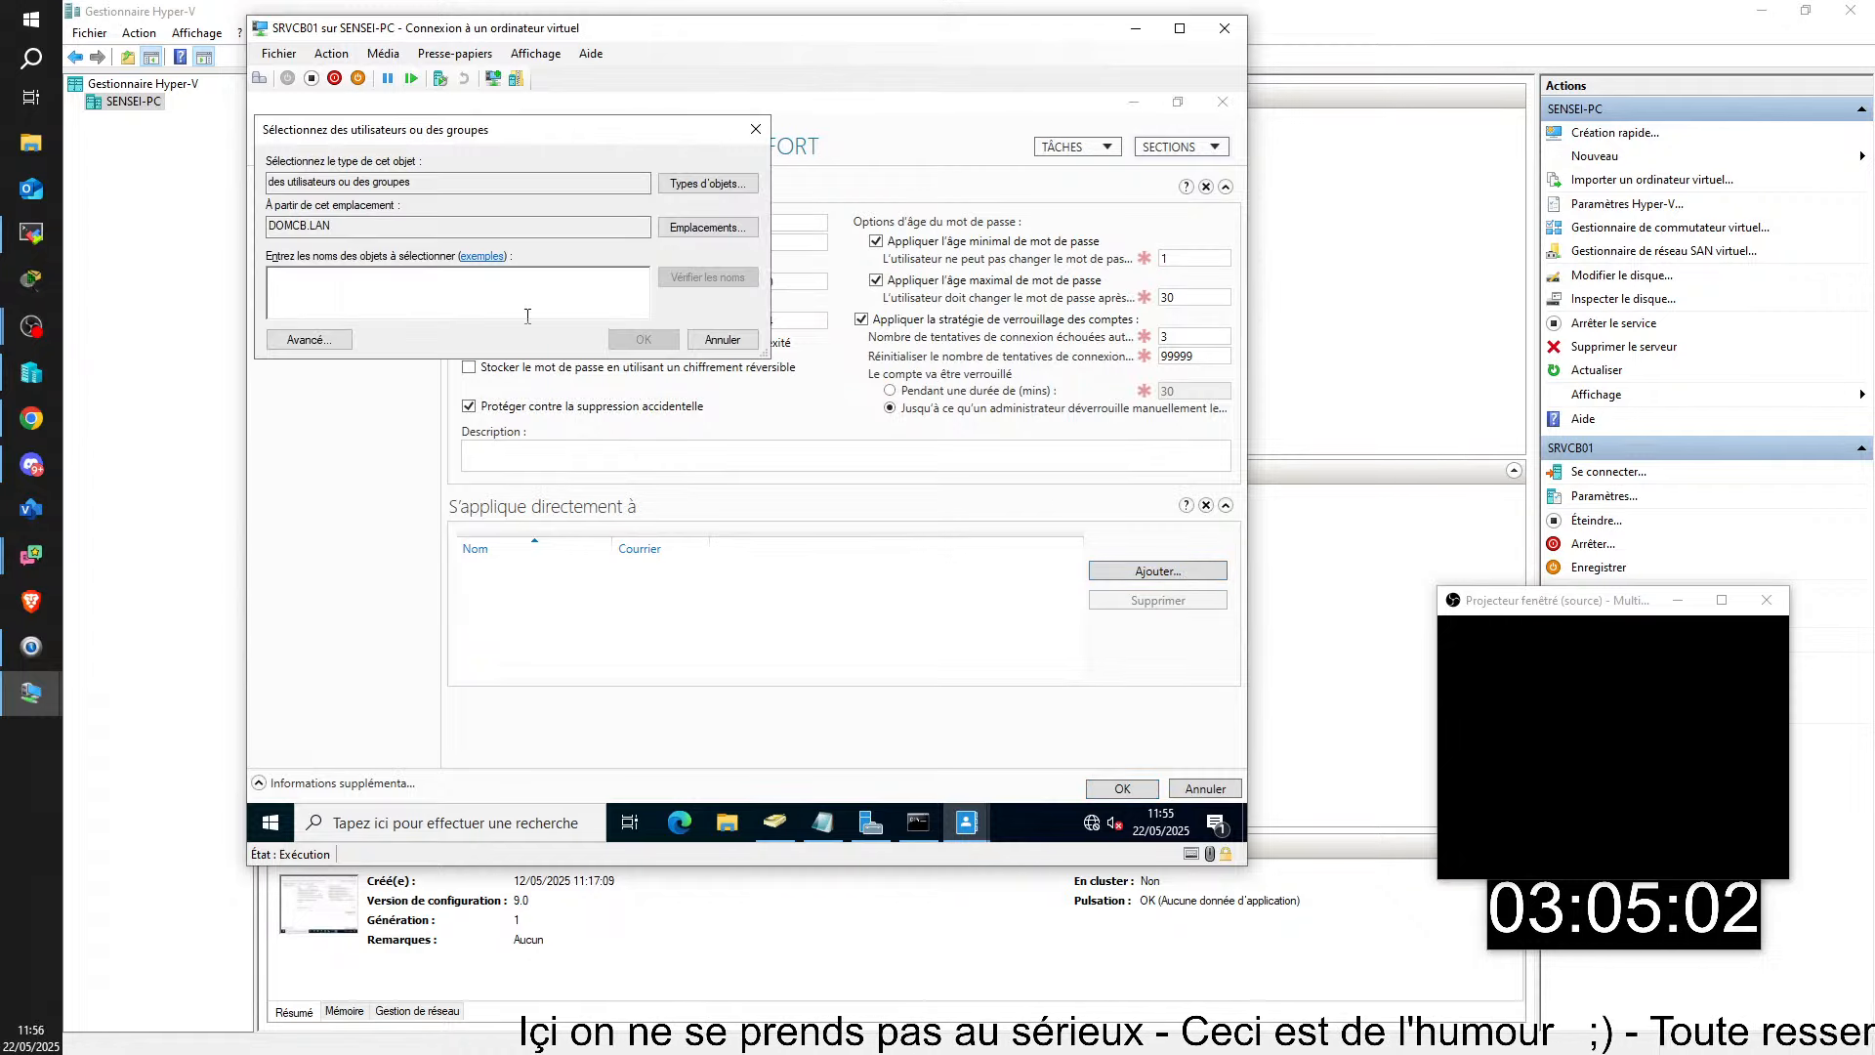
type("ut")
key("Return")
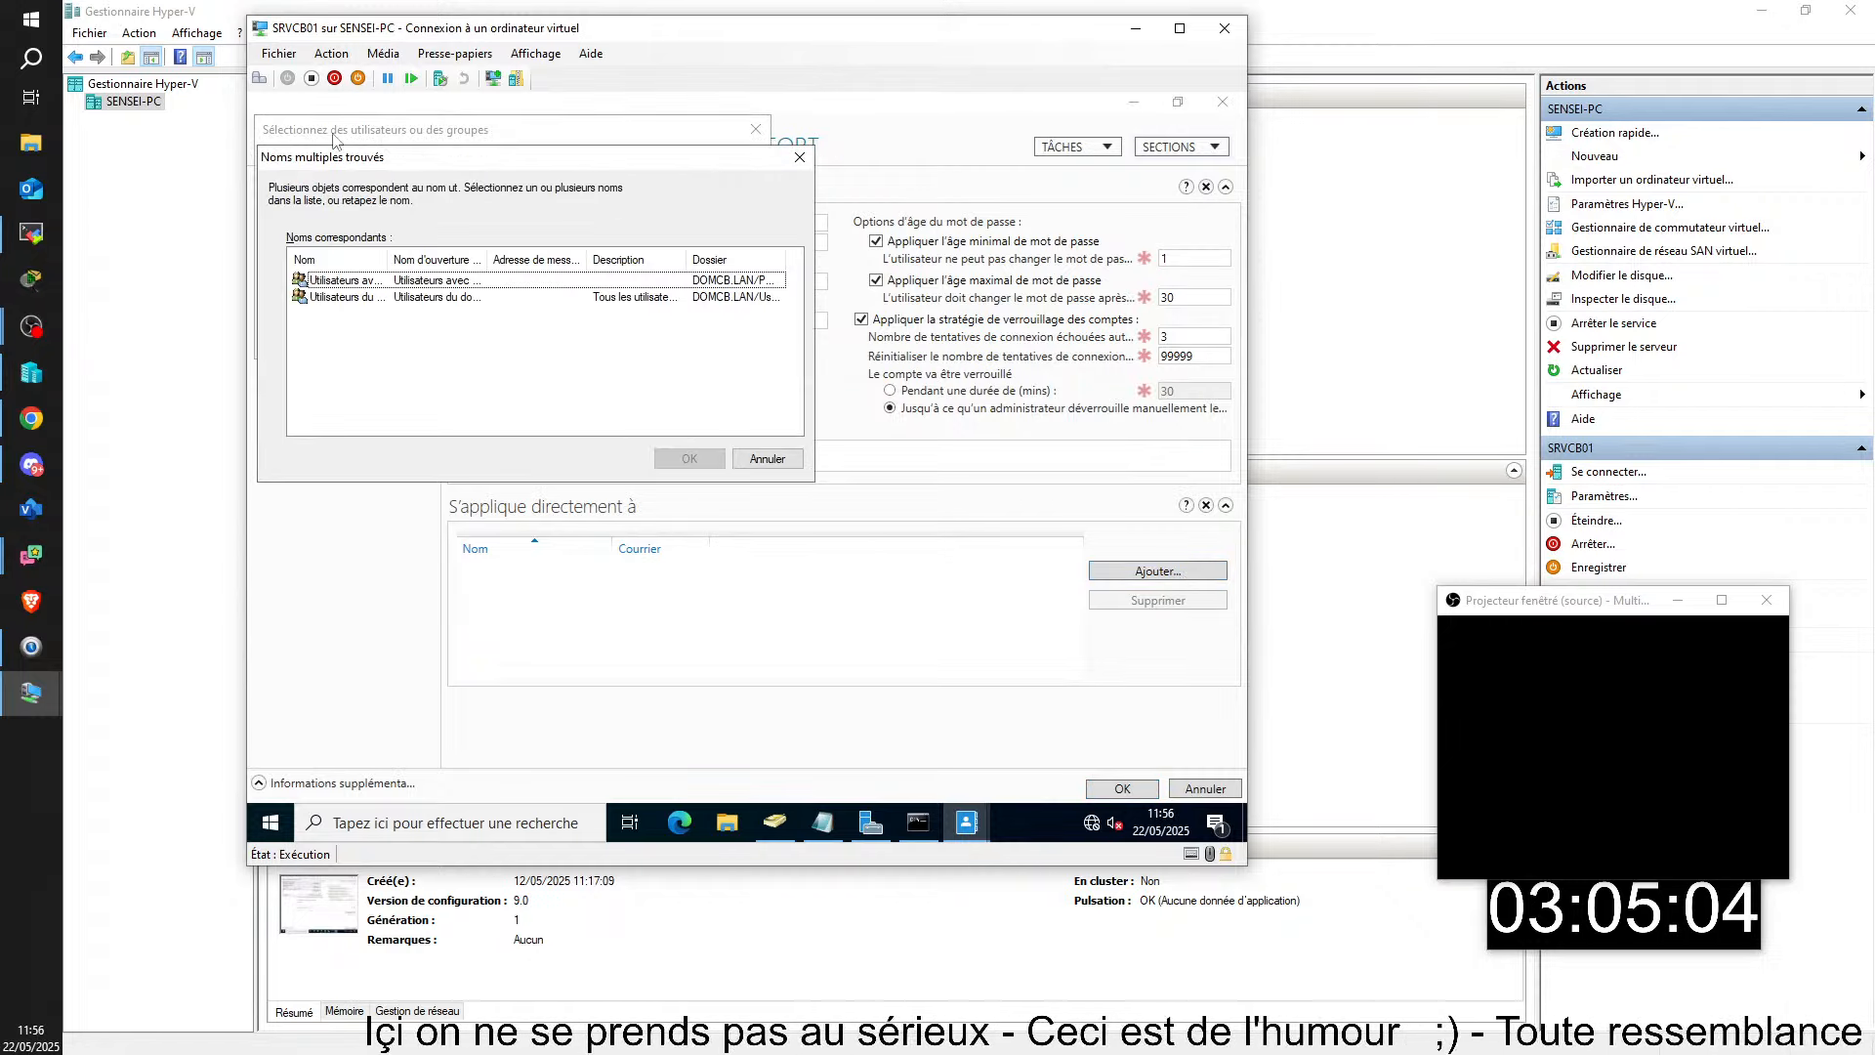
left_click_drag(391, 255, 518, 253)
left_click(421, 281)
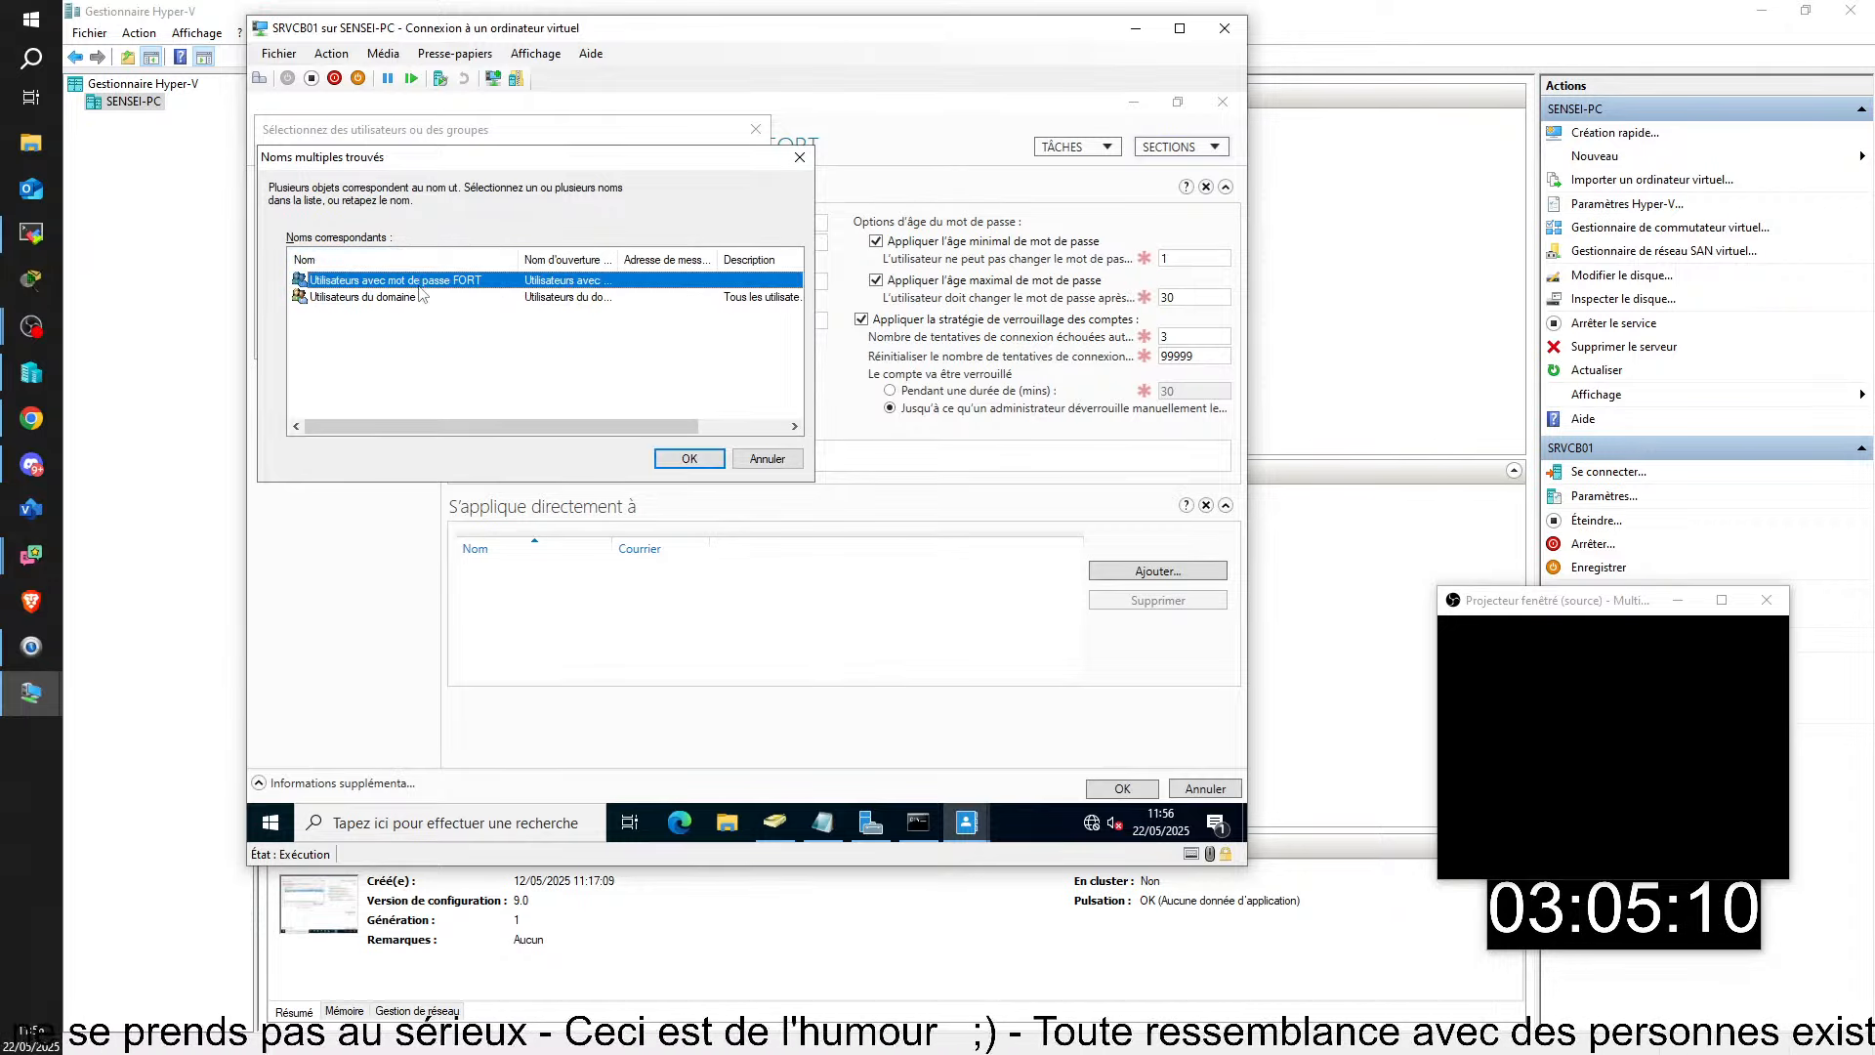
left_click(689, 459)
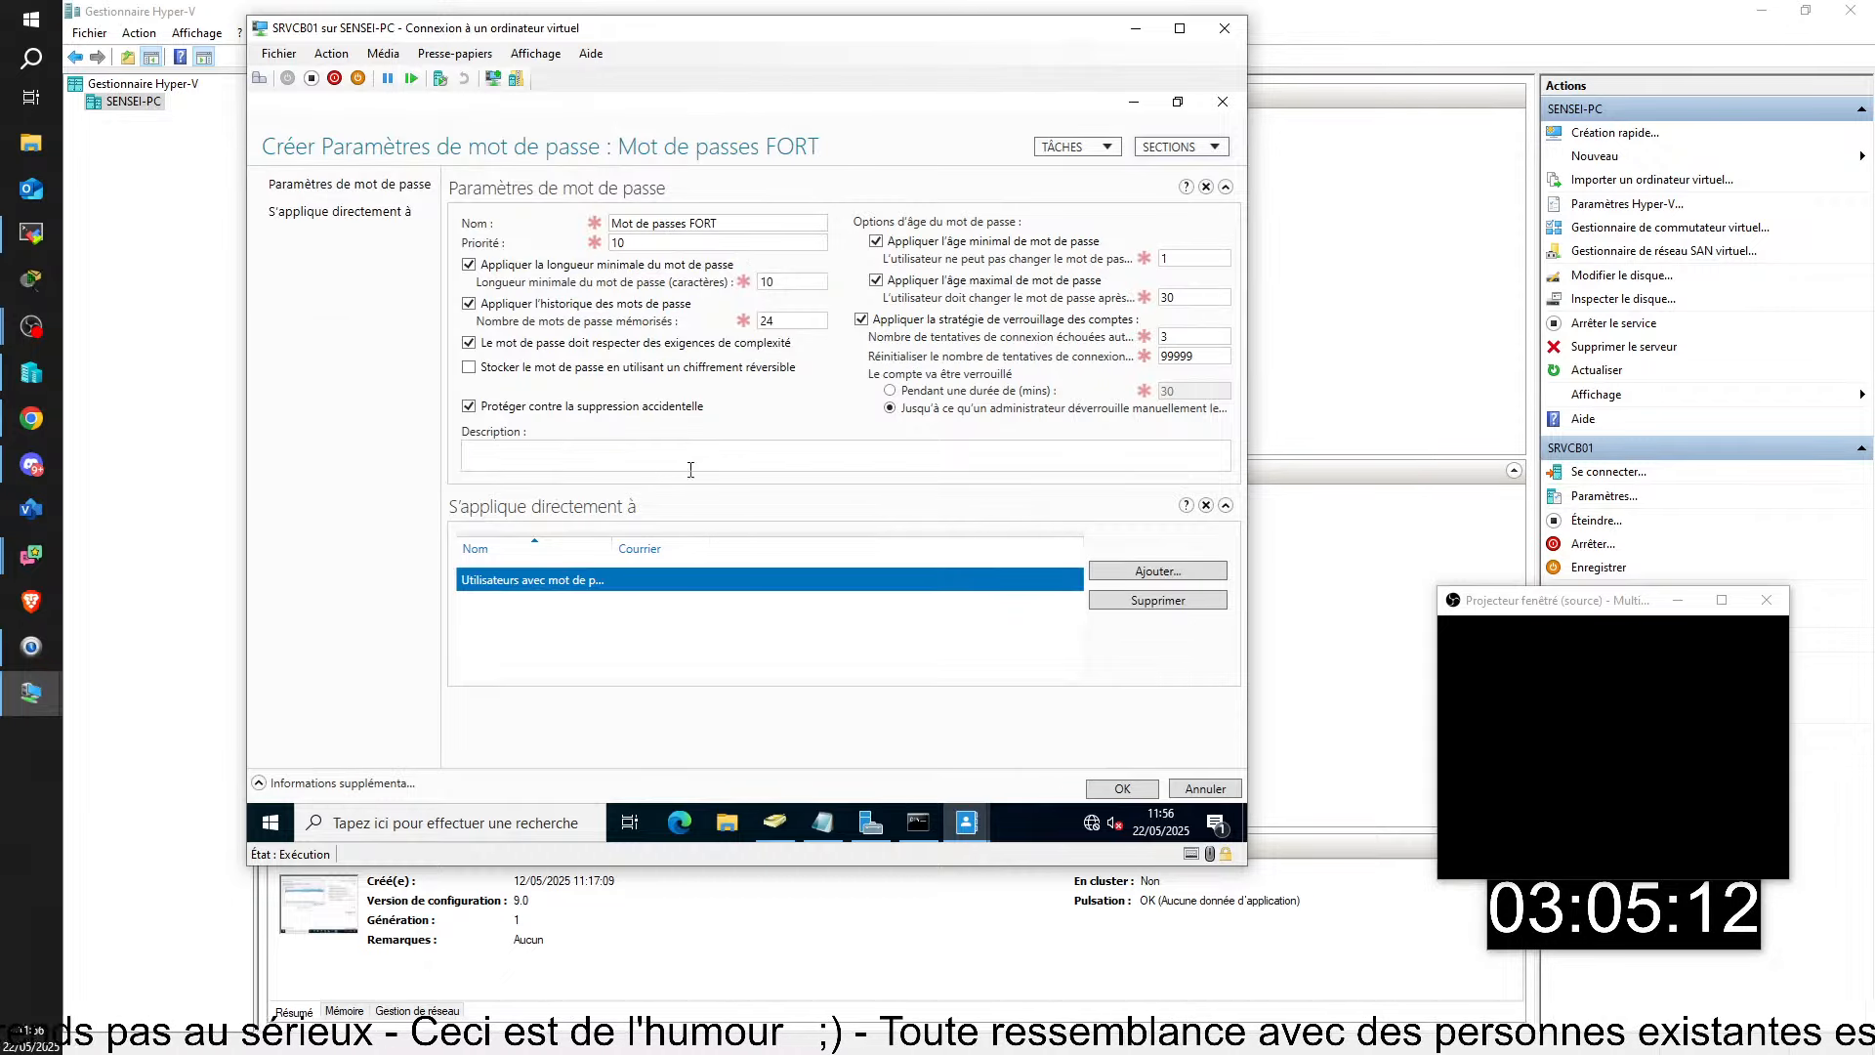
double_click(613, 548)
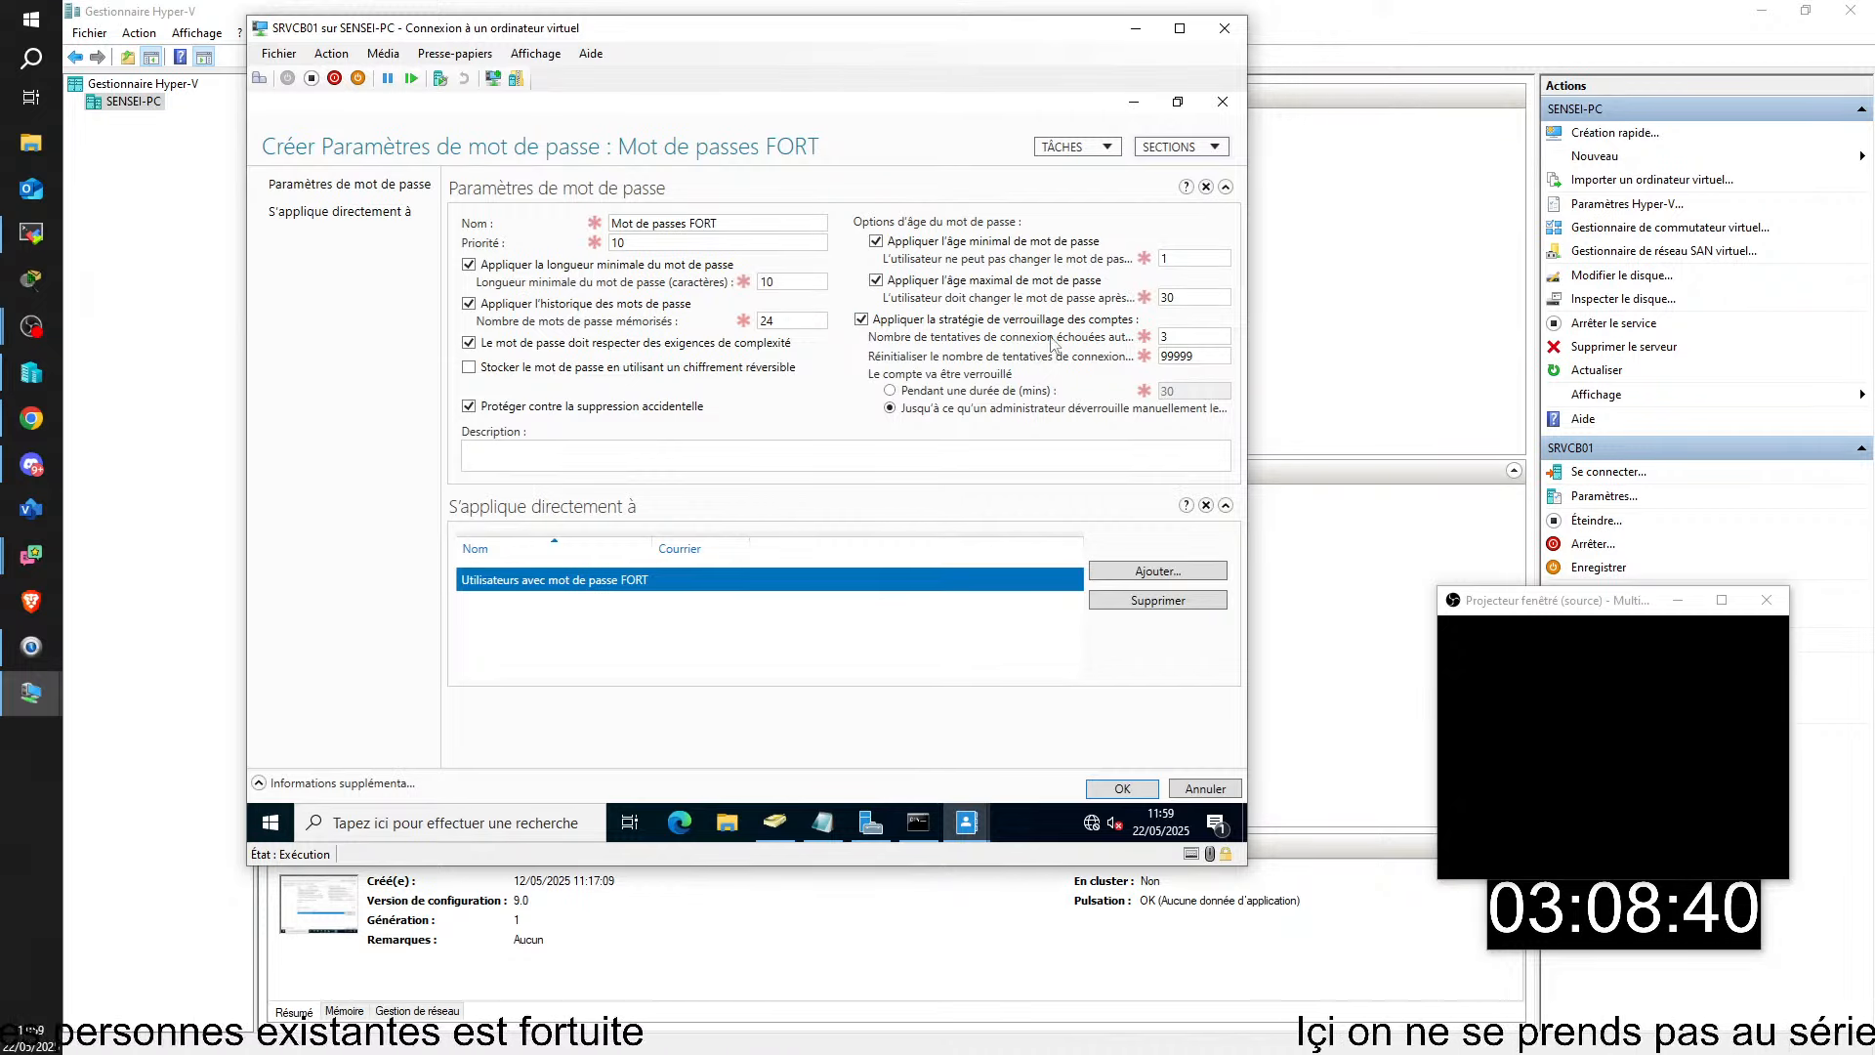
left_click(1187, 298)
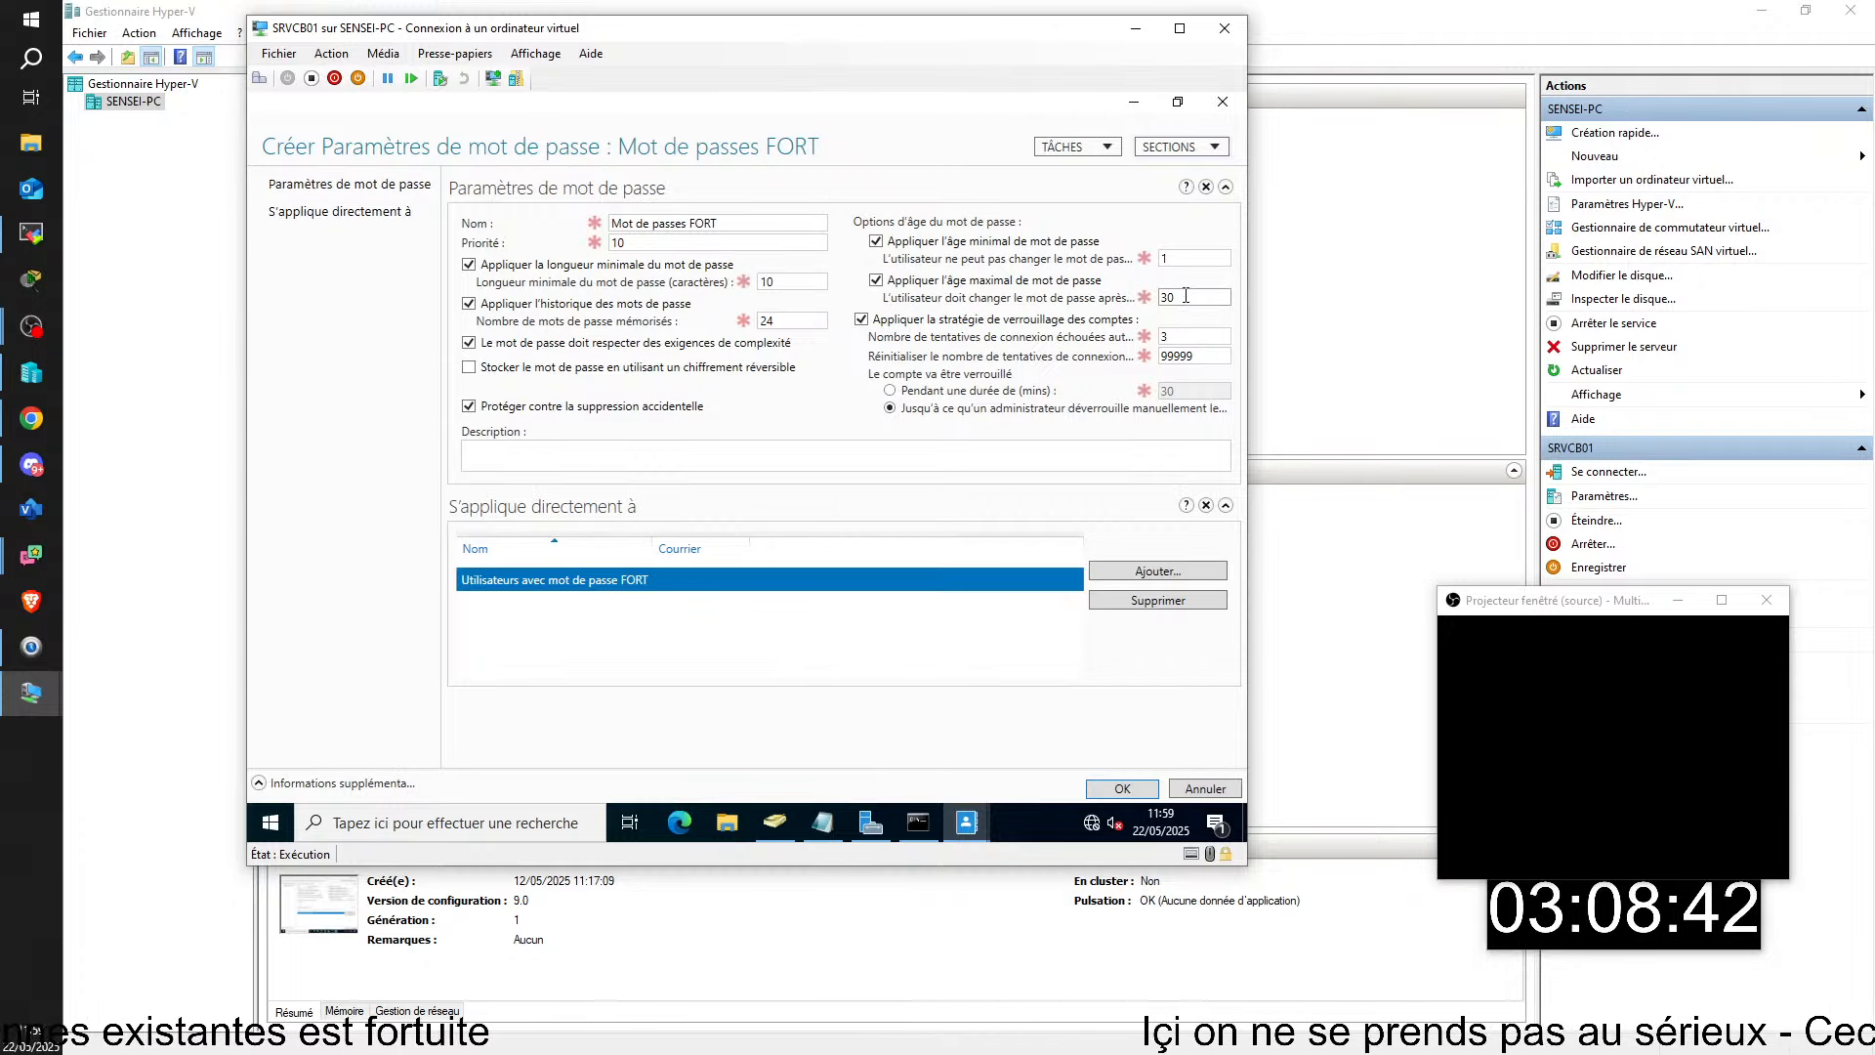
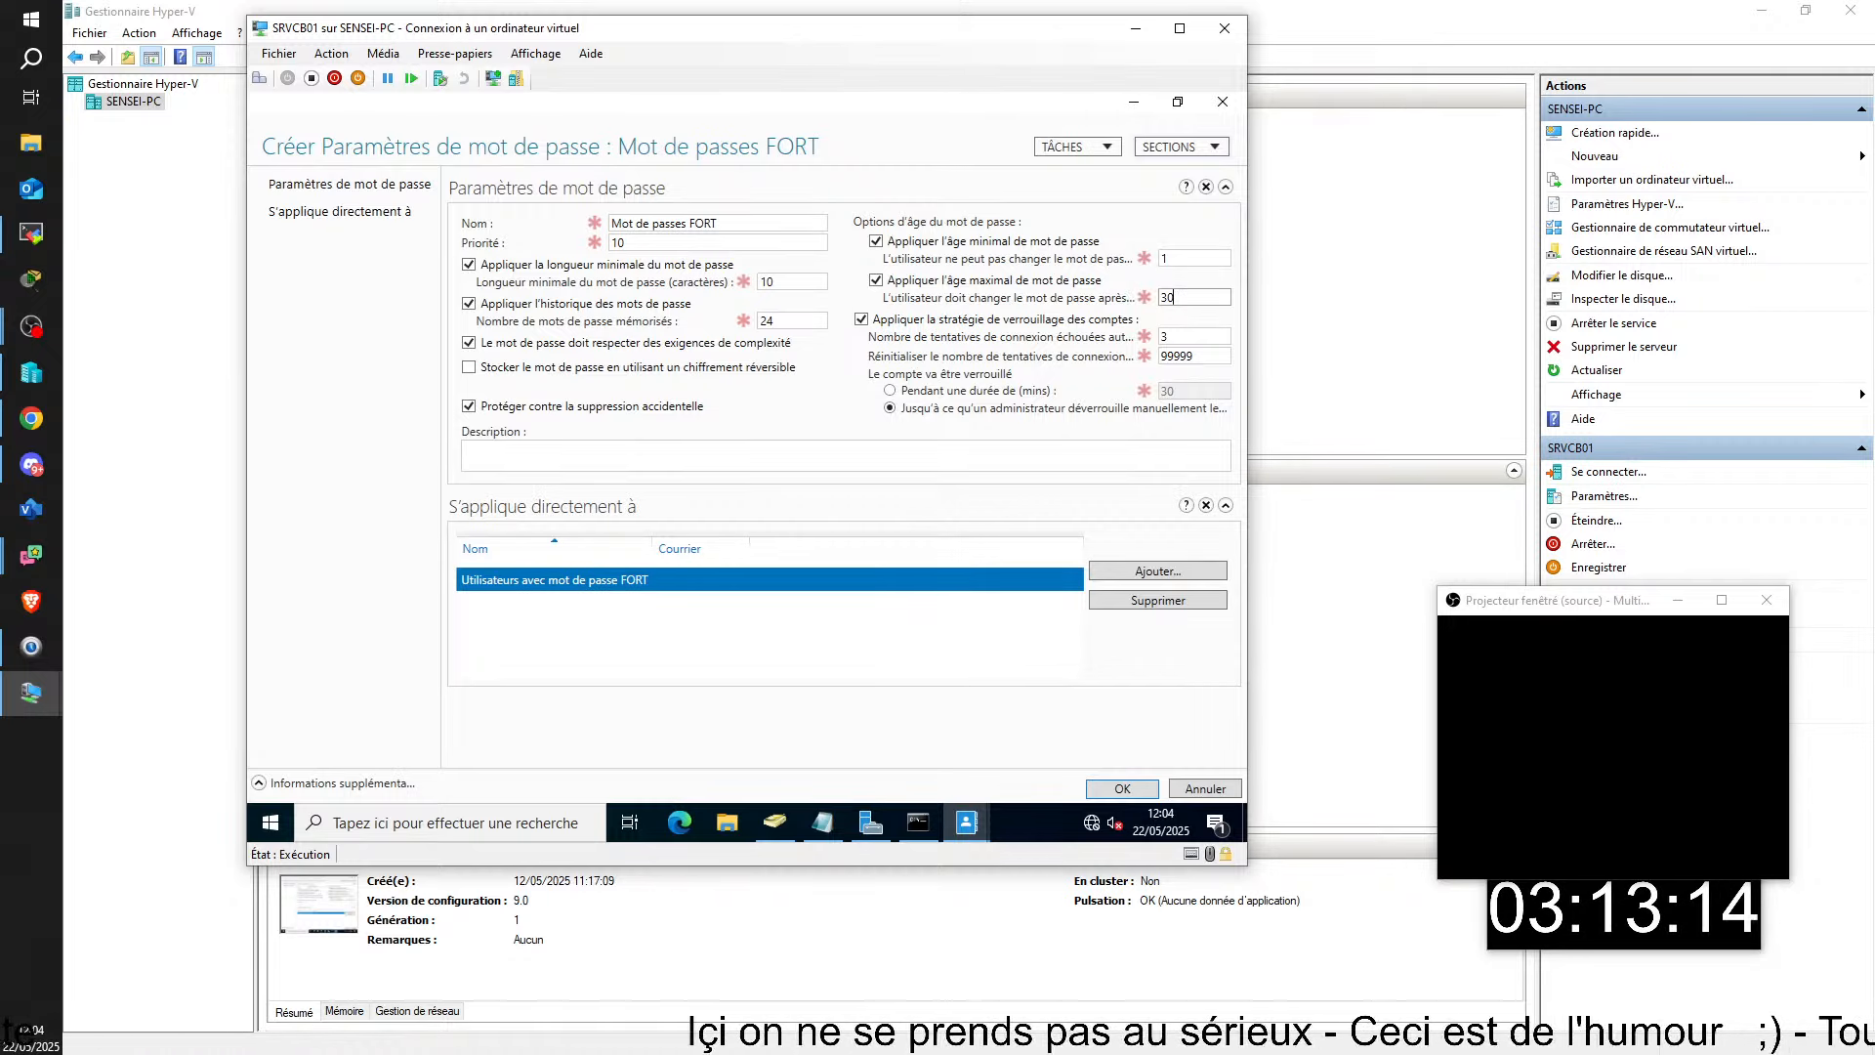
left_click(1174, 297)
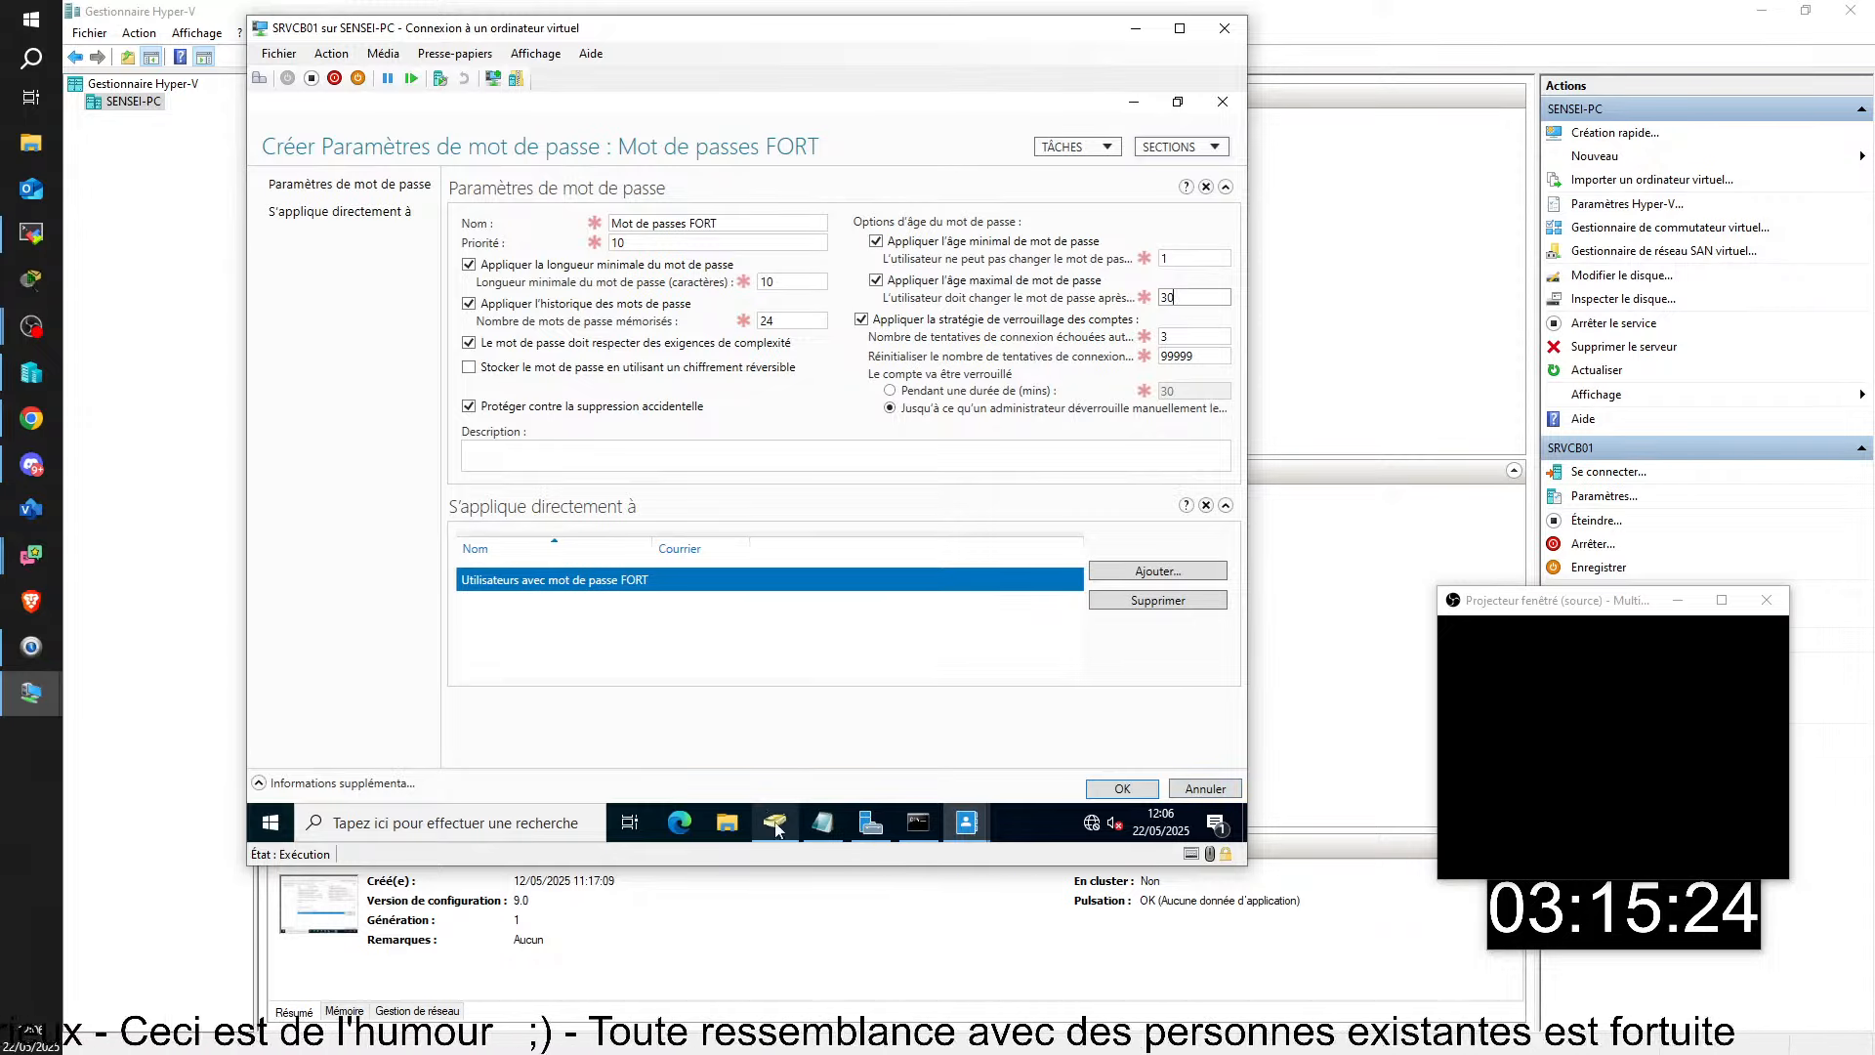
- Switch to Server Manager, launch Group Policy Management and open the Default Domain Policy for editing
left_click(872, 830)
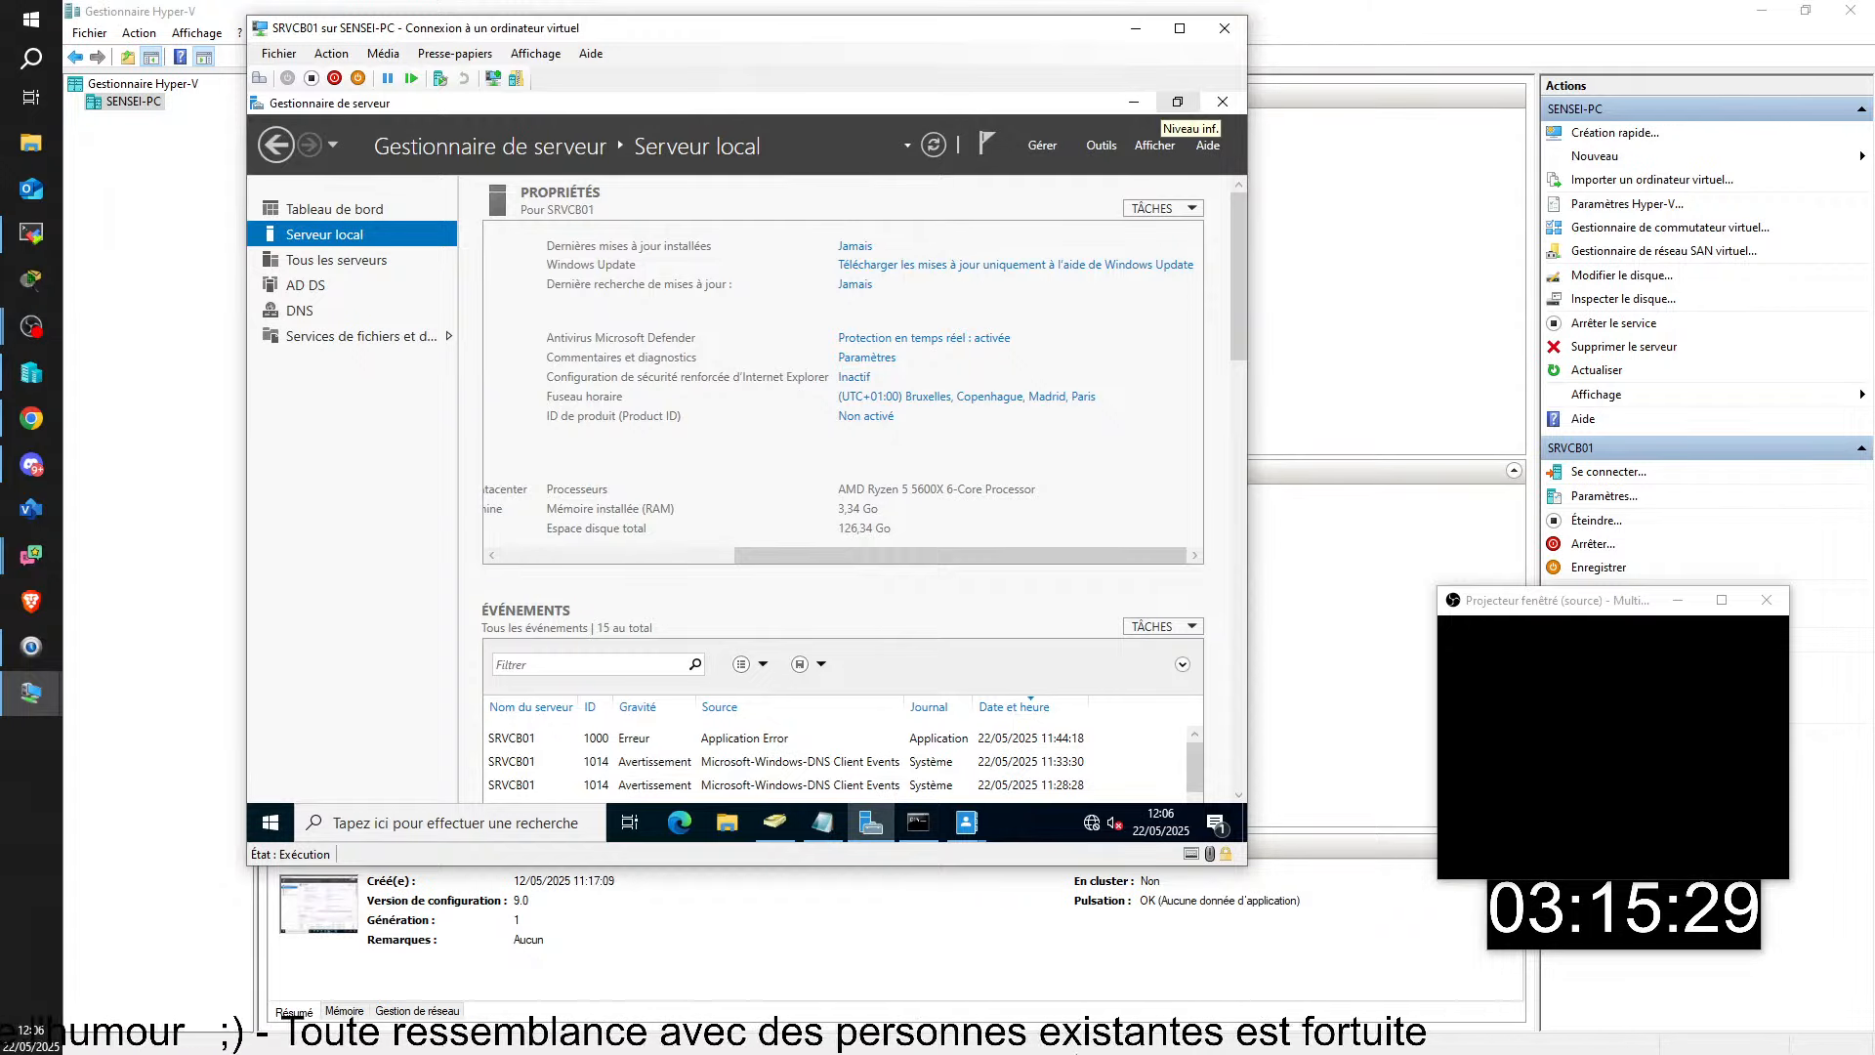
left_click(1101, 147)
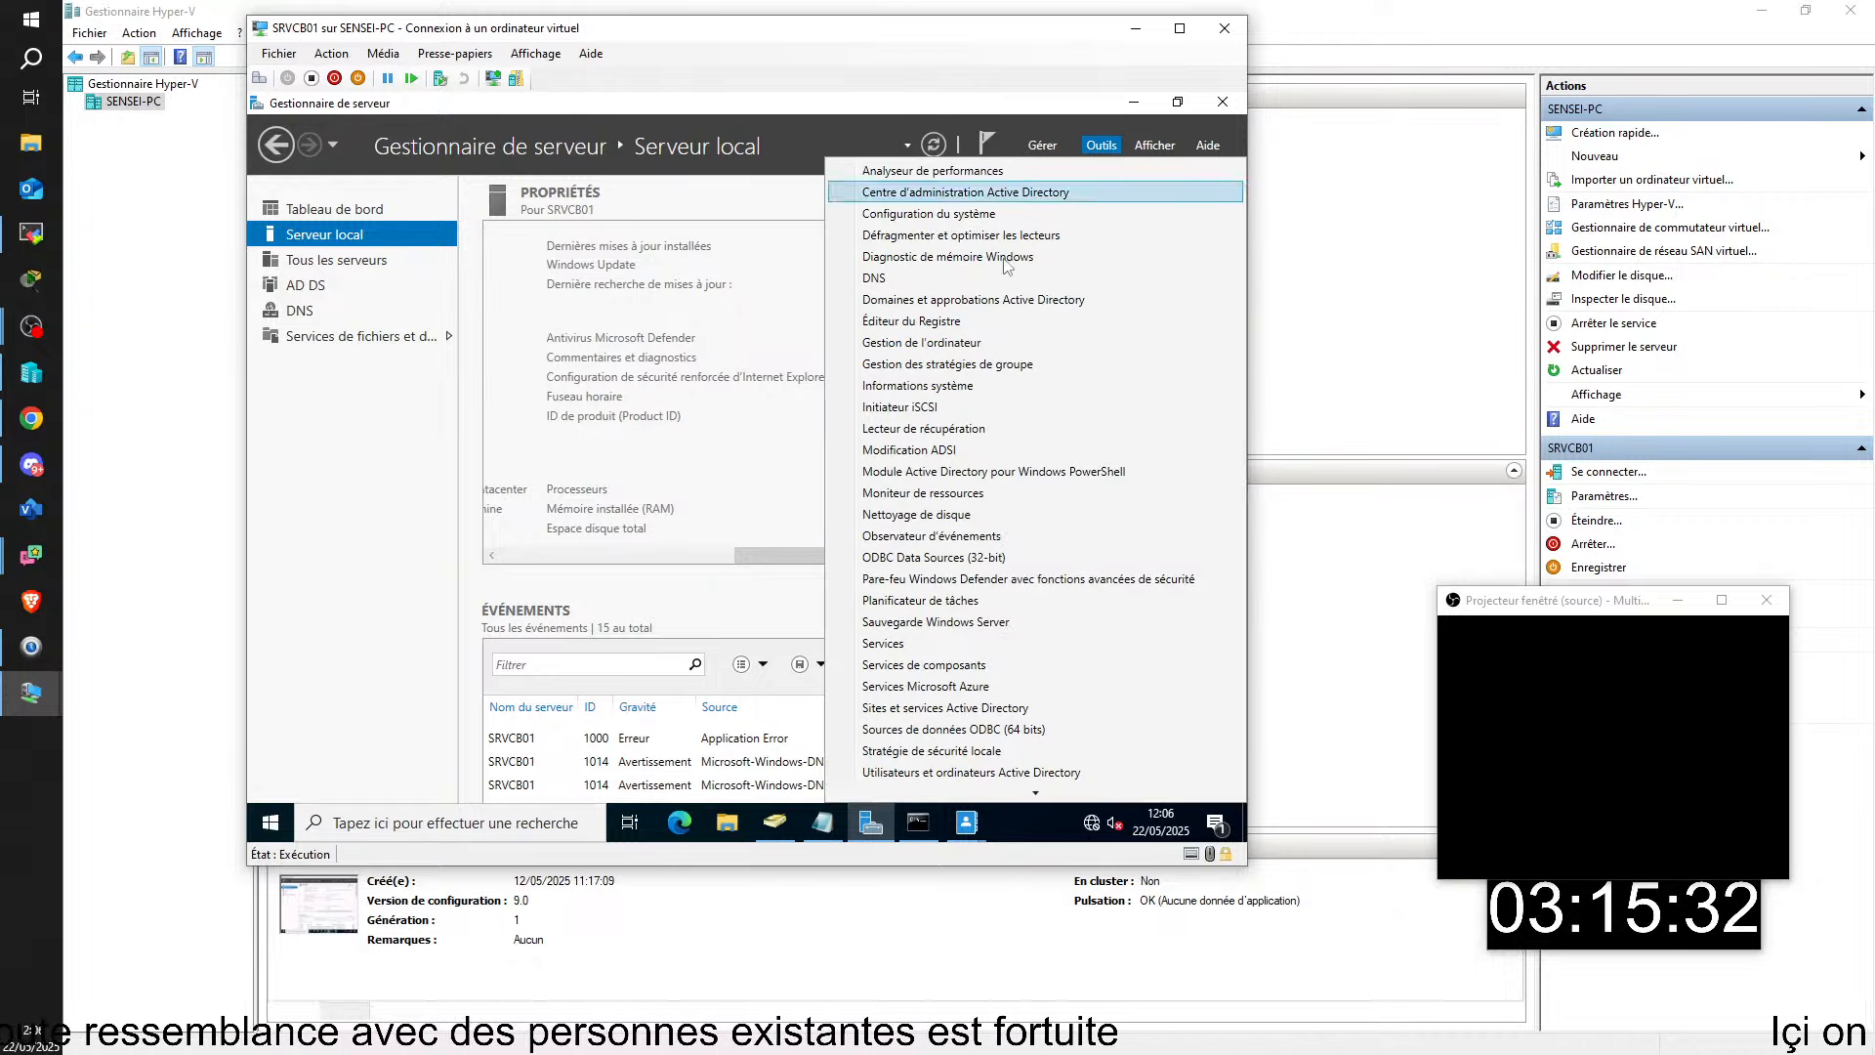
left_click(1018, 373)
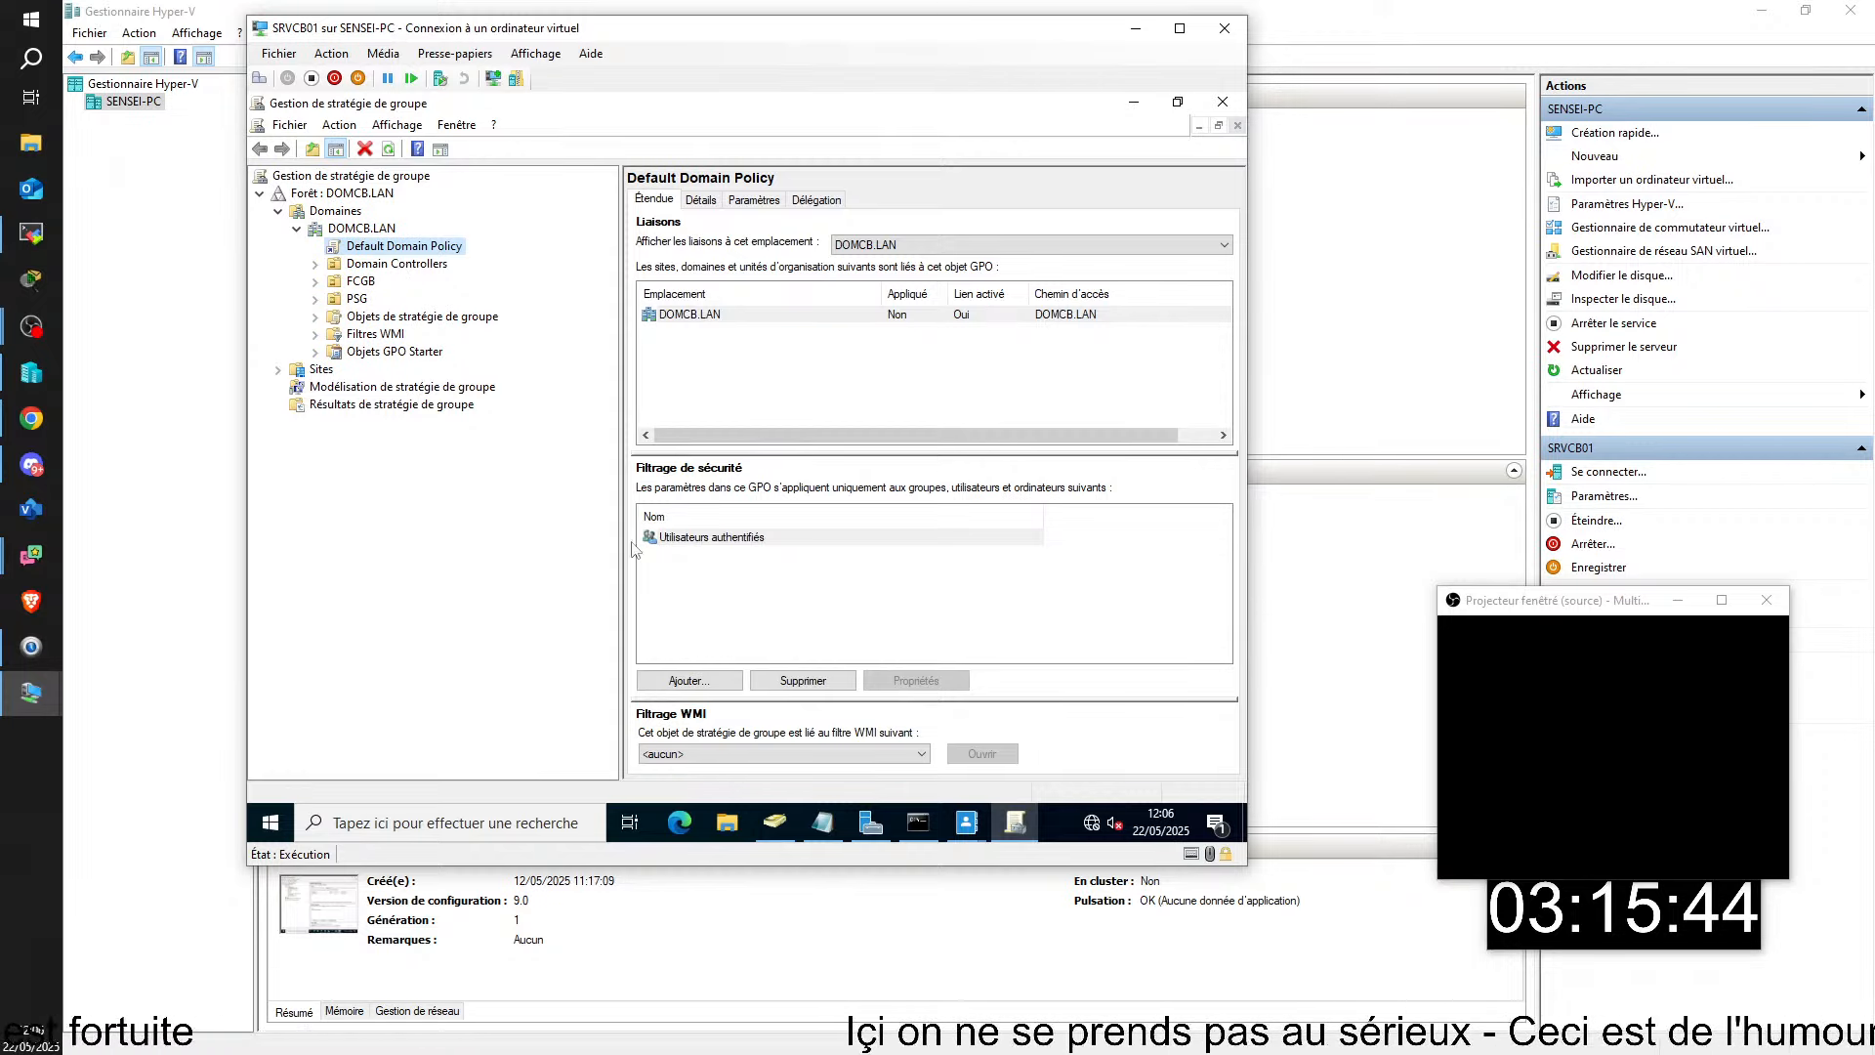
right_click(397, 246)
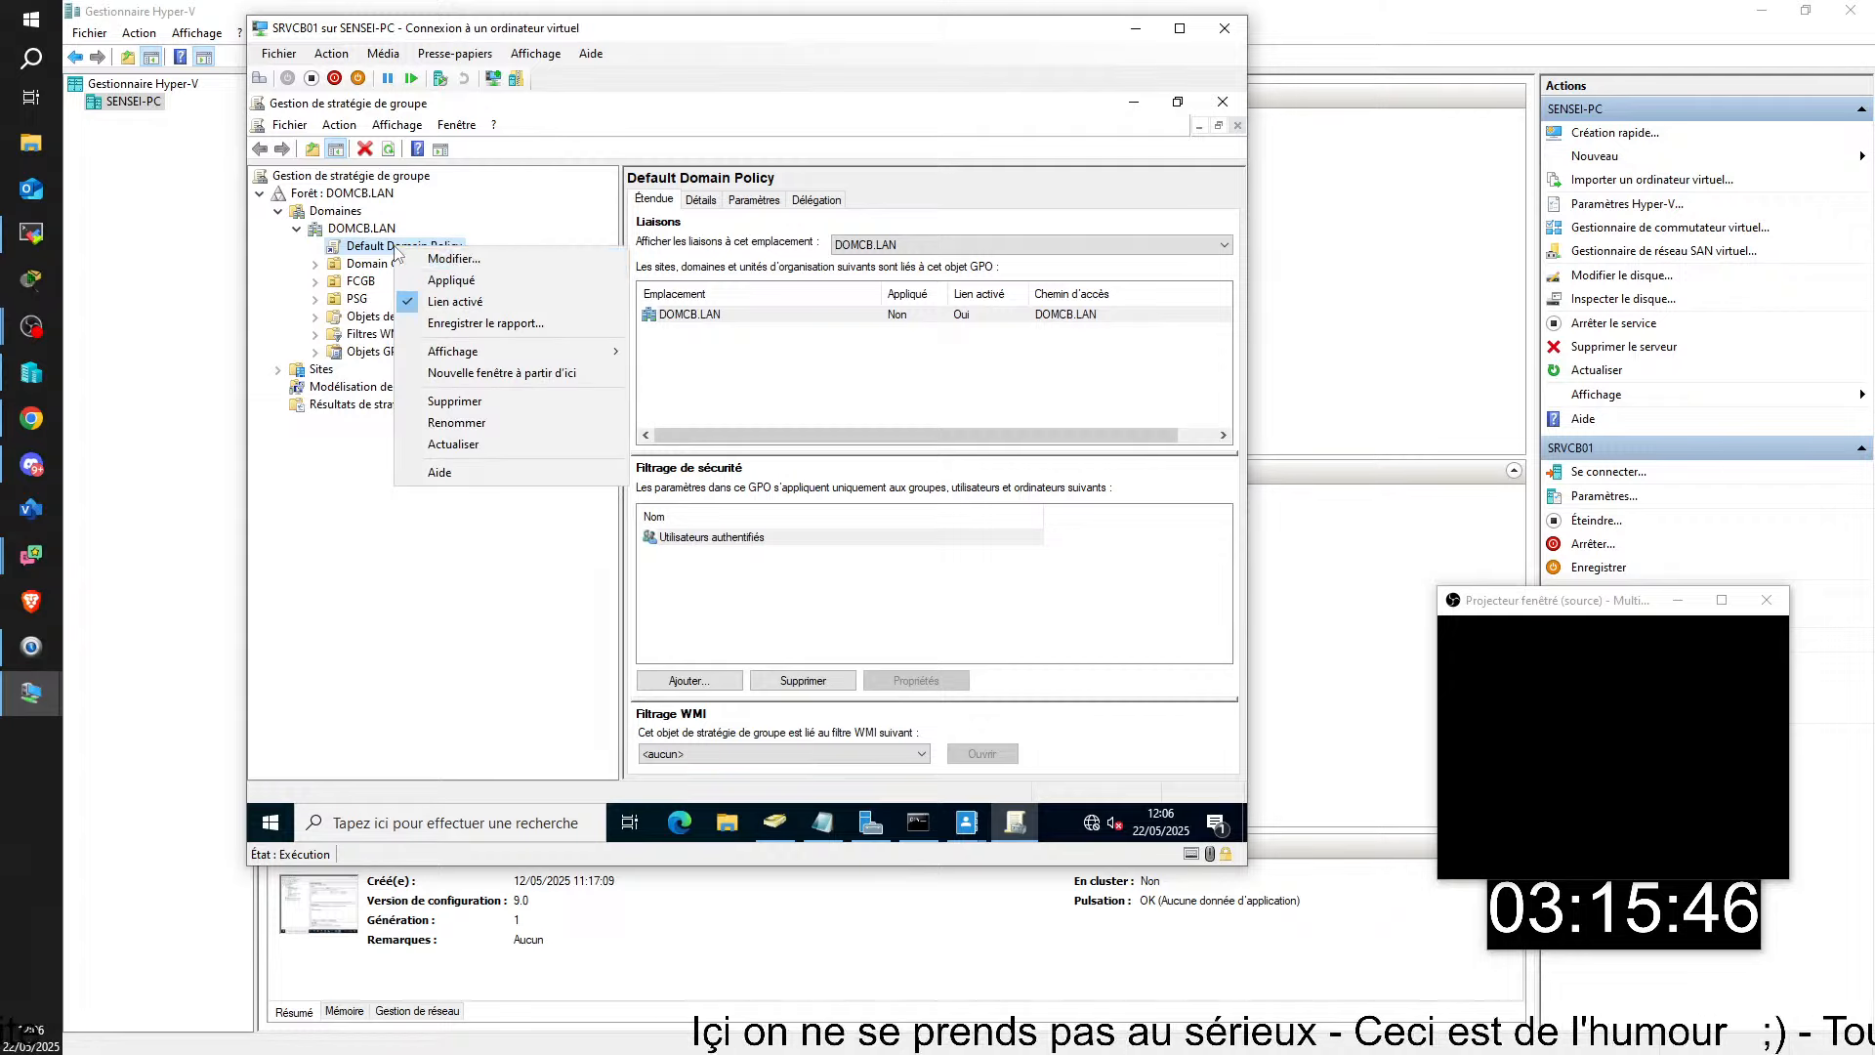
left_click(463, 262)
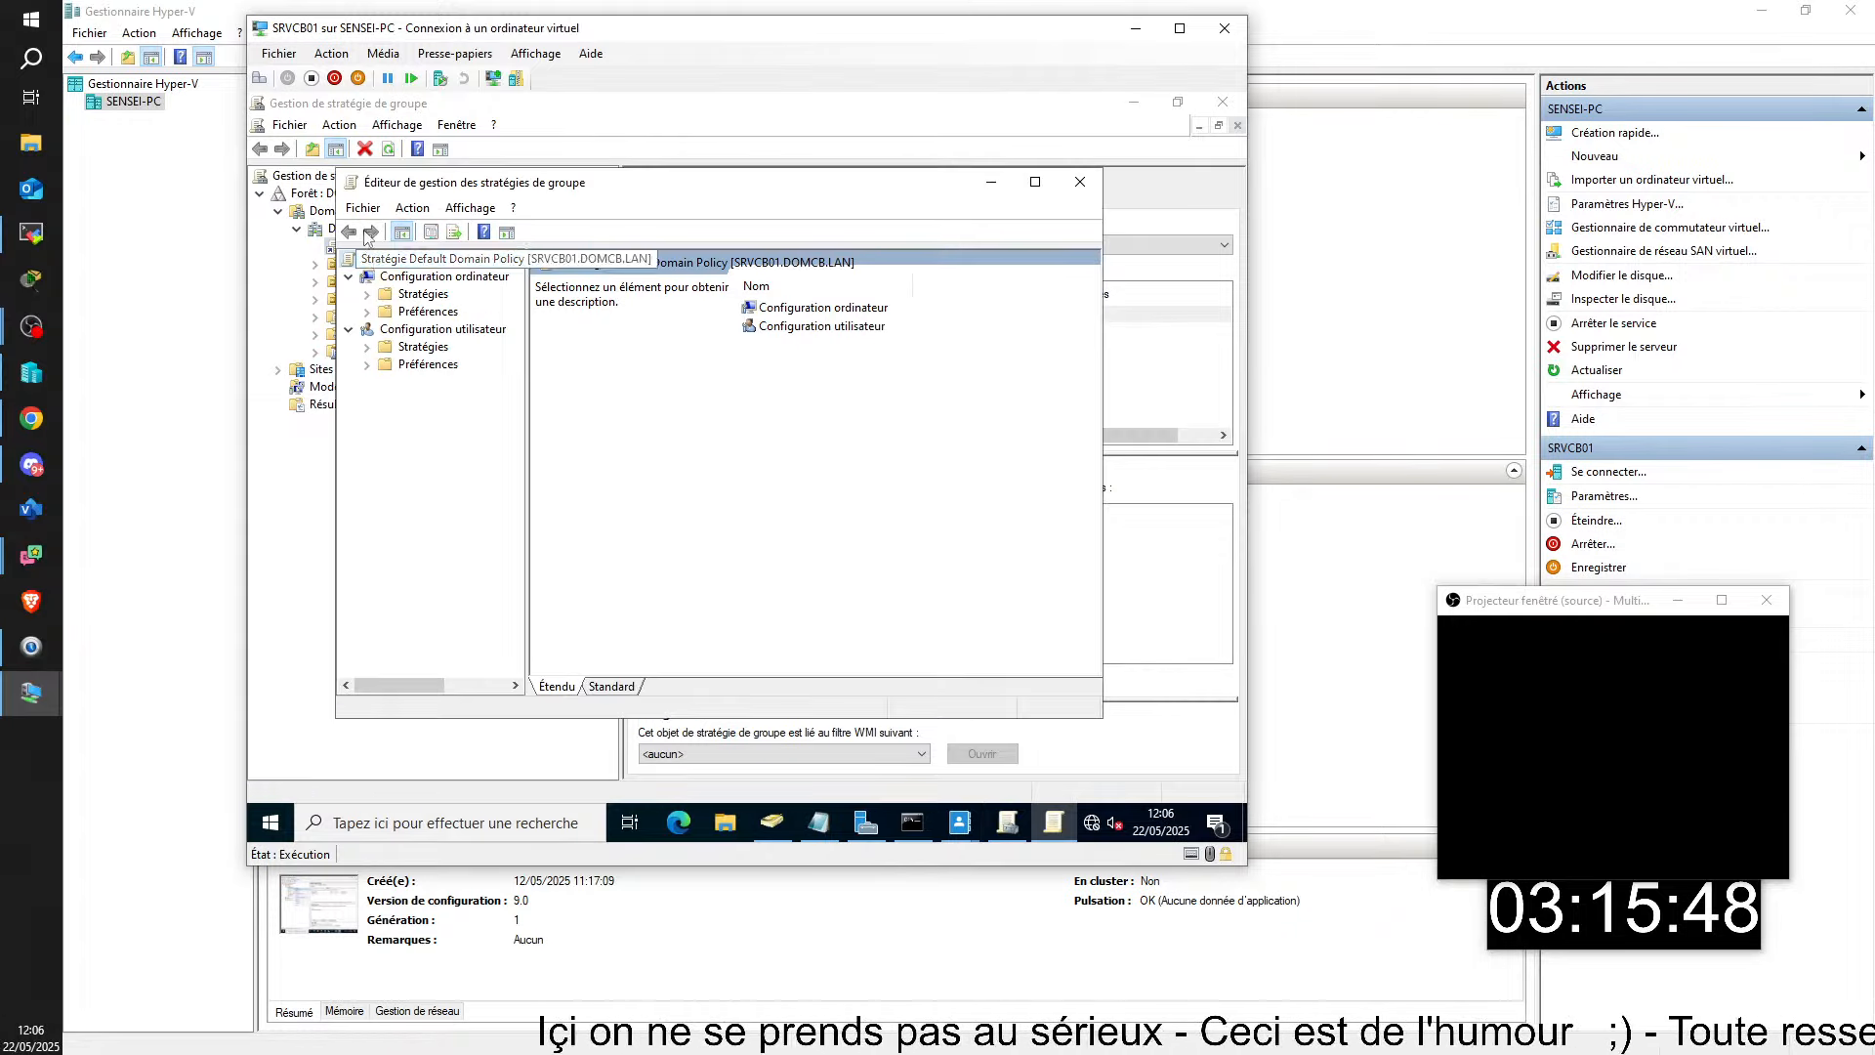
- Review the password policy under the computer configuration's Windows security settings and account policies, closing the policy editor when done
left_click(426, 276)
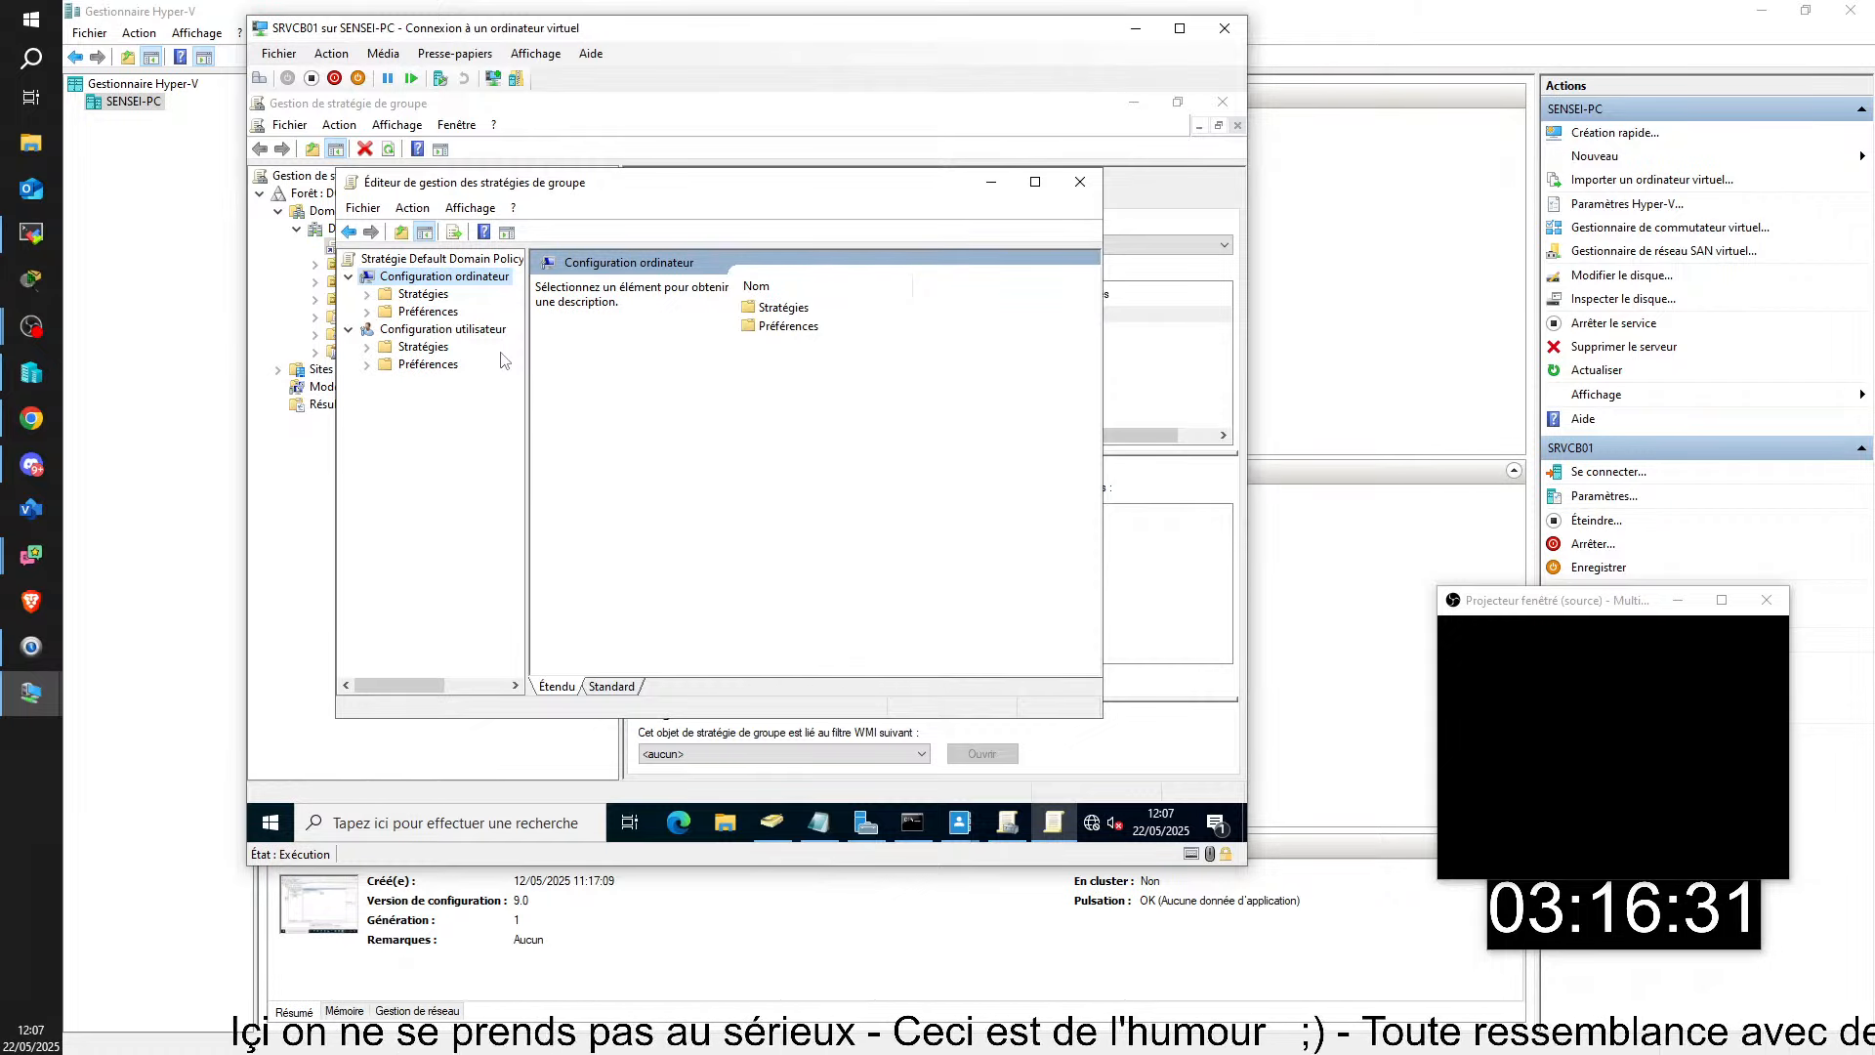
double_click(426, 296)
double_click(491, 331)
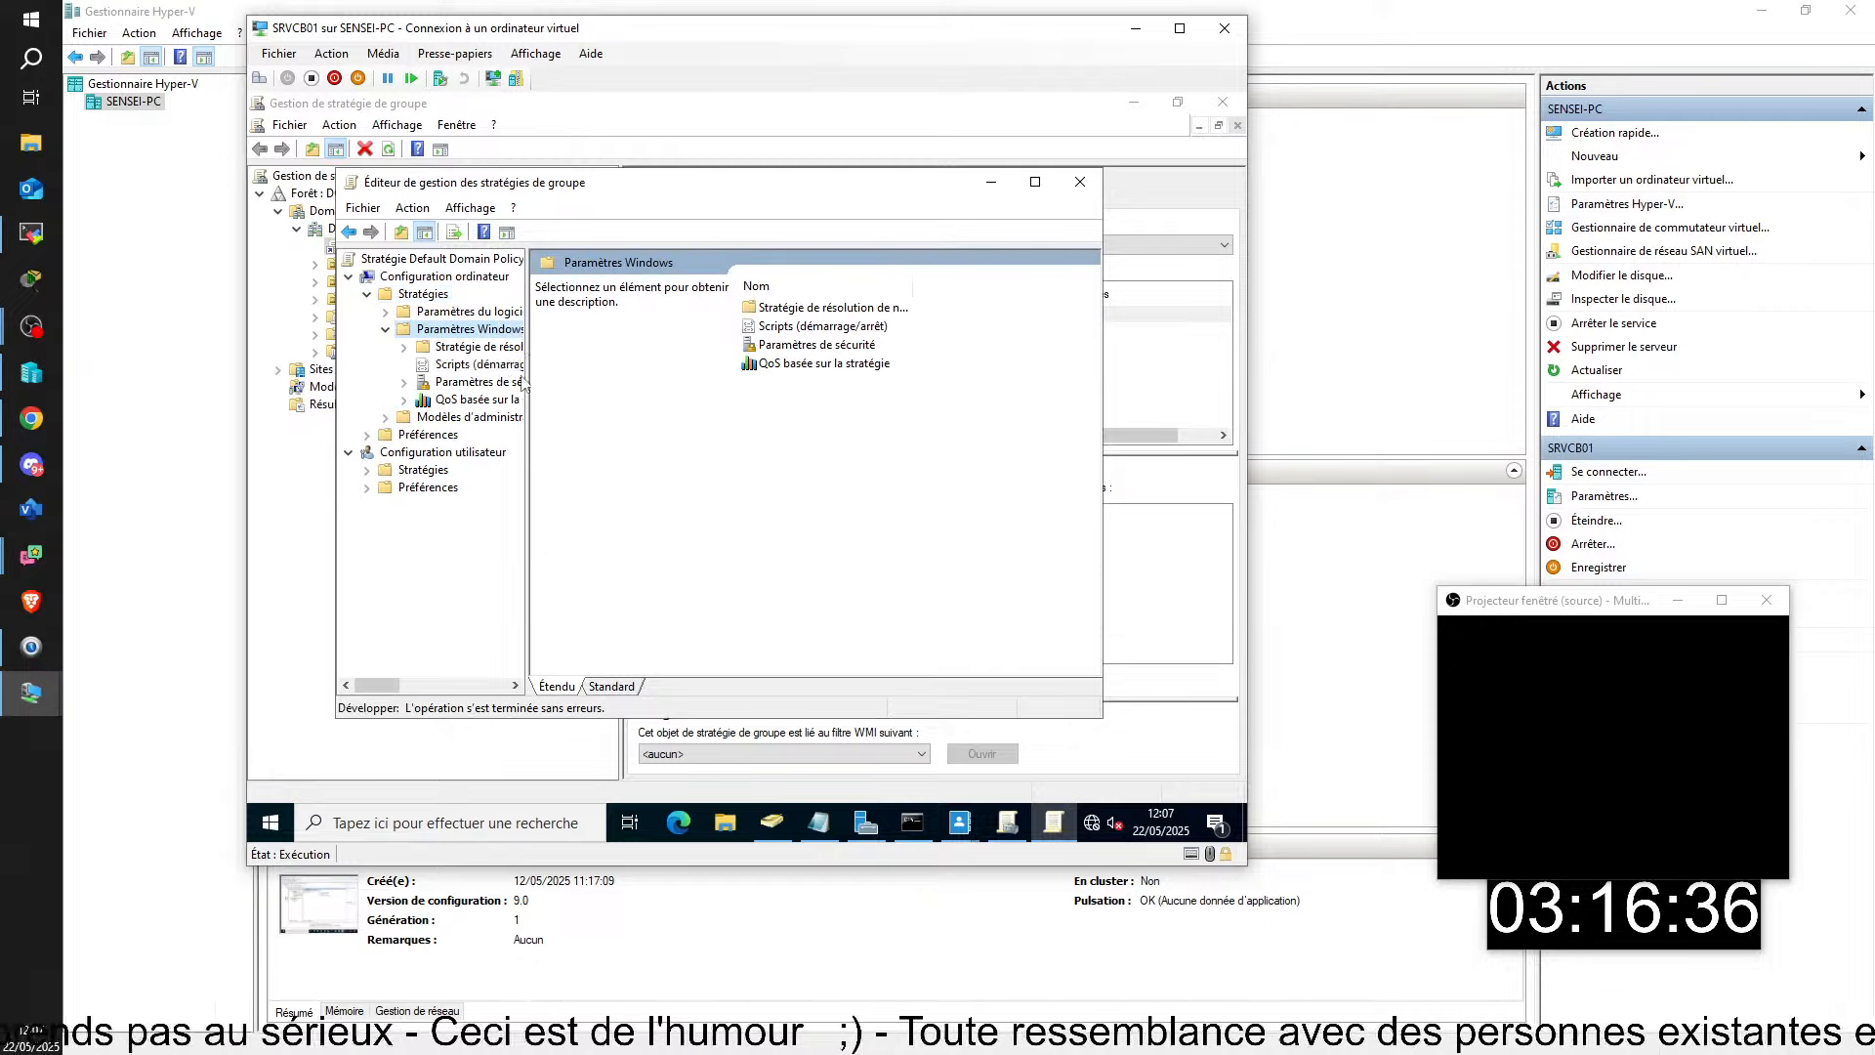
double_click(496, 382)
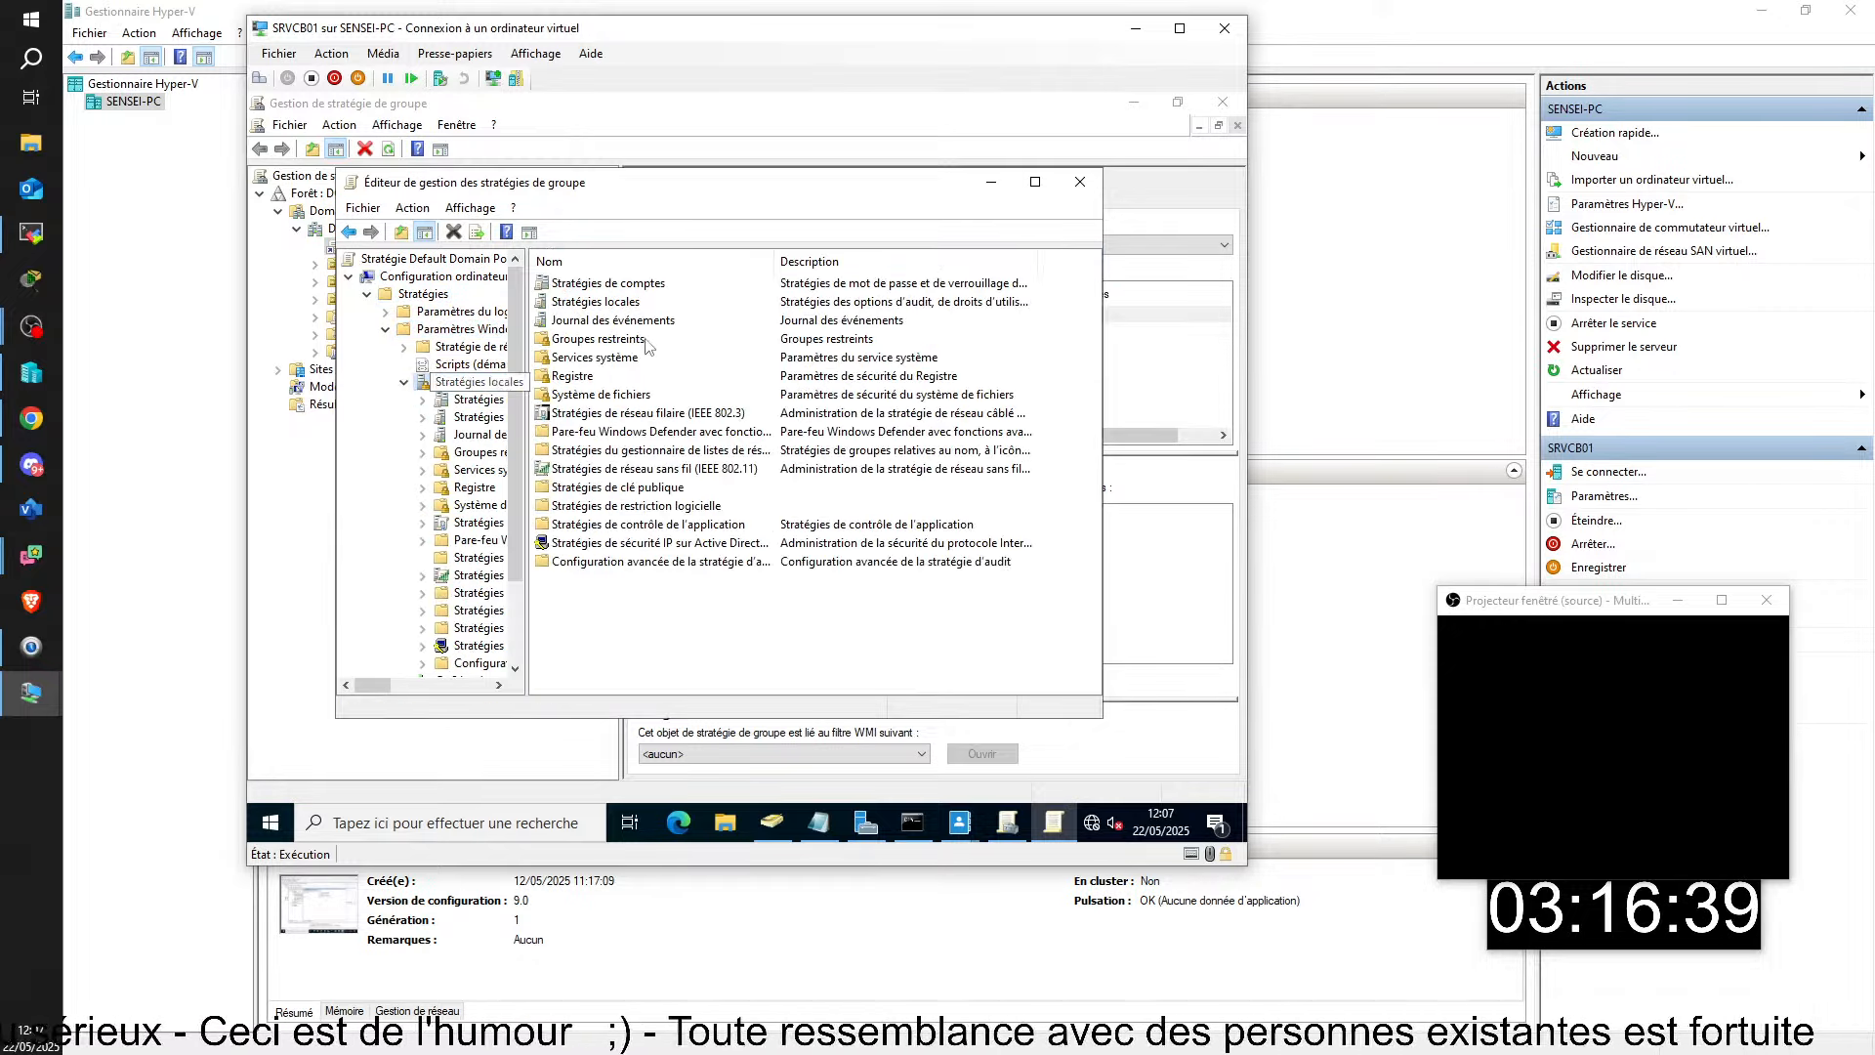
double_click(633, 284)
left_click(666, 289)
double_click(667, 290)
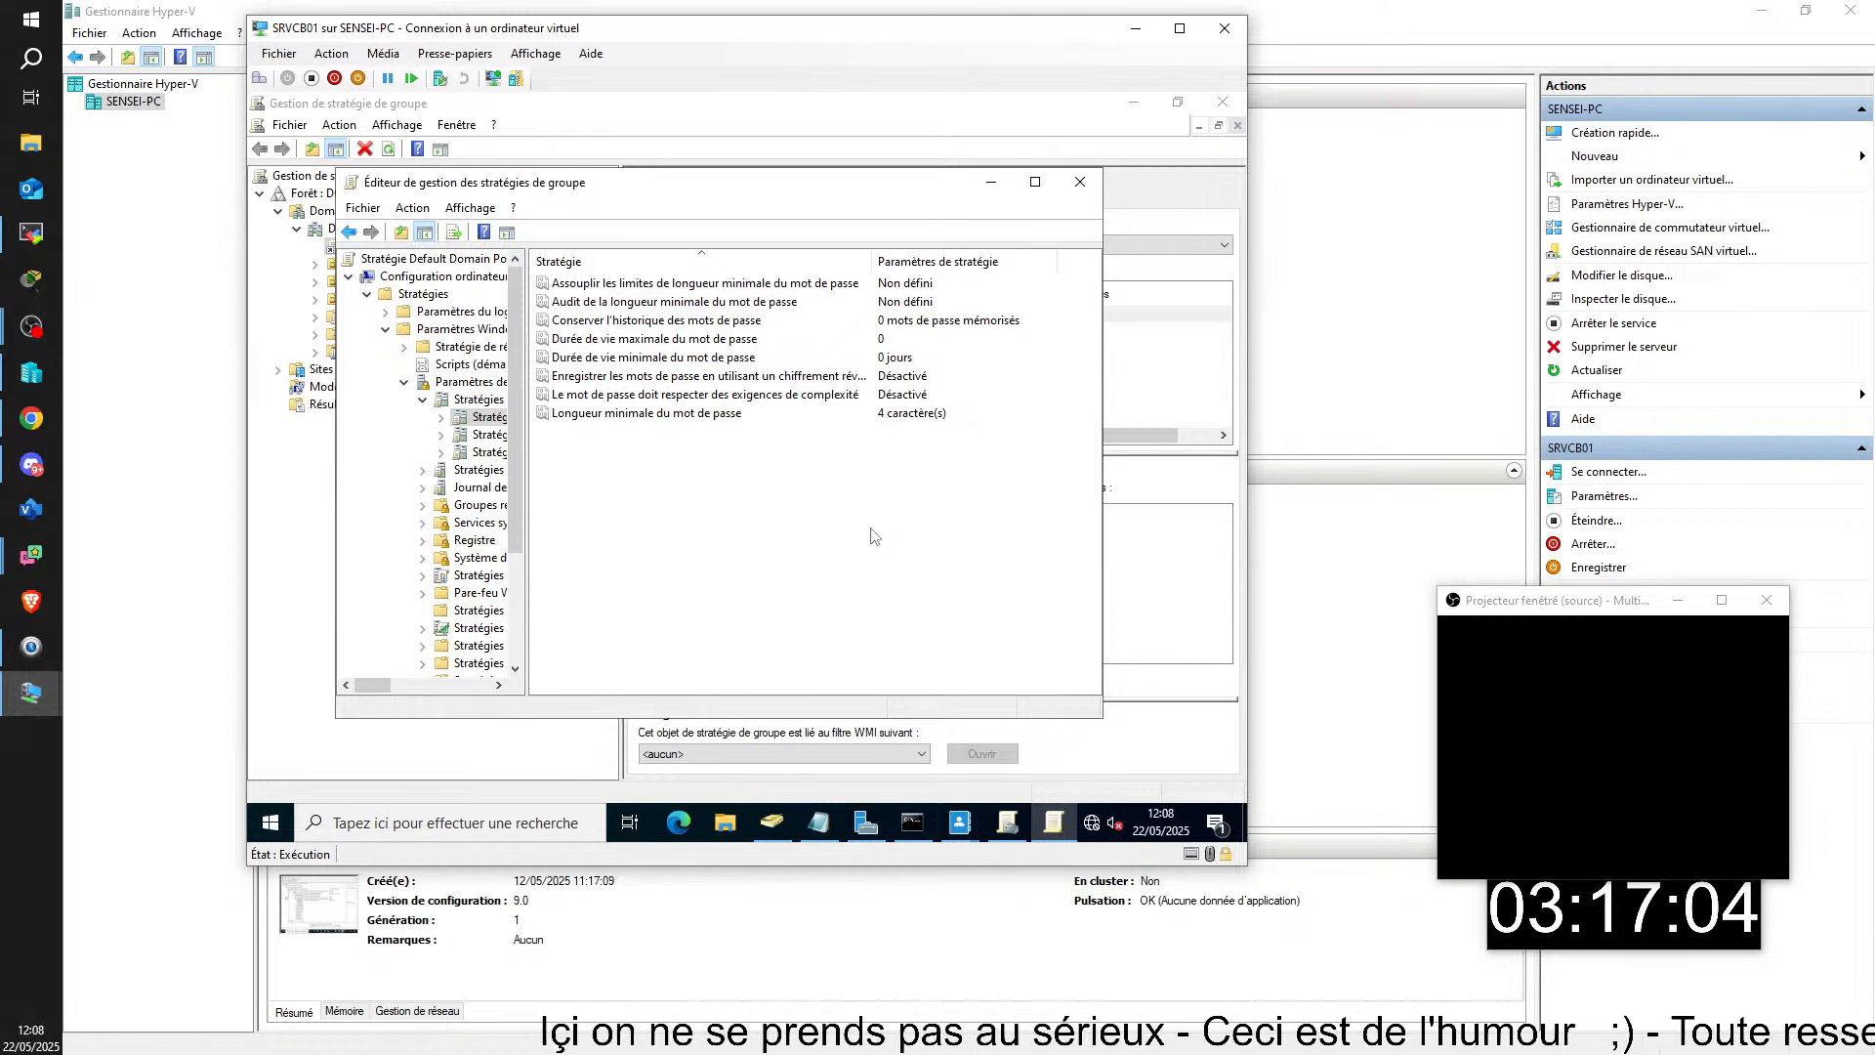
left_click_drag(587, 194, 496, 168)
left_click(973, 166)
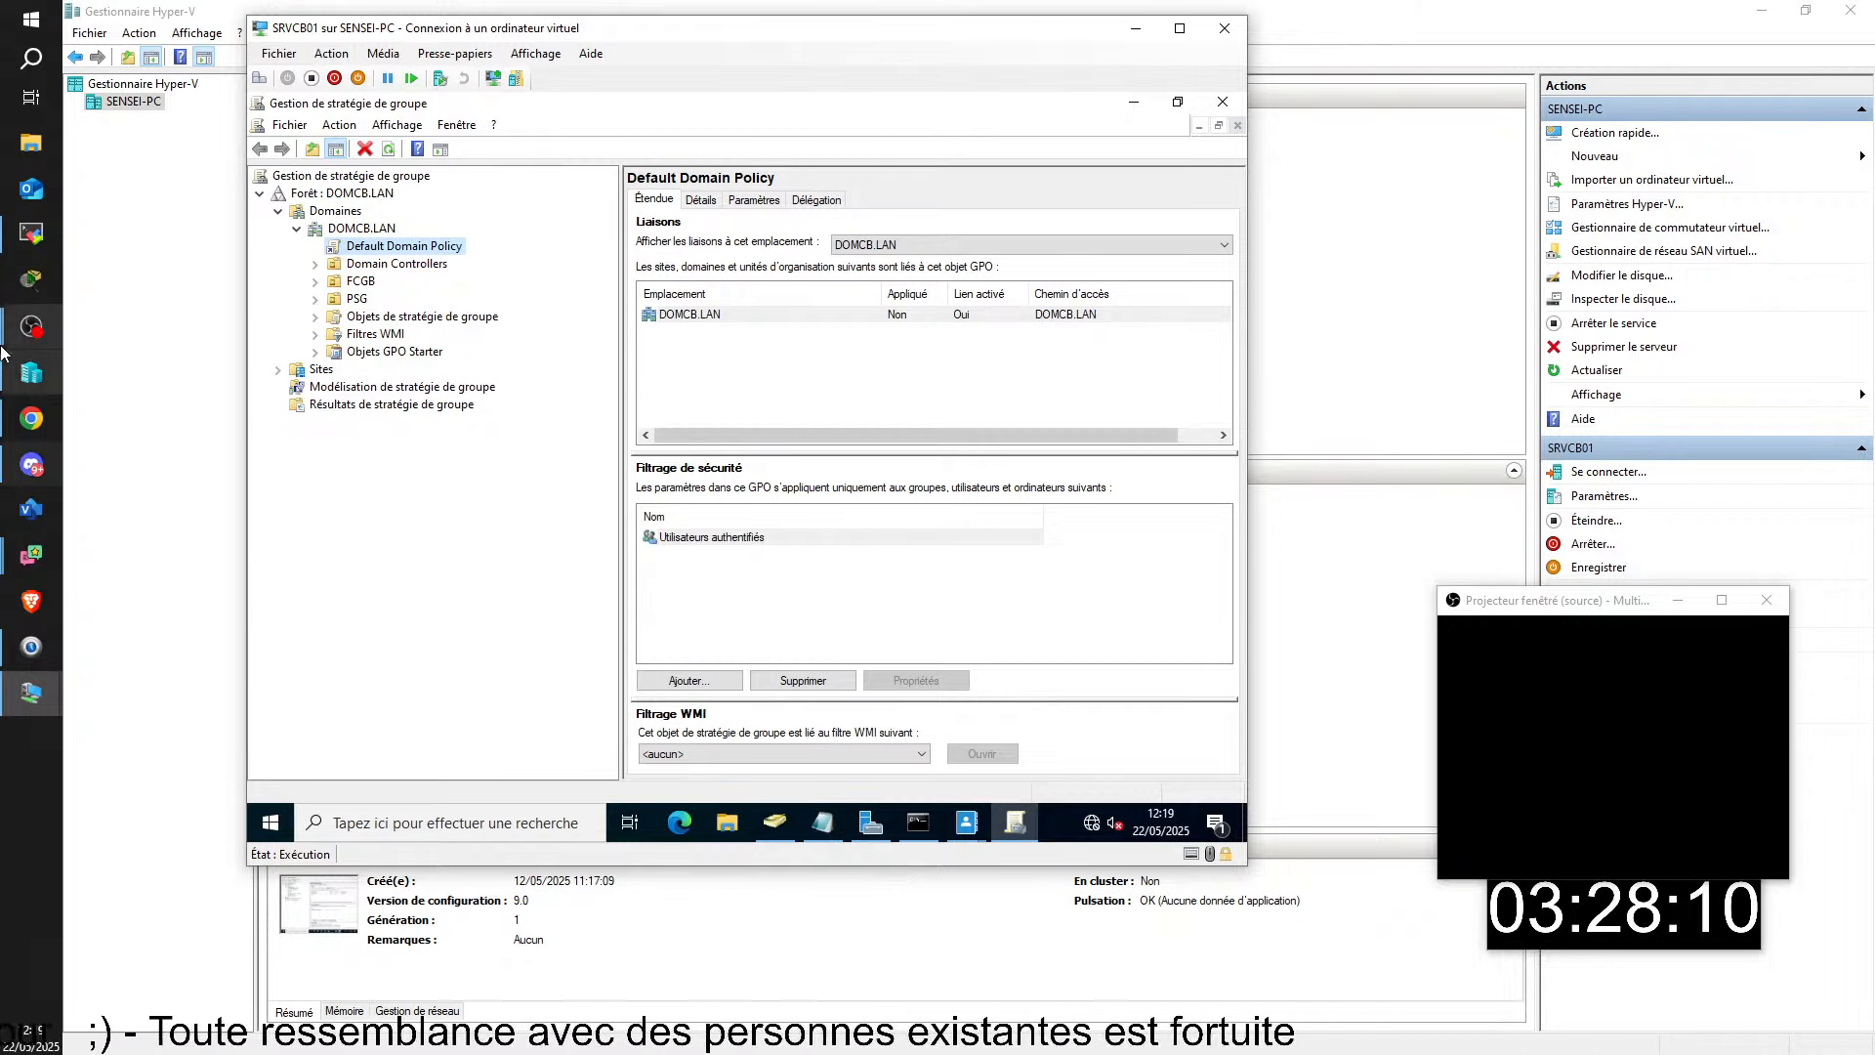
mouse_move(4, 351)
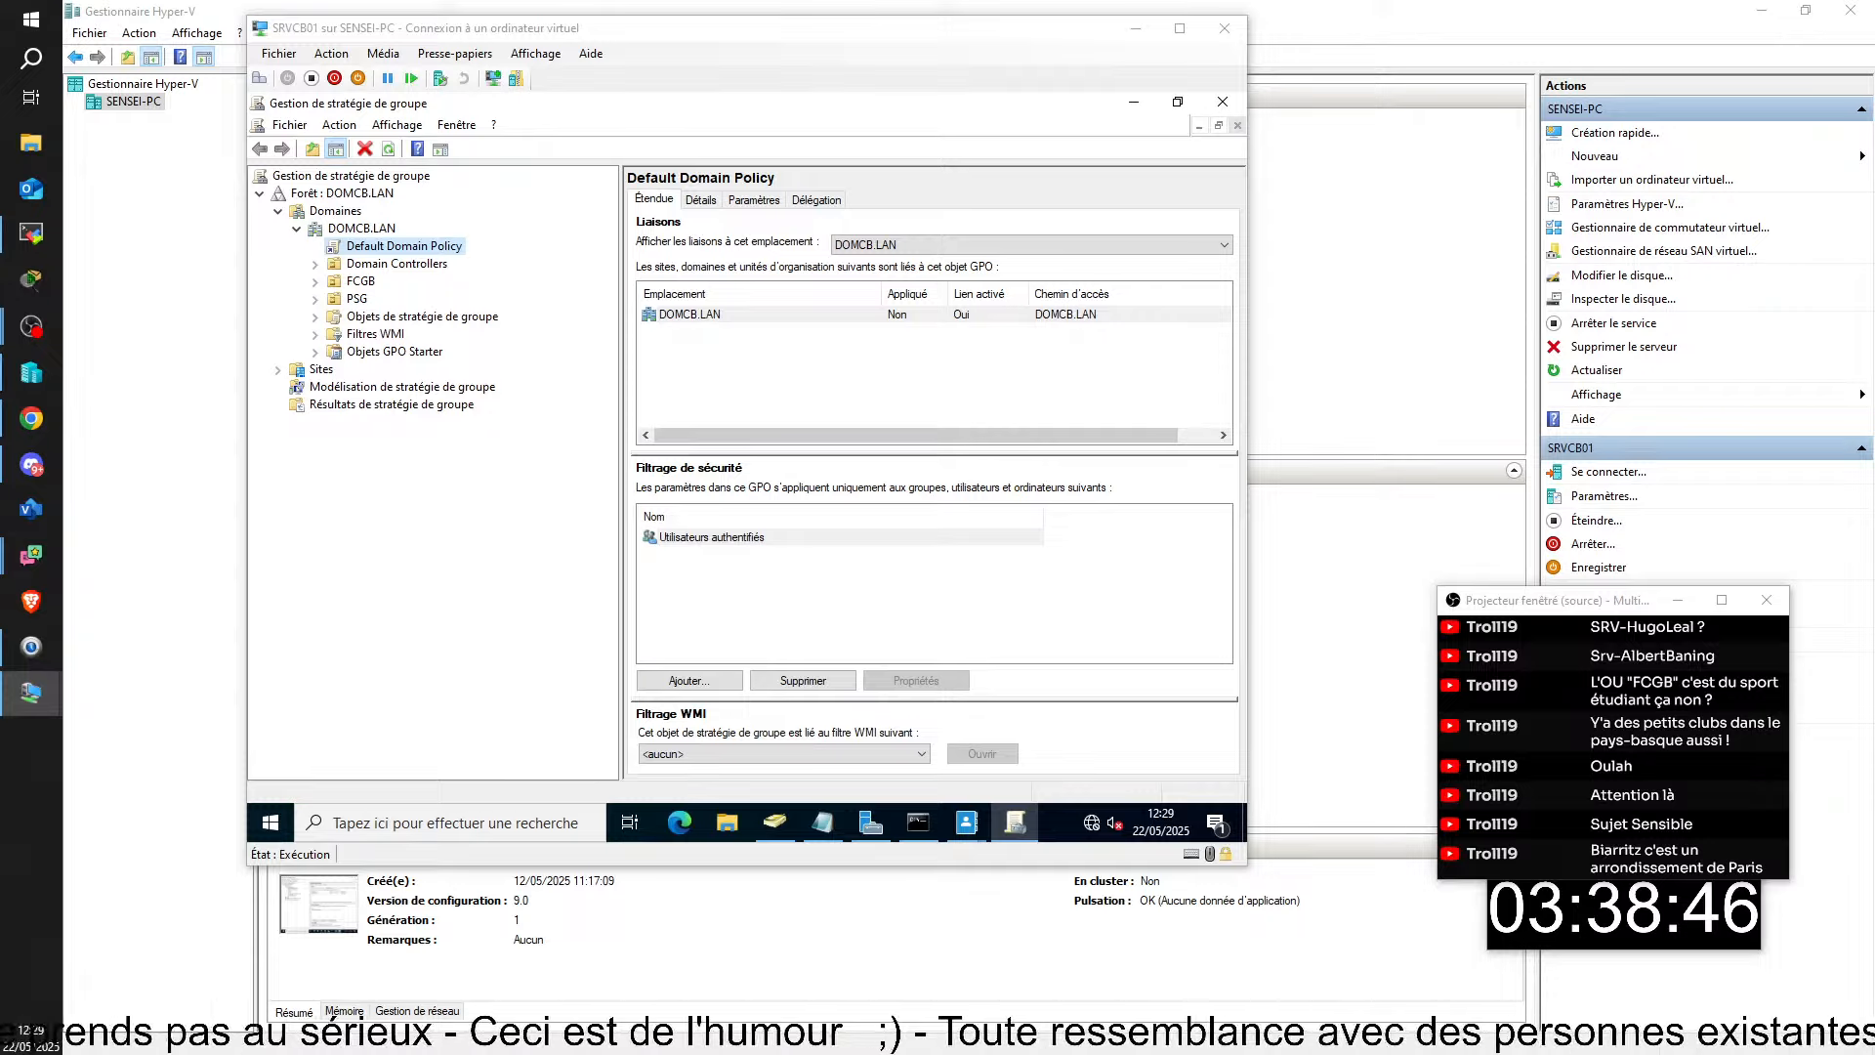
key("alt+Tab")
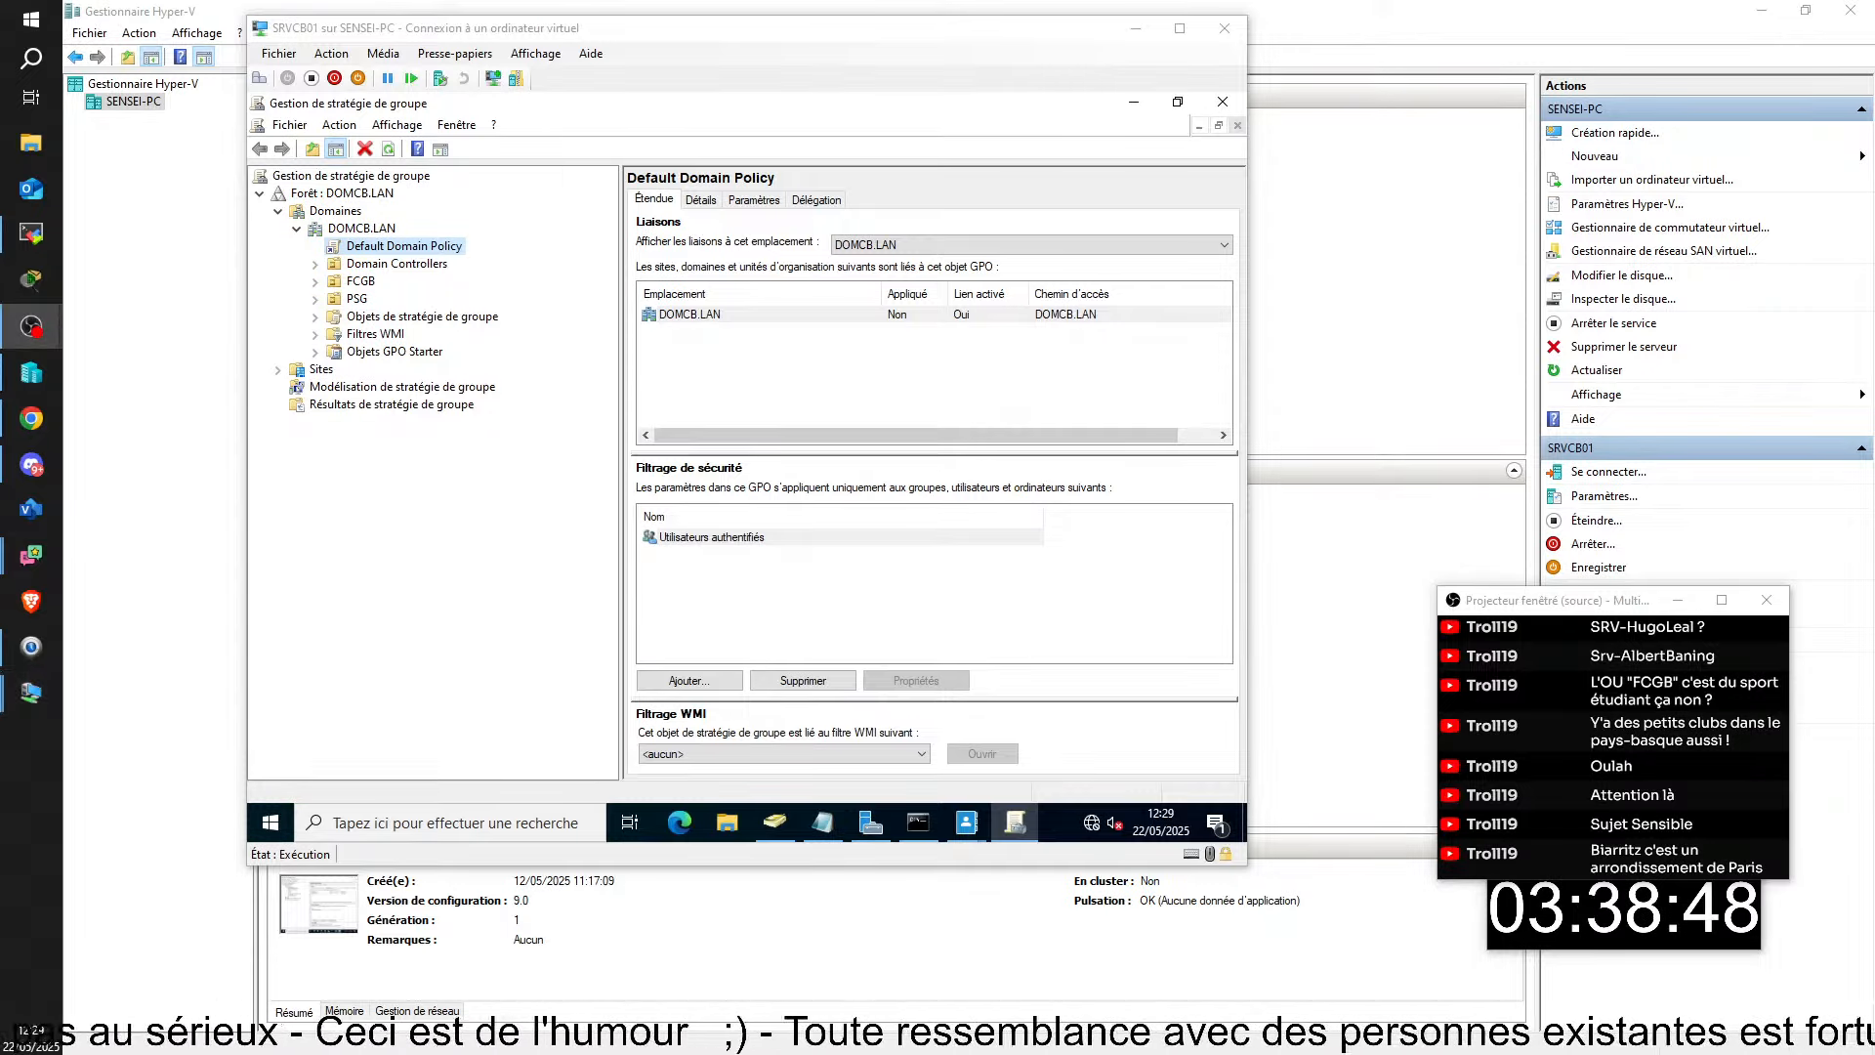